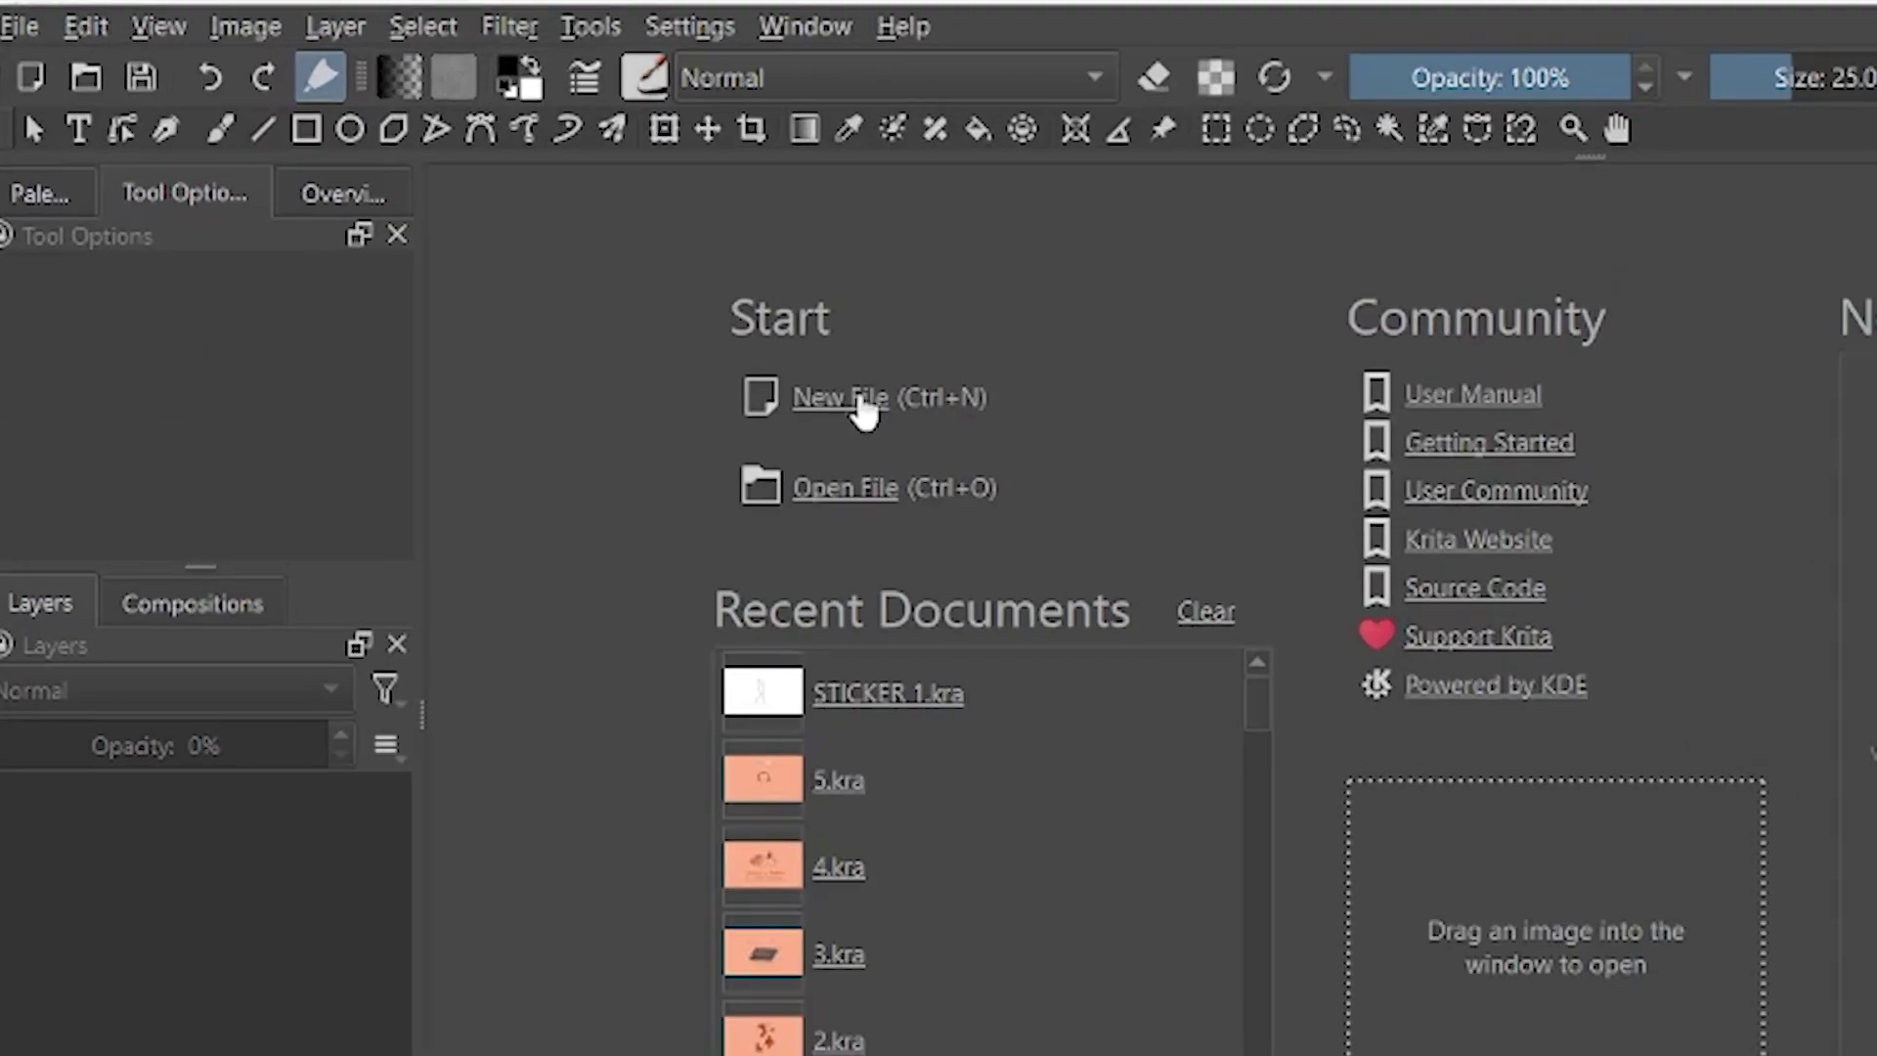
- Create a new blank 1920×1080 custom document from the welcome screen
click(506, 259)
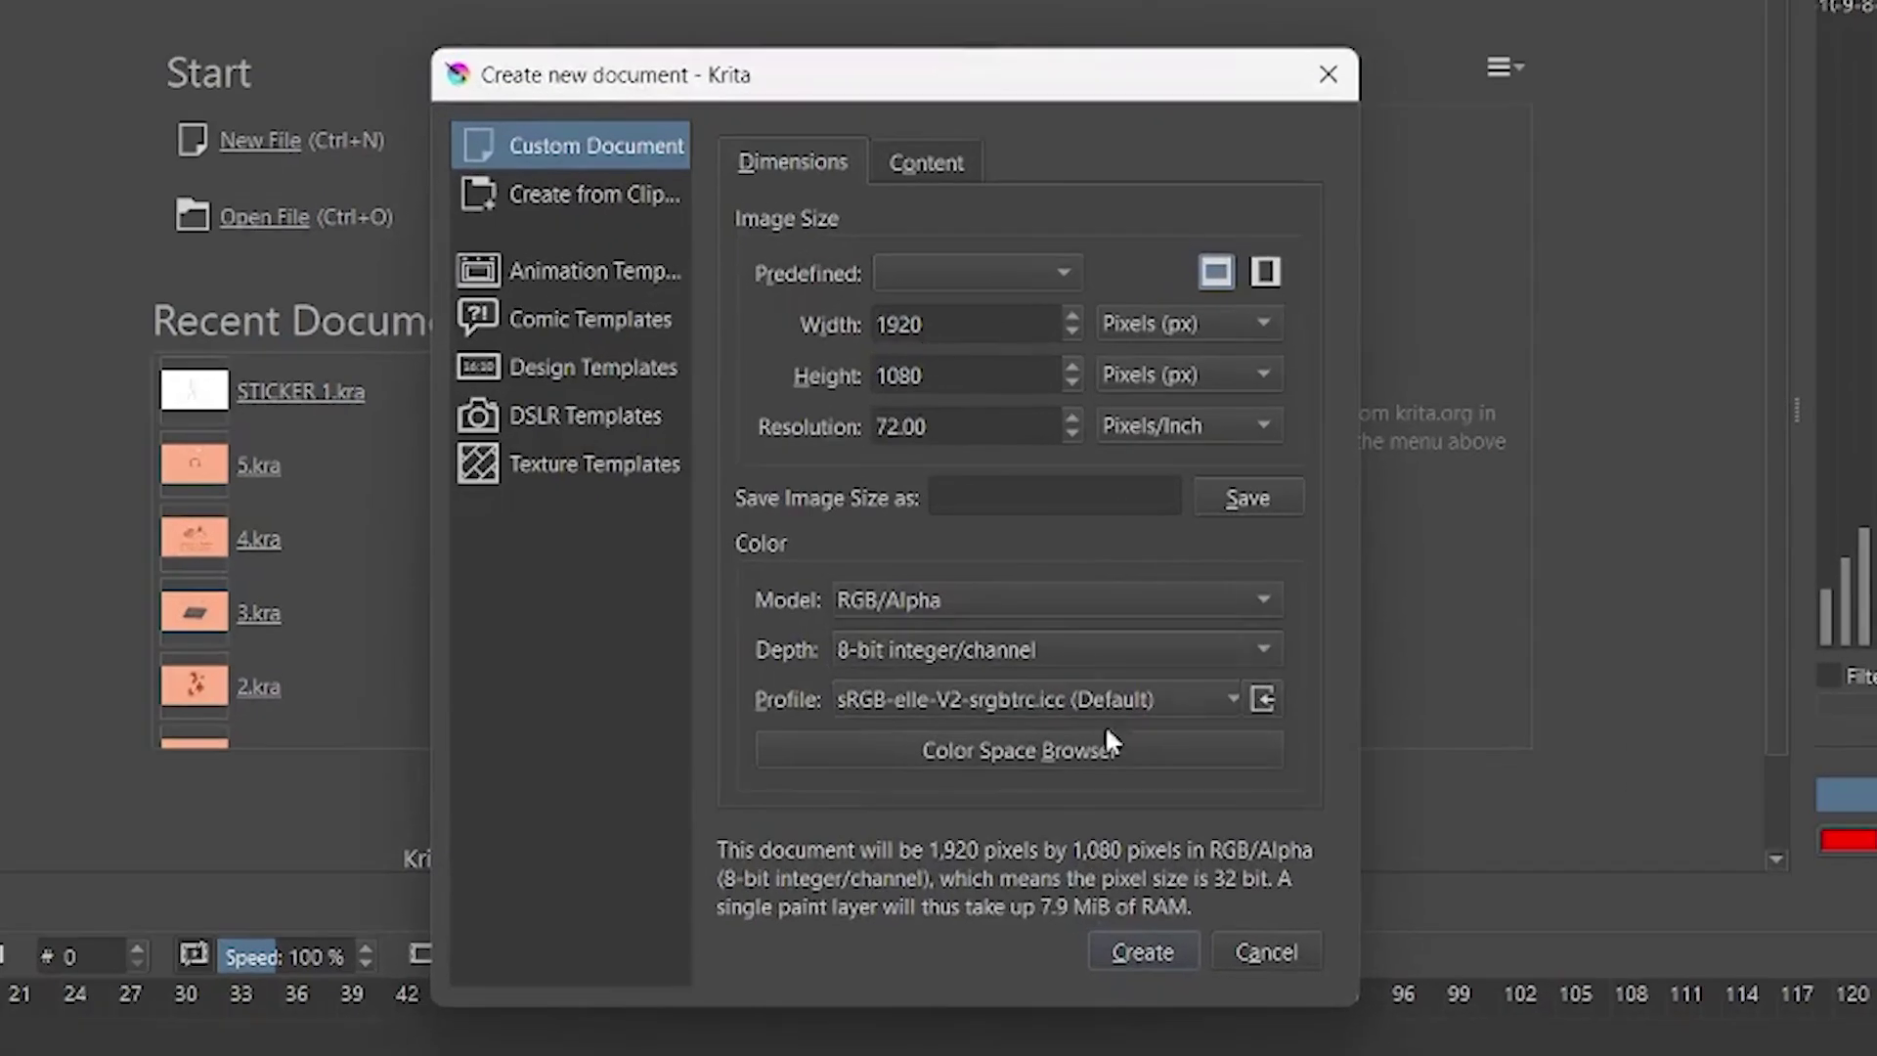
click(1143, 950)
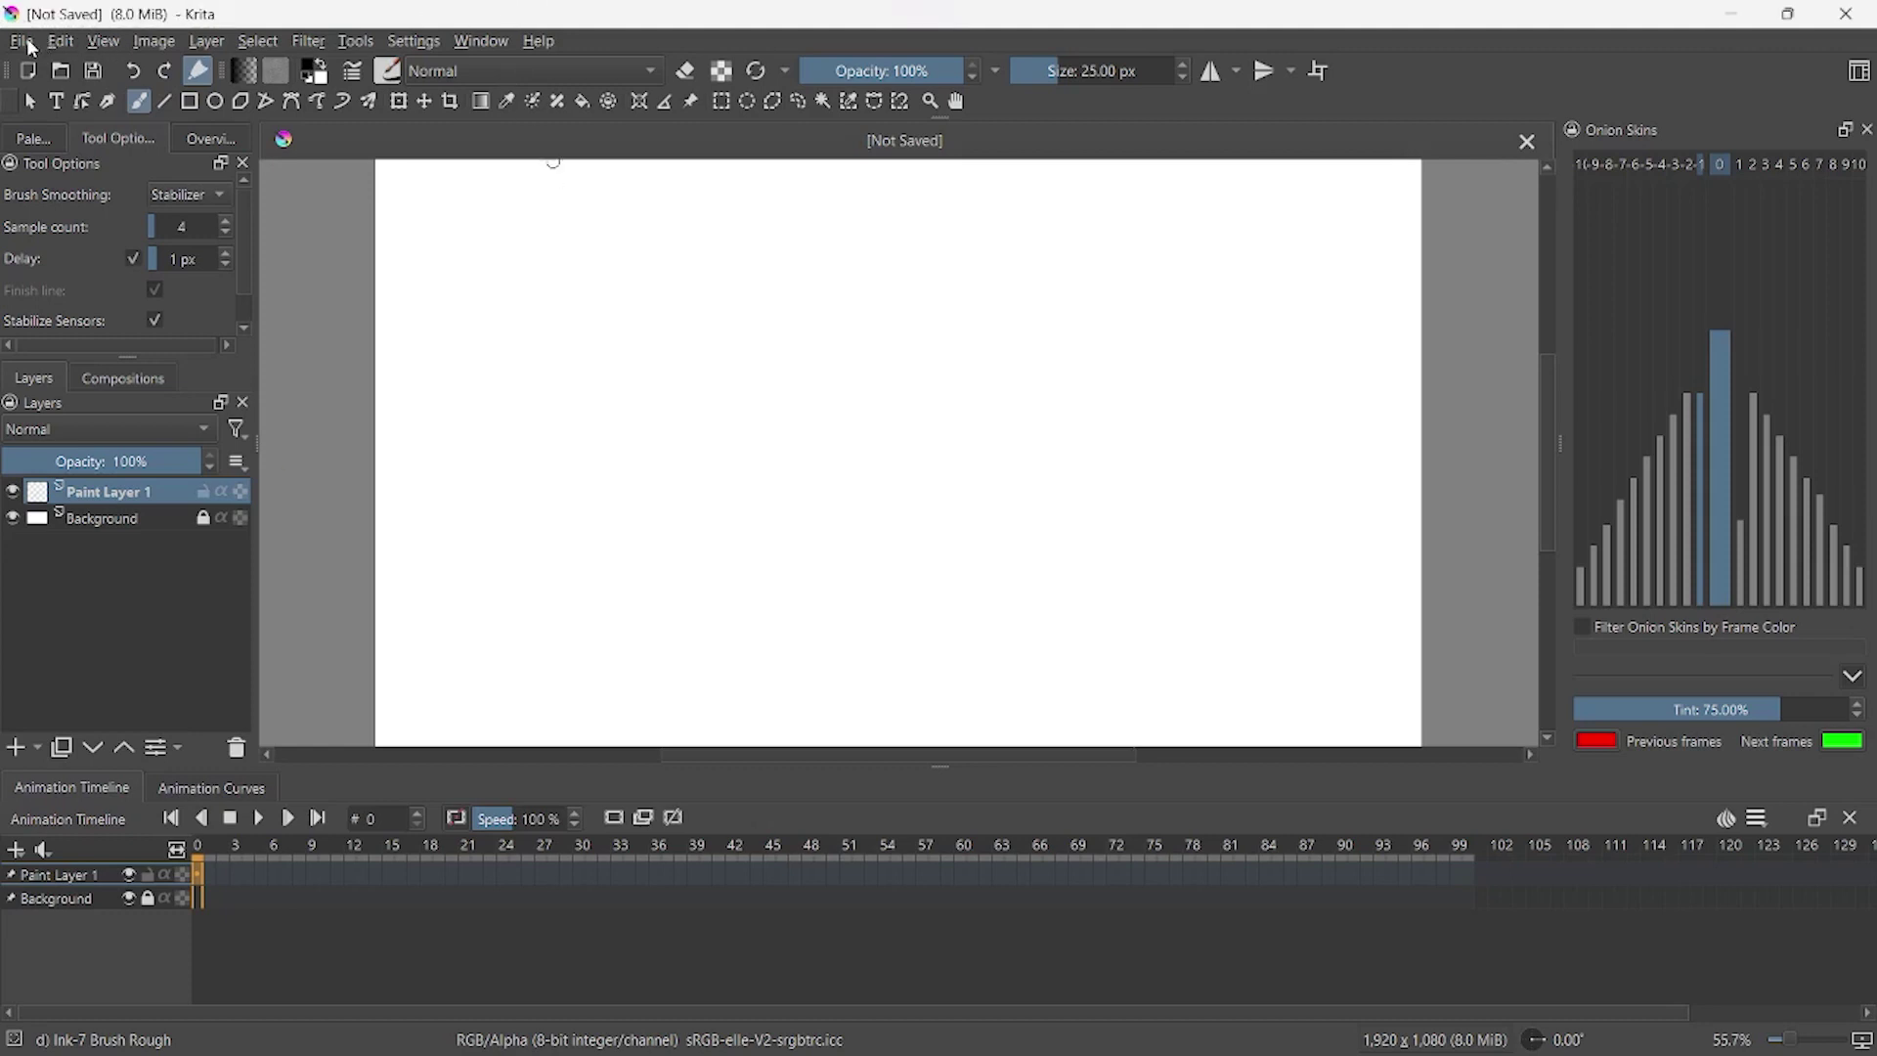
- Browse the editing menu, then cancel opening an audio file from the ROTEIROS folder
click(61, 43)
click(62, 960)
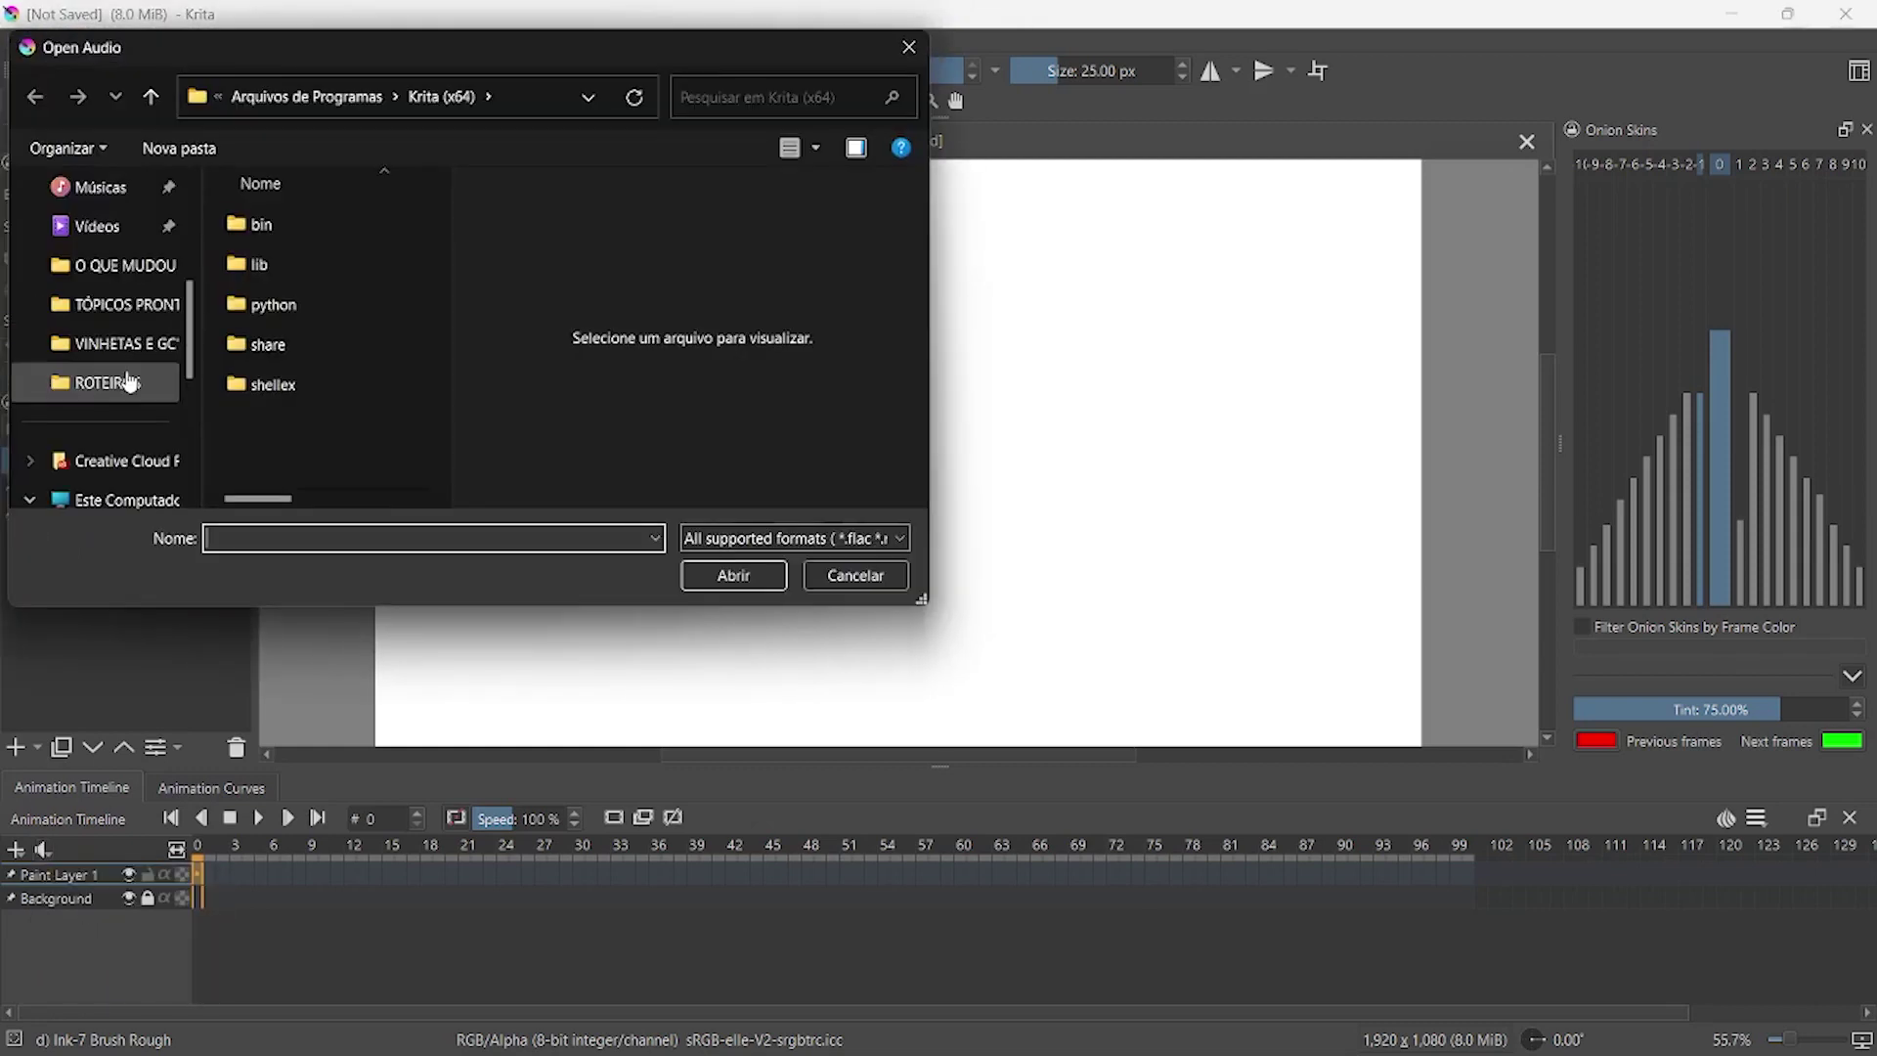
click(106, 384)
key(Escape)
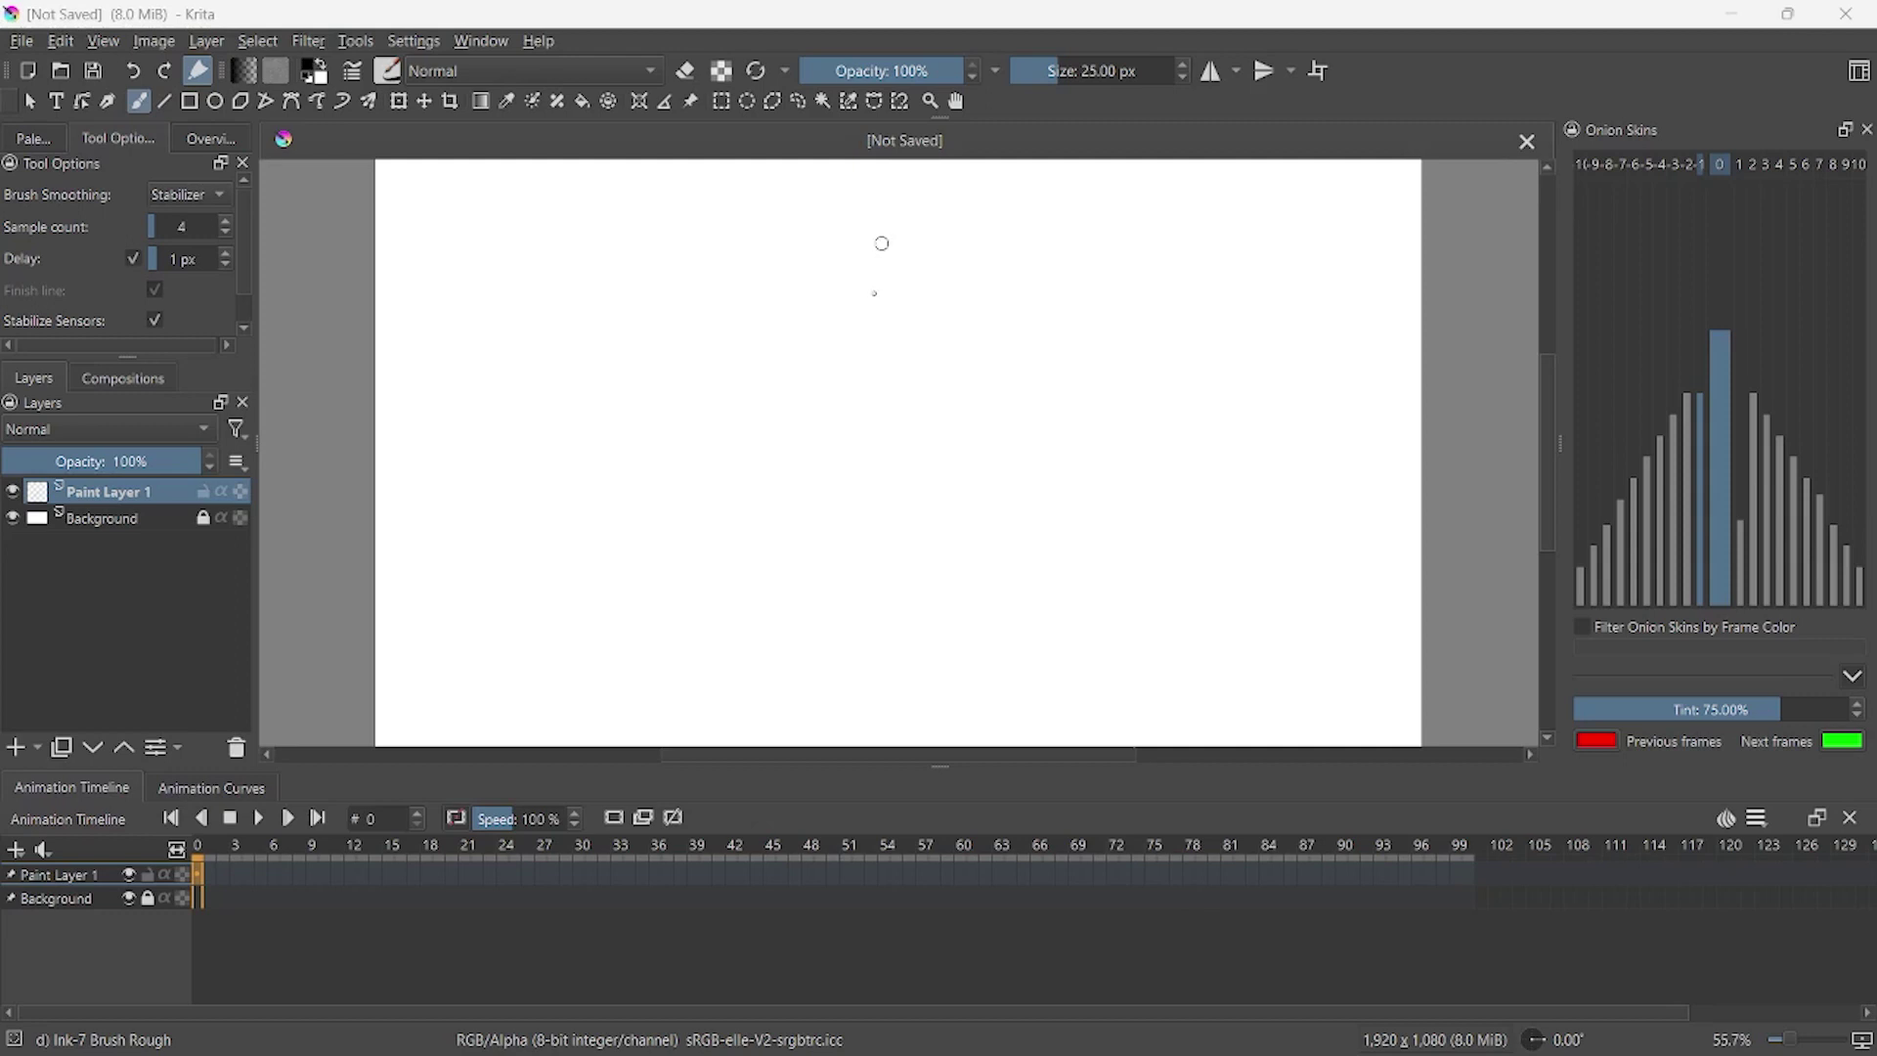
- Draw the character's round head outline and shoulders with a slightly smaller brush
mouse_move(885, 285)
mouse_down()
mouse_move(972, 372)
mouse_move(943, 327)
mouse_up()
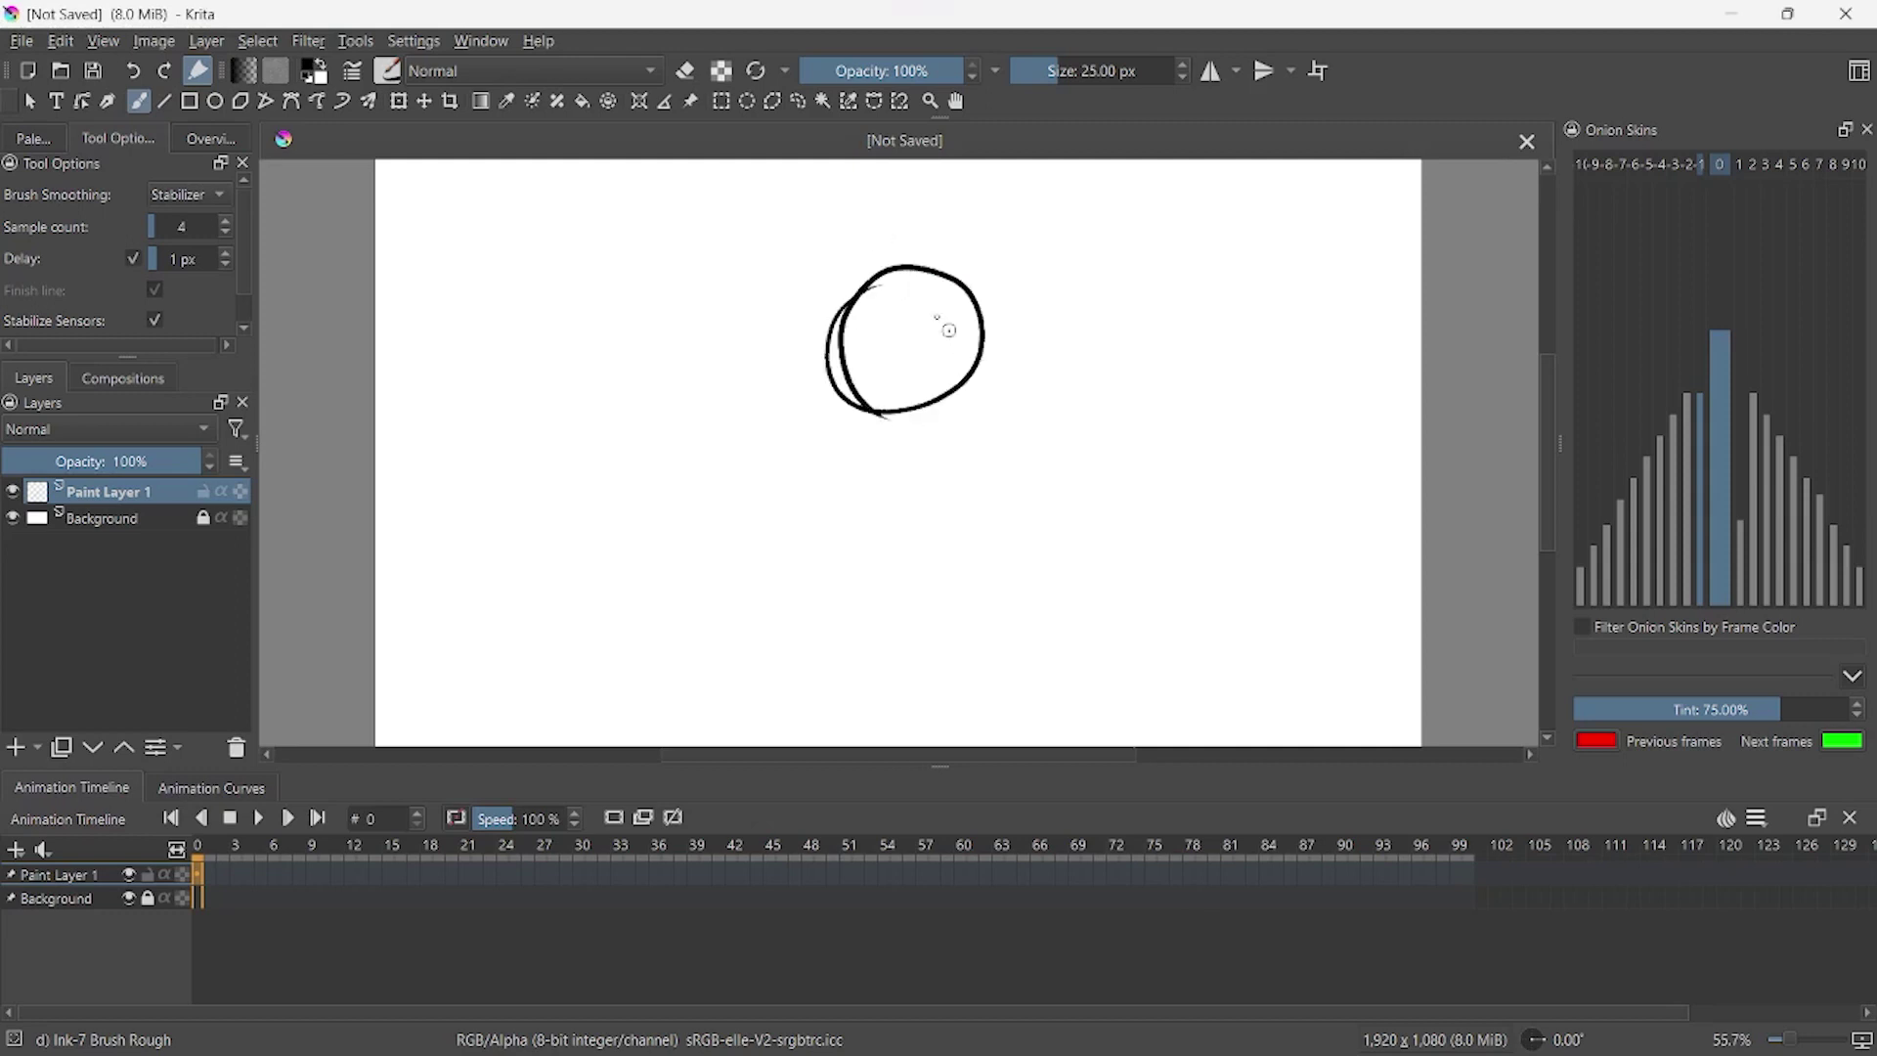
key(ctrl+z)
key(bracketleft)
key(bracketleft)
key(bracketleft)
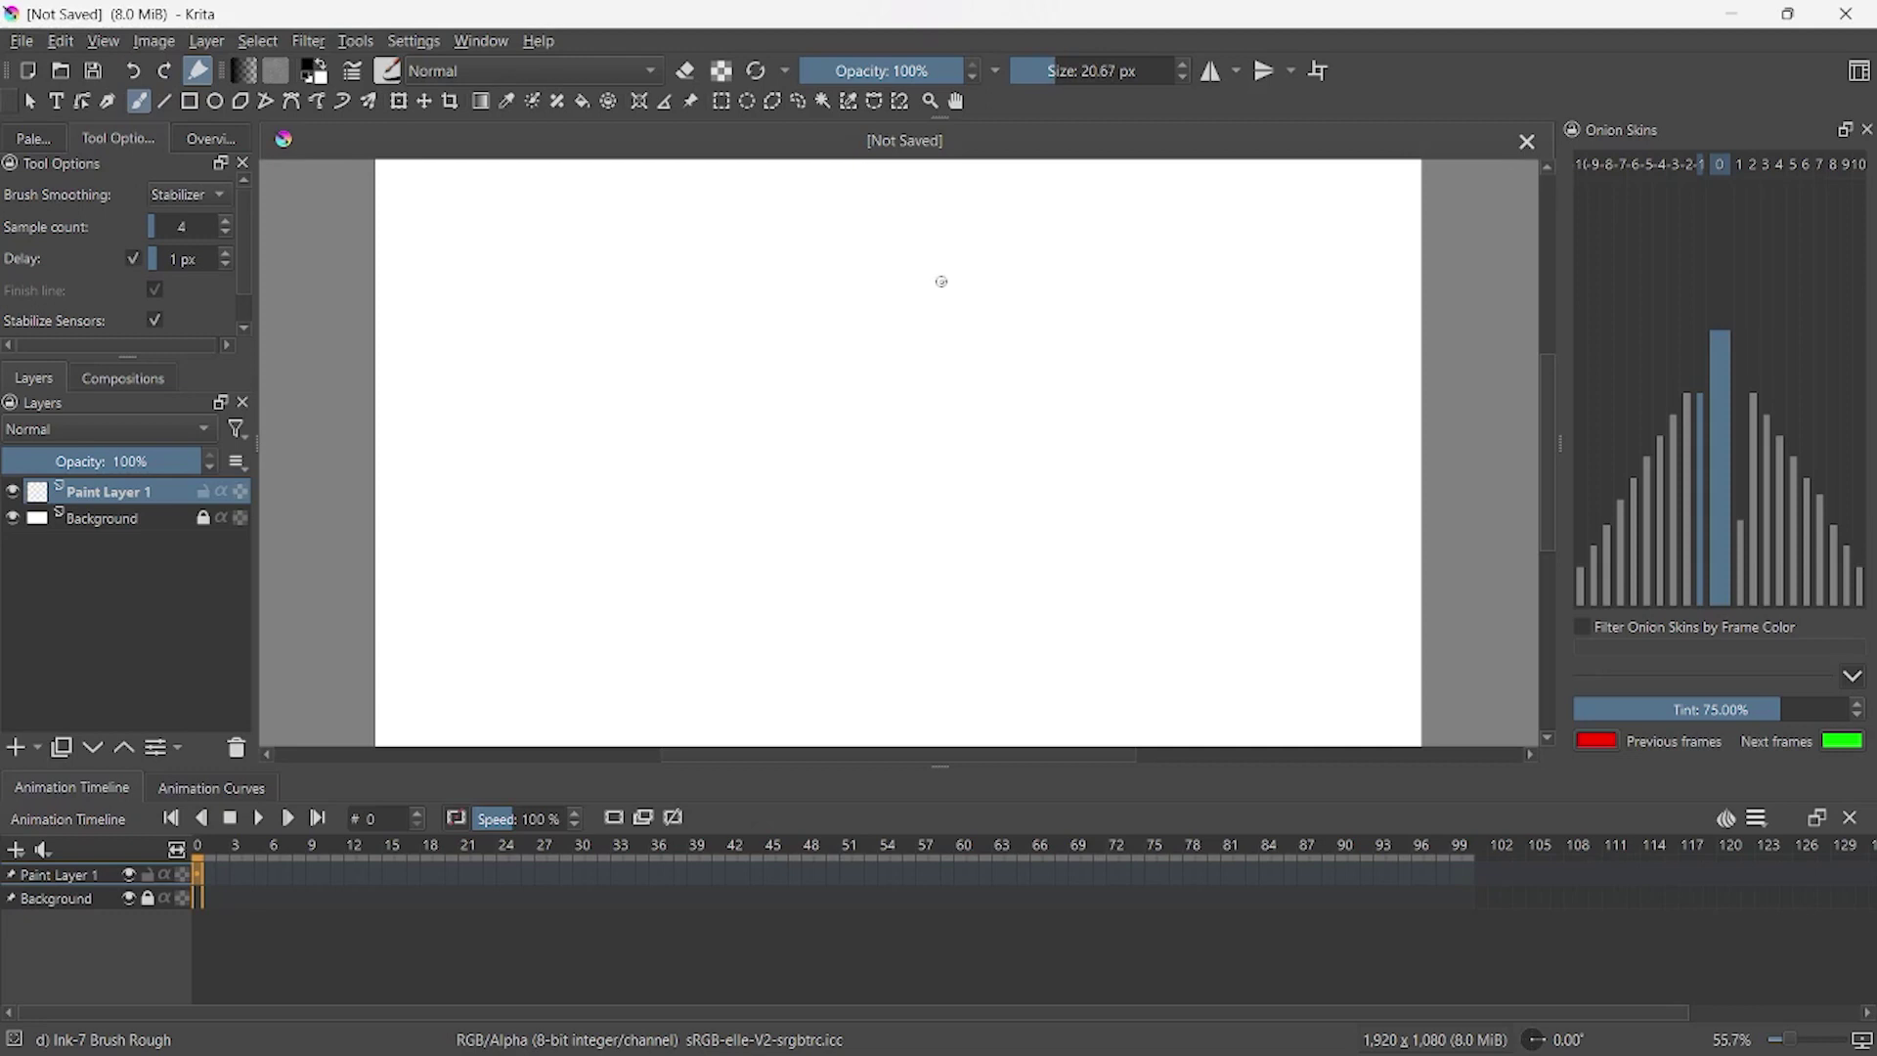
mouse_move(875, 252)
mouse_down()
mouse_move(968, 305)
mouse_move(822, 289)
mouse_up()
key(ctrl+z)
drag(892, 379, 877, 377)
mouse_move(877, 379)
mouse_down()
mouse_move(860, 401)
mouse_move(953, 406)
mouse_move(769, 510)
mouse_move(1032, 515)
mouse_up()
key(ctrl+z)
key(ctrl+z)
key(ctrl+z)
drag(939, 401, 1018, 503)
- Draw the arms, the bottom of the torso and the long desk edge line
drag(824, 455, 819, 555)
drag(970, 455, 968, 545)
drag(769, 508, 950, 589)
drag(806, 548, 975, 560)
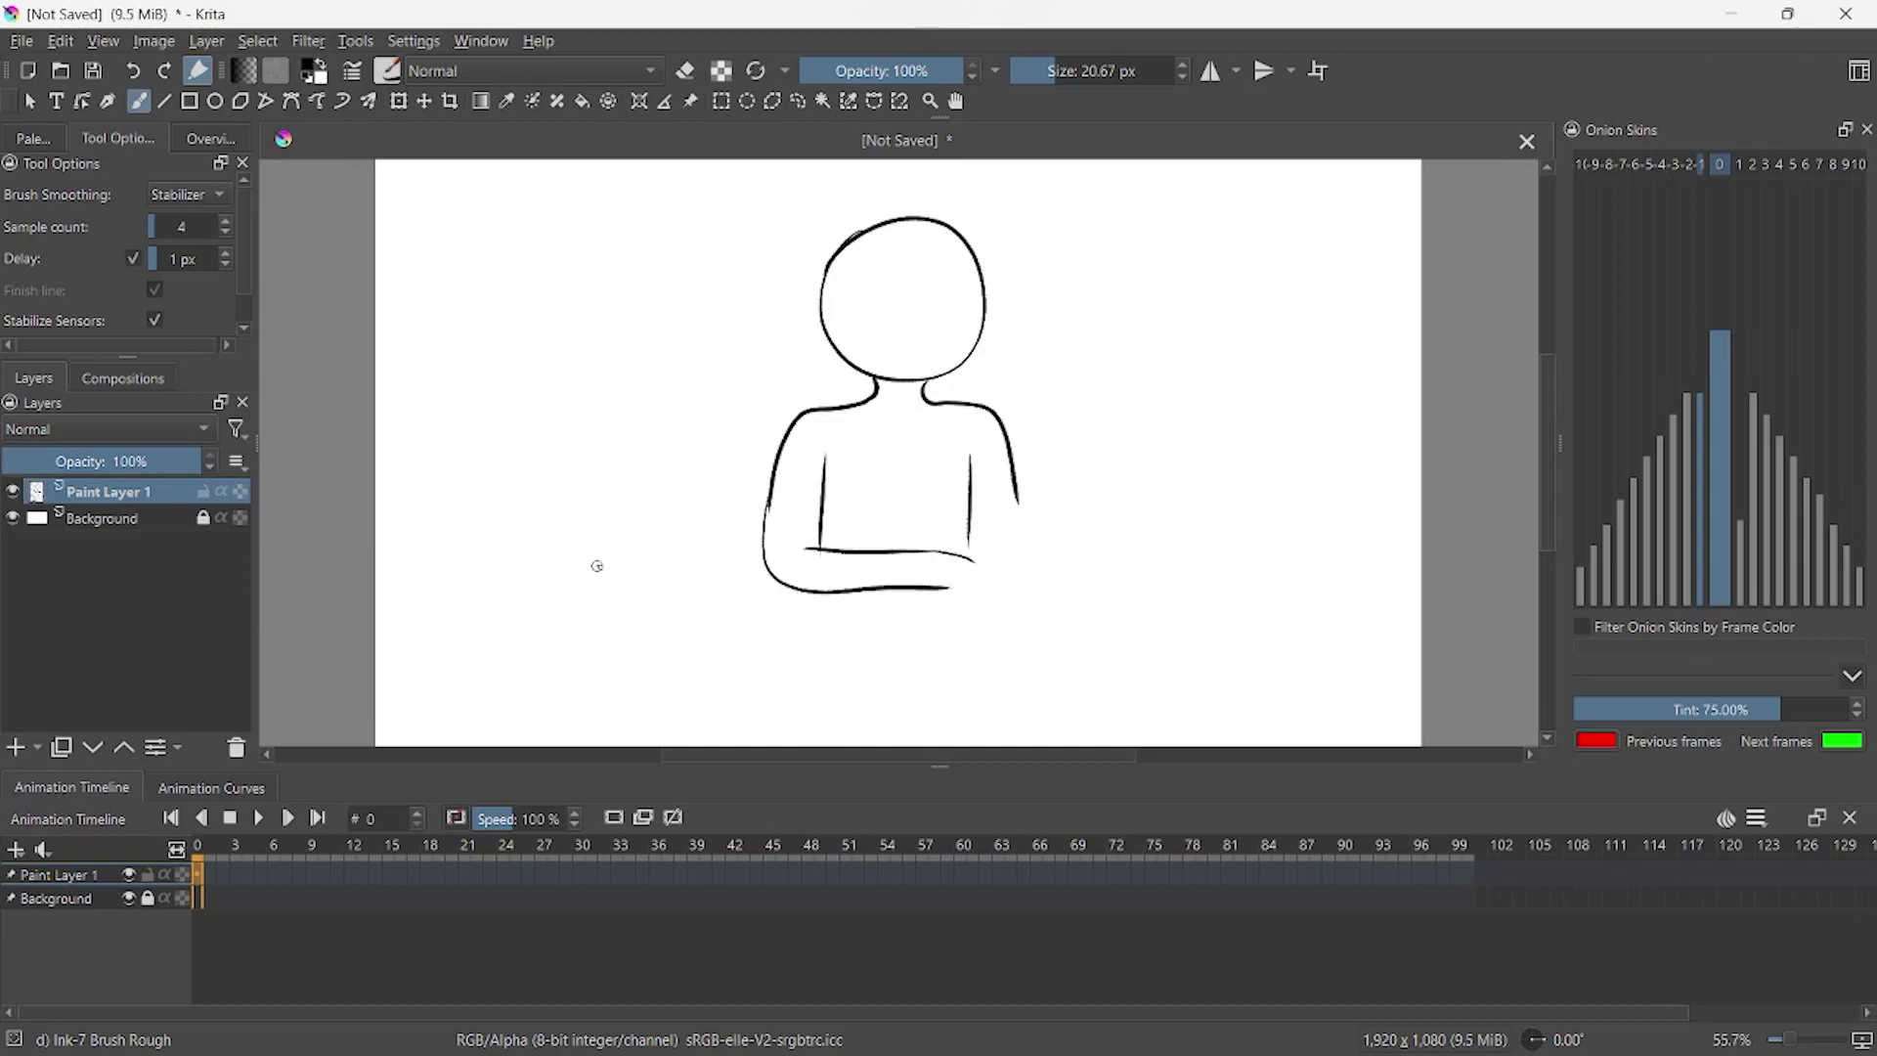
drag(556, 585, 787, 591)
drag(972, 586, 1397, 590)
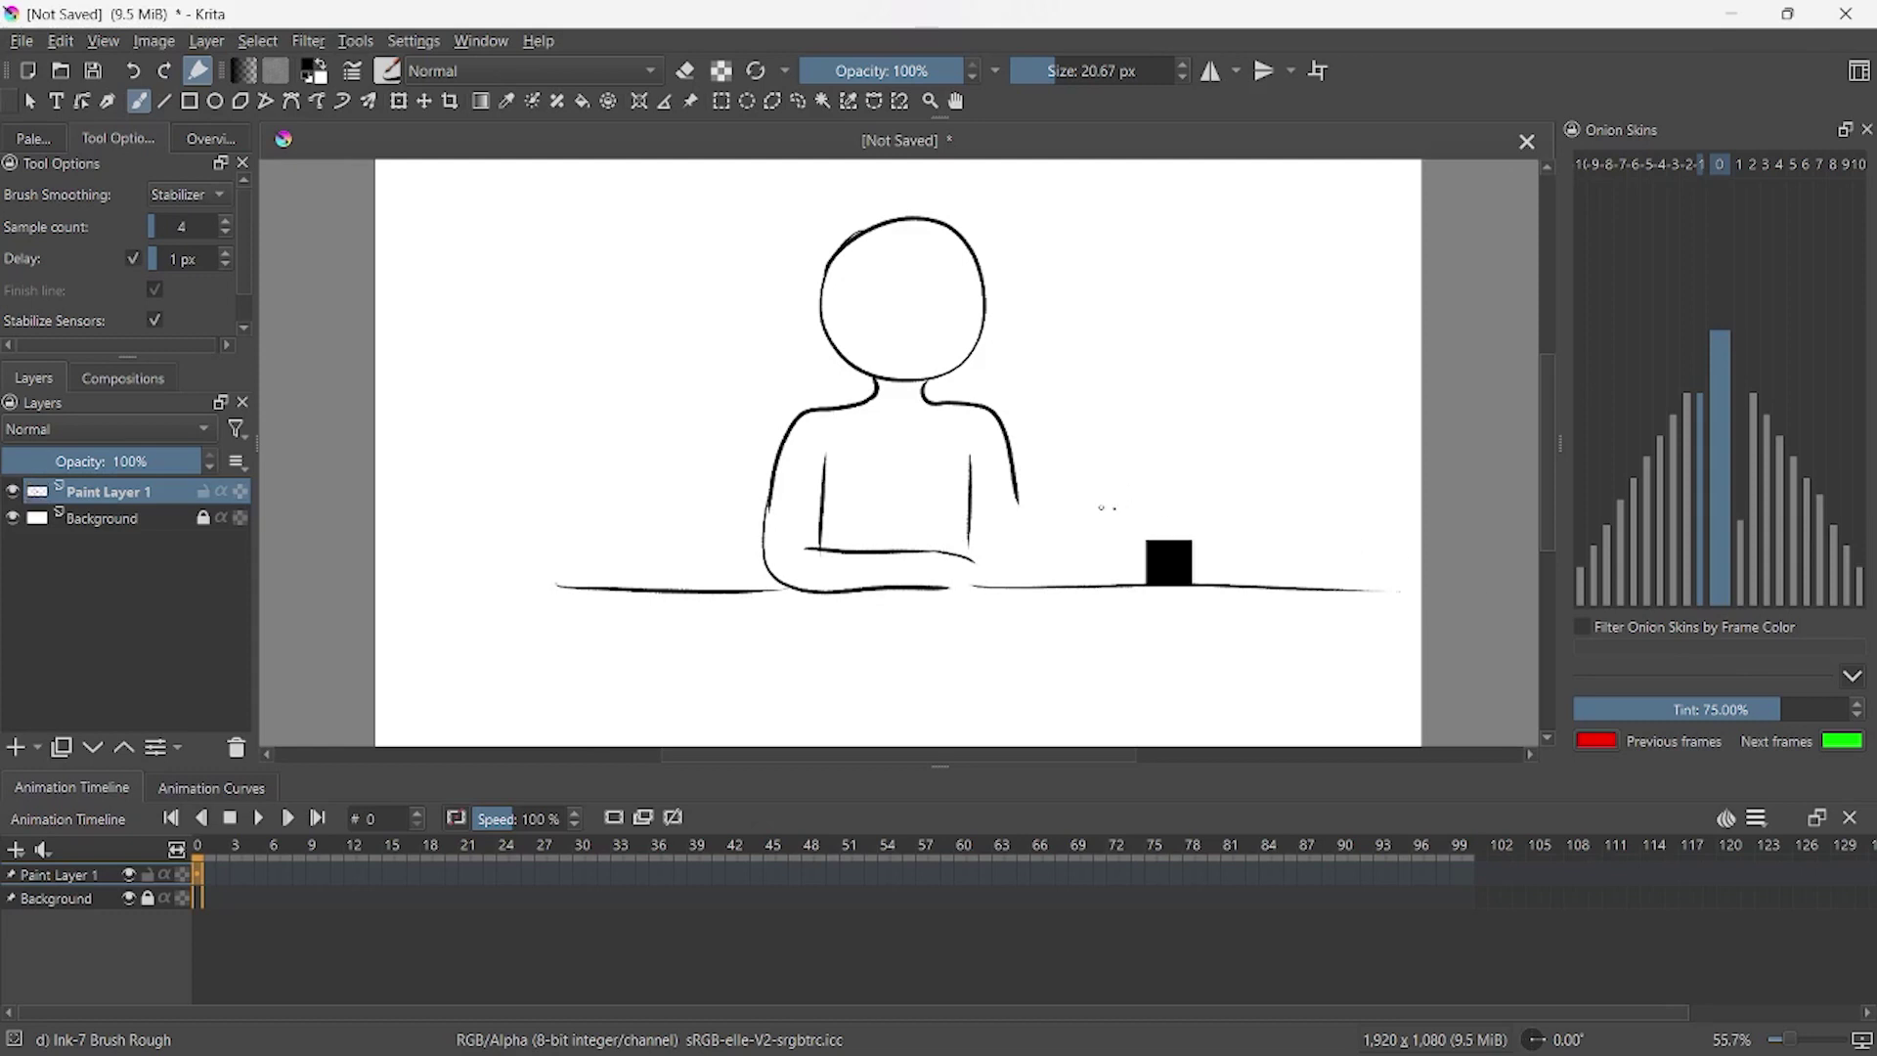
- Add the small hand on the desk, the tie and the two eyes
key(e)
mouse_move(1022, 567)
mouse_down()
mouse_move(1029, 589)
mouse_move(1061, 589)
mouse_move(1028, 576)
mouse_up()
key(e)
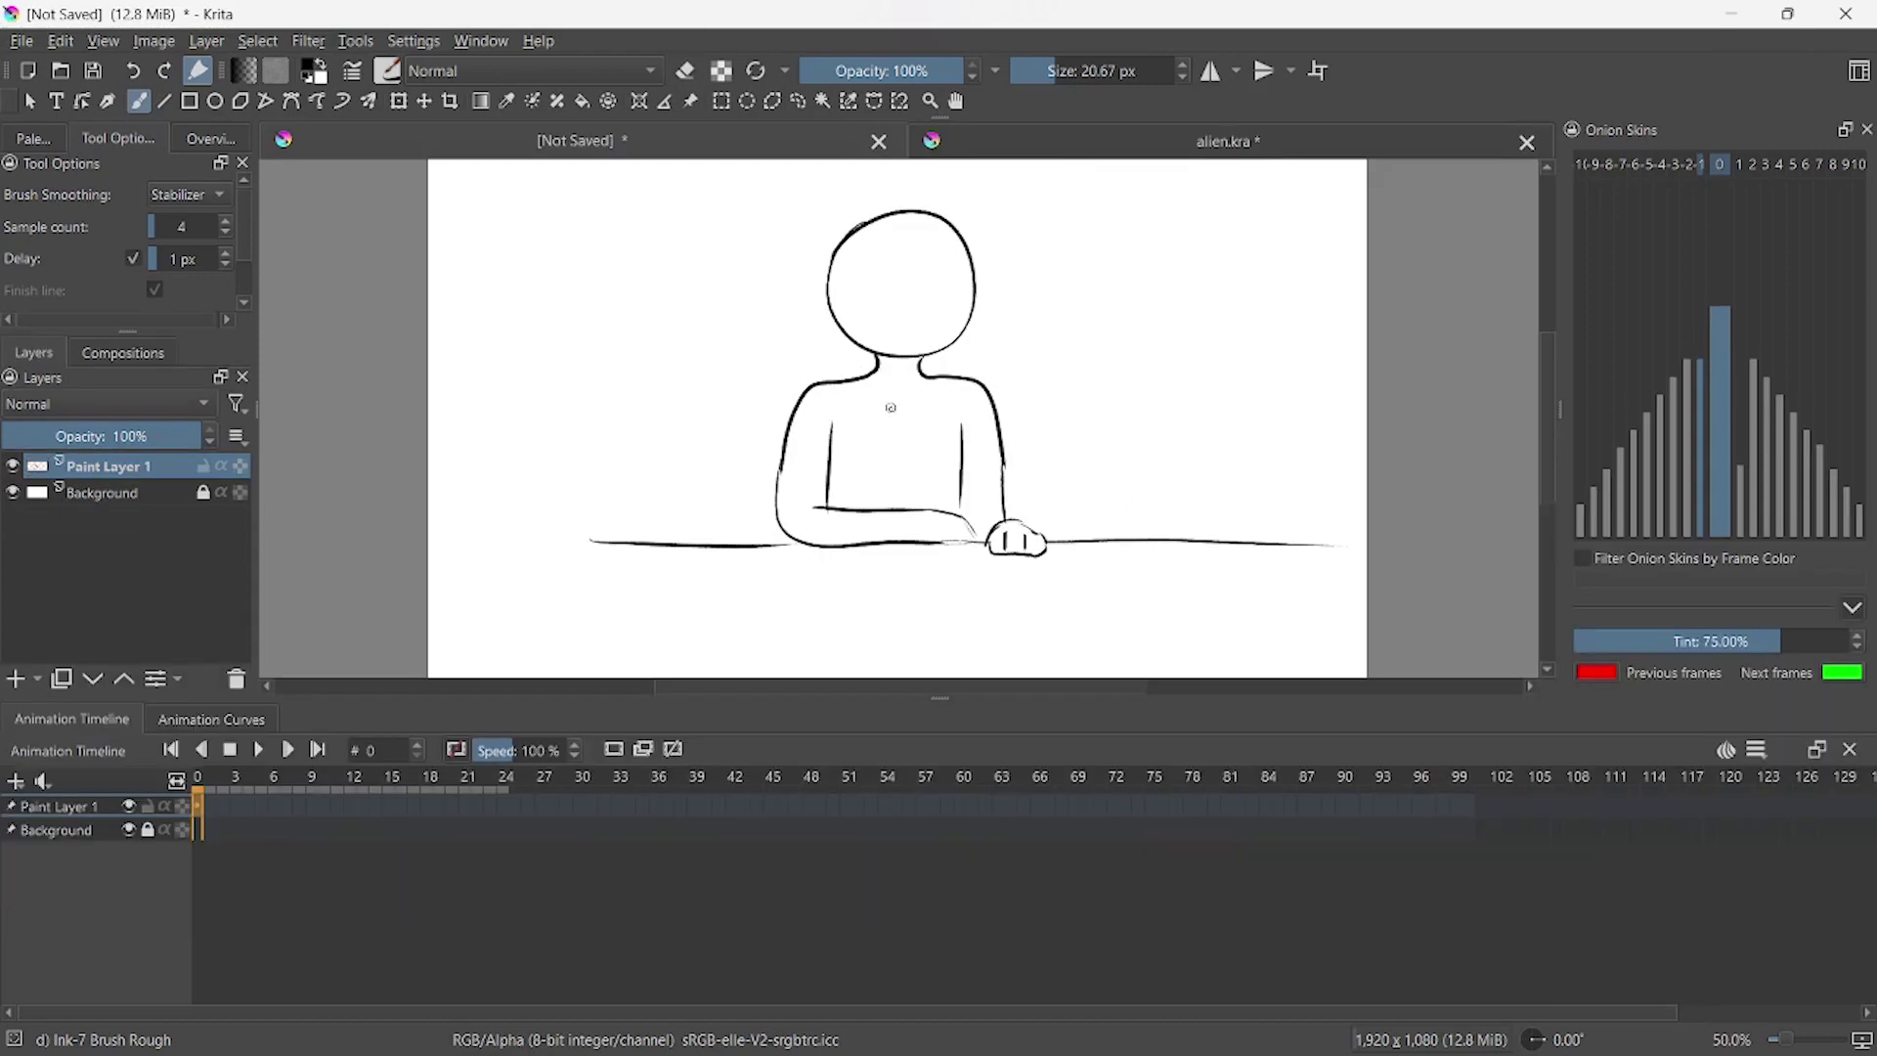
drag(892, 389, 862, 515)
drag(895, 410, 909, 499)
drag(875, 268, 876, 299)
drag(927, 265, 908, 321)
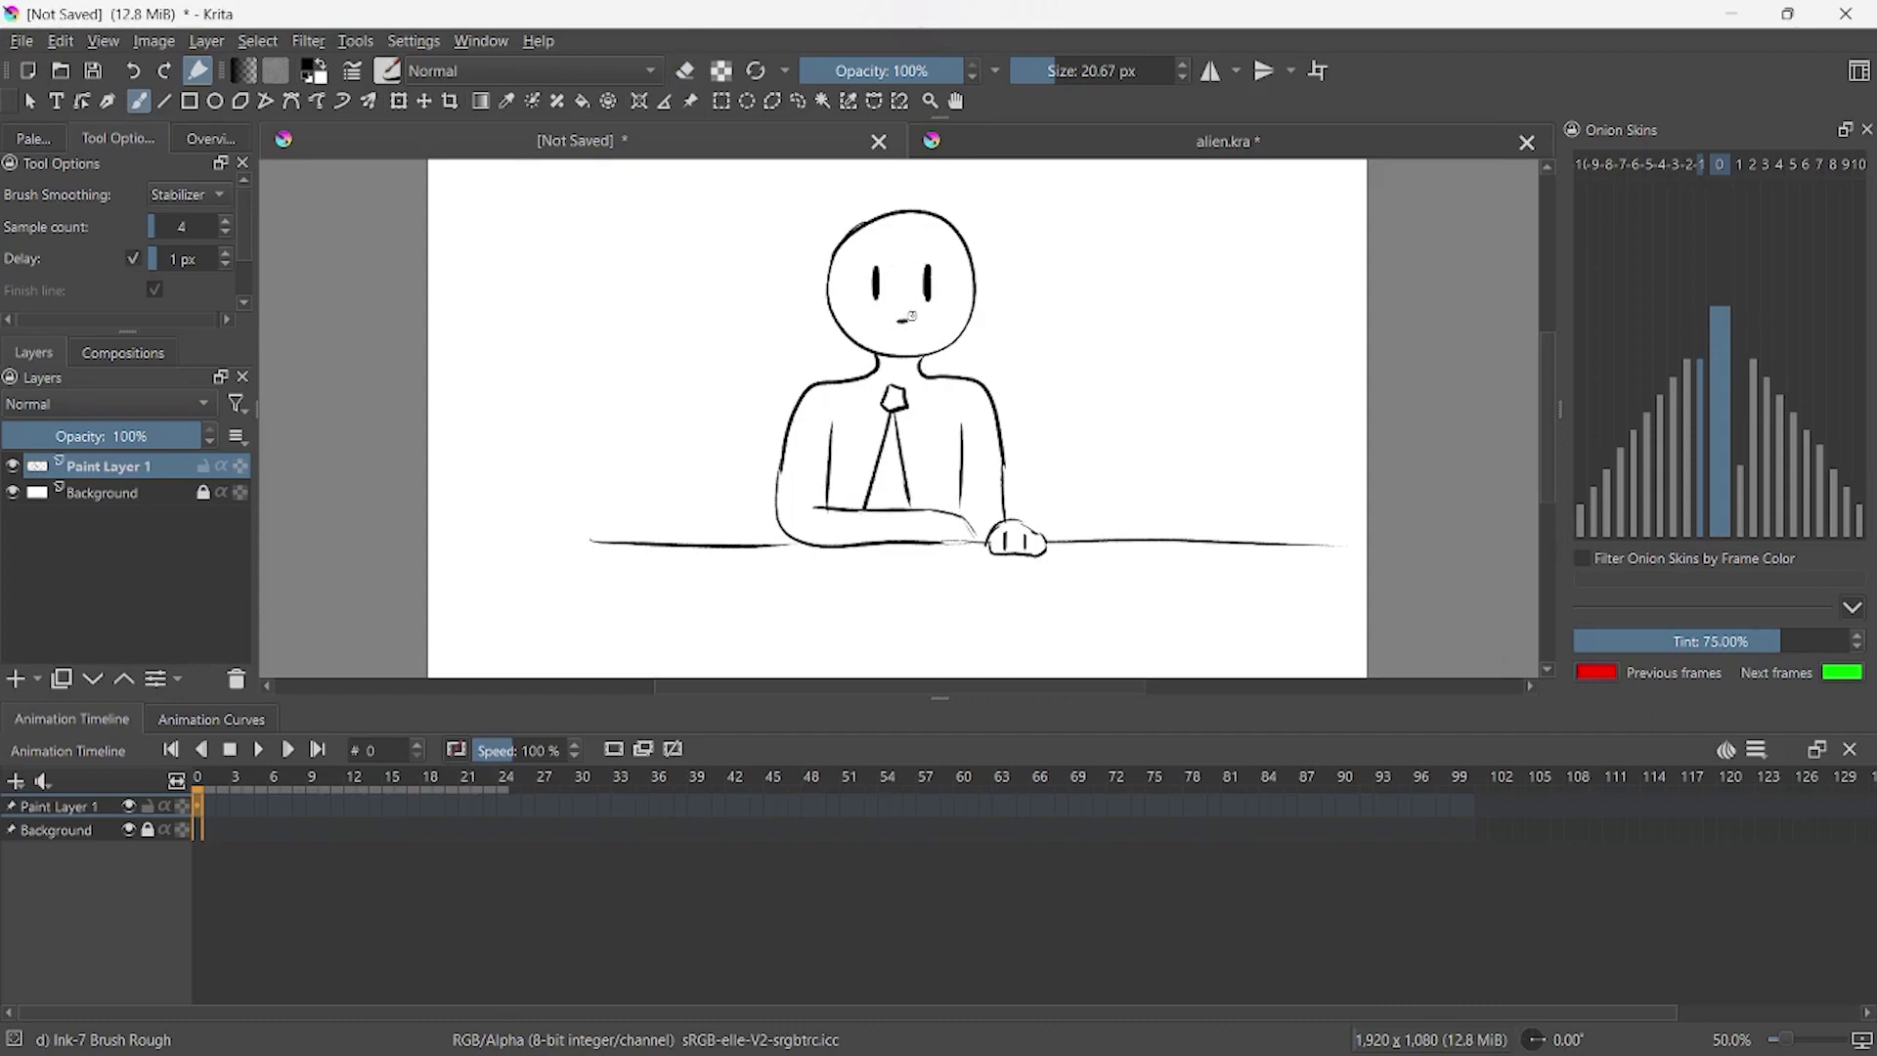
- Erase the mouth line and stray face marks, keeping the two eyes
key(e)
drag(891, 320, 919, 321)
key(e)
key(e)
mouse_move(930, 256)
mouse_down()
mouse_move(928, 303)
mouse_move(868, 298)
mouse_move(929, 300)
mouse_up()
key(e)
key(ctrl+z)
key(e)
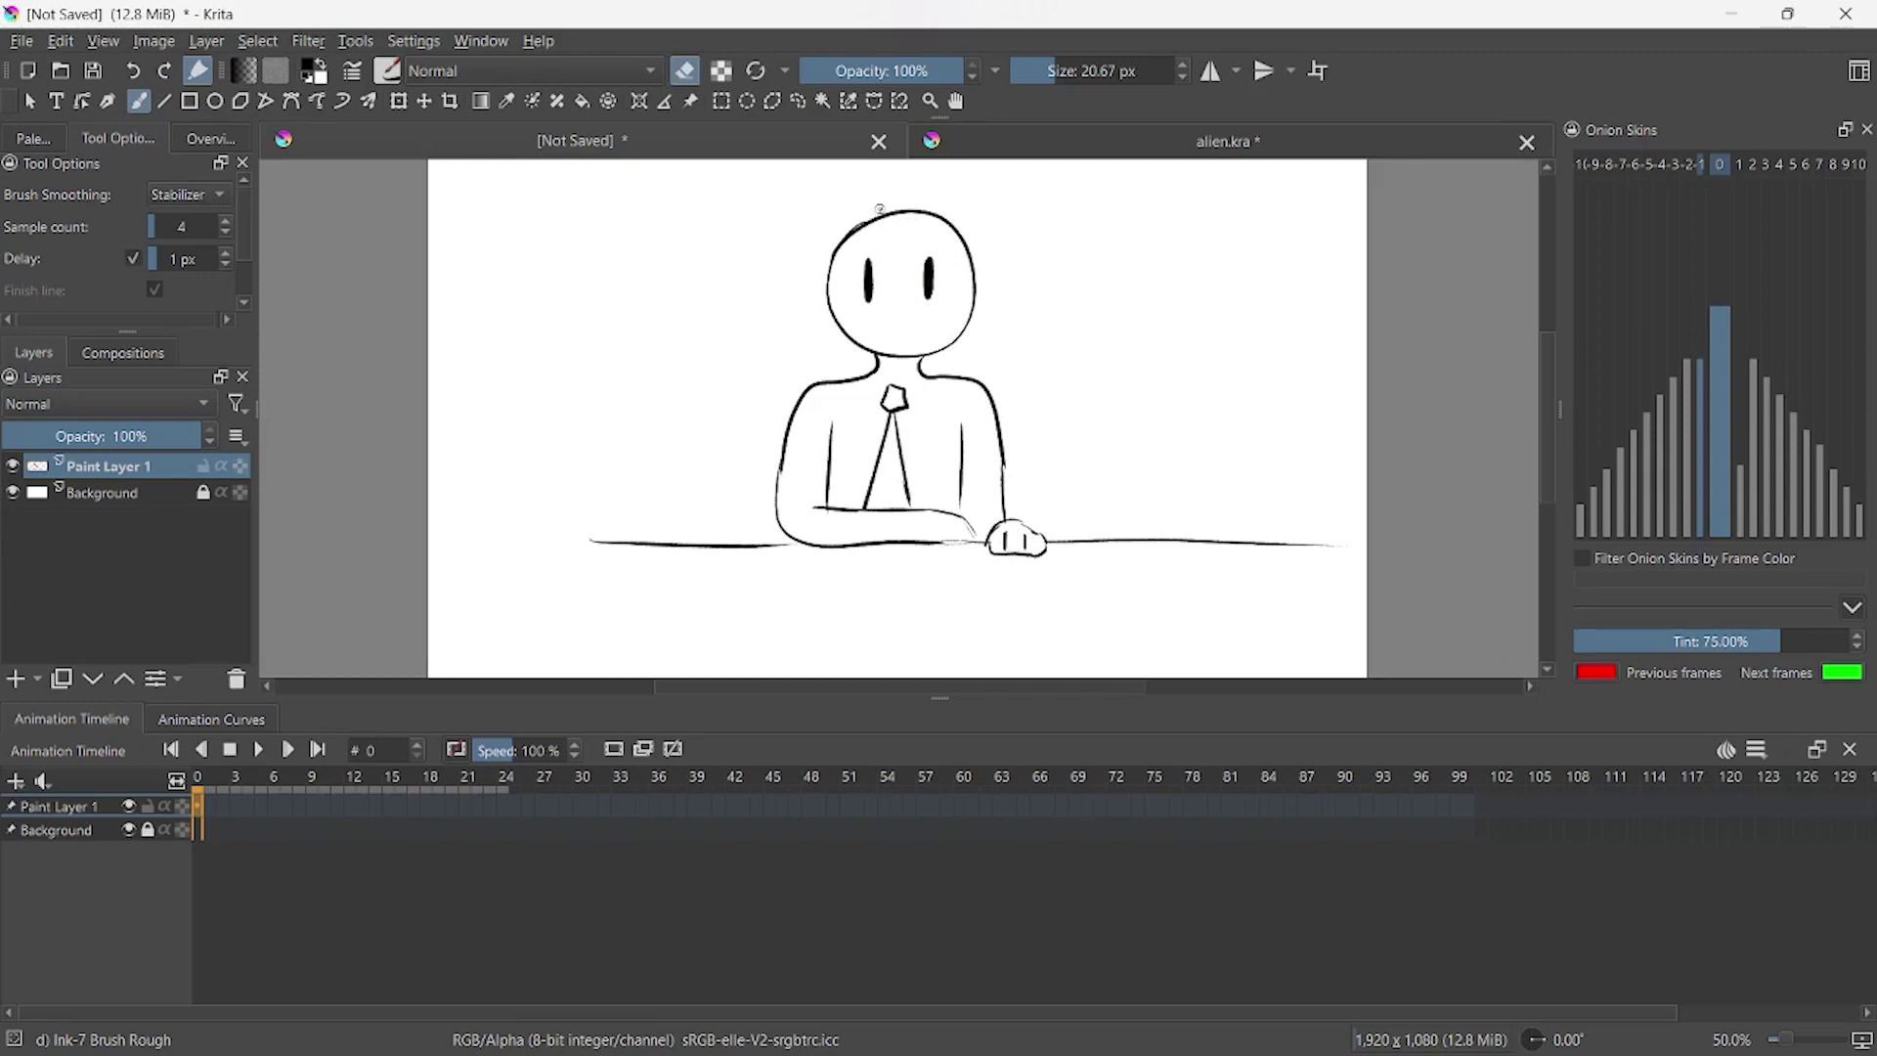
key(e)
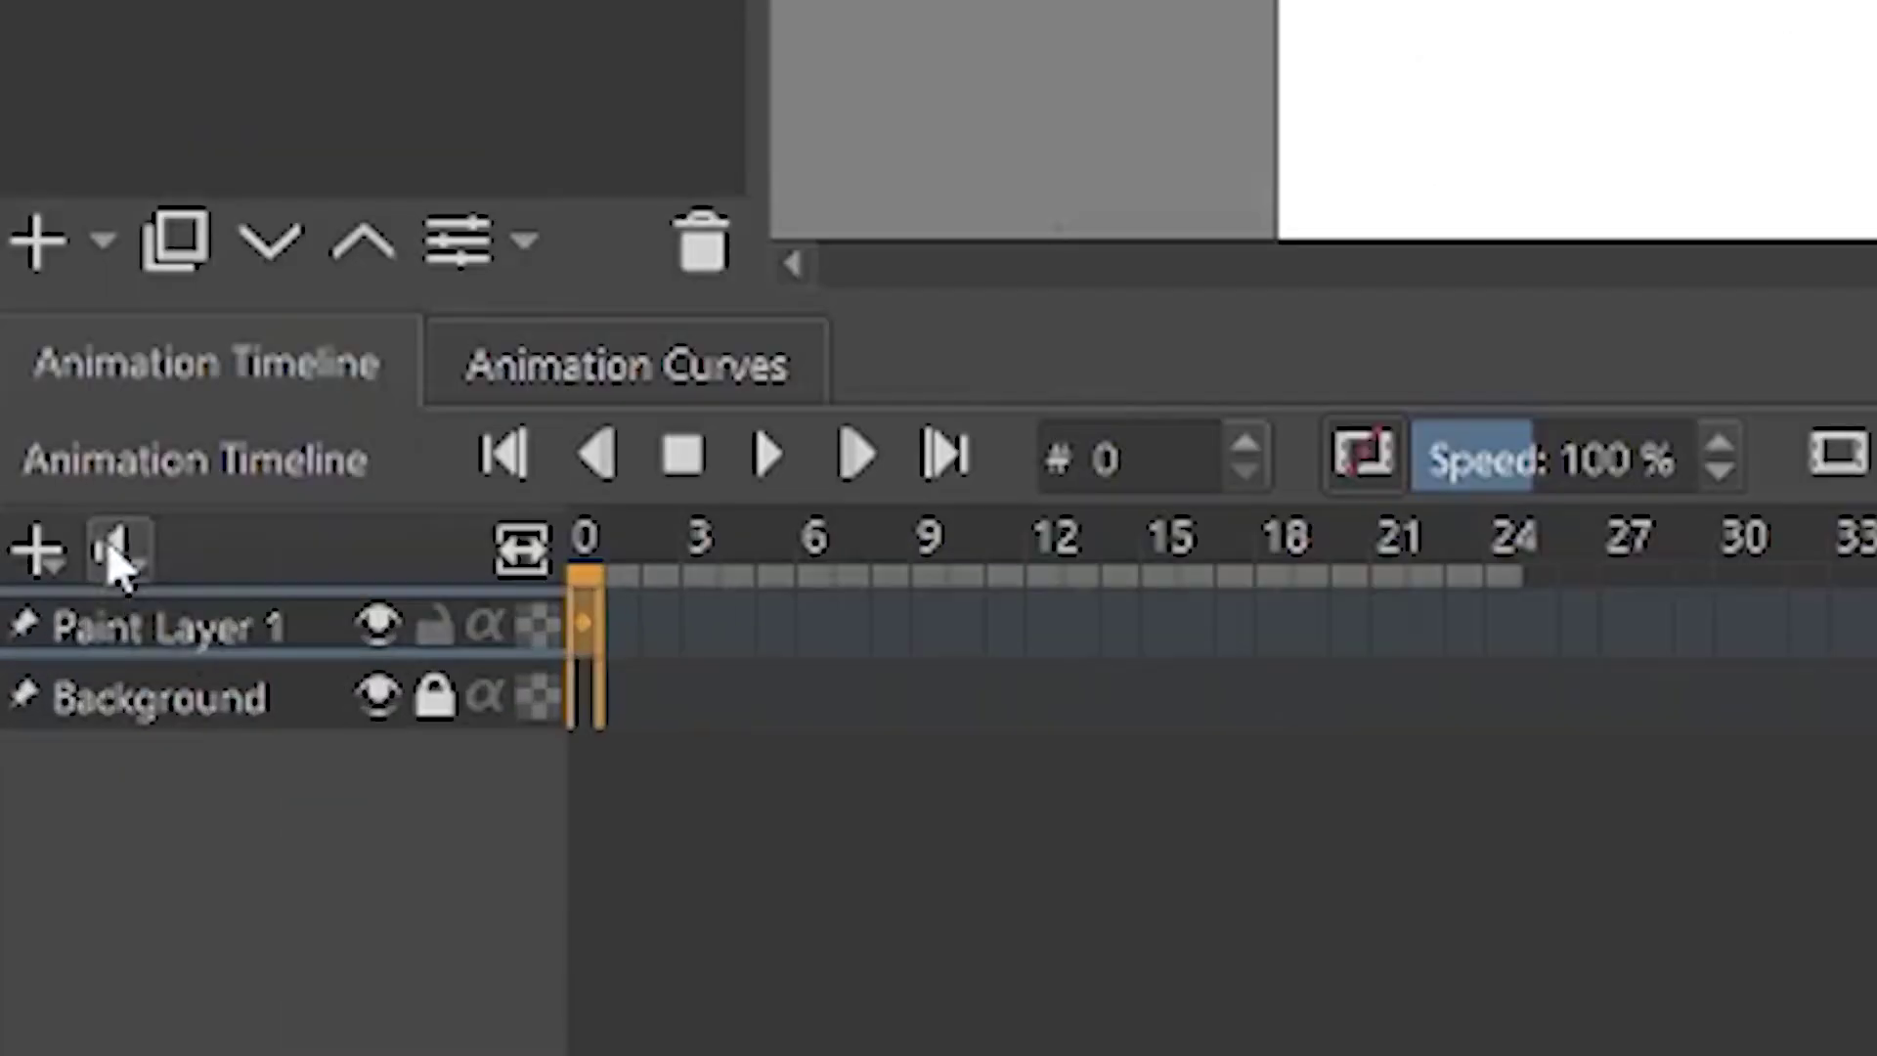
- Load the AUDIO file from the LIPSYINK folder into the timeline and play it
click(112, 567)
click(393, 695)
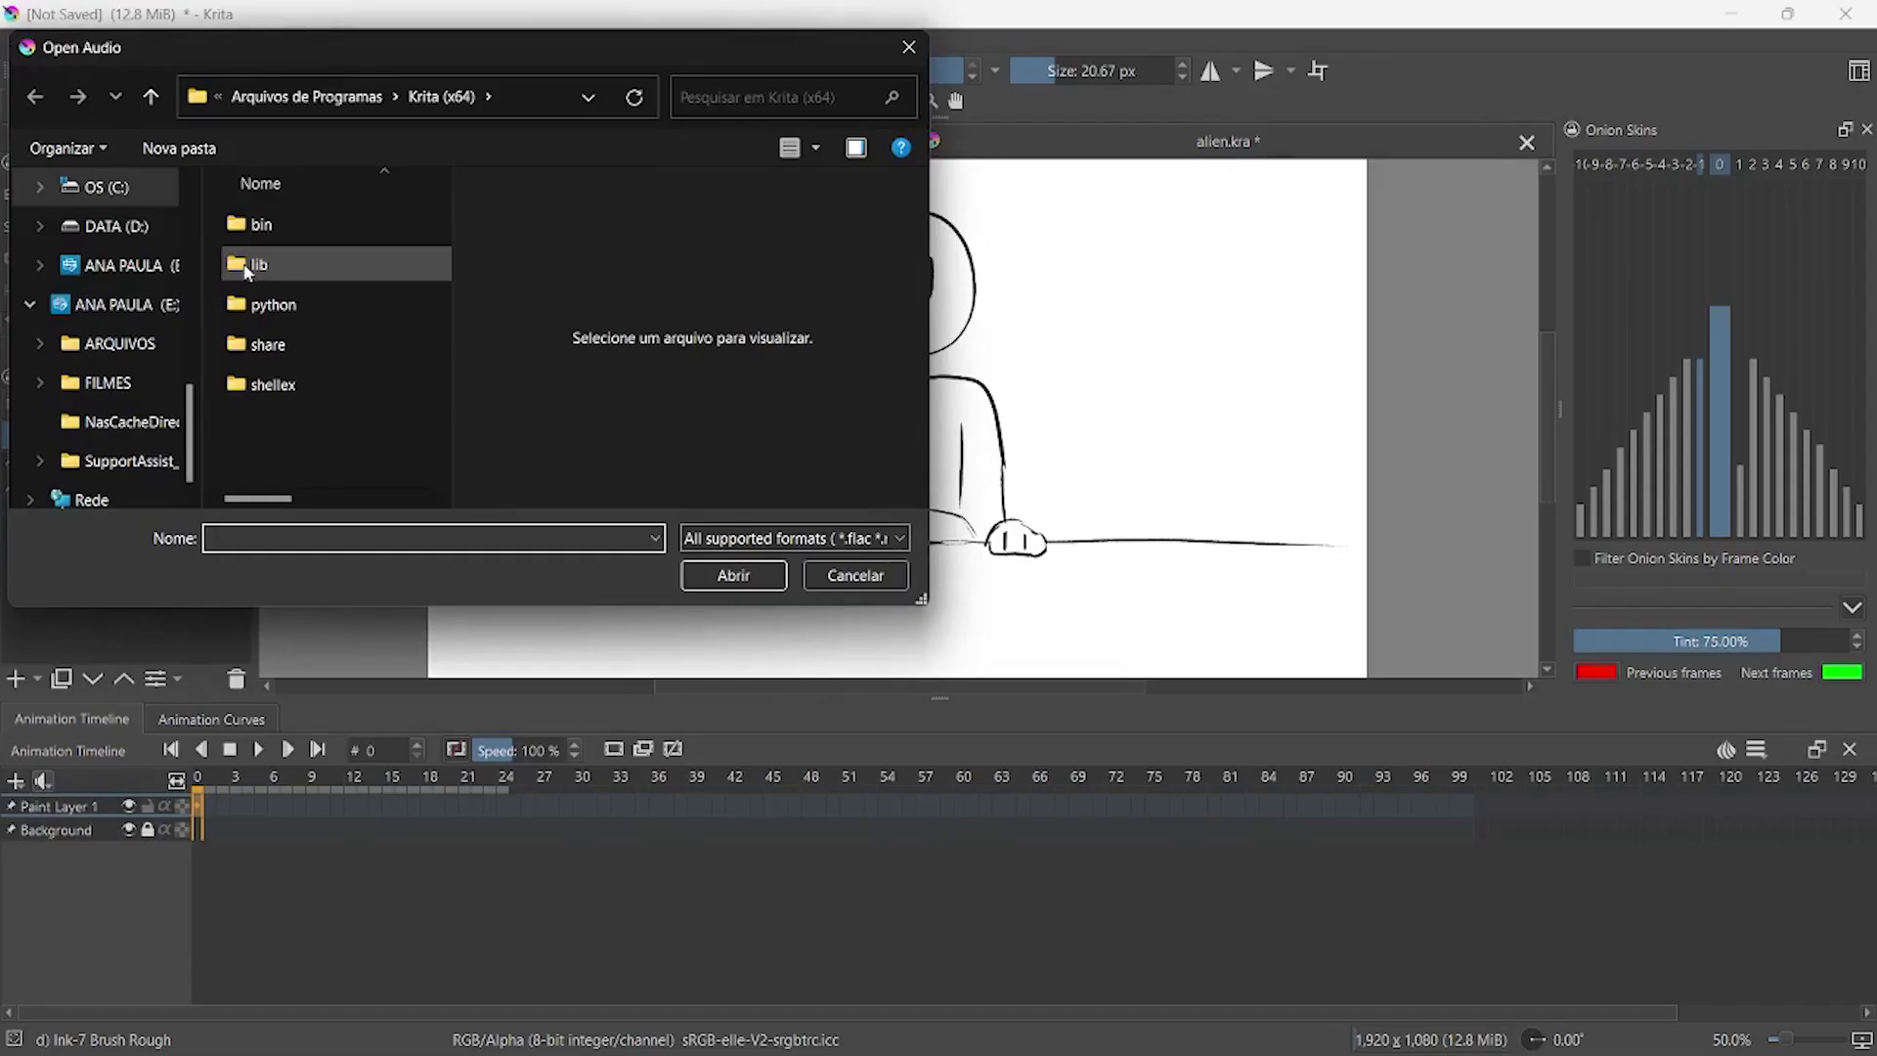
mouse_move(190, 414)
drag(193, 414, 201, 260)
click(102, 423)
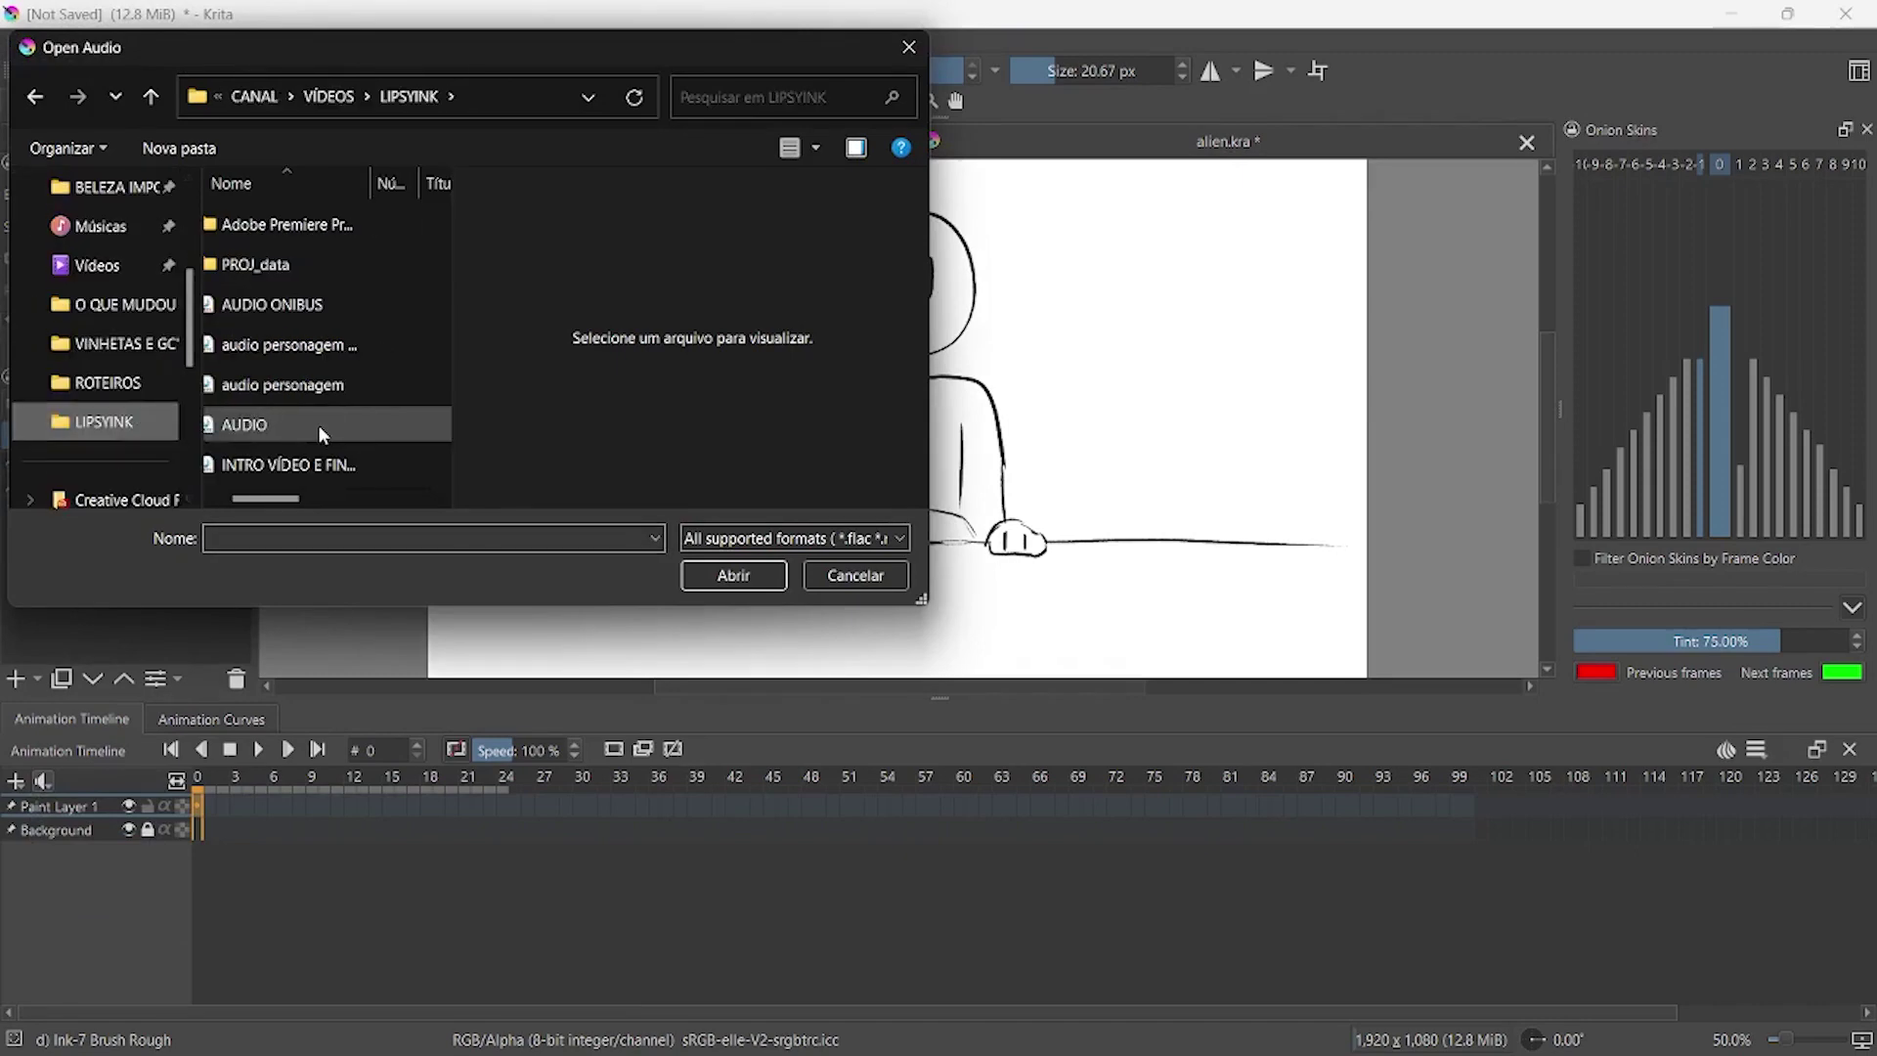
click(303, 302)
click(714, 576)
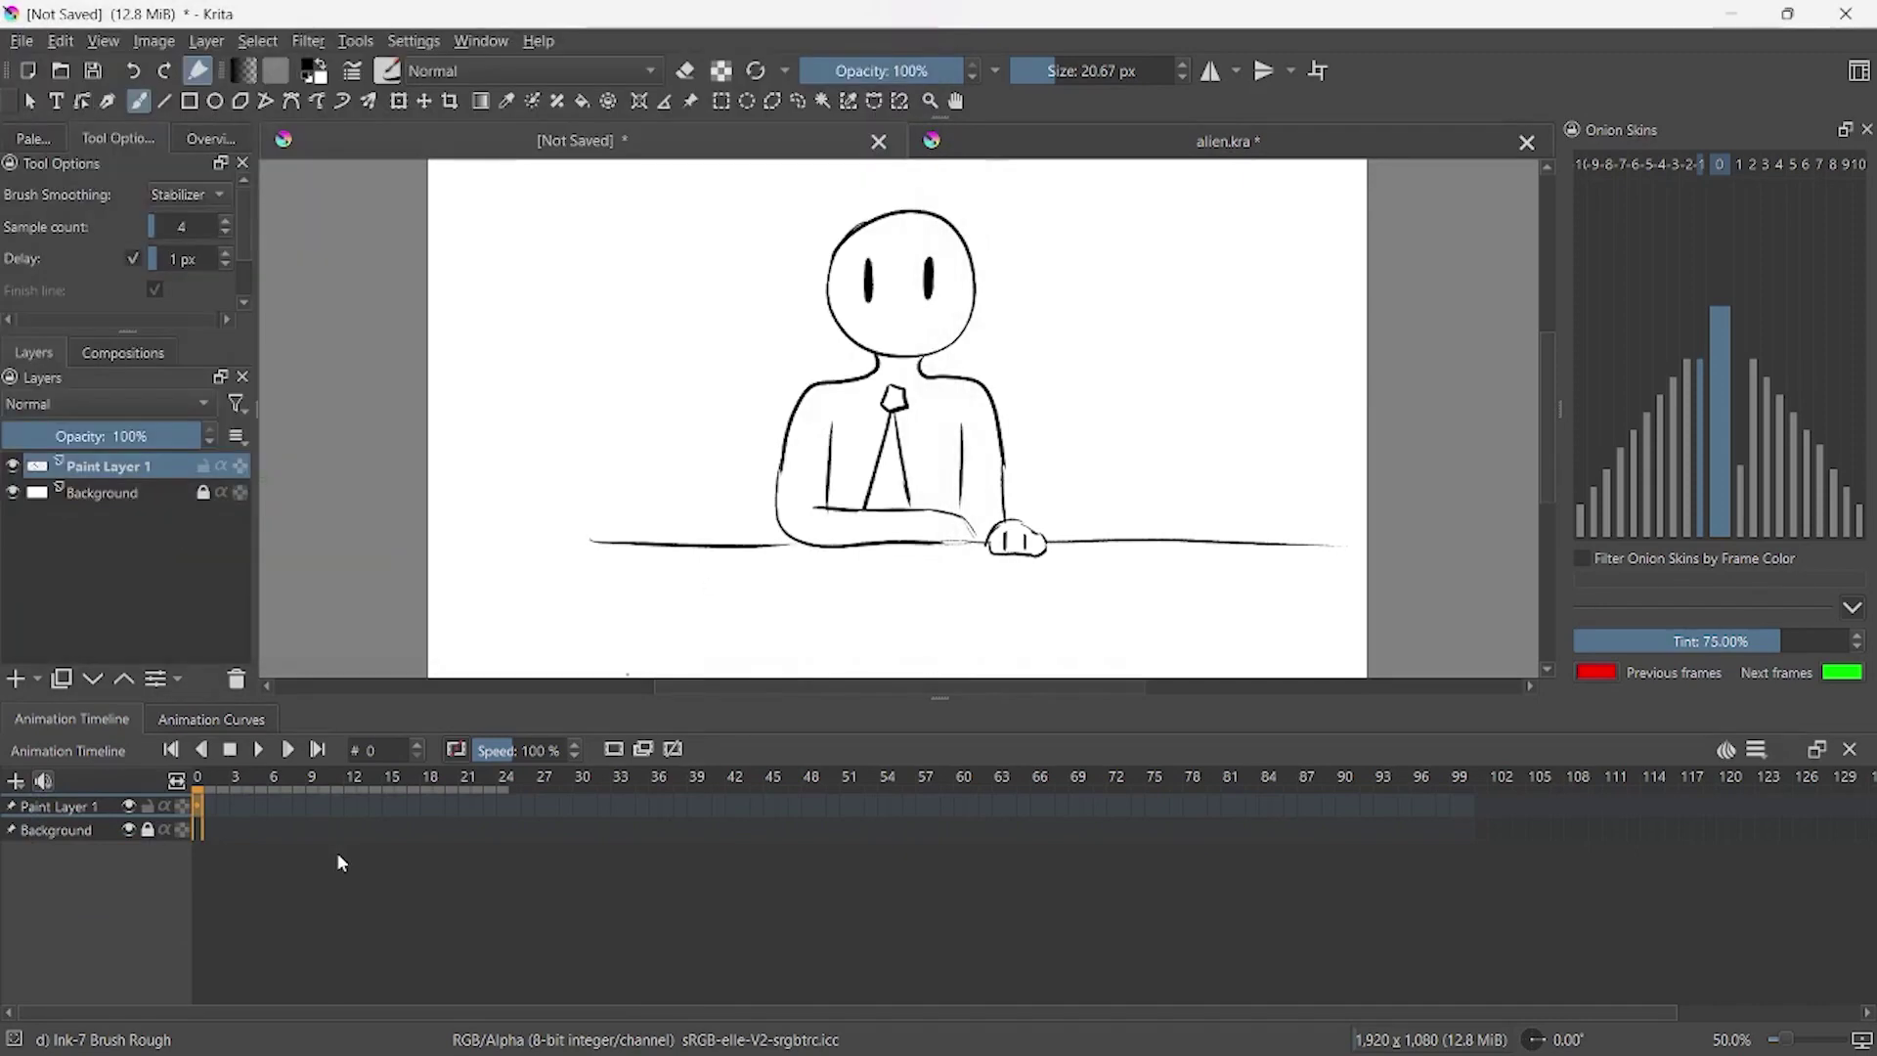
key(space)
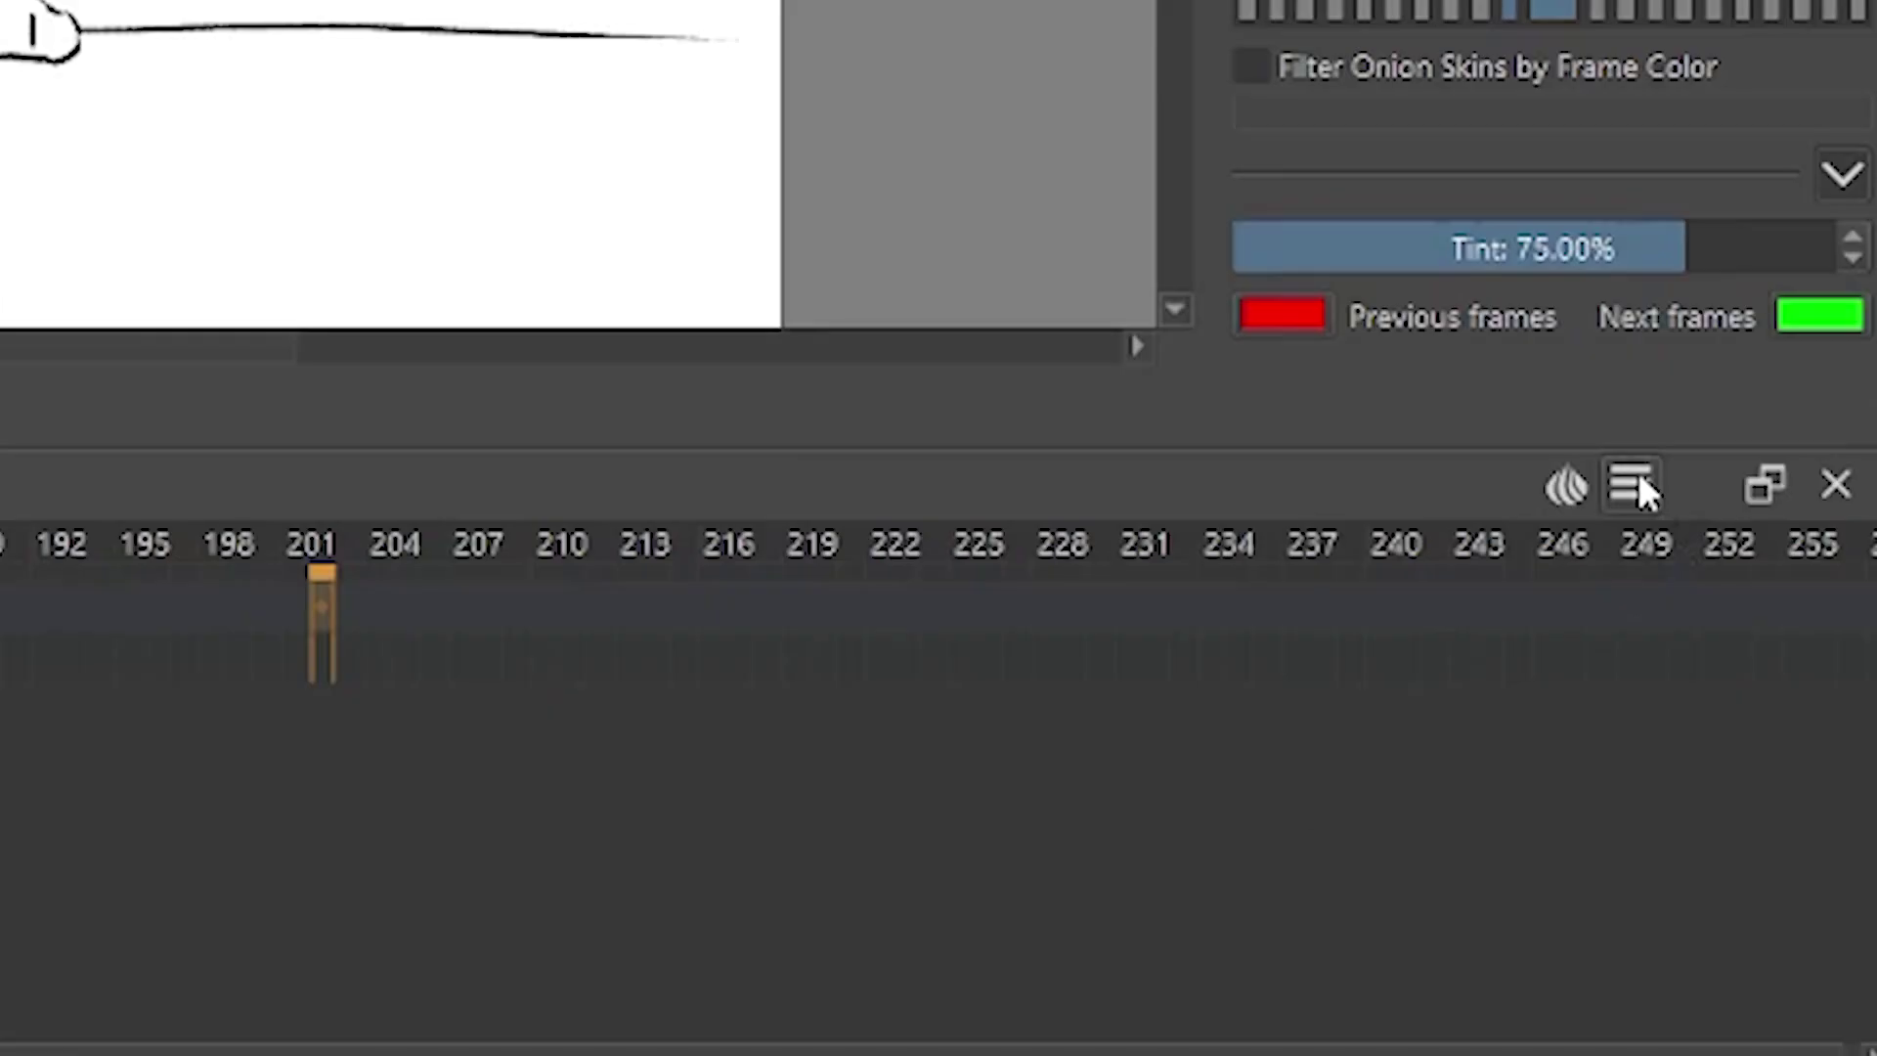
- Set the animation clip end to frame 201, then return to the first frame
click(1760, 751)
double_click(1580, 684)
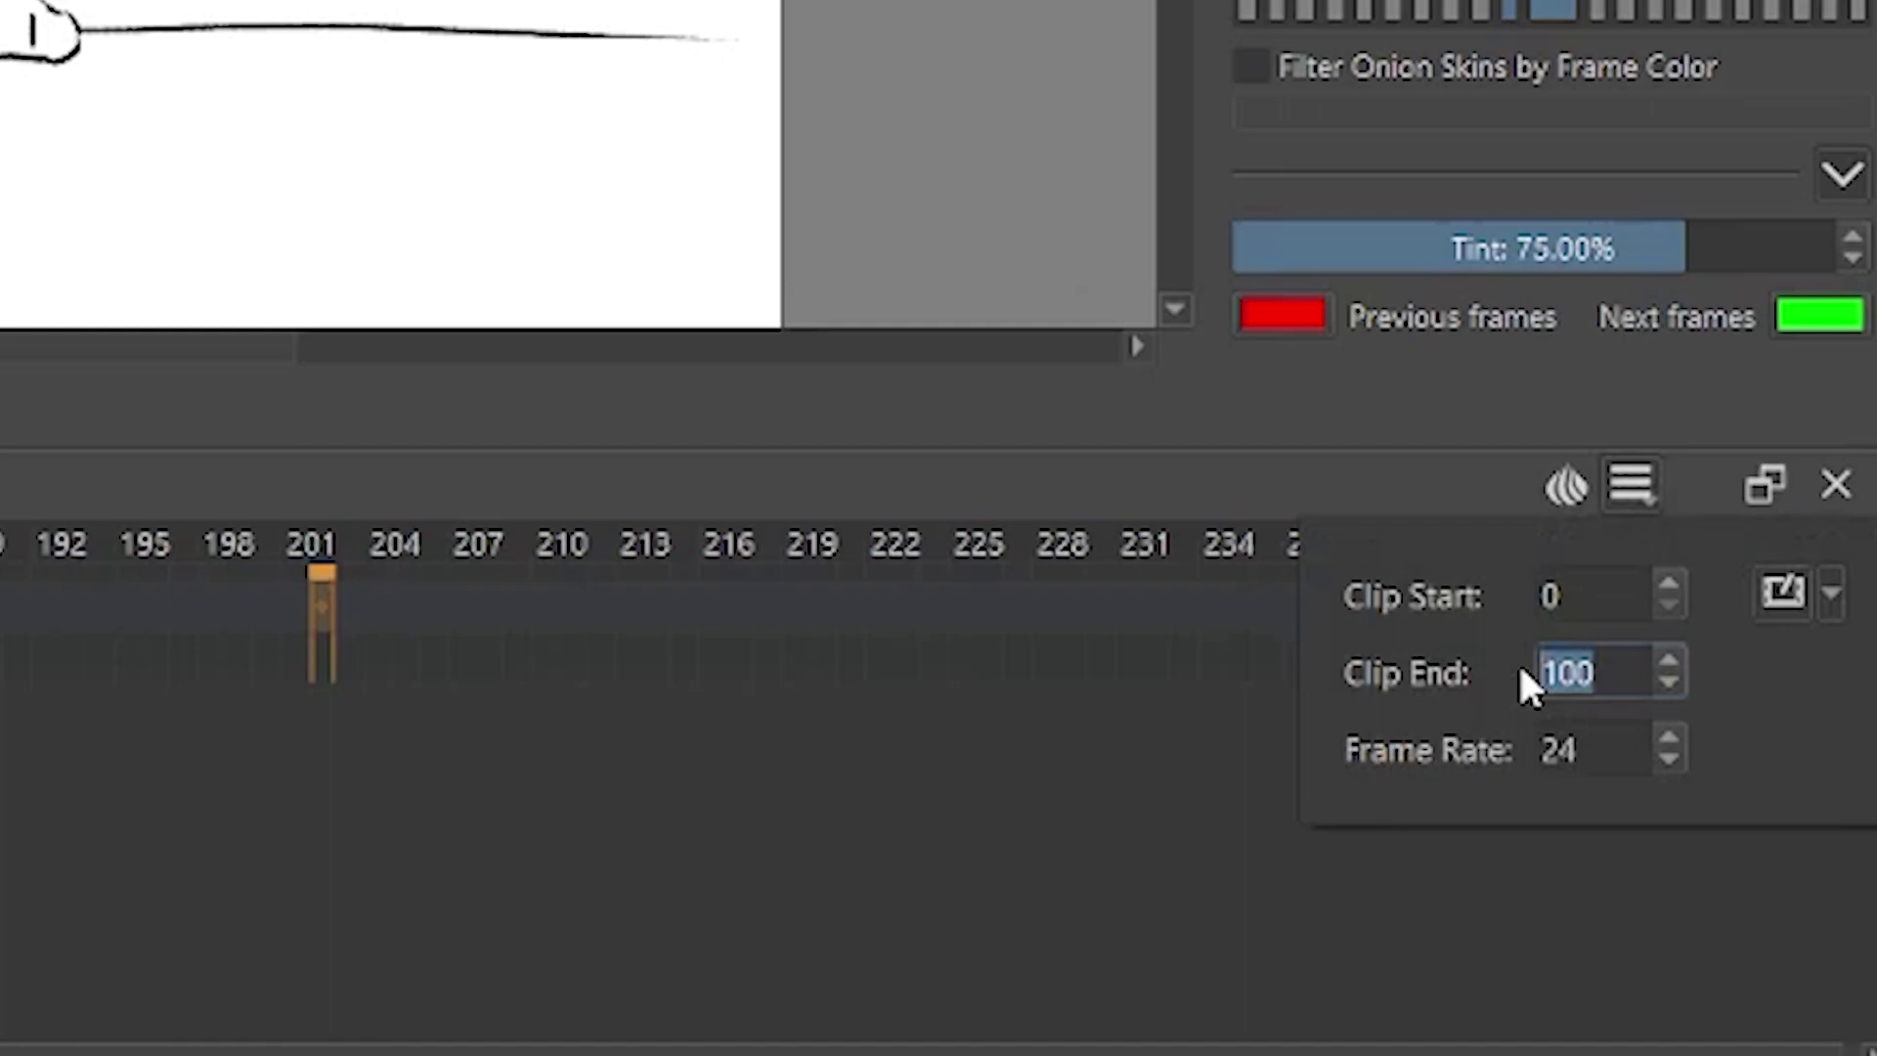
text(201)
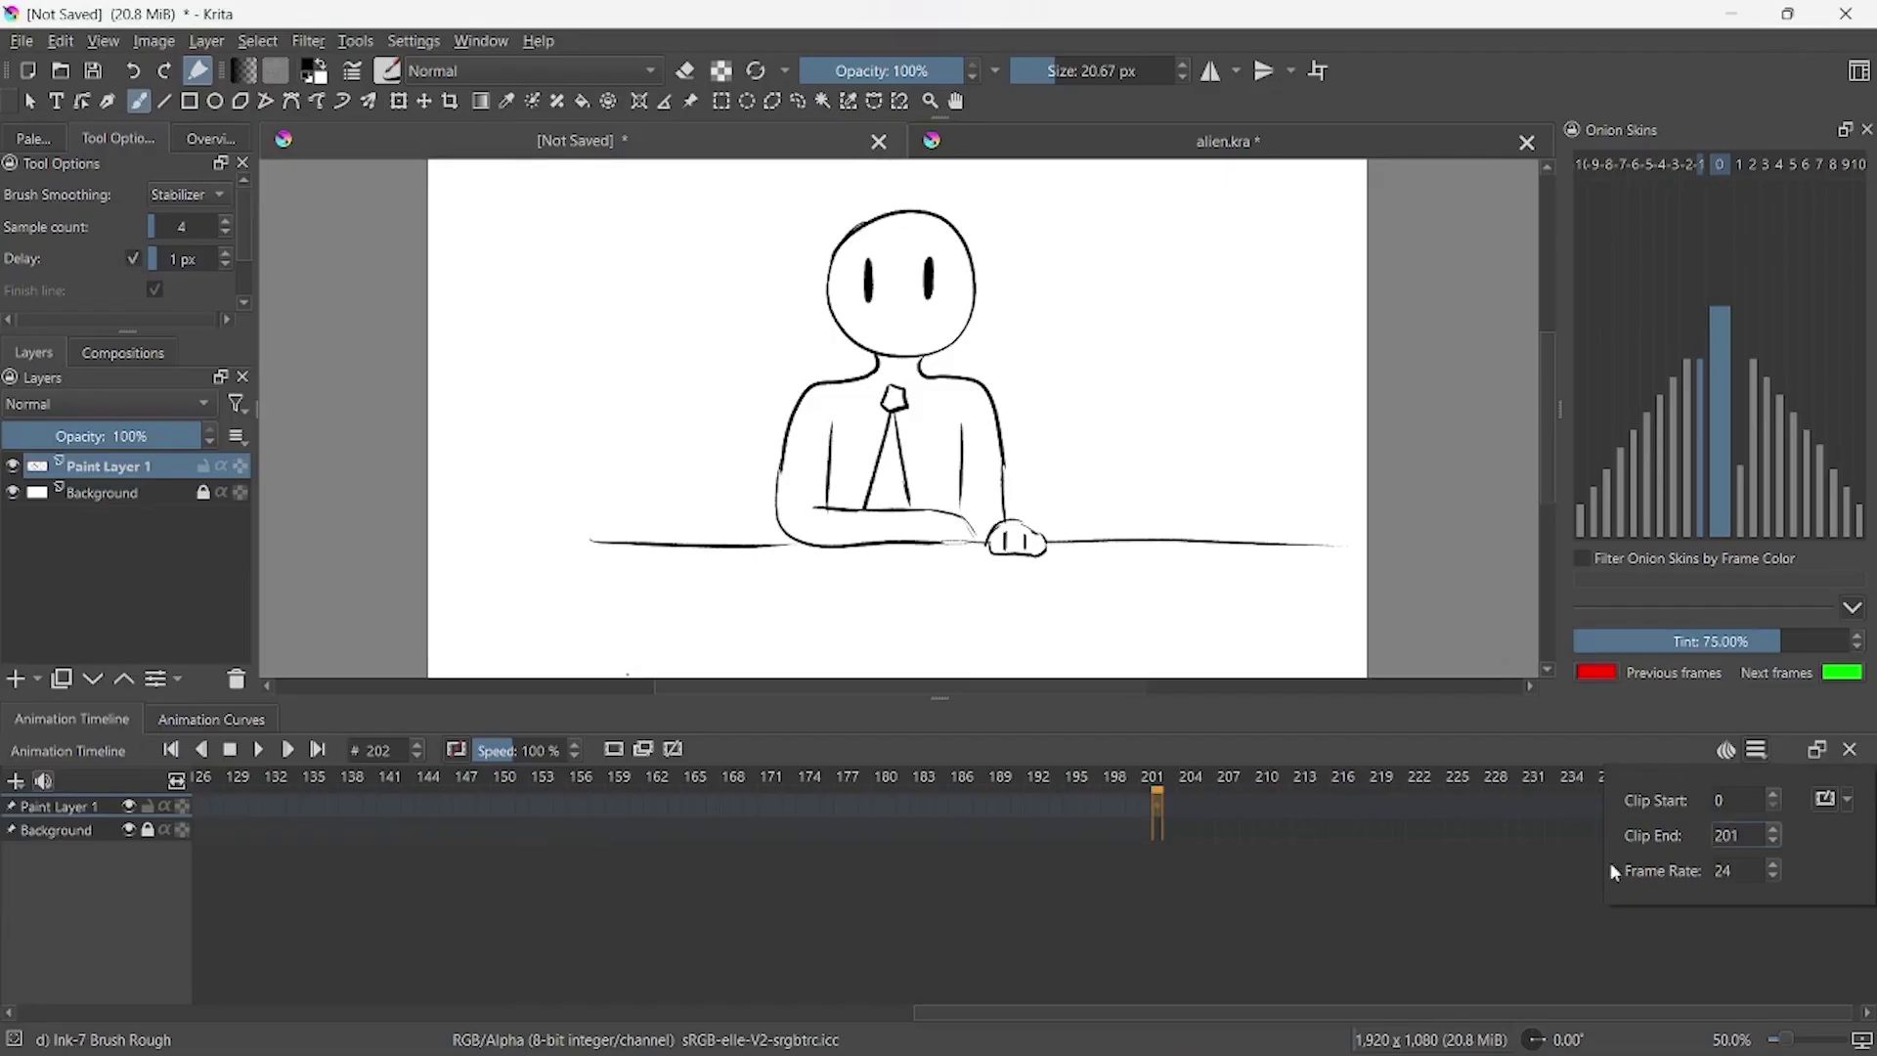
click(1502, 864)
drag(1122, 808, 1028, 807)
click(1141, 816)
click(589, 795)
scroll(362, 995, left, 5)
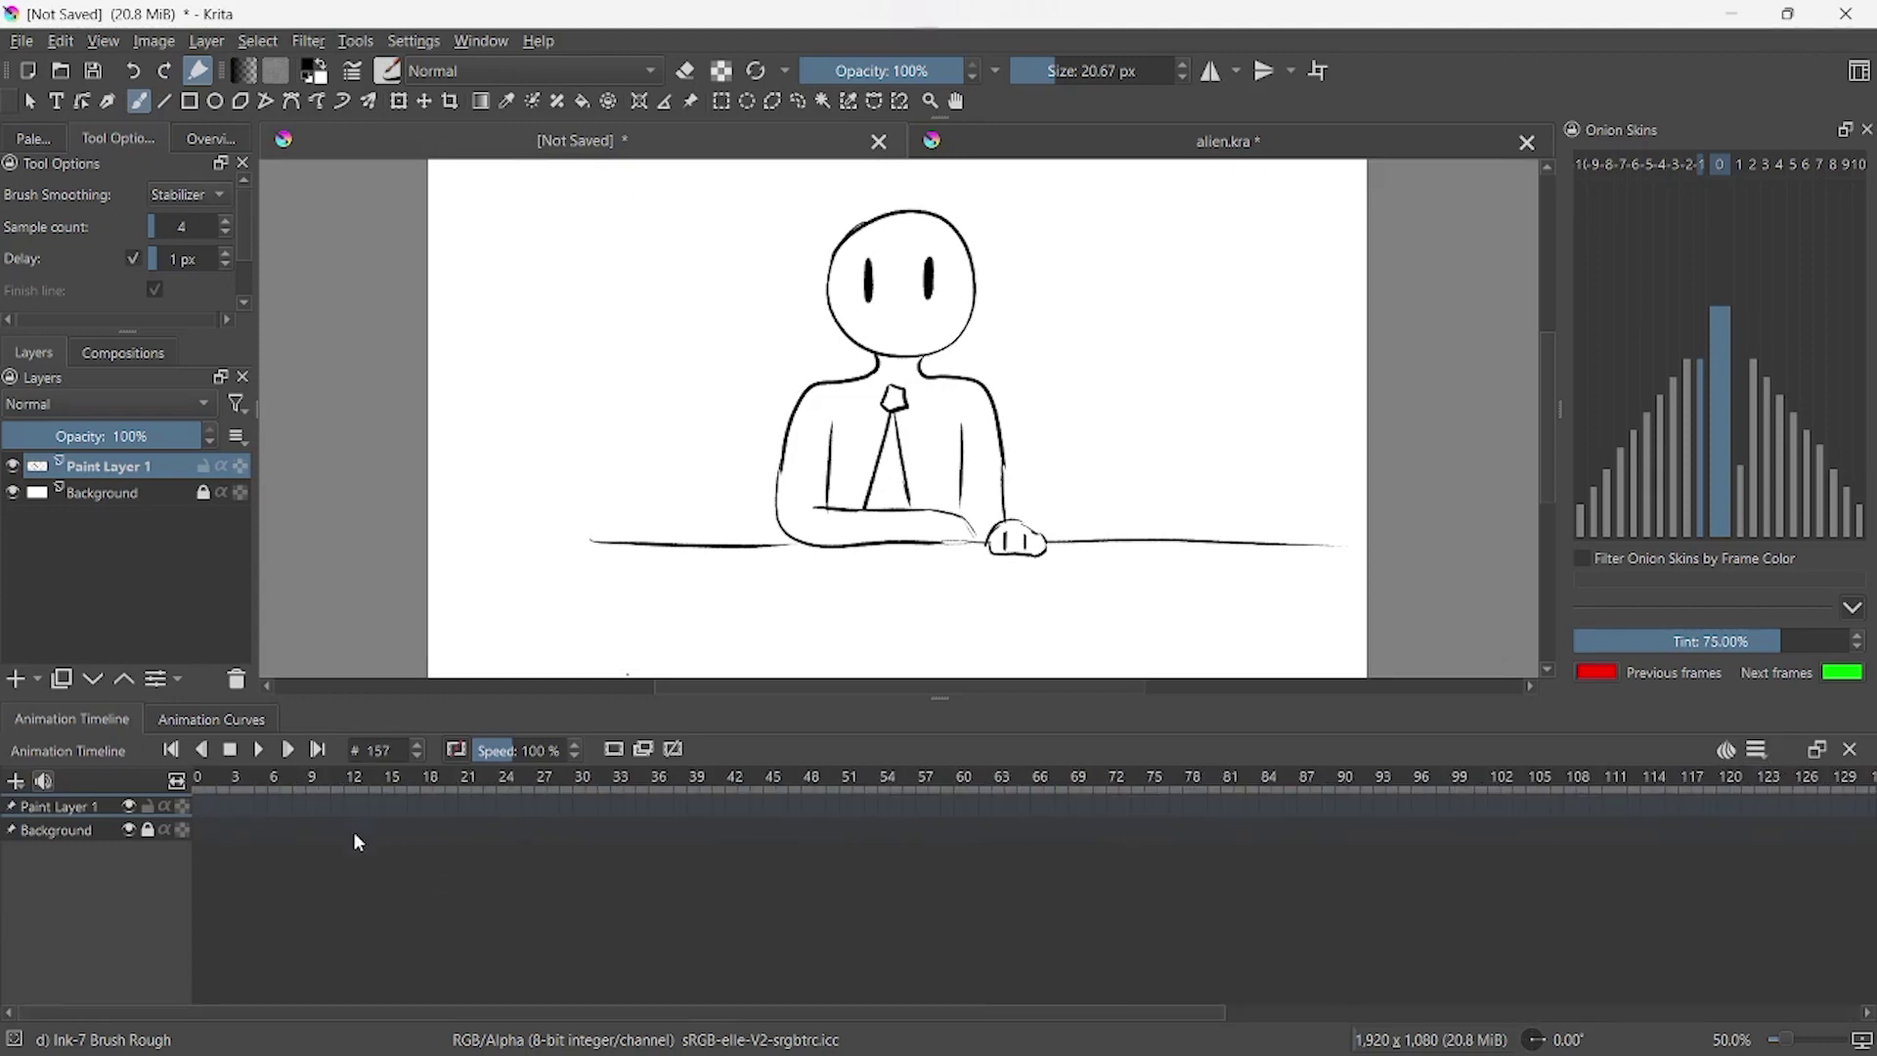
click(200, 811)
- Play the animation, then add a keyframe at frame 16 on Paint Layer 1 with F6
key(space)
click(402, 805)
click(404, 809)
key(F6)
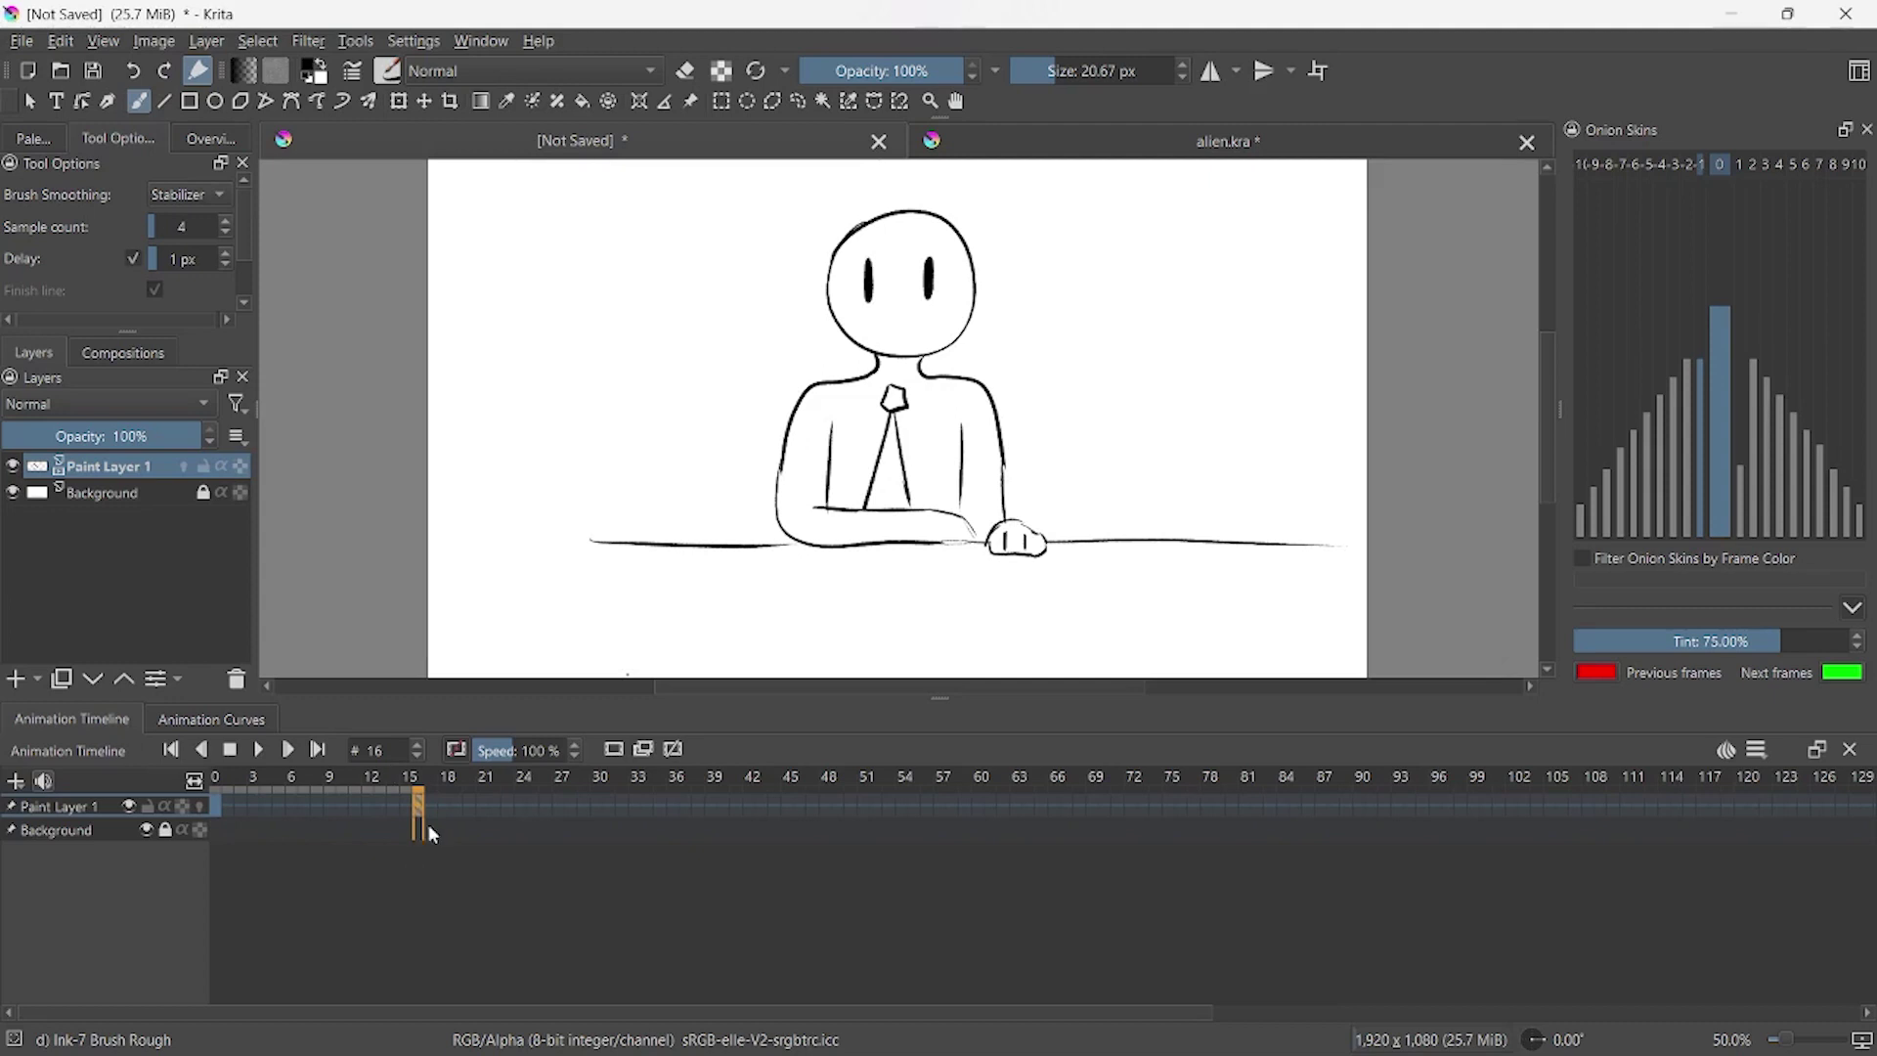
- Clear the drawing on frame 16 and play back the animation
click(1398, 806)
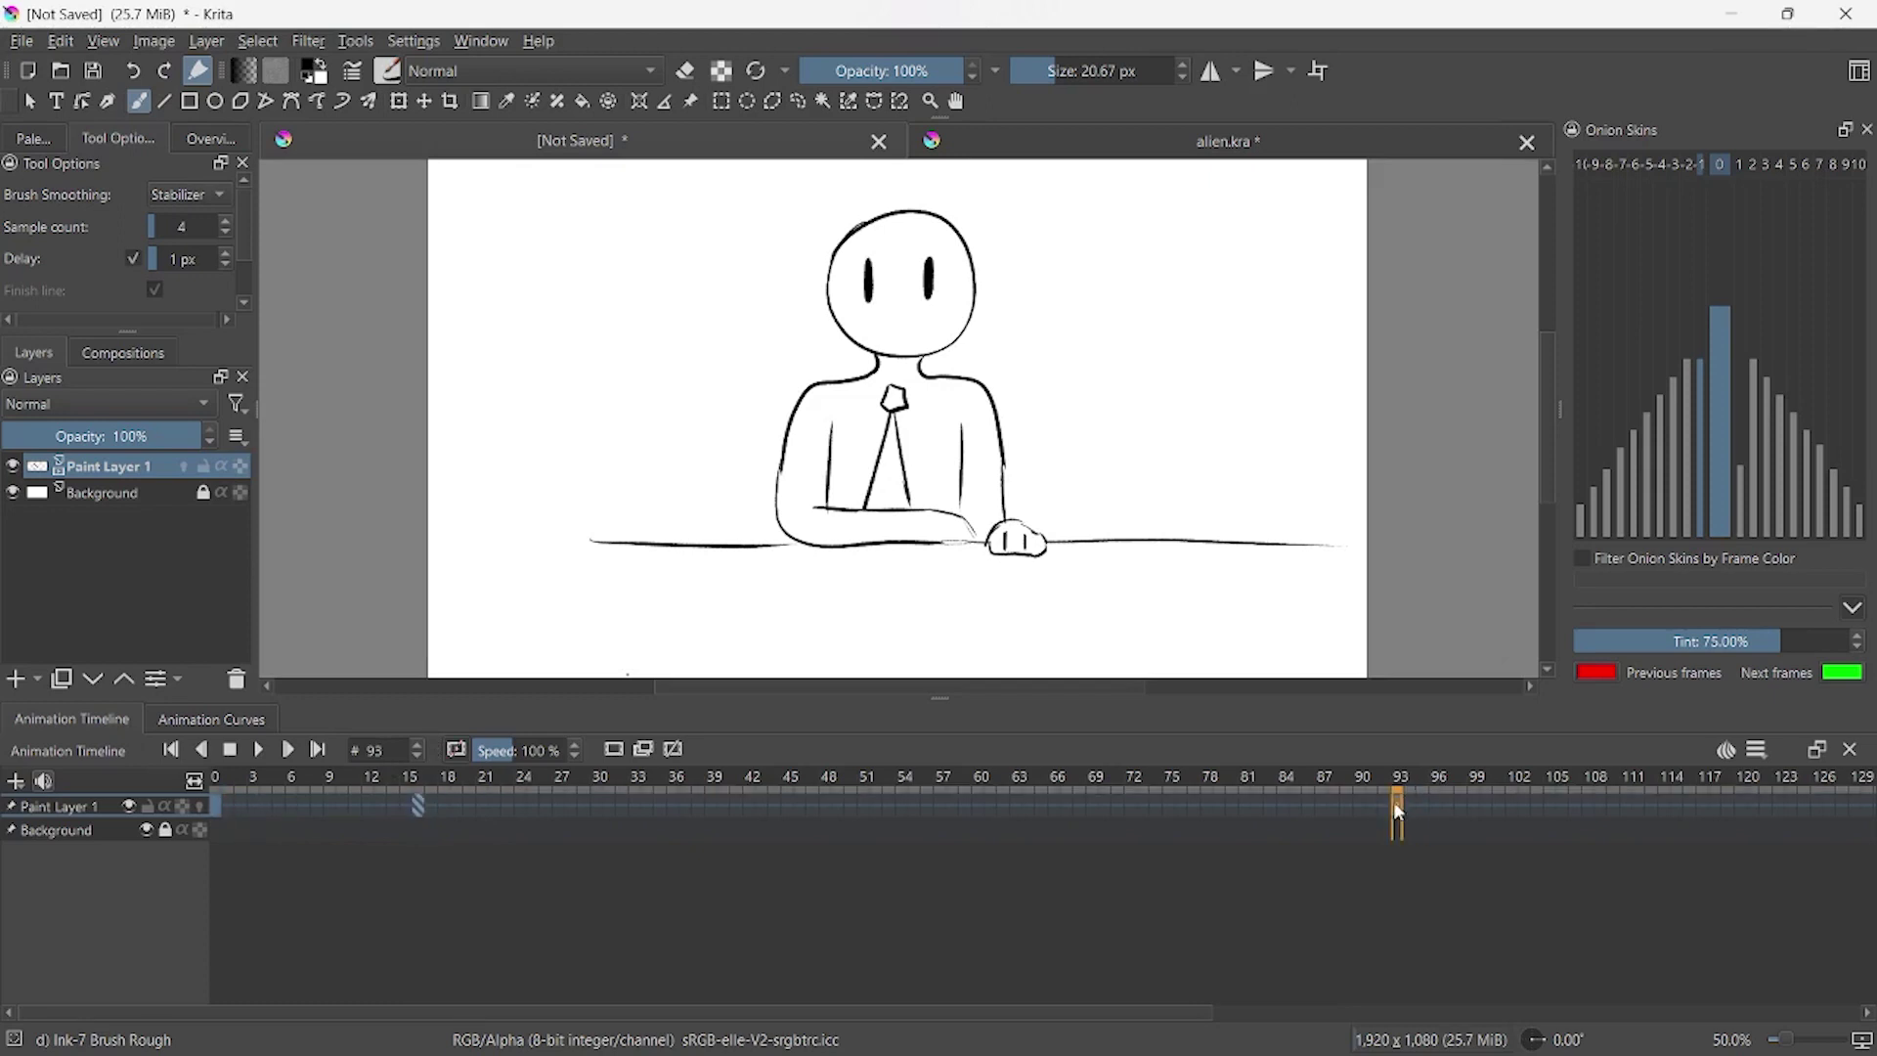
click(1395, 826)
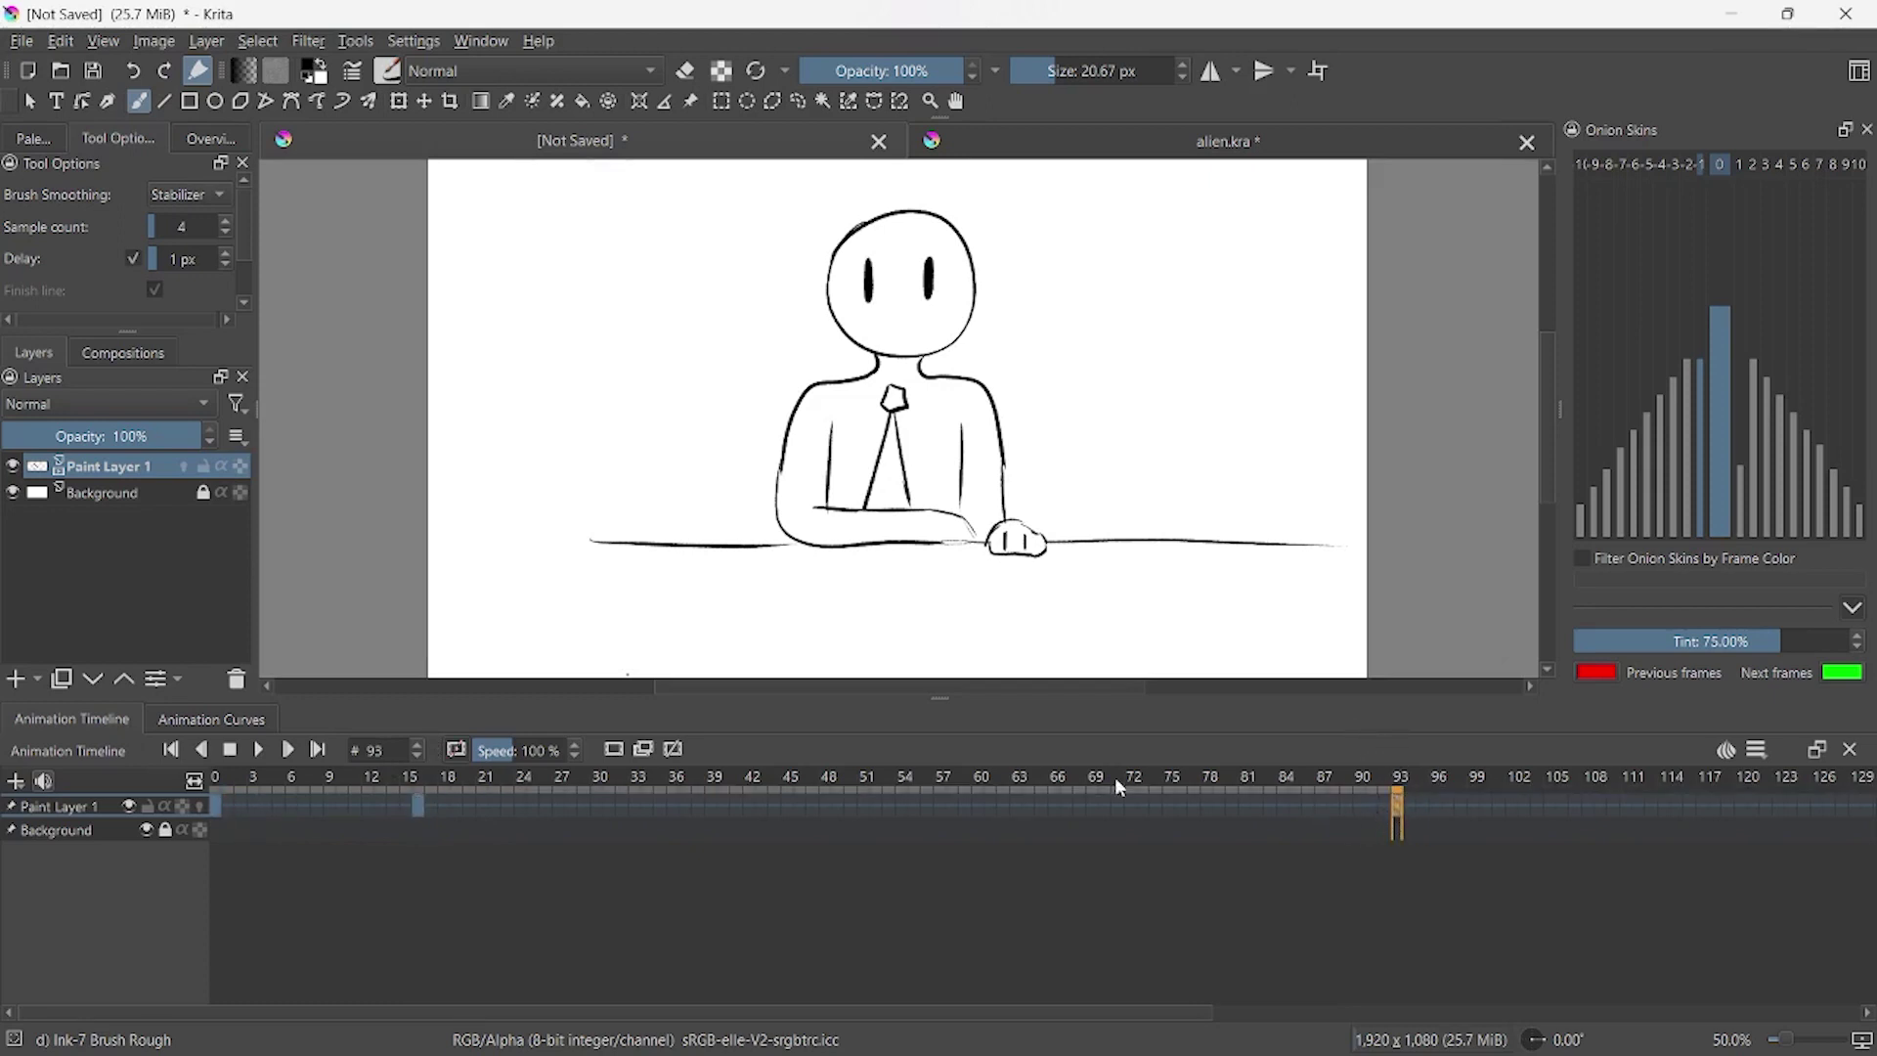
click(427, 808)
key(Delete)
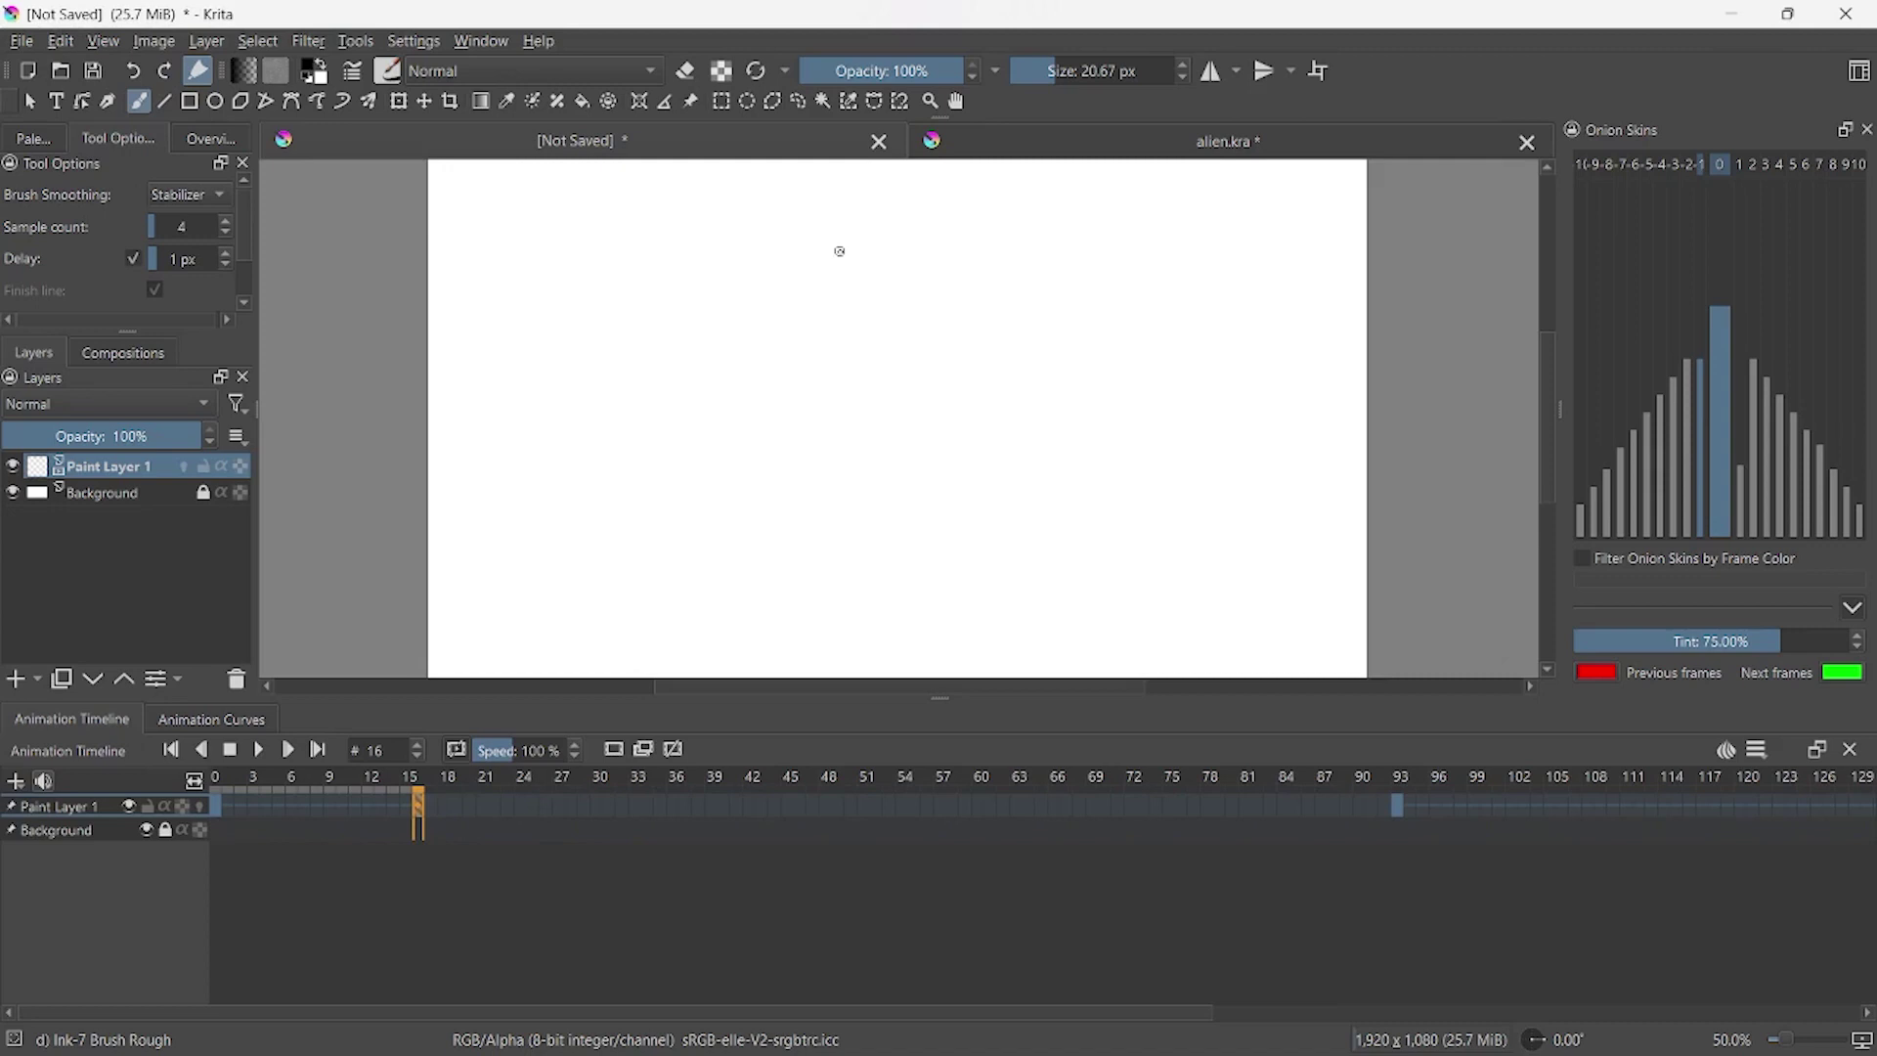
key(space)
key(space)
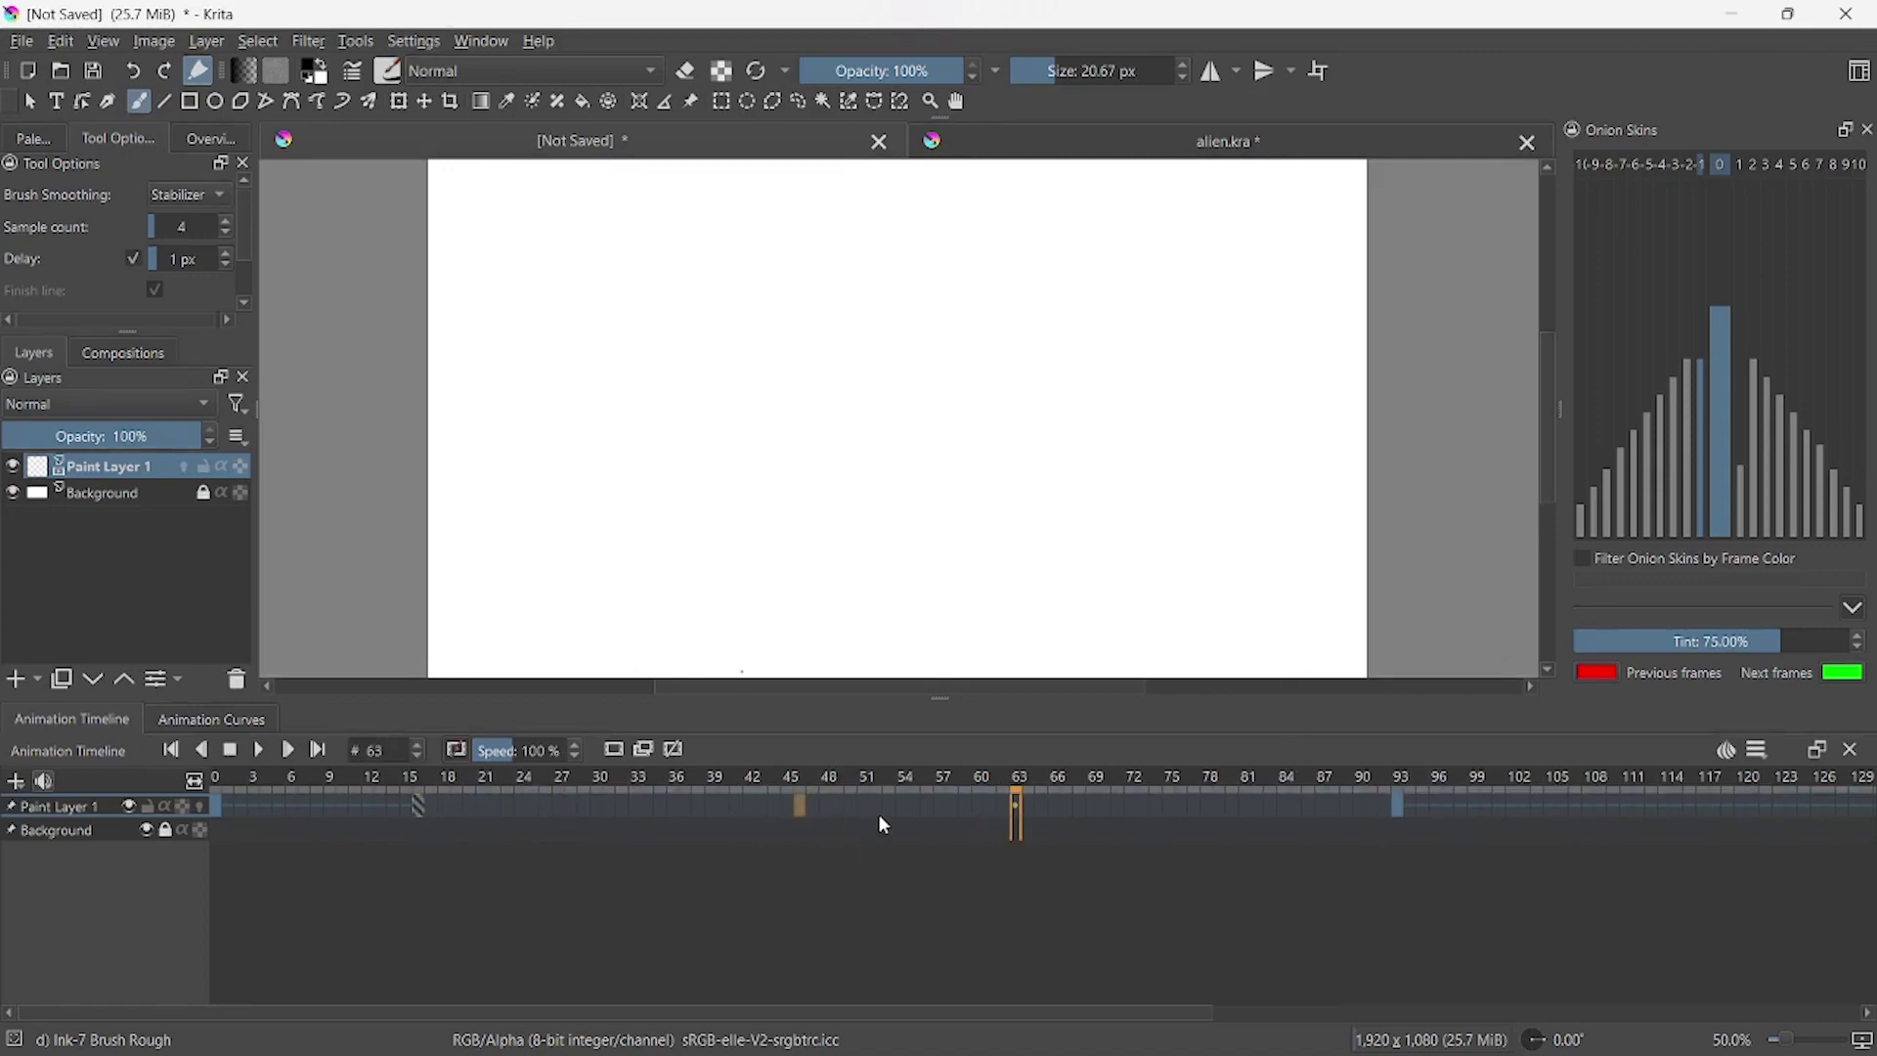
- Move a keyframe earlier to around frame 54 and add a keyframe at frame 87
click(1396, 805)
mouse_move(1016, 806)
mouse_down()
mouse_move(944, 814)
mouse_move(1310, 822)
mouse_up()
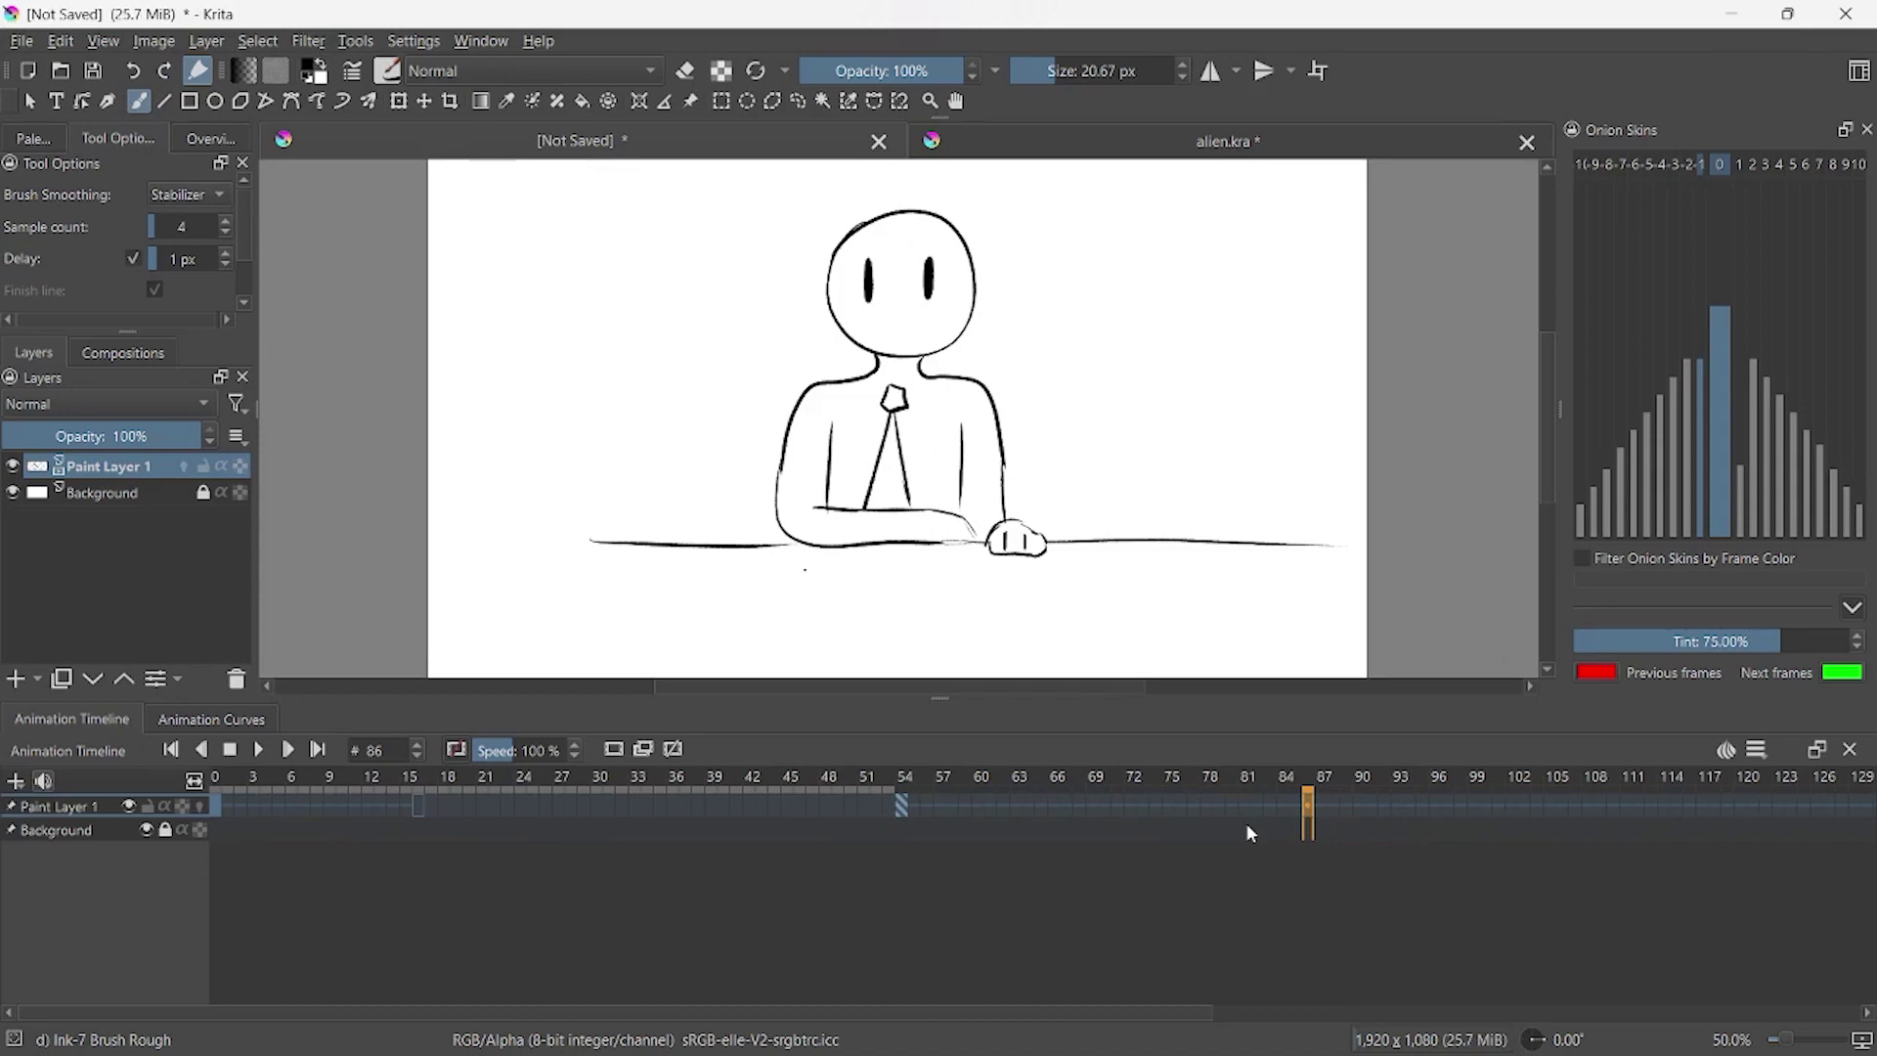
click(903, 807)
click(1319, 808)
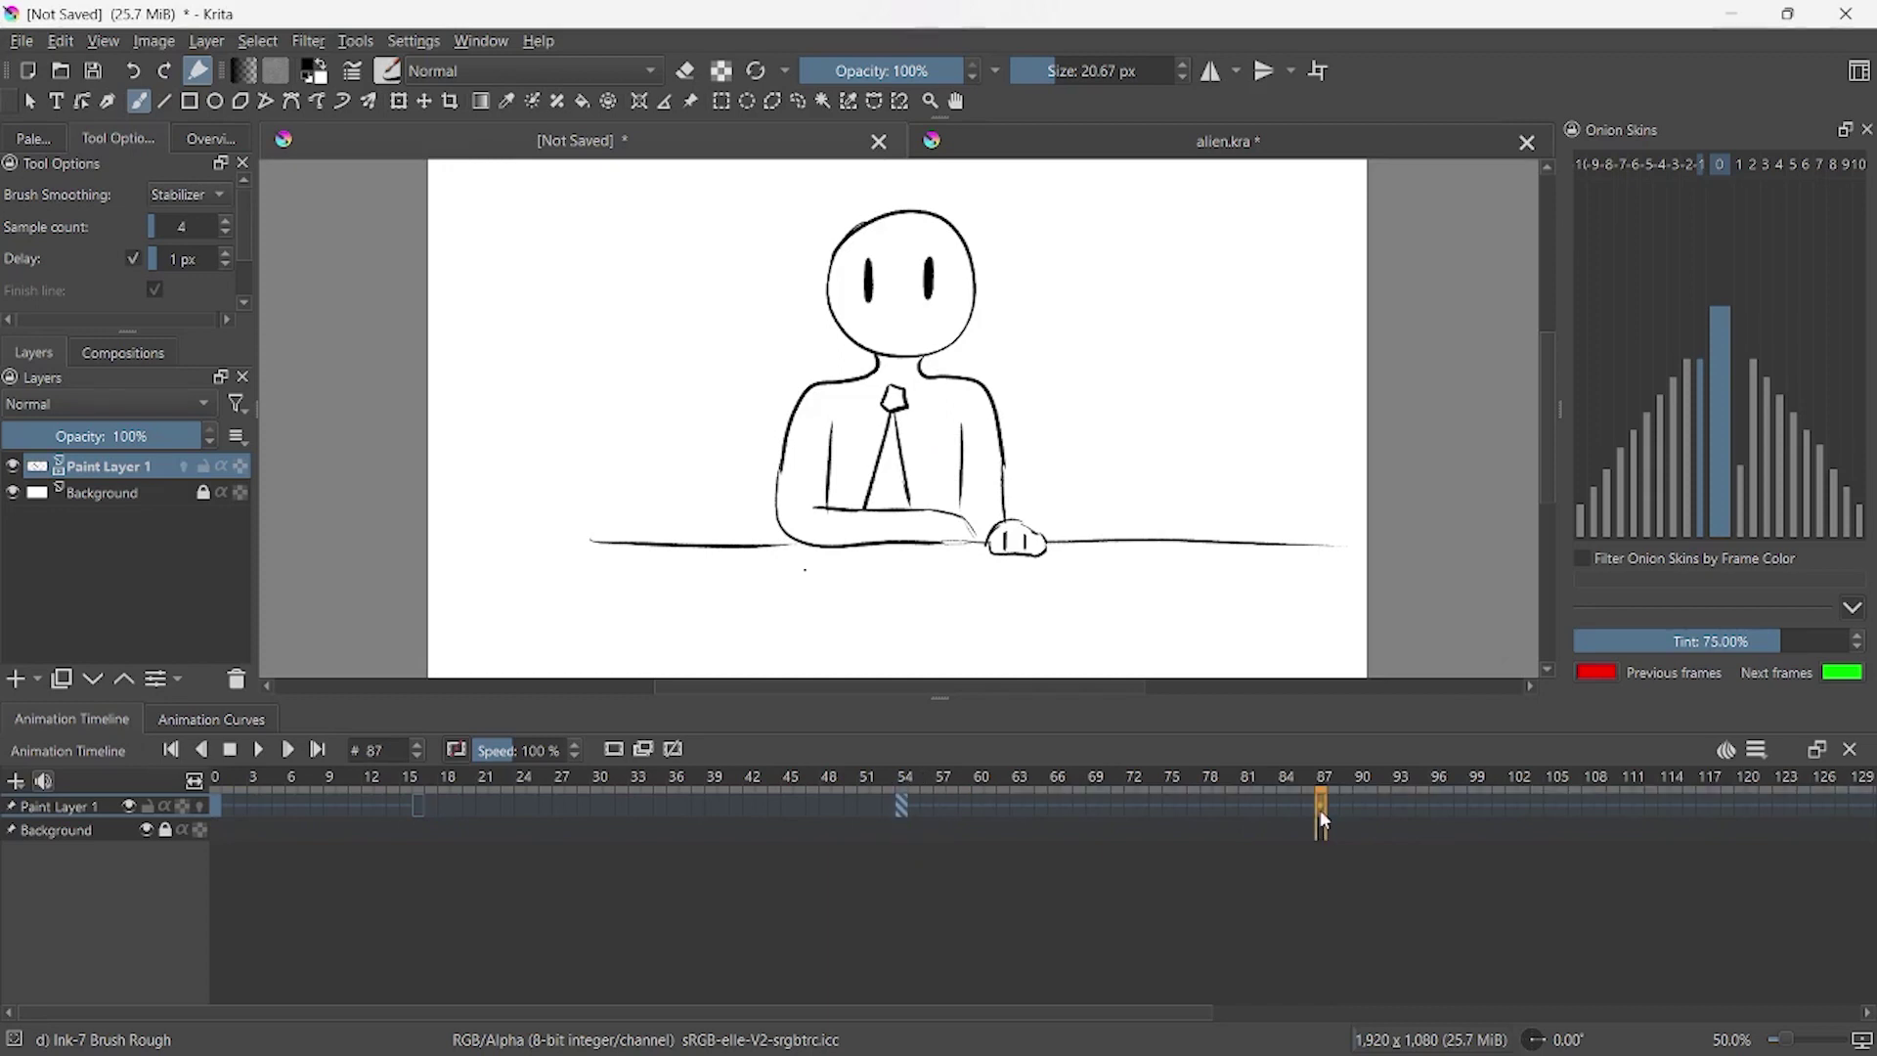
key(F6)
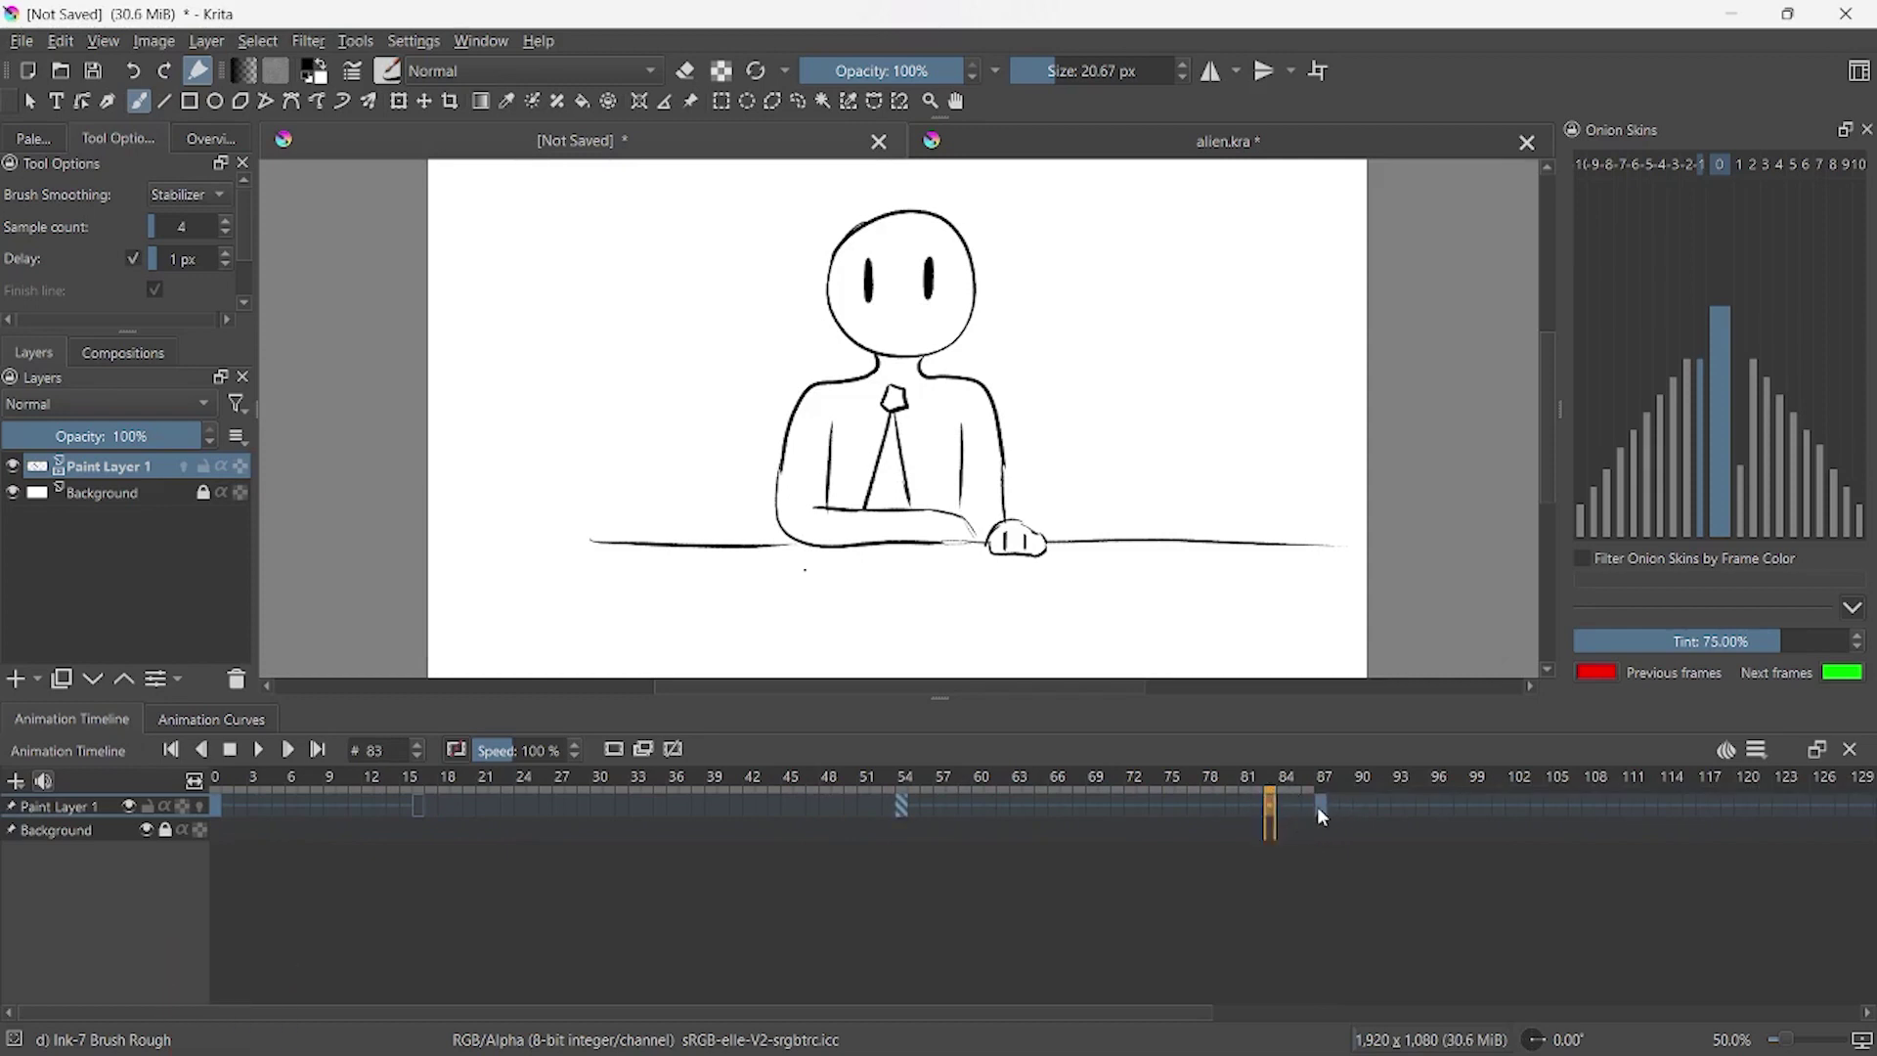
- On frame 87, erase the resting arm and draw a raised arm with an open hand
key(period)
key(e)
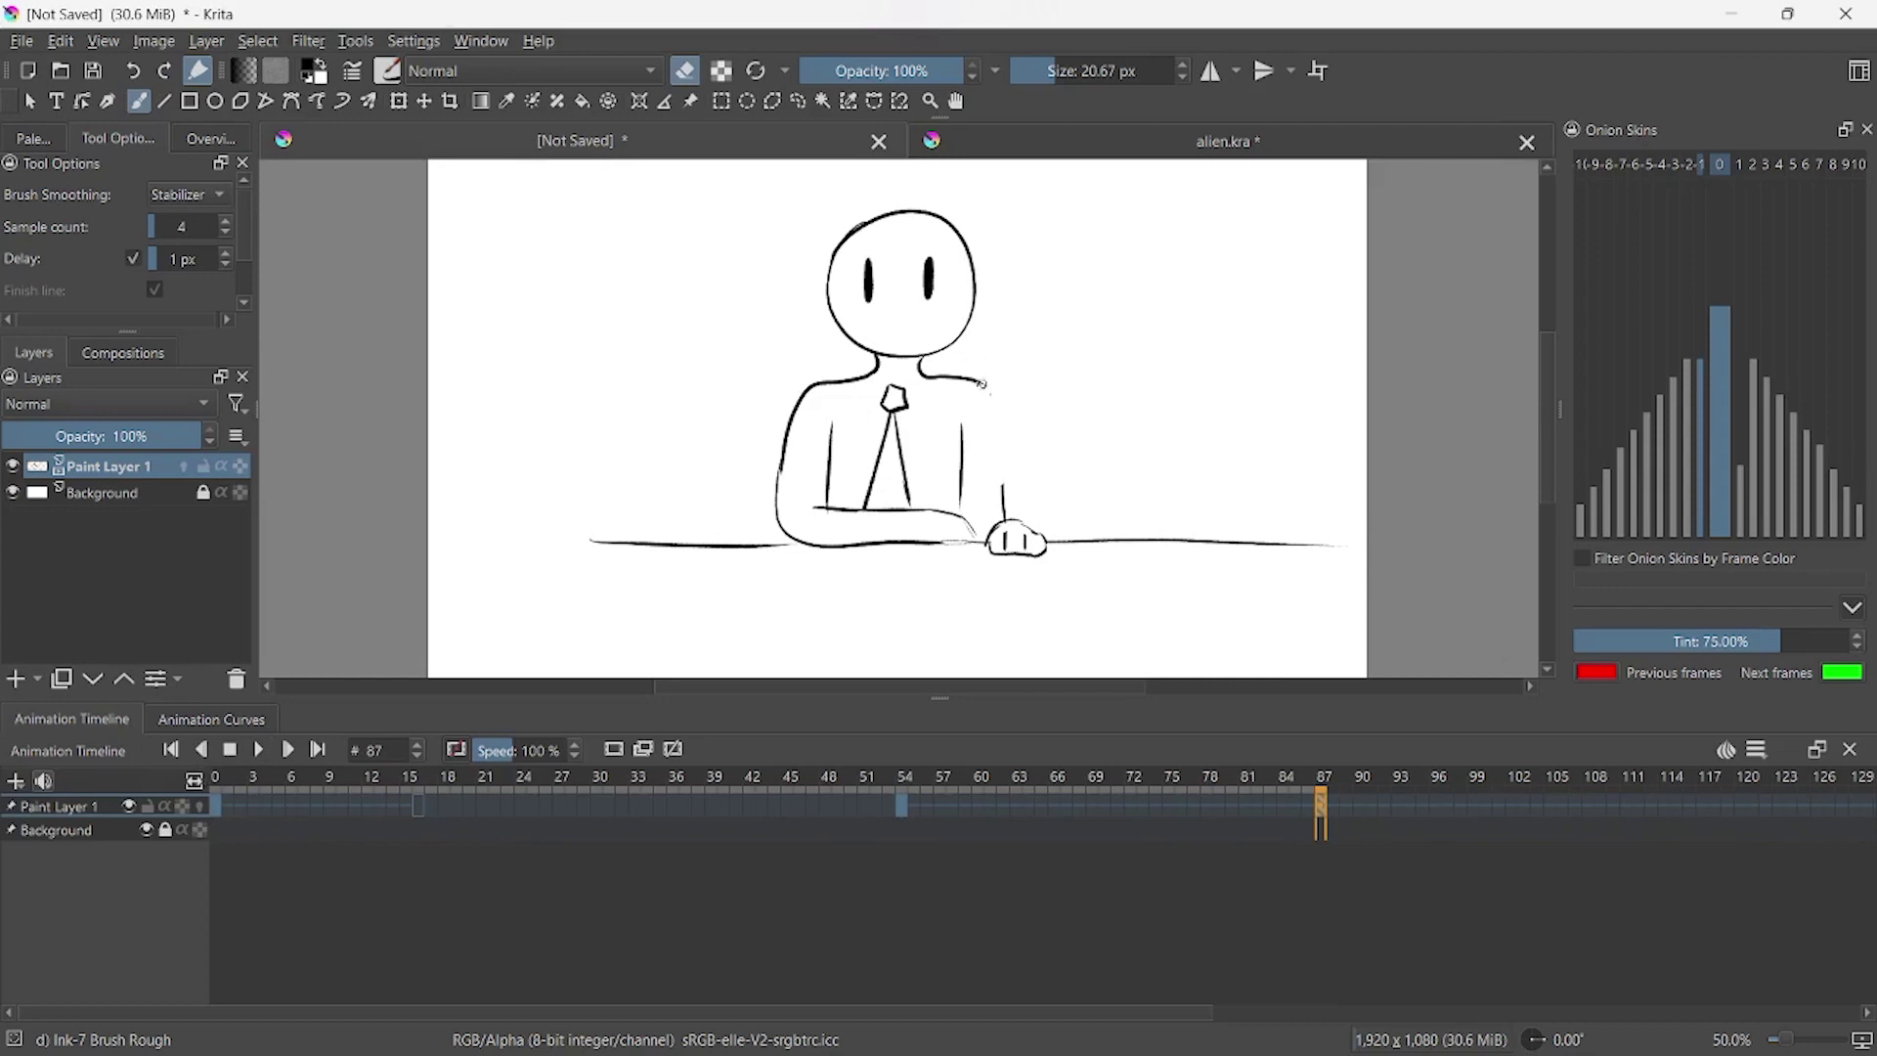
key(e)
key(e)
key(bracketright)
key(bracketright)
key(bracketright)
mouse_move(1002, 489)
mouse_down()
mouse_move(997, 513)
mouse_move(1040, 533)
mouse_up()
key(bracketleft)
key(bracketleft)
key(bracketleft)
key(bracketleft)
key(bracketleft)
key(bracketleft)
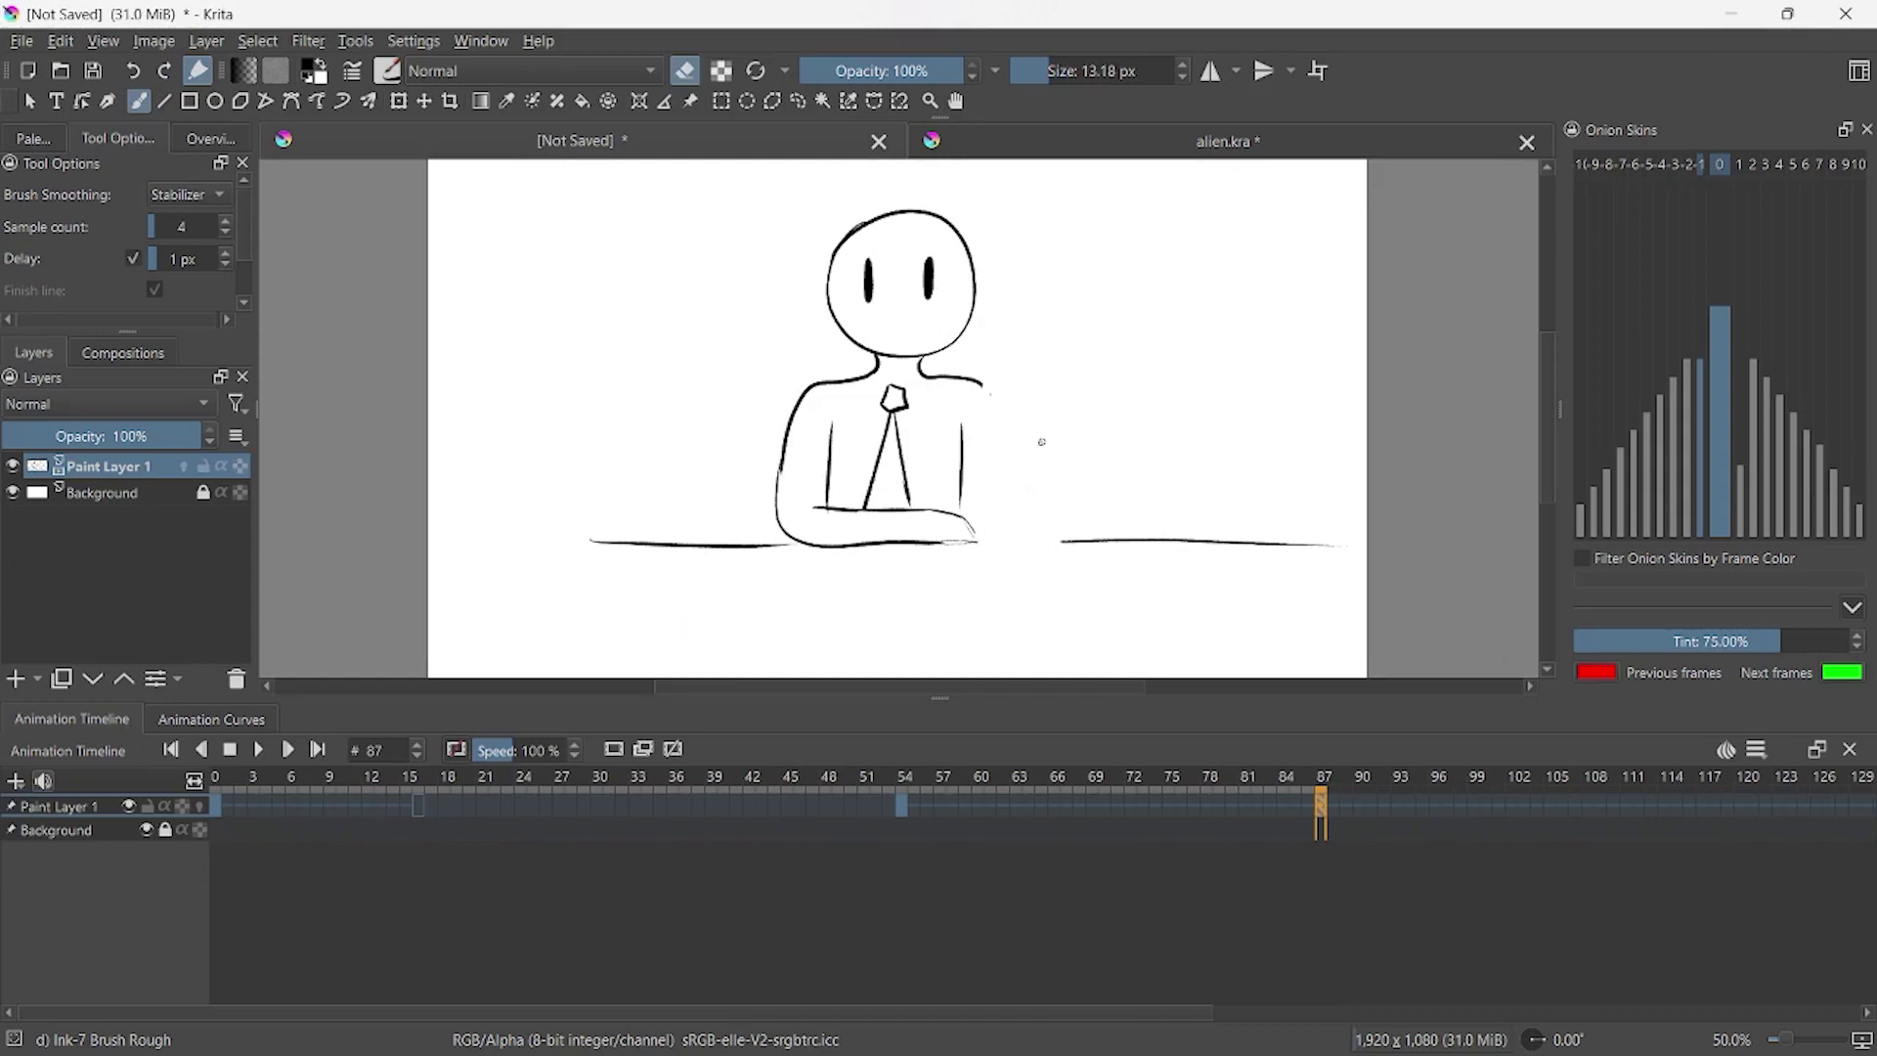
key(e)
mouse_move(980, 395)
mouse_down()
mouse_move(1197, 401)
mouse_move(1046, 572)
mouse_up()
- Freehand-select the raised arm and shrink it slightly with the transform tool
click(1333, 806)
key(q)
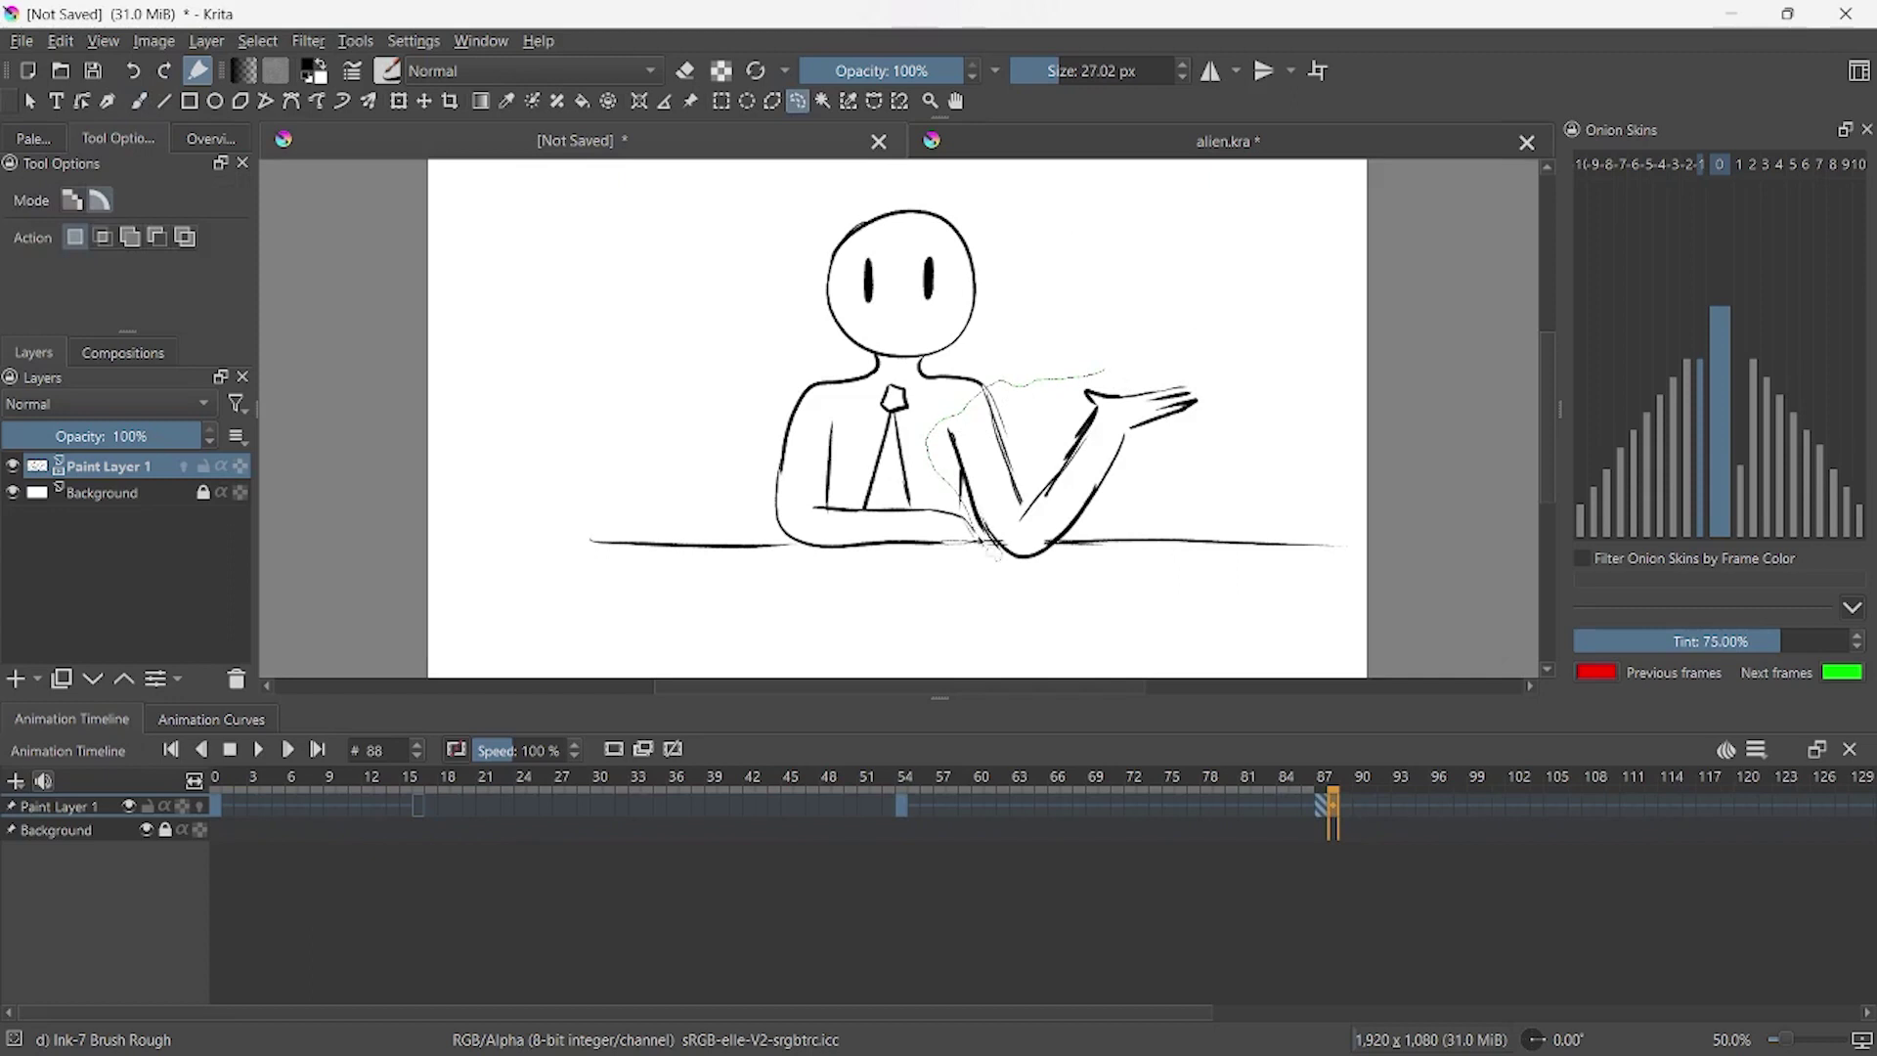
drag(1046, 572, 1124, 299)
key(ctrl+t)
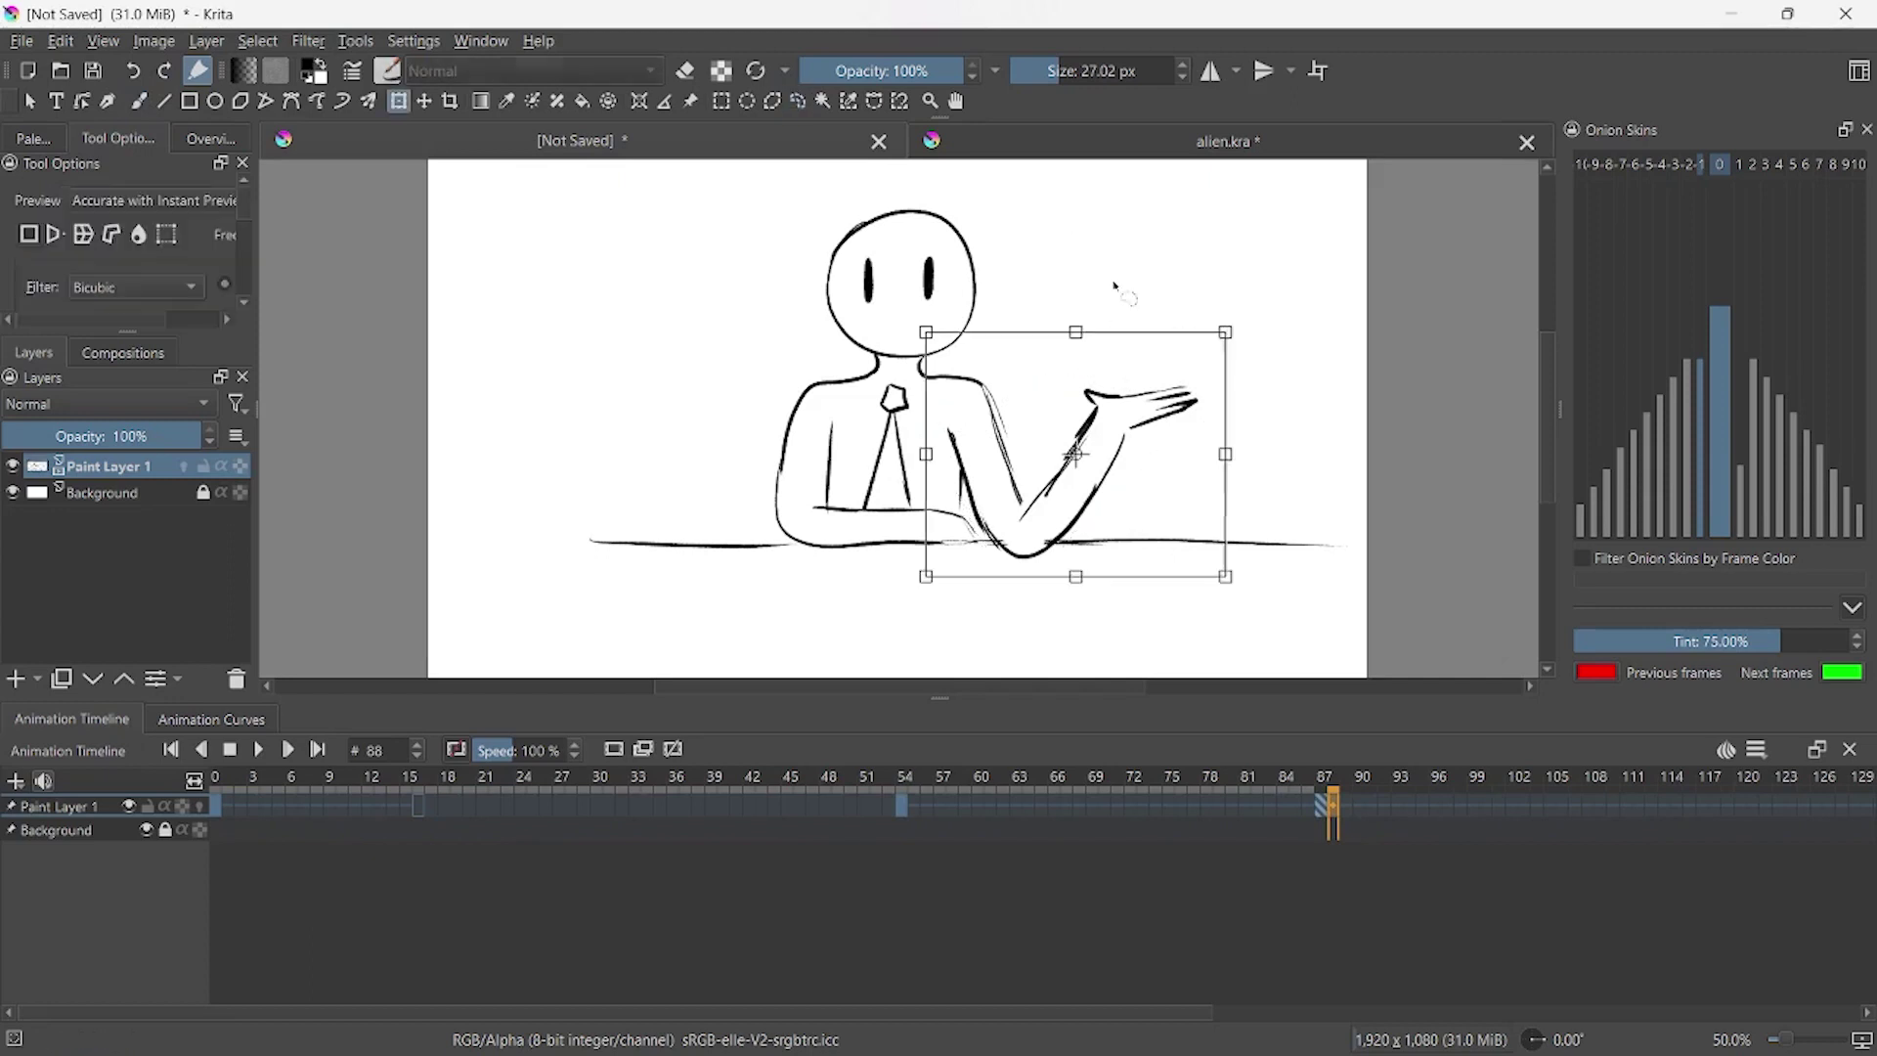
drag(1227, 332, 1205, 338)
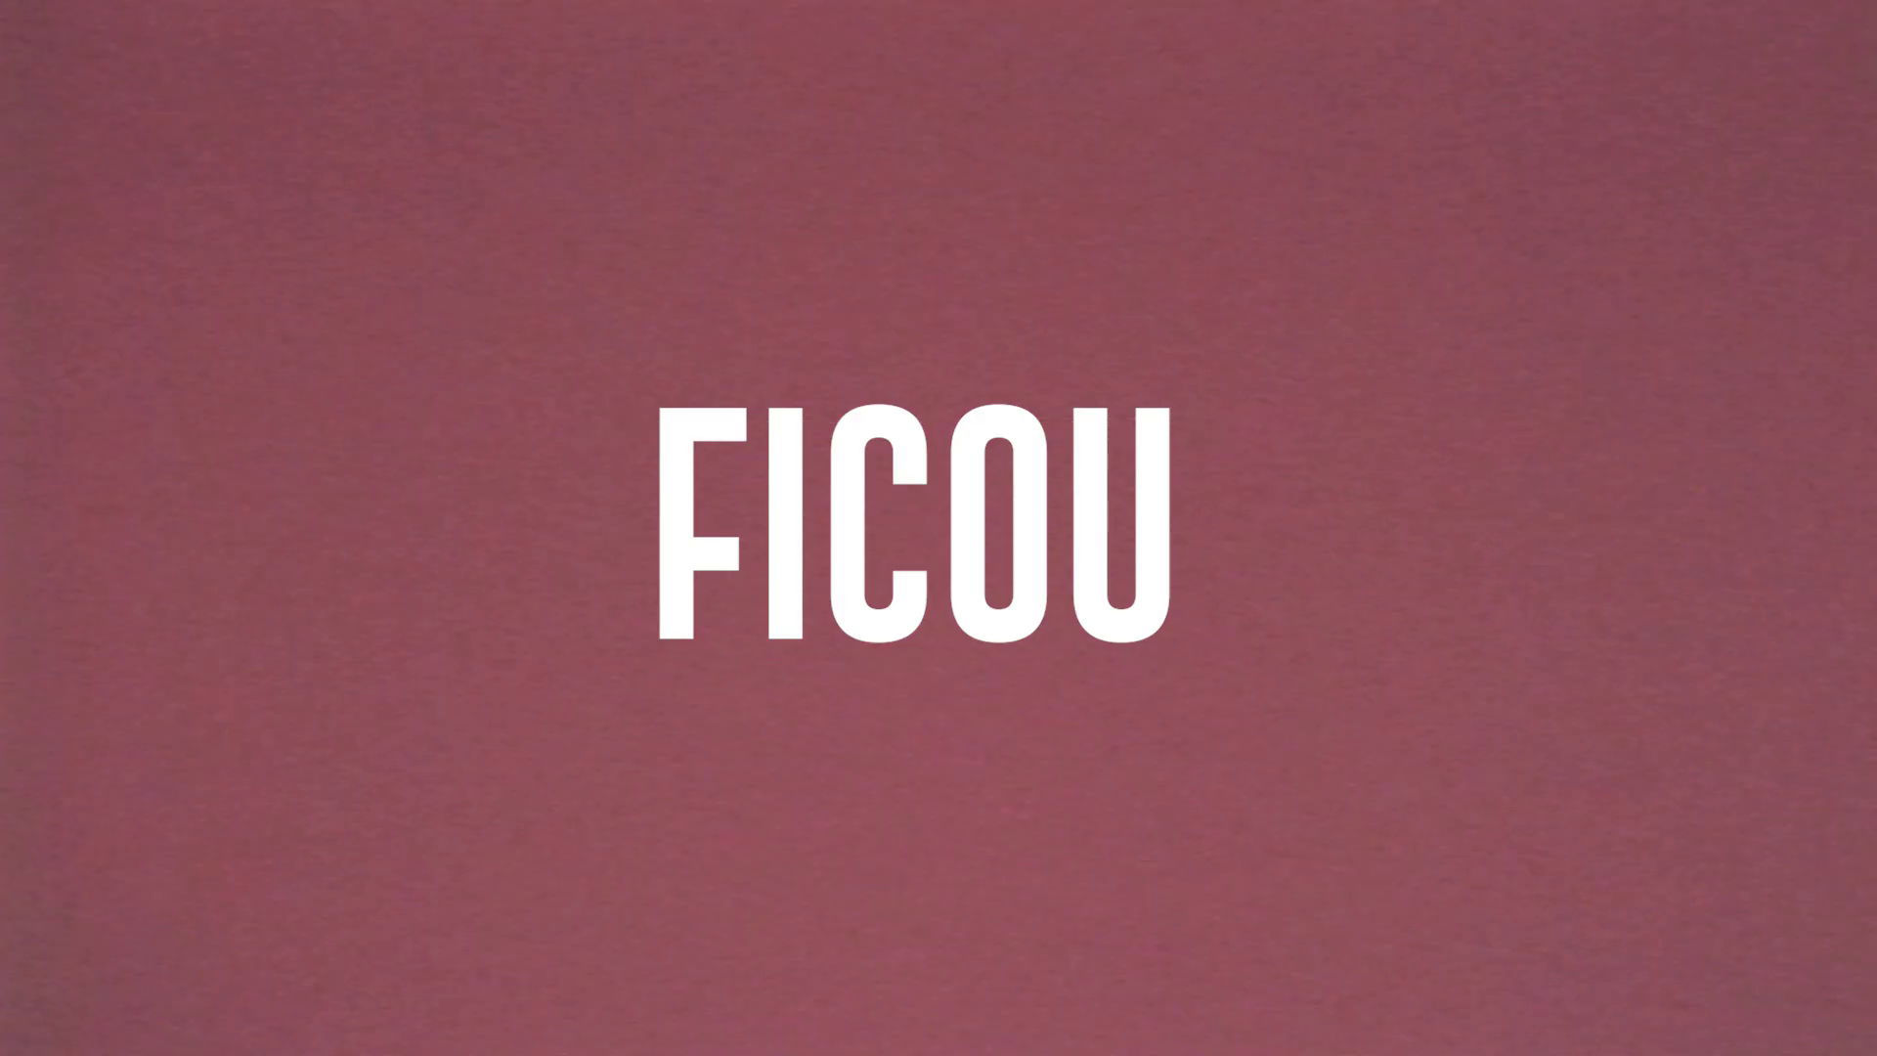
key(Return)
- Reselect the arm, rotate it into place, and play the animation to check it
key(ctrl+shift+a)
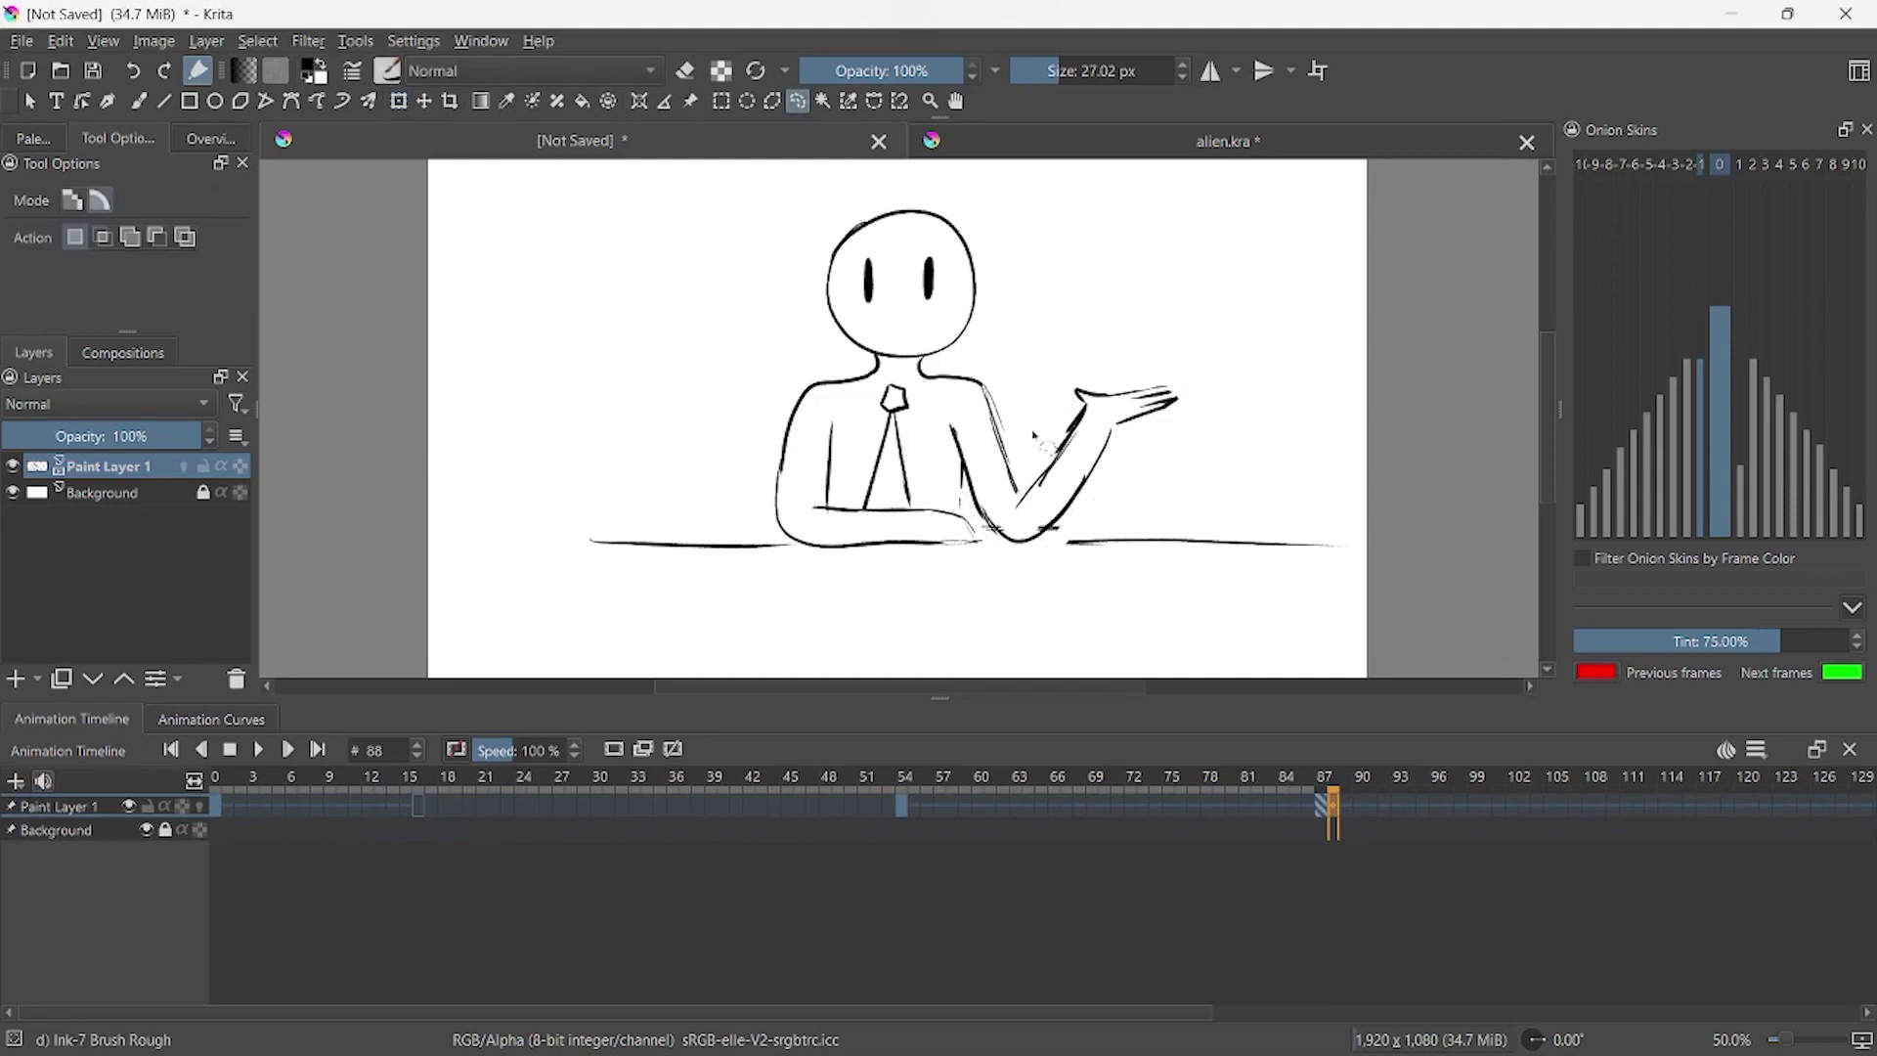
mouse_move(1019, 508)
mouse_down()
mouse_move(1114, 296)
mouse_move(1071, 298)
mouse_up()
key(ctrl+t)
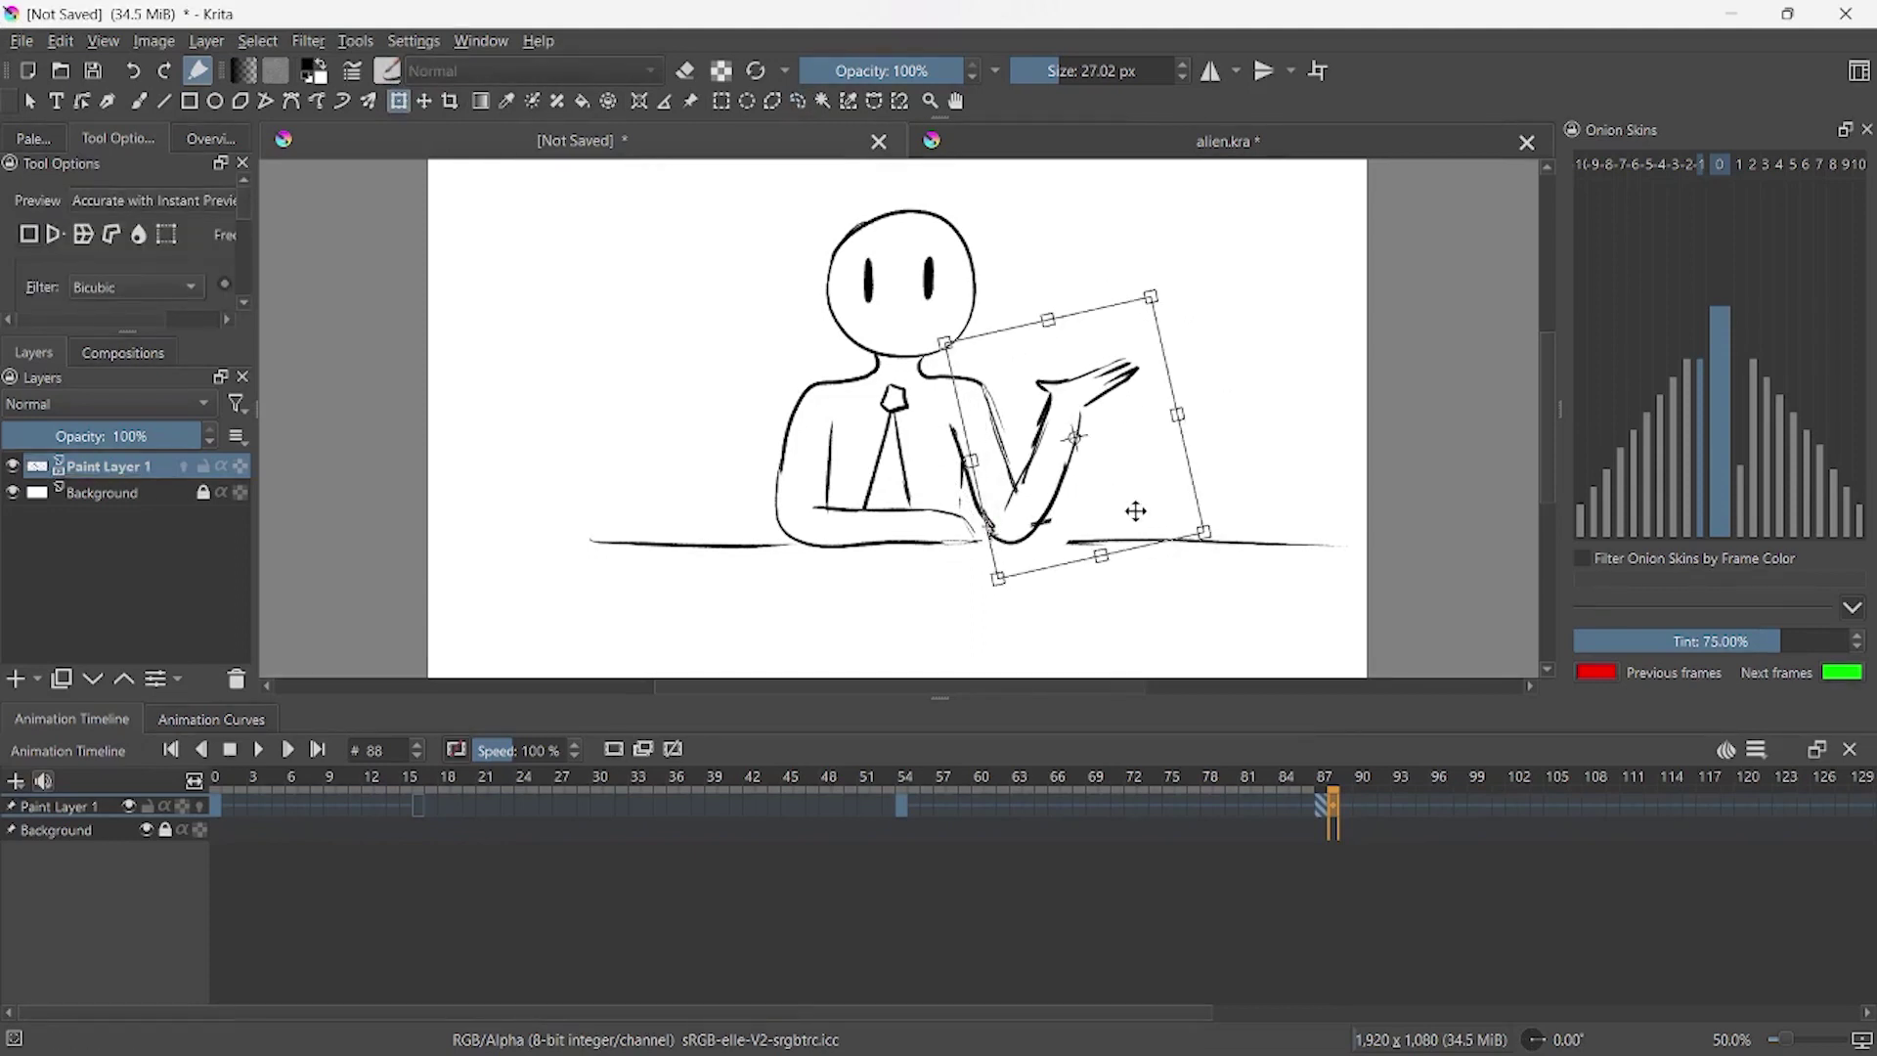
key(Return)
key(b)
key(space)
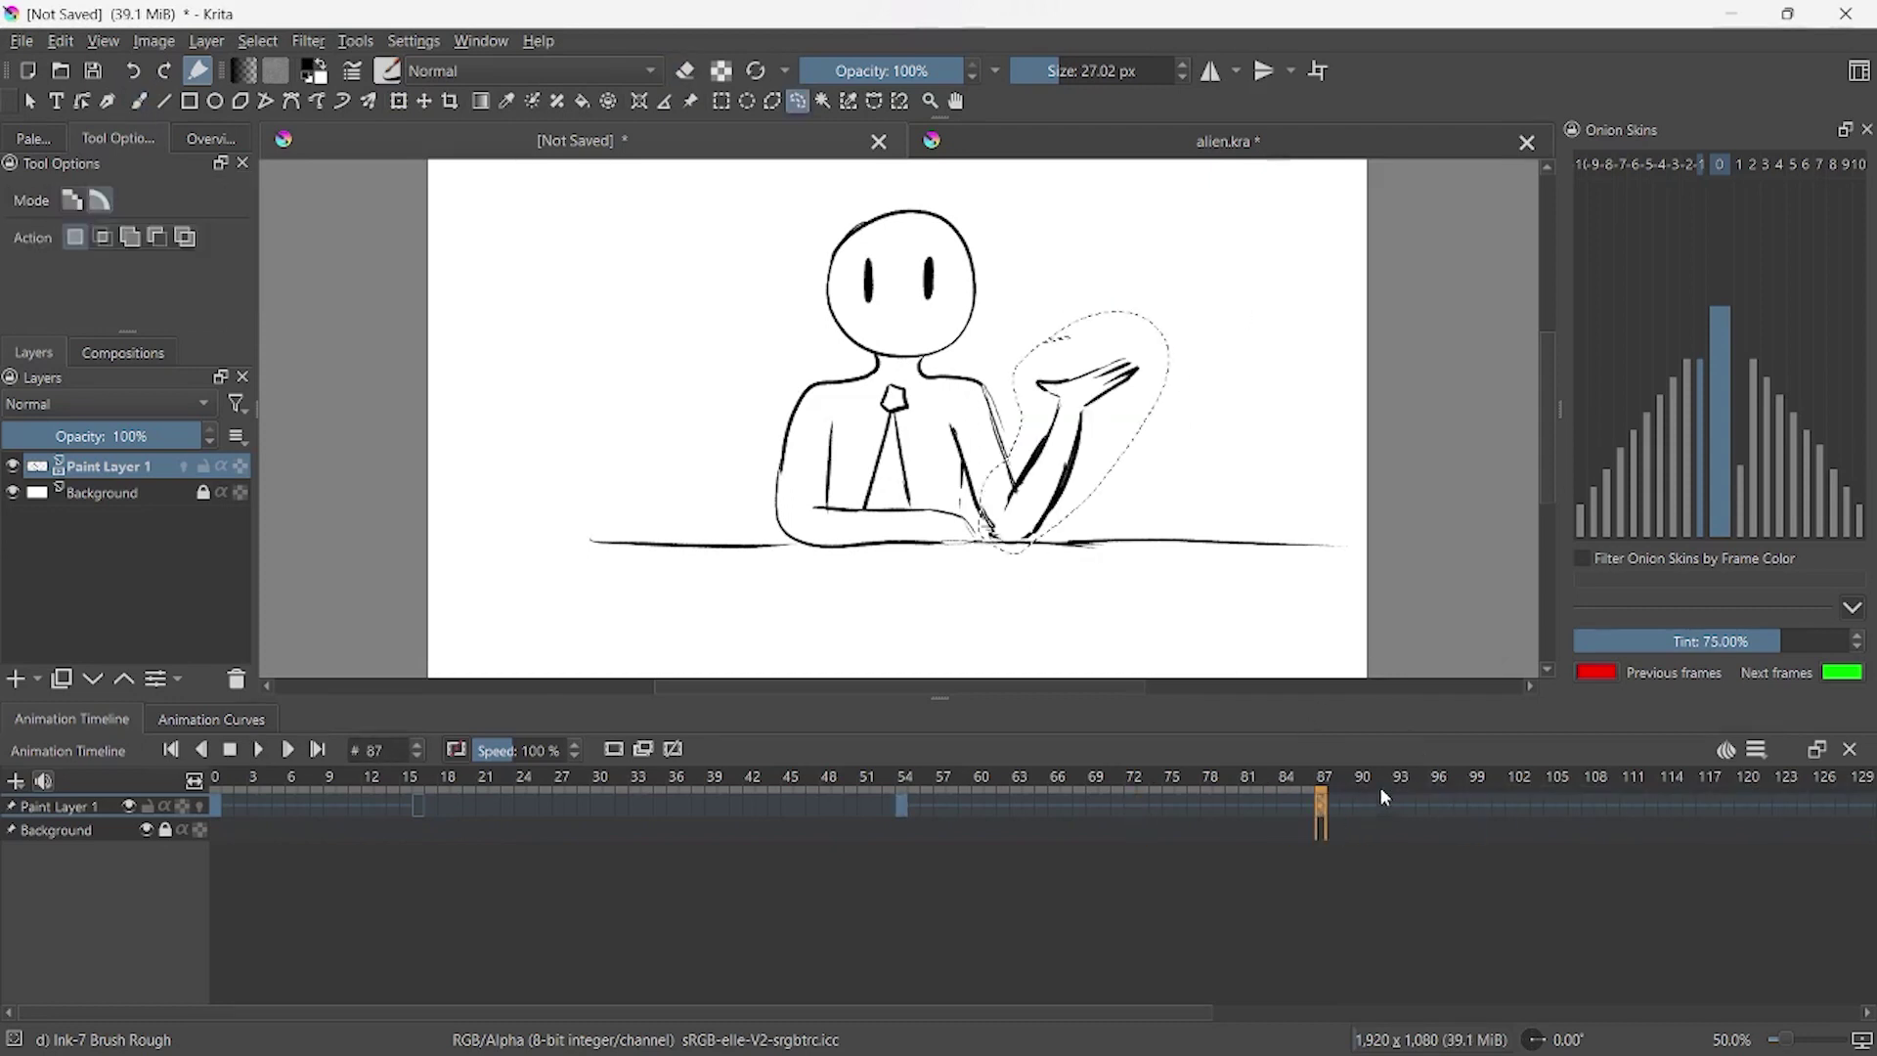
key(space)
- Draw a new pose on frame 117 with head, eyes, body, arm, tie and desk line
key(b)
drag(885, 207, 953, 347)
drag(873, 279, 873, 311)
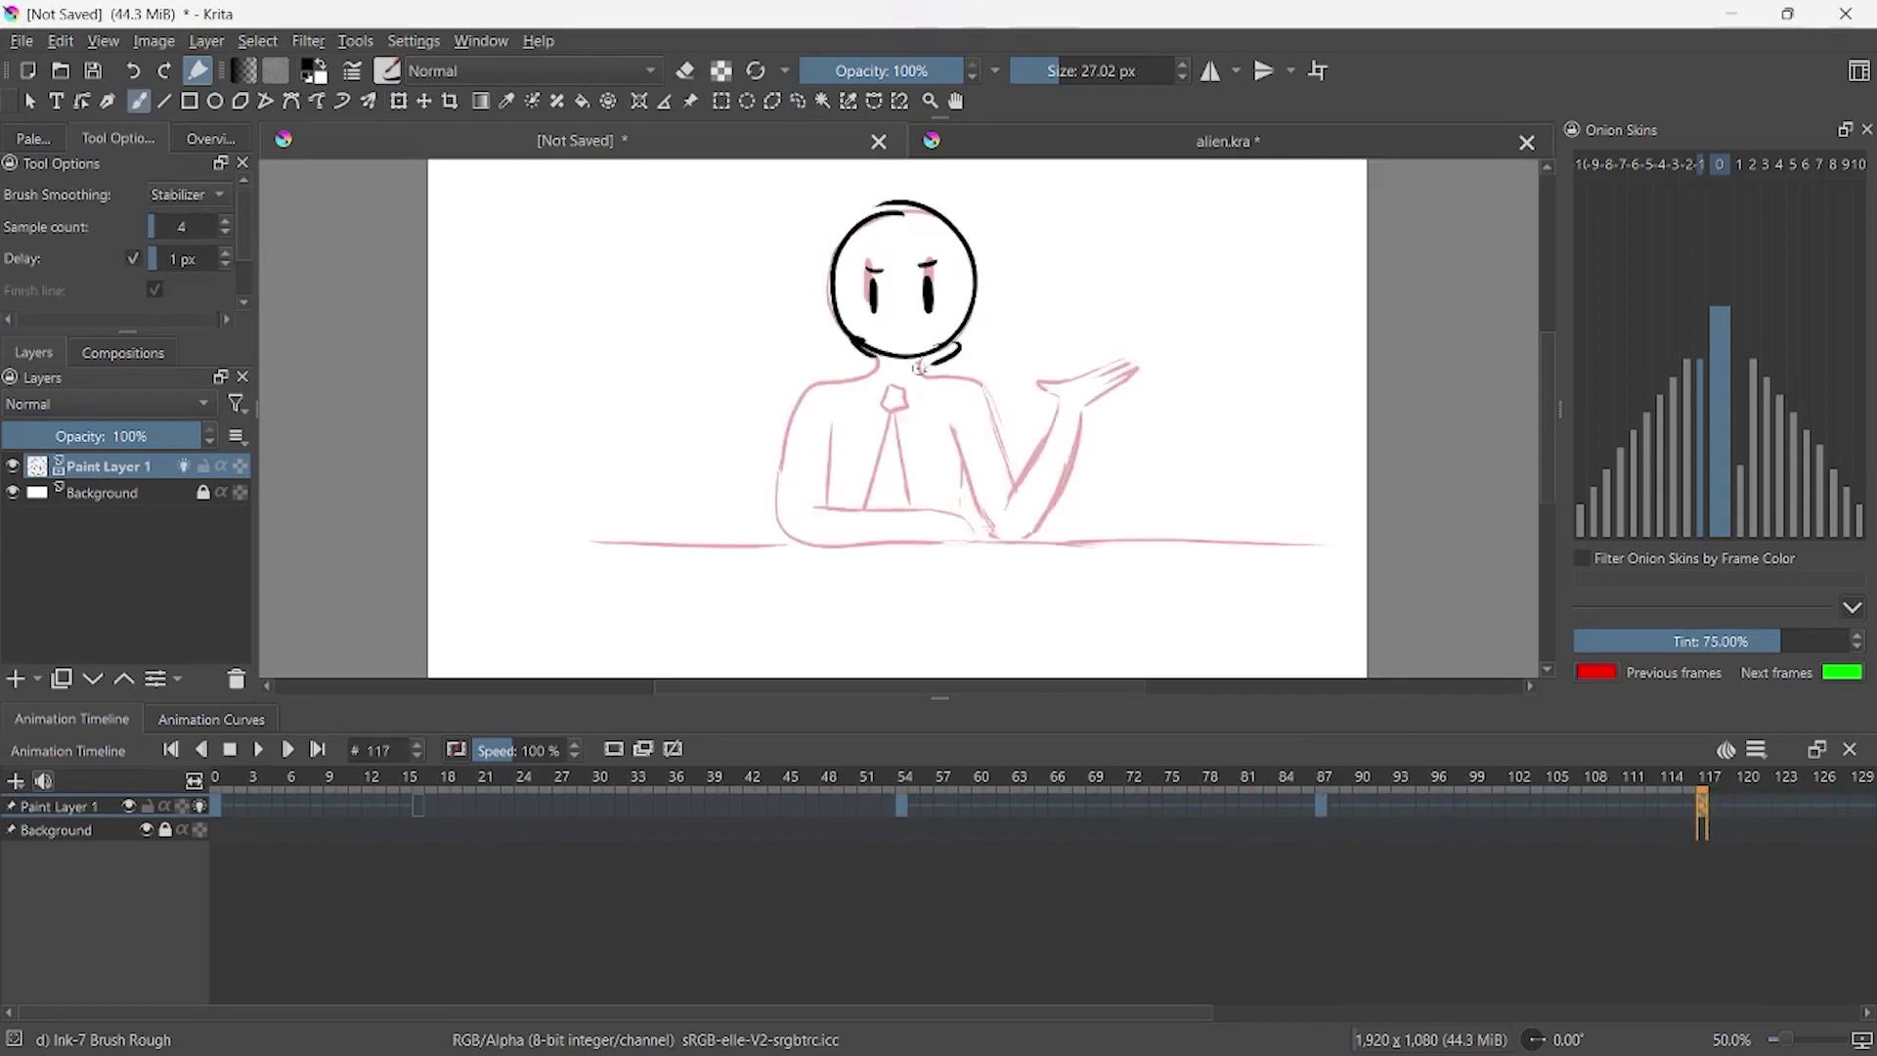
drag(934, 370, 1002, 479)
drag(860, 372, 831, 543)
drag(816, 430, 941, 516)
drag(592, 541, 1334, 544)
drag(1012, 337, 934, 528)
drag(885, 386, 865, 513)
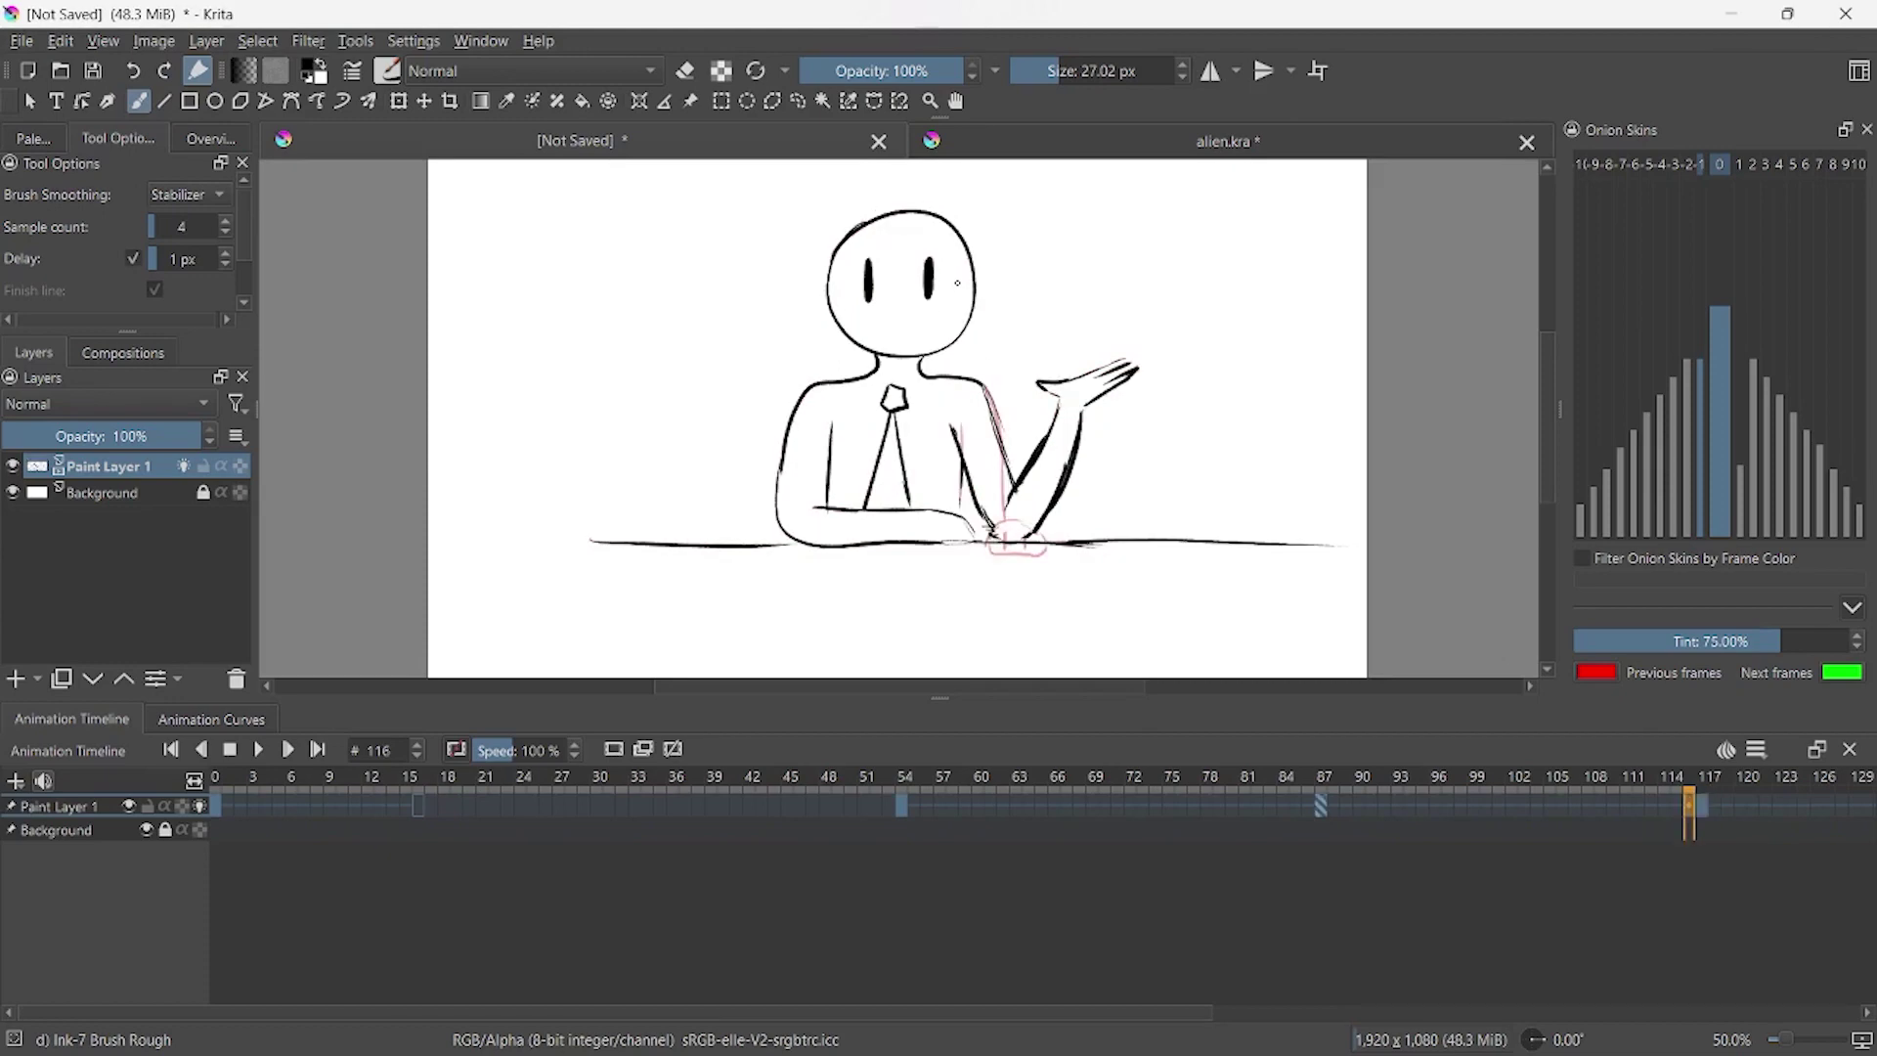
drag(1701, 782, 1029, 796)
- Draw the arm behind the head and closed happy eyes on frame 133
click(1191, 806)
drag(863, 270, 888, 265)
mouse_move(921, 262)
mouse_down()
mouse_move(947, 266)
mouse_move(987, 416)
mouse_up()
- Copy the hand-out keyframe from frame 87 to frame 152
click(893, 805)
click(652, 806)
drag(652, 805, 1414, 806)
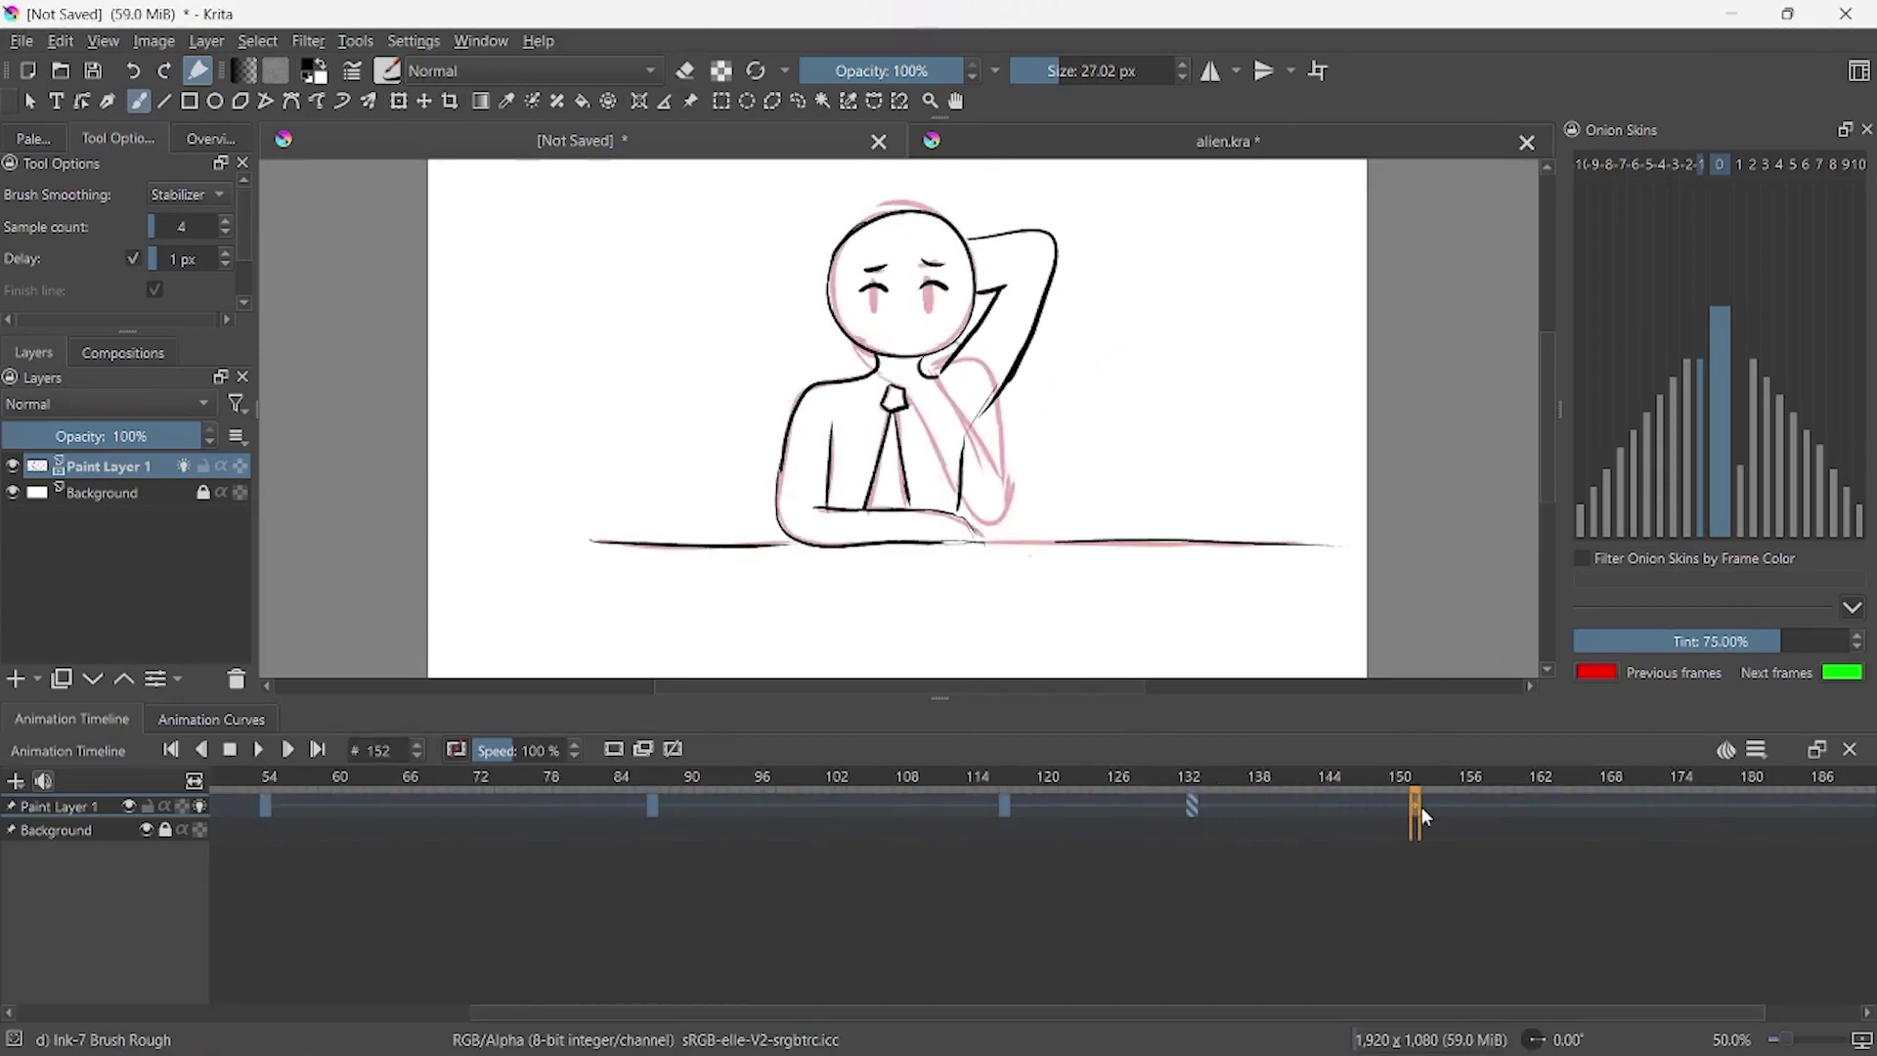
key(ctrl+z)
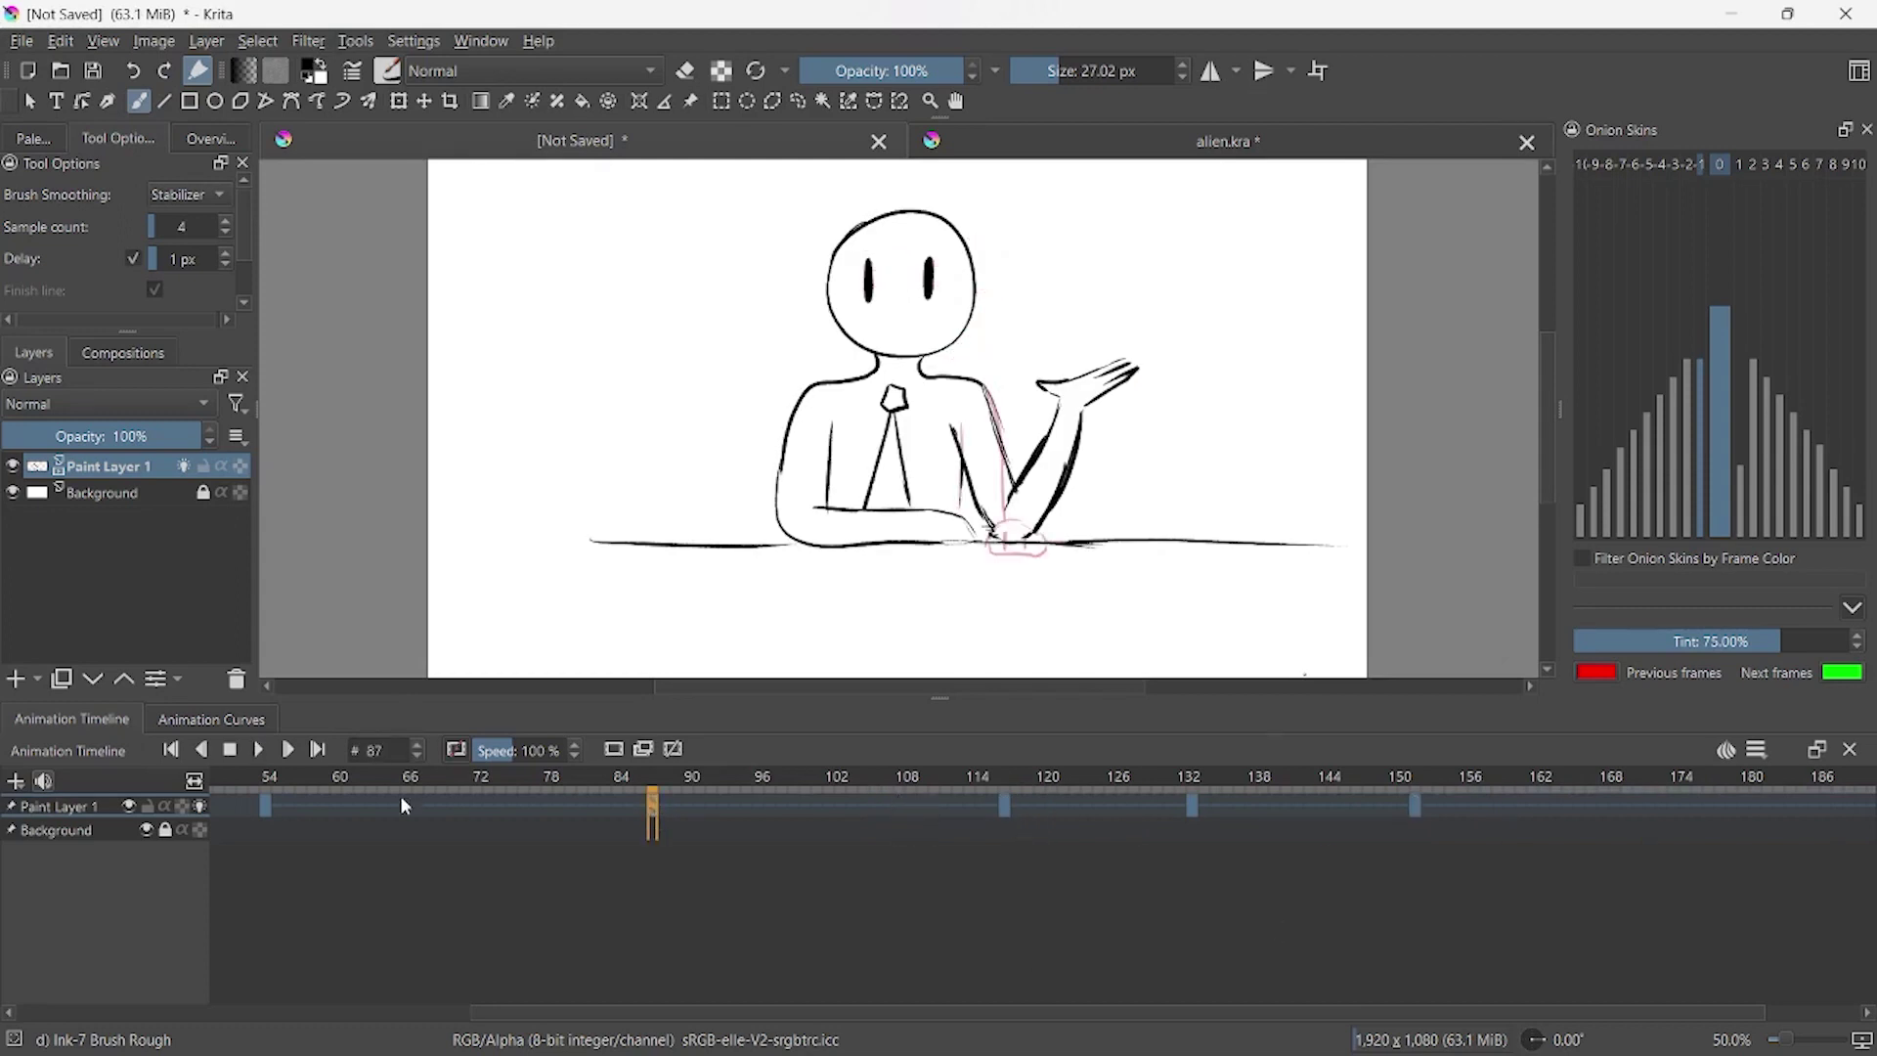
- Play back the animation and review the poses at frames 133 and 152
click(262, 808)
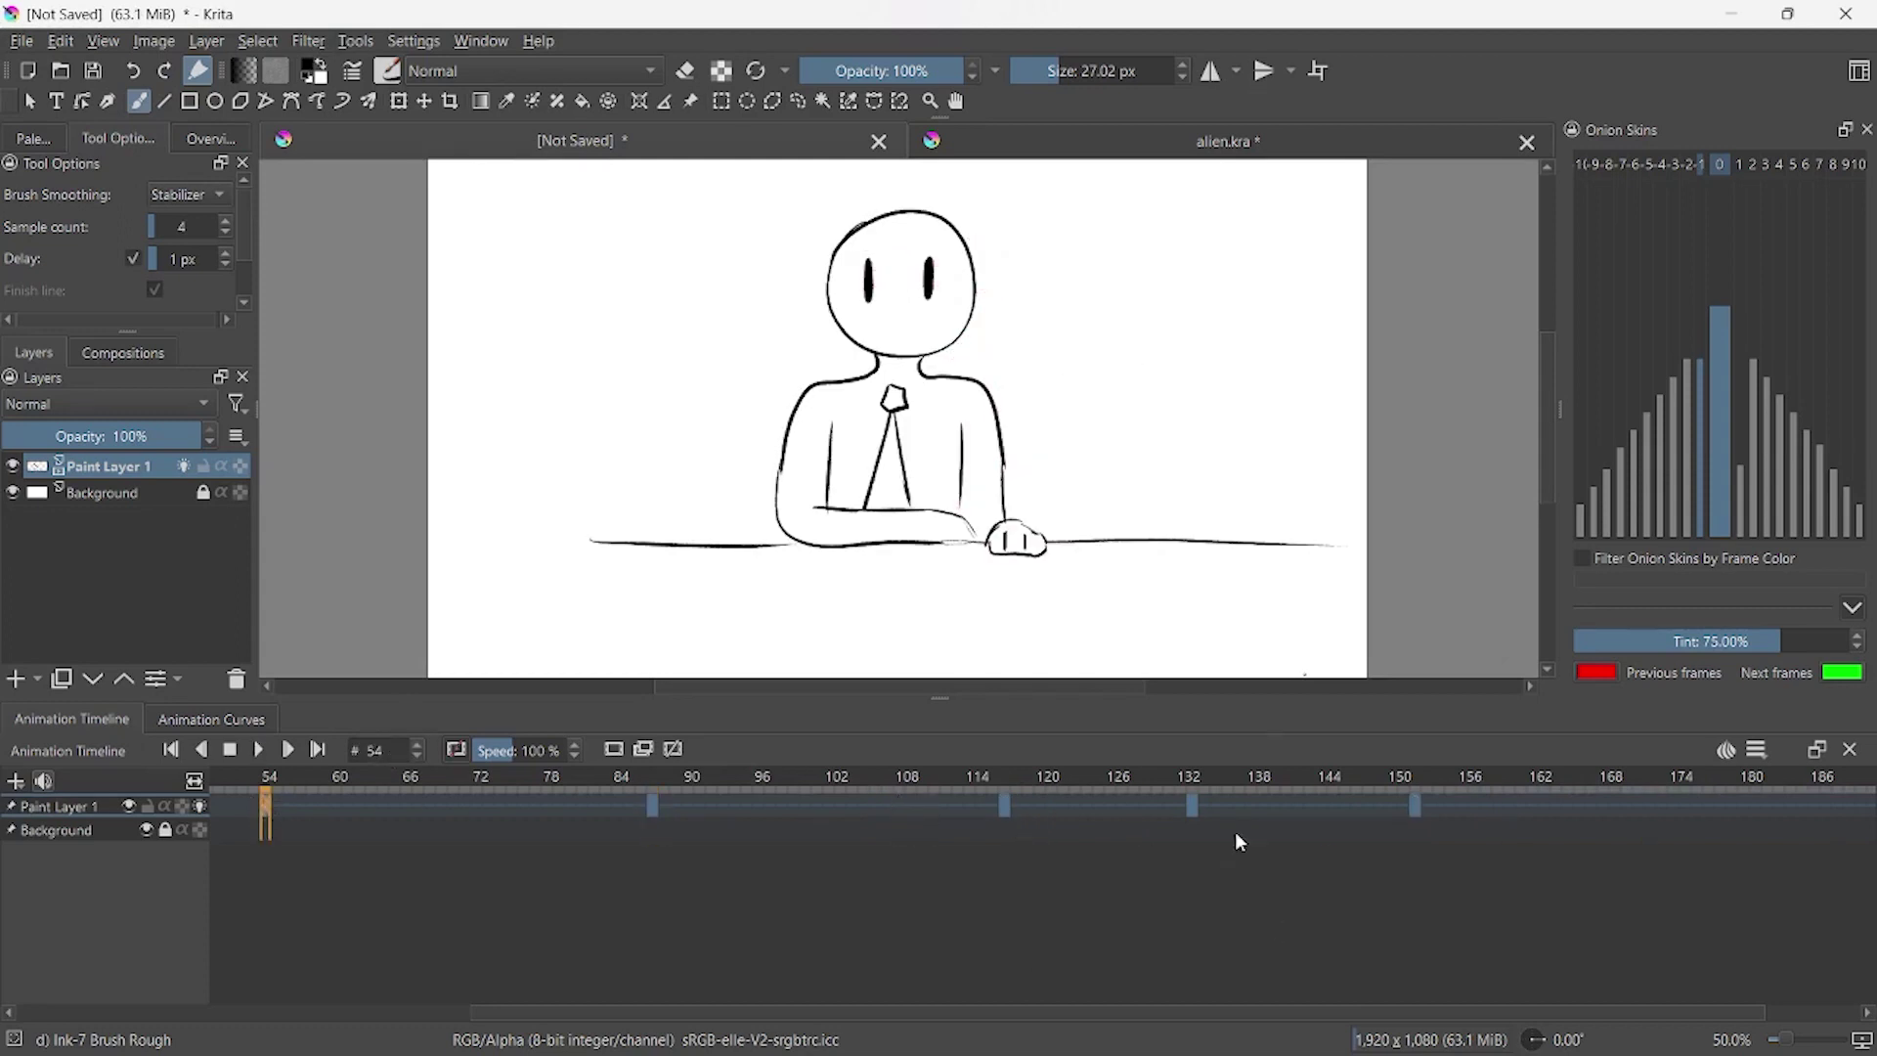
click(1611, 807)
key(space)
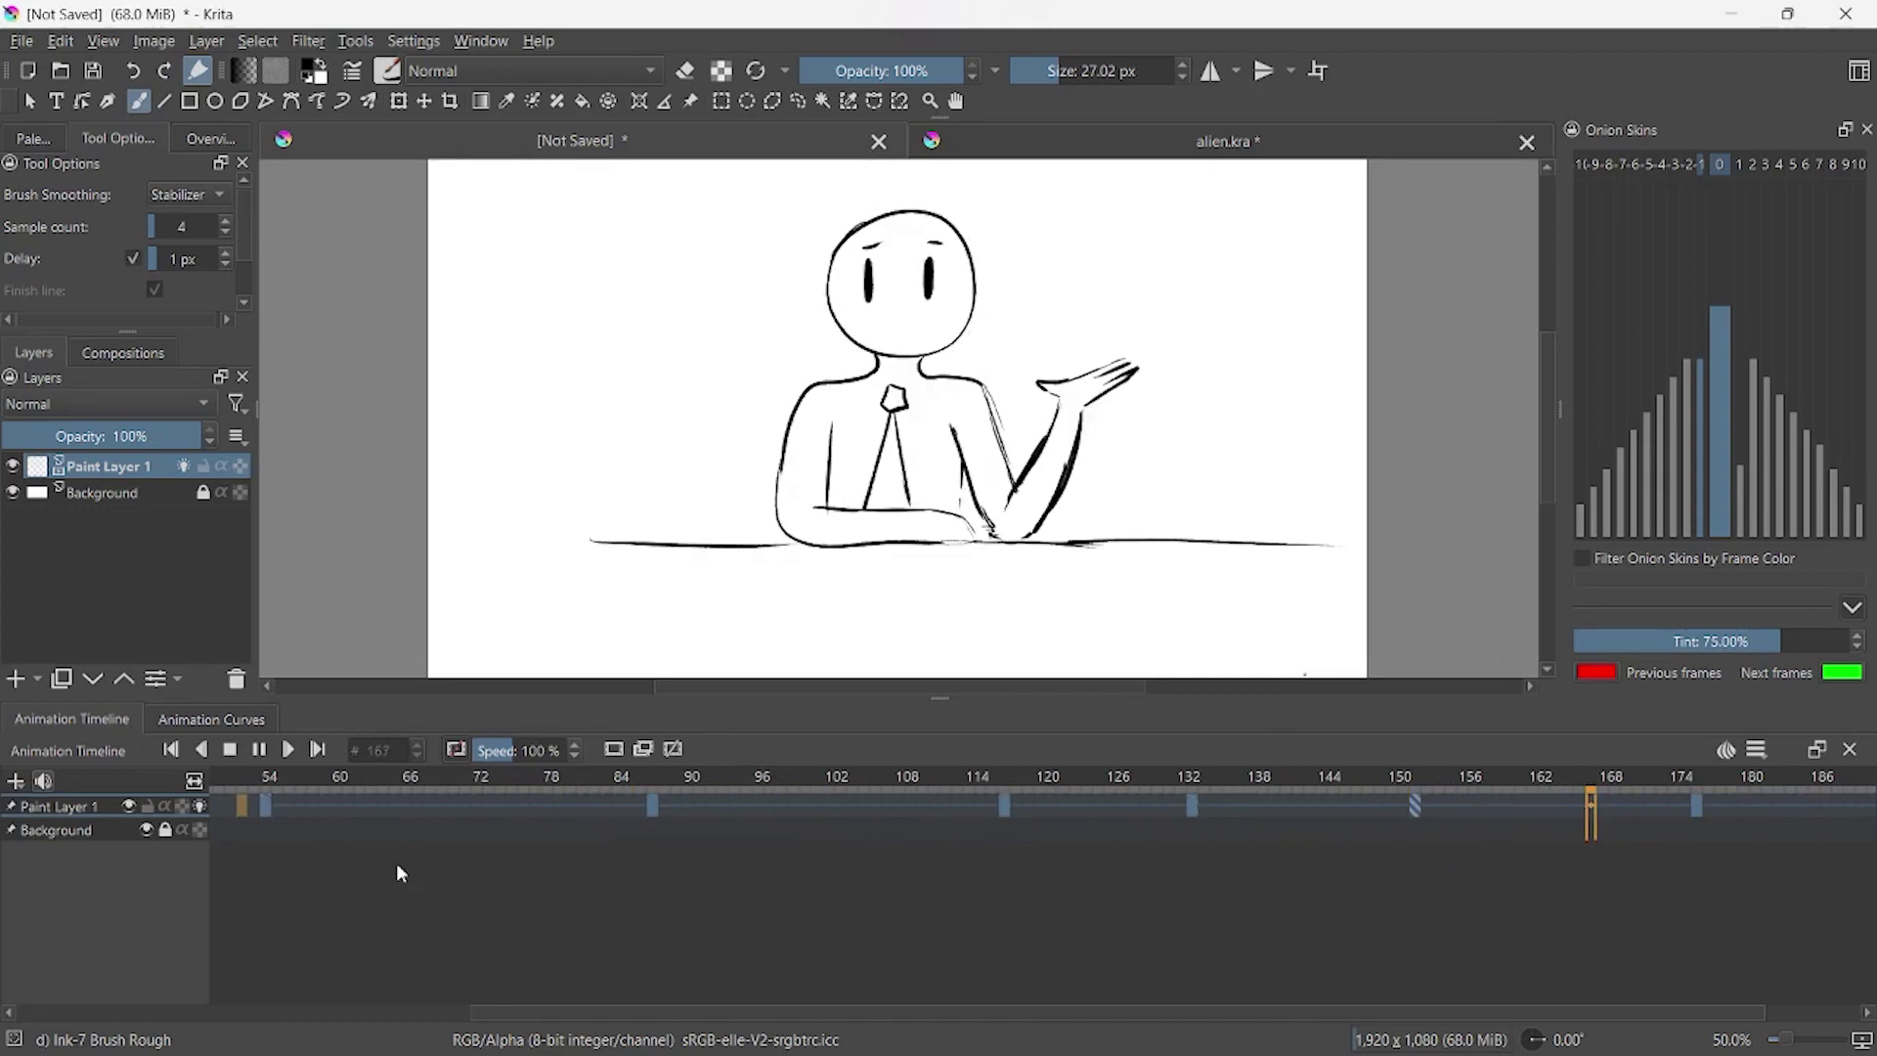
key(space)
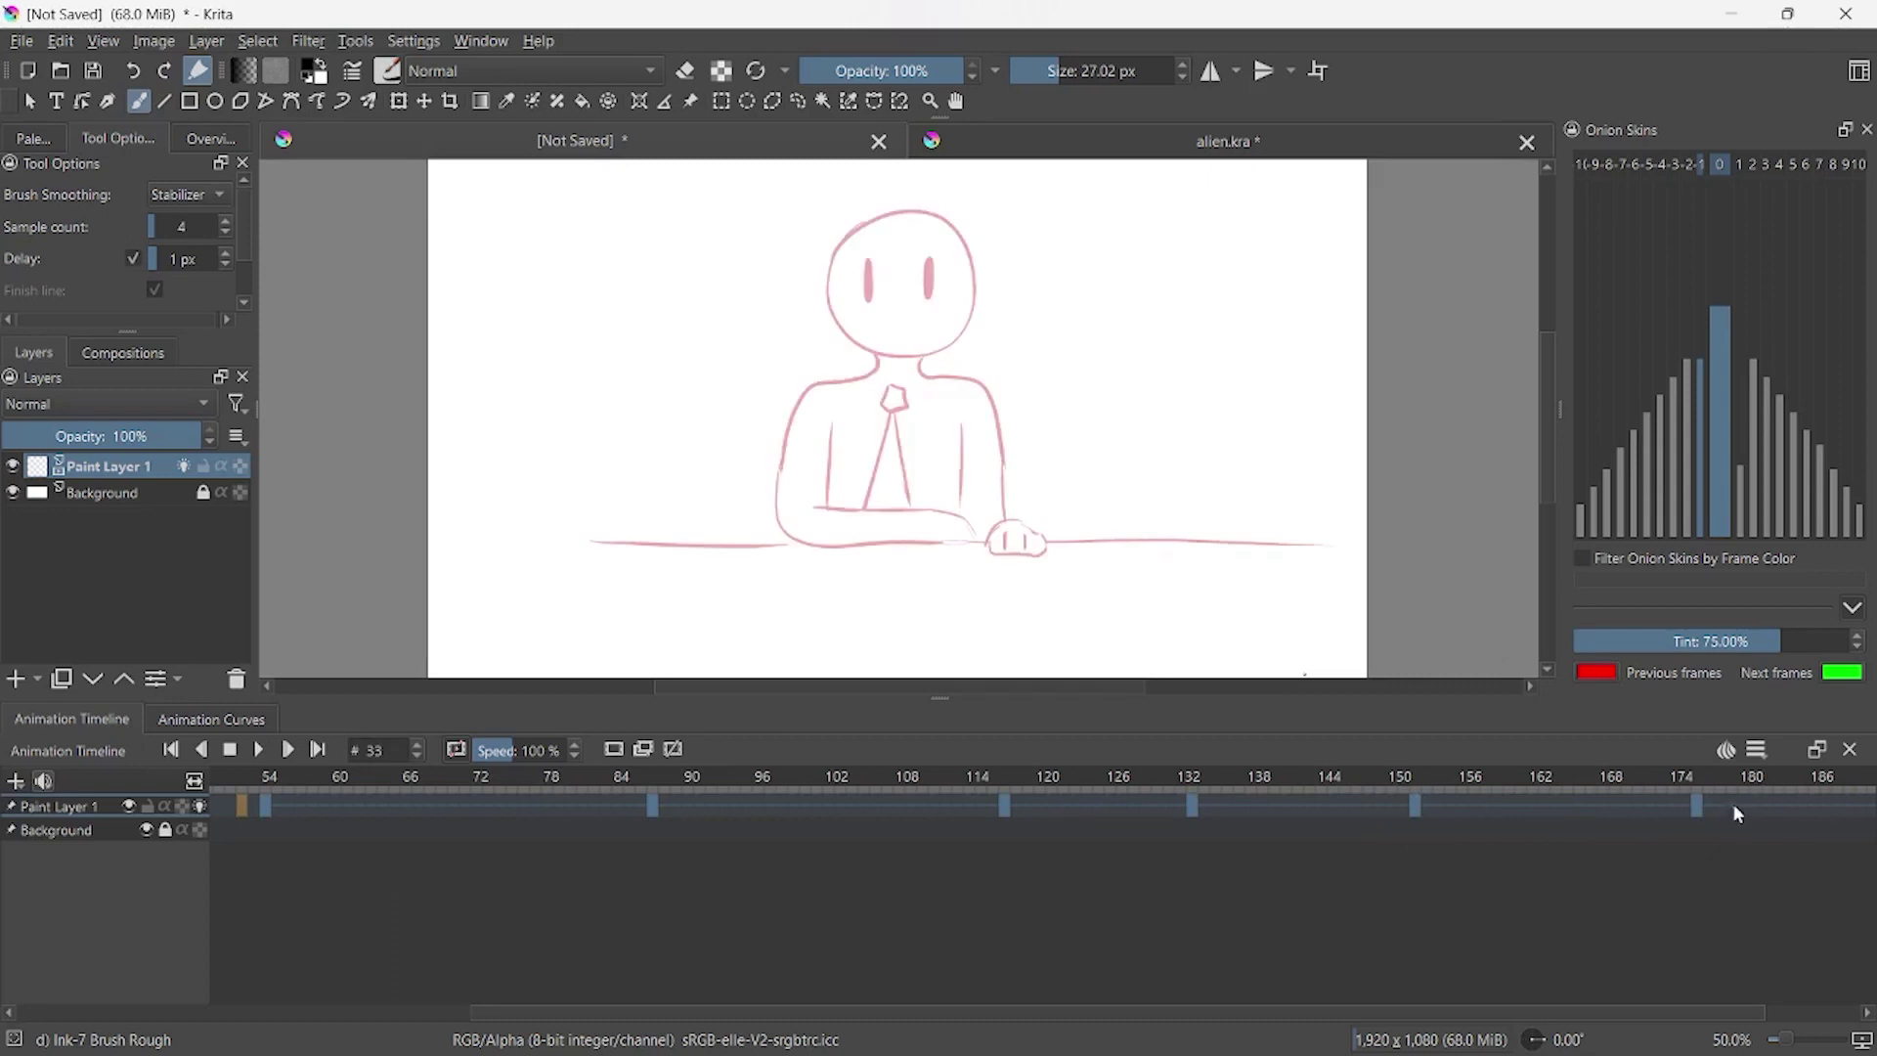
key(space)
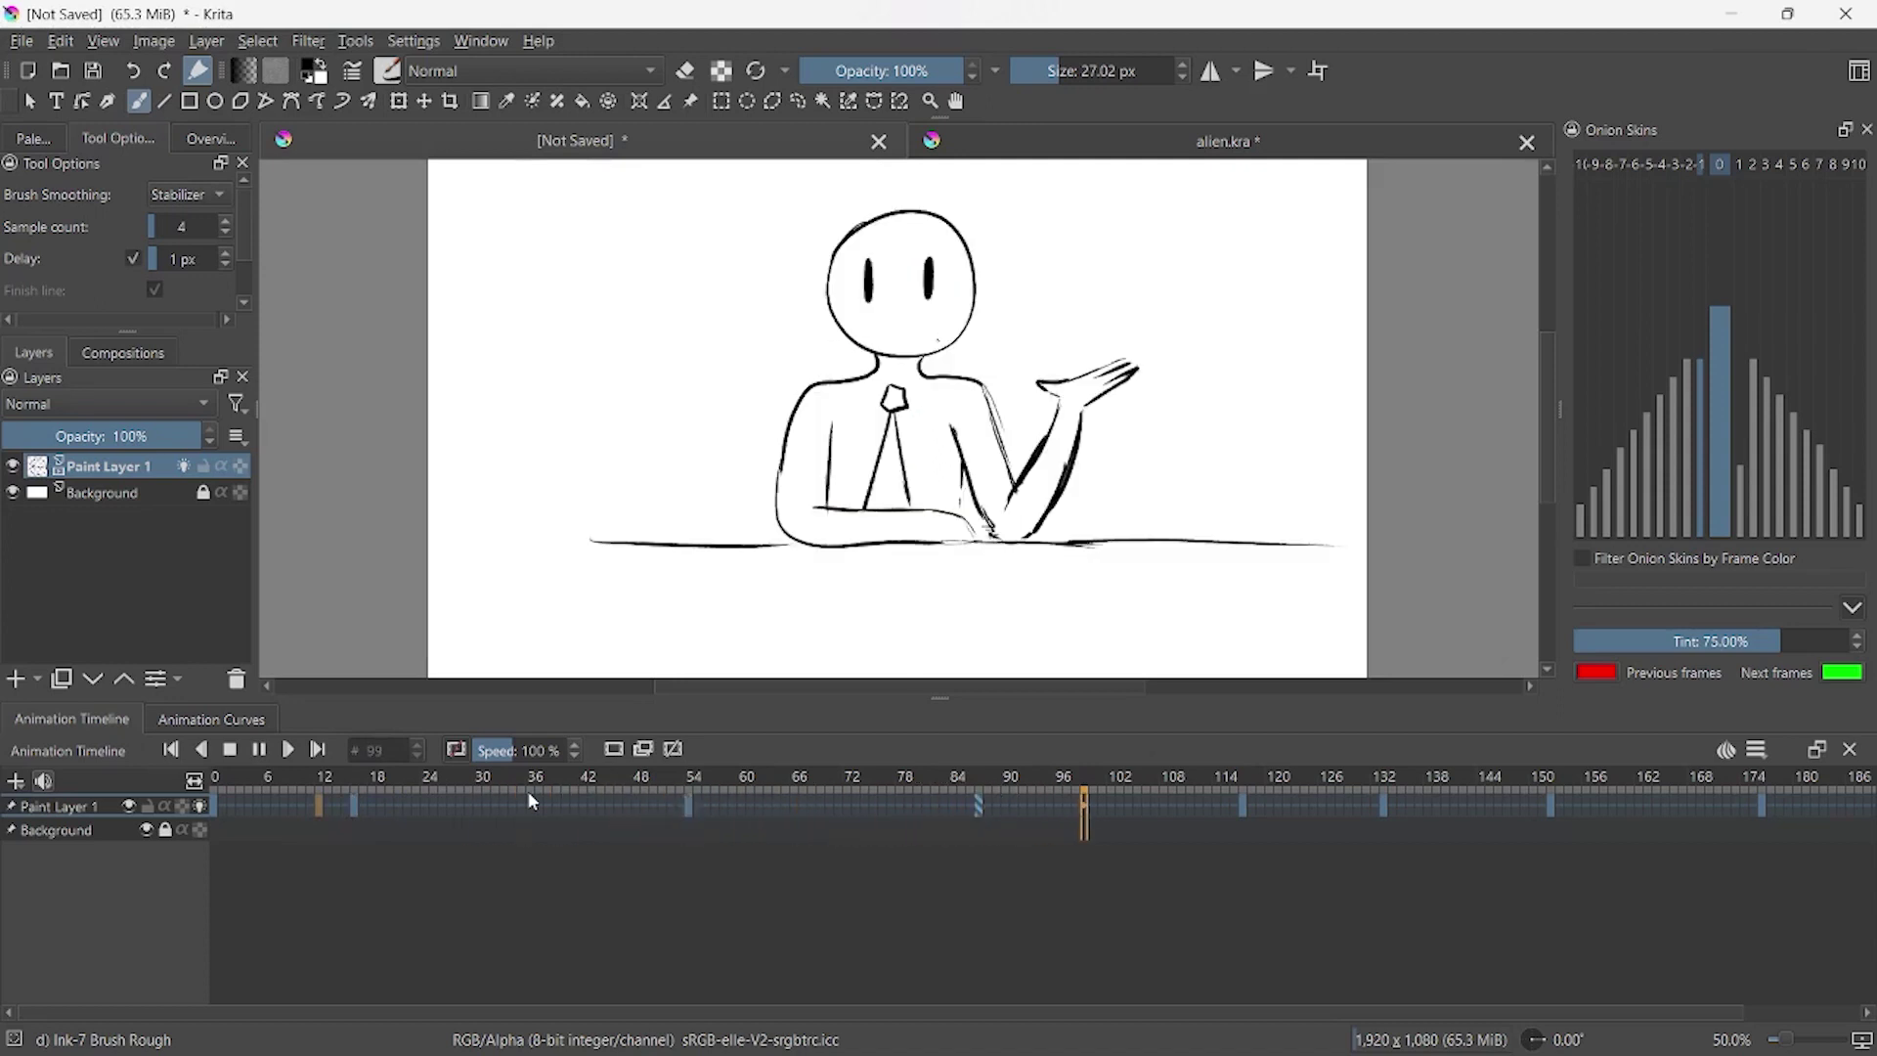
key(space)
click(1388, 811)
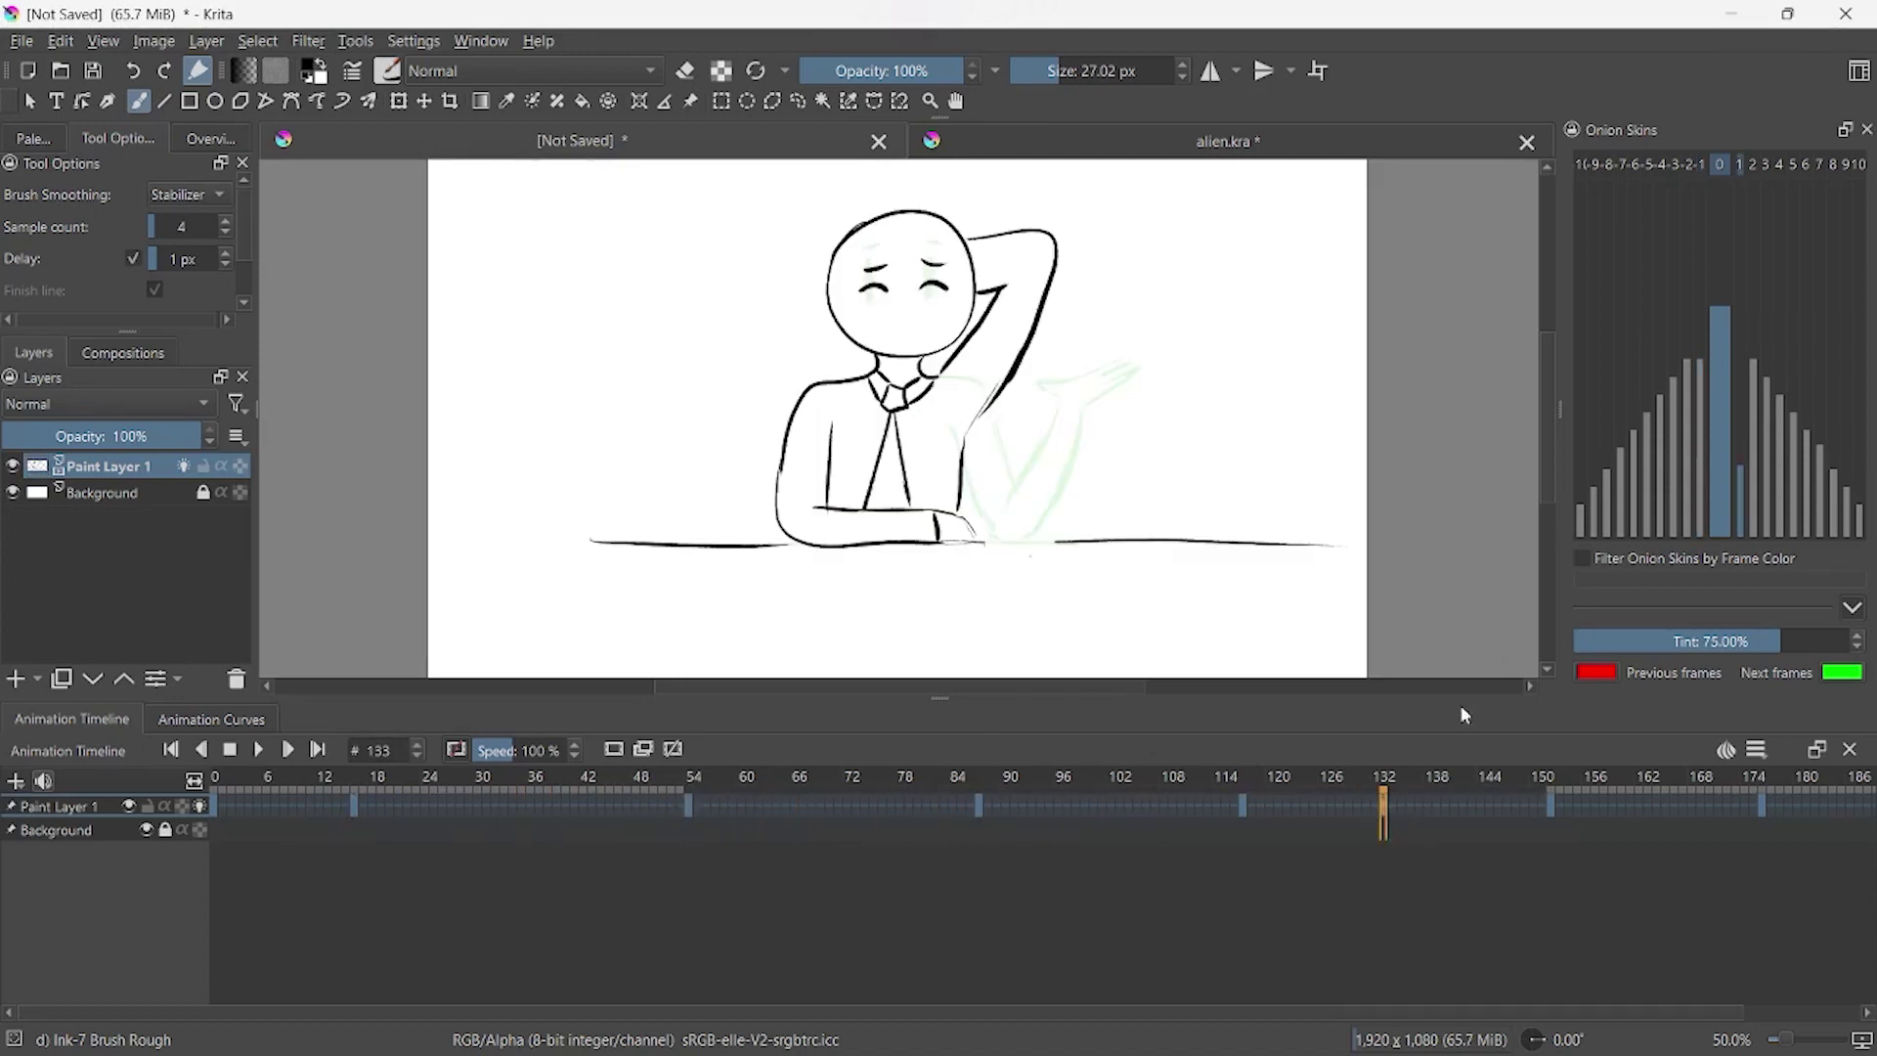
click(1553, 804)
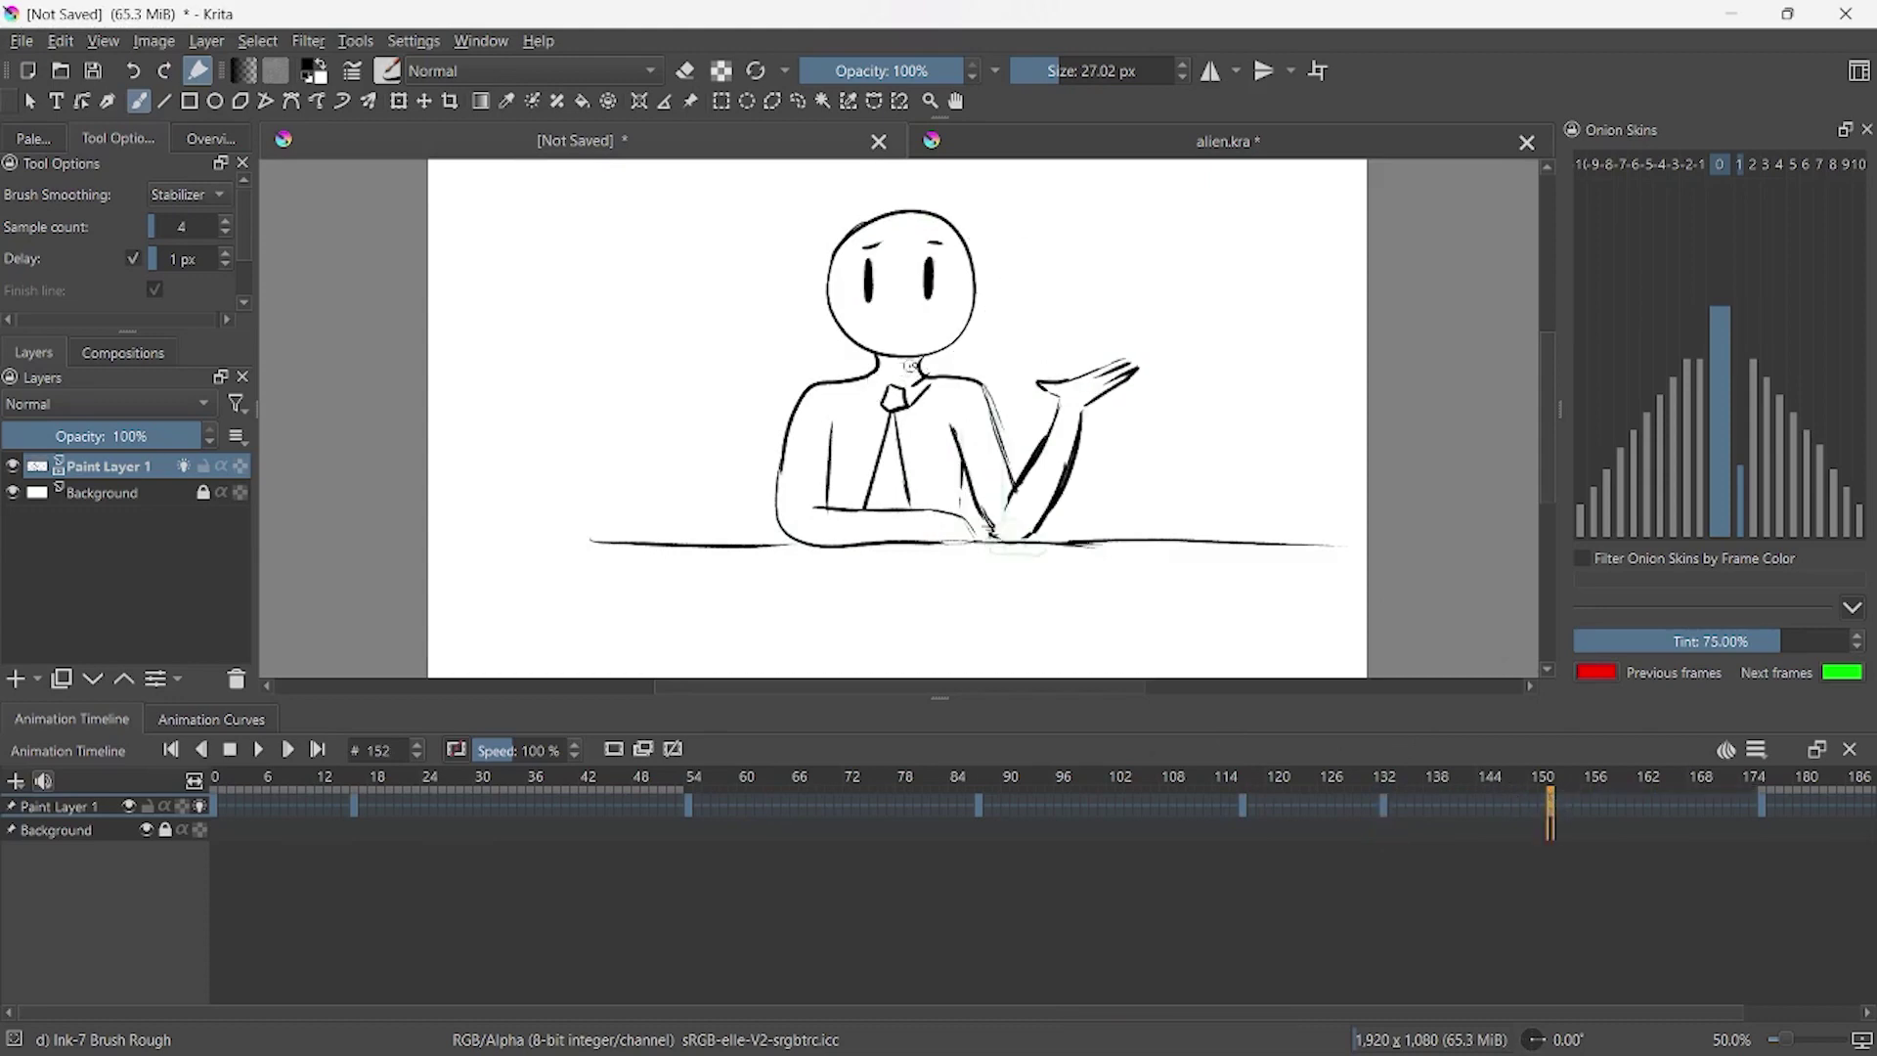
key(space)
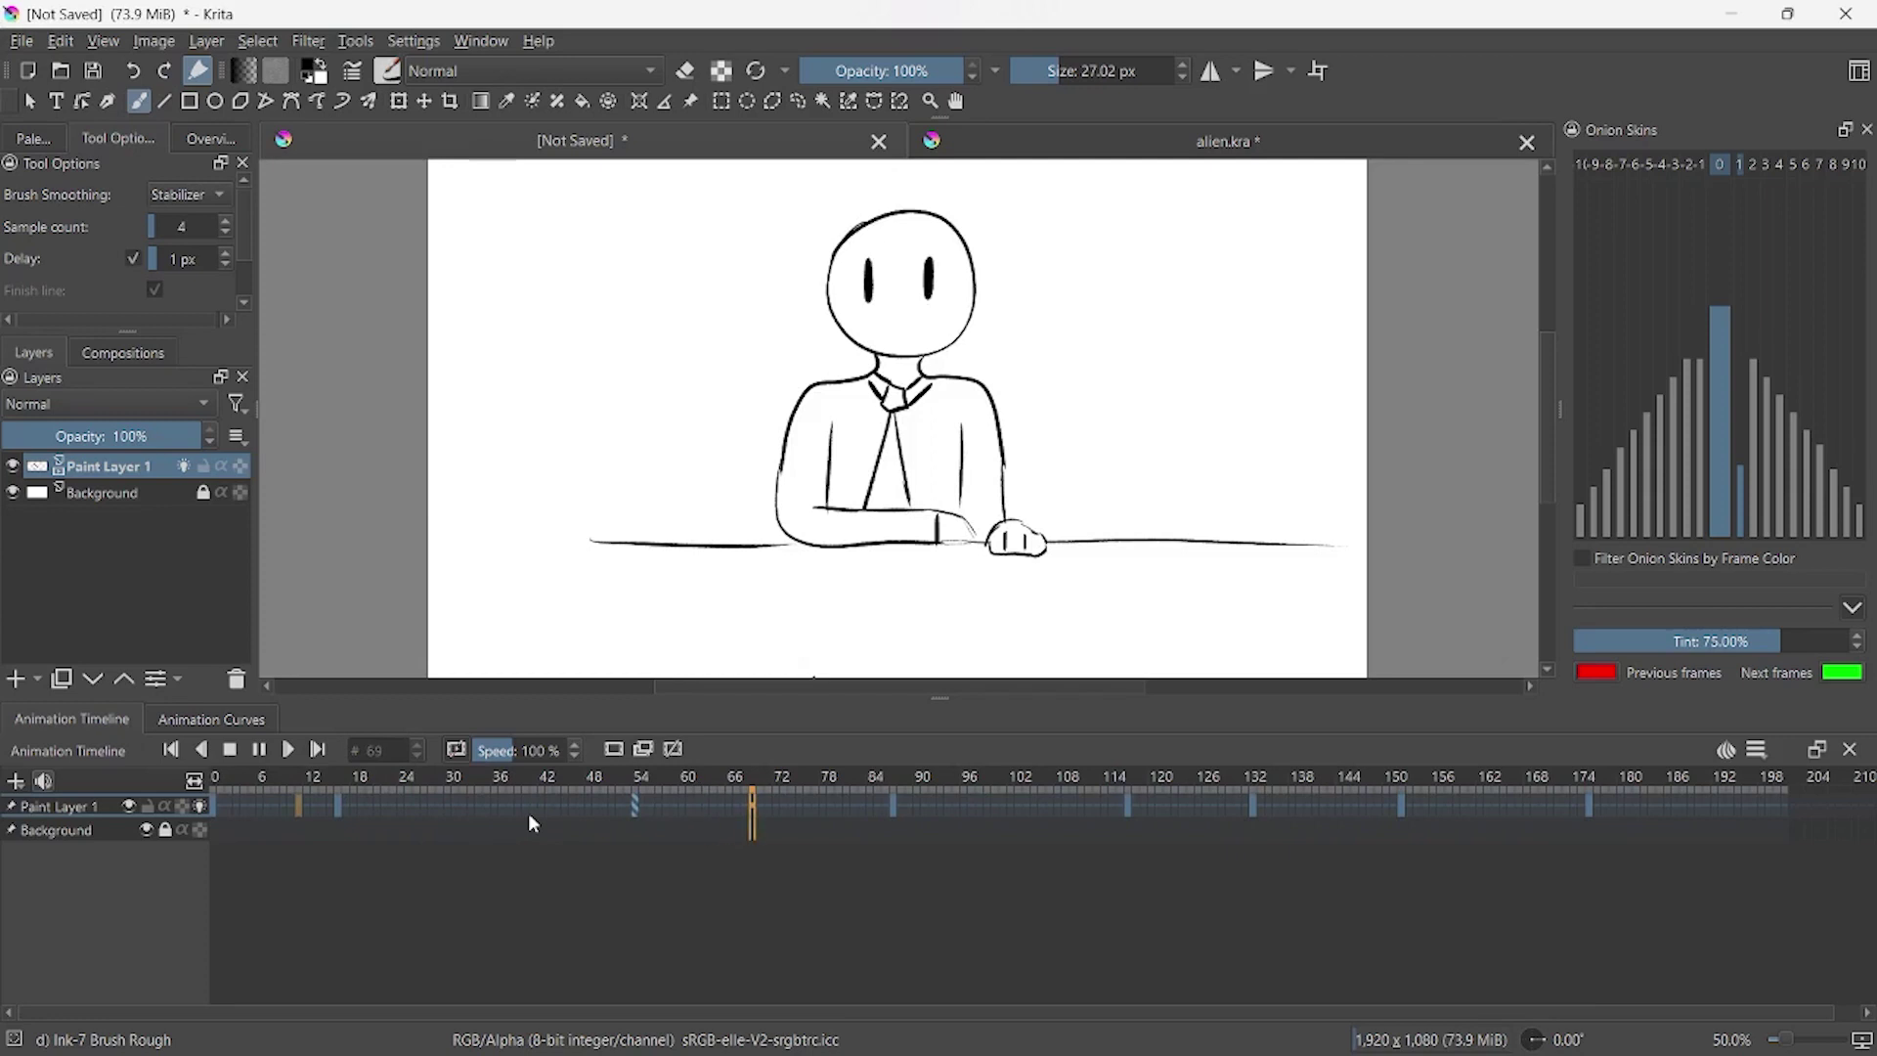
key(space)
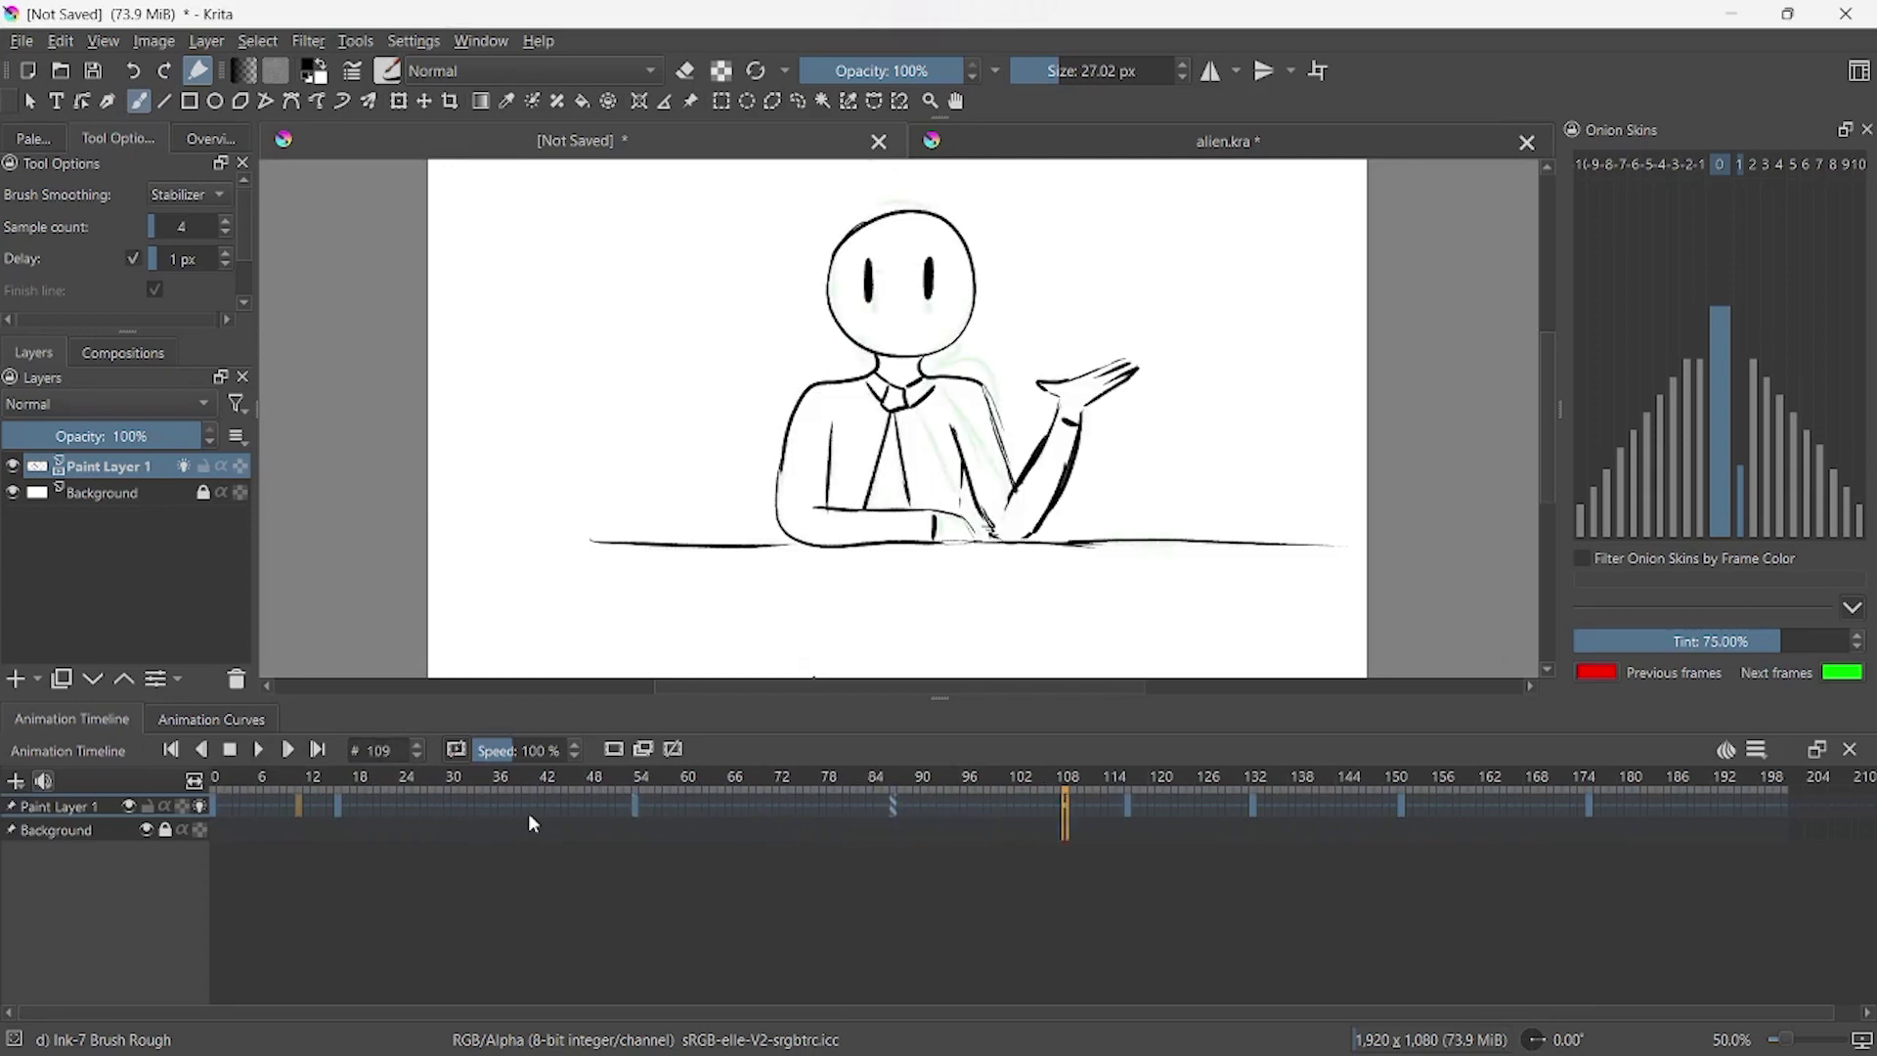
- Draw a small mouth on the frame 54 figure
click(635, 803)
drag(889, 323, 900, 324)
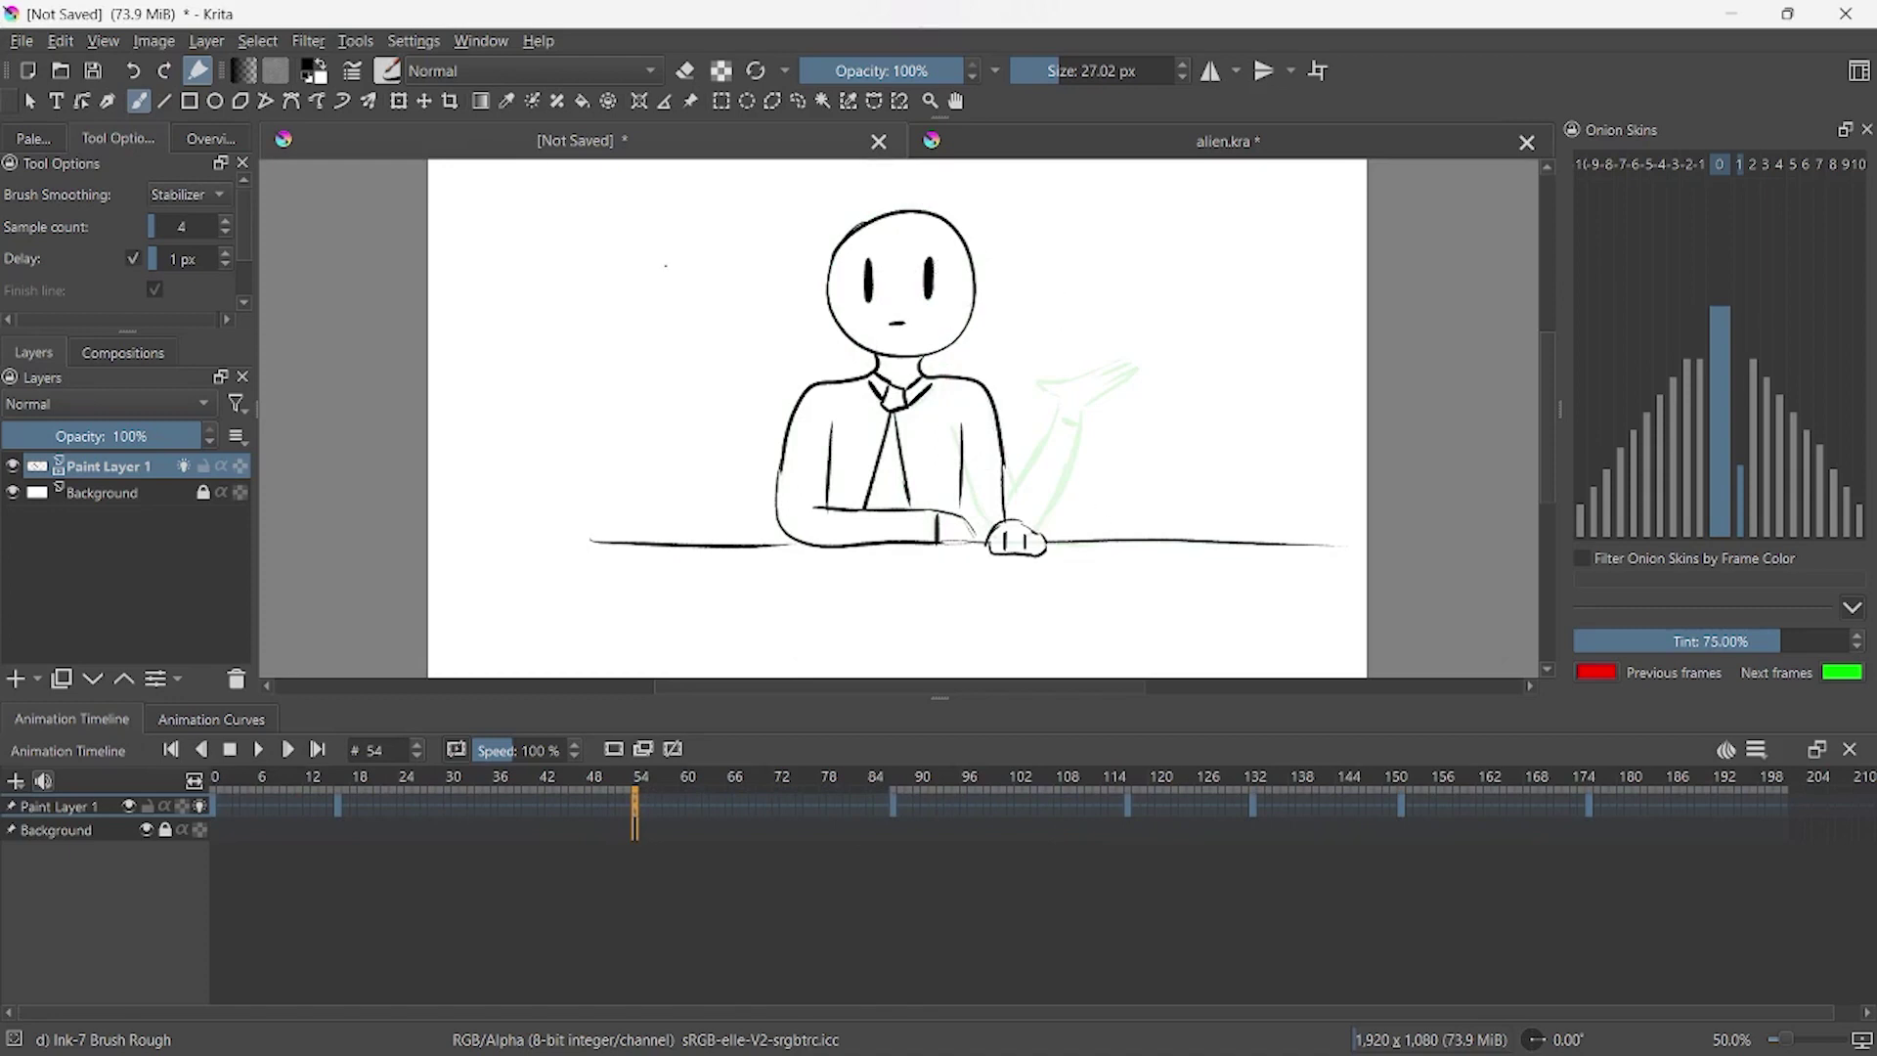
click(893, 806)
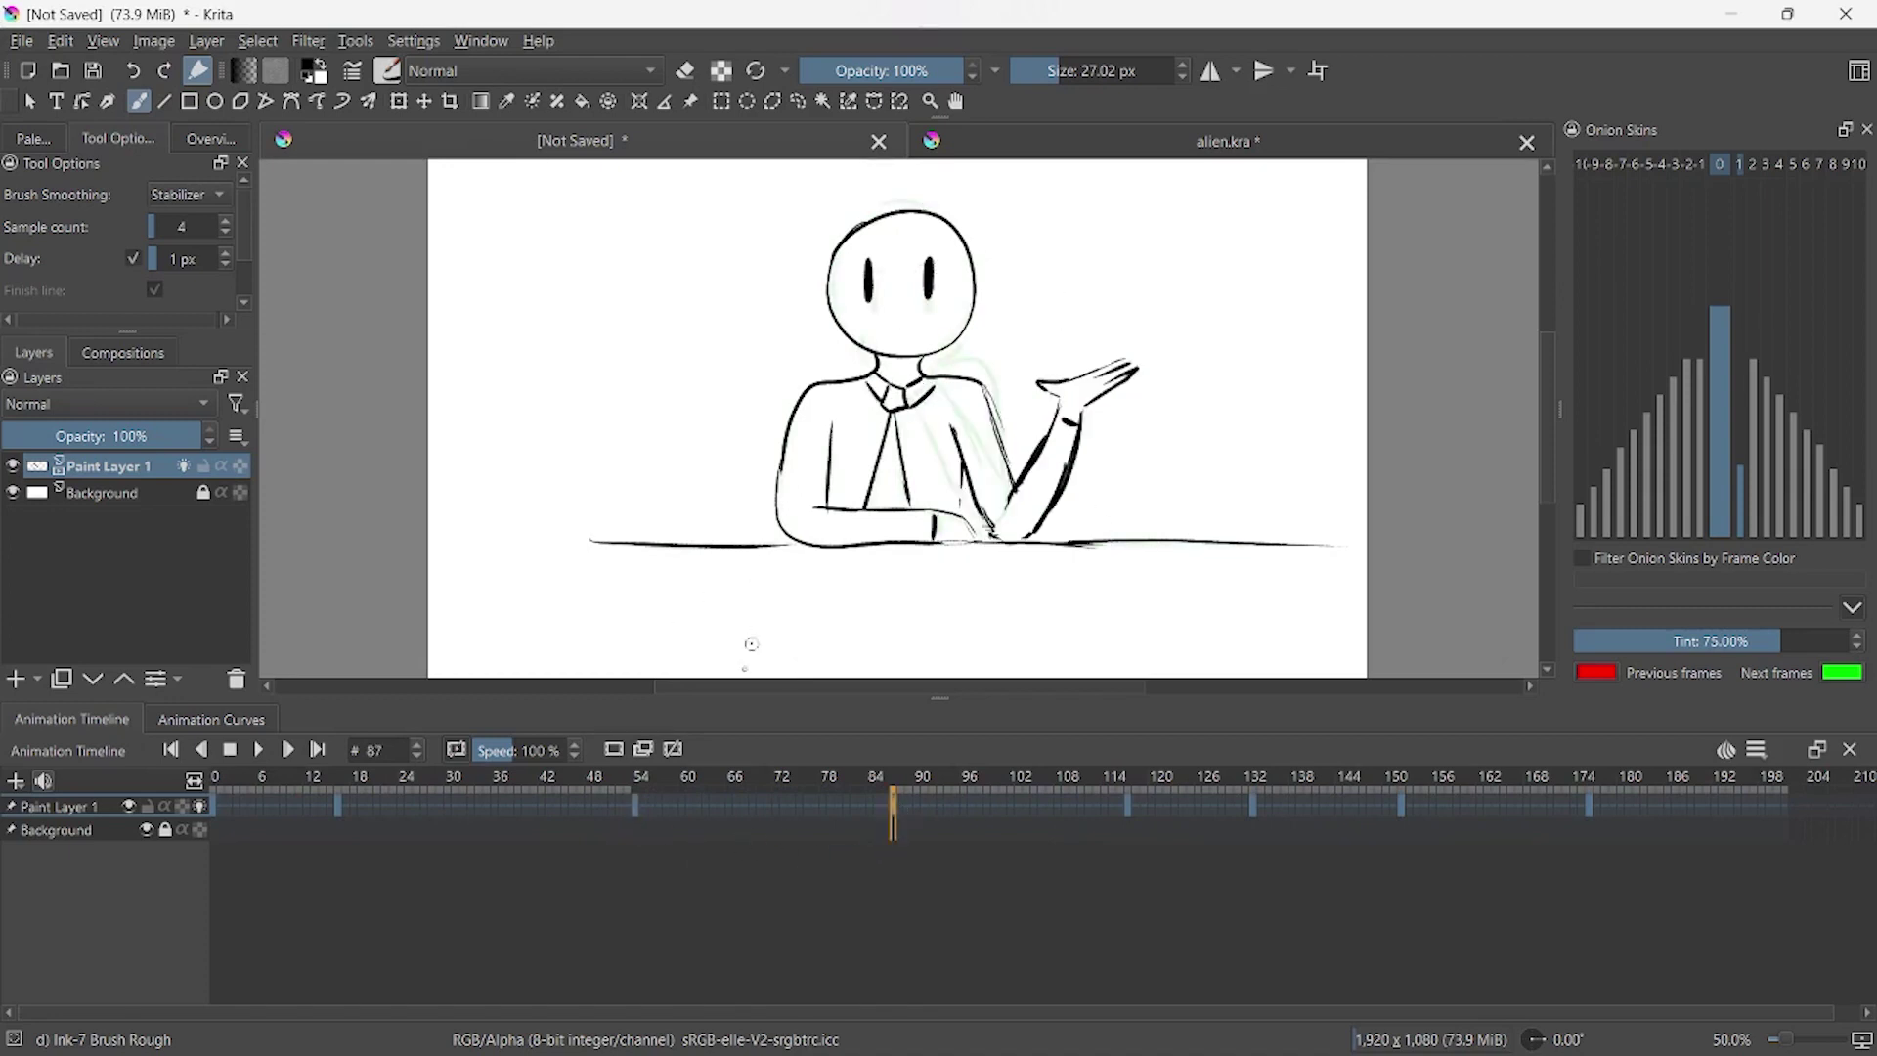
- Add a new paint layer named LIPSYNK and rename Paint Layer 1 to BASE PERSONAGEM
click(15, 780)
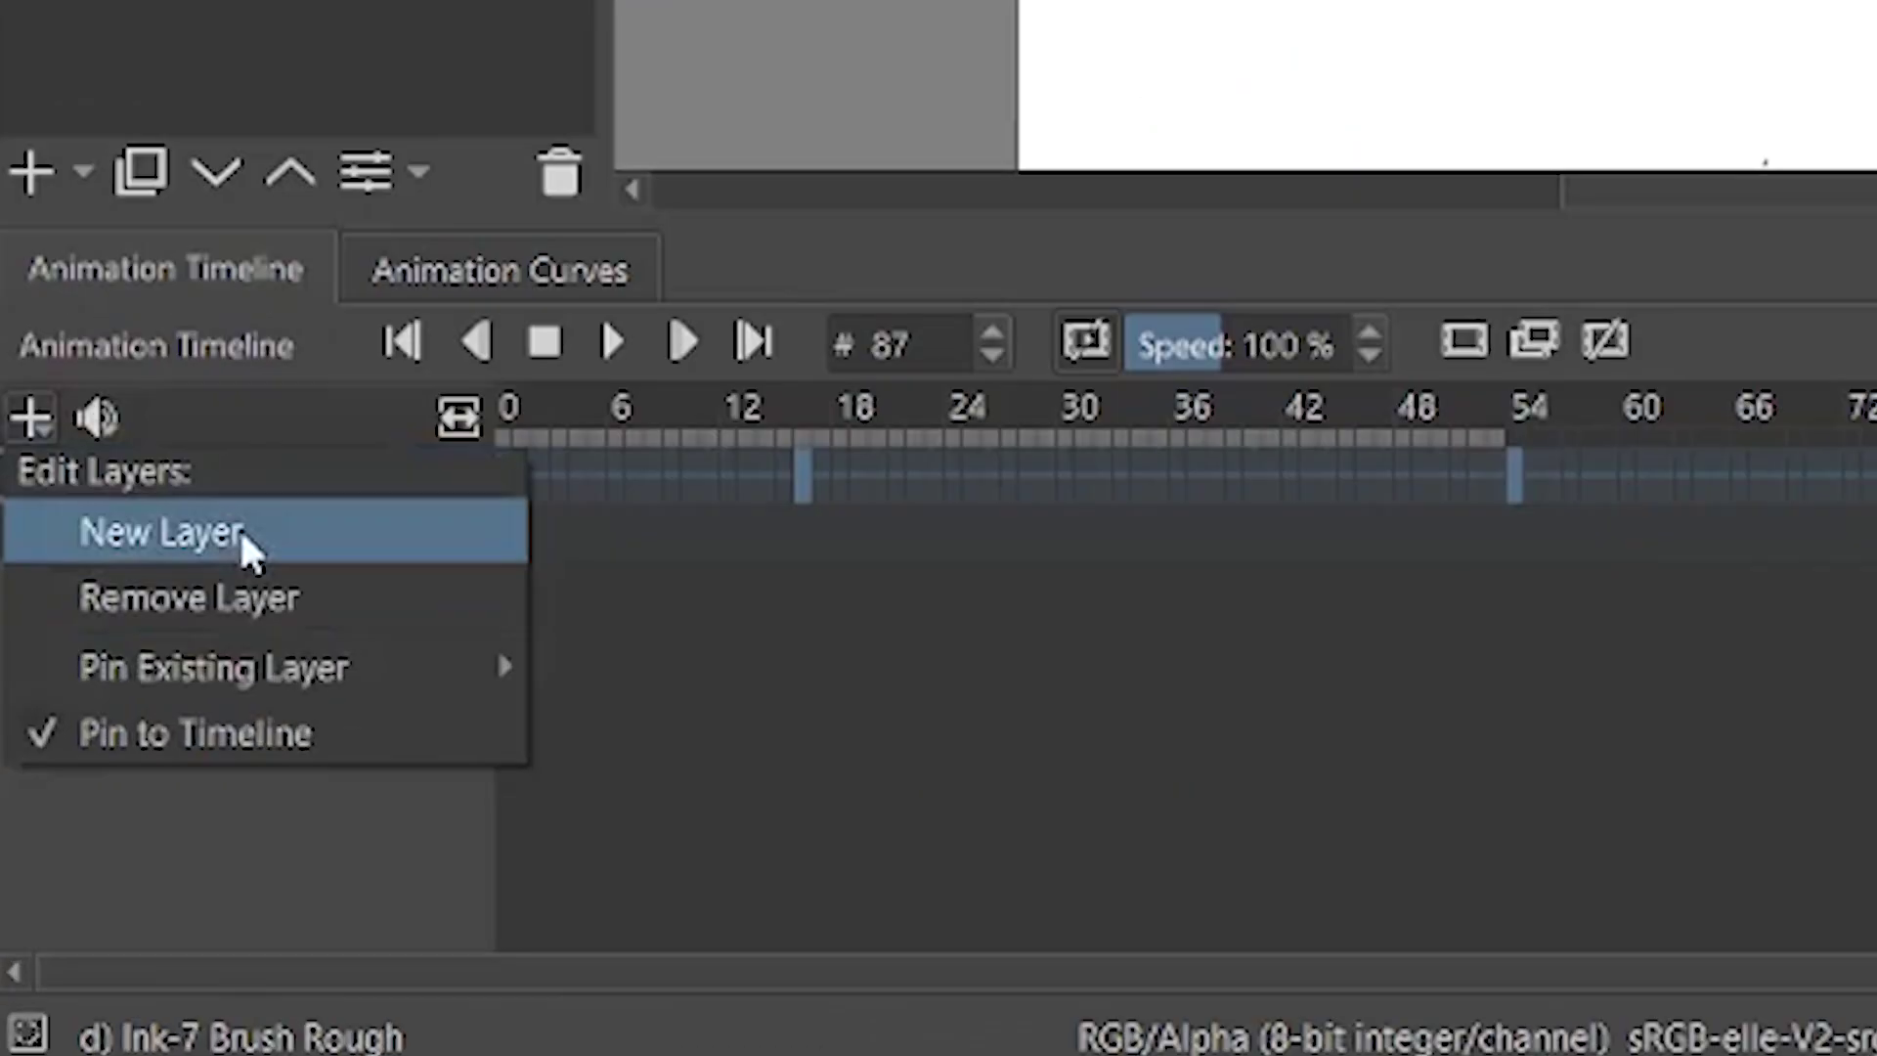
click(98, 827)
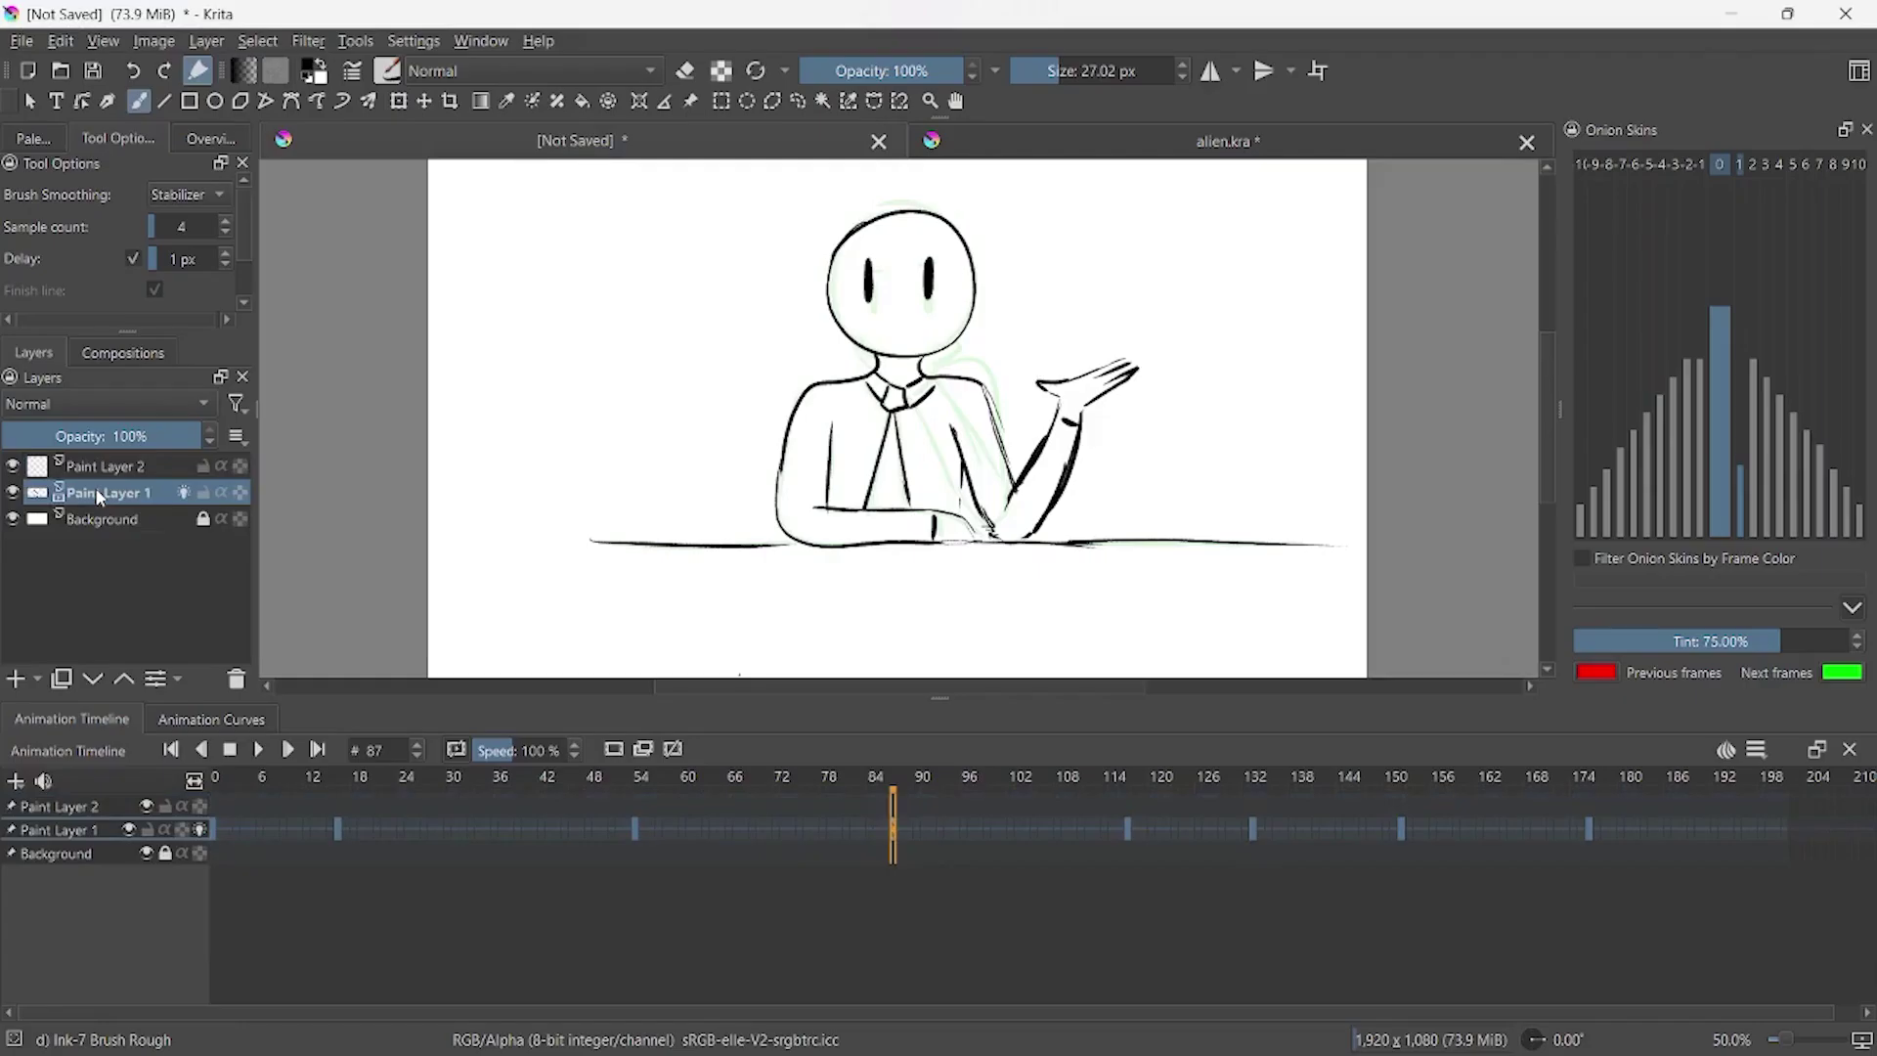
double_click(101, 492)
text(BASE PERSONAGEM)
click(117, 469)
double_click(91, 467)
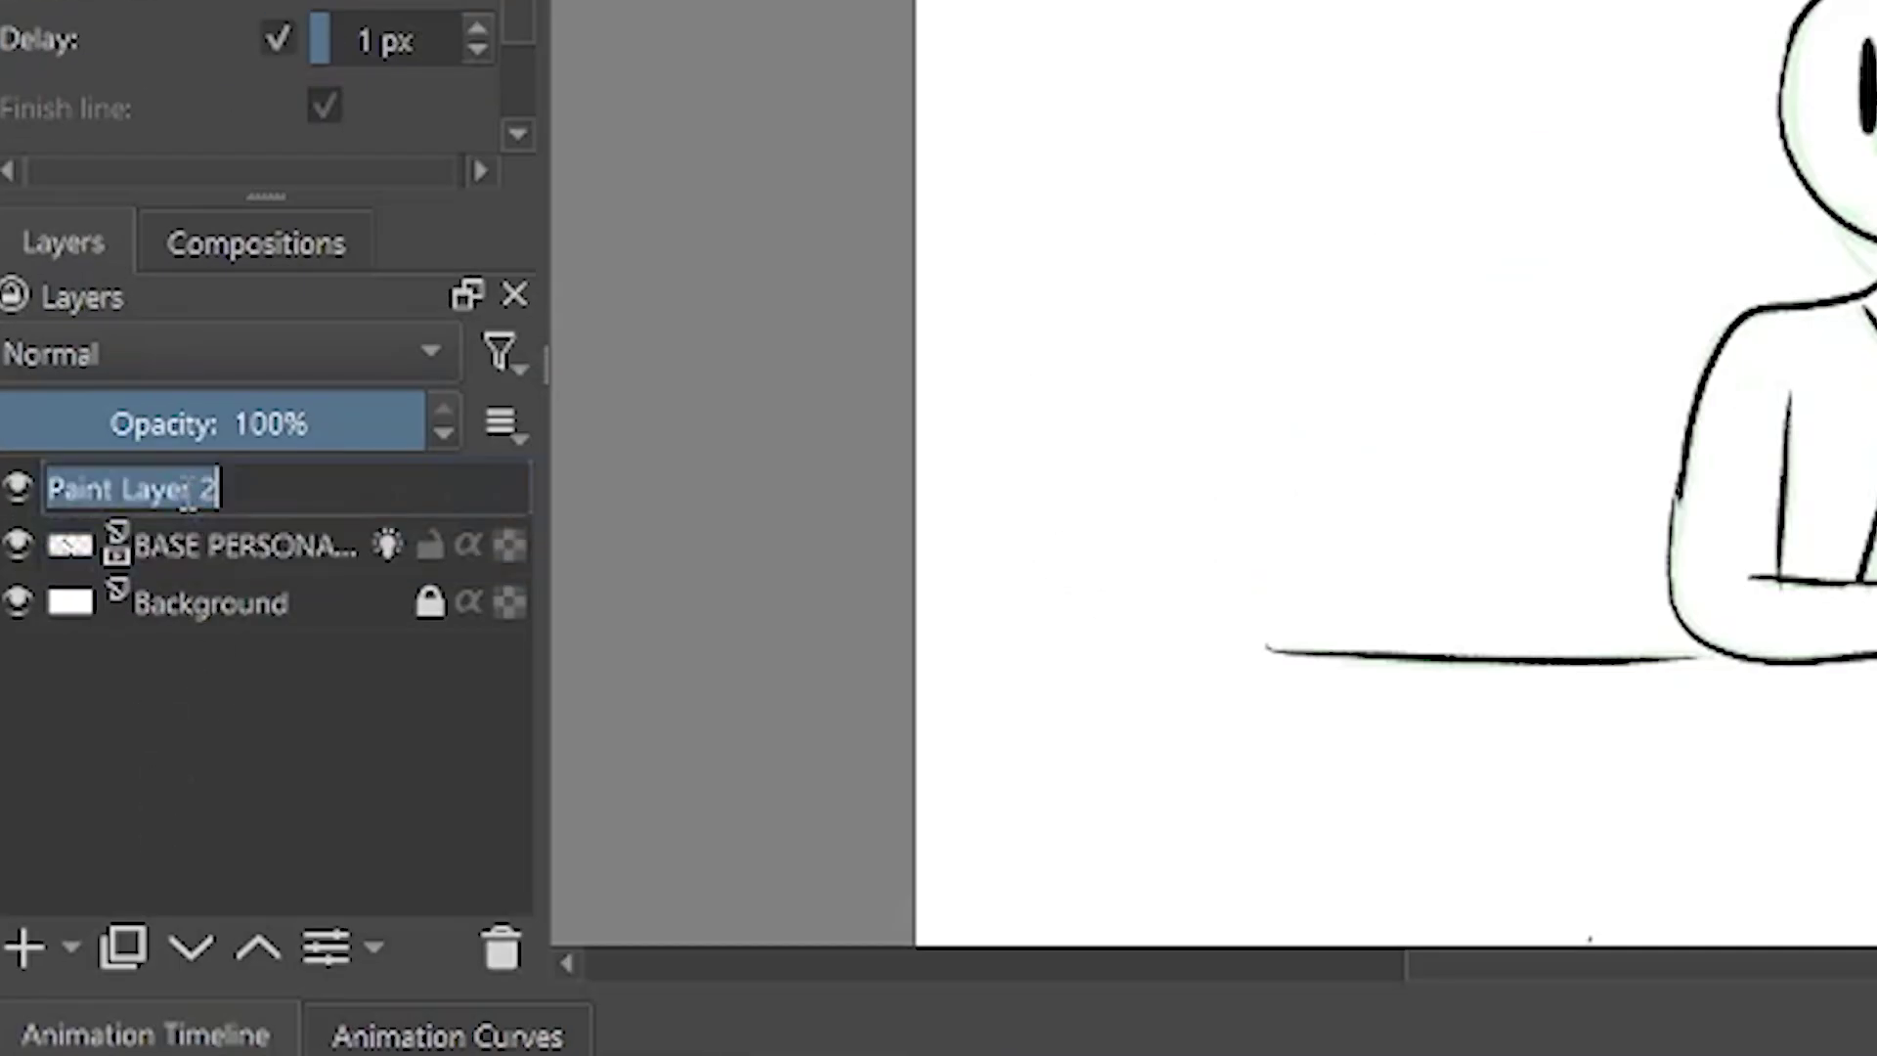
text(LIPSYNK)
key(Return)
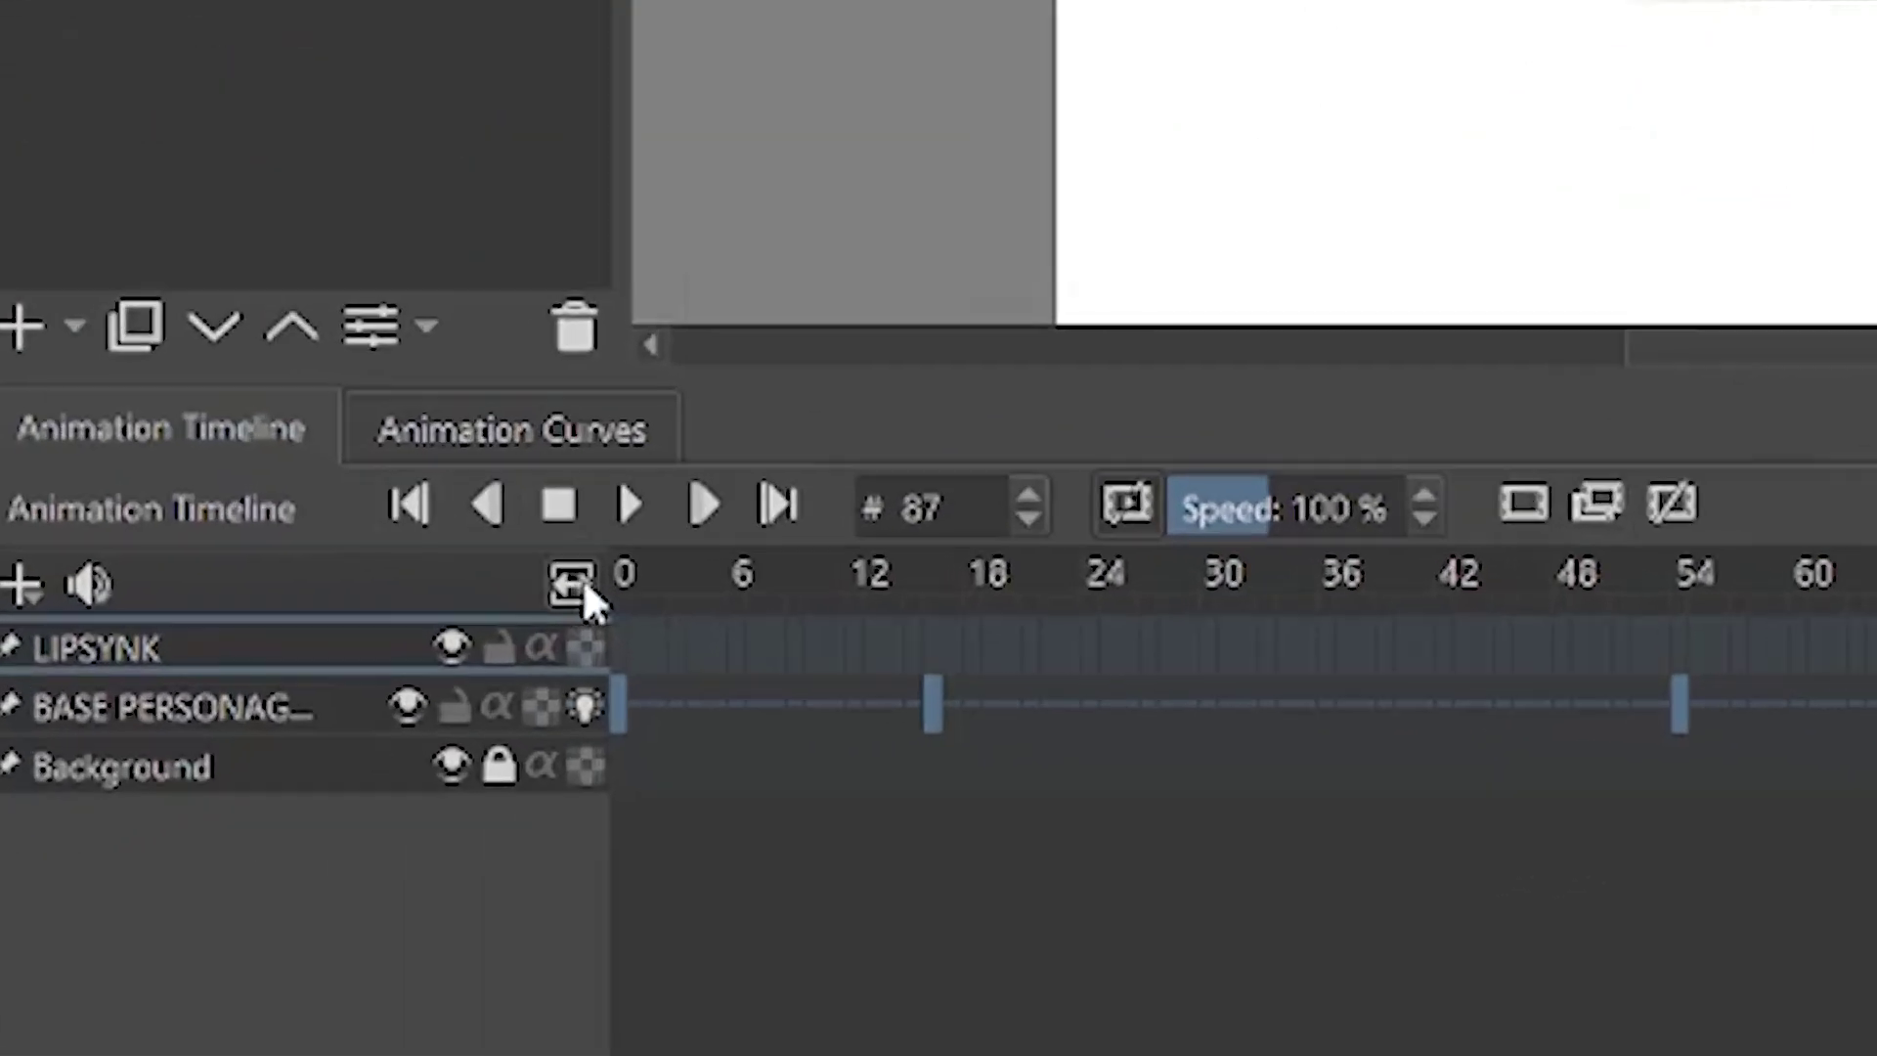
mouse_move(238, 788)
mouse_down()
mouse_move(371, 804)
mouse_move(253, 797)
mouse_up()
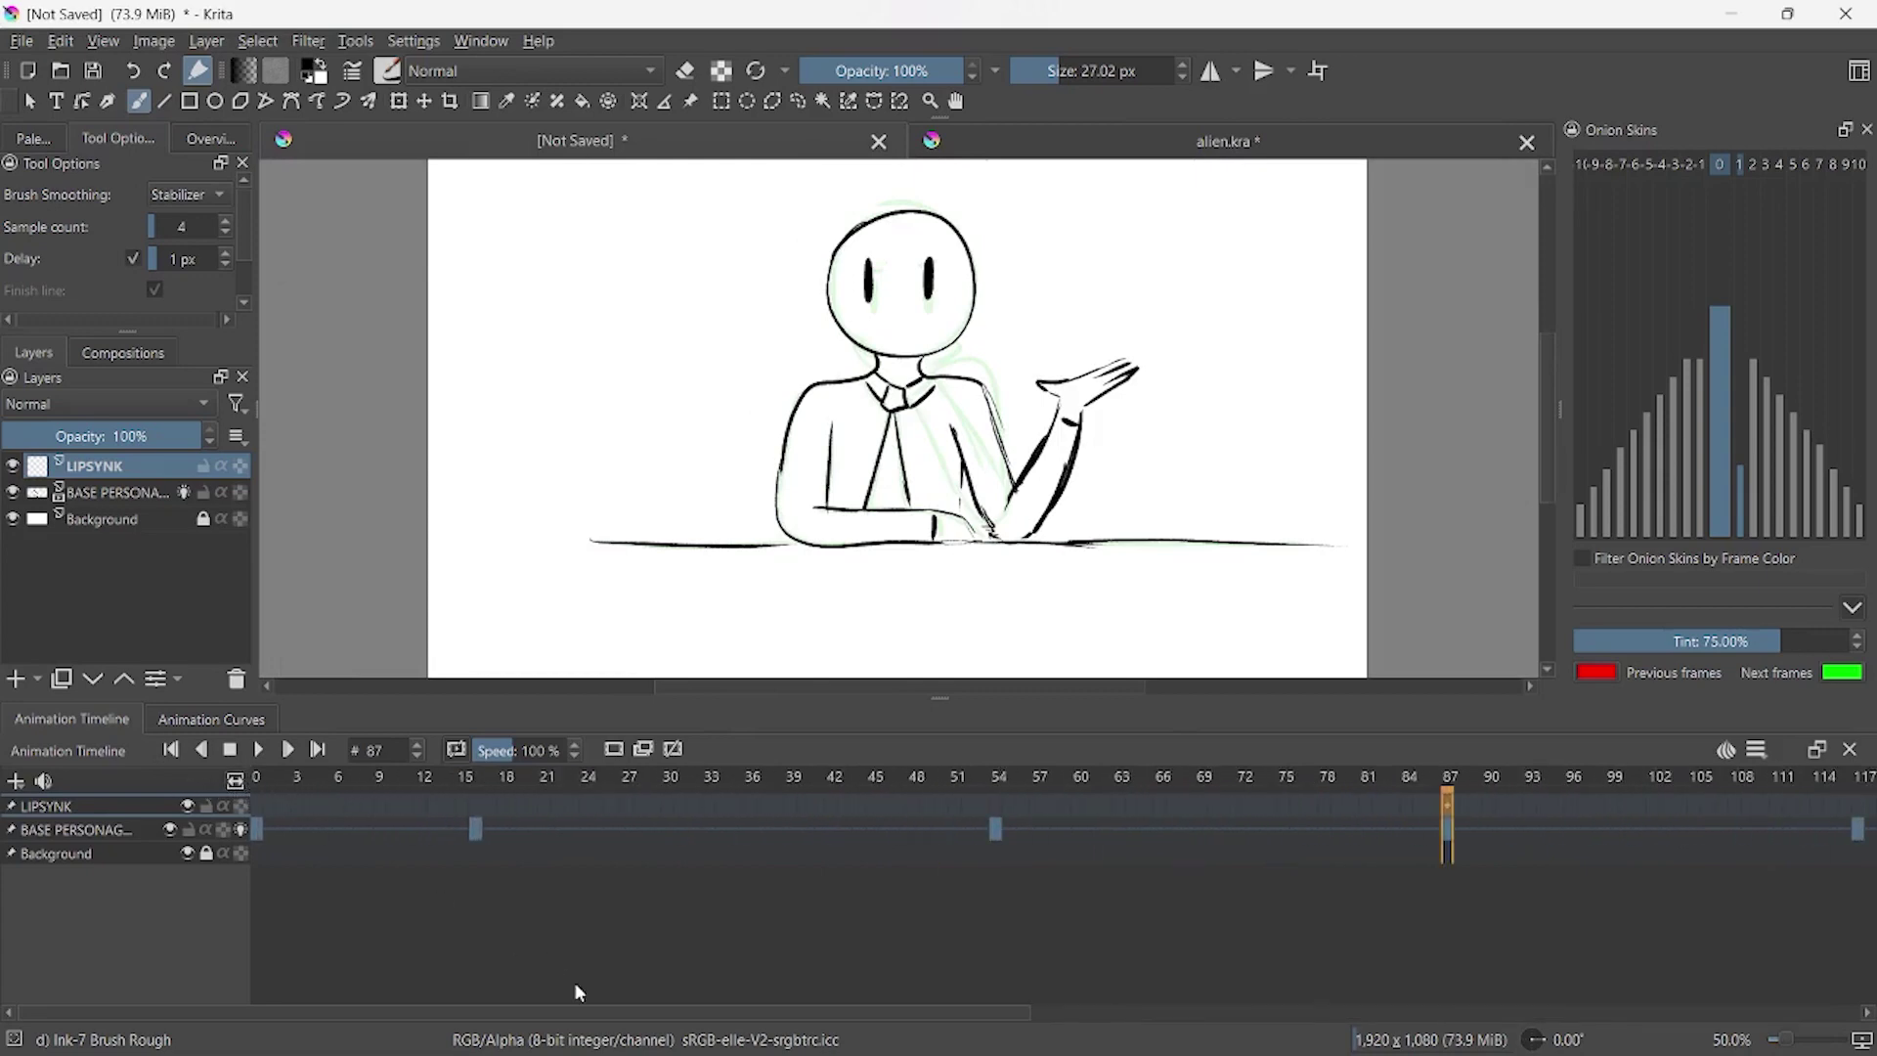
drag(605, 1012, 1195, 1013)
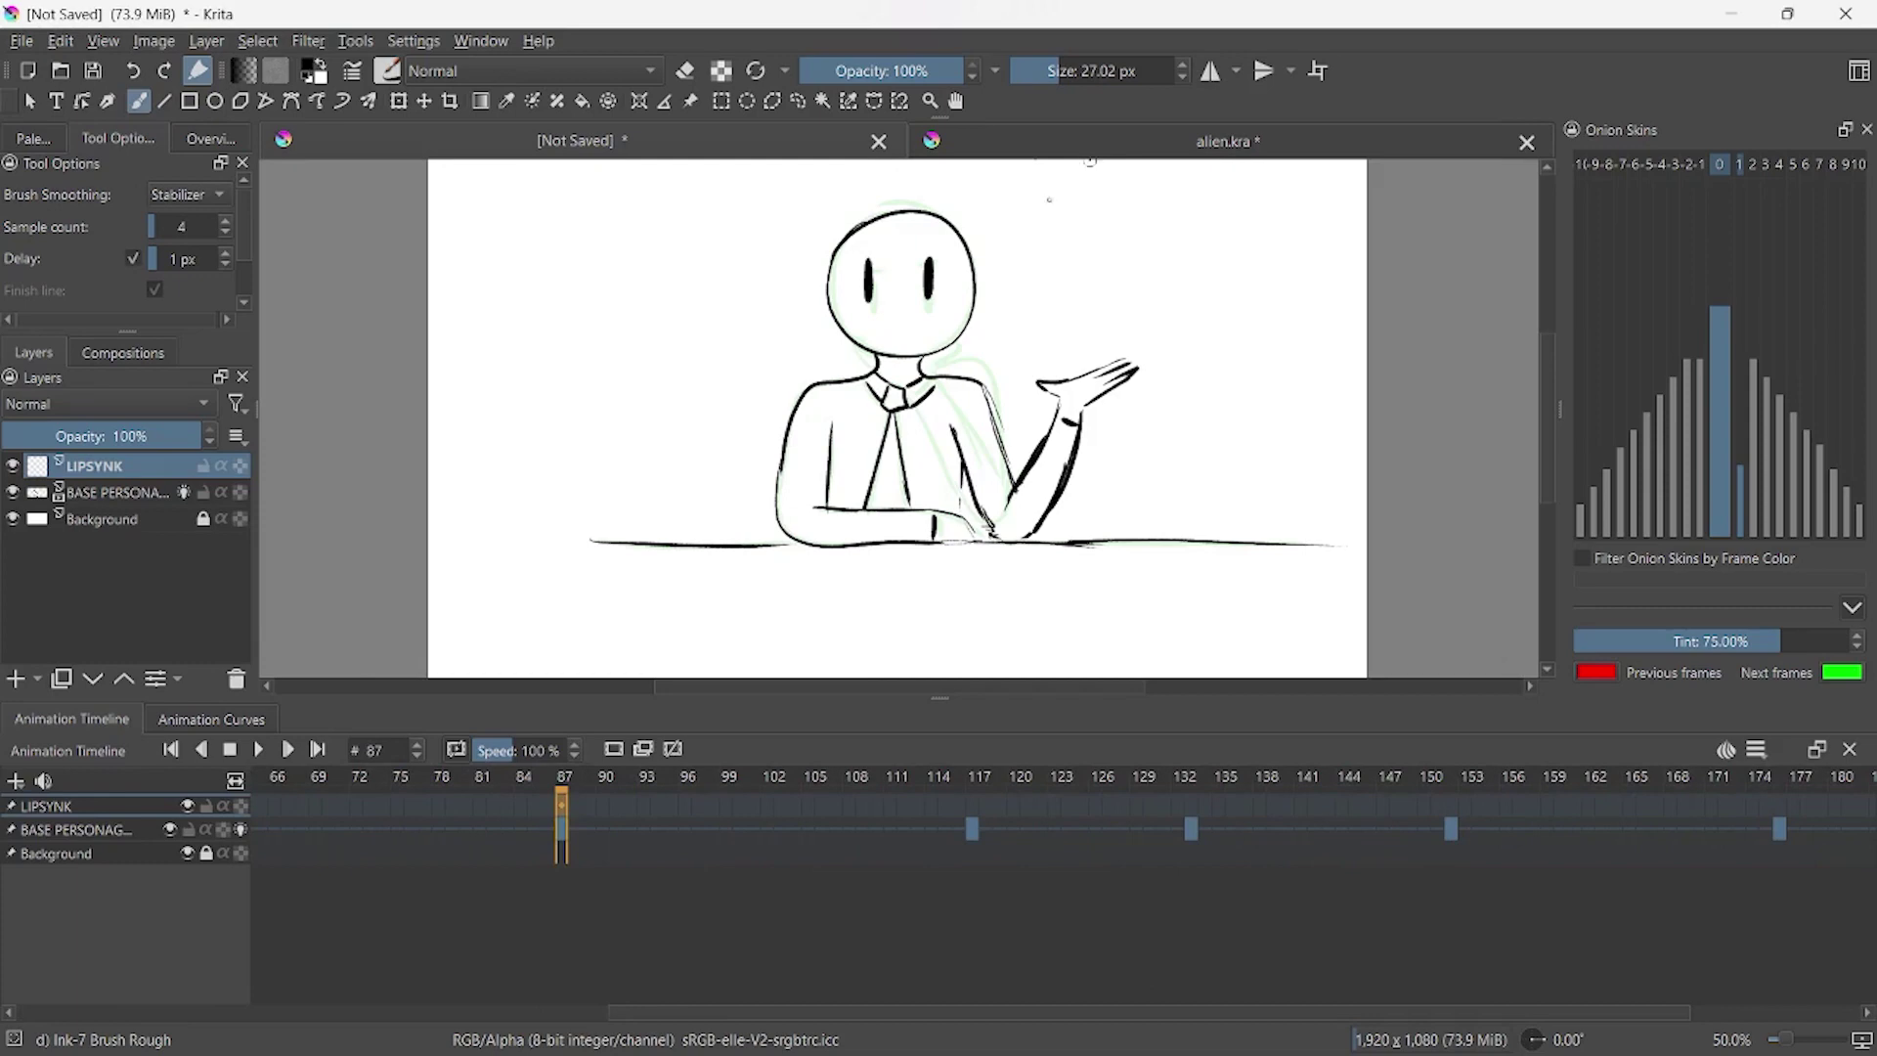
- Zoom in on the face, make the brush smaller and turn on LIPSYNK onion skins
scroll(946, 290, up, 2)
scroll(1027, 342, up, 1)
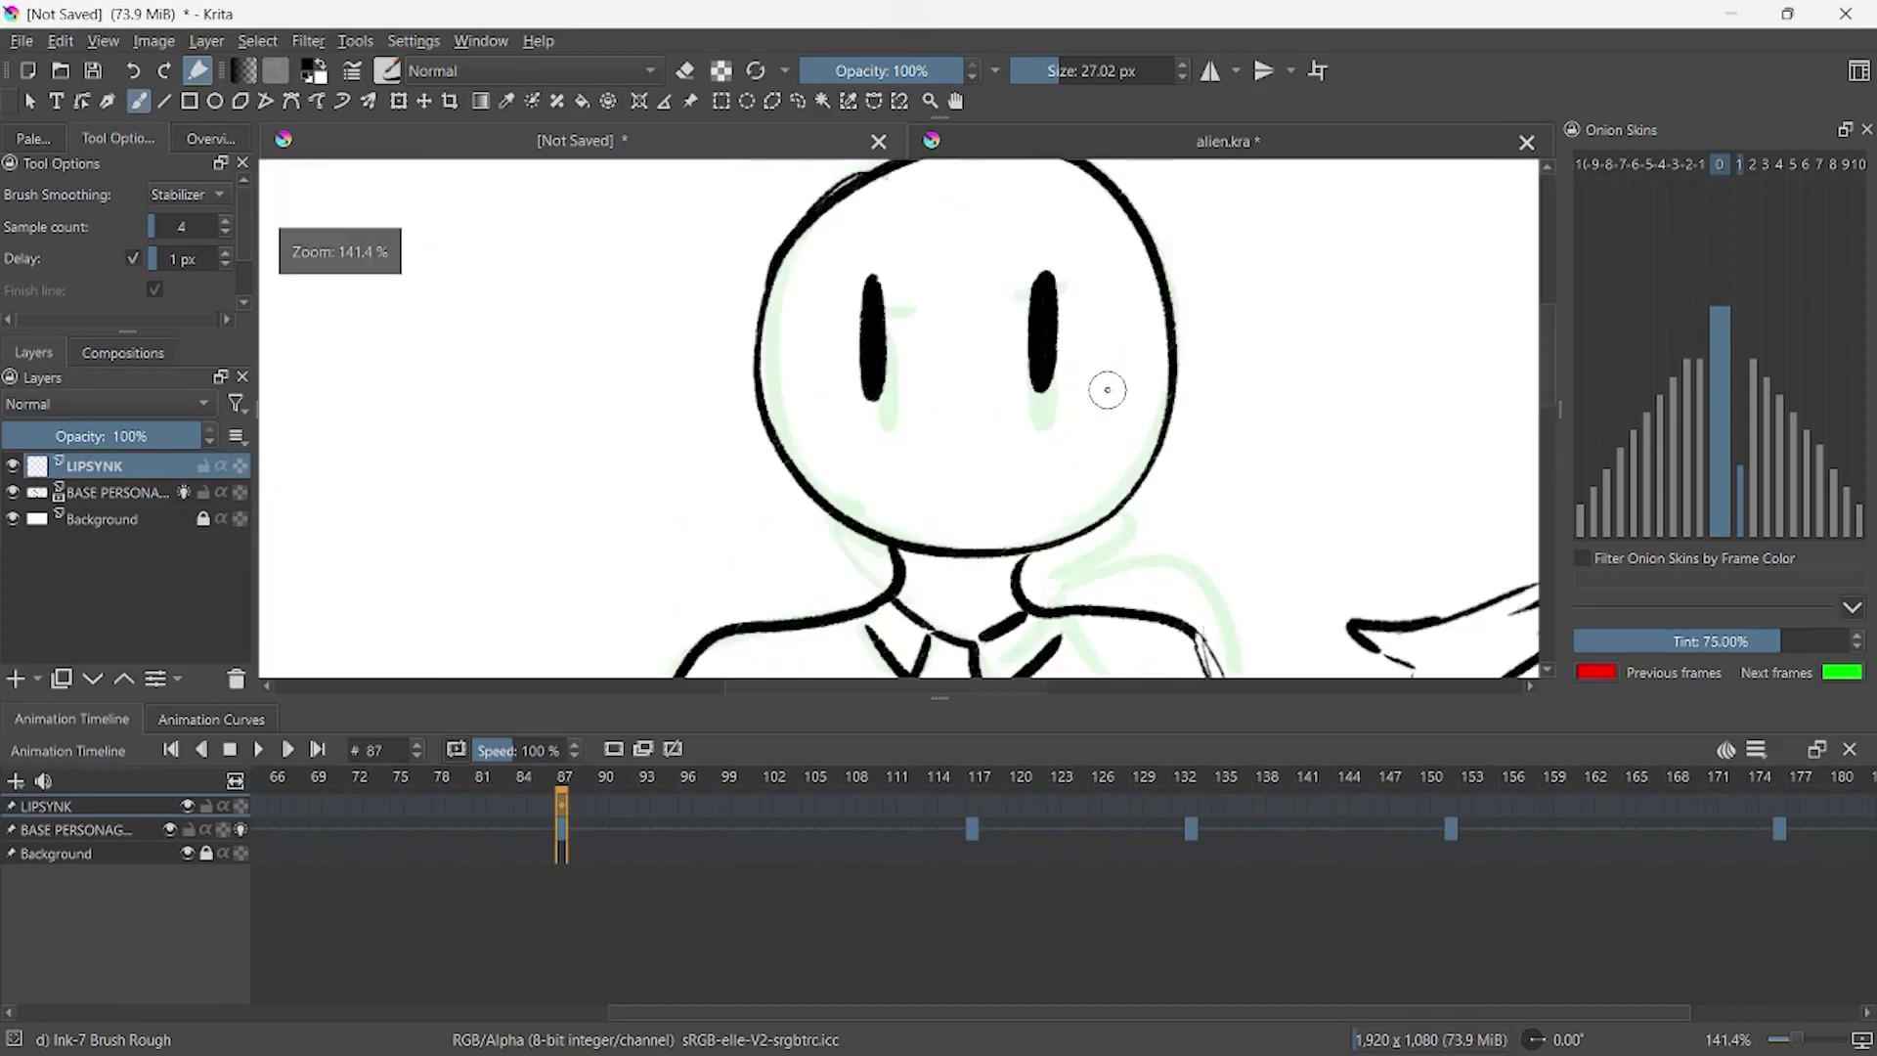
drag(1107, 390, 1027, 351)
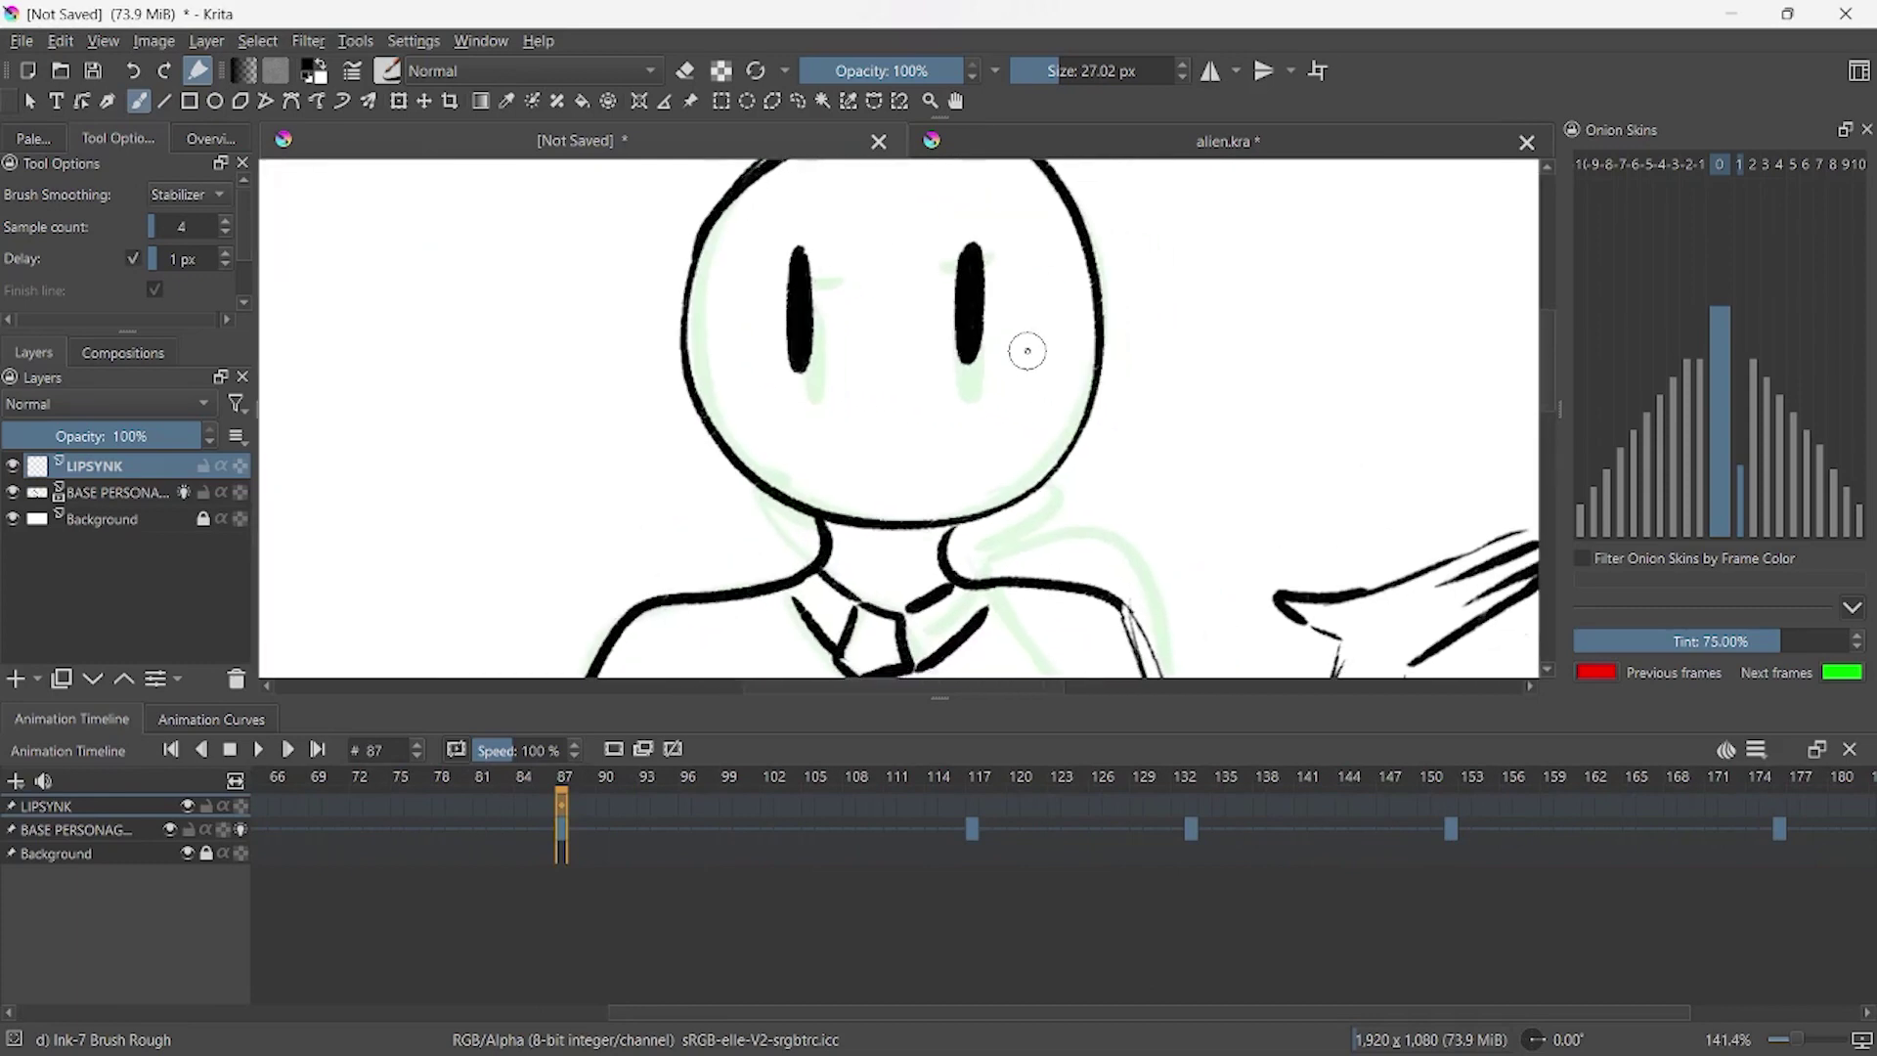
key(bracketleft)
key(bracketleft)
key(bracketleft)
key(F7)
- Draw a D-shaped open smiling mouth below the eyes at frame 87, undoing stray strokes
key(space)
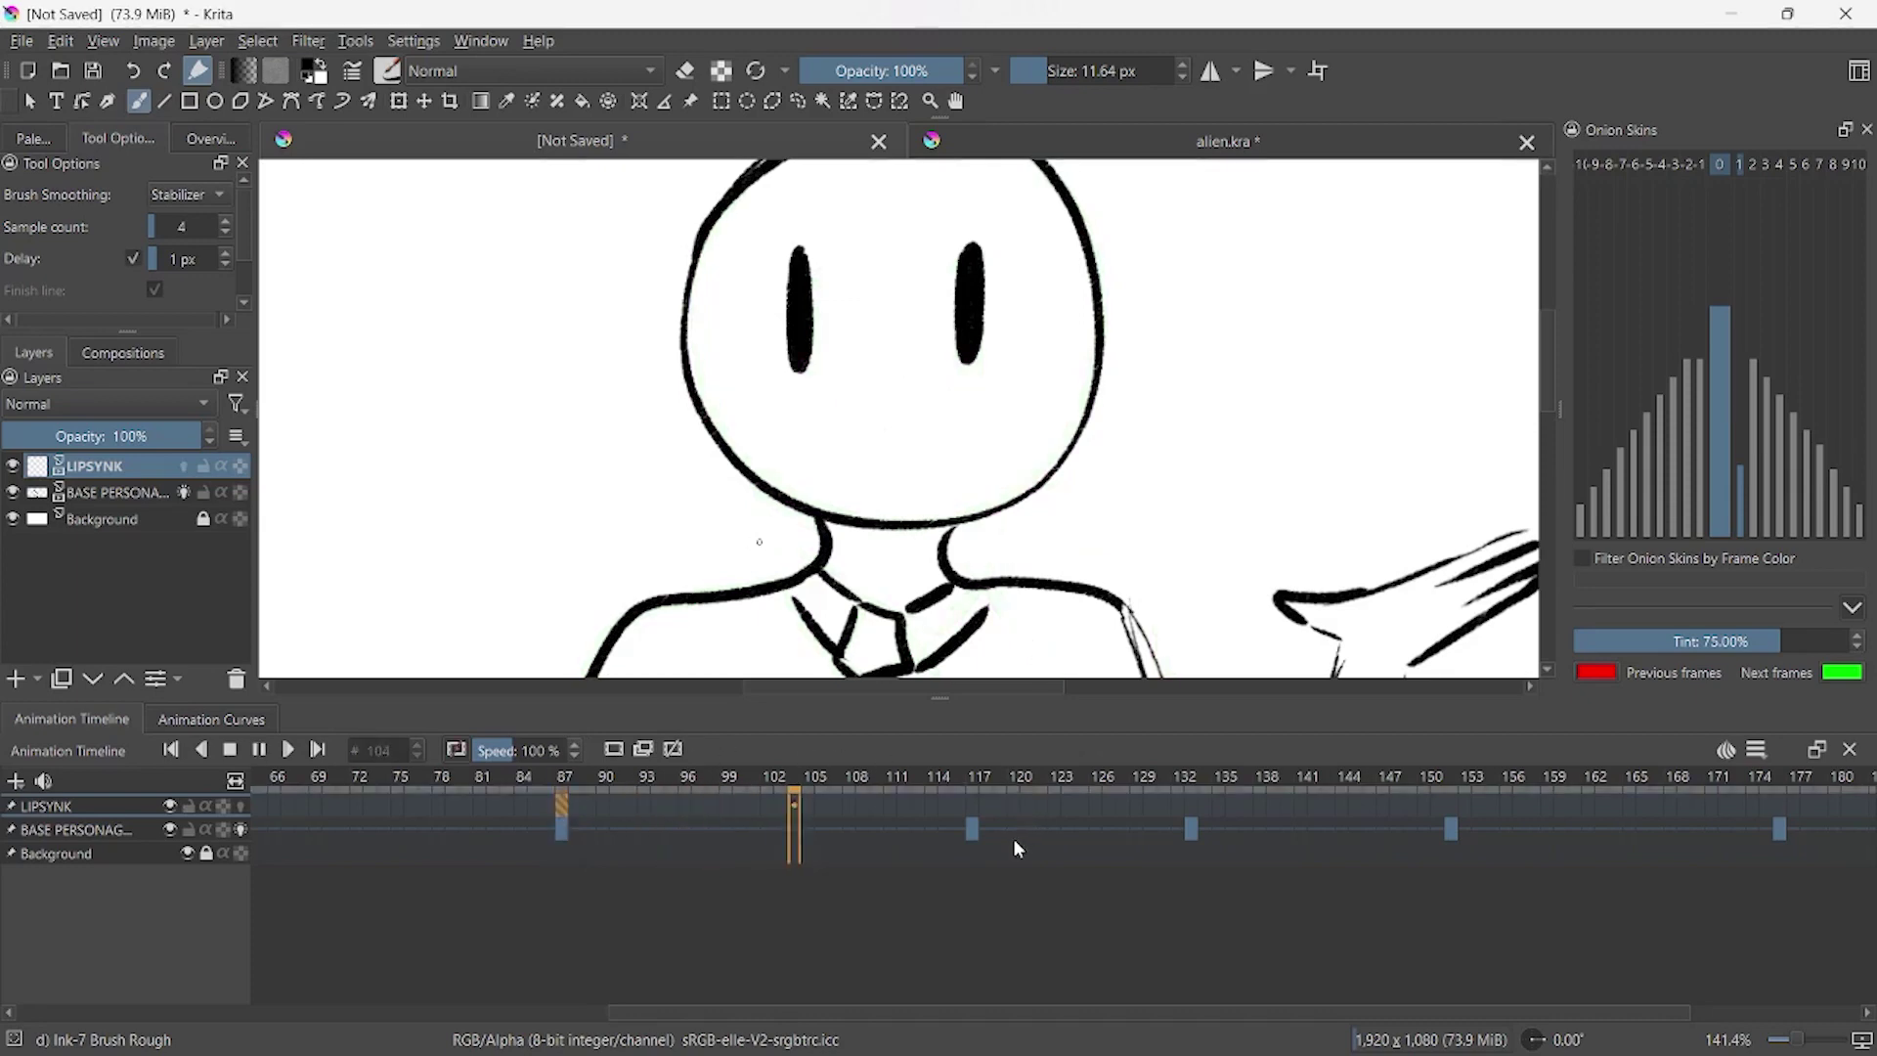
key(space)
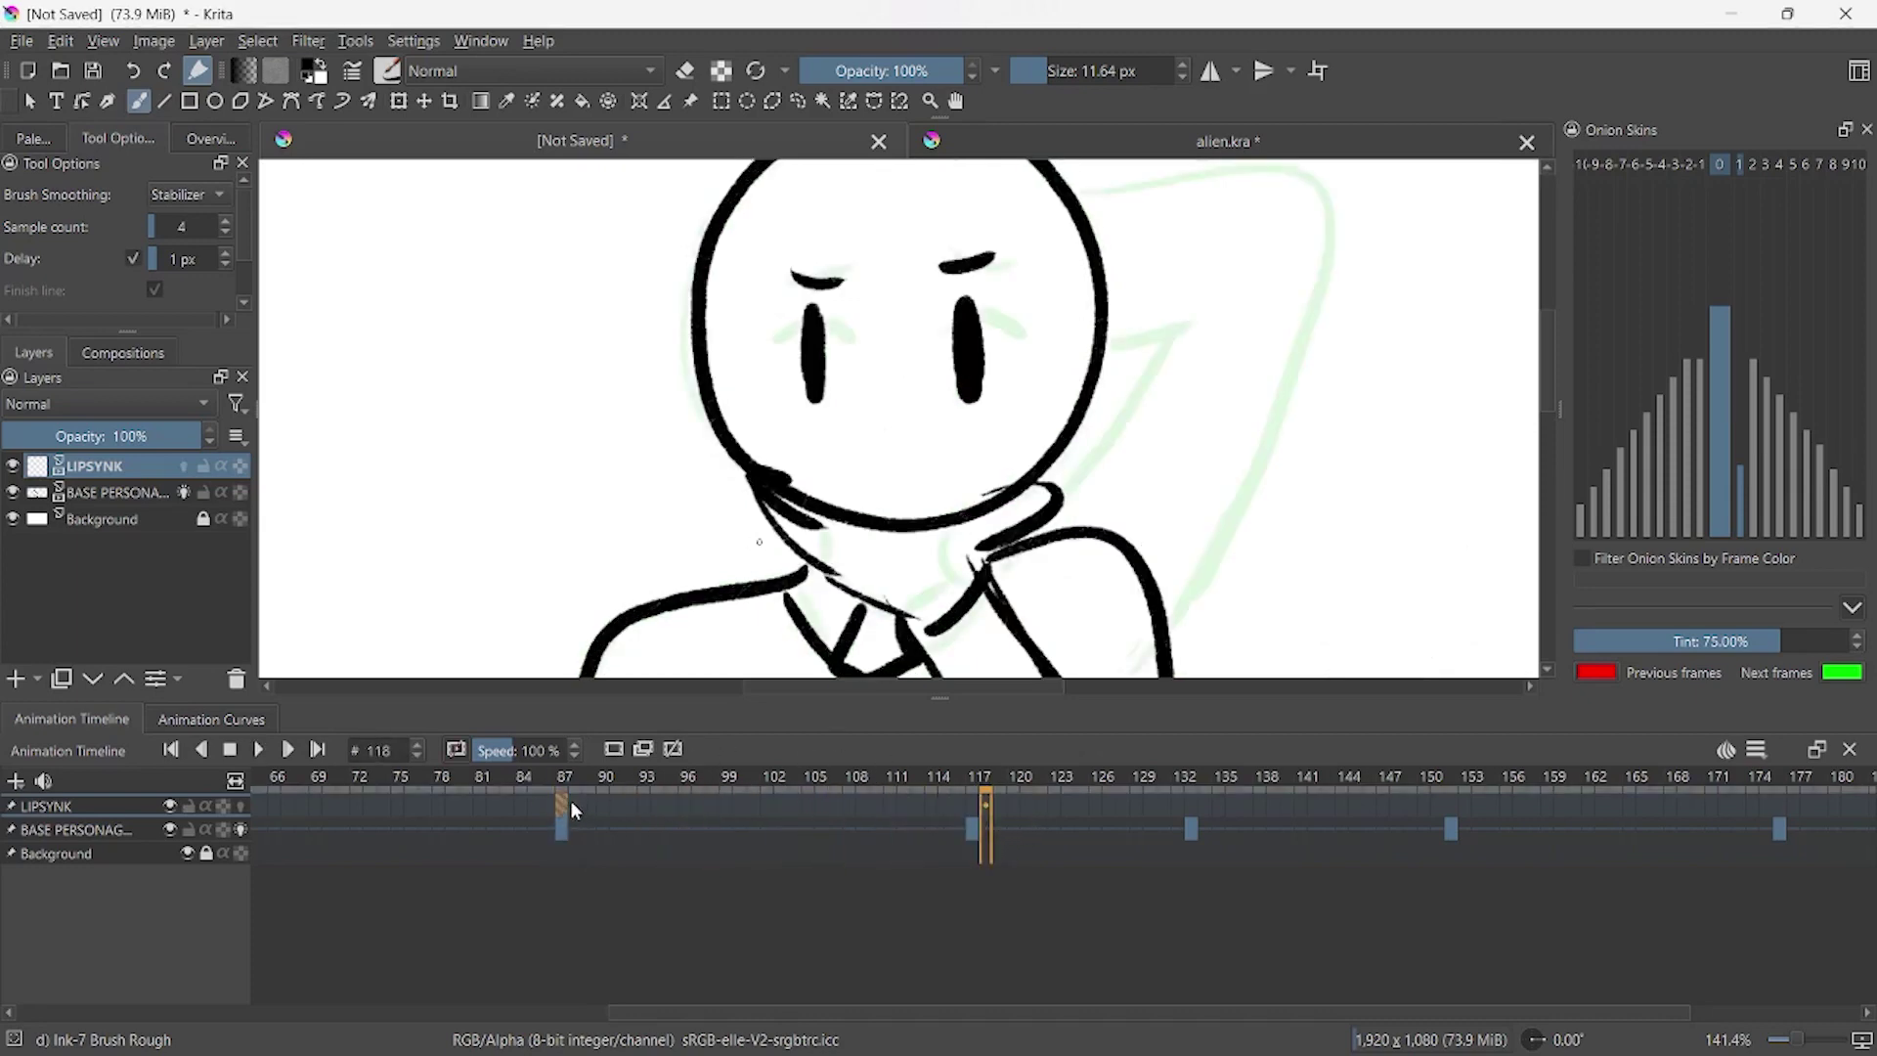
click(574, 813)
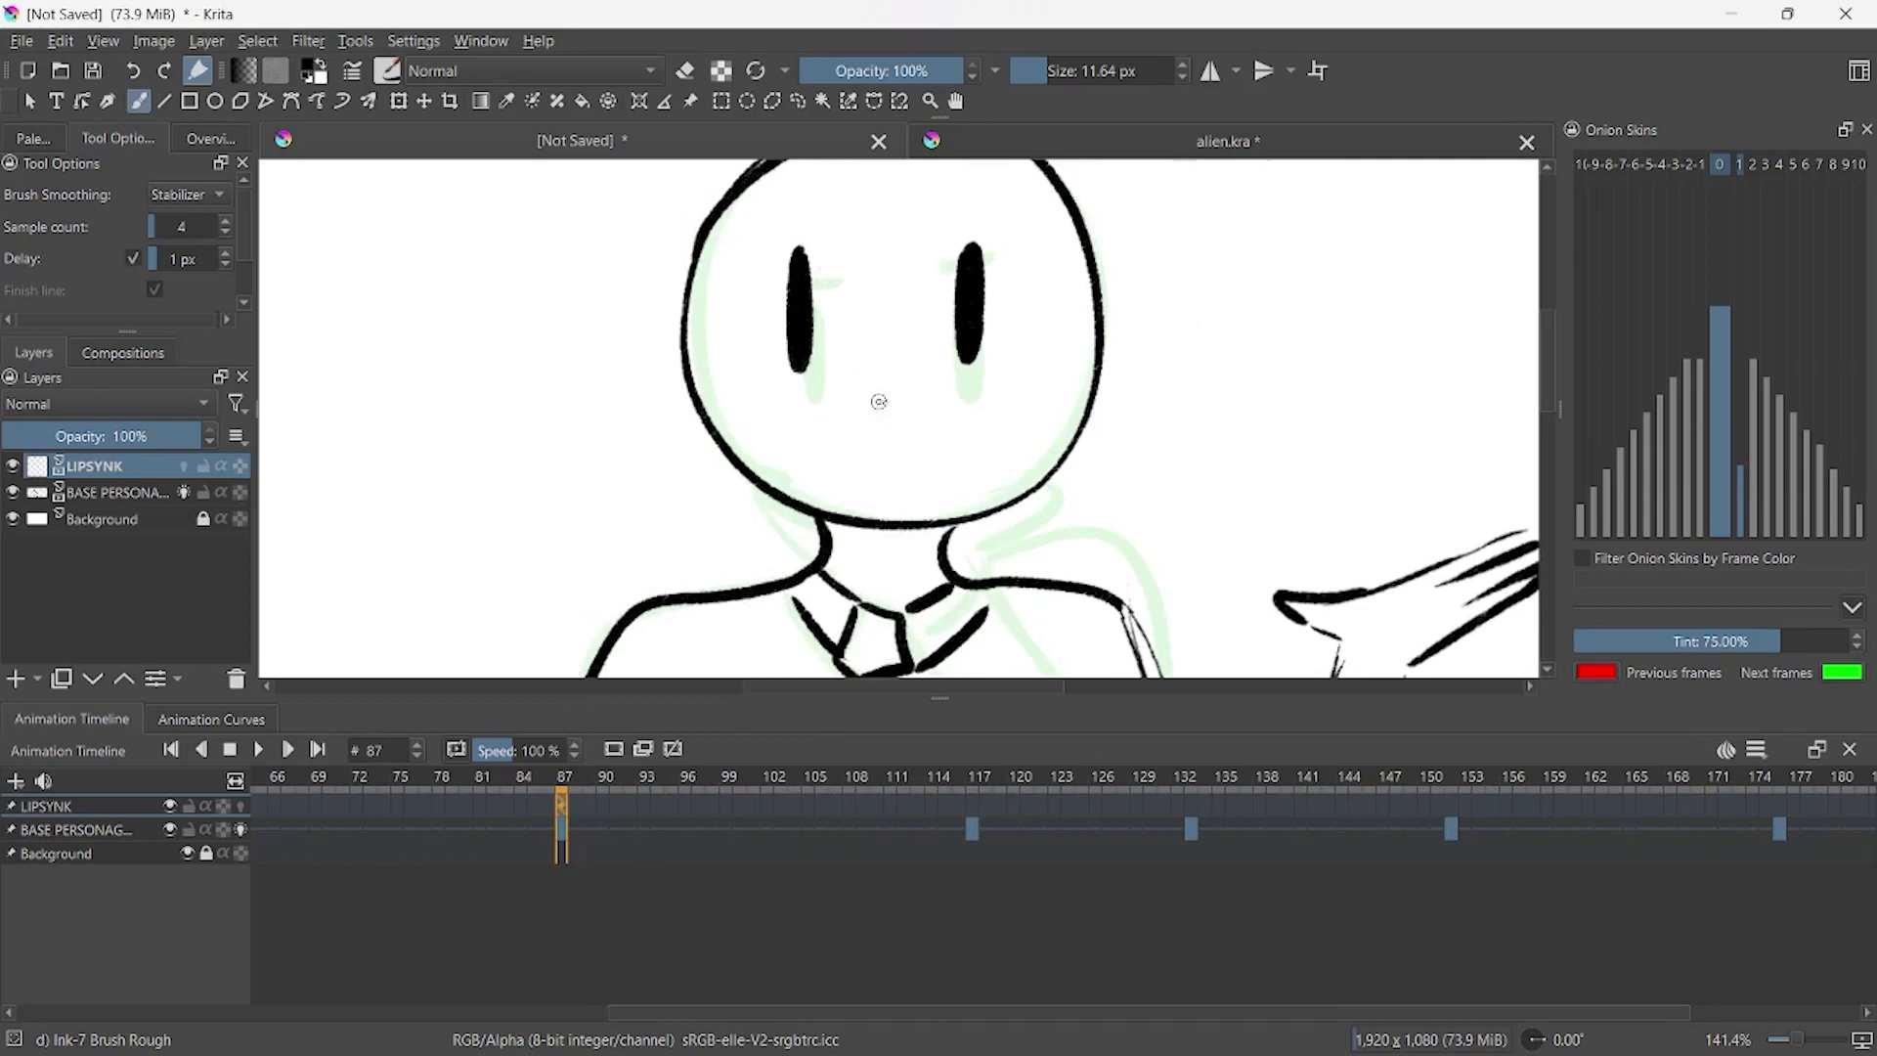
drag(850, 401, 937, 412)
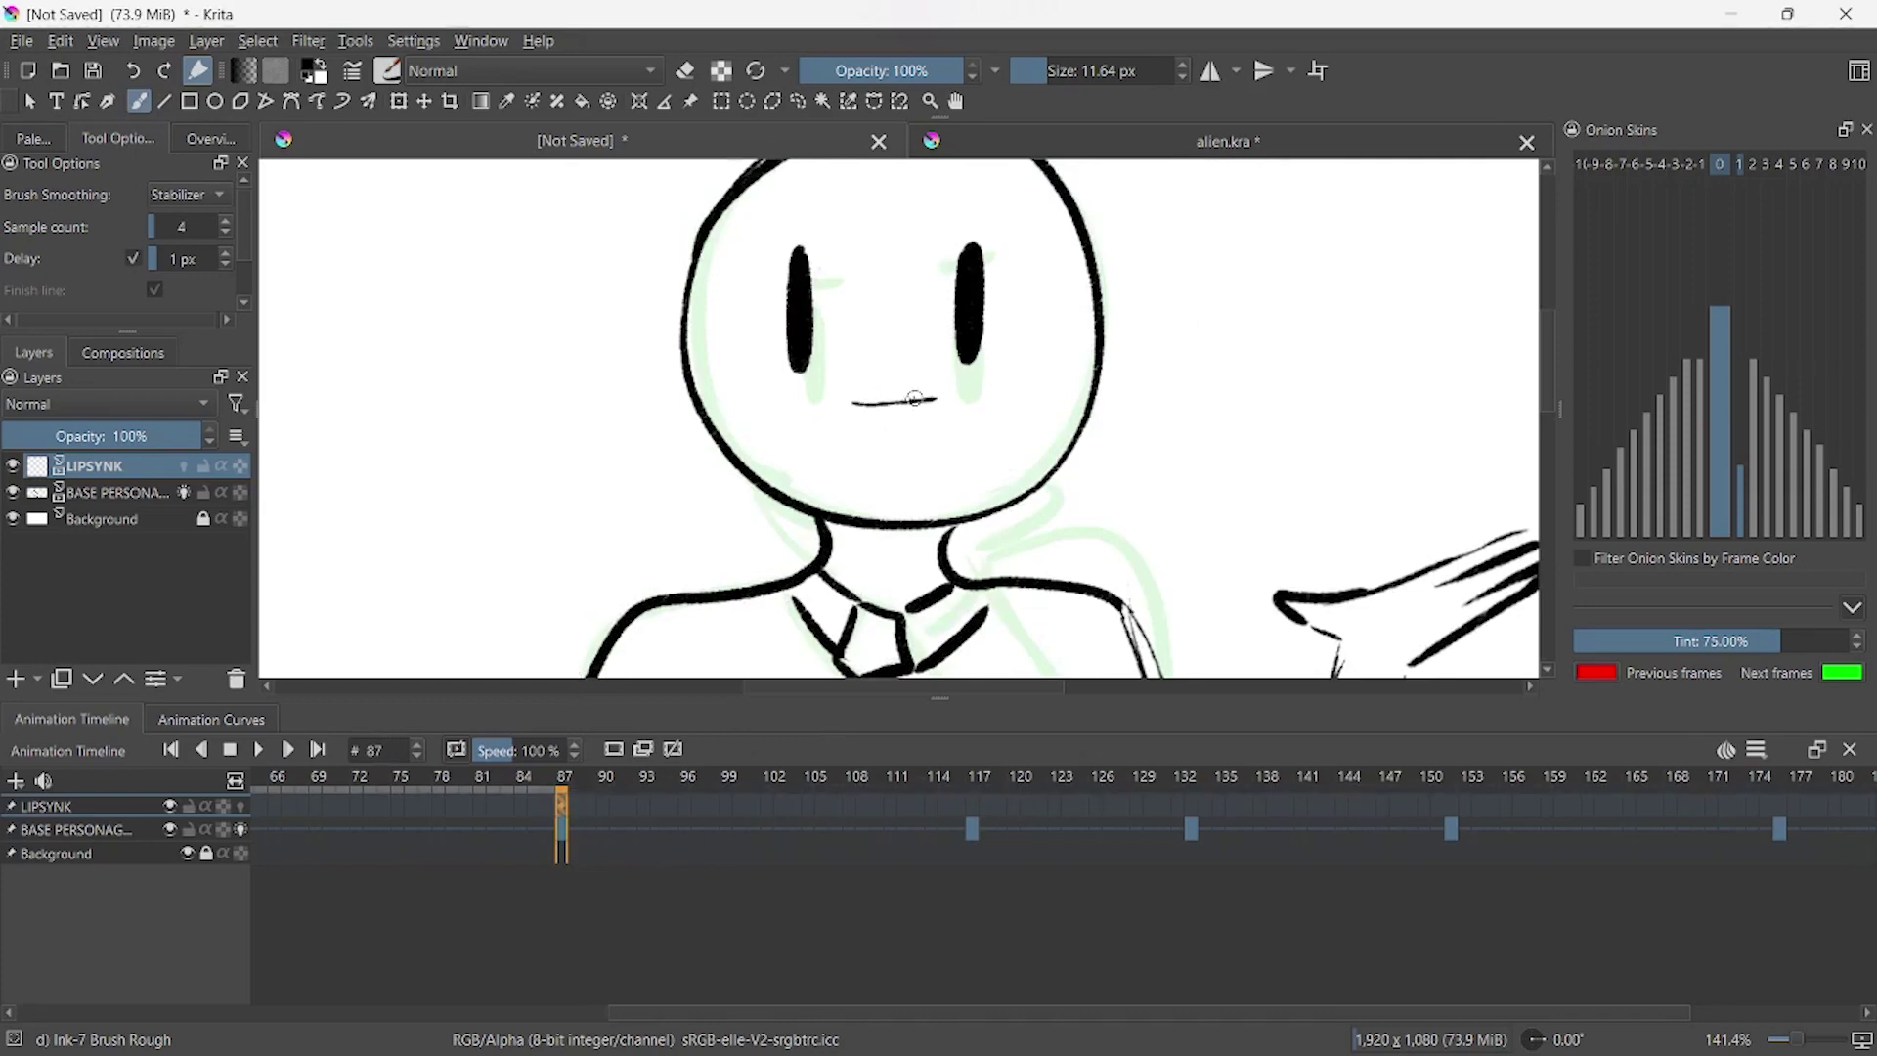
key(ctrl+z)
key(ctrl+z)
key(ctrl+z)
key(ctrl+shift+z)
key(ctrl+z)
key(ctrl+shift+z)
mouse_move(832, 400)
mouse_down()
mouse_move(897, 456)
mouse_move(946, 406)
mouse_up()
key(ctrl+z)
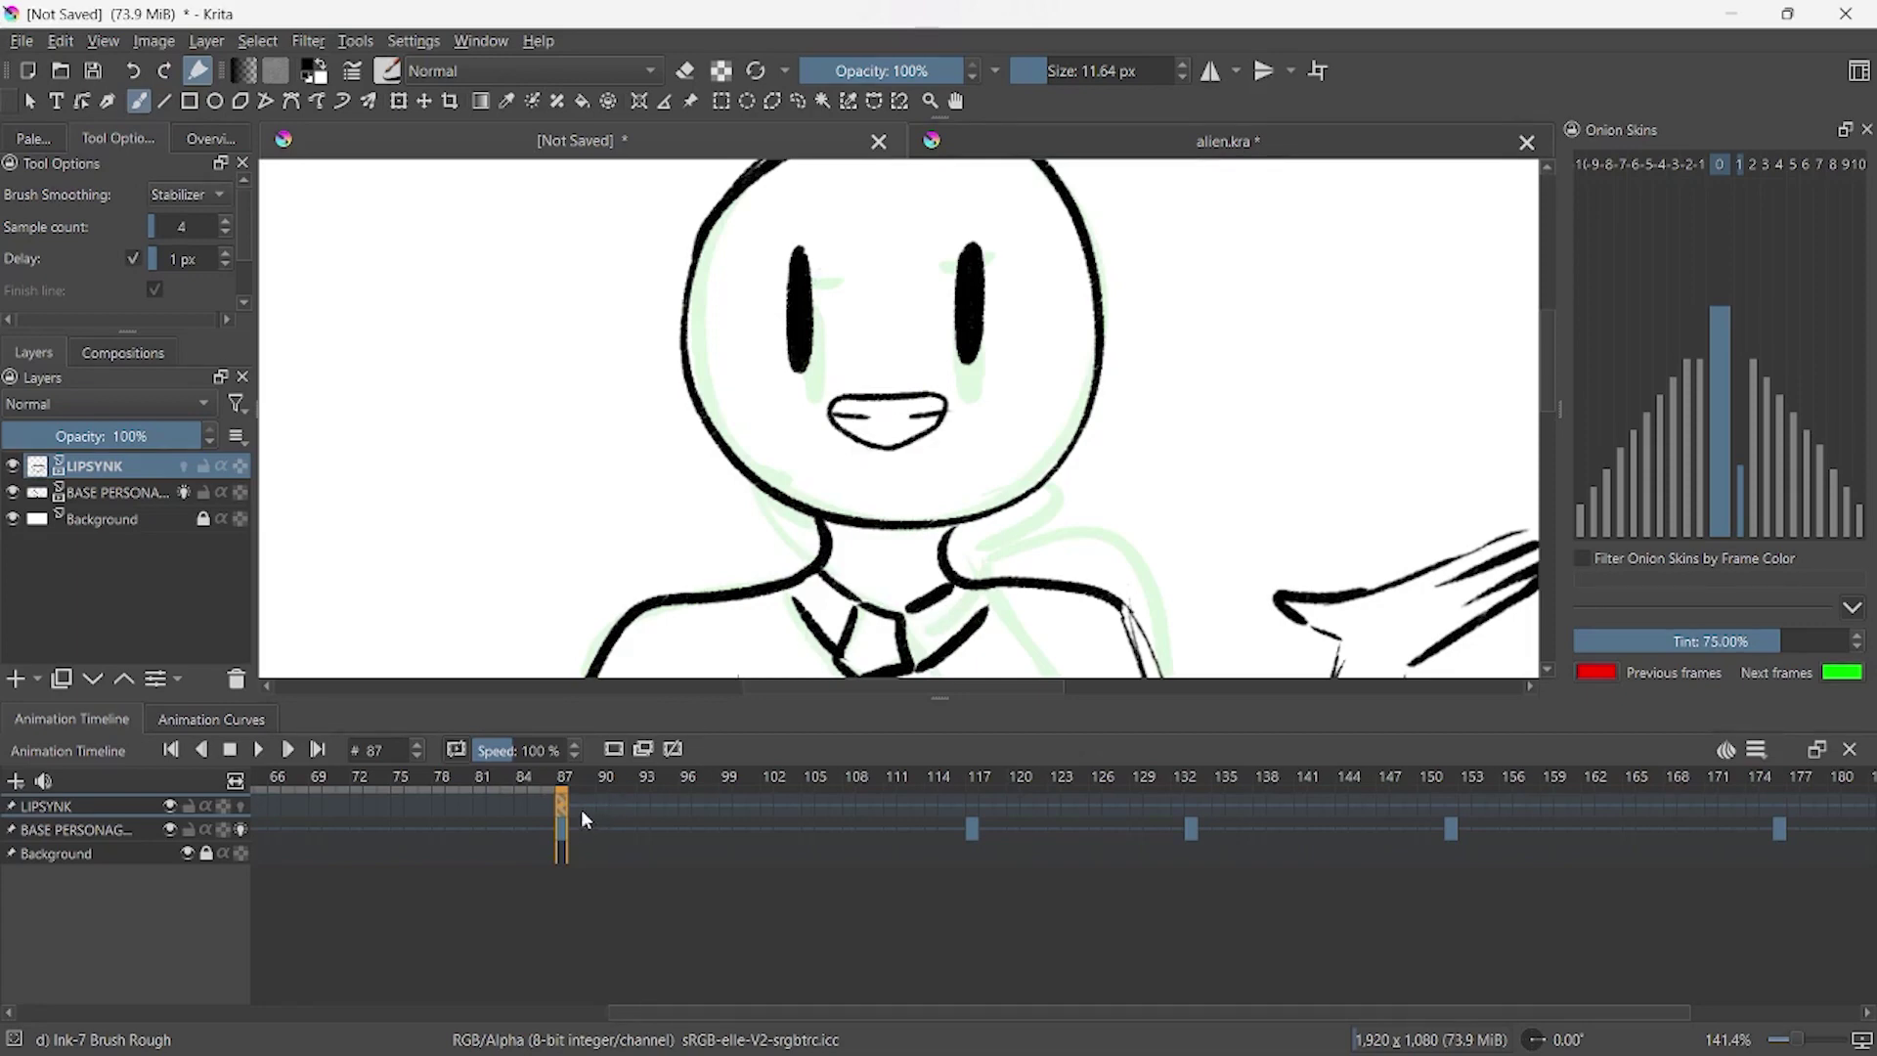
key(space)
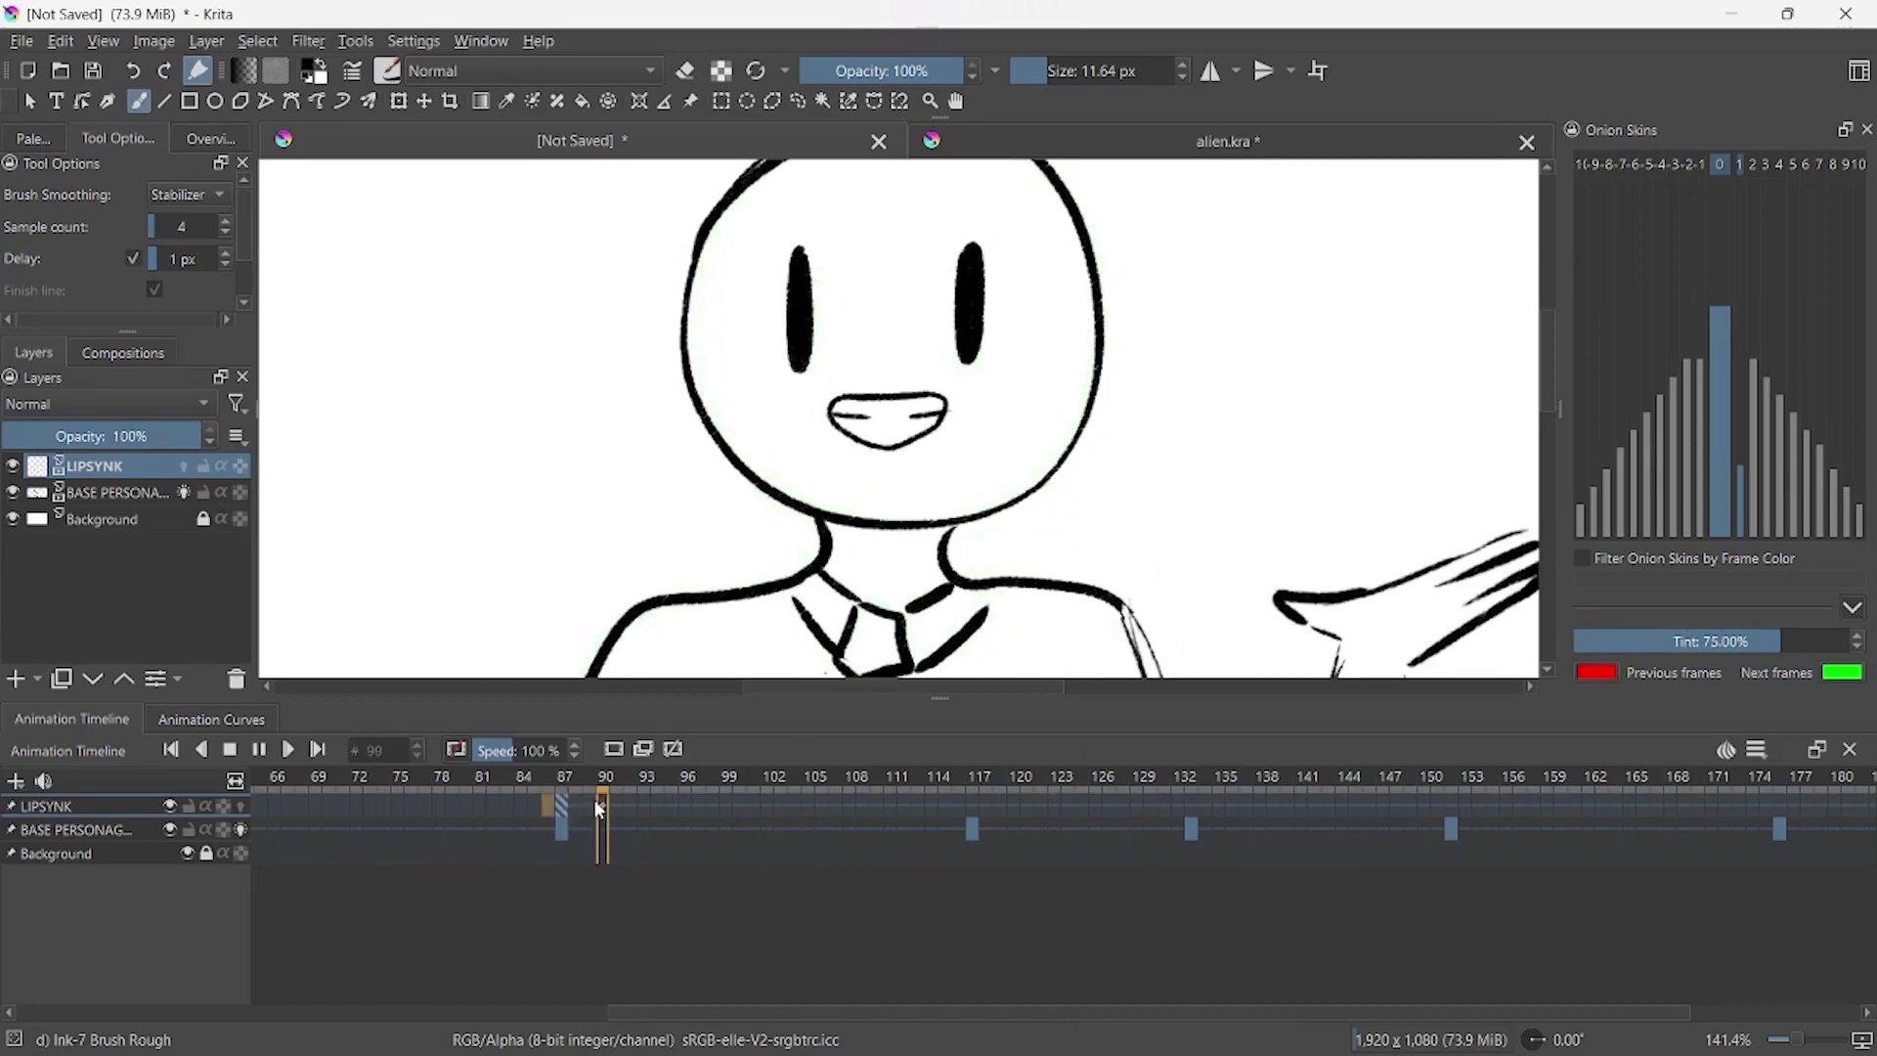
- Stop playback and return to the mouth keyframe at frame 87 with ink drawing active
key(space)
click(576, 807)
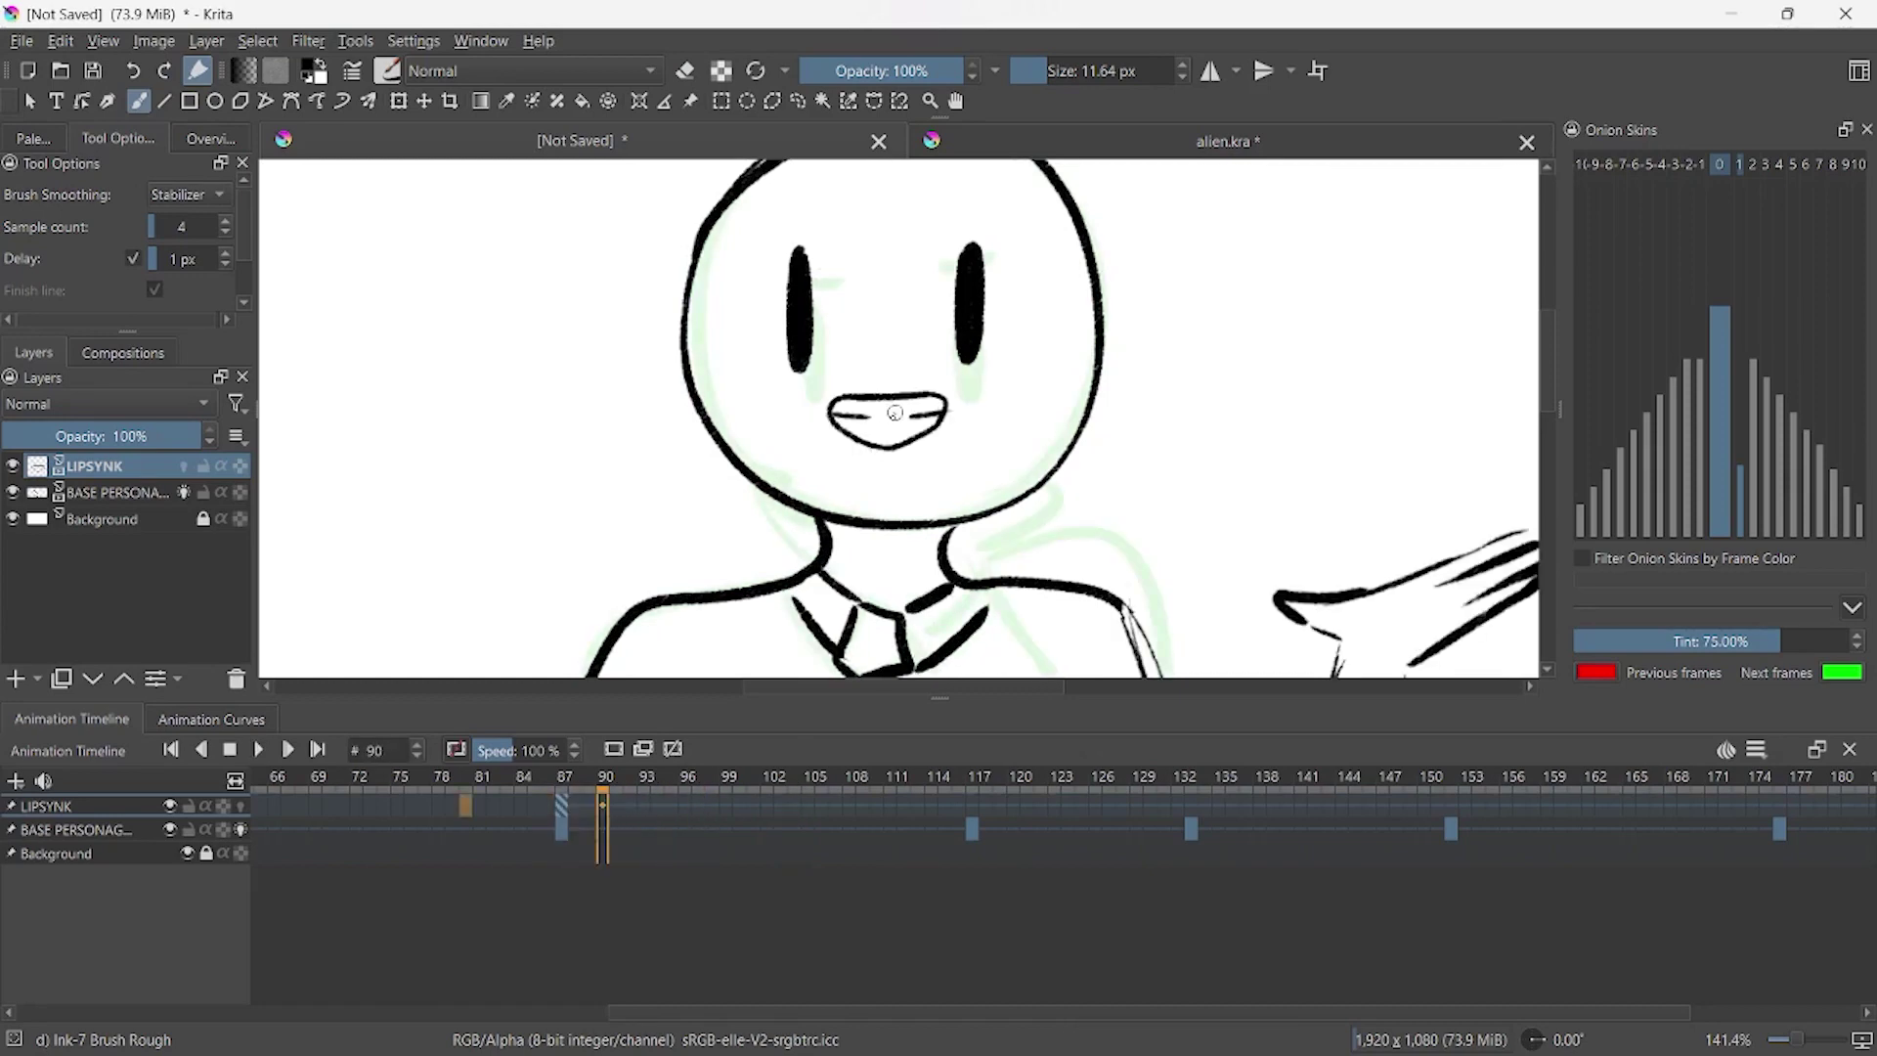
key(Left)
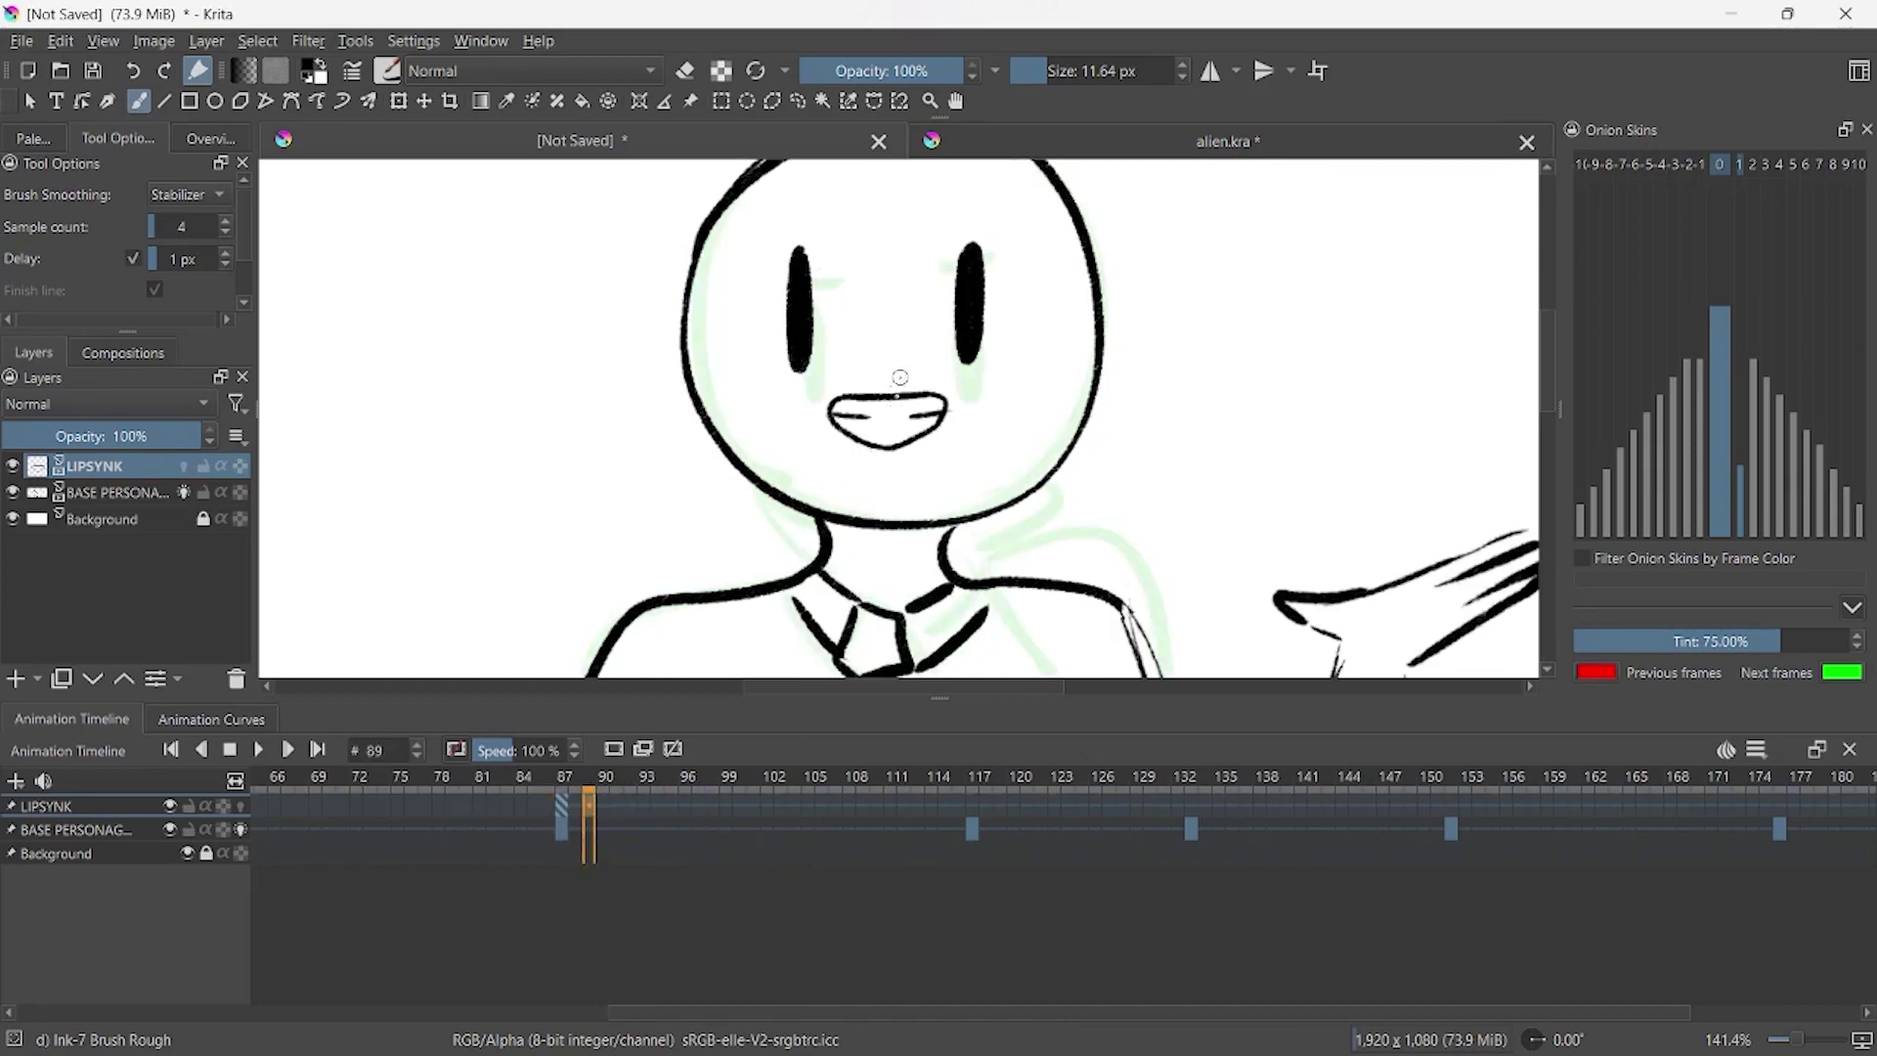
key(e)
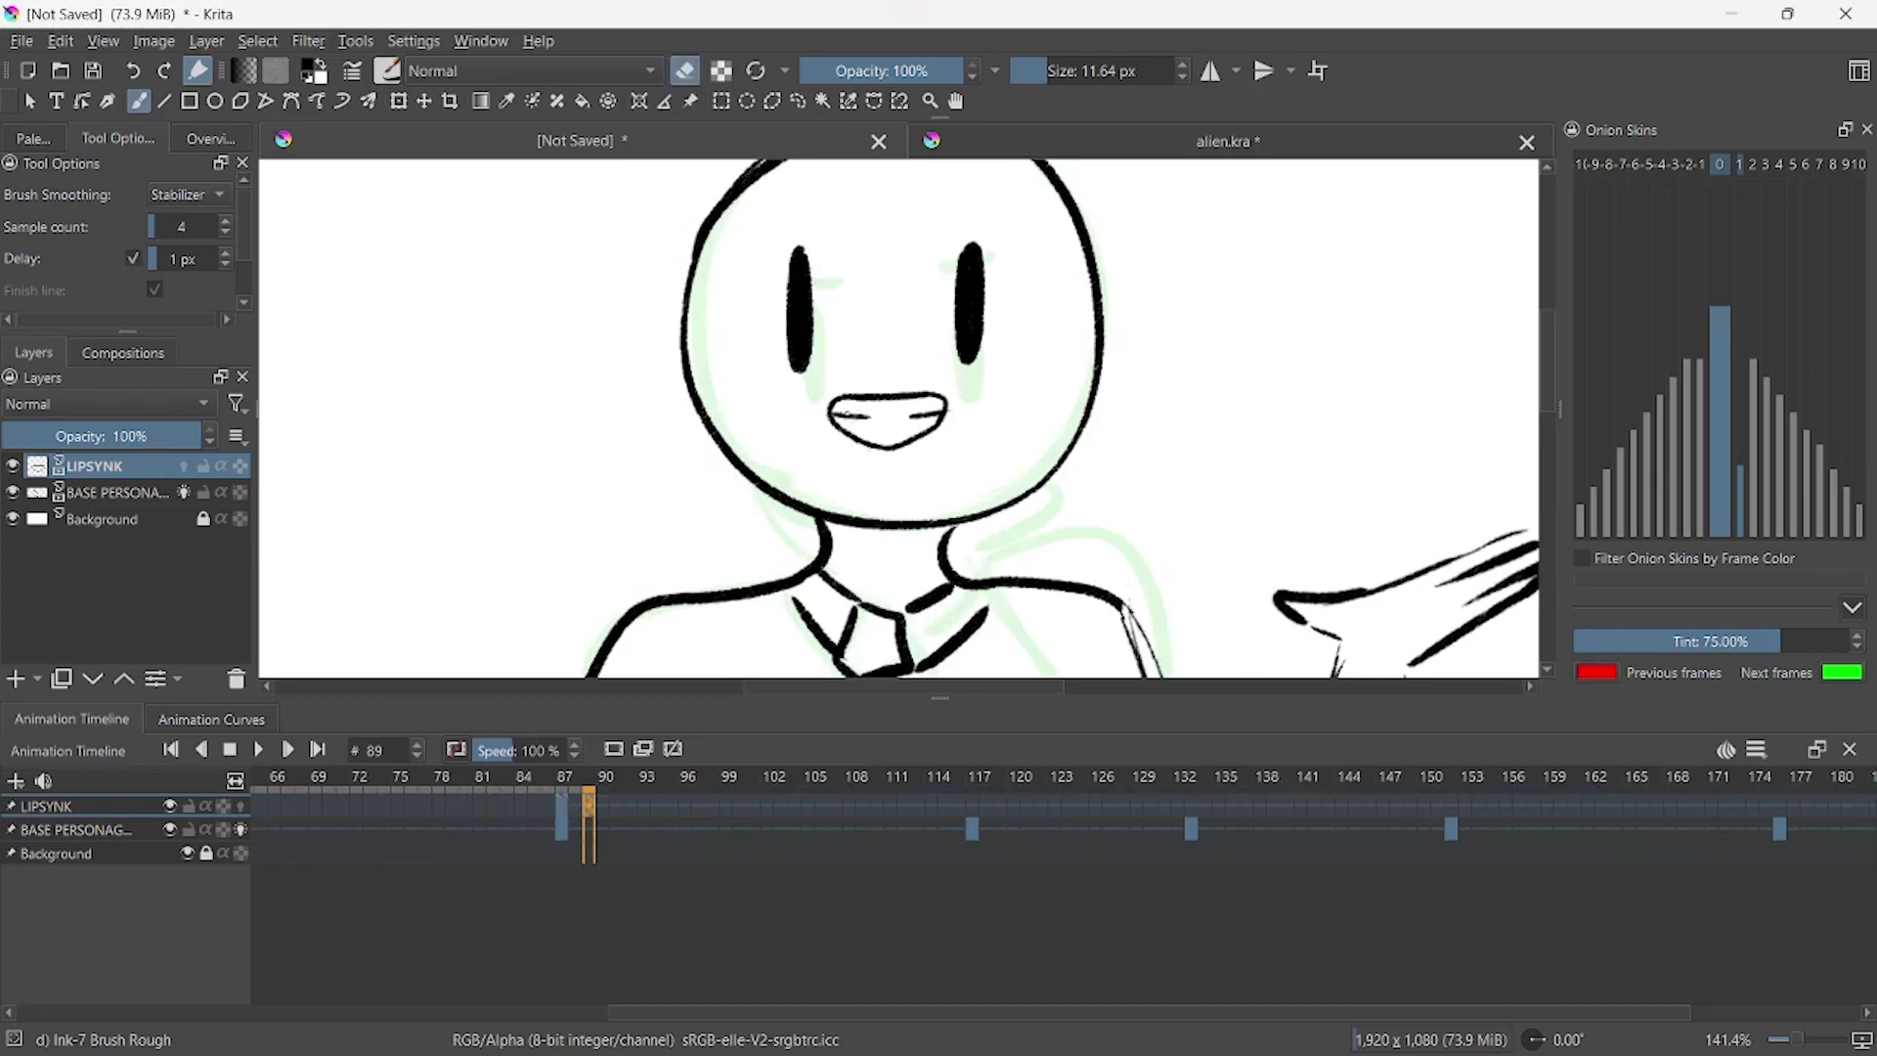
key(Left)
key(Left)
key(e)
- Draw a teeth line across the grinning mouth, erasing and redrawing it along the top
drag(848, 437, 914, 434)
key(e)
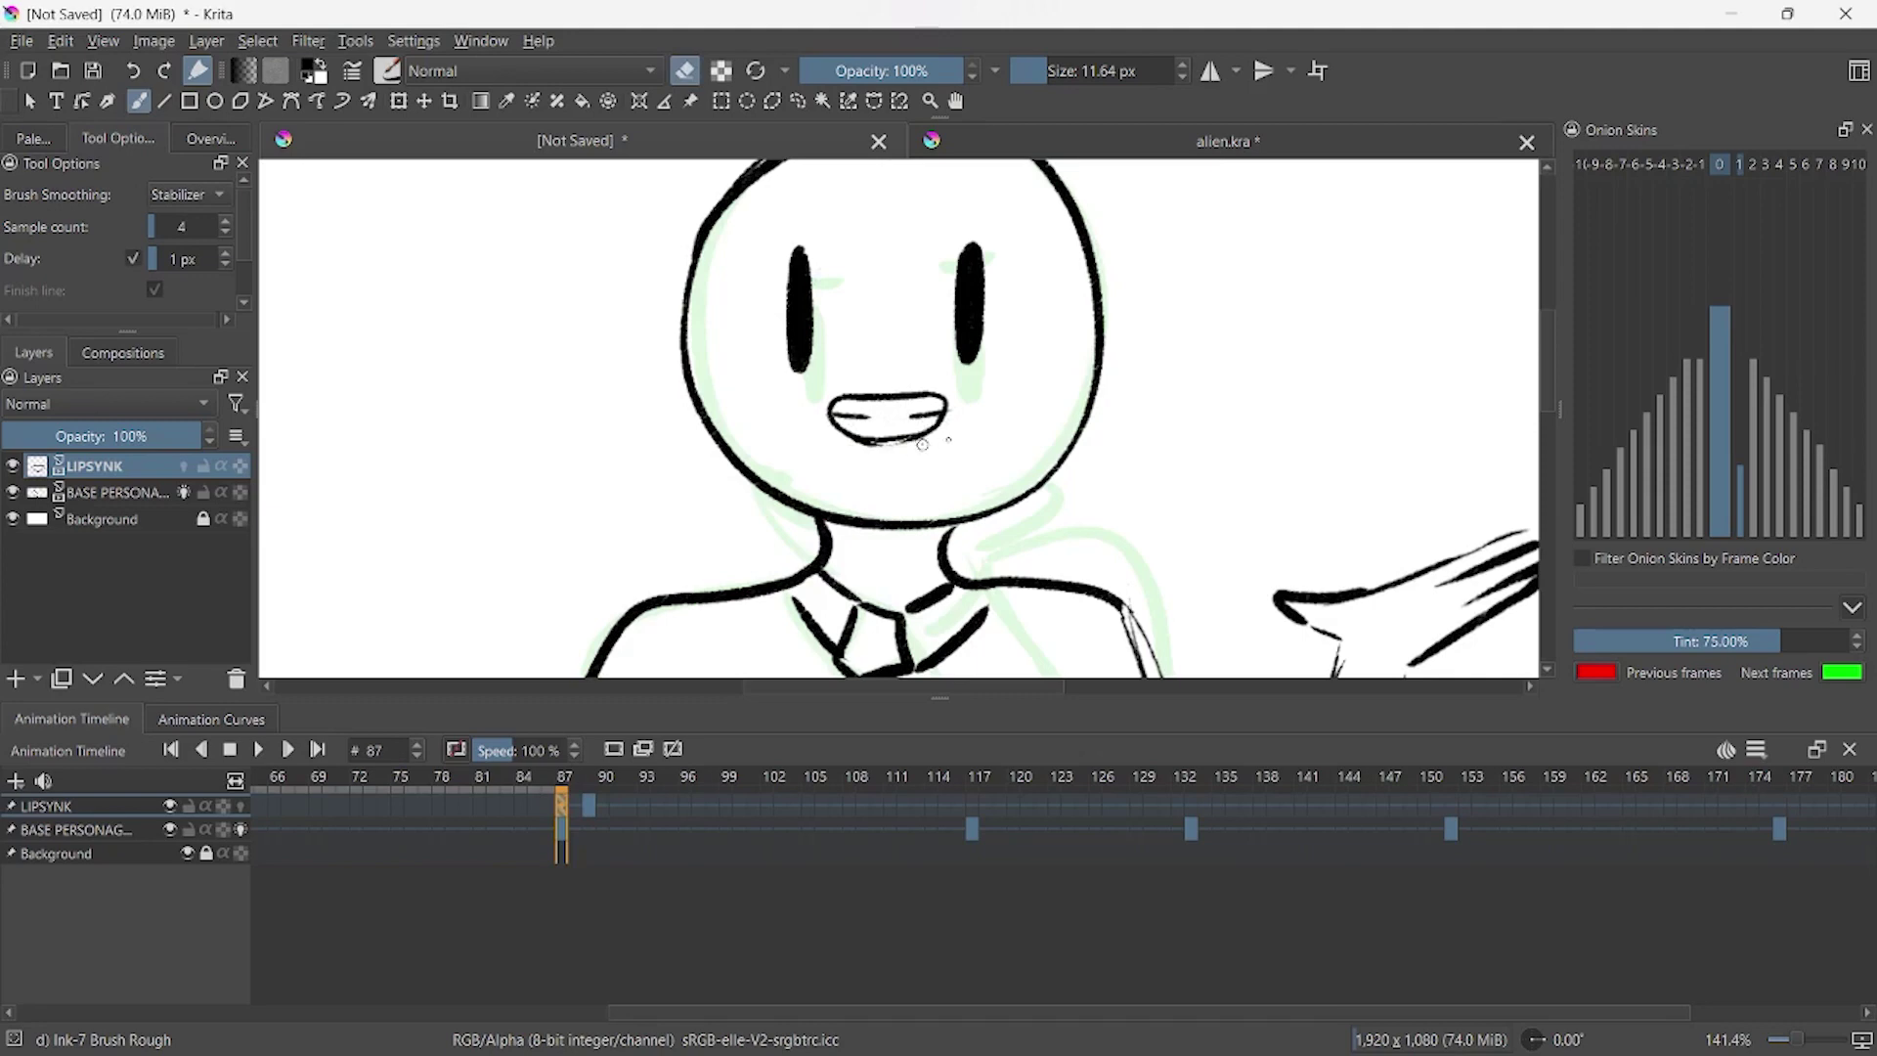
mouse_move(919, 430)
mouse_down()
mouse_move(856, 443)
mouse_move(895, 416)
mouse_up()
key(e)
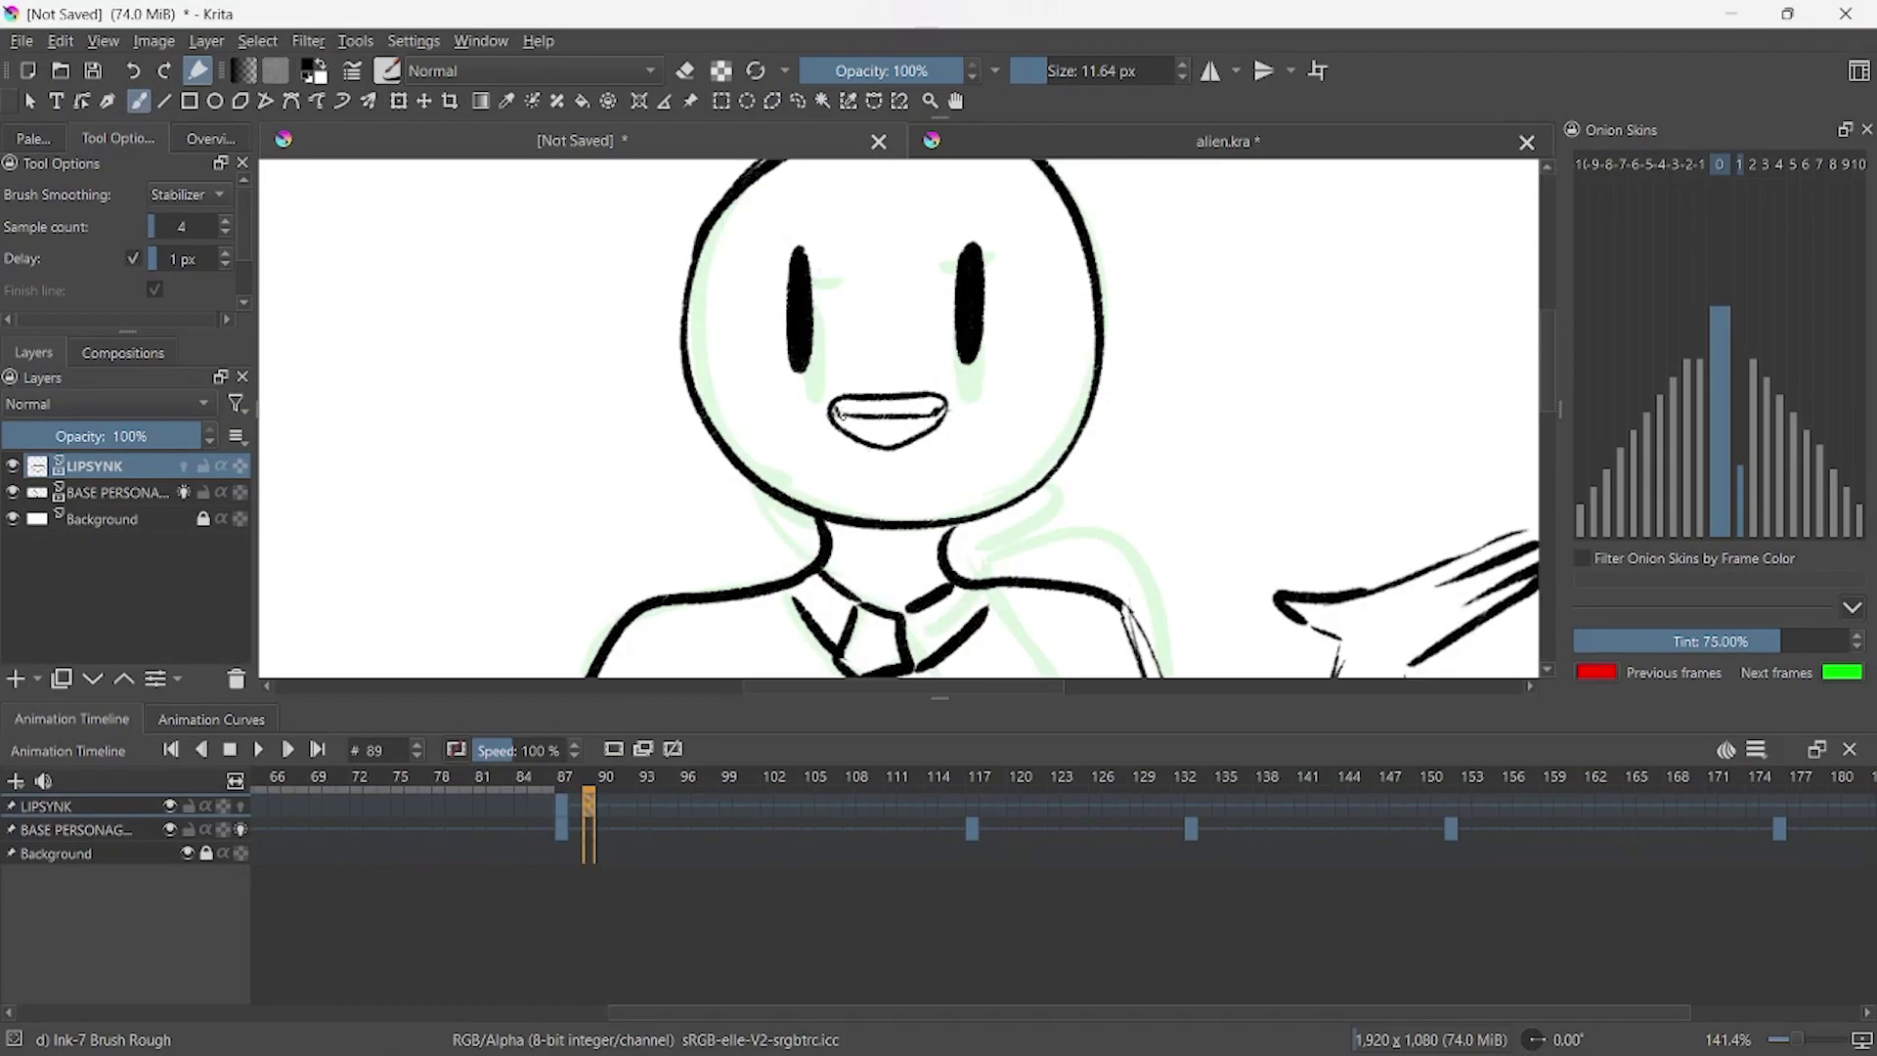
drag(838, 415, 923, 426)
key(e)
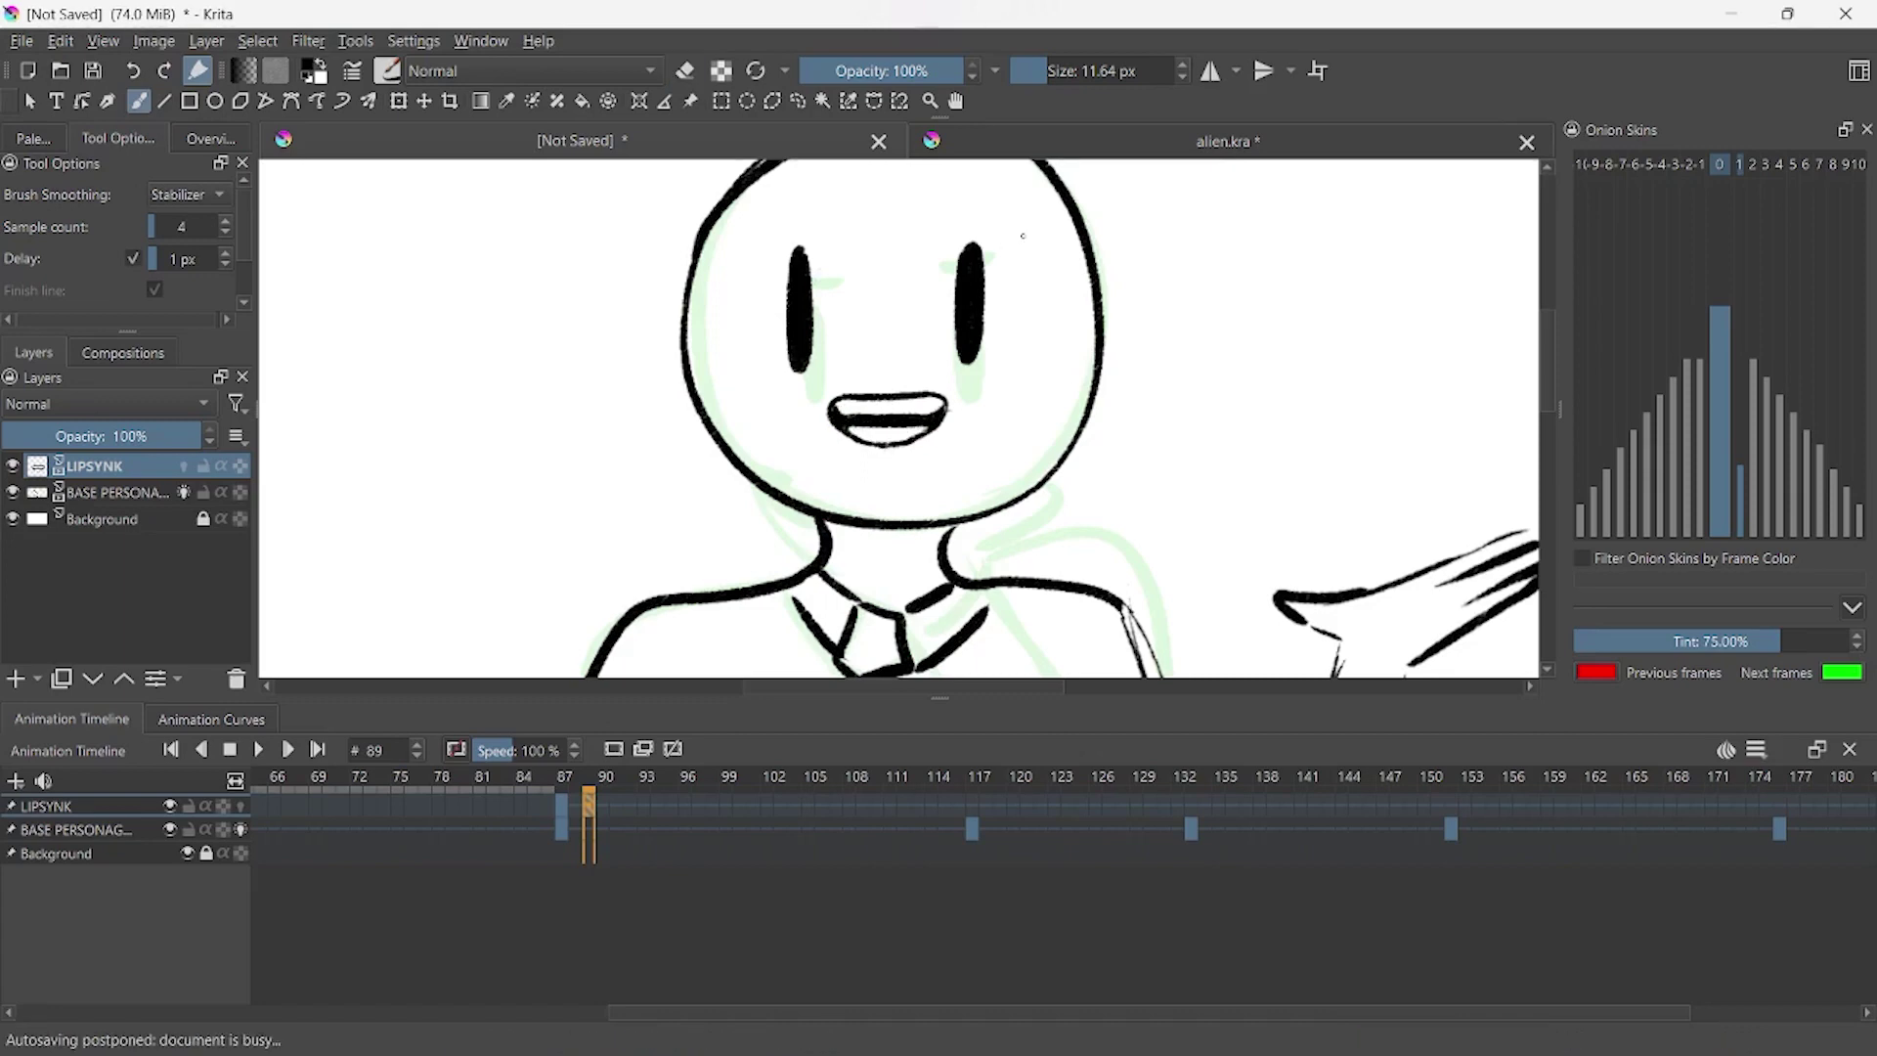
click(615, 804)
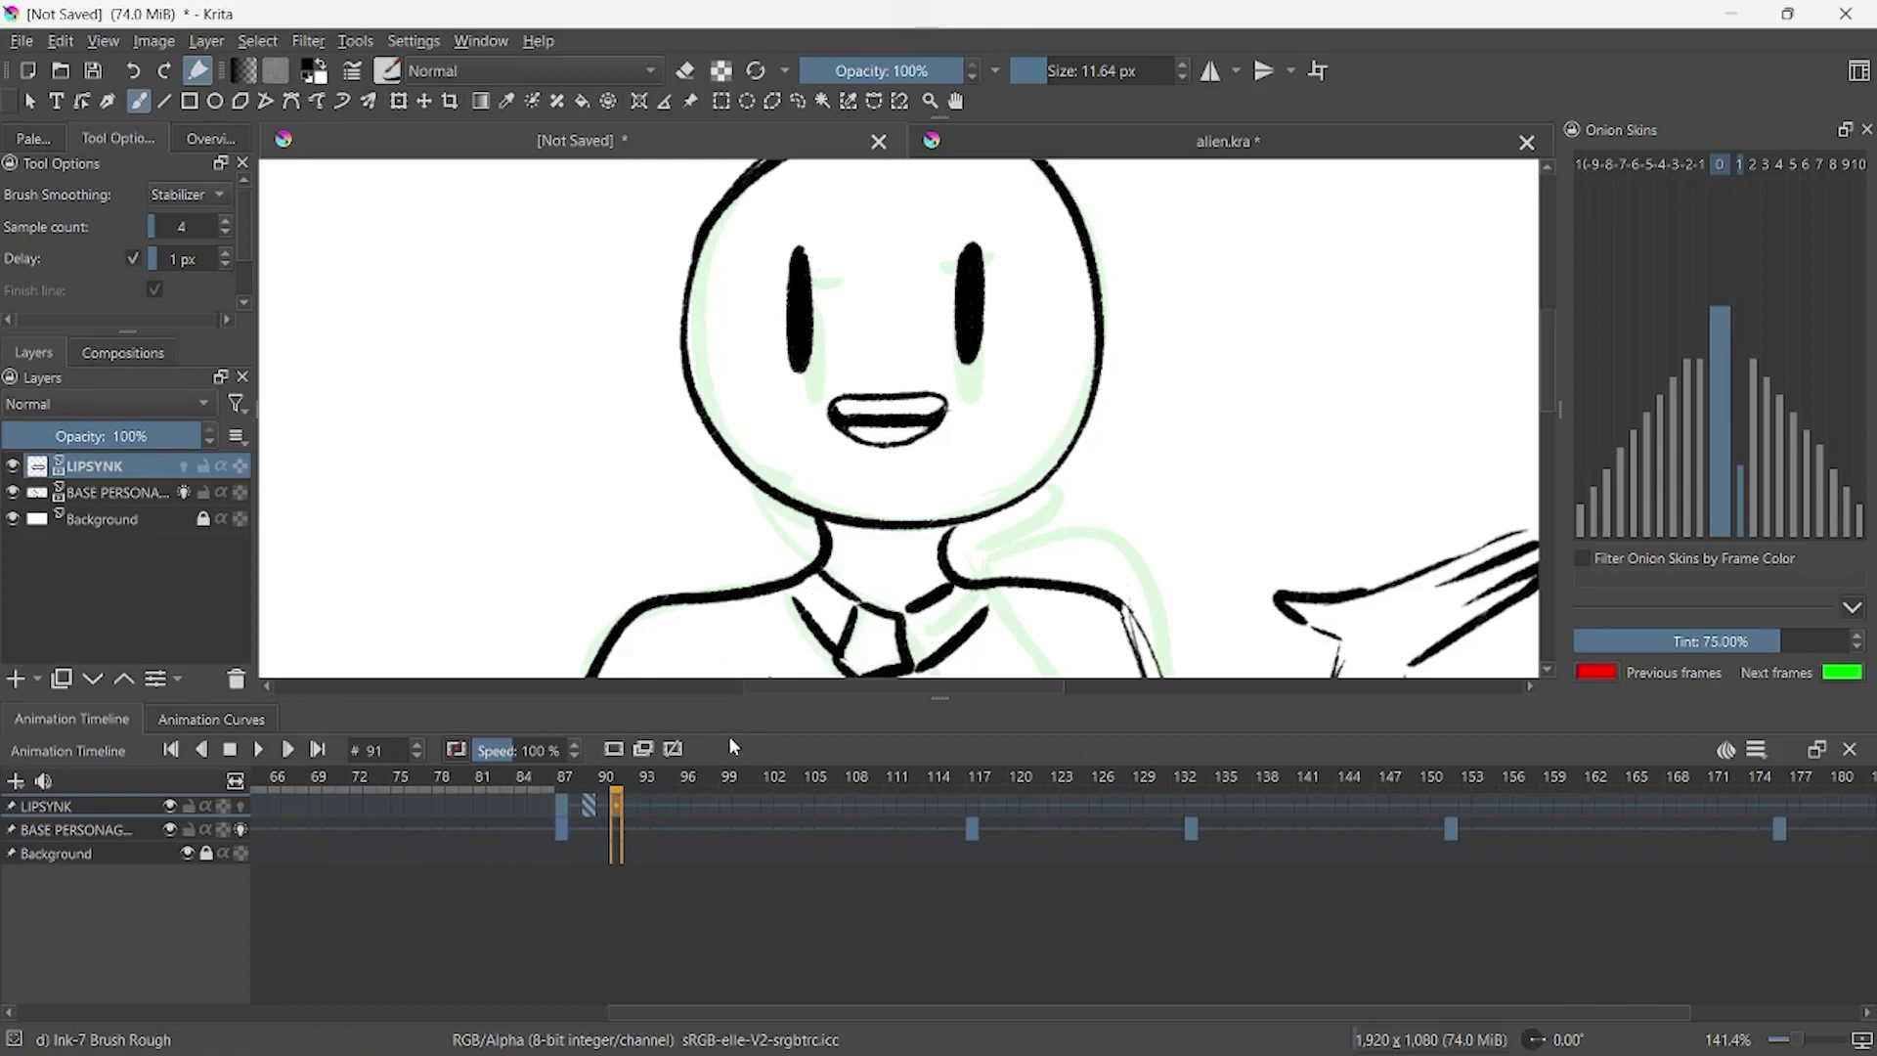
- Duplicate the mouth as a keyframe at frame 91 and squash it vertically
key(F6)
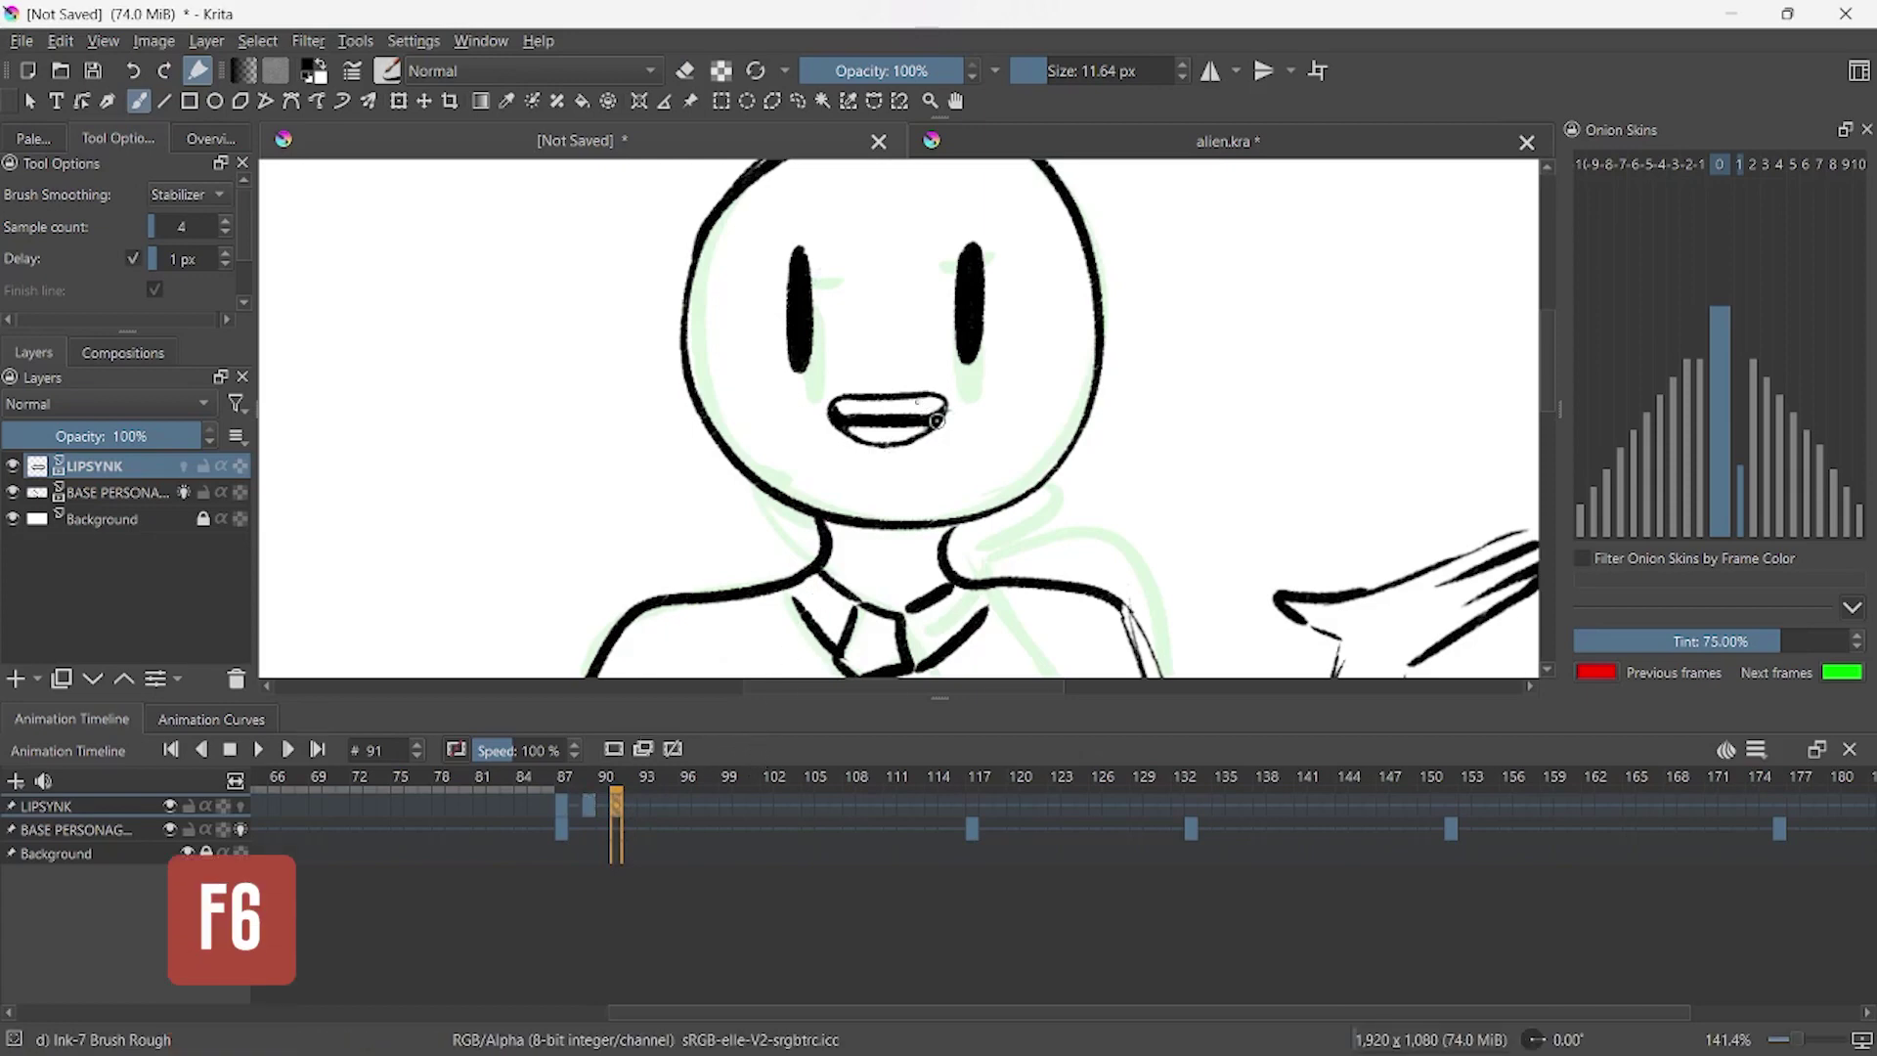
key(ctrl+t)
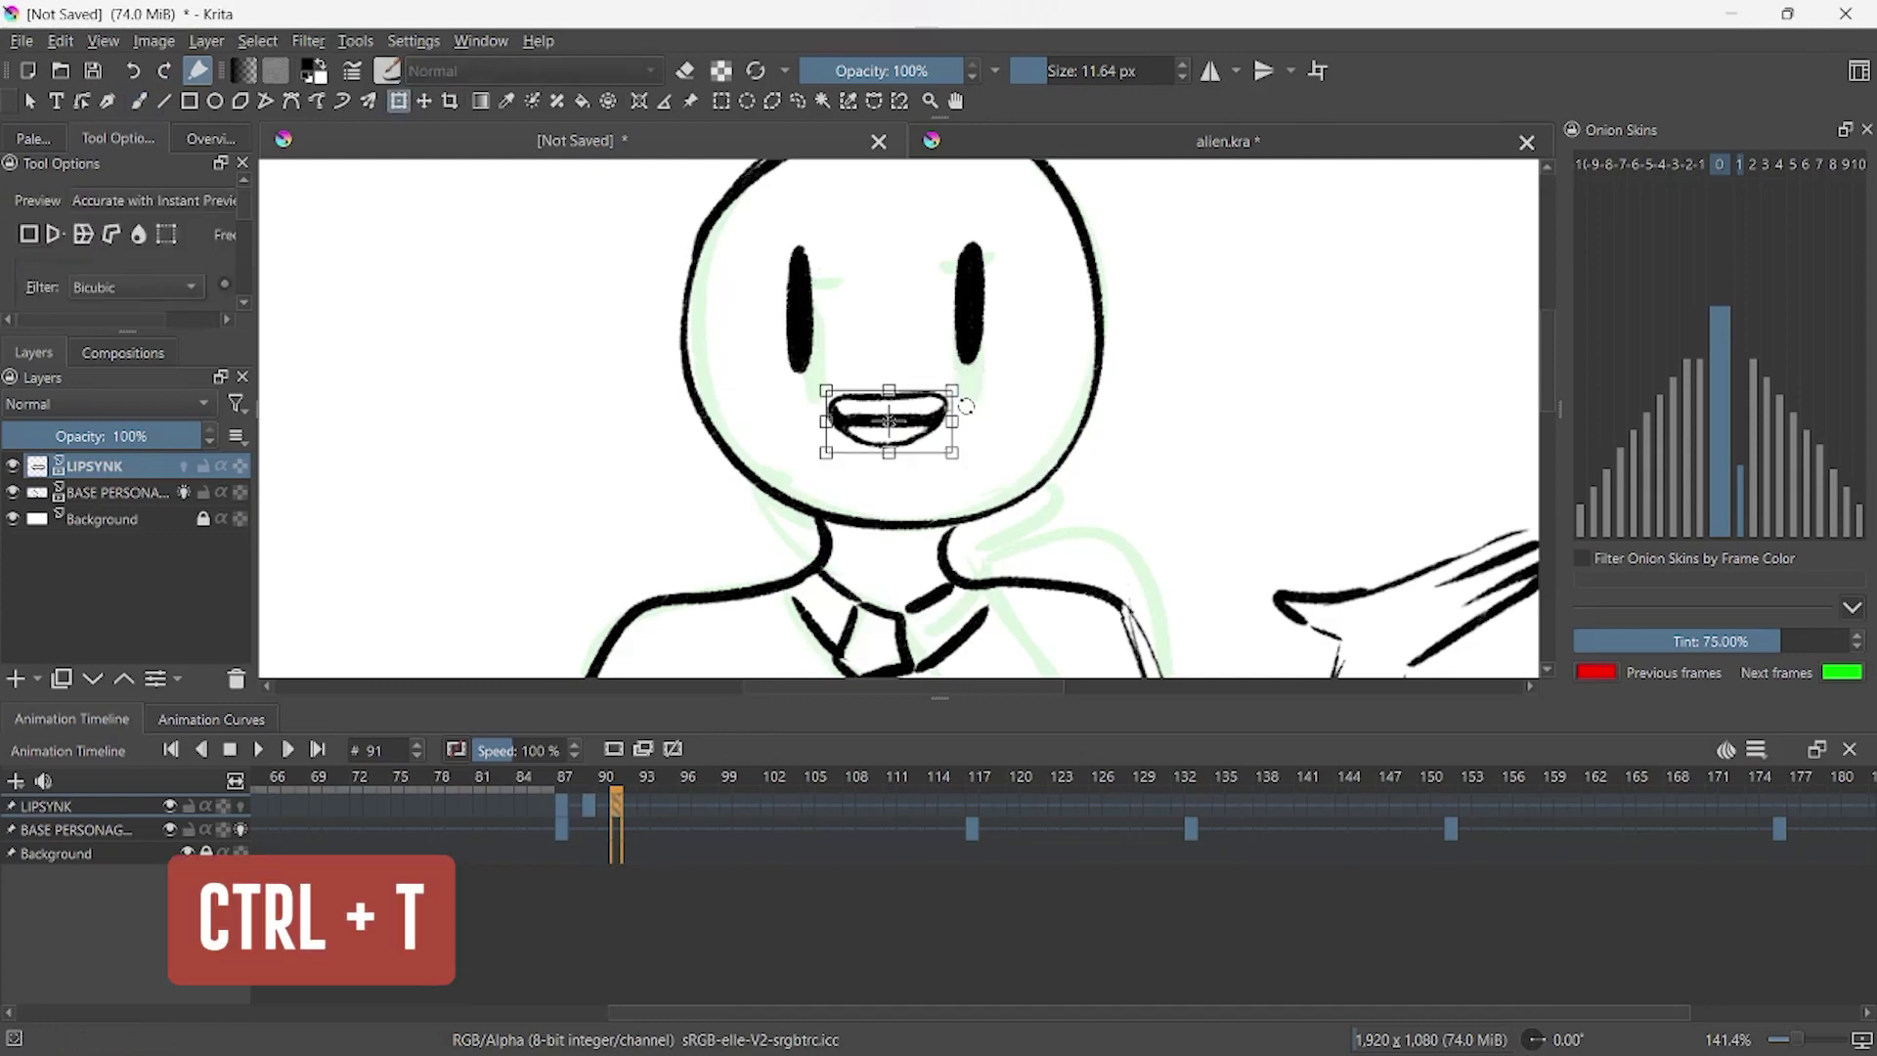
drag(888, 454, 889, 446)
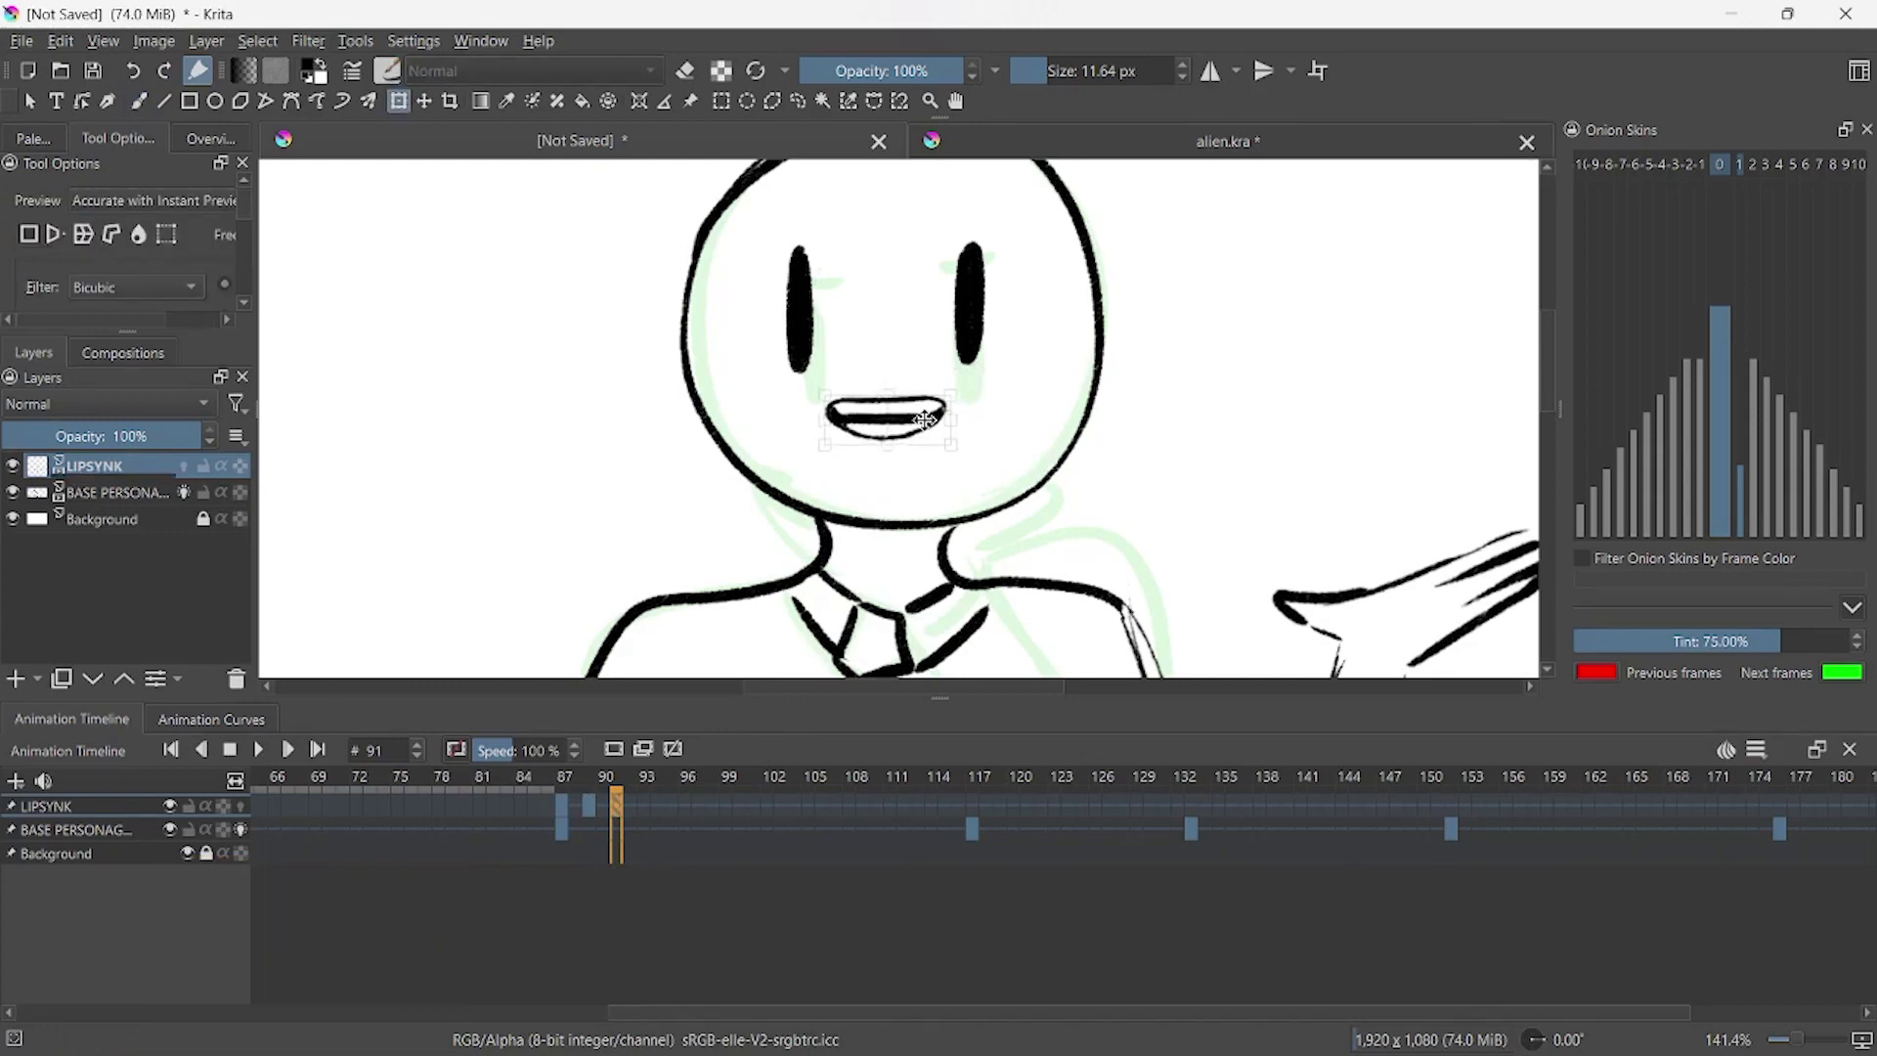
click(616, 808)
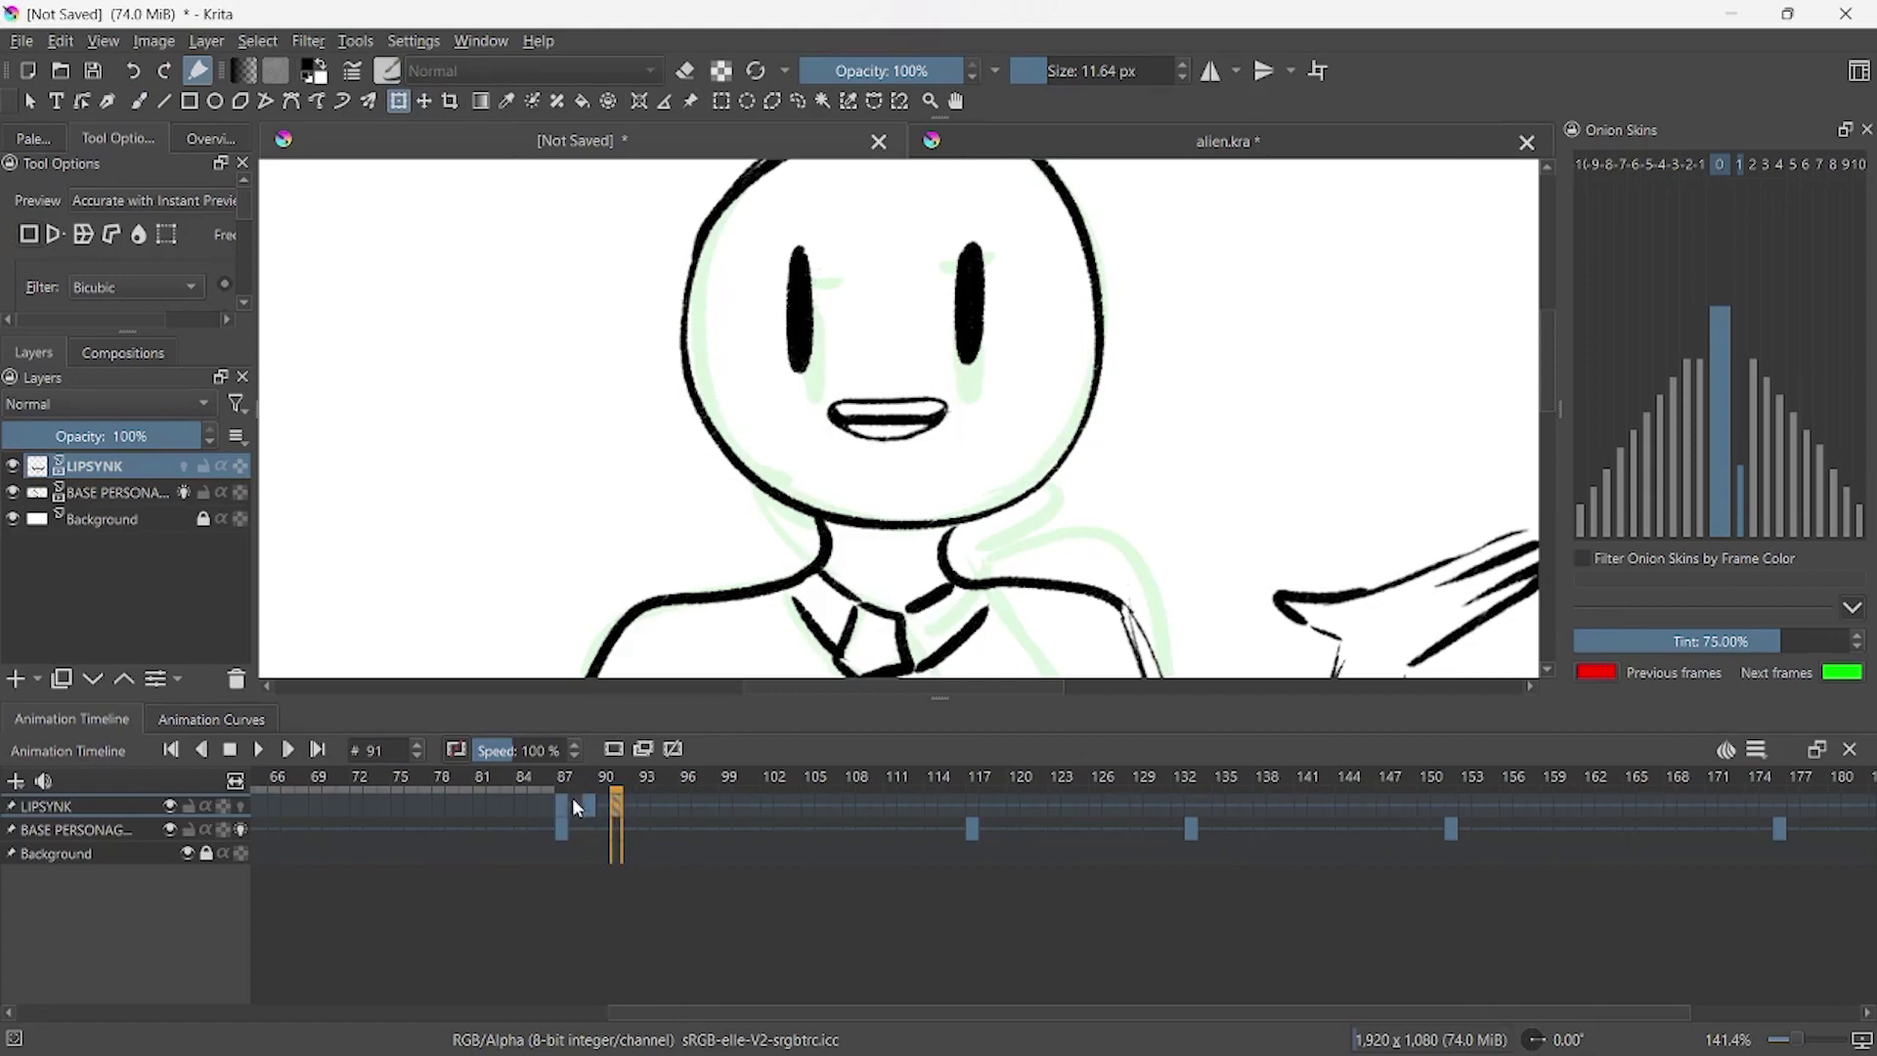
- Play back and compare the mouth keyframes at frames 87, 91 and 93
key(space)
key(space)
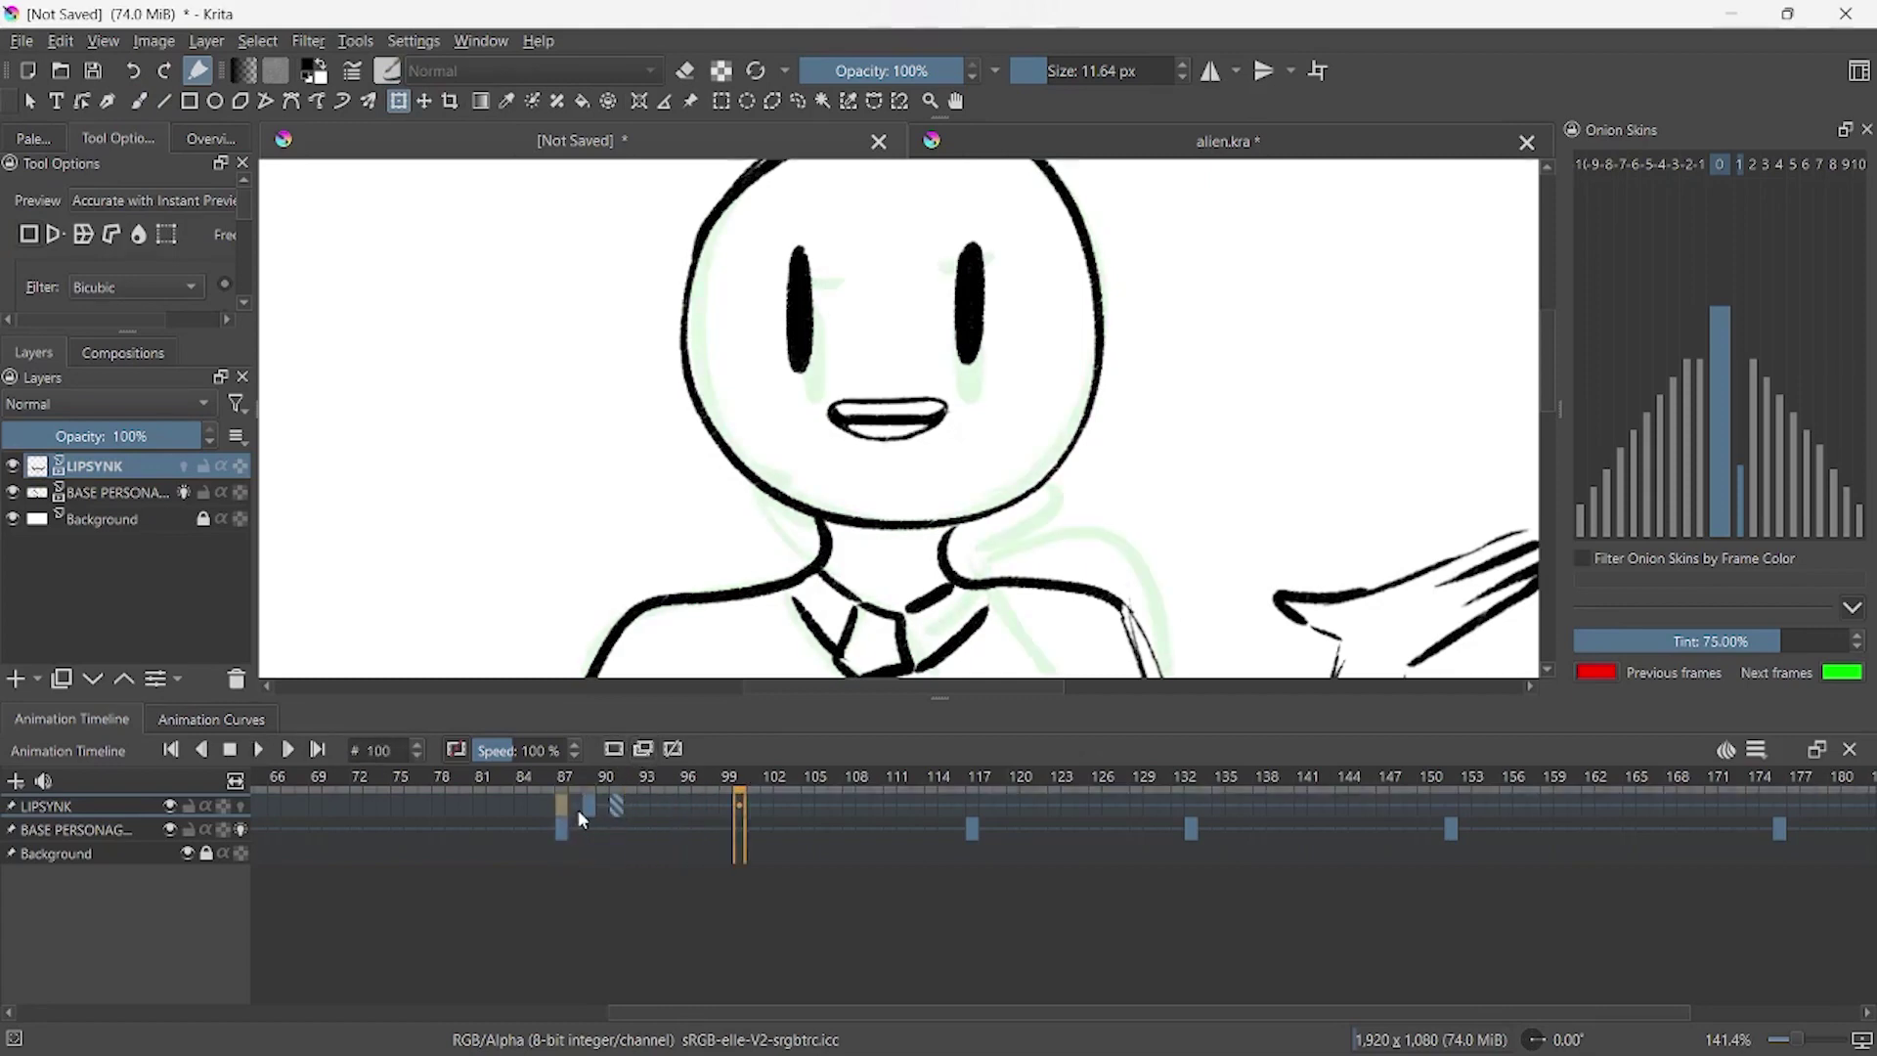
click(617, 805)
click(563, 809)
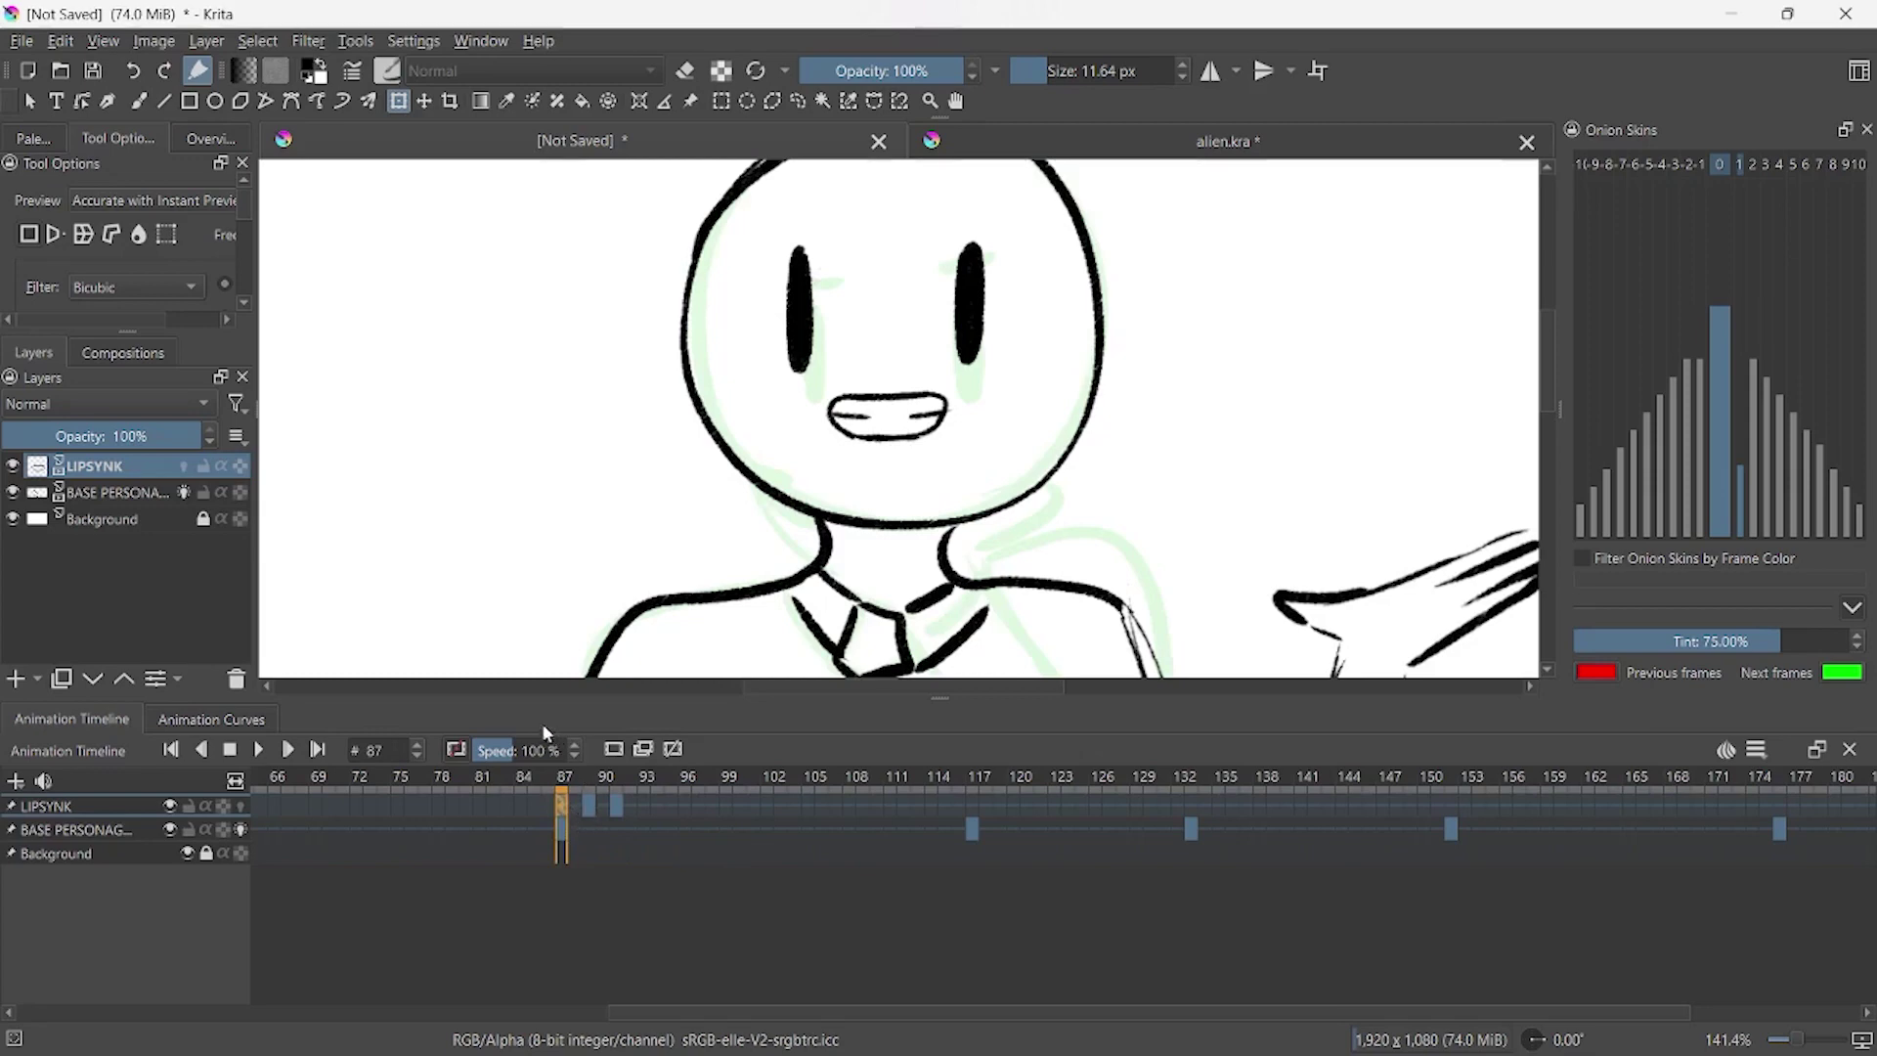
click(644, 806)
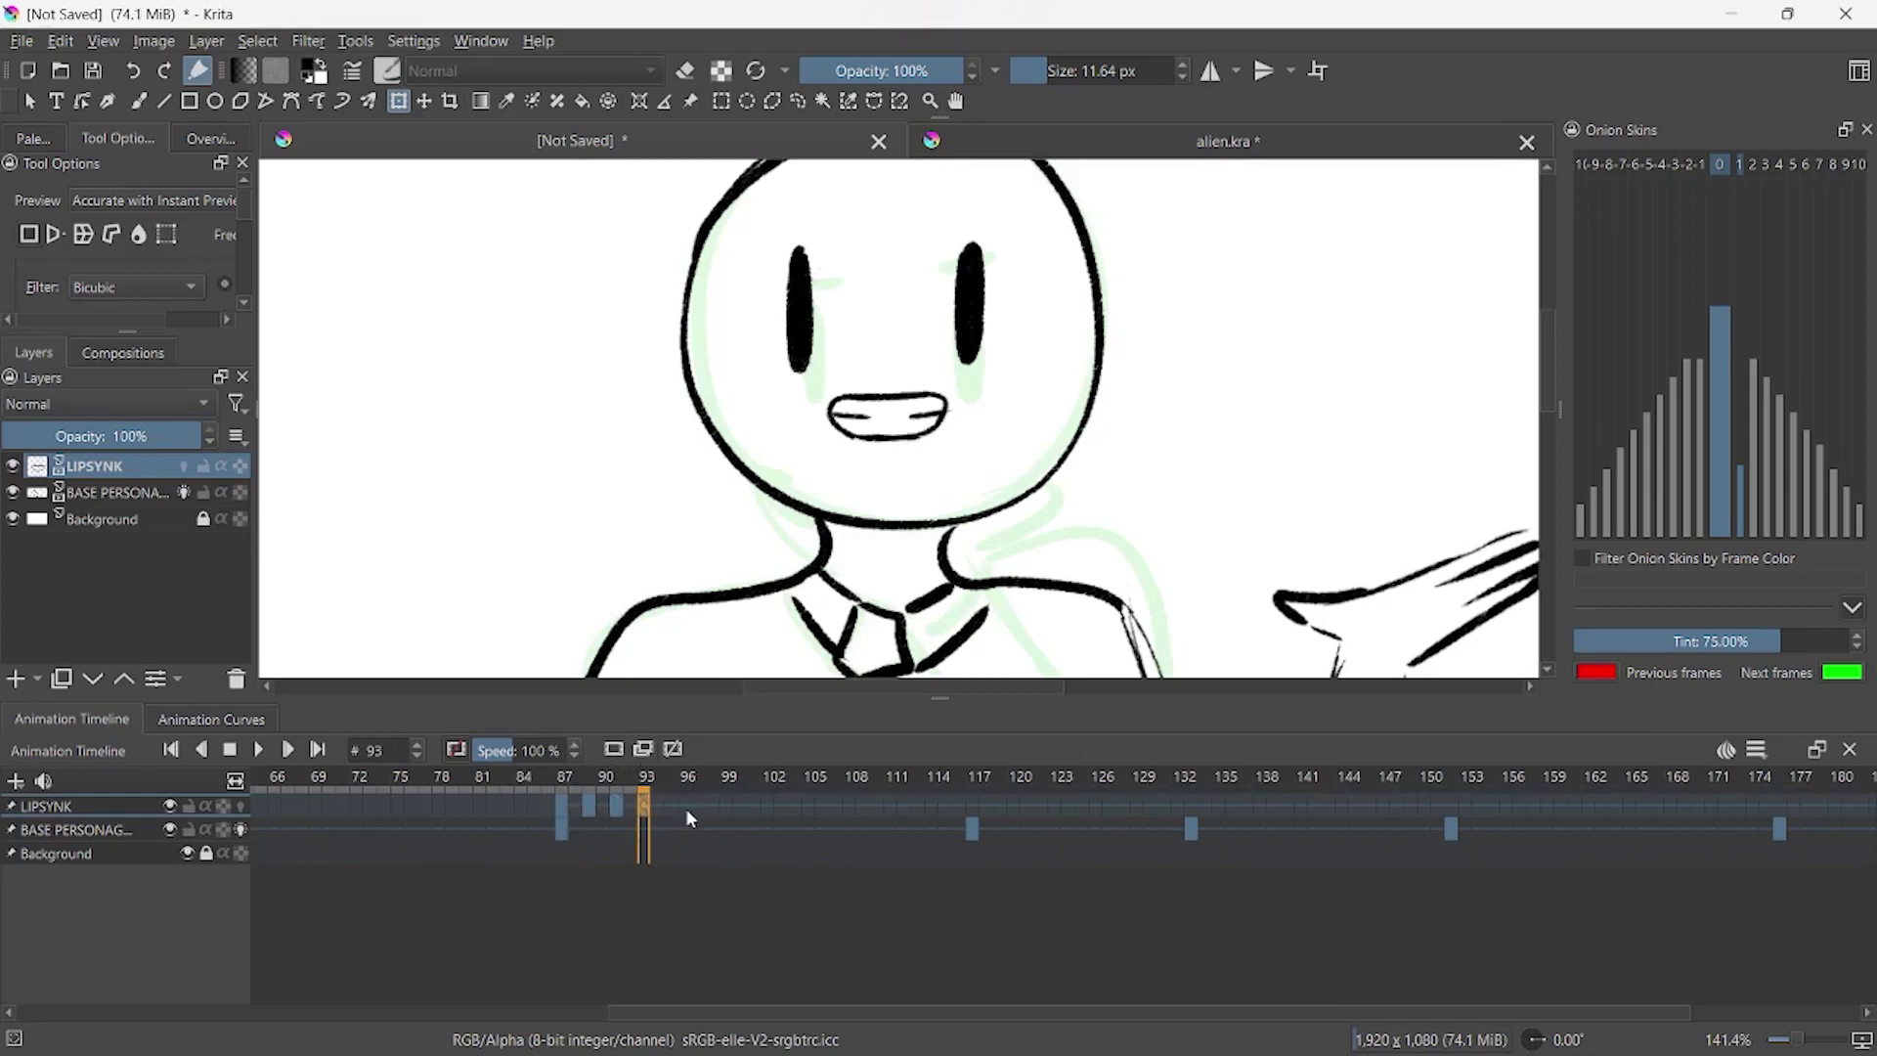
click(569, 811)
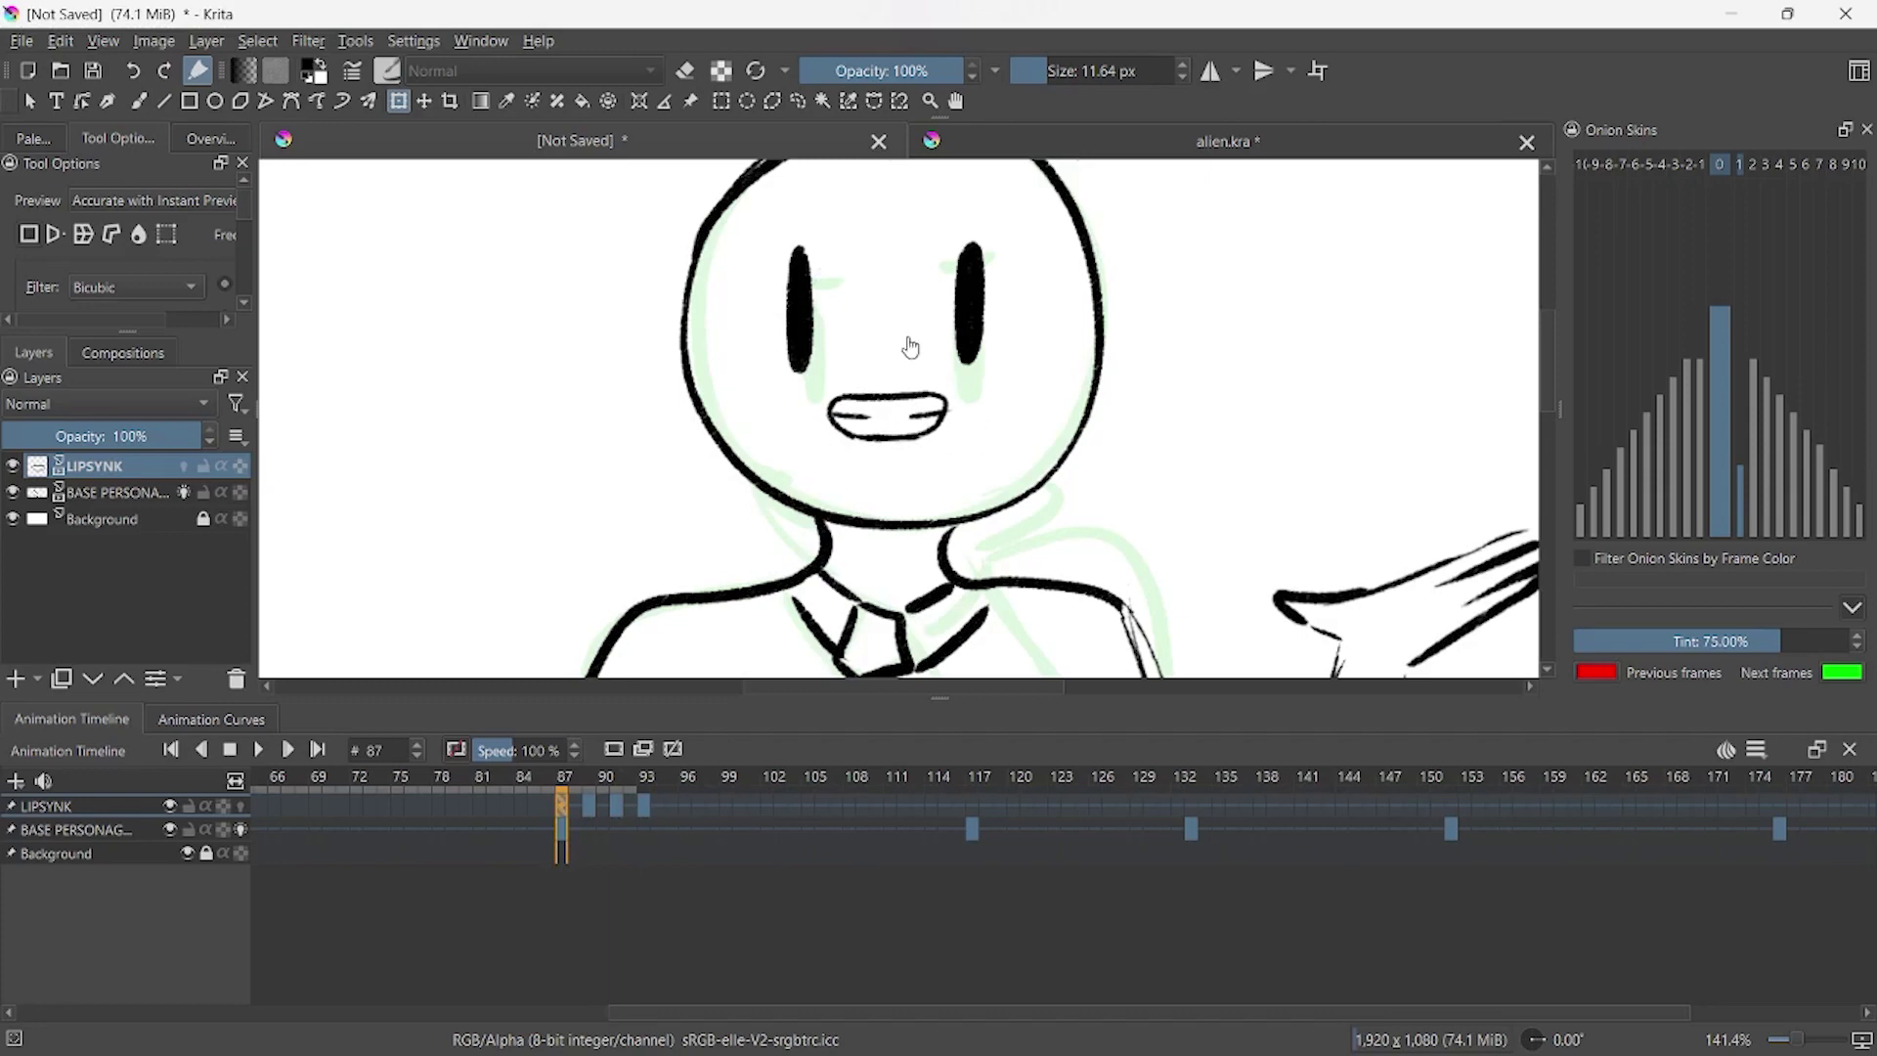
click(645, 808)
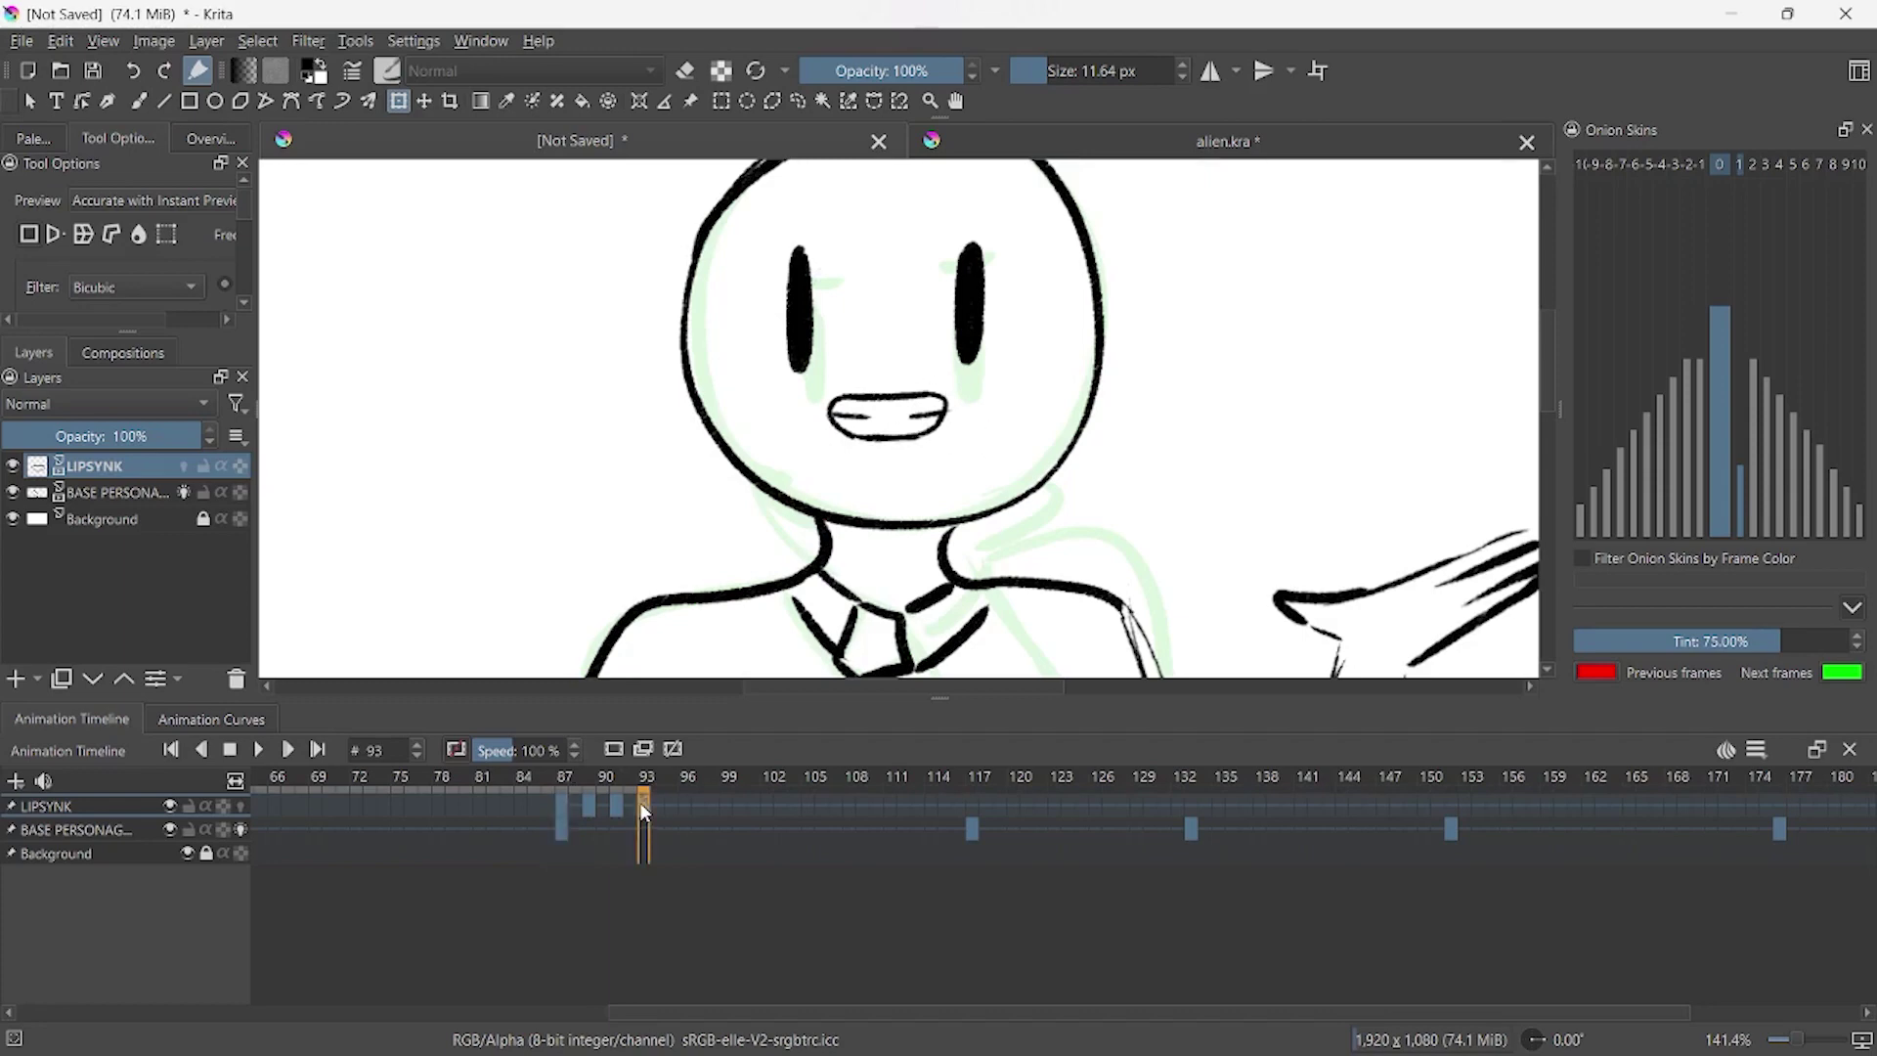
- Colour-label the mouth keyframes: run yellow, 87 brown-orange, 89 red, 91 purple, 93 brown
shift+click(553, 816)
right_click(561, 809)
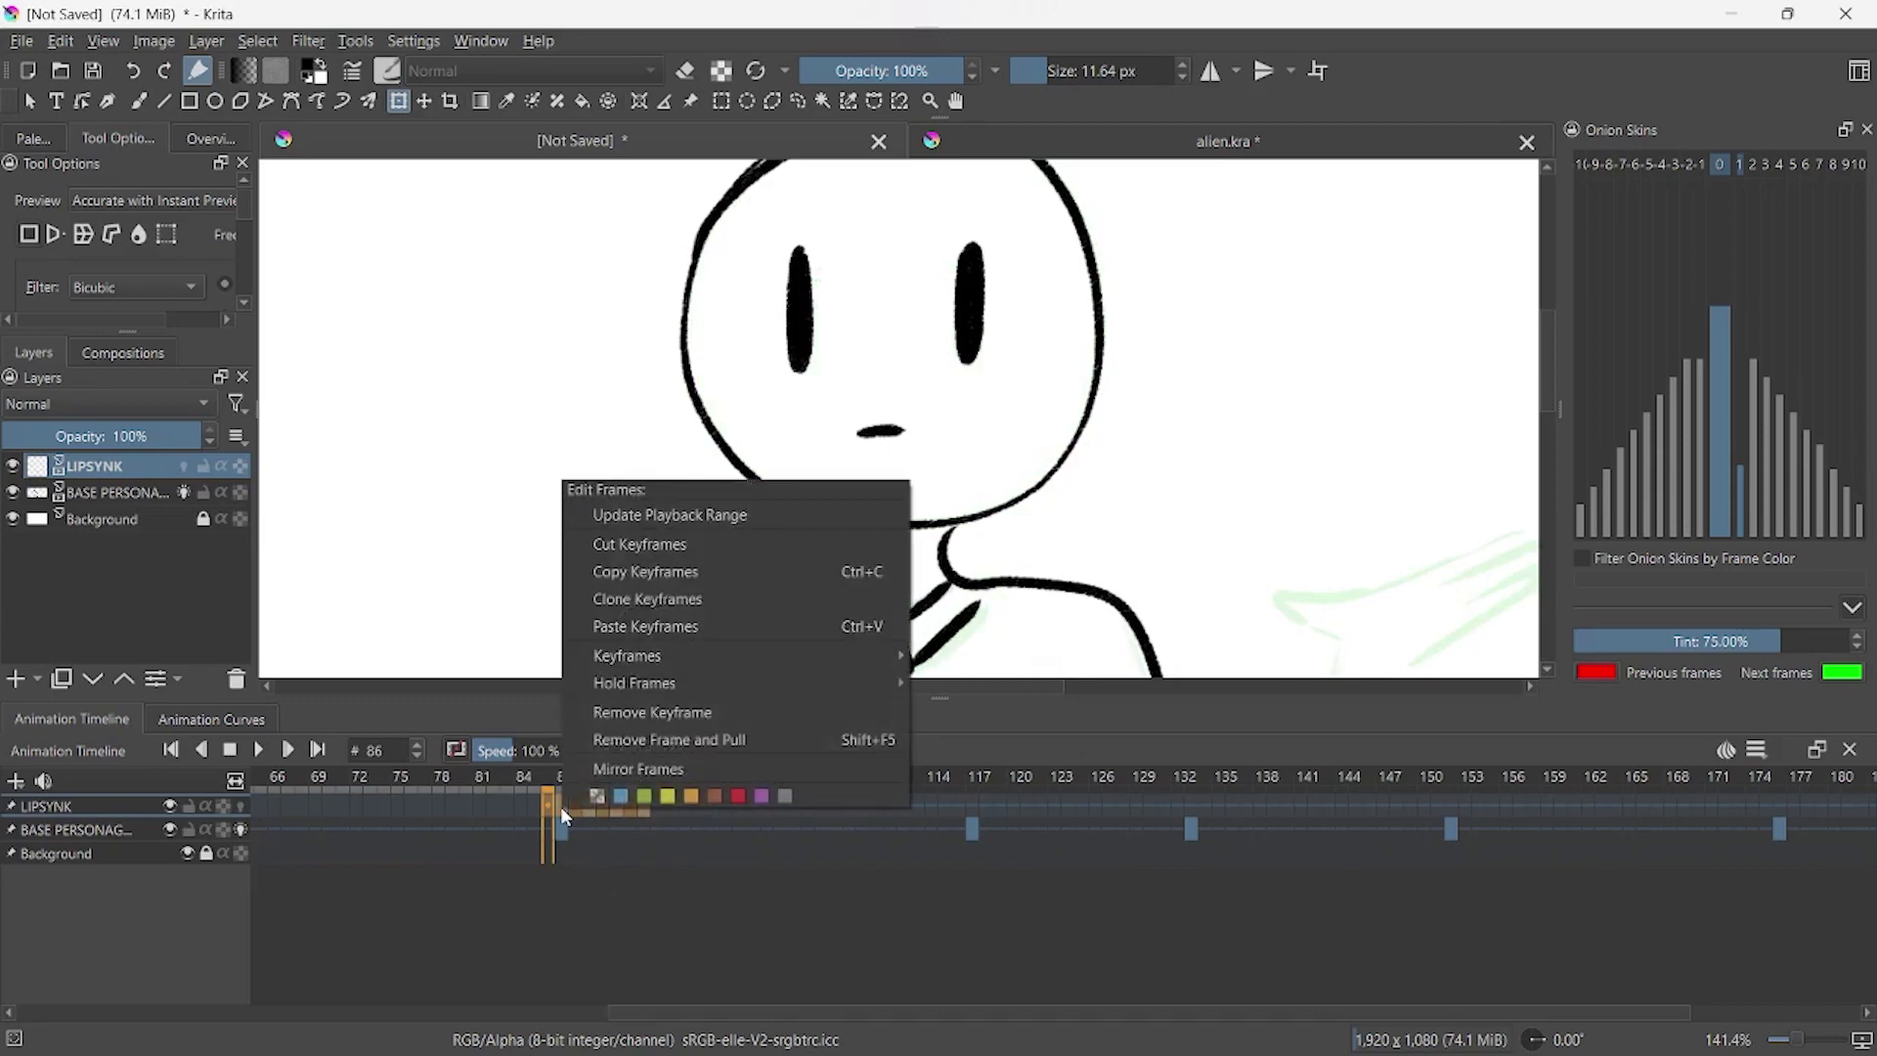
click(667, 797)
right_click(563, 805)
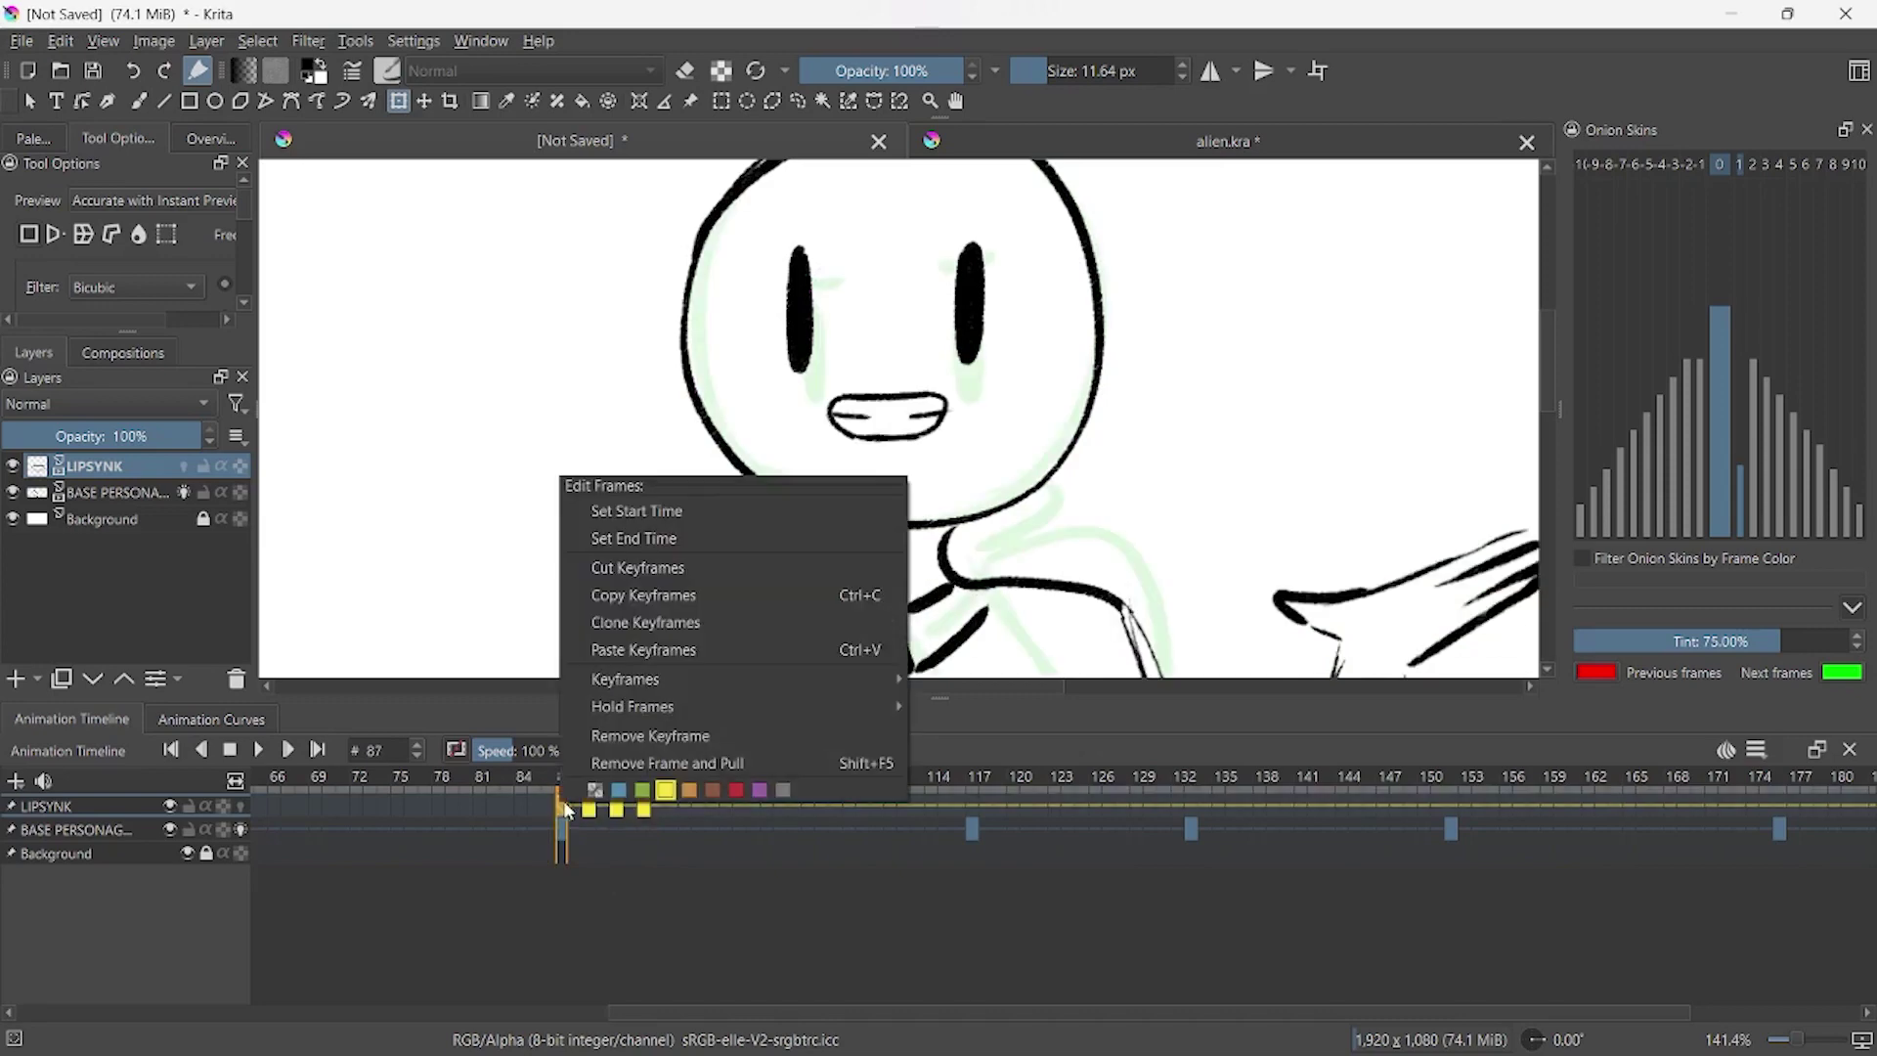
click(711, 791)
right_click(587, 805)
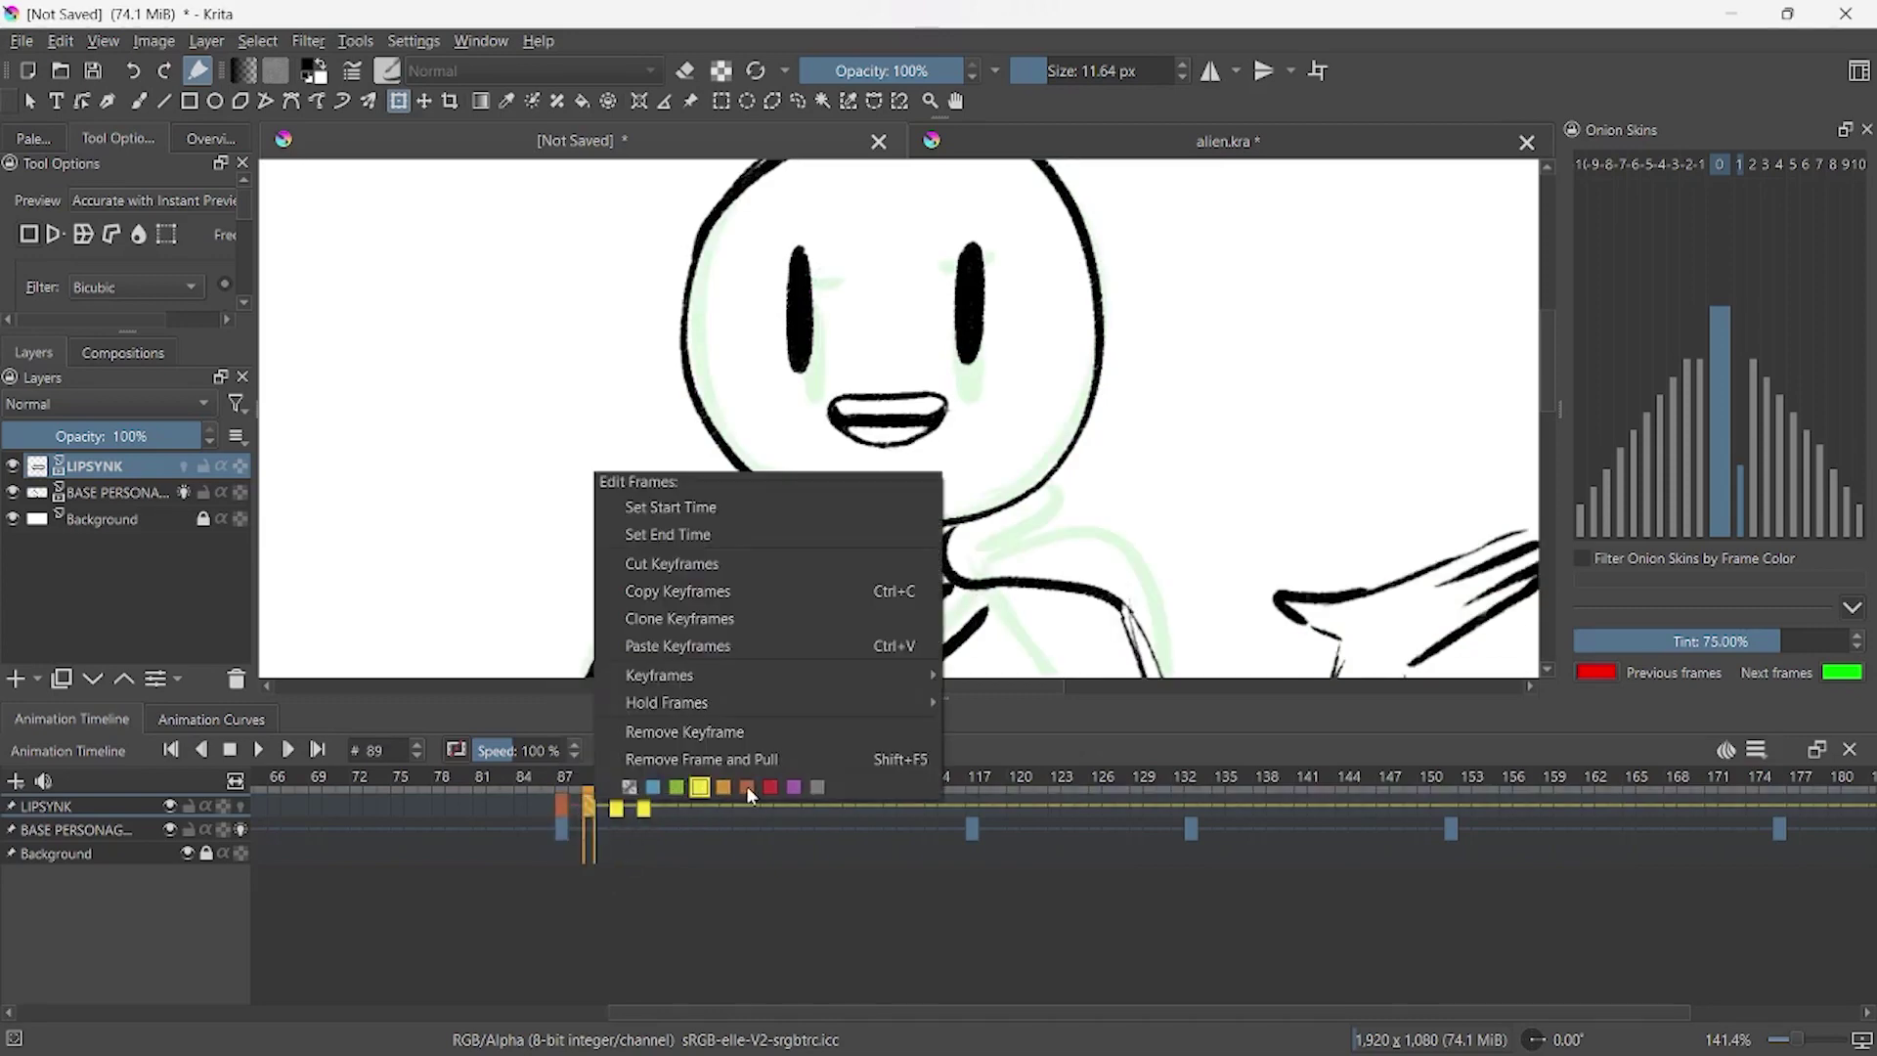
click(771, 788)
click(622, 811)
right_click(623, 811)
click(825, 792)
right_click(644, 805)
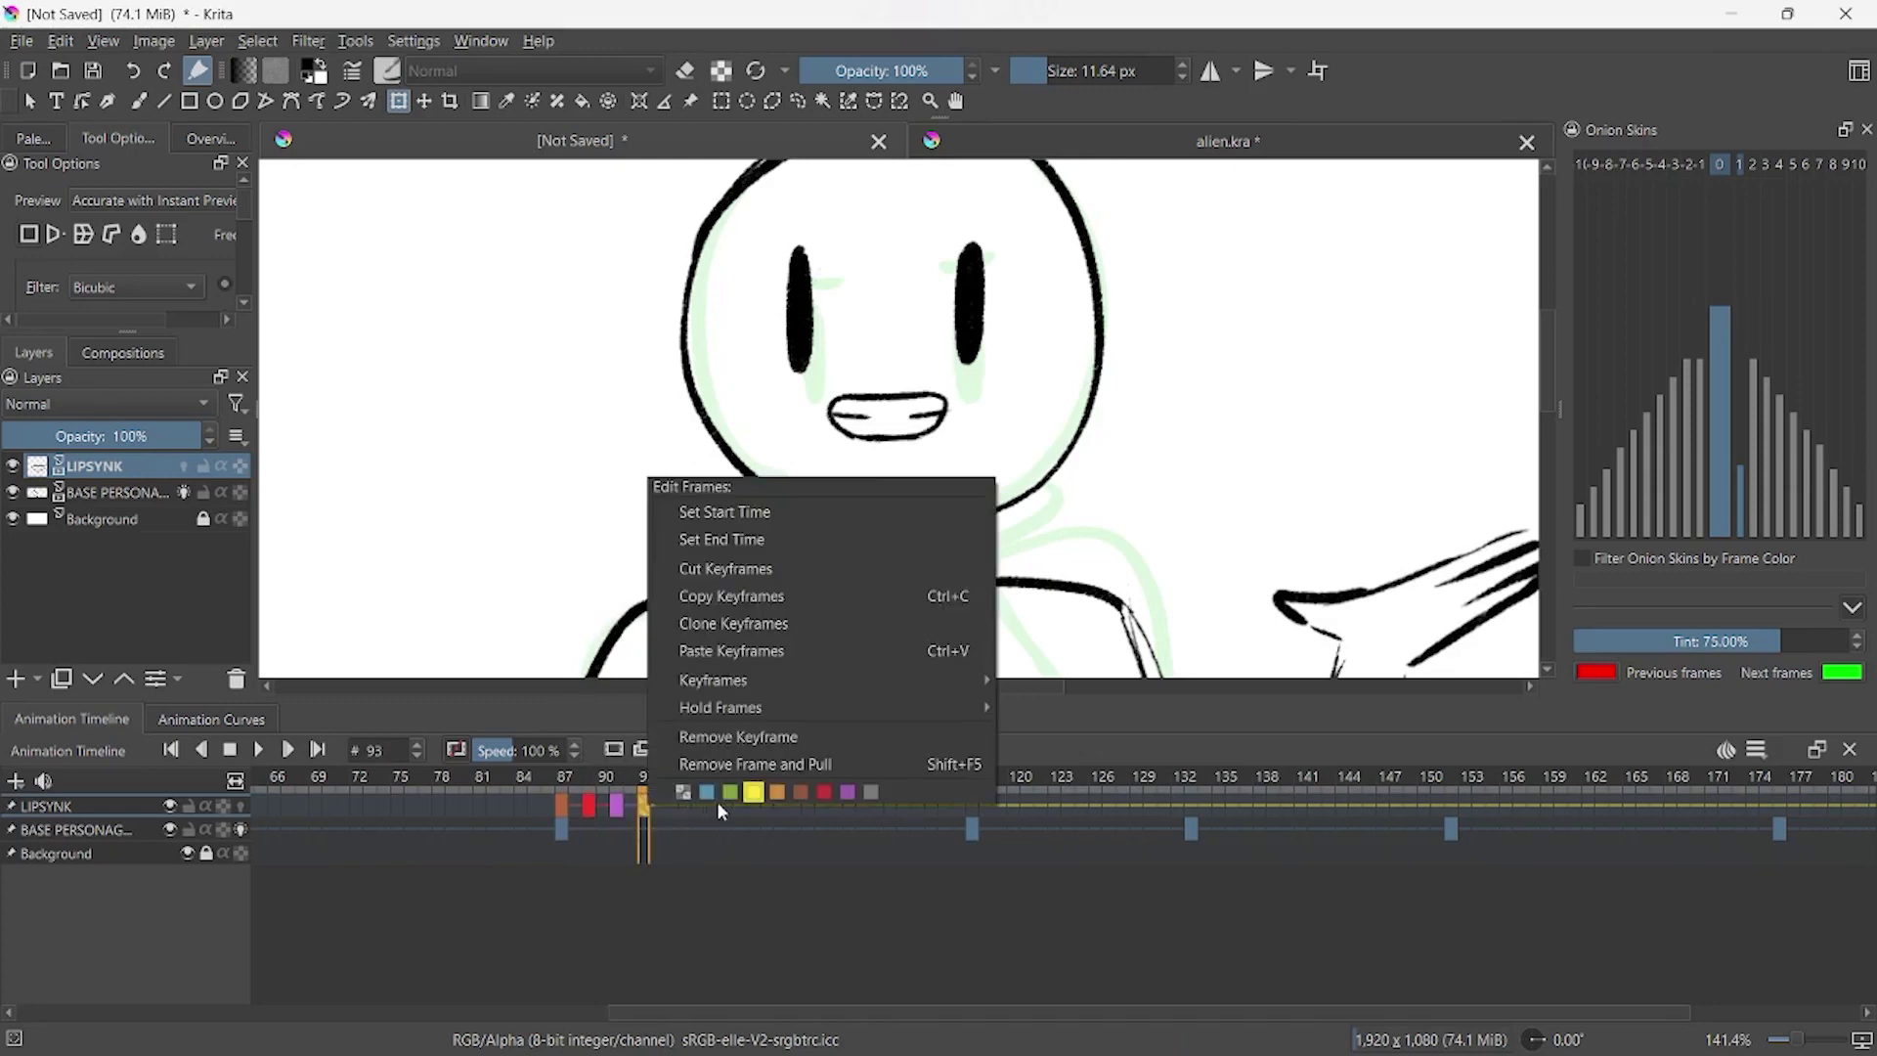
click(800, 792)
- Play back, then add a blank keyframe at frame 99 and sketch an open round mouth
key(space)
click(615, 812)
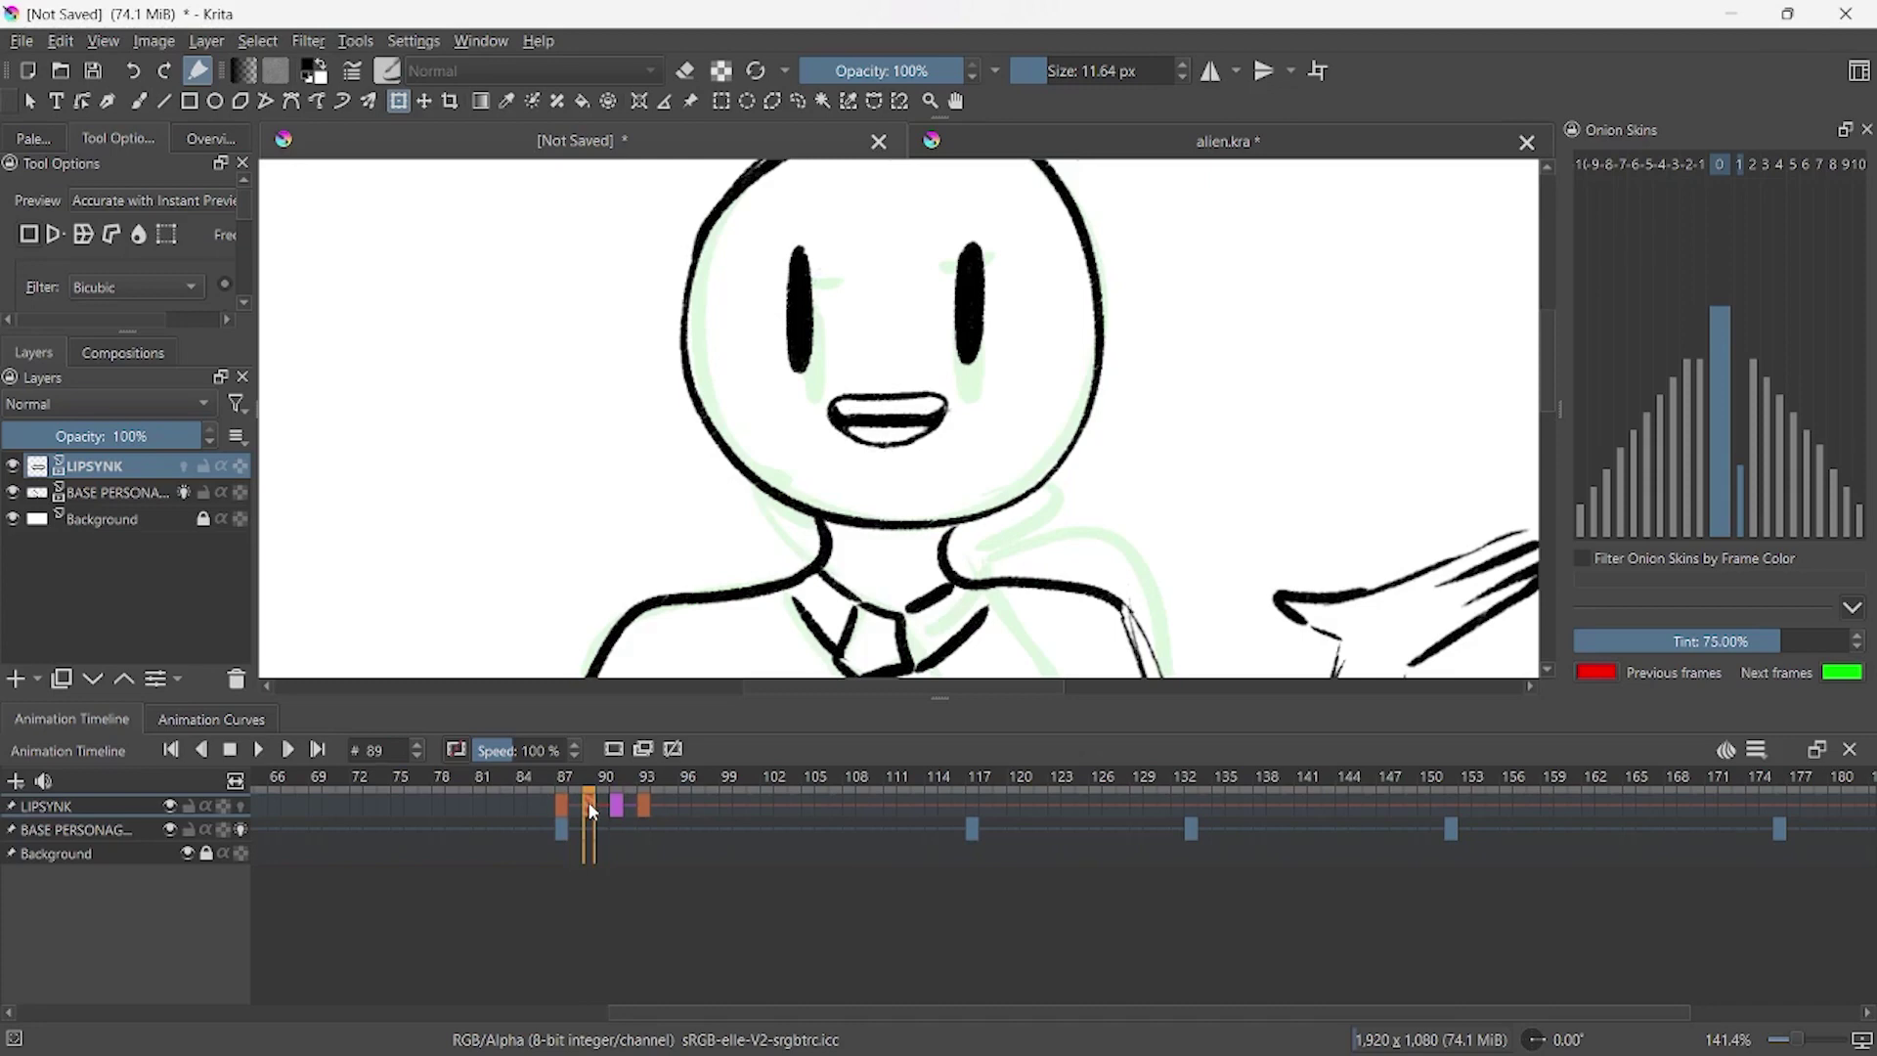
click(725, 806)
key(b)
mouse_move(868, 401)
mouse_down()
mouse_move(861, 432)
mouse_move(909, 401)
mouse_move(895, 430)
mouse_up()
key(e)
key(e)
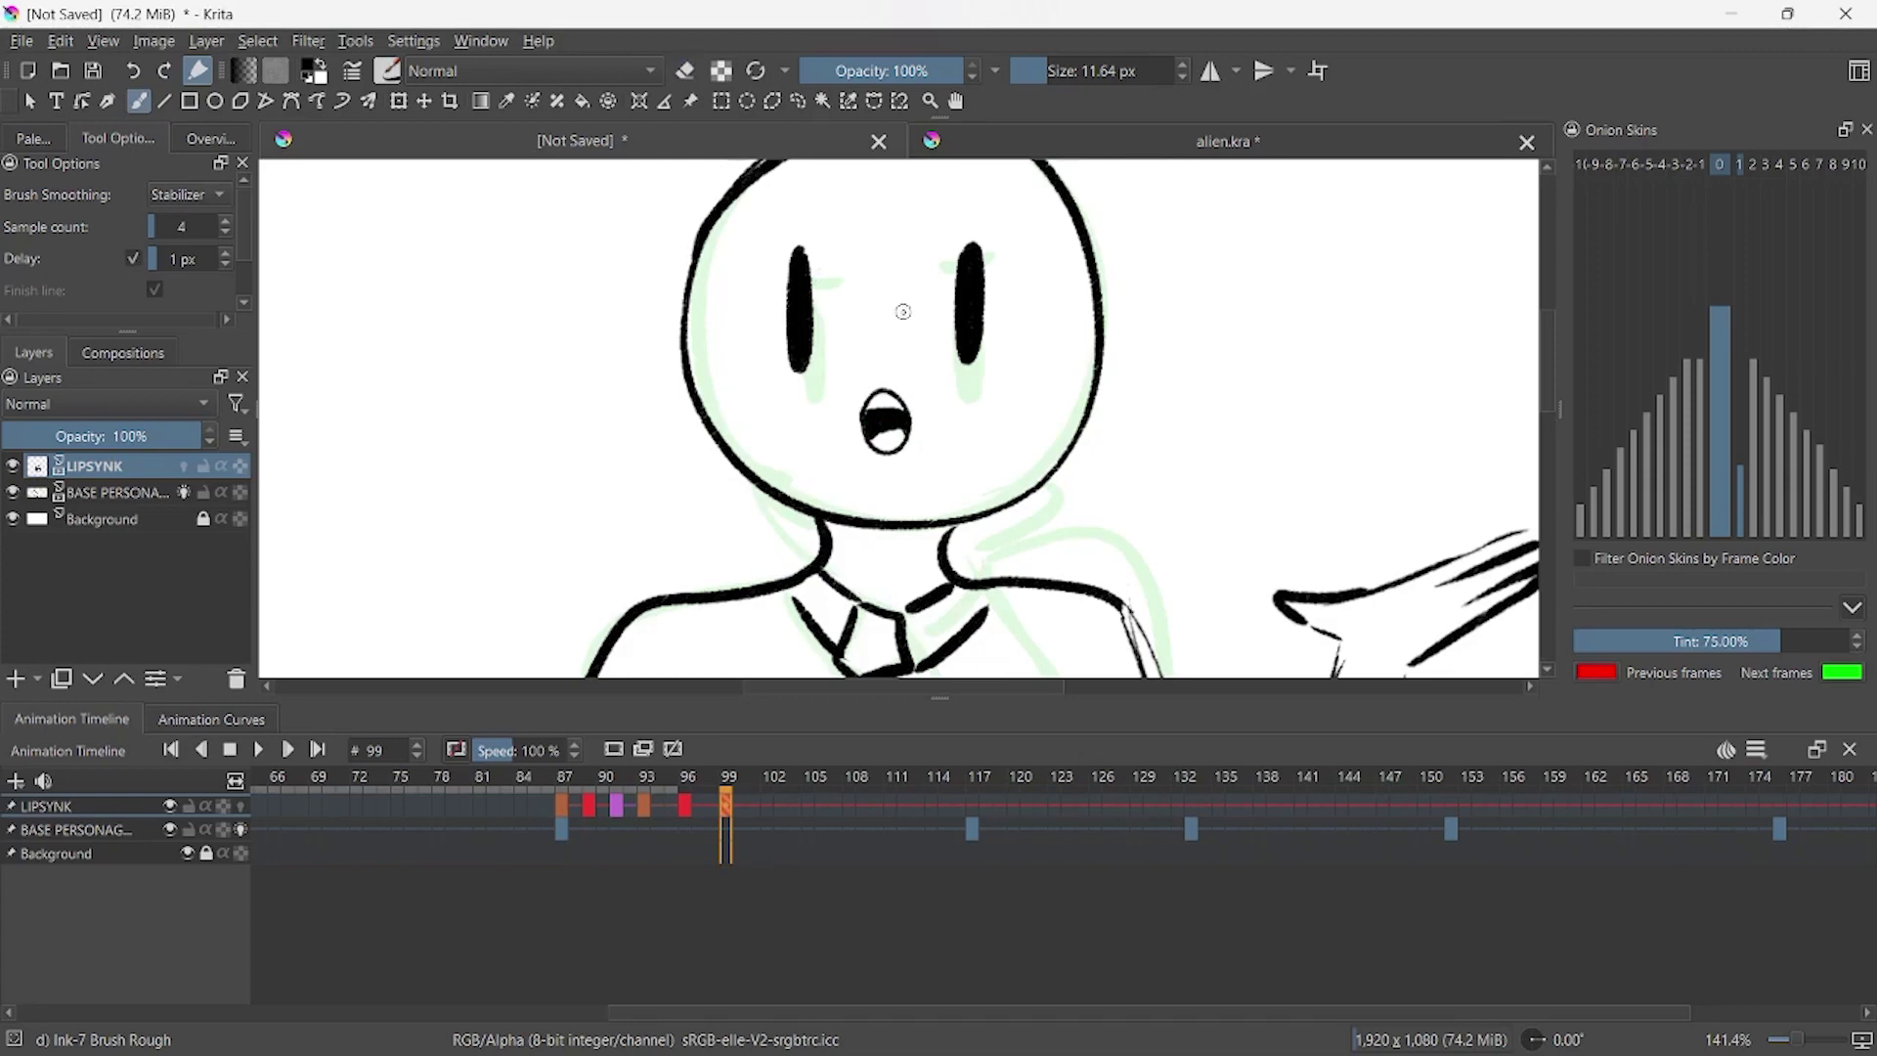
click(566, 808)
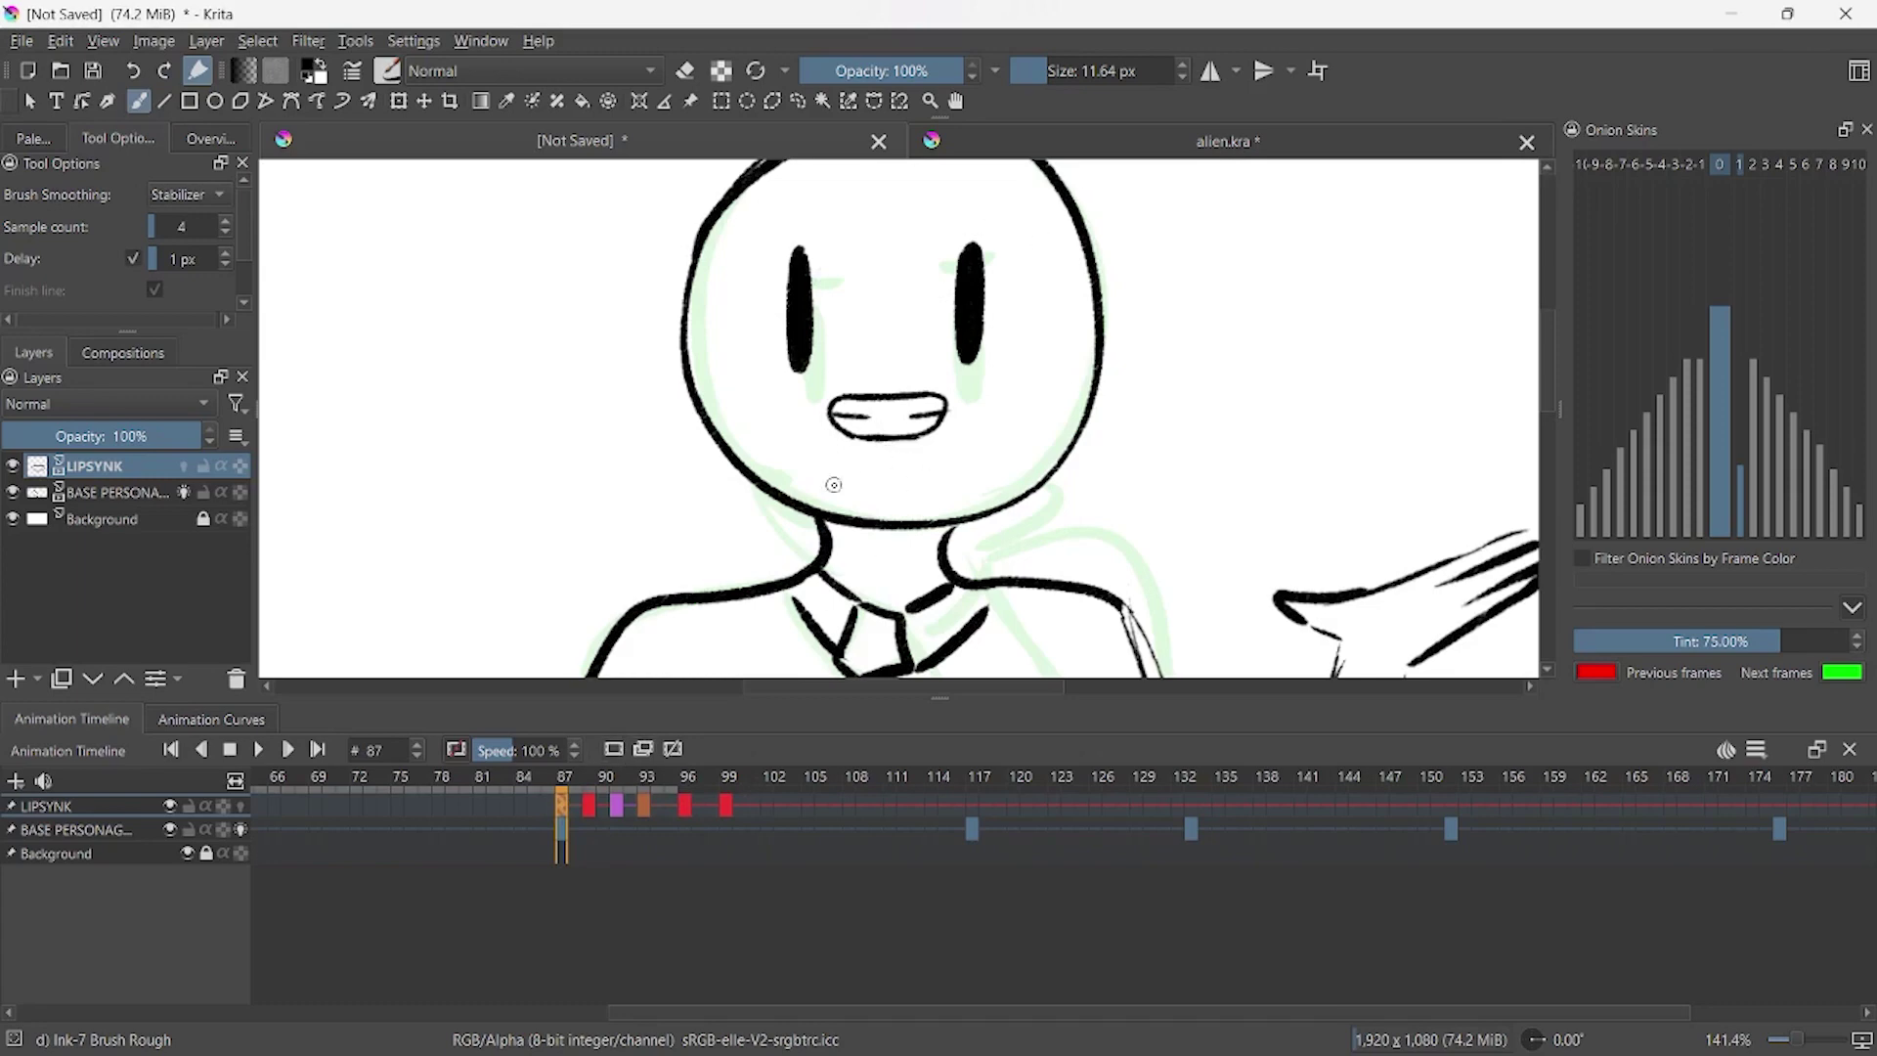
right_click(729, 809)
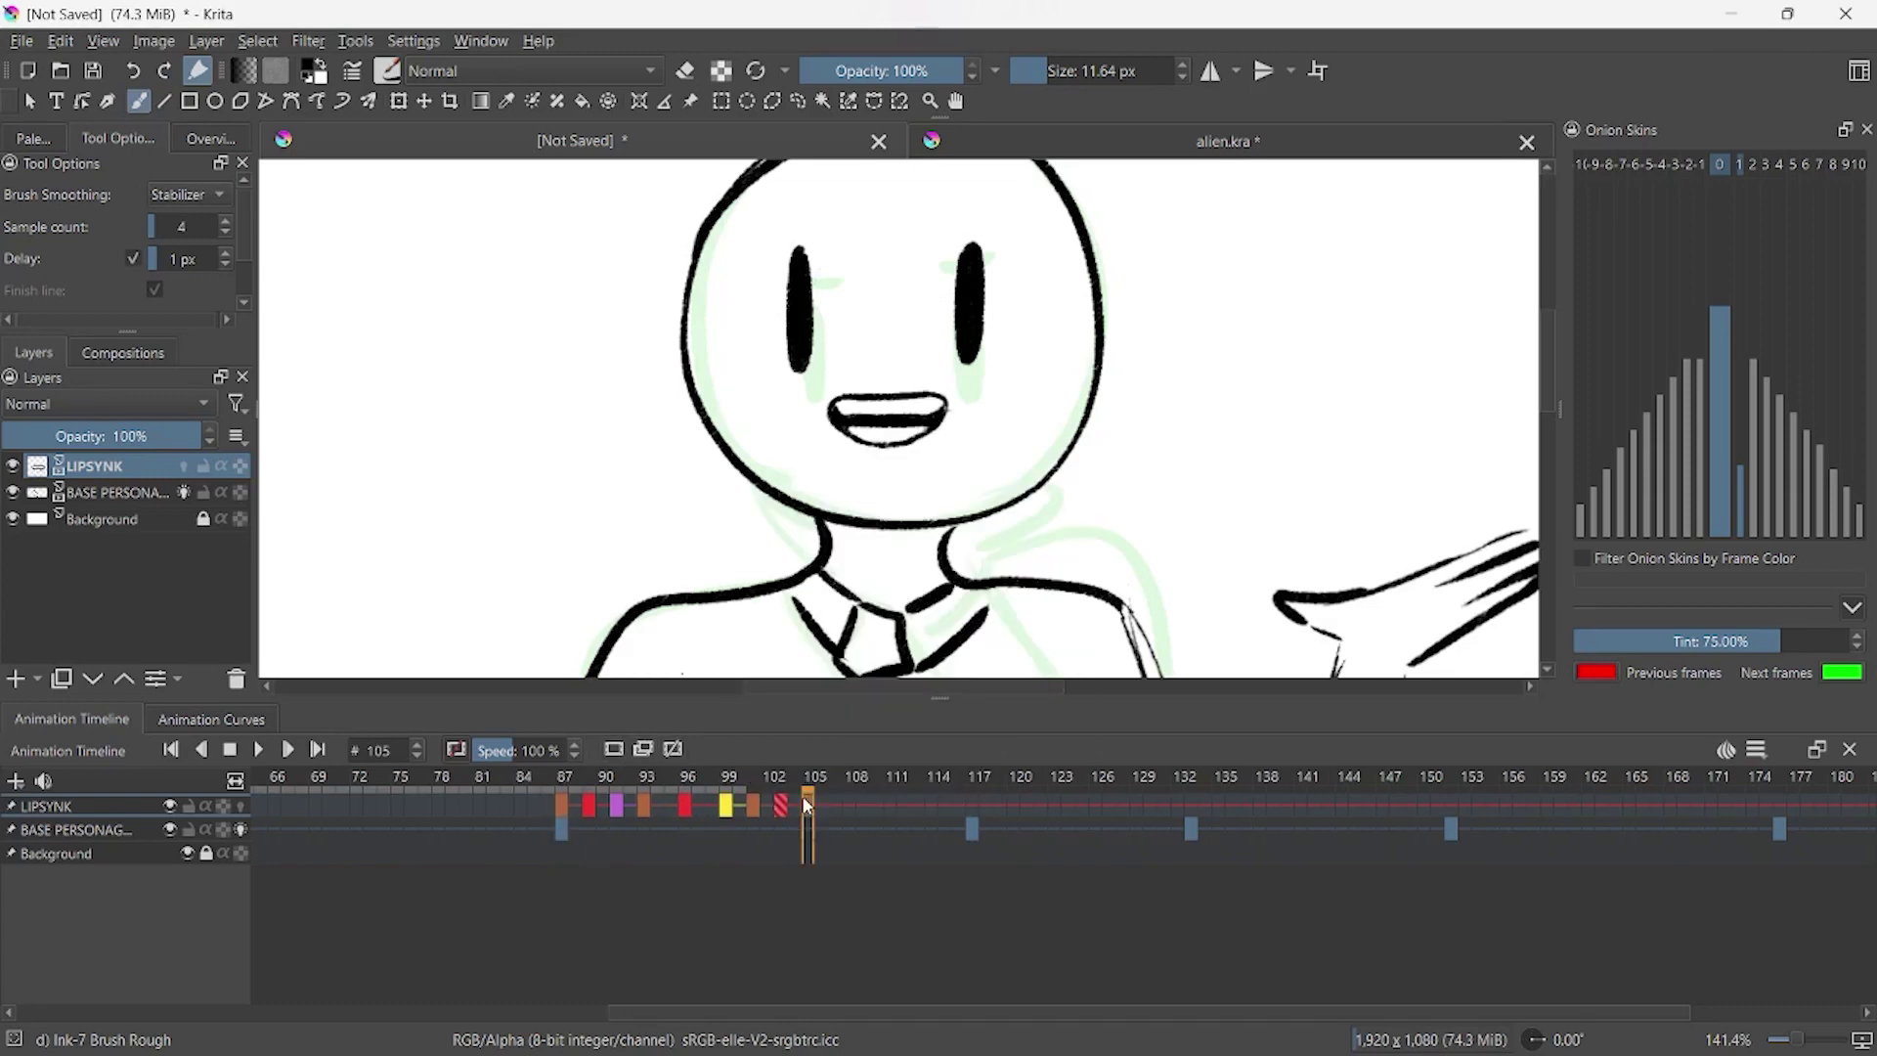
- Add a keyframe at frame 105 with a flat mouth line over the onion skin, labelled green
key(F7)
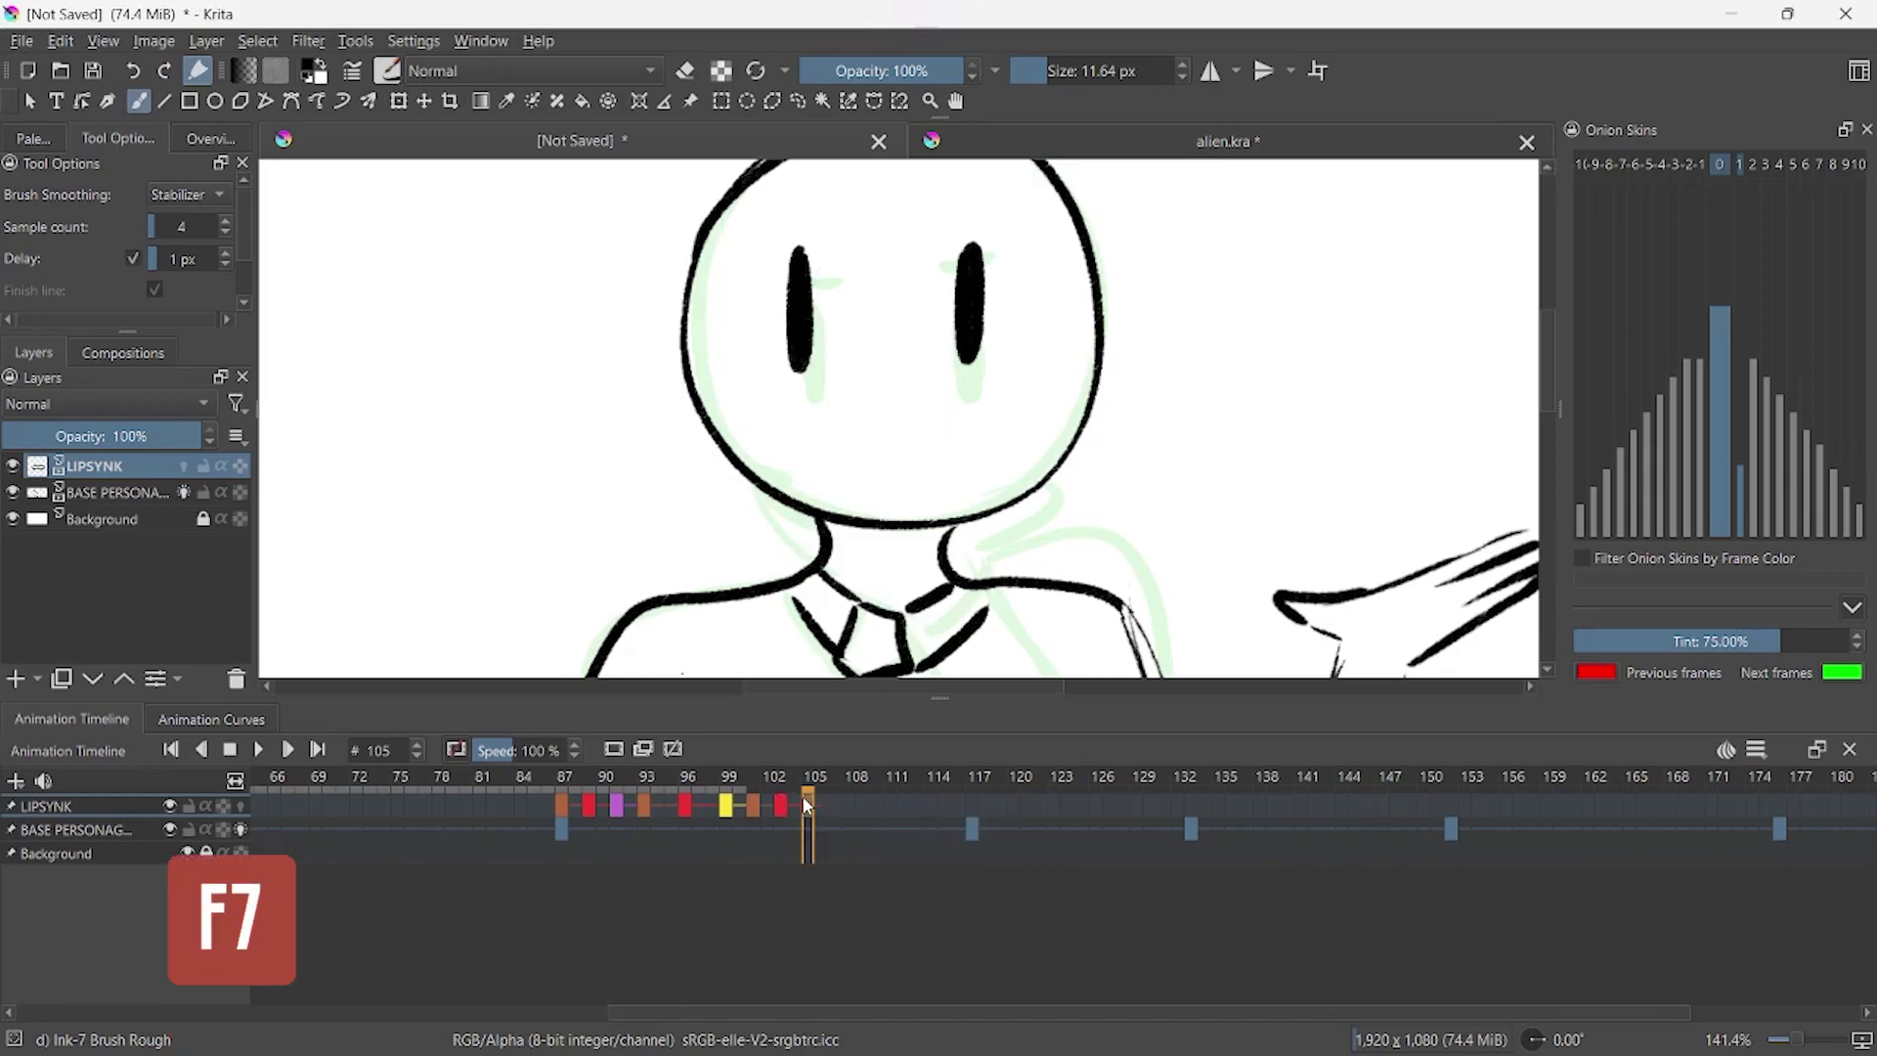
click(1701, 165)
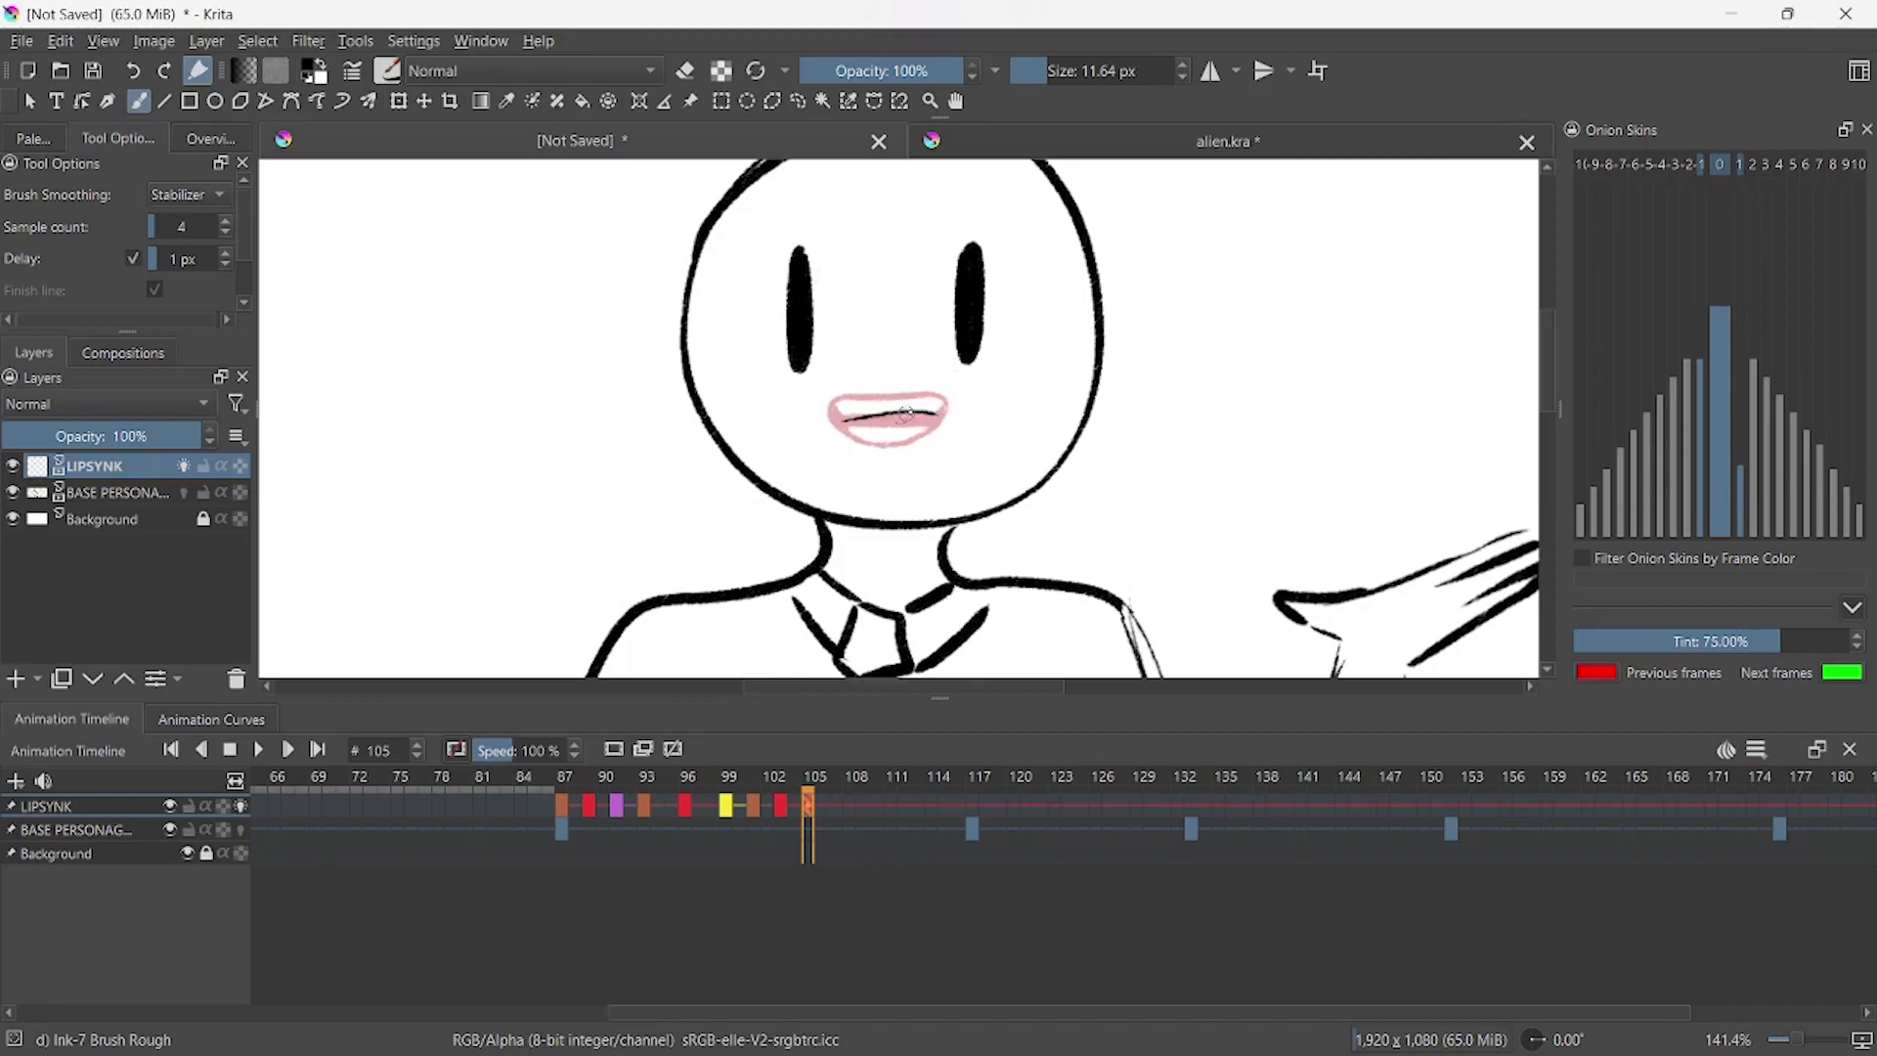
mouse_move(843, 418)
mouse_down()
mouse_move(944, 414)
mouse_move(848, 433)
mouse_move(926, 430)
mouse_up()
key(ctrl+t)
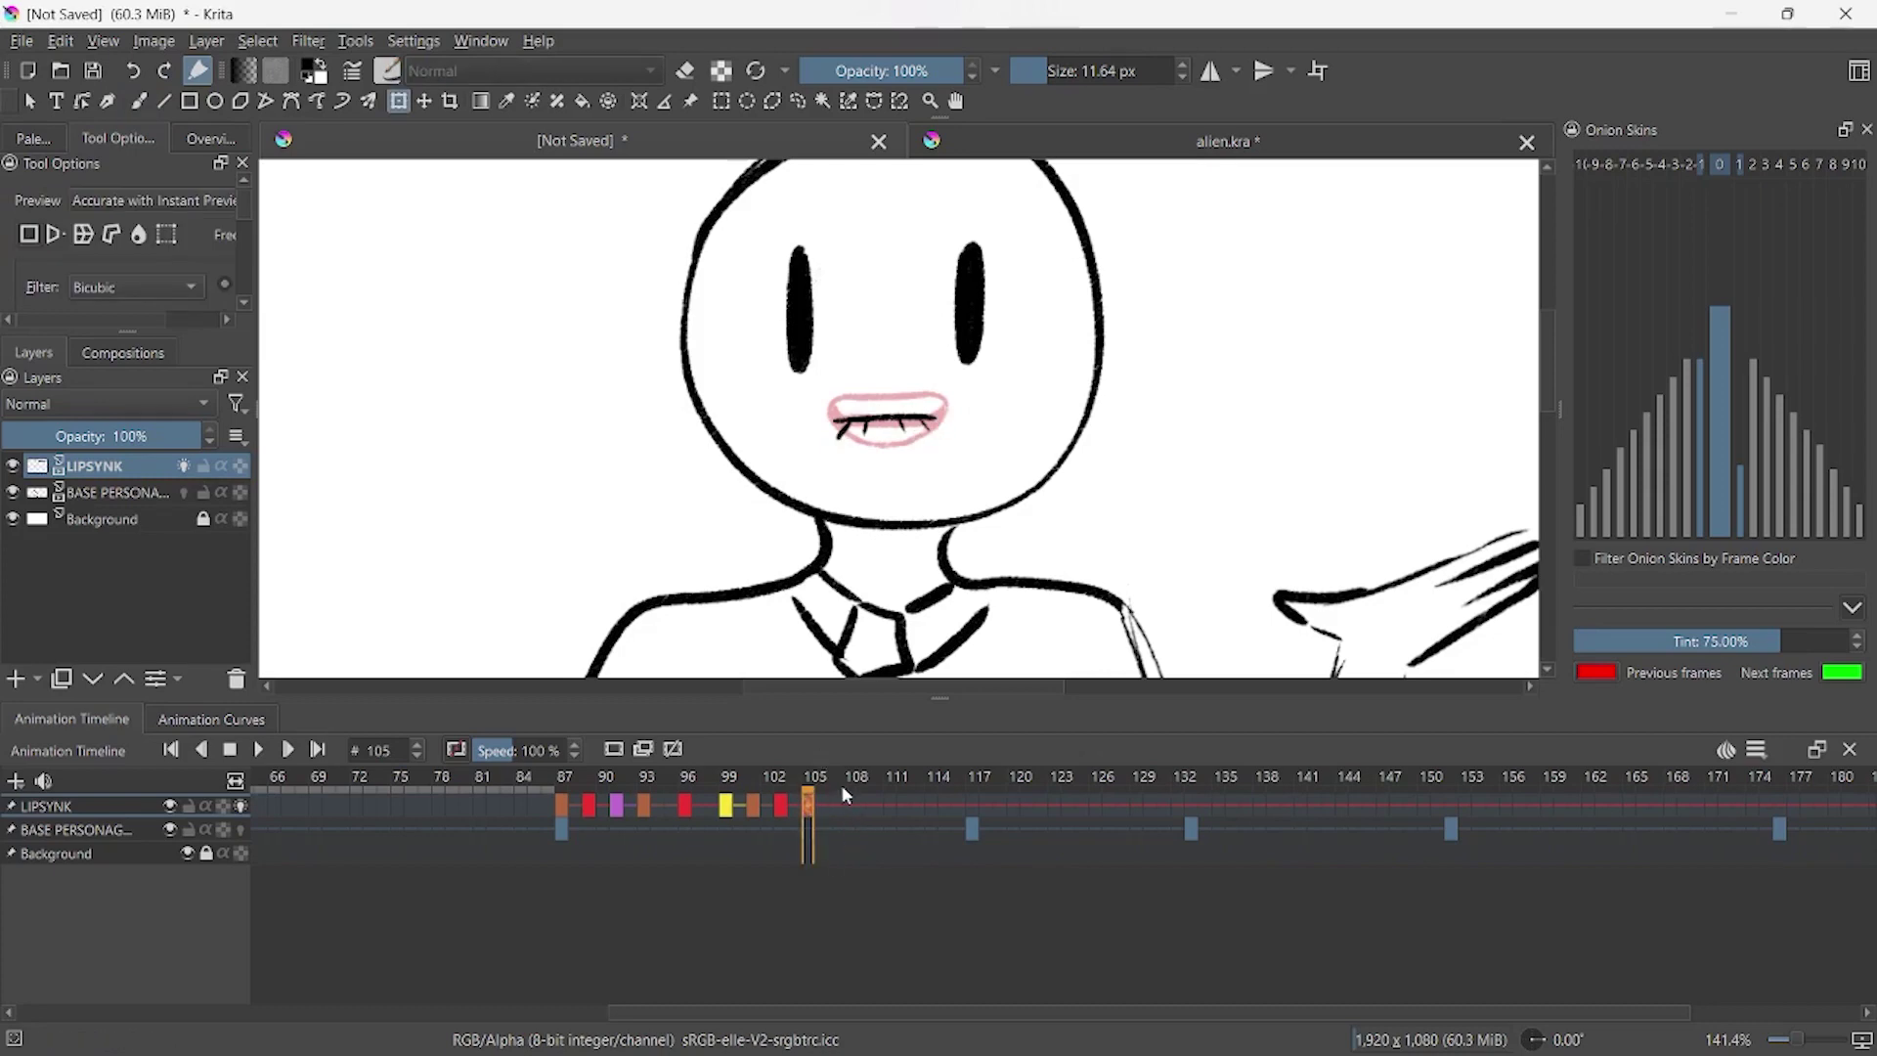
right_click(816, 808)
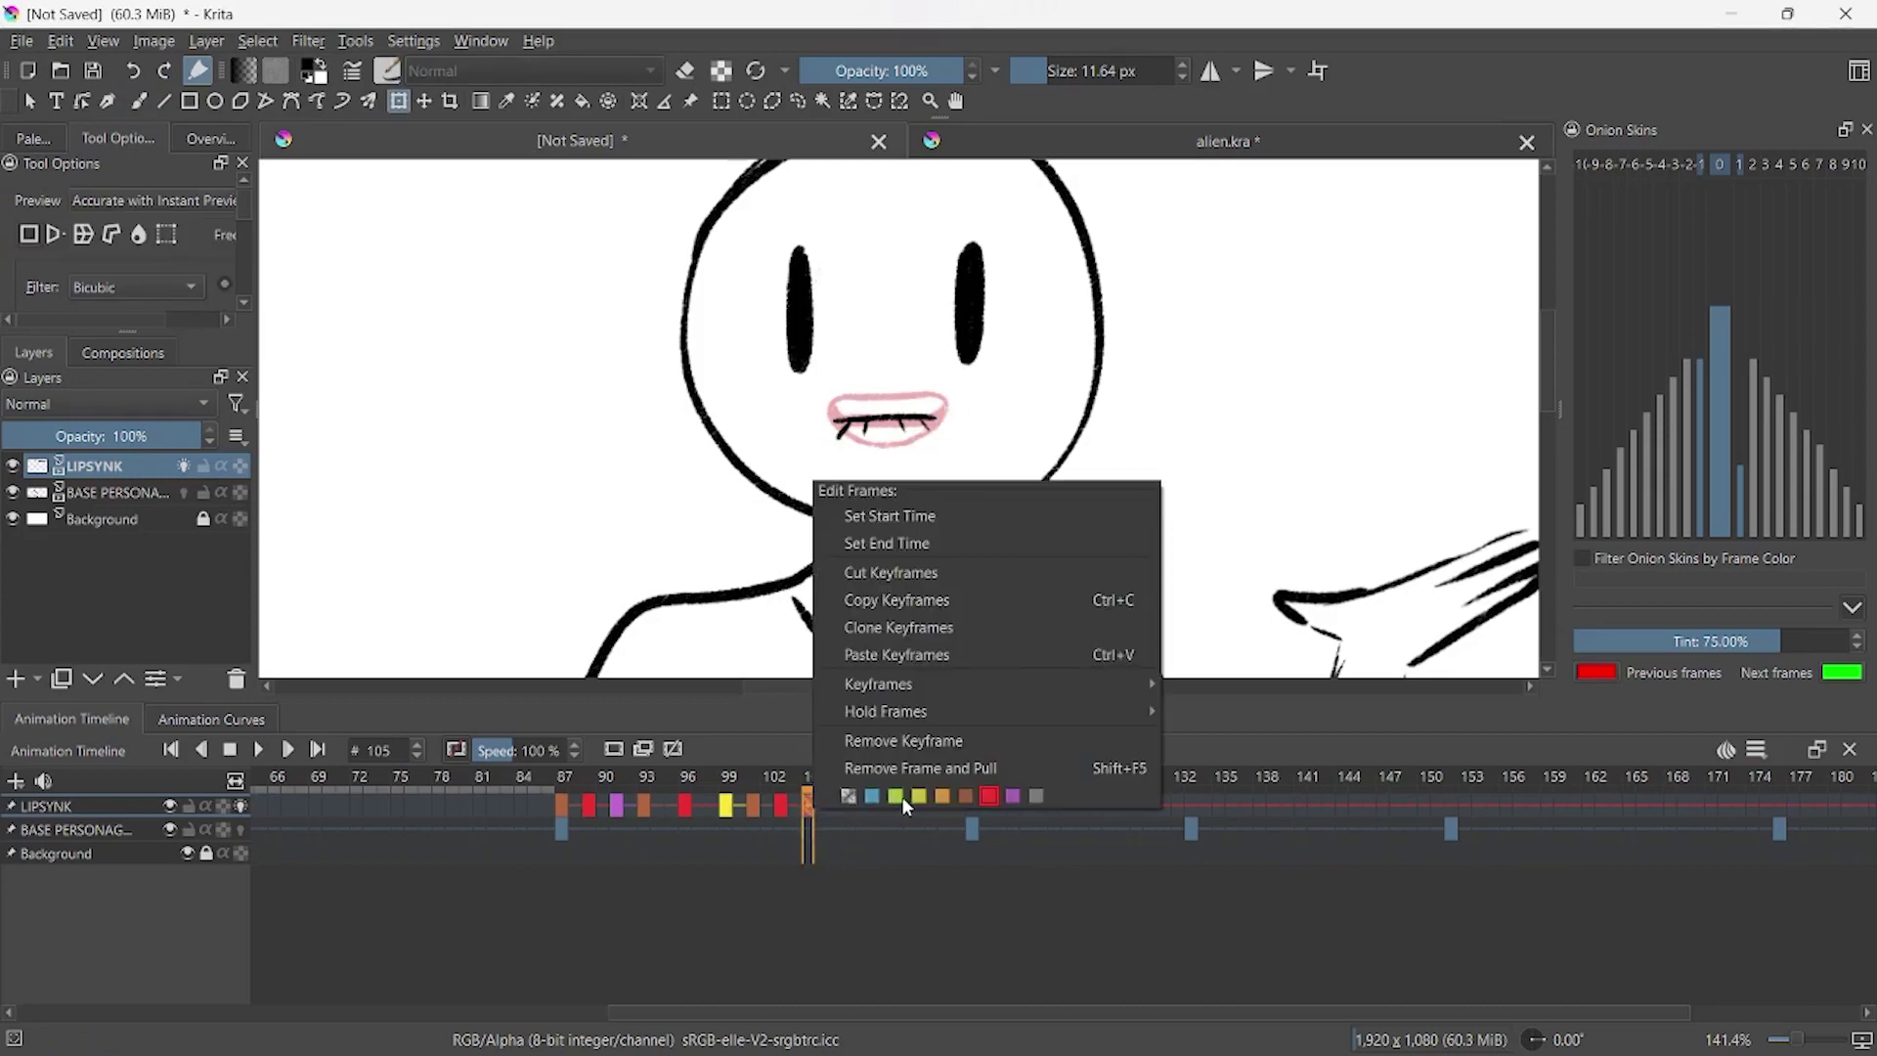
click(905, 798)
- Squash the open mouth at frame 107 shorter and shift it right and down
click(834, 805)
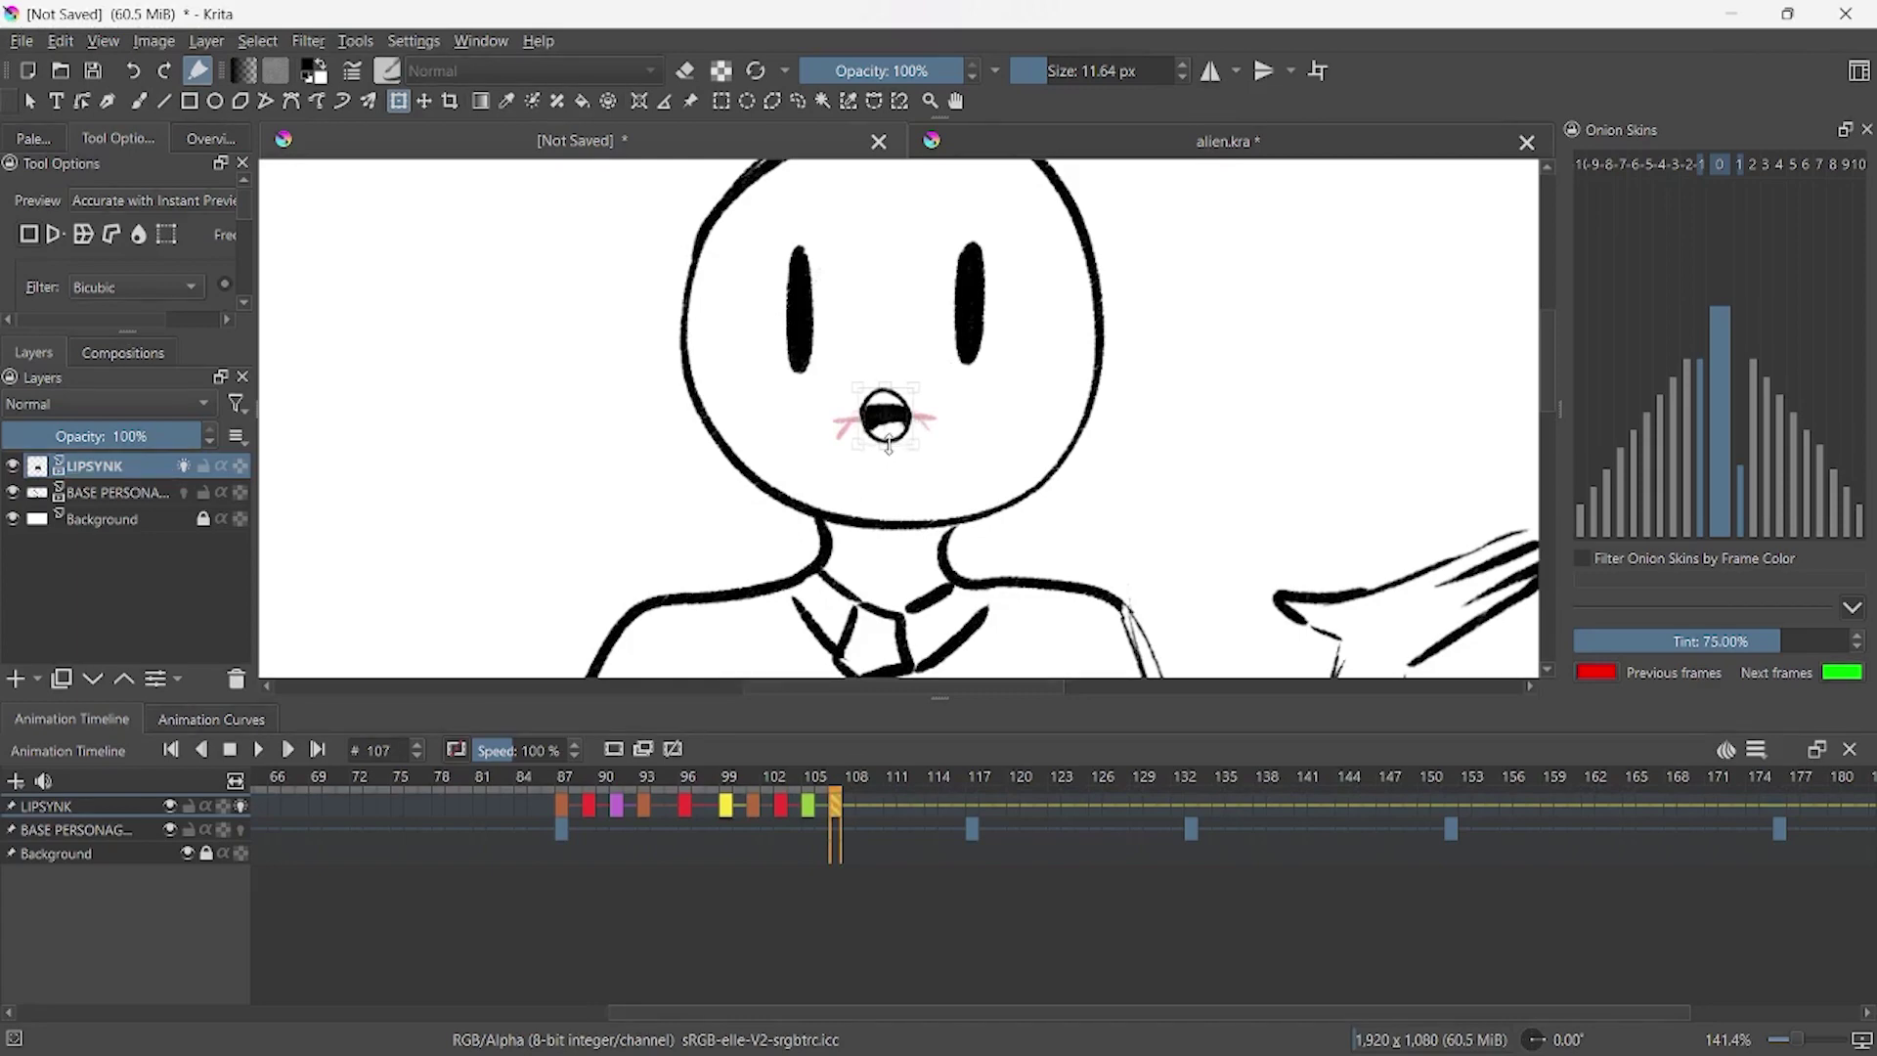
drag(886, 442, 882, 422)
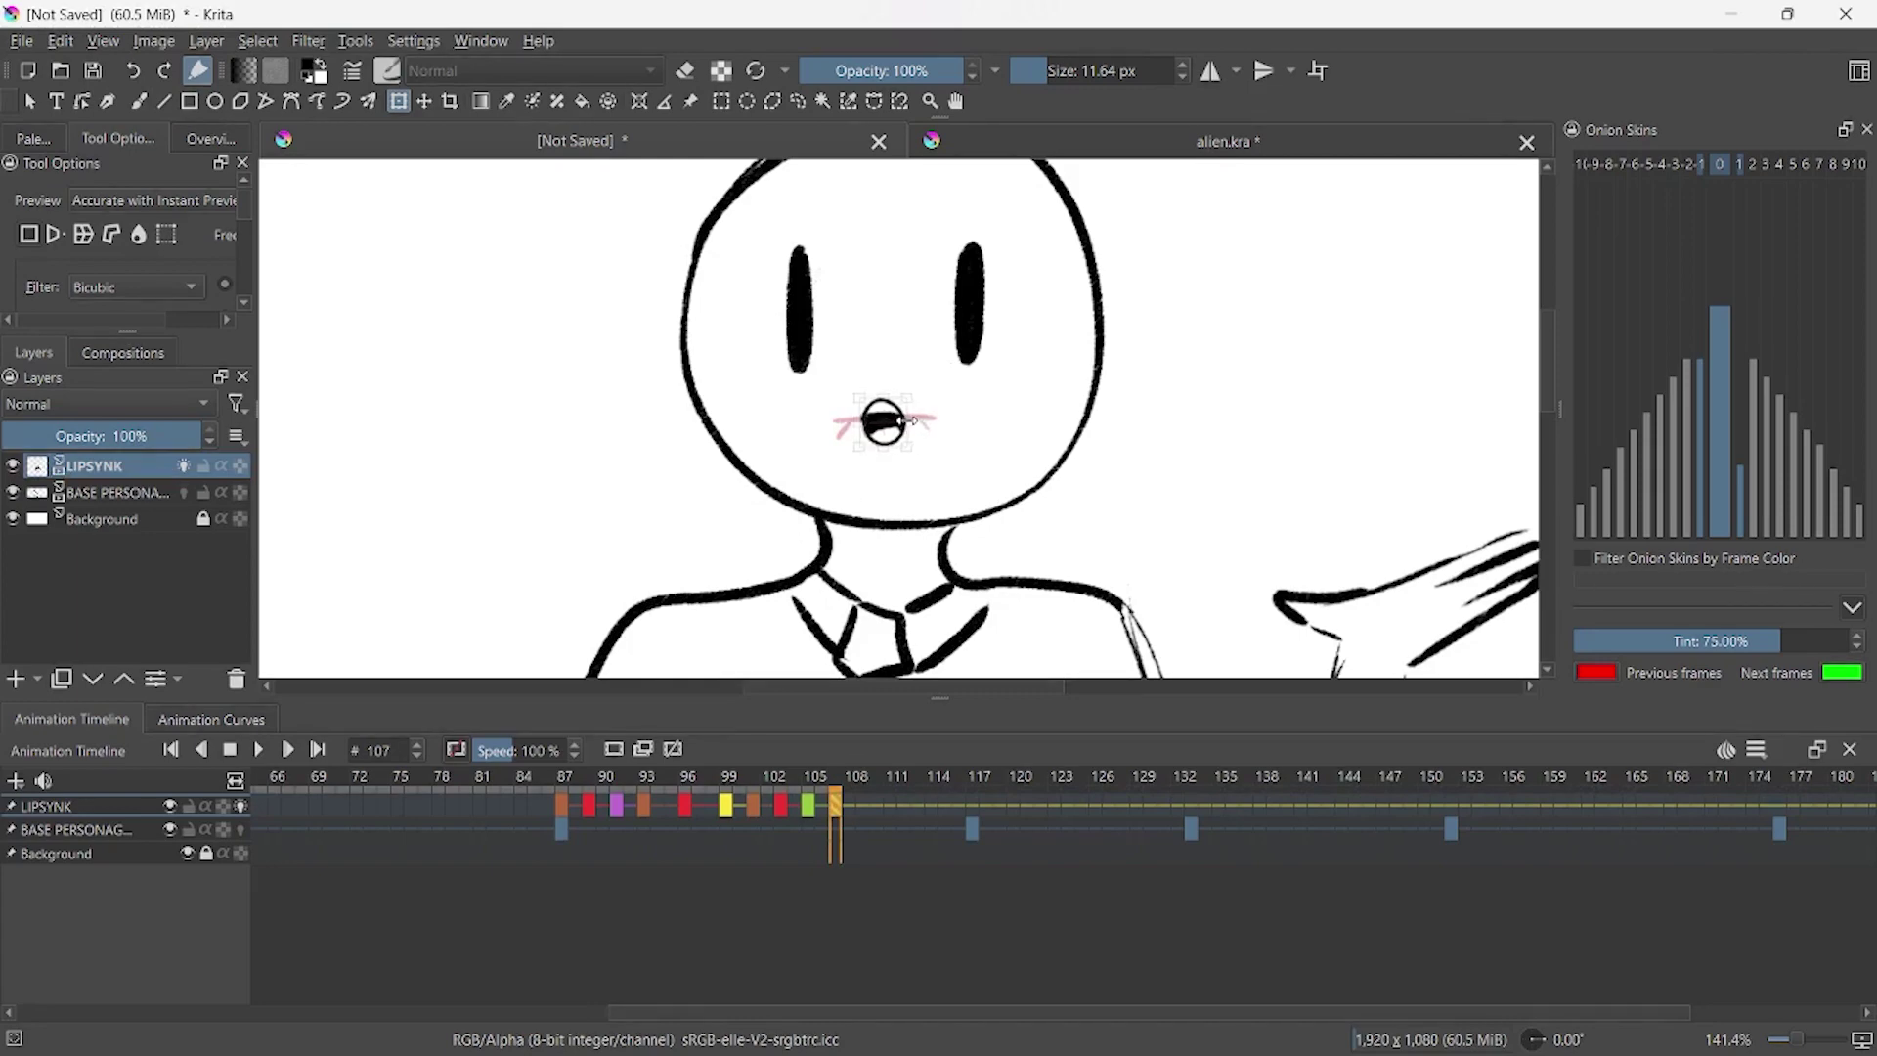
drag(882, 423, 891, 433)
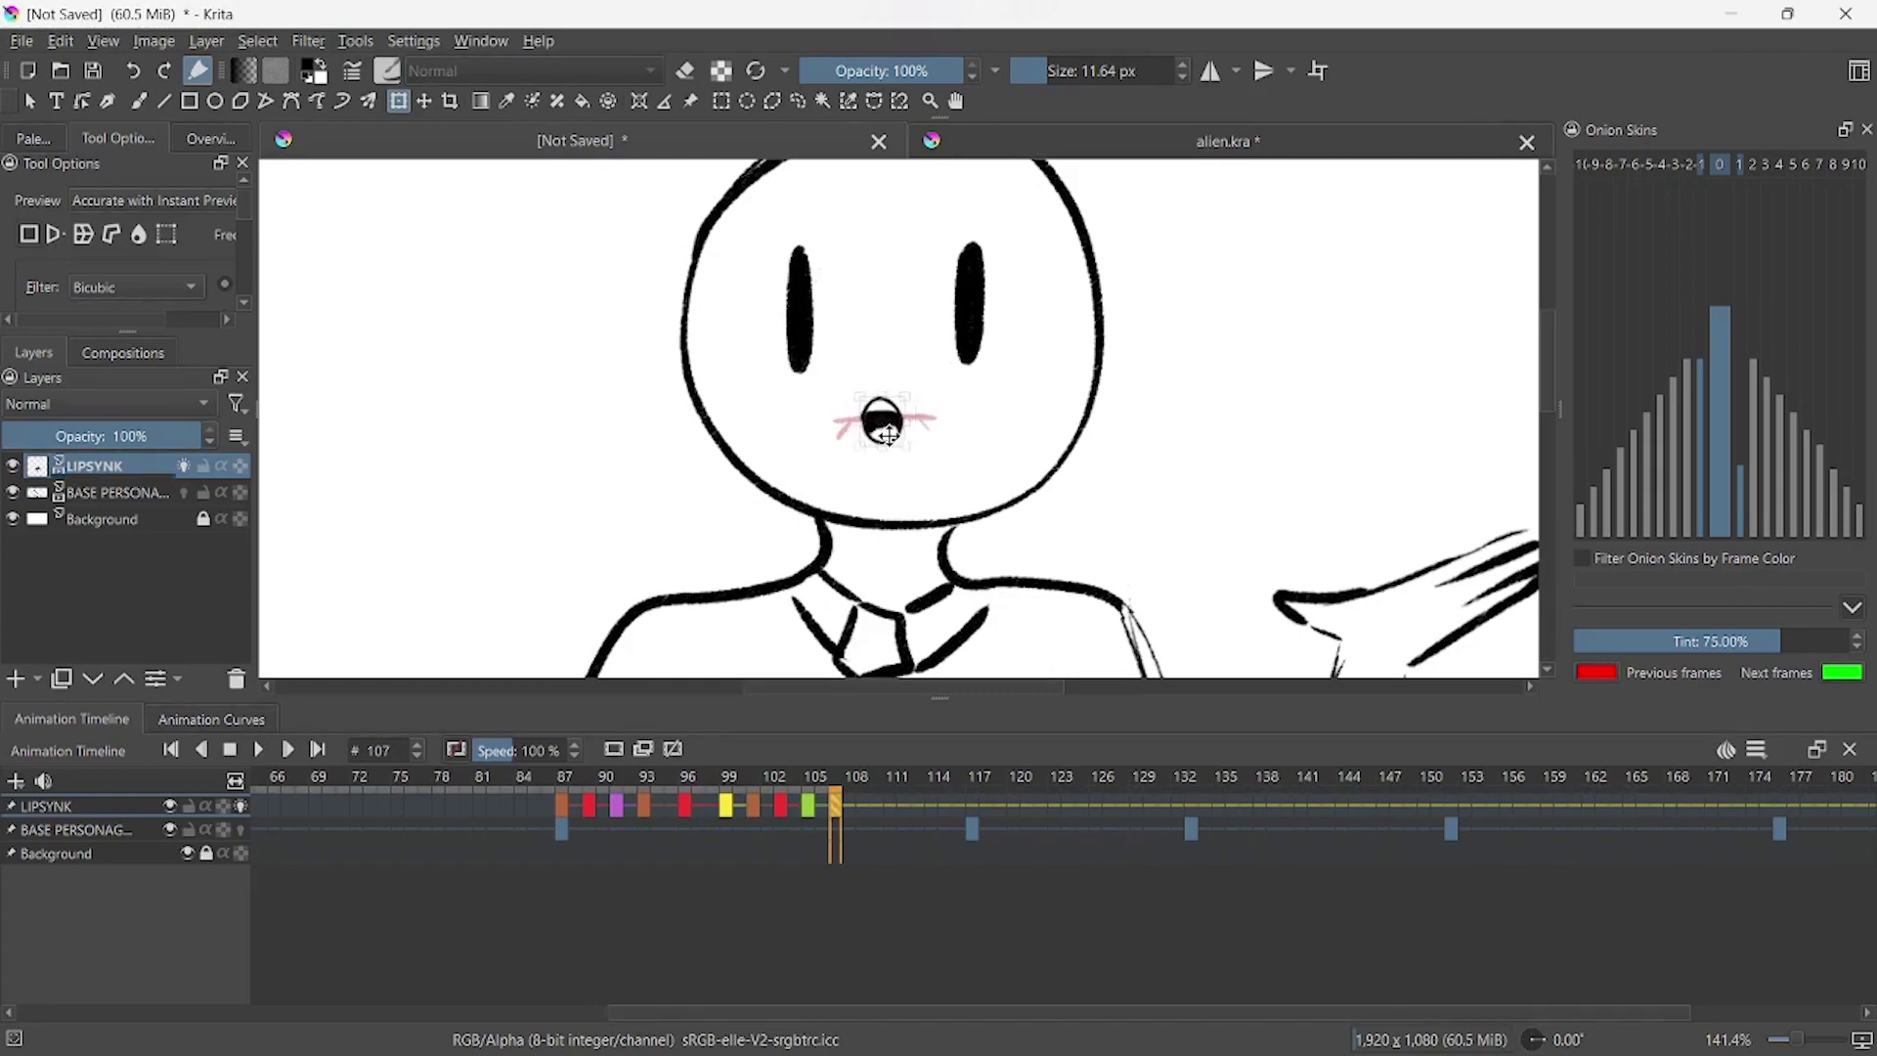
key(Return)
click(838, 815)
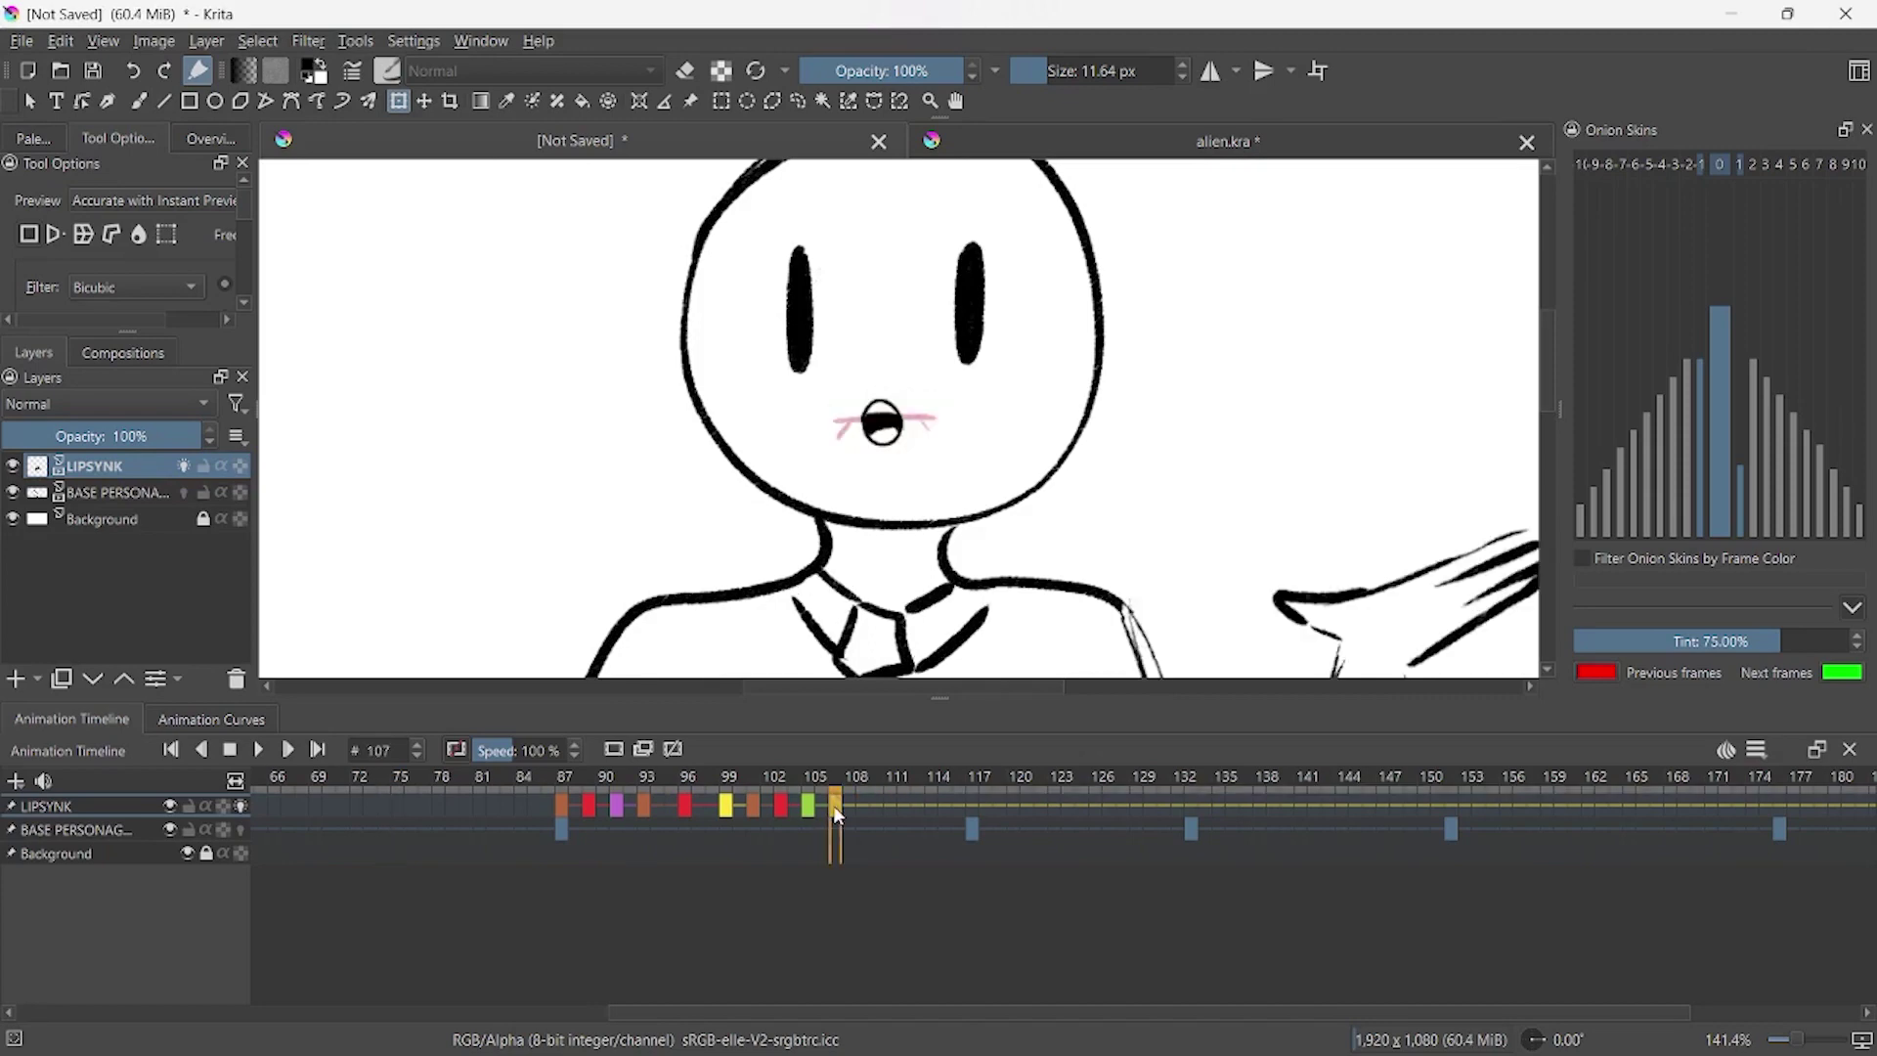
- Paste the frame-87 grin mouth as a new keyframe at frame 109 and transform it
click(696, 815)
click(570, 804)
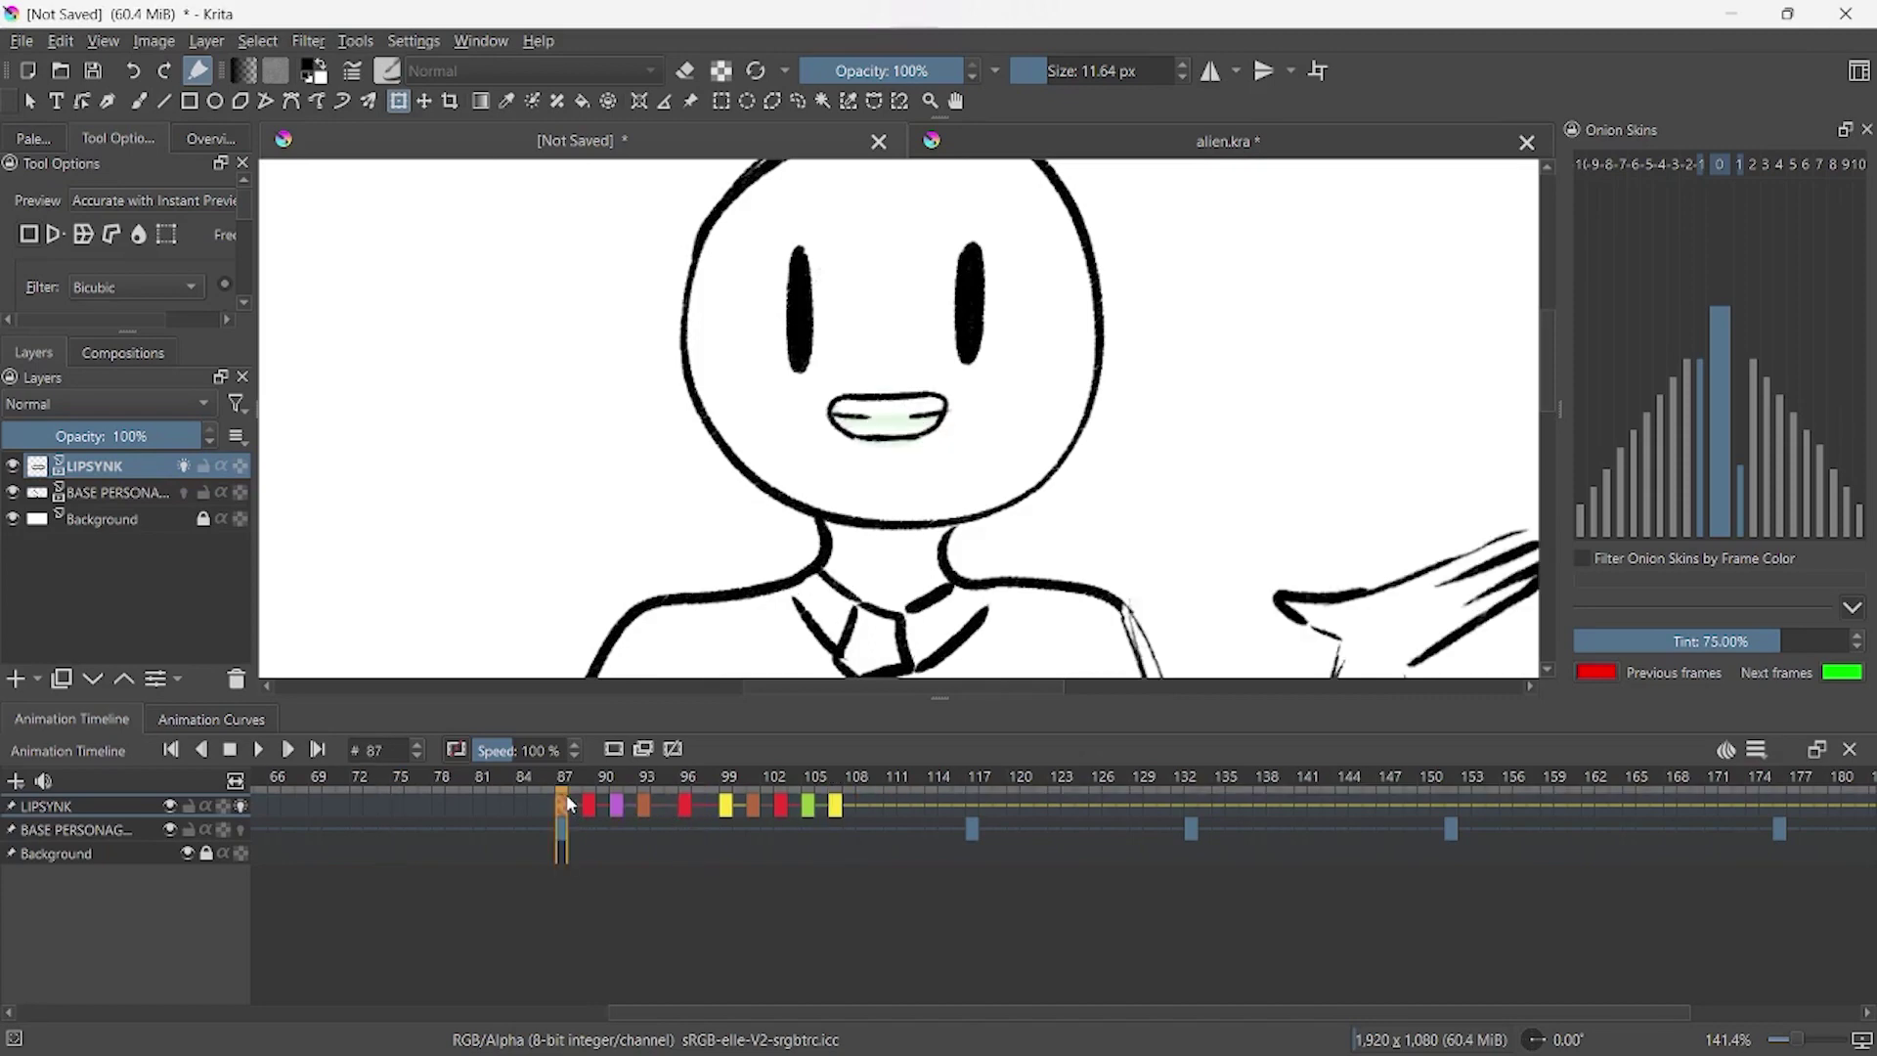
click(873, 807)
key(ctrl+v)
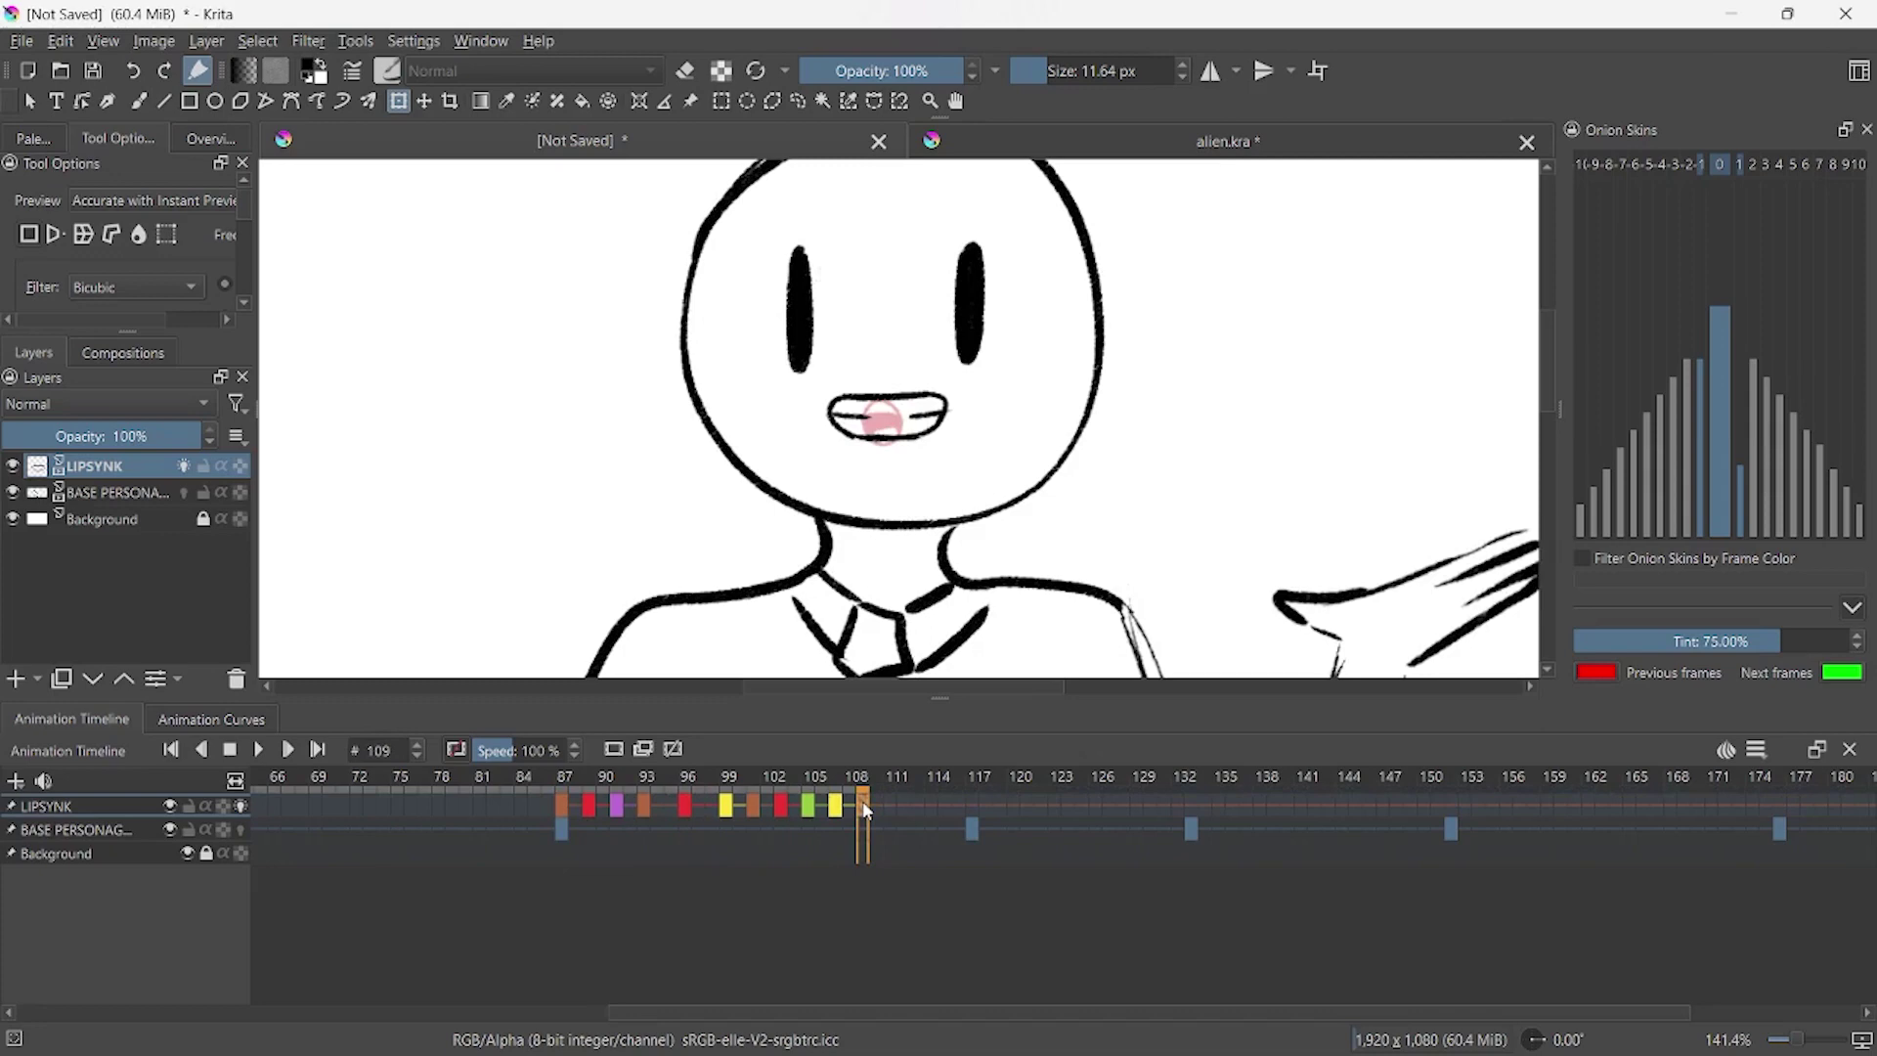
key(ctrl+t)
click(874, 817)
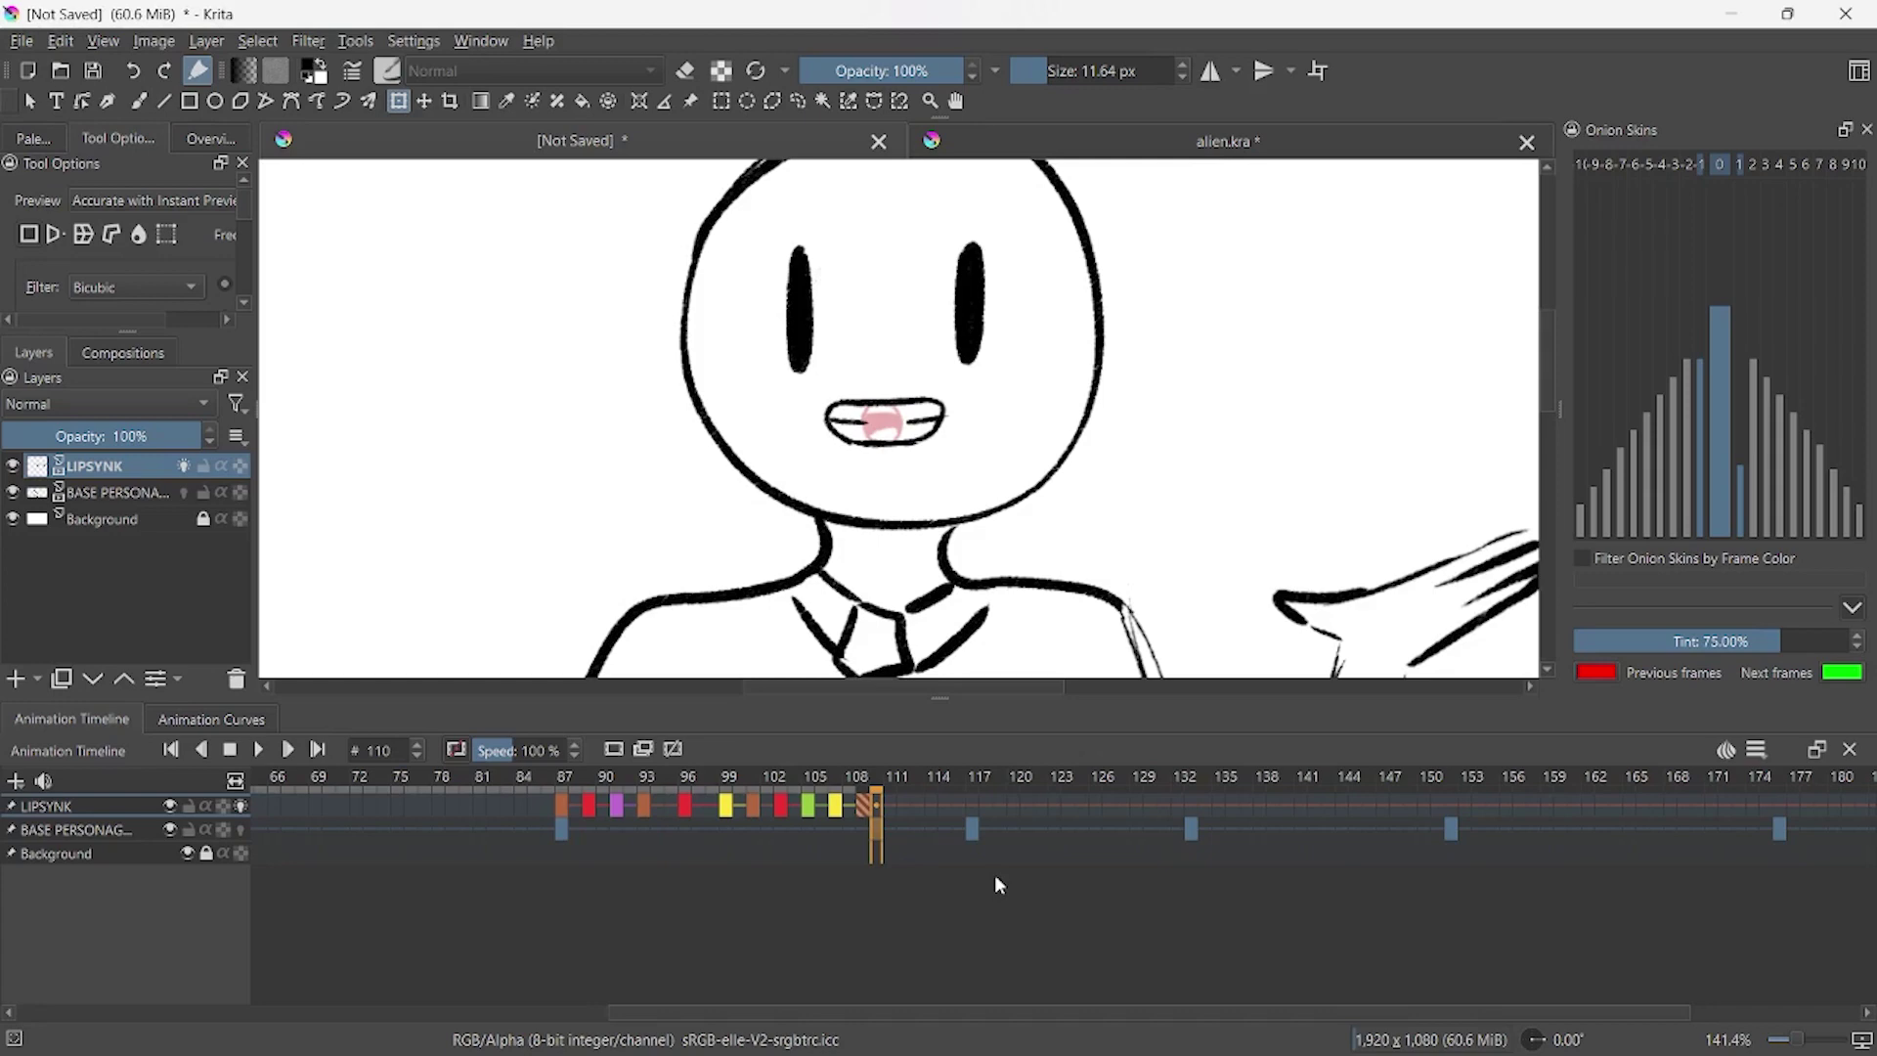
- Play back the lip sync to check the mouths around frames 107 and 109
key(space)
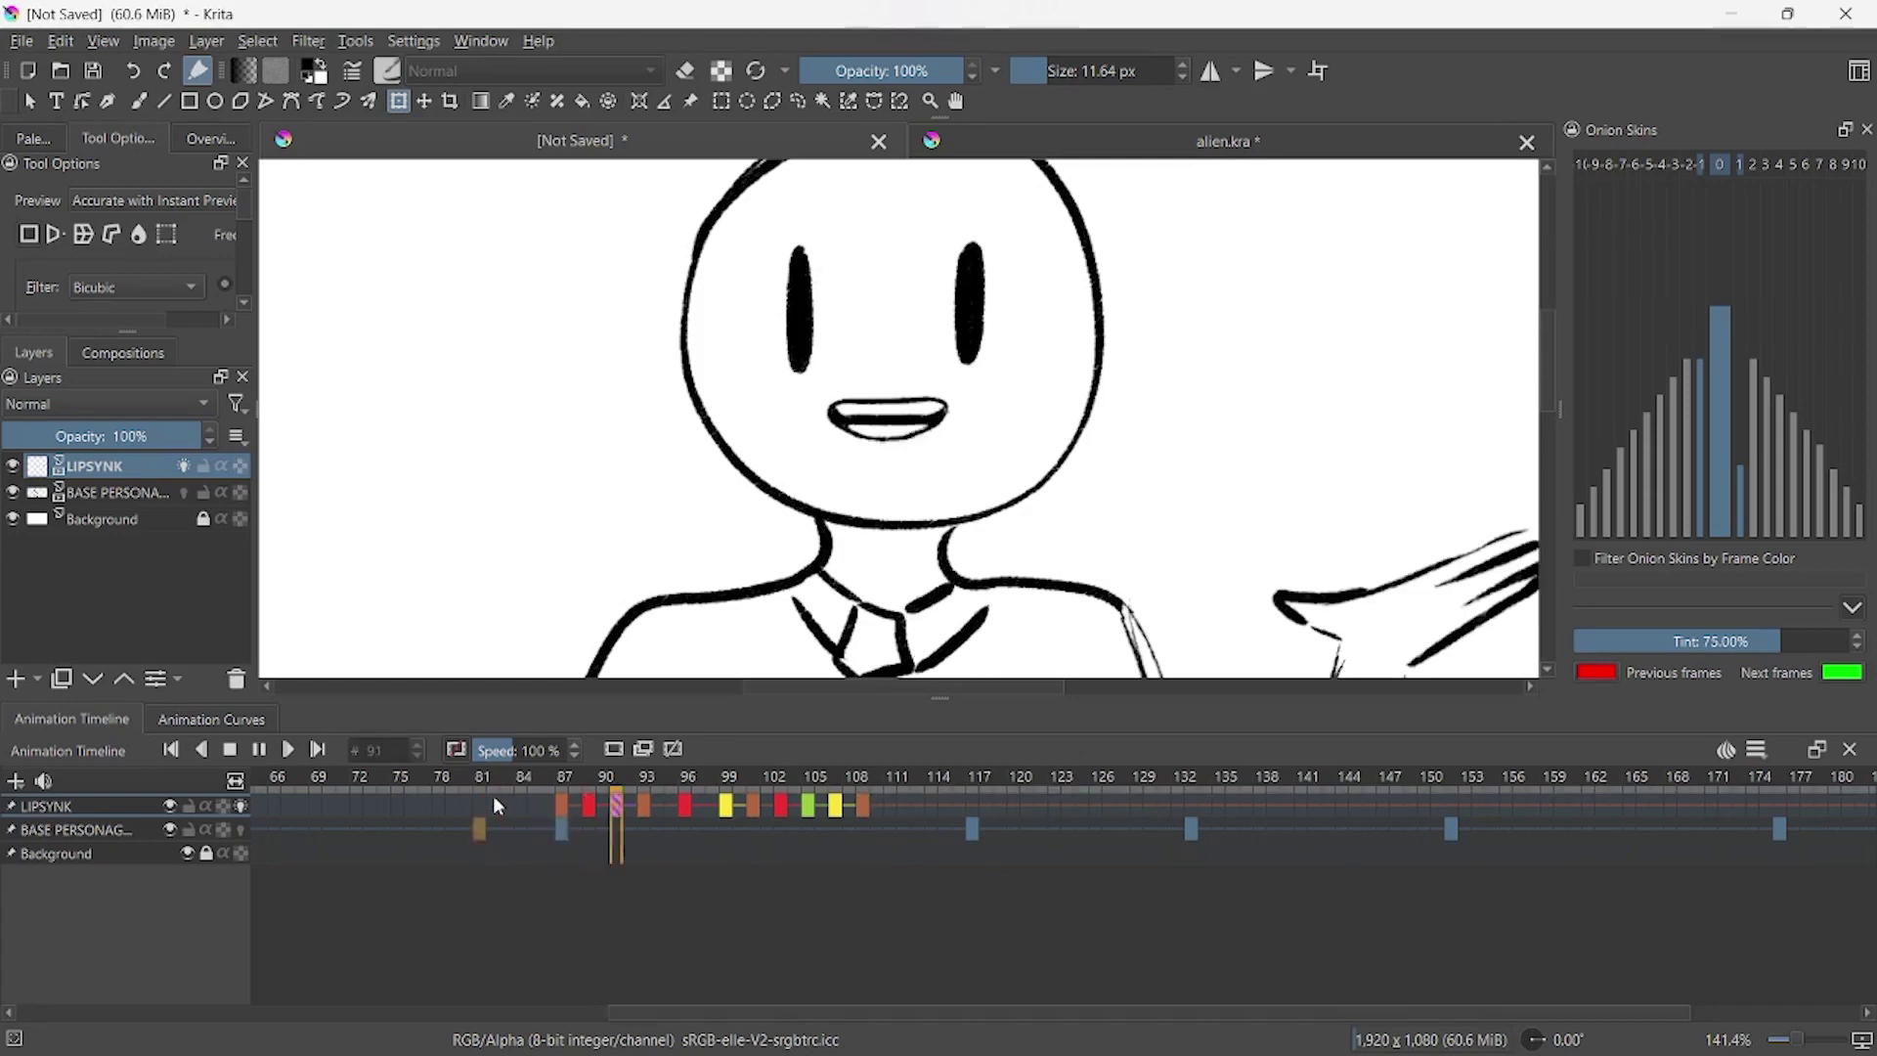
click(891, 807)
click(835, 805)
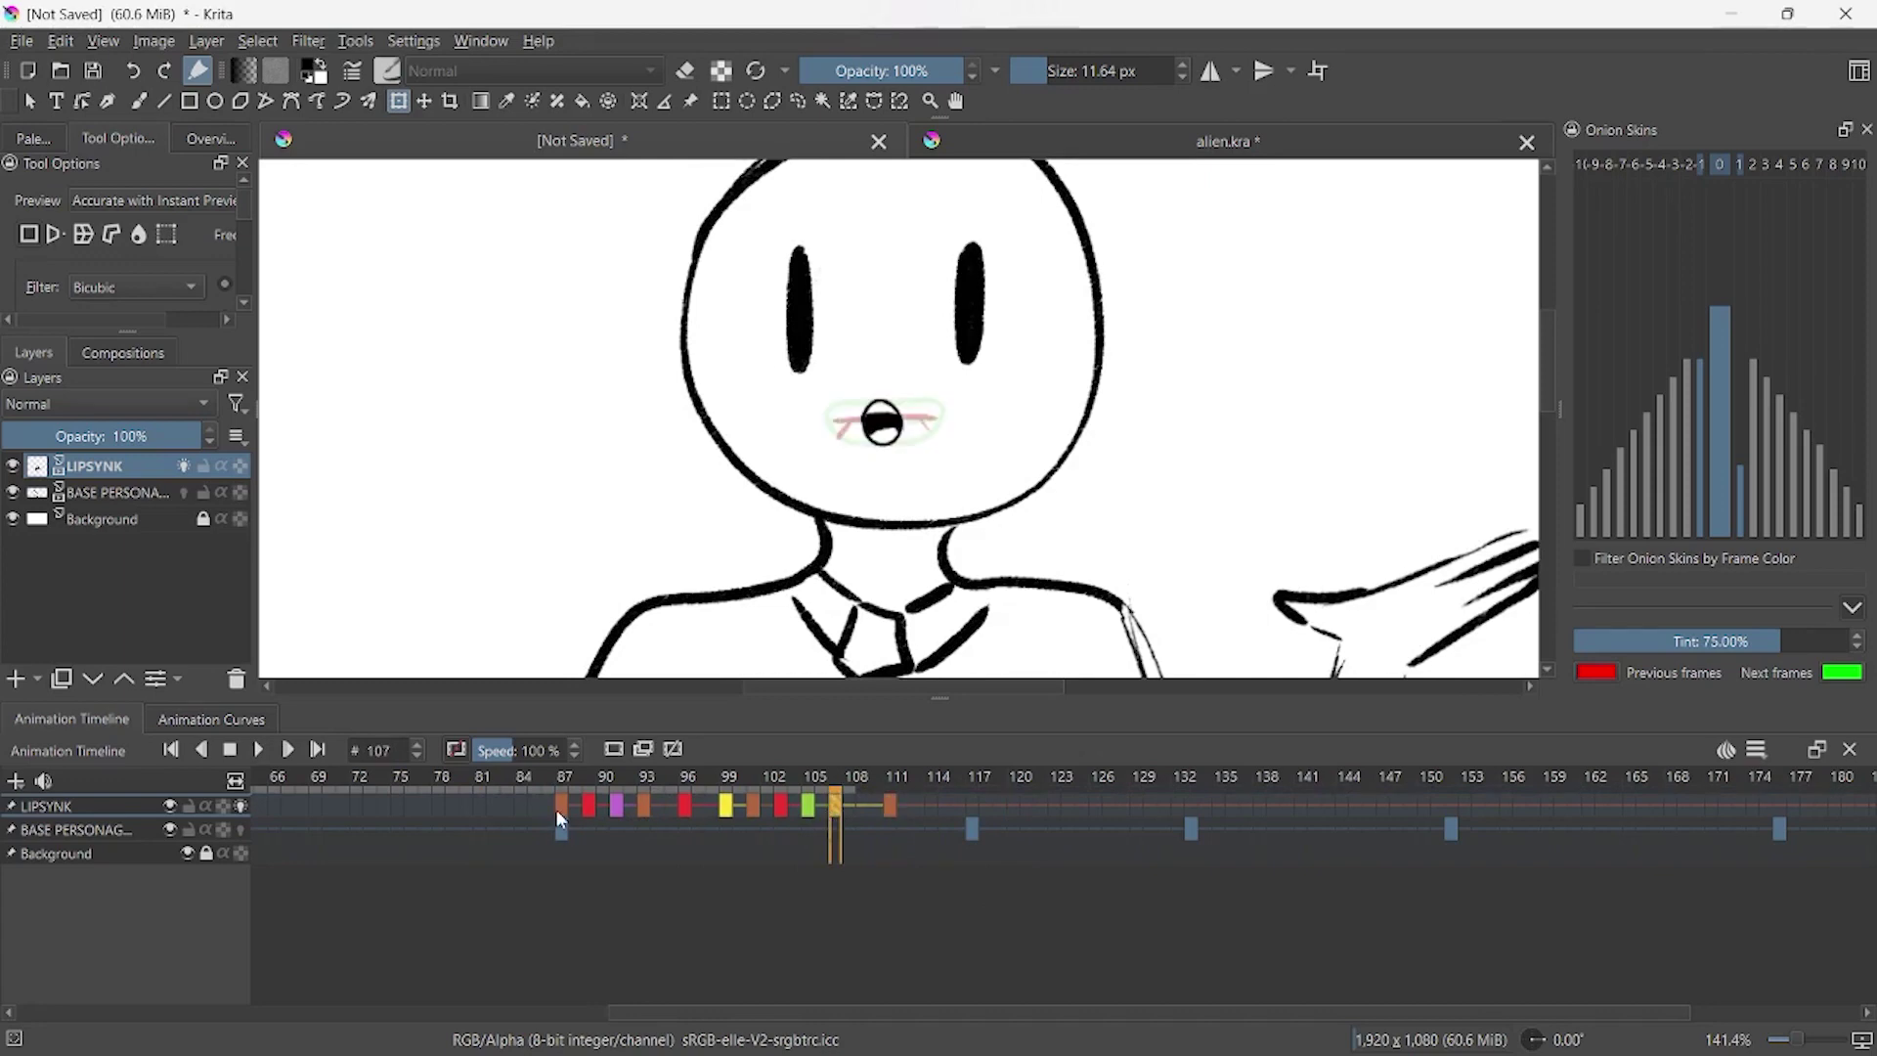
key(space)
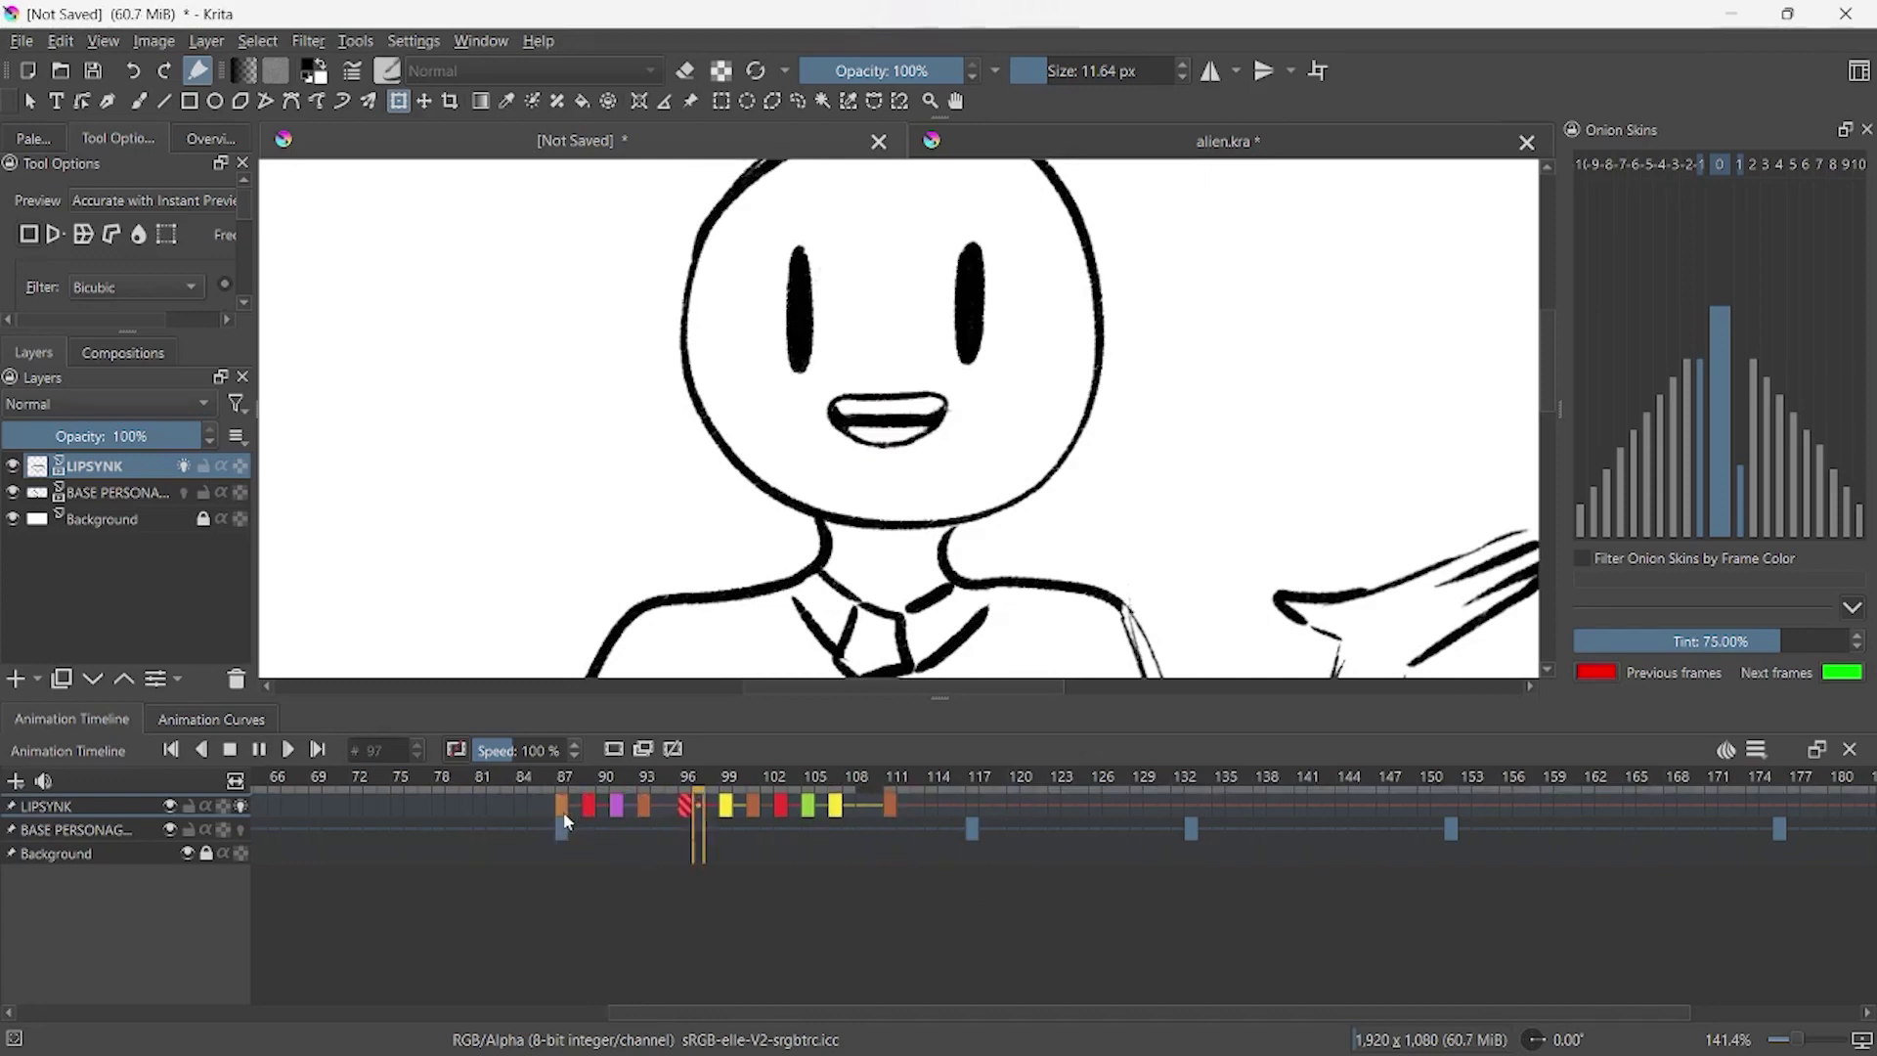
key(space)
- Shrink the frame-117 mouth into a small O, comparing against frames 96 and 99
click(425, 808)
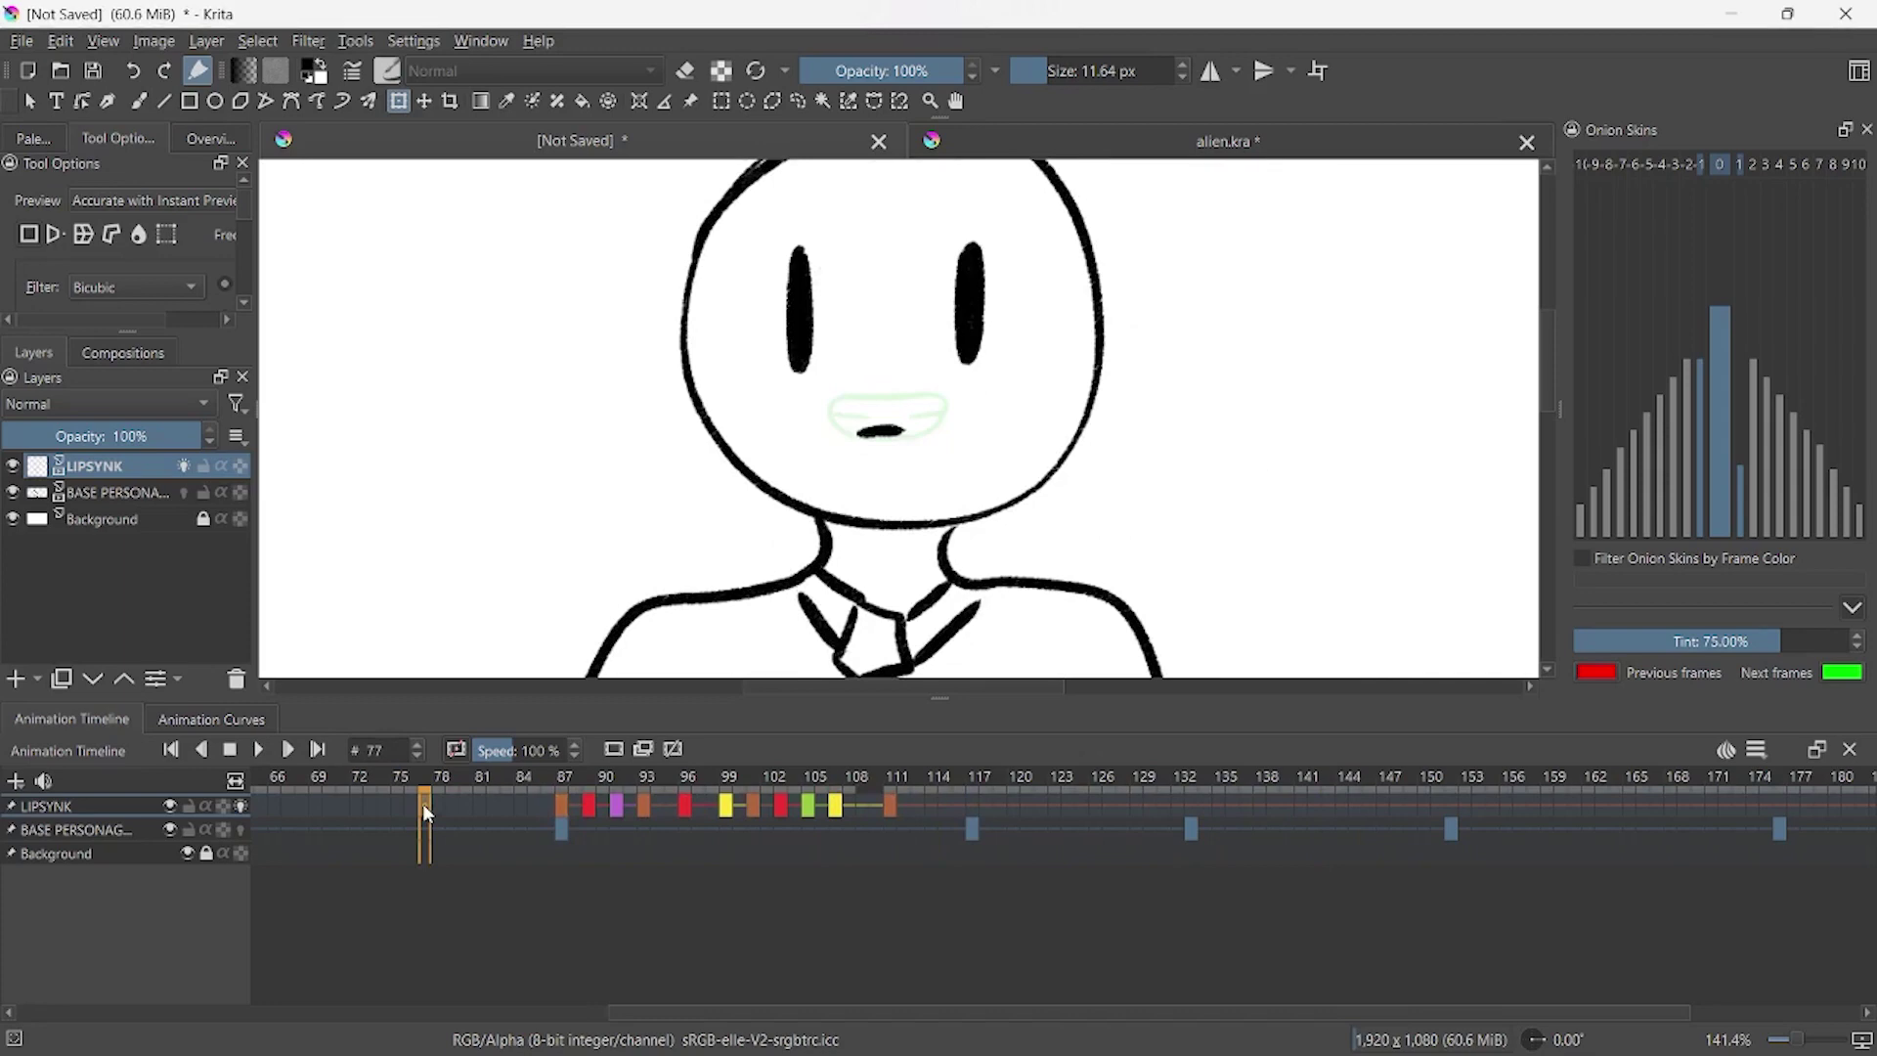
click(971, 809)
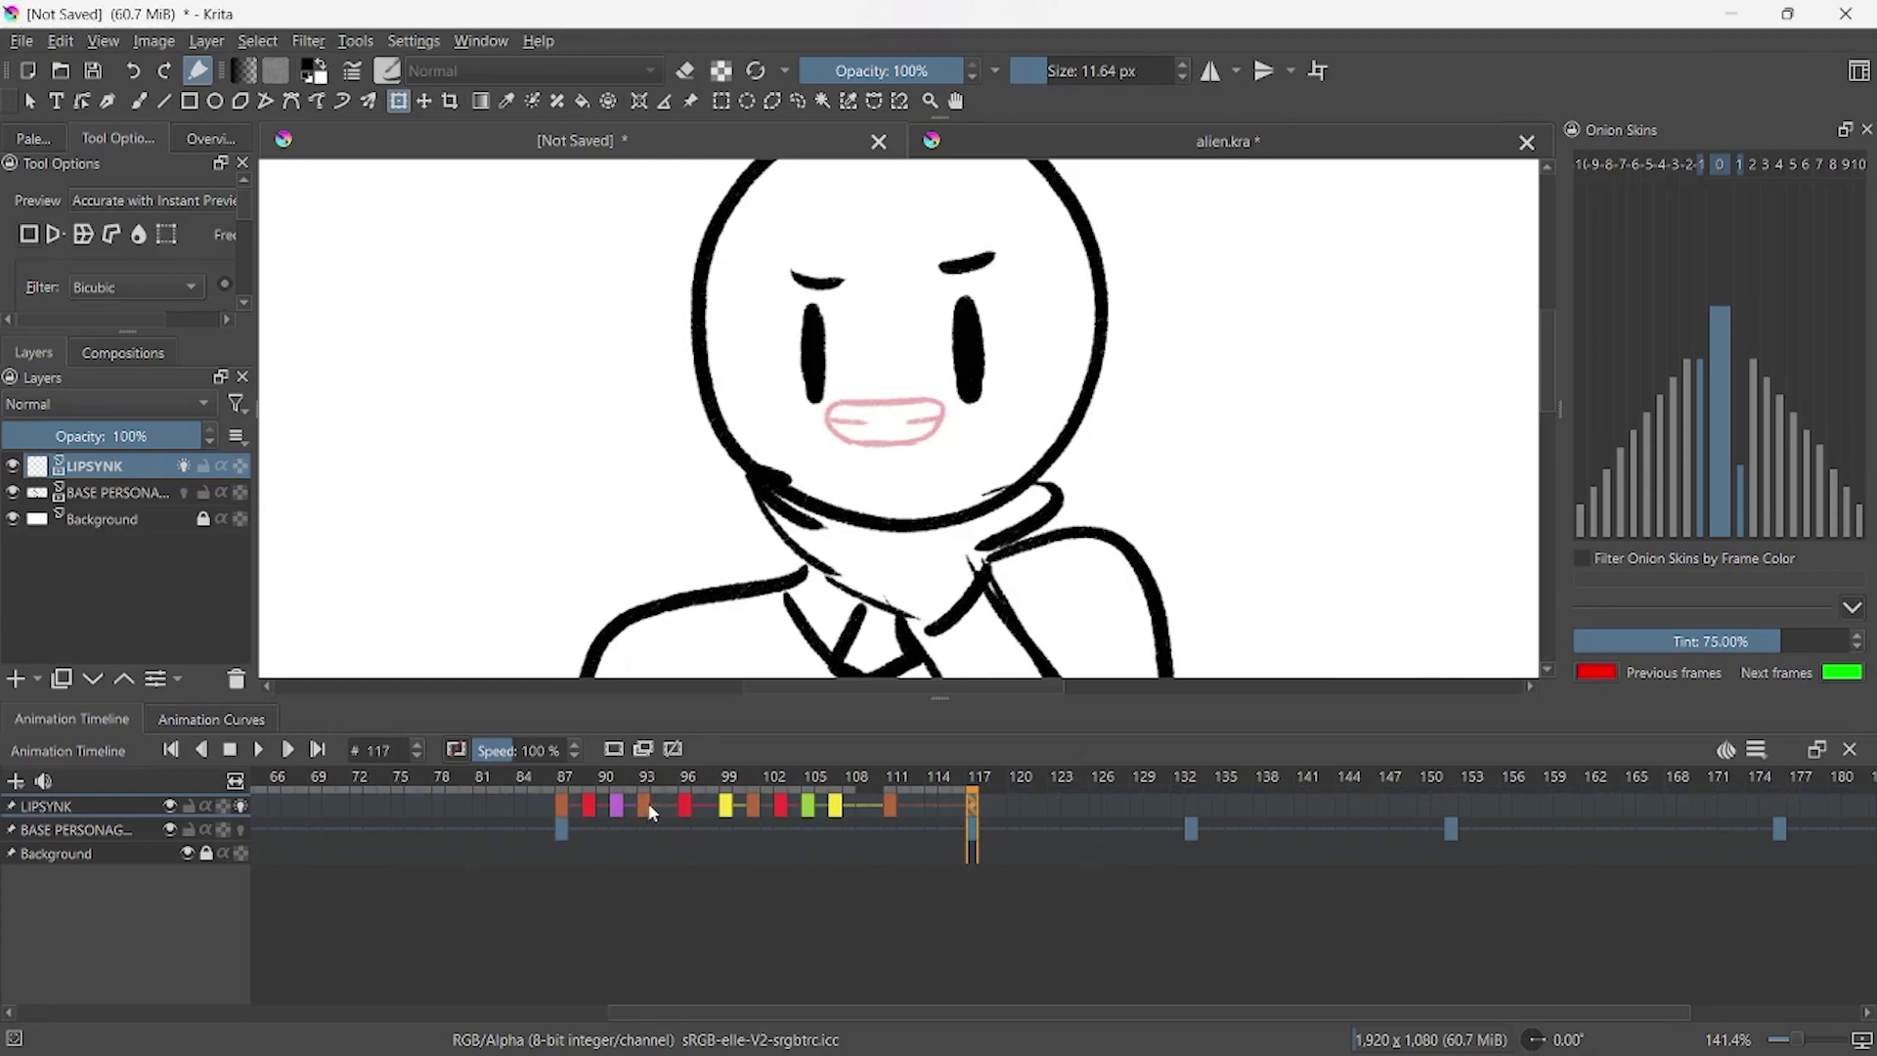
click(687, 811)
click(725, 805)
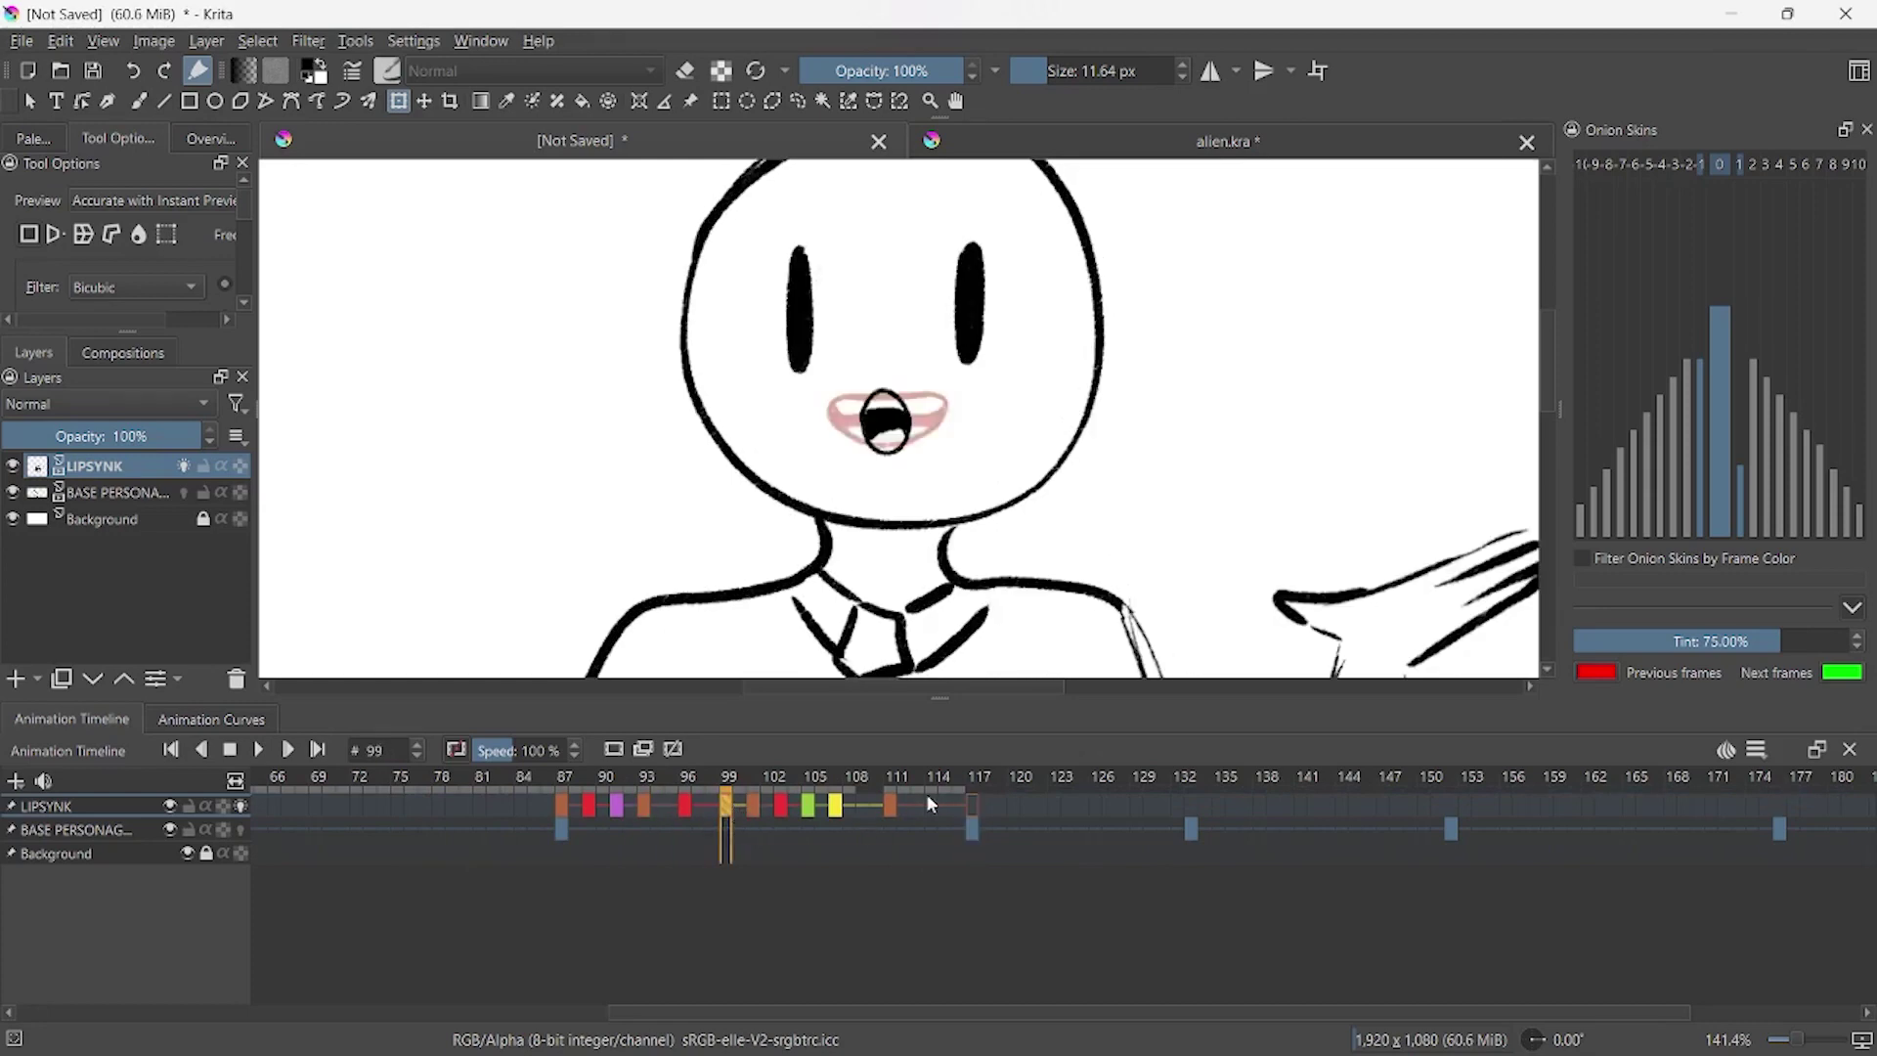
click(972, 805)
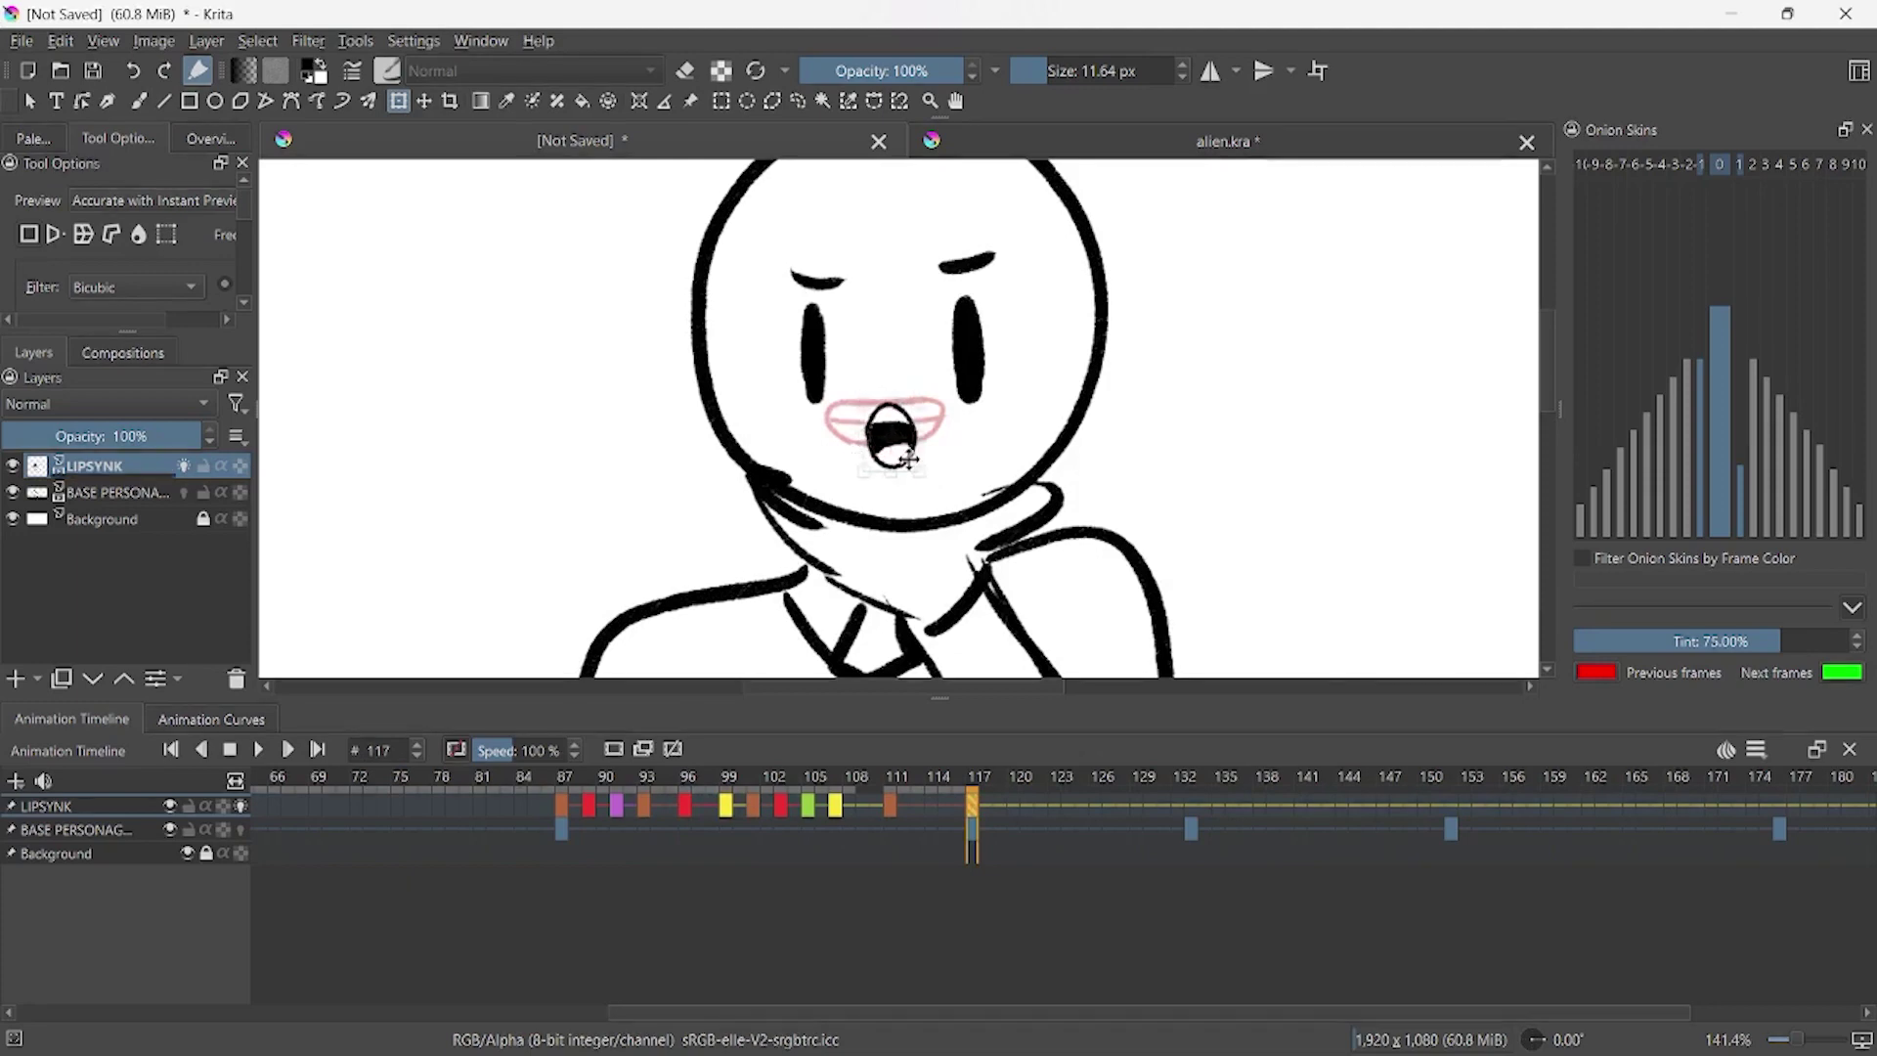
drag(909, 457, 923, 488)
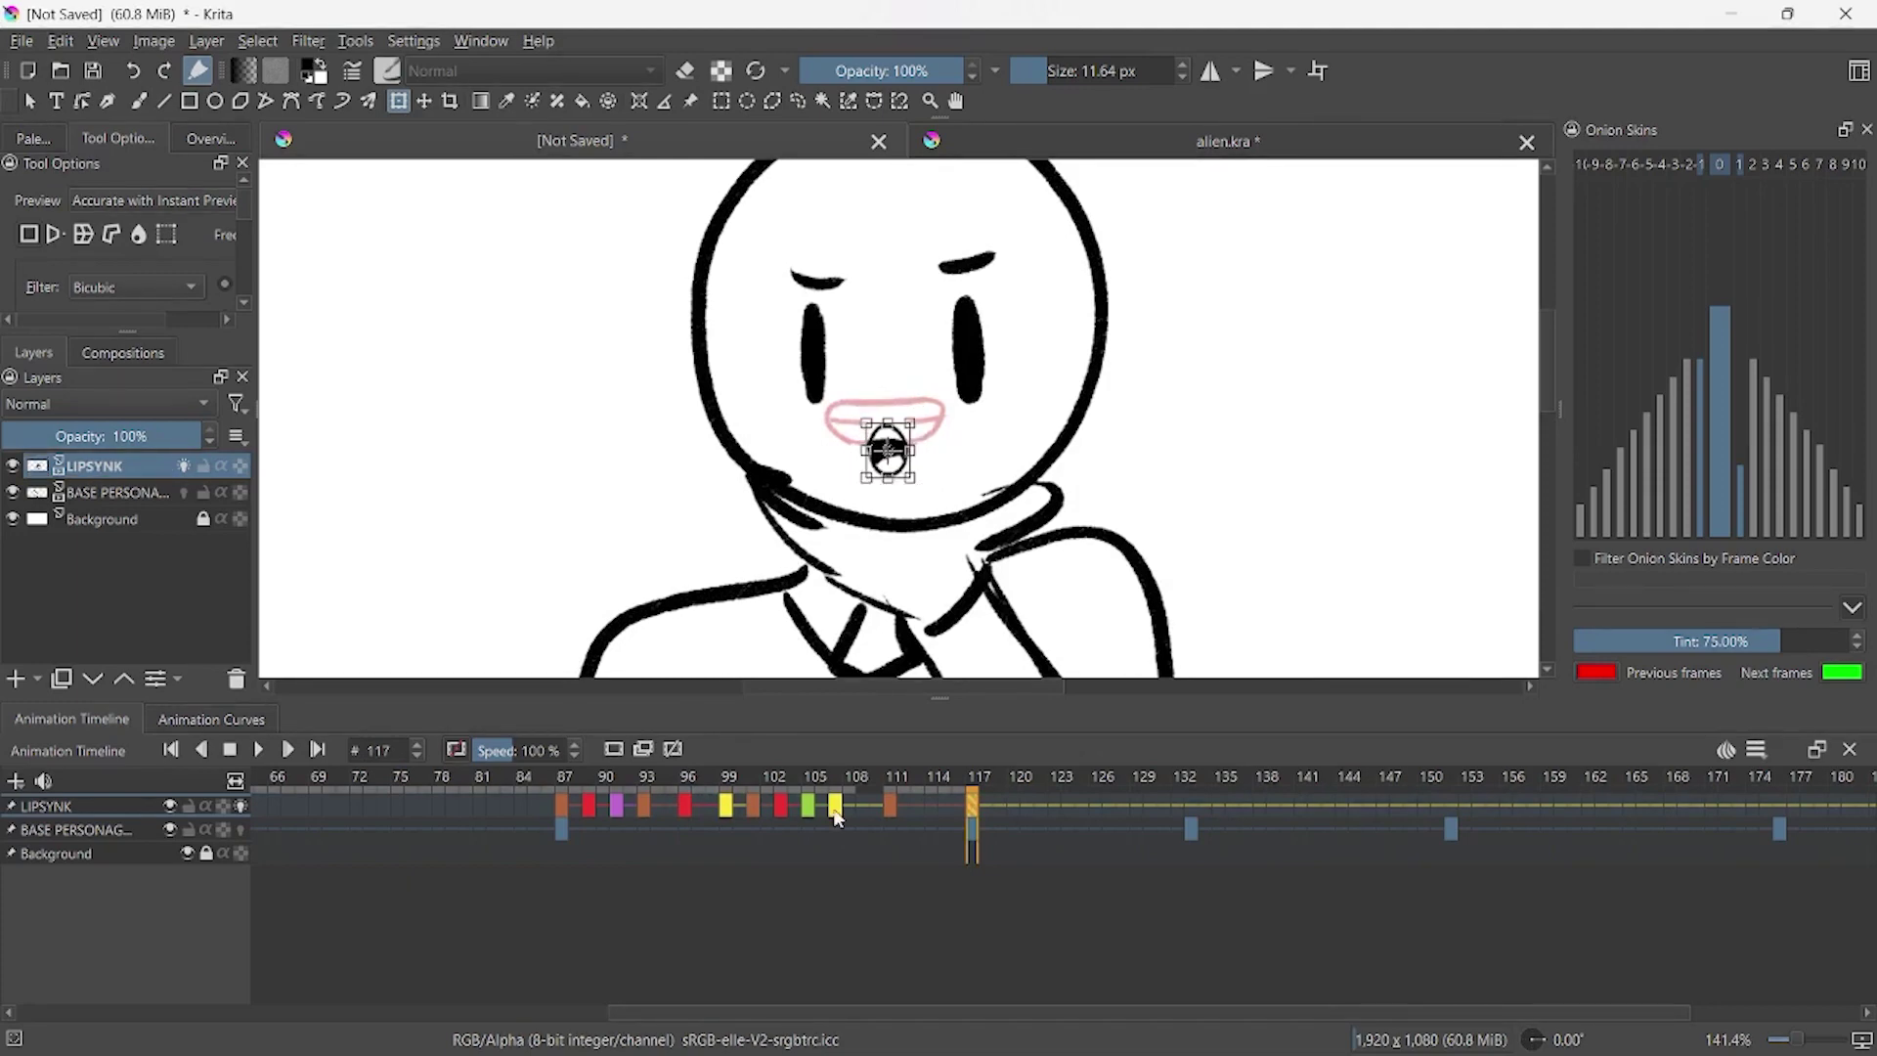
- Check frames 105 and 120, then play the animation back from frame 87
click(810, 808)
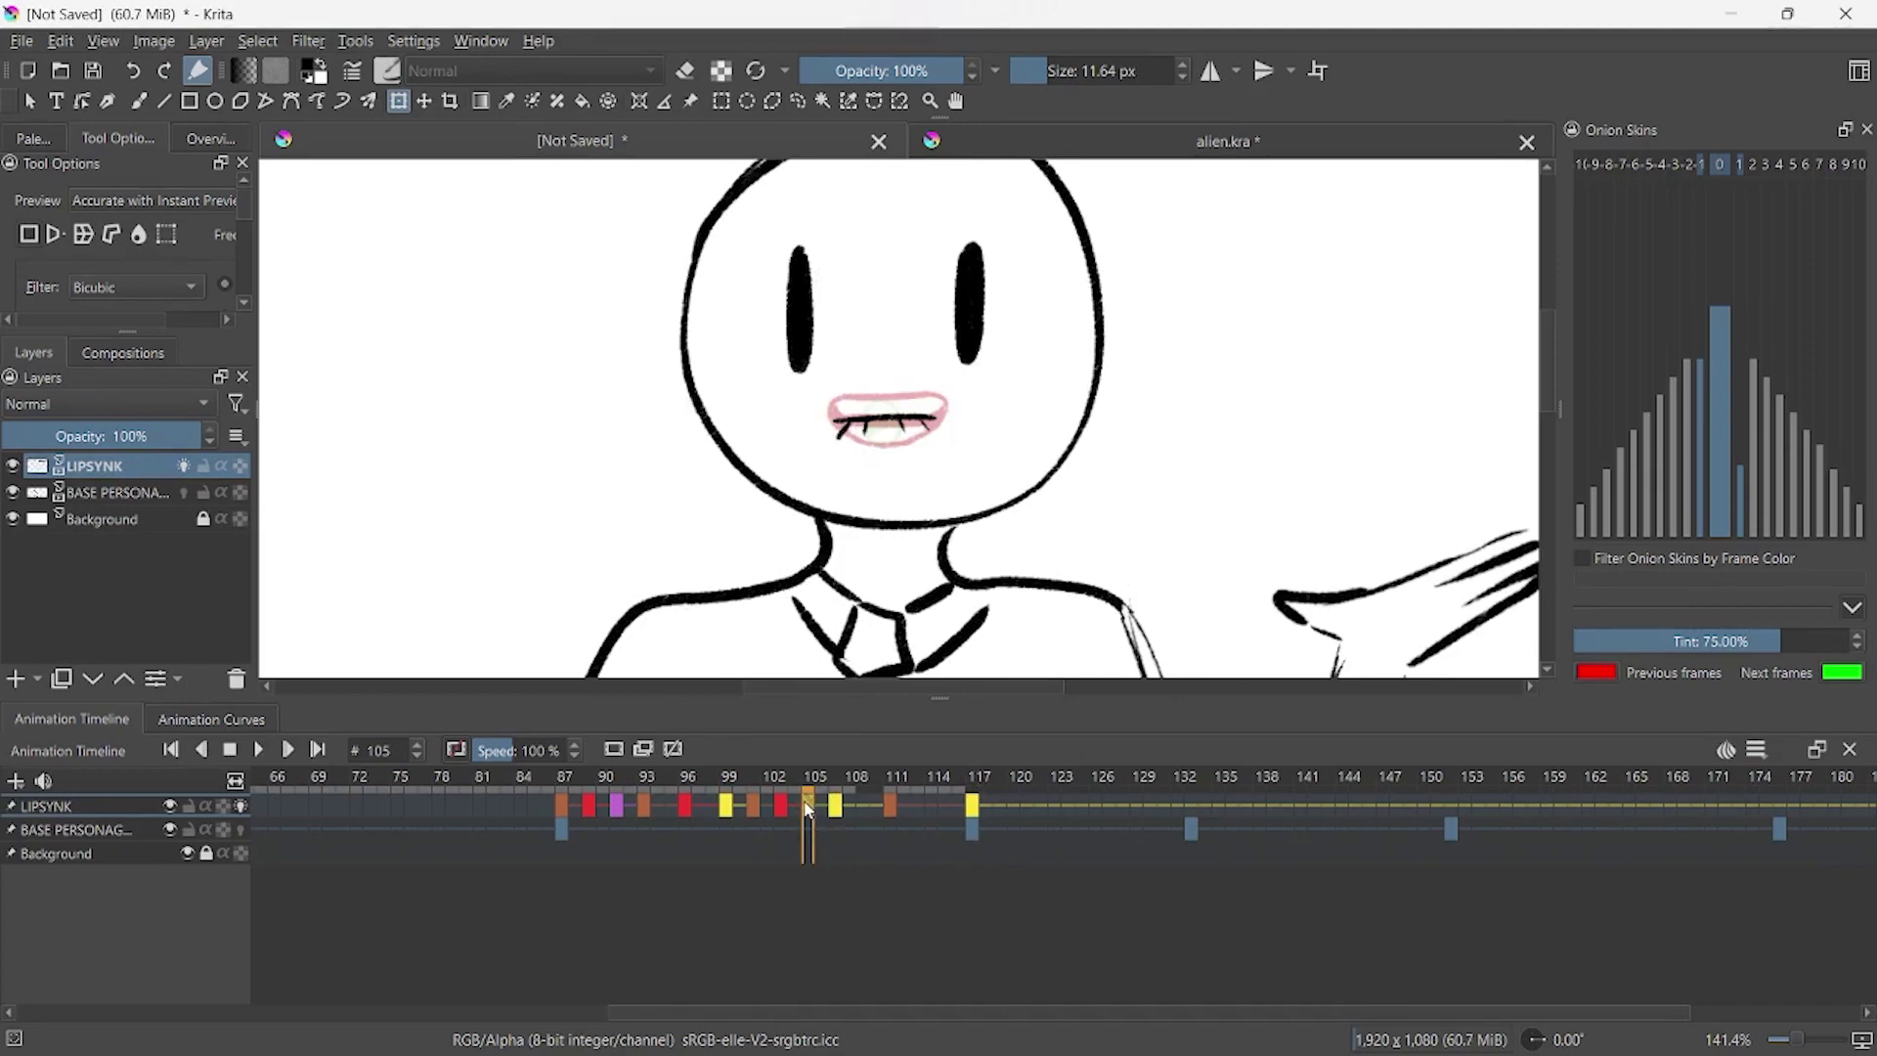
click(1012, 803)
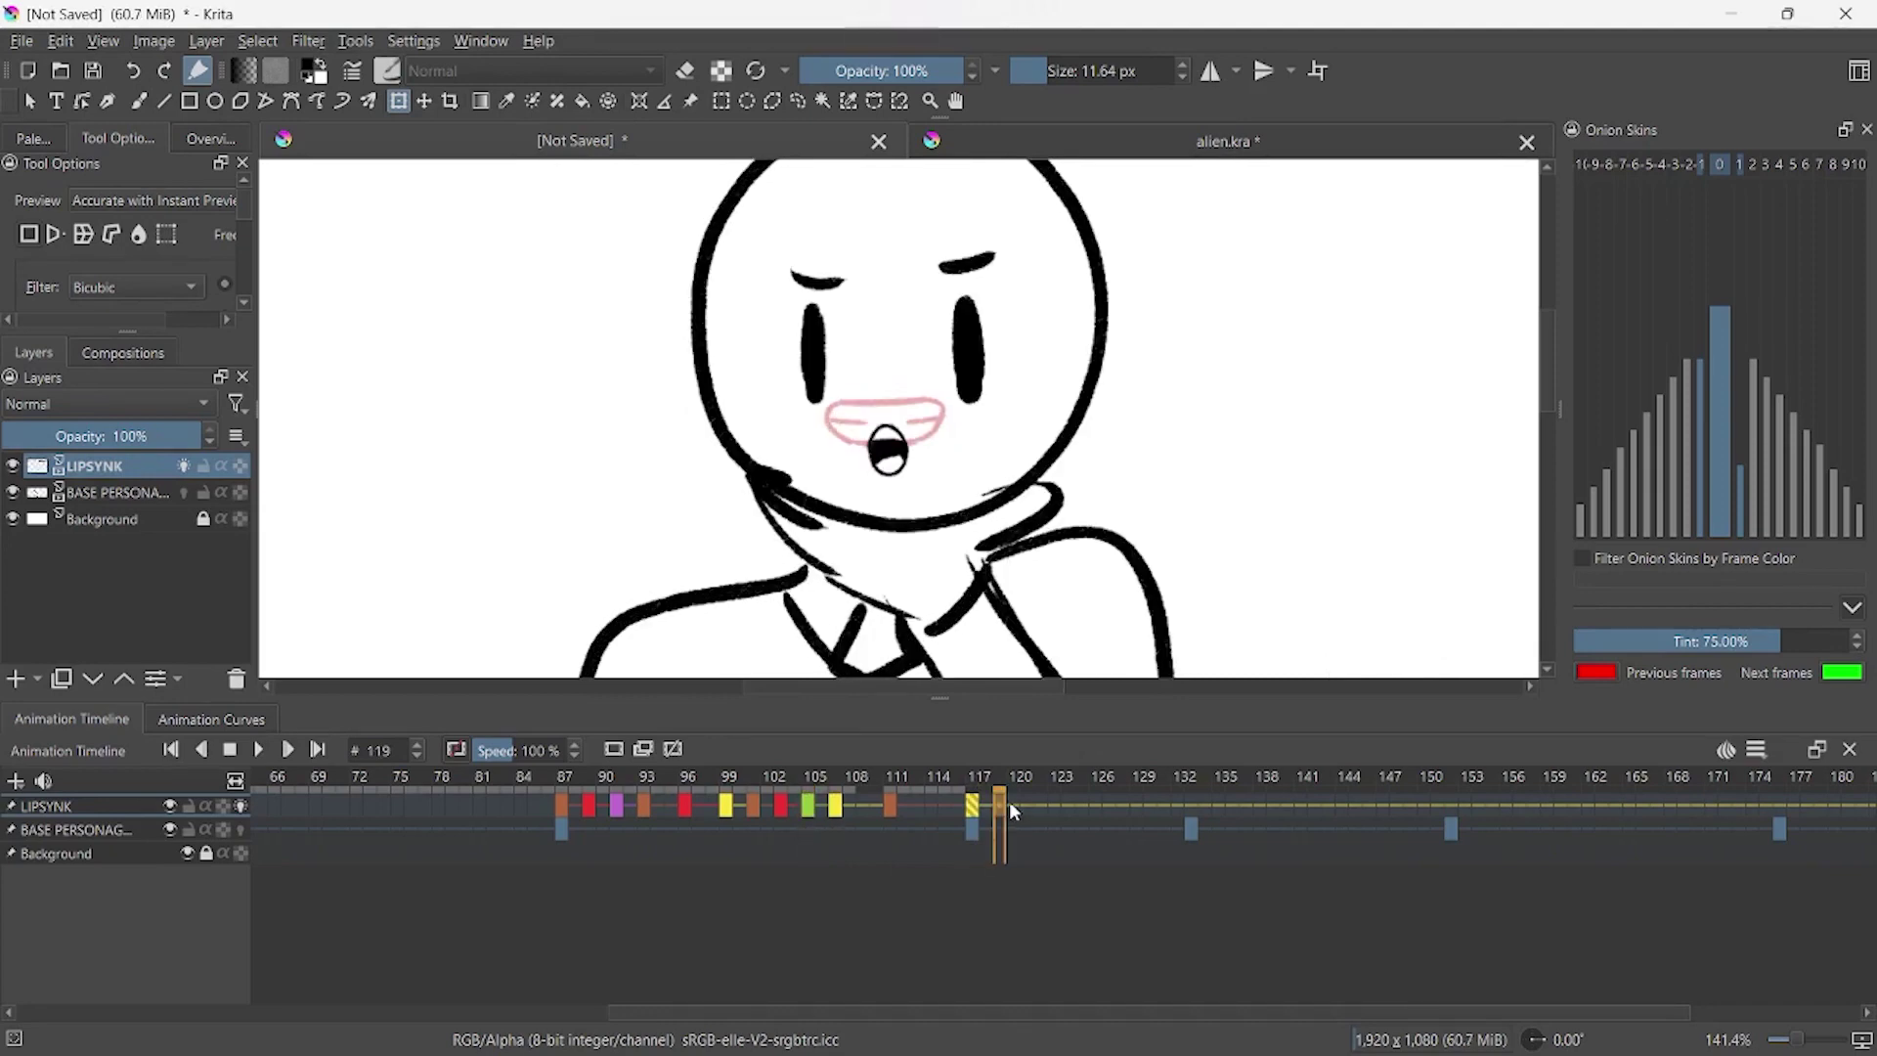
click(562, 805)
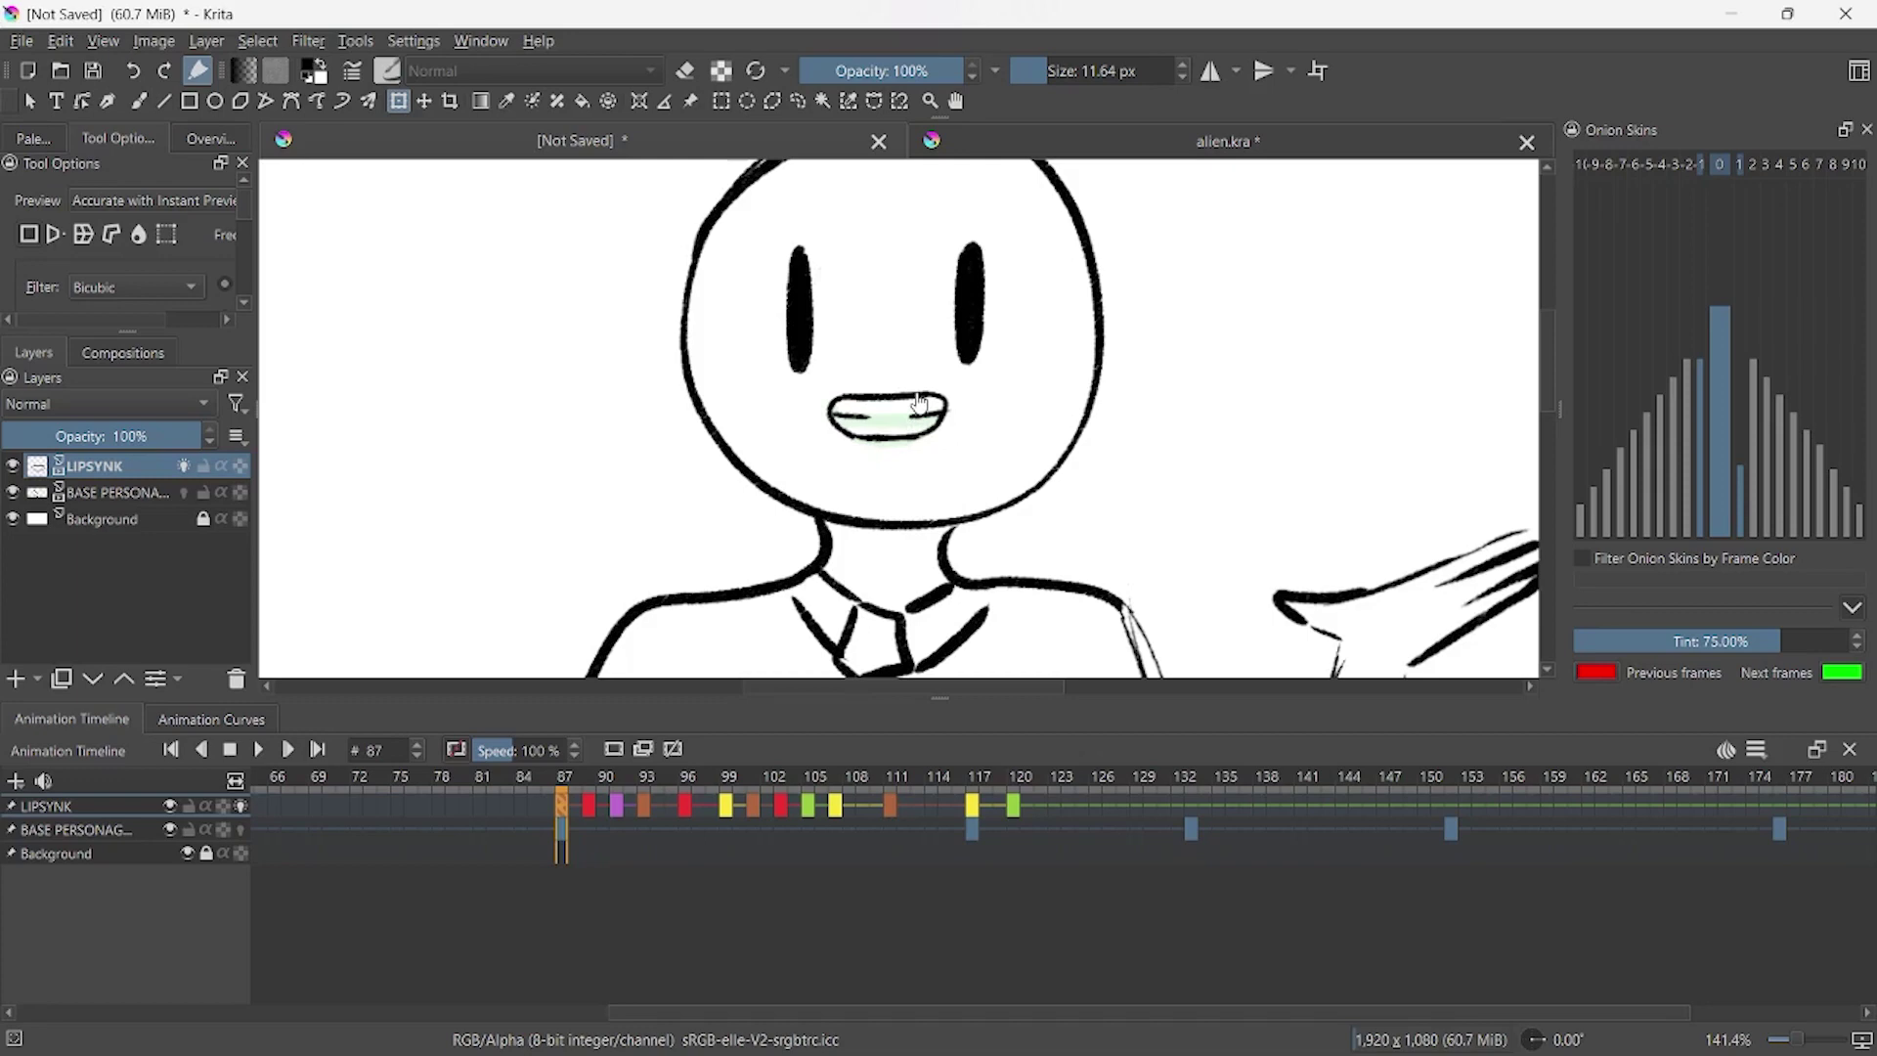
key(space)
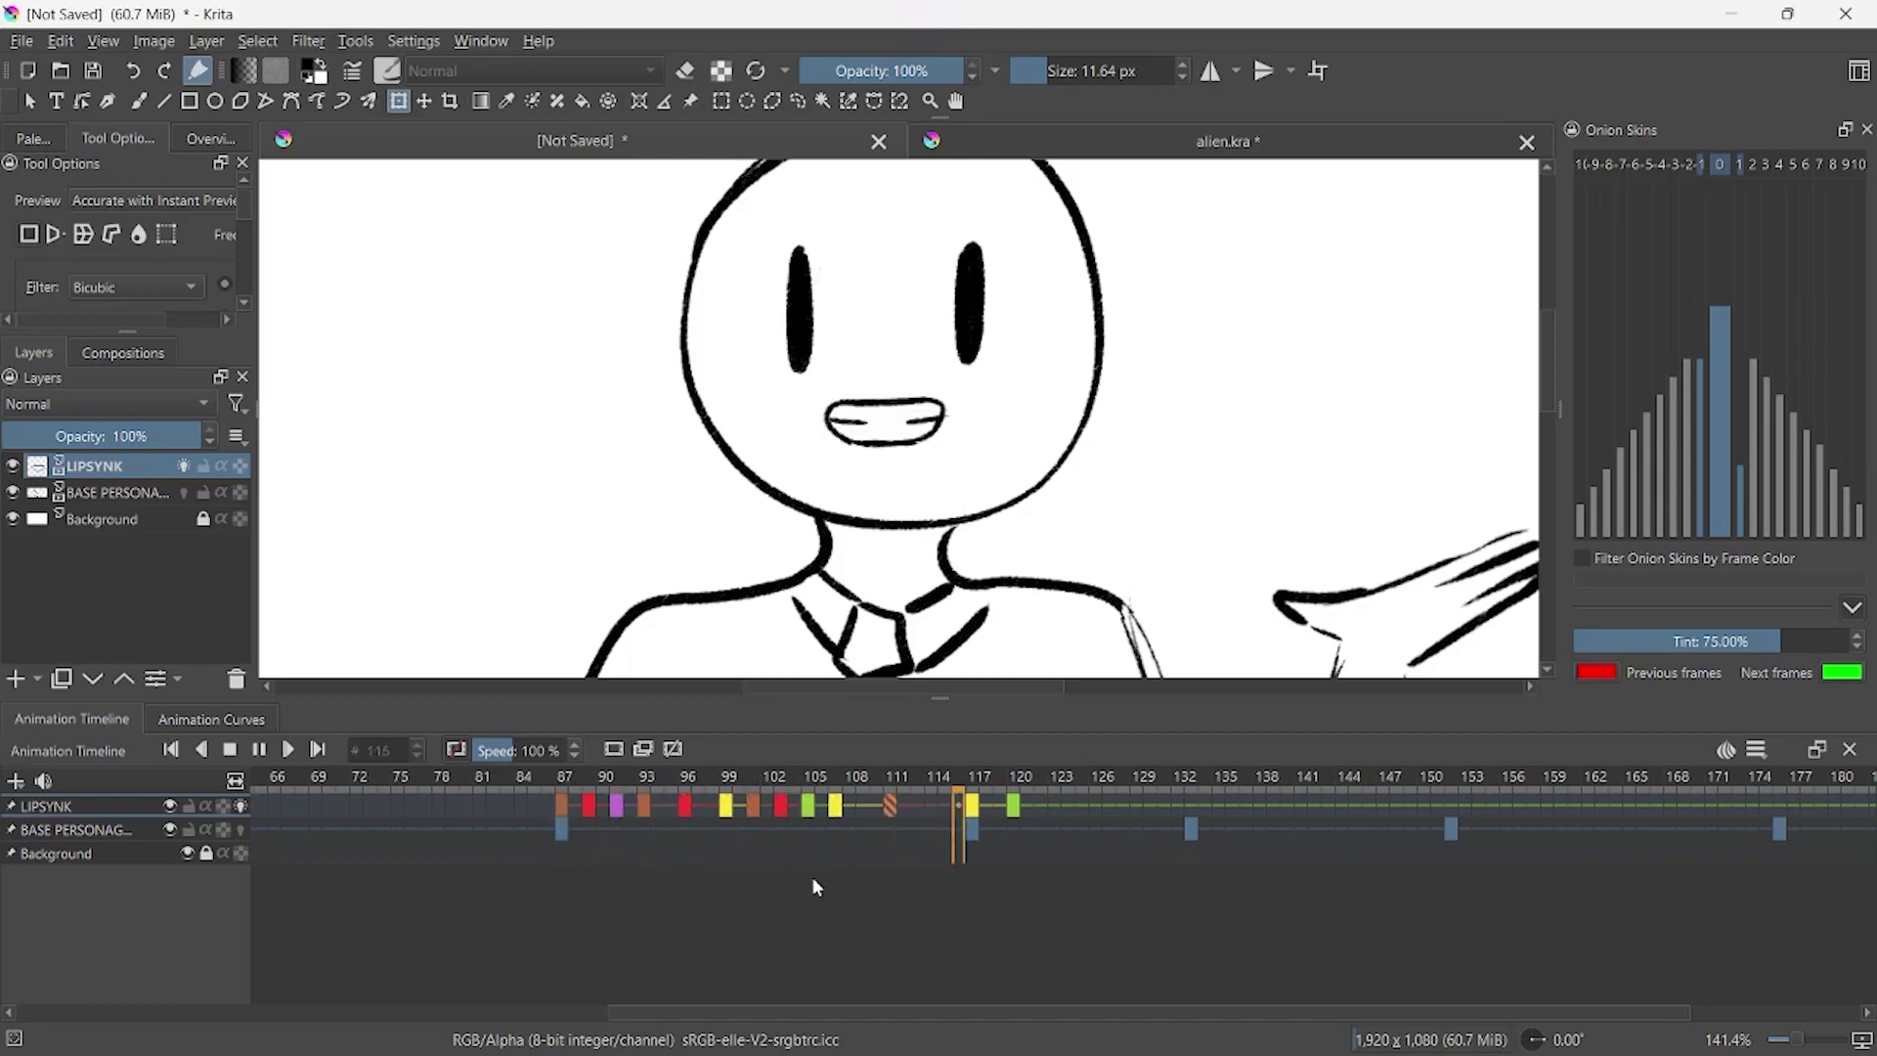
- Move the frame-120 mouth's teeth line down, then step through frames 123 and 126
click(1014, 810)
drag(906, 445, 968, 452)
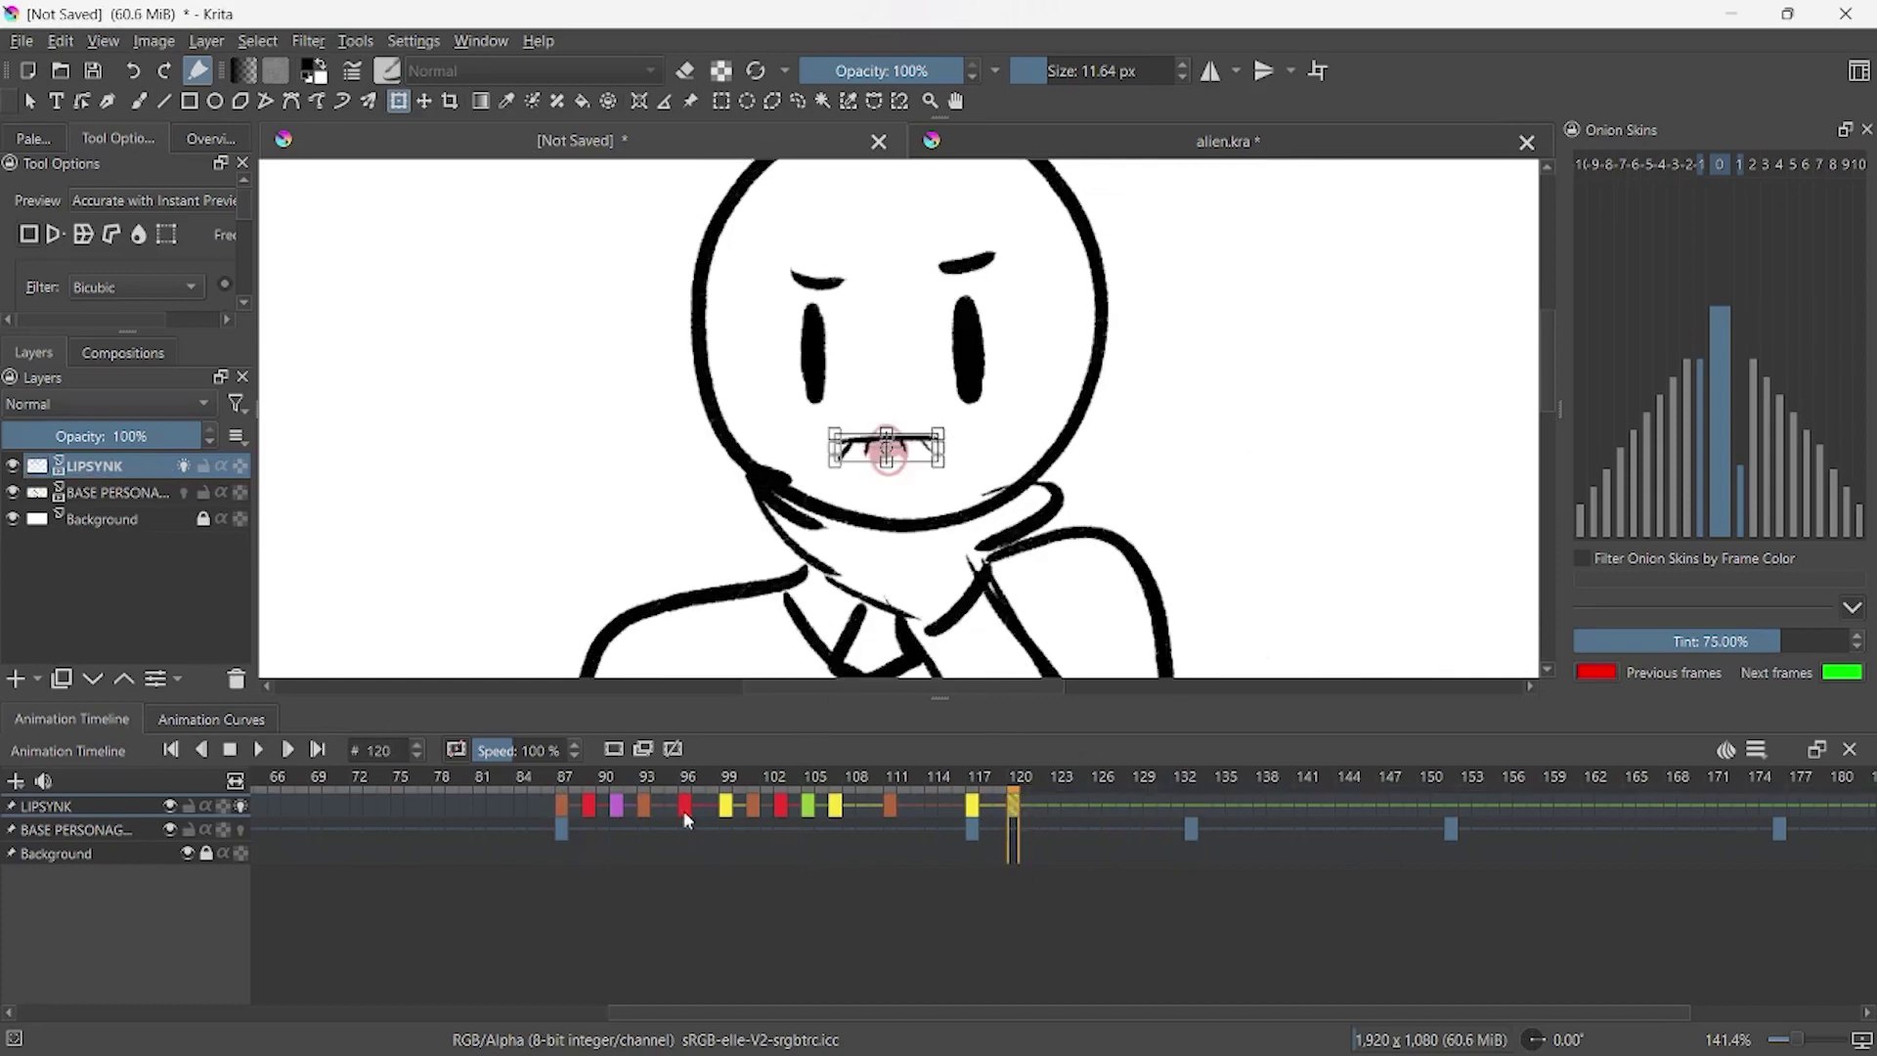
click(729, 808)
click(1053, 808)
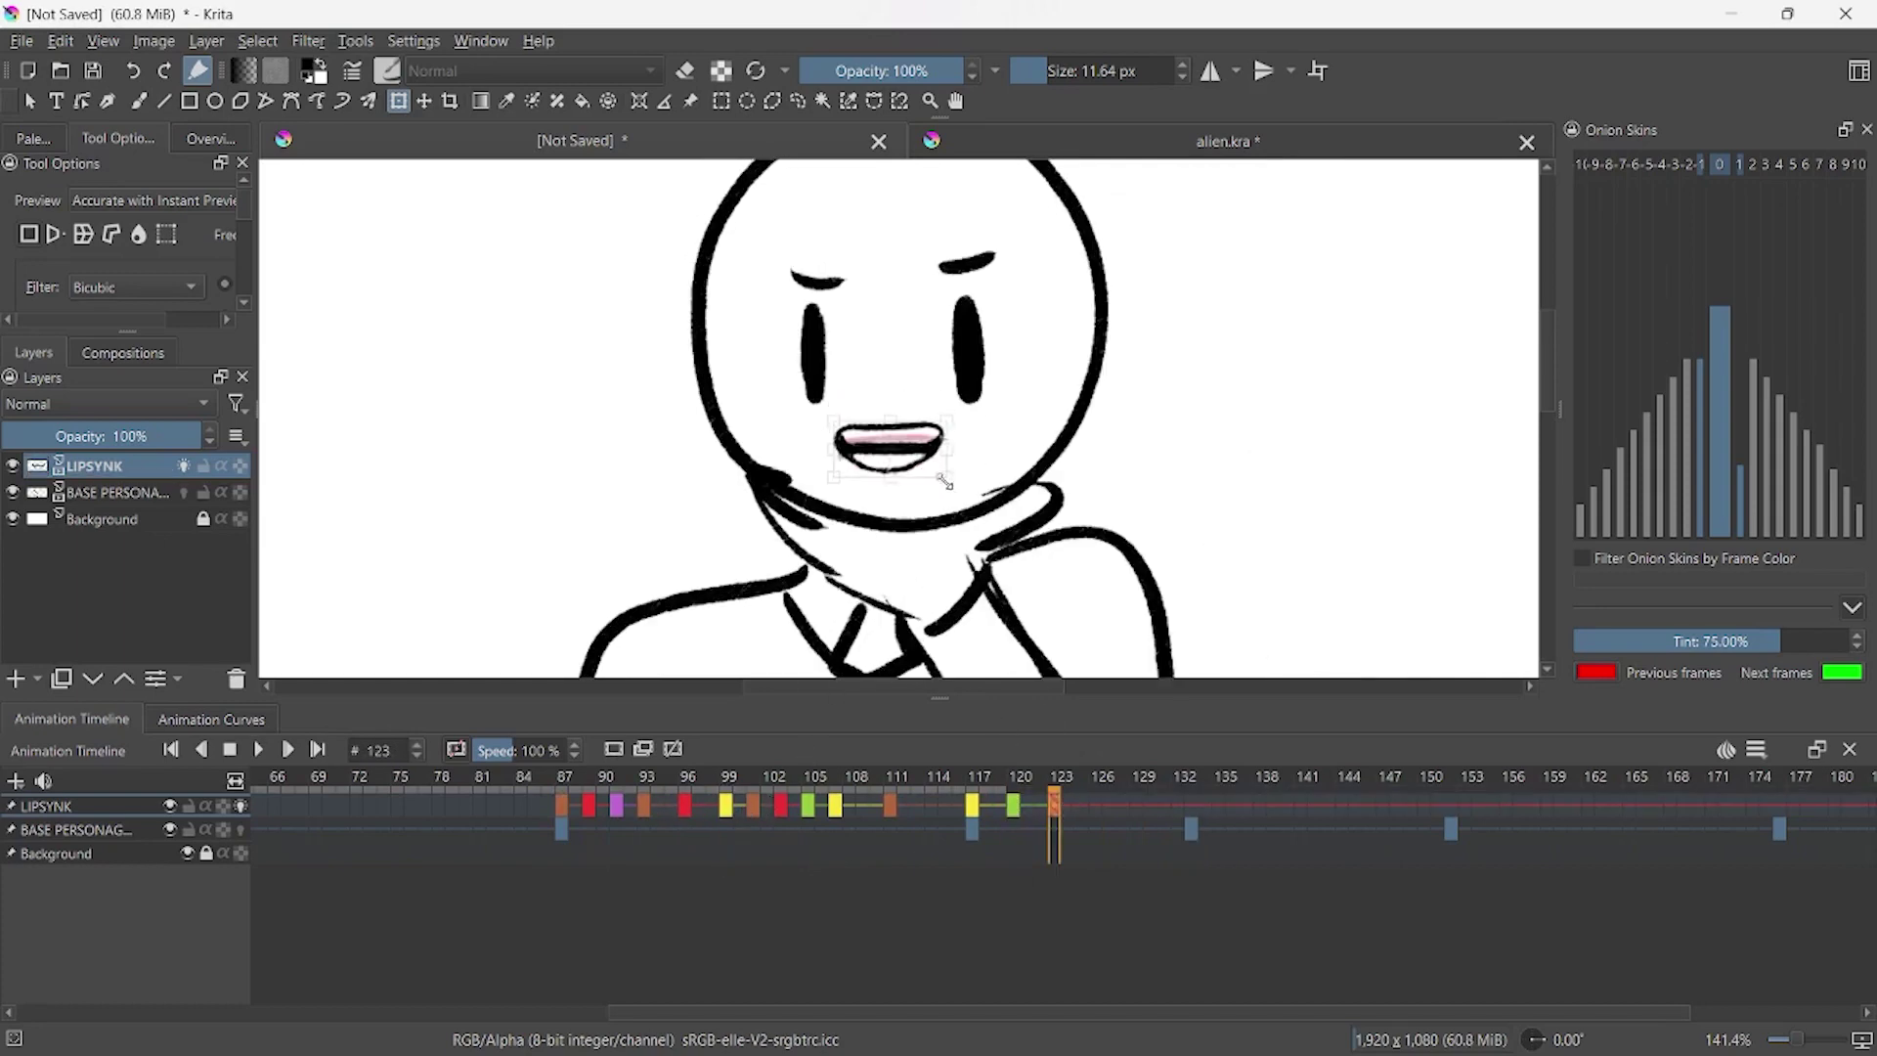
click(1095, 806)
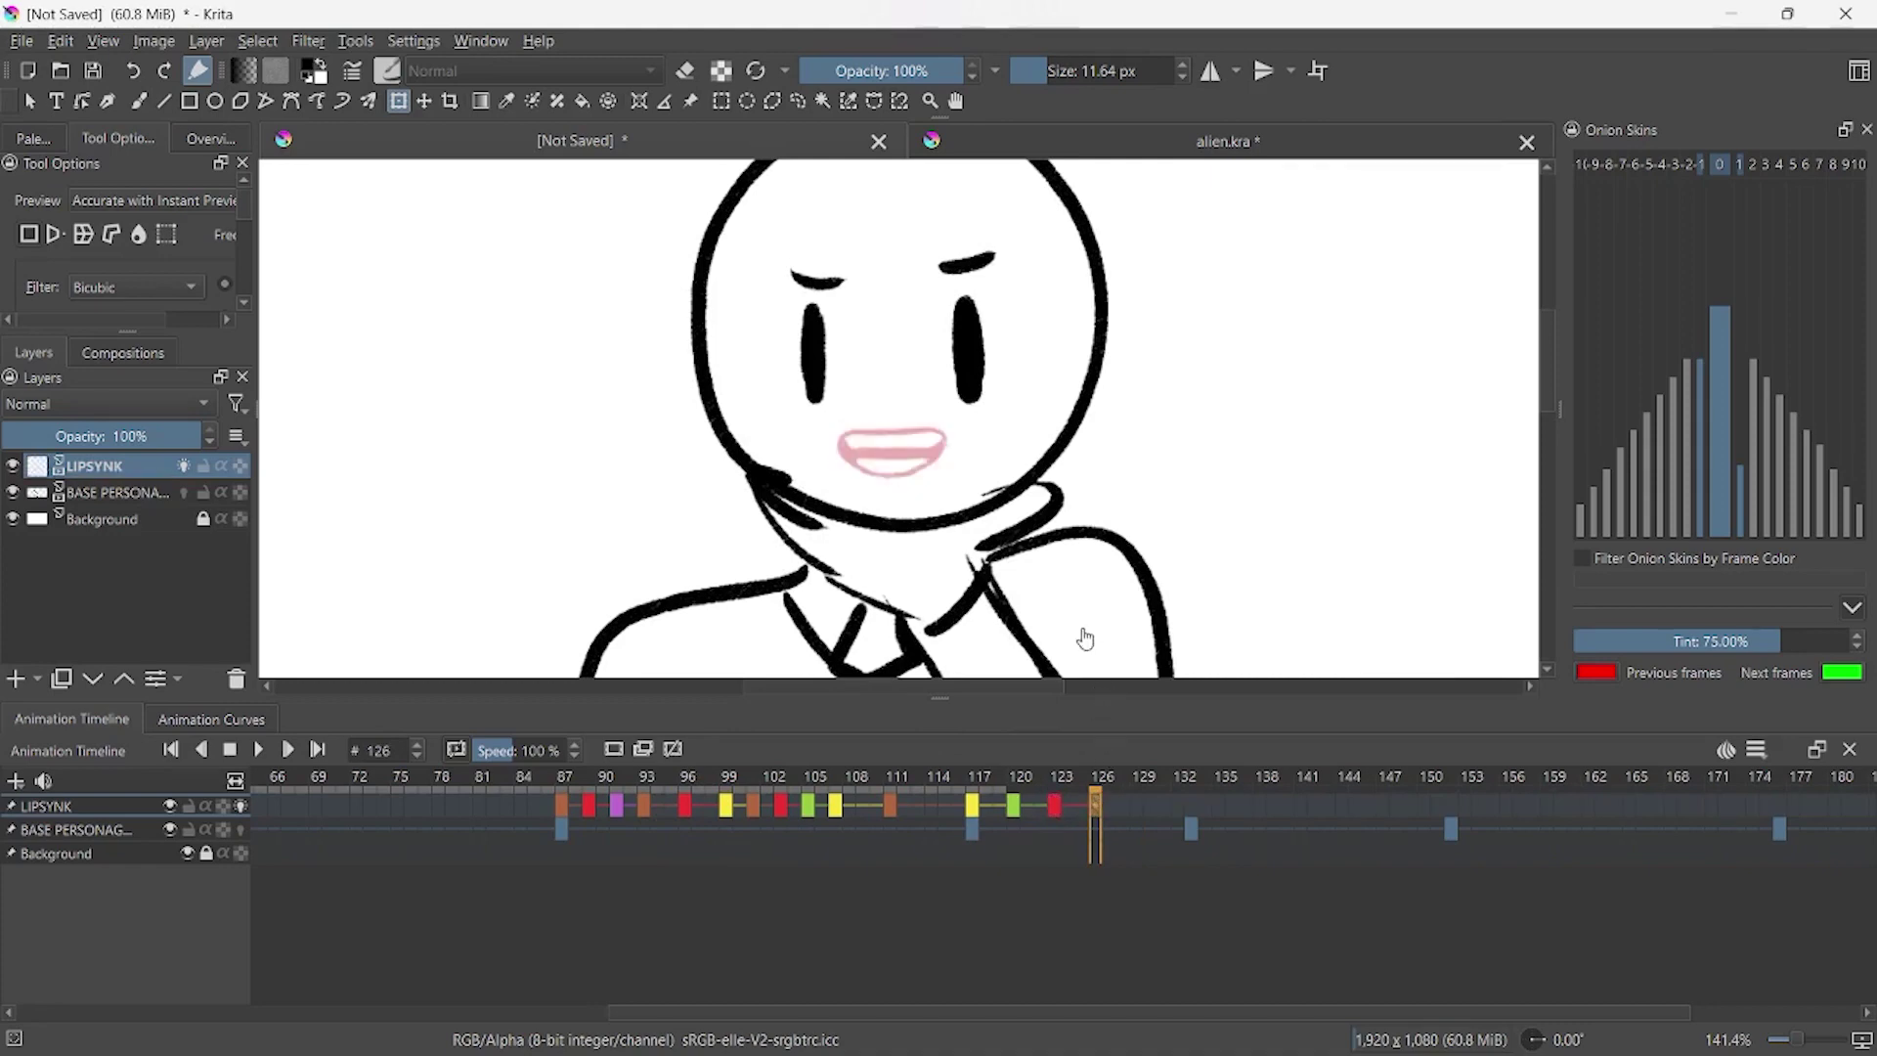
- At frame 126, erase a white gap between the teeth and draw a thin line across the mouth
key(b)
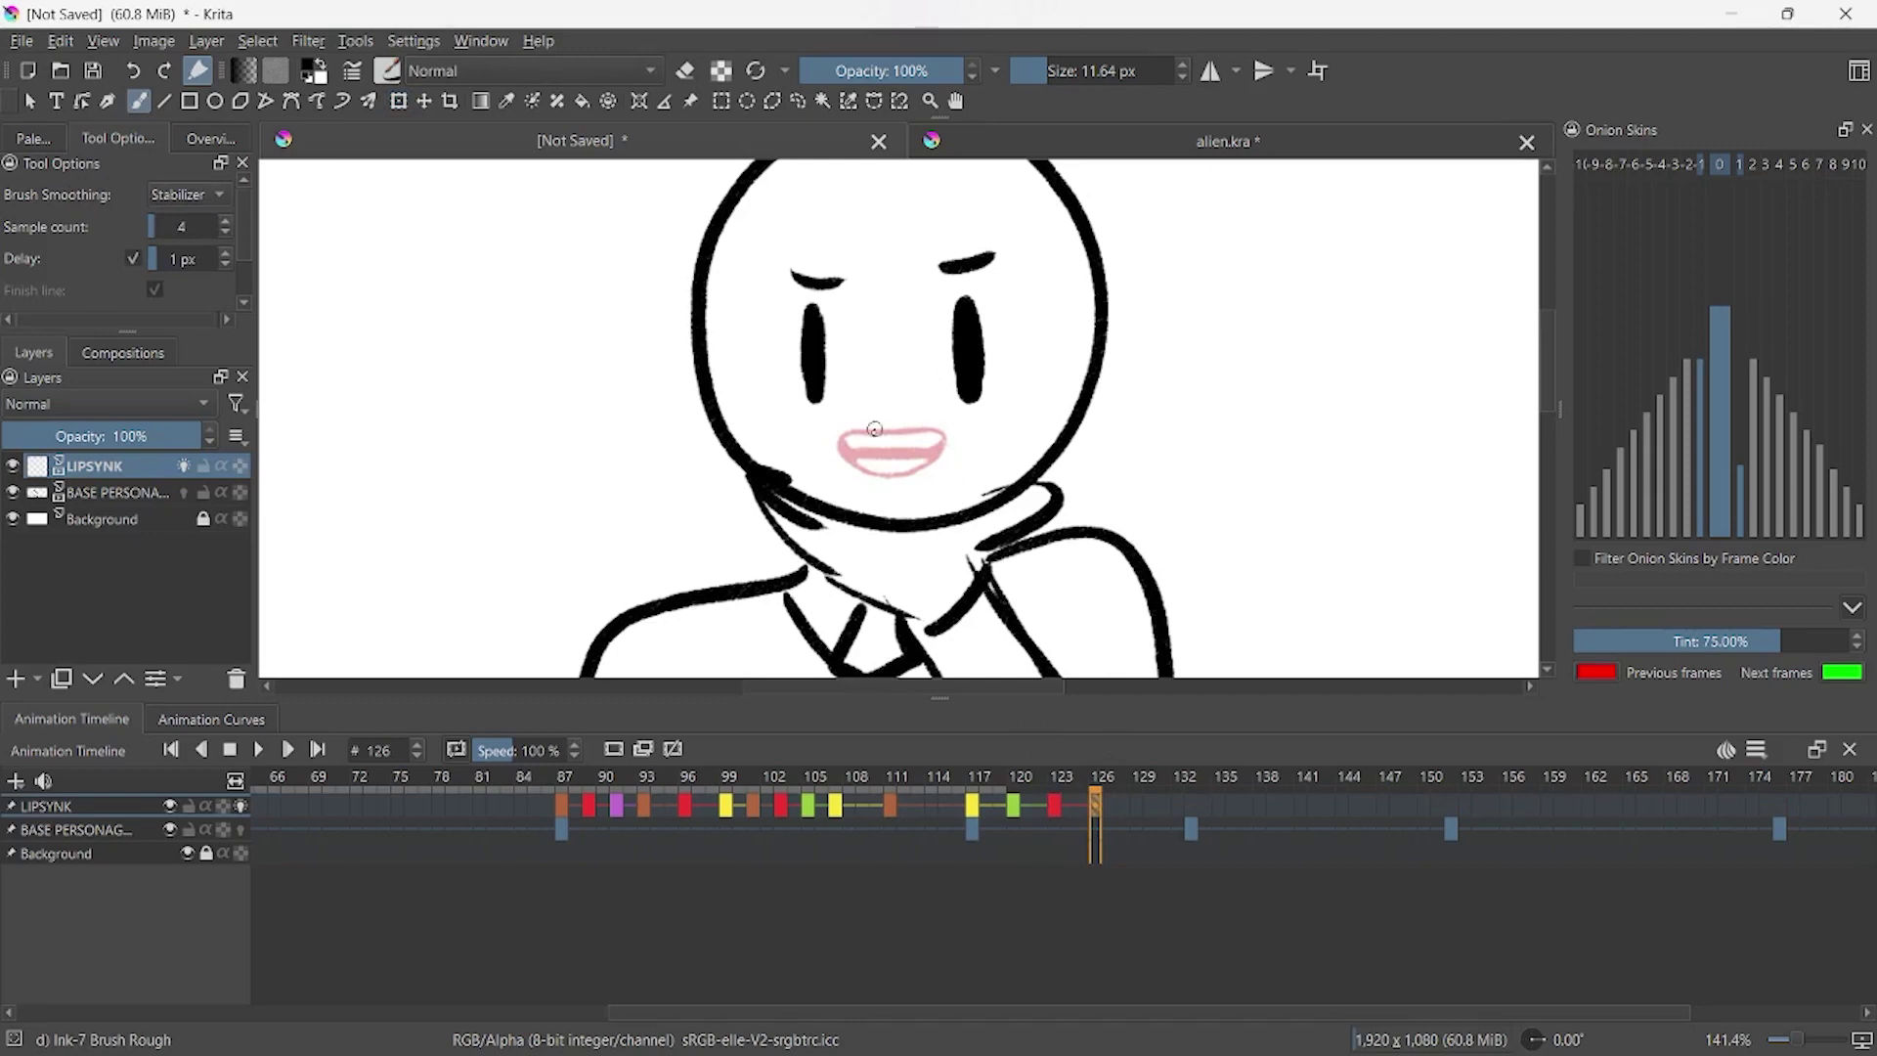
click(1056, 805)
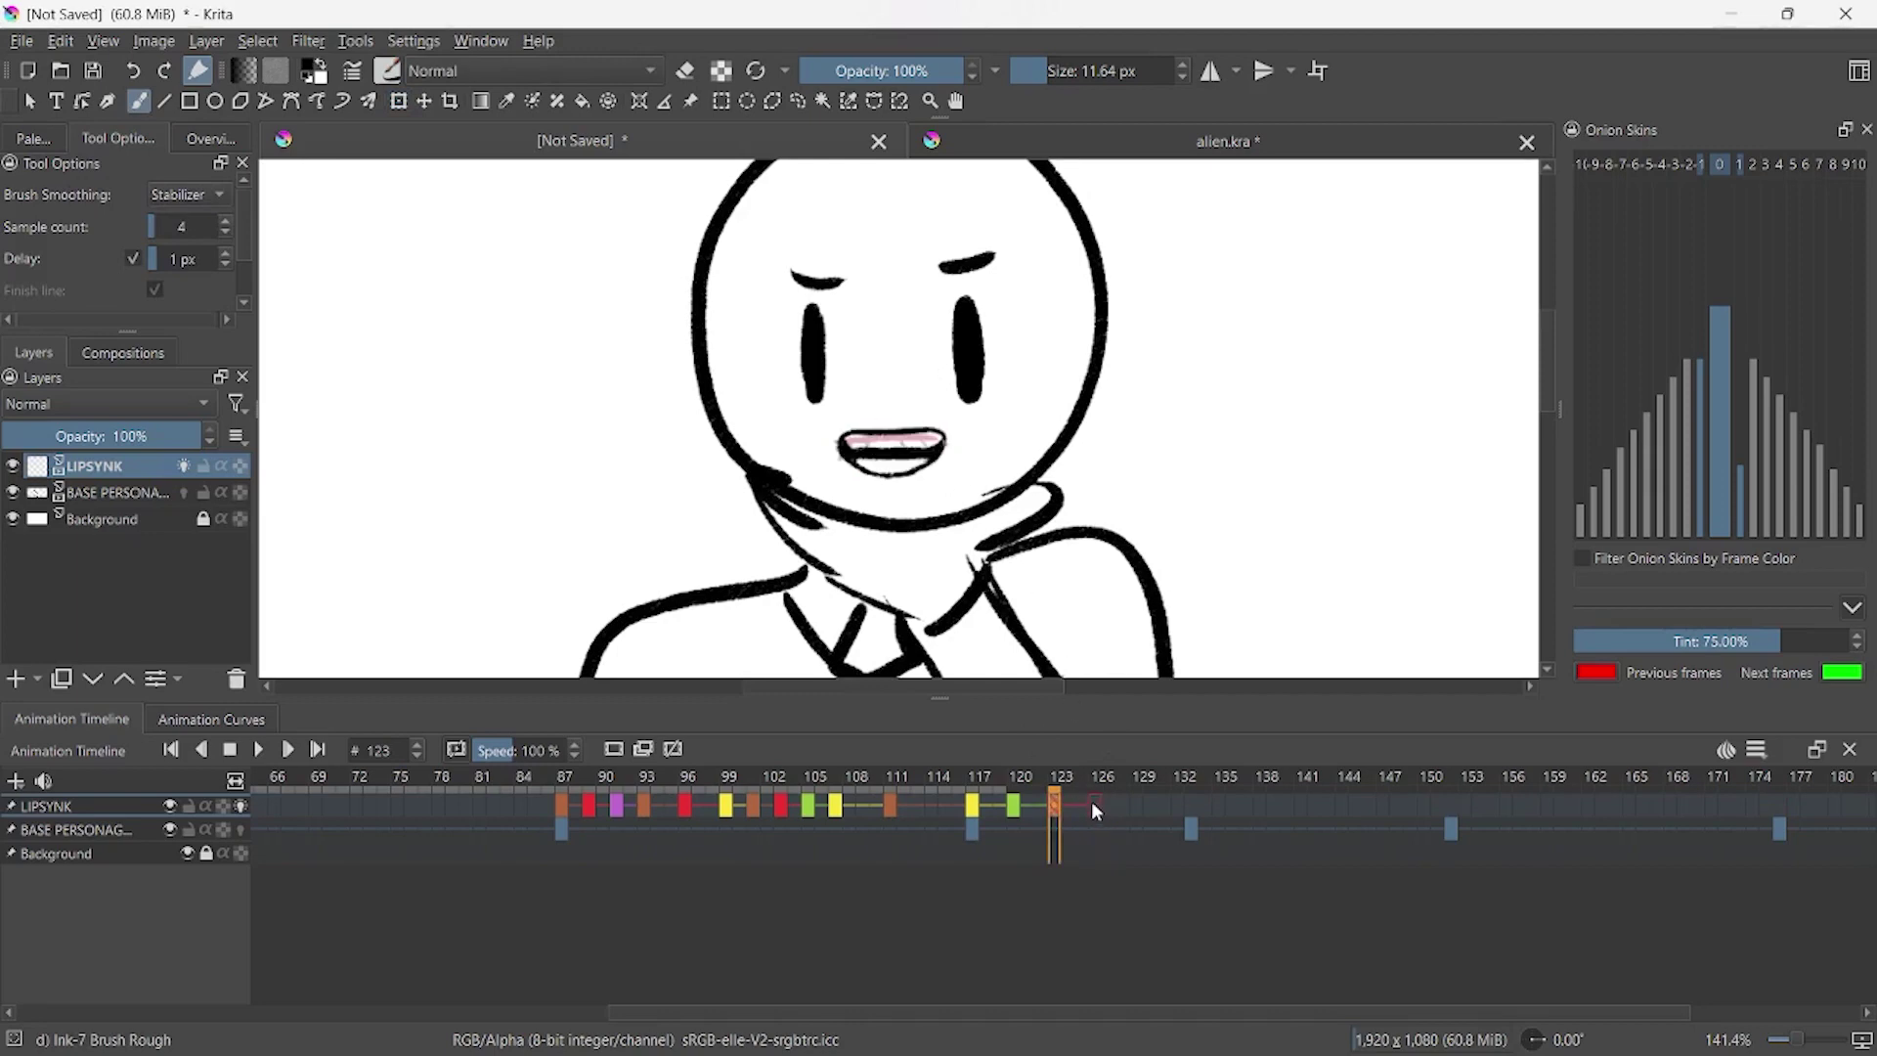
click(1094, 805)
scroll(896, 526, up, 4)
key(e)
drag(895, 526, 898, 534)
key(e)
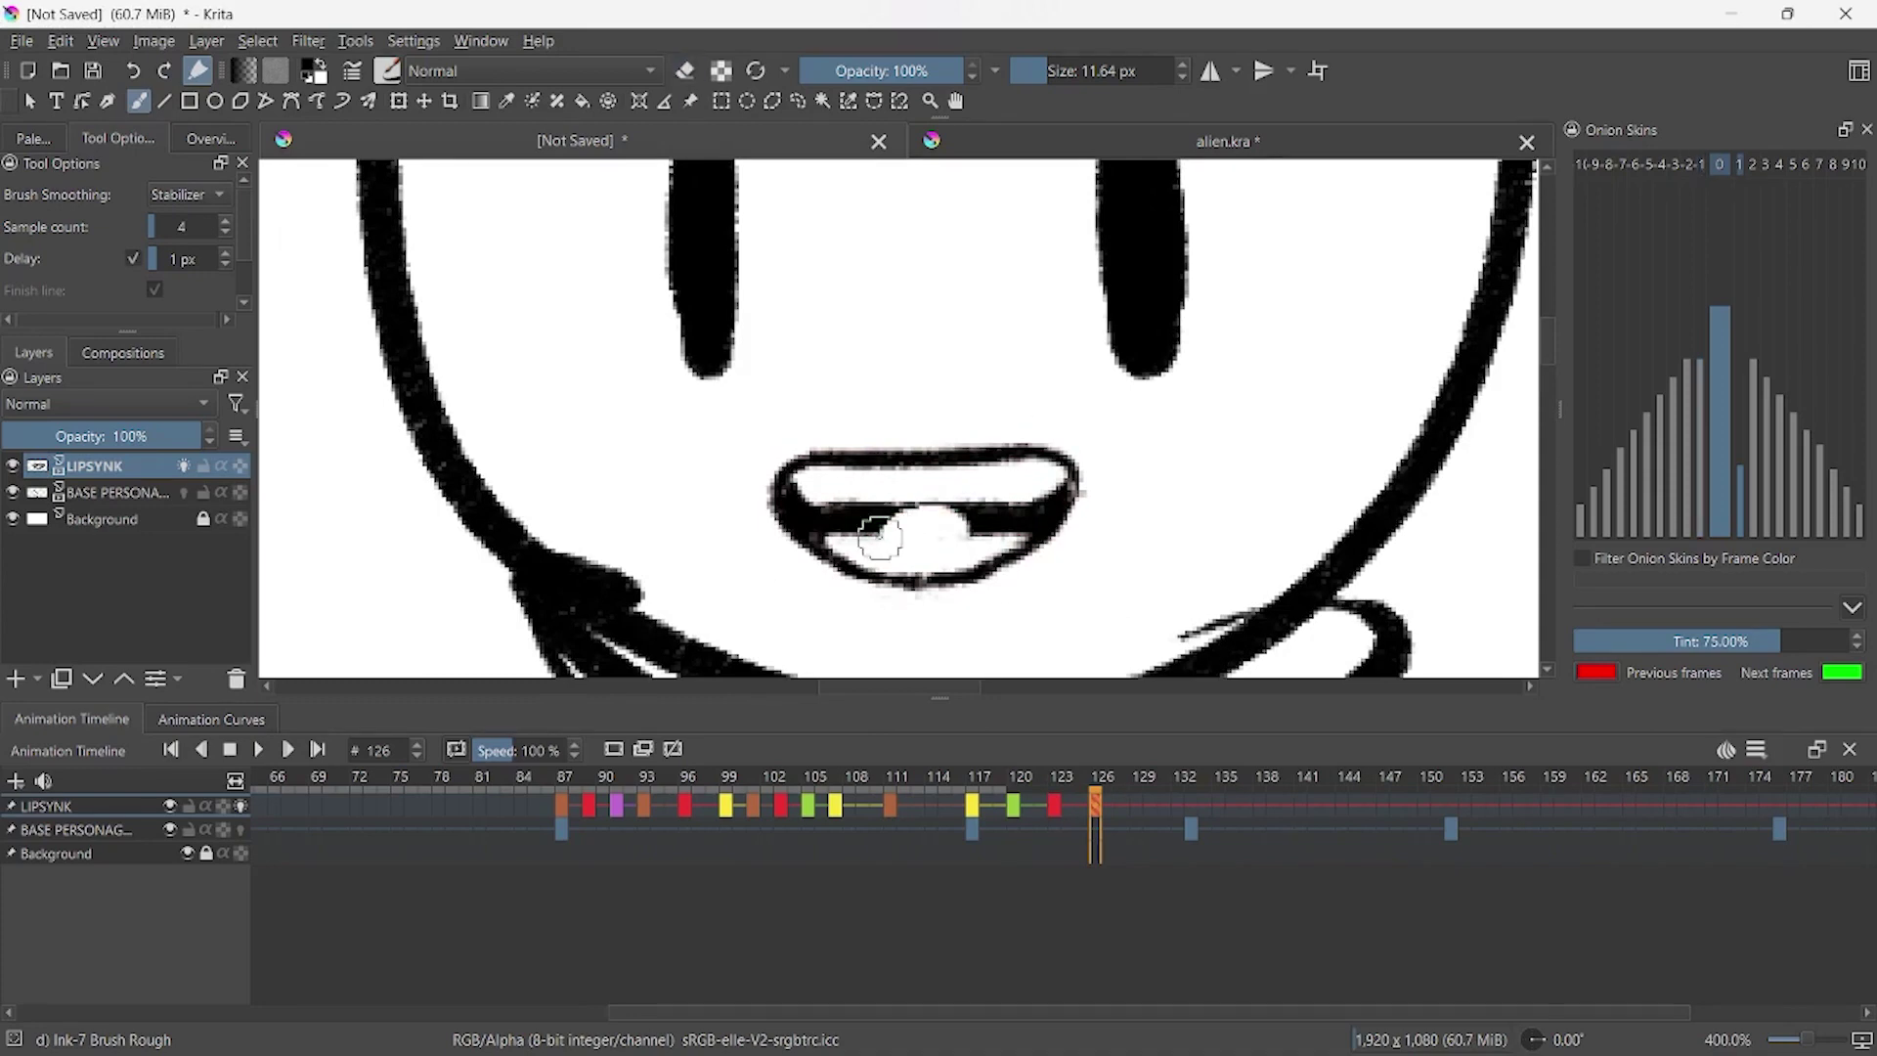
key(e)
drag(897, 533, 968, 528)
key(e)
drag(826, 540, 892, 536)
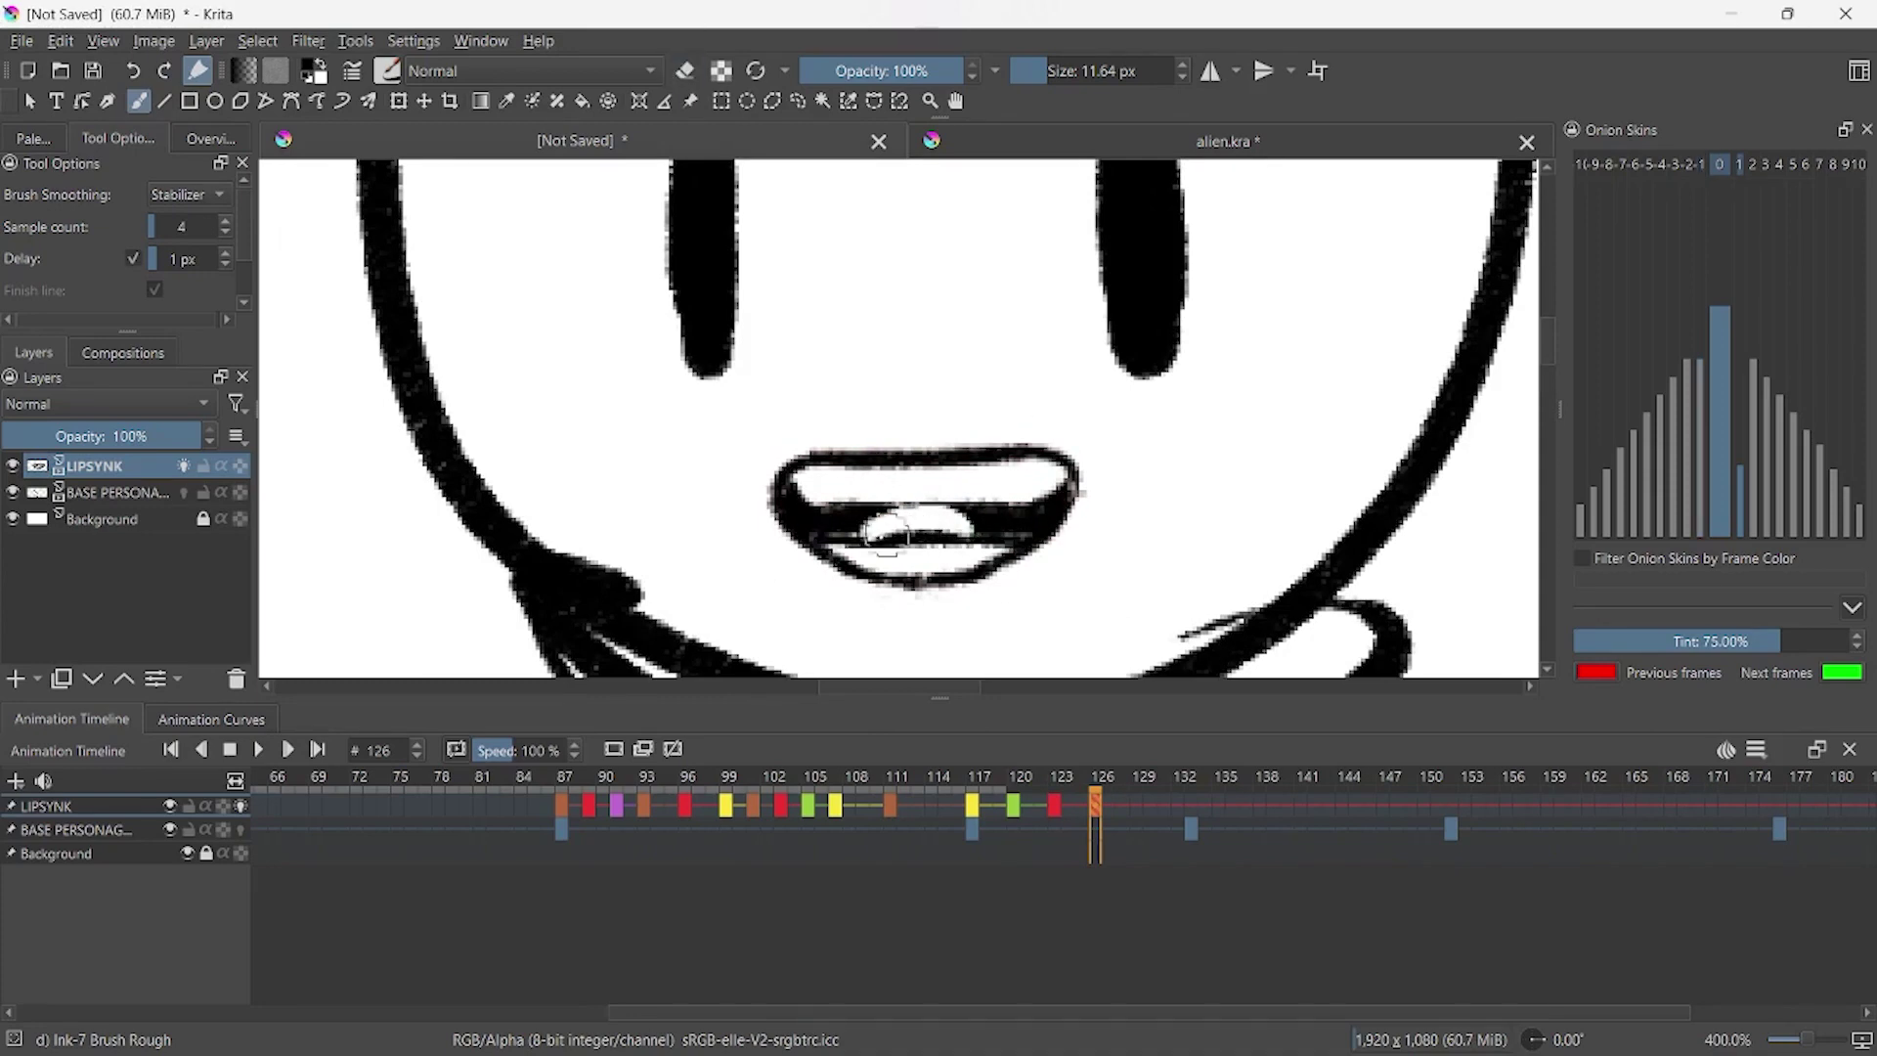
scroll(1044, 377, down, 3)
click(1138, 809)
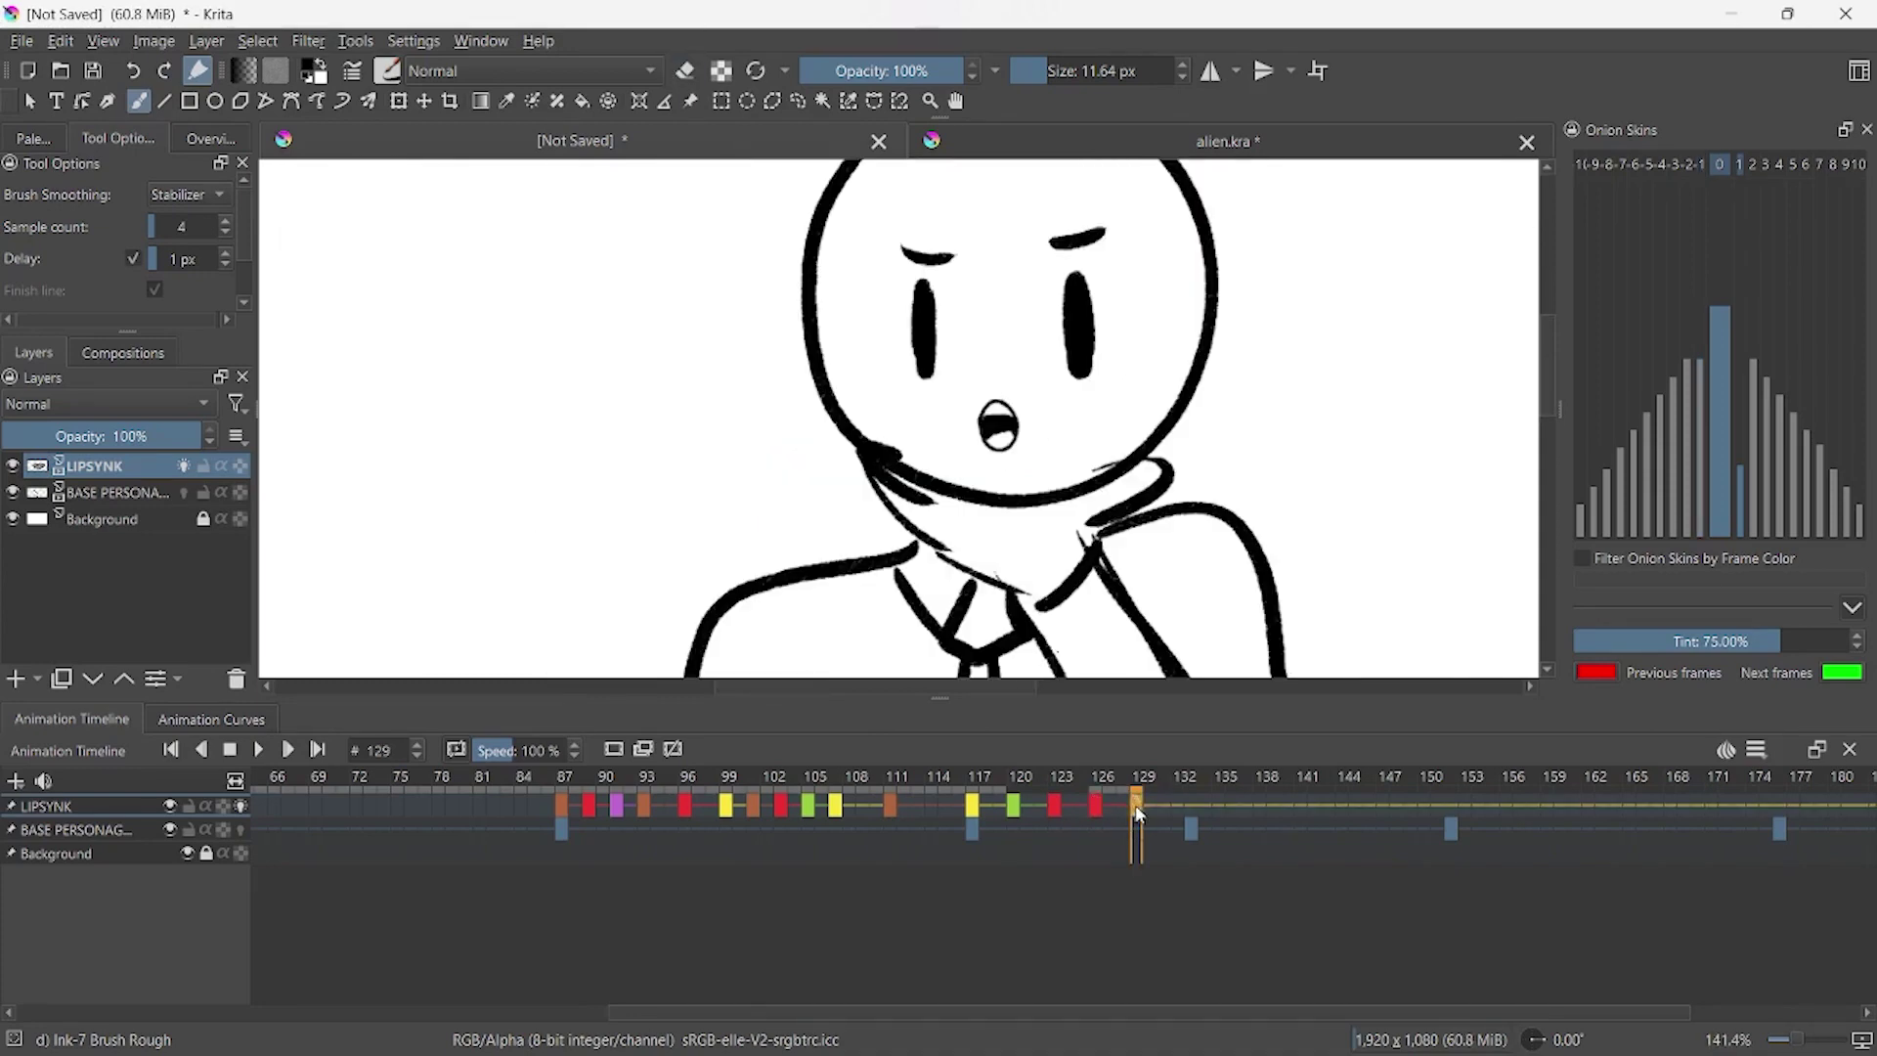
- Give the LIPSYNK keyframe at frame 126 an orange colour label
click(1095, 808)
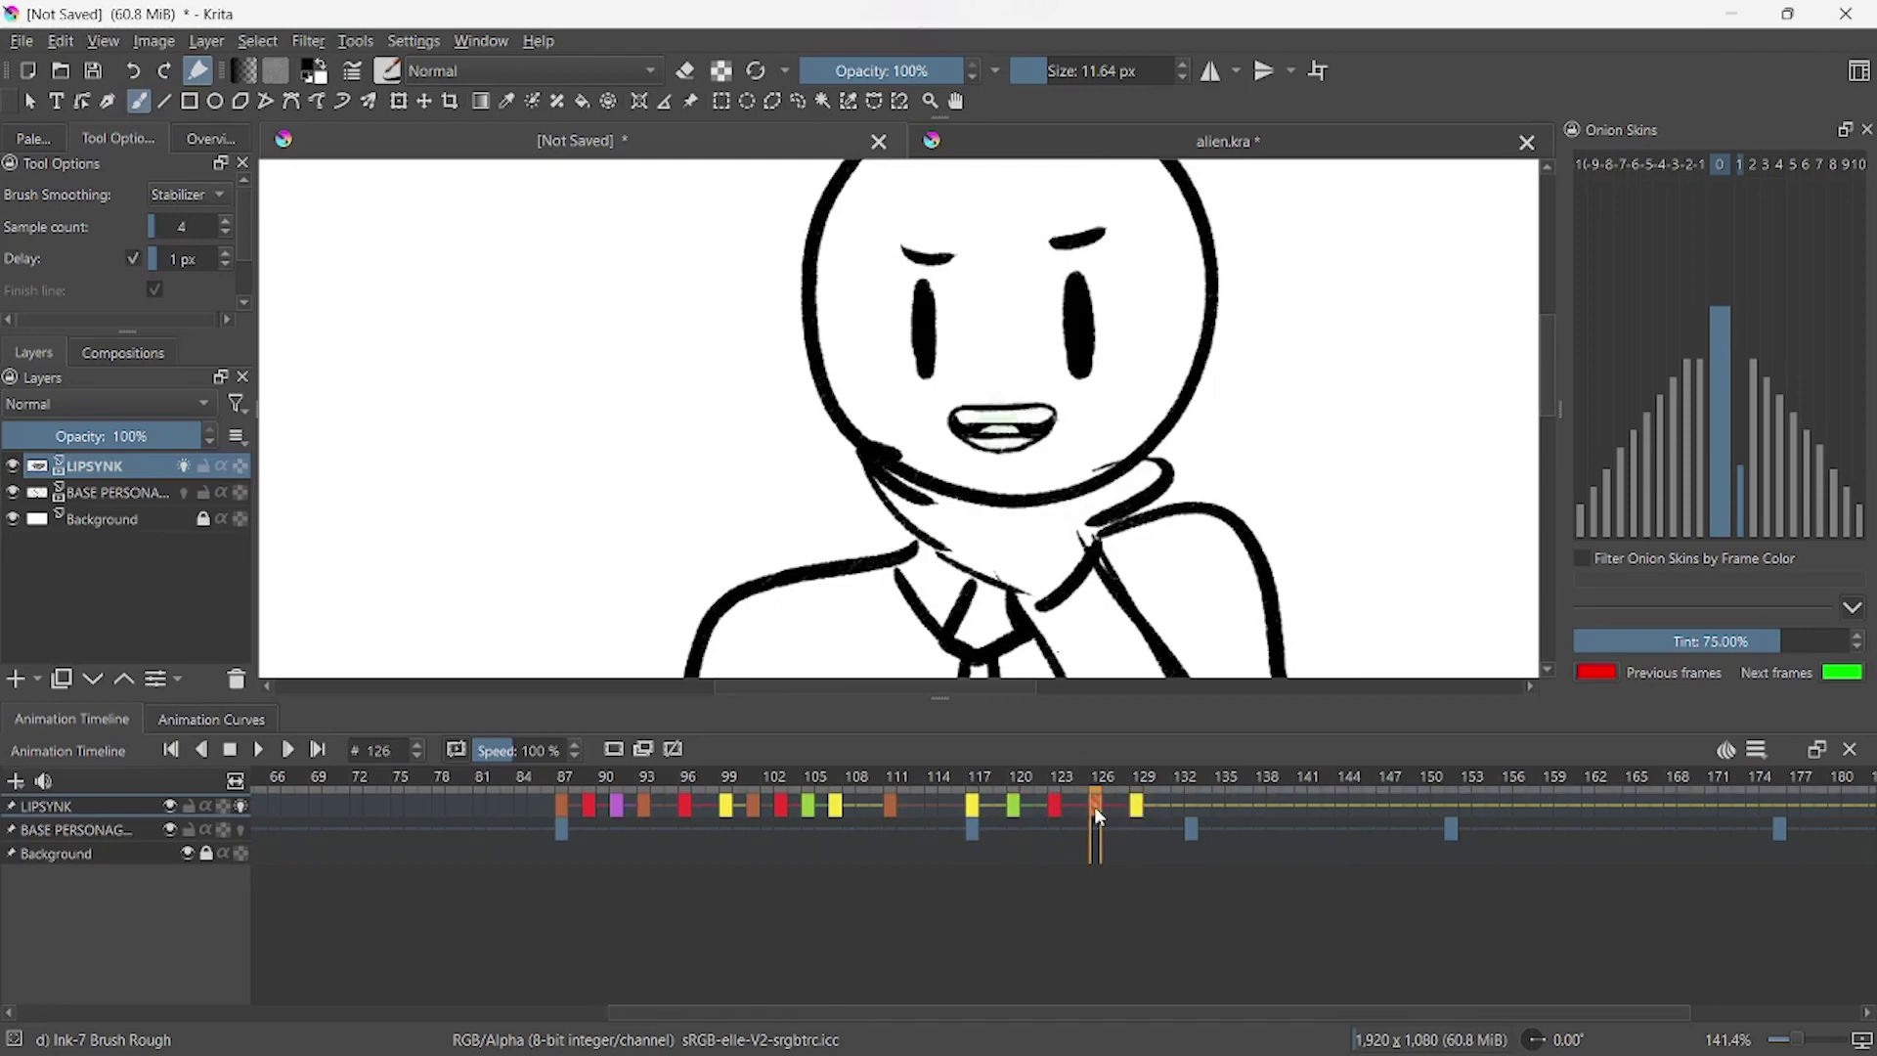
click(1053, 807)
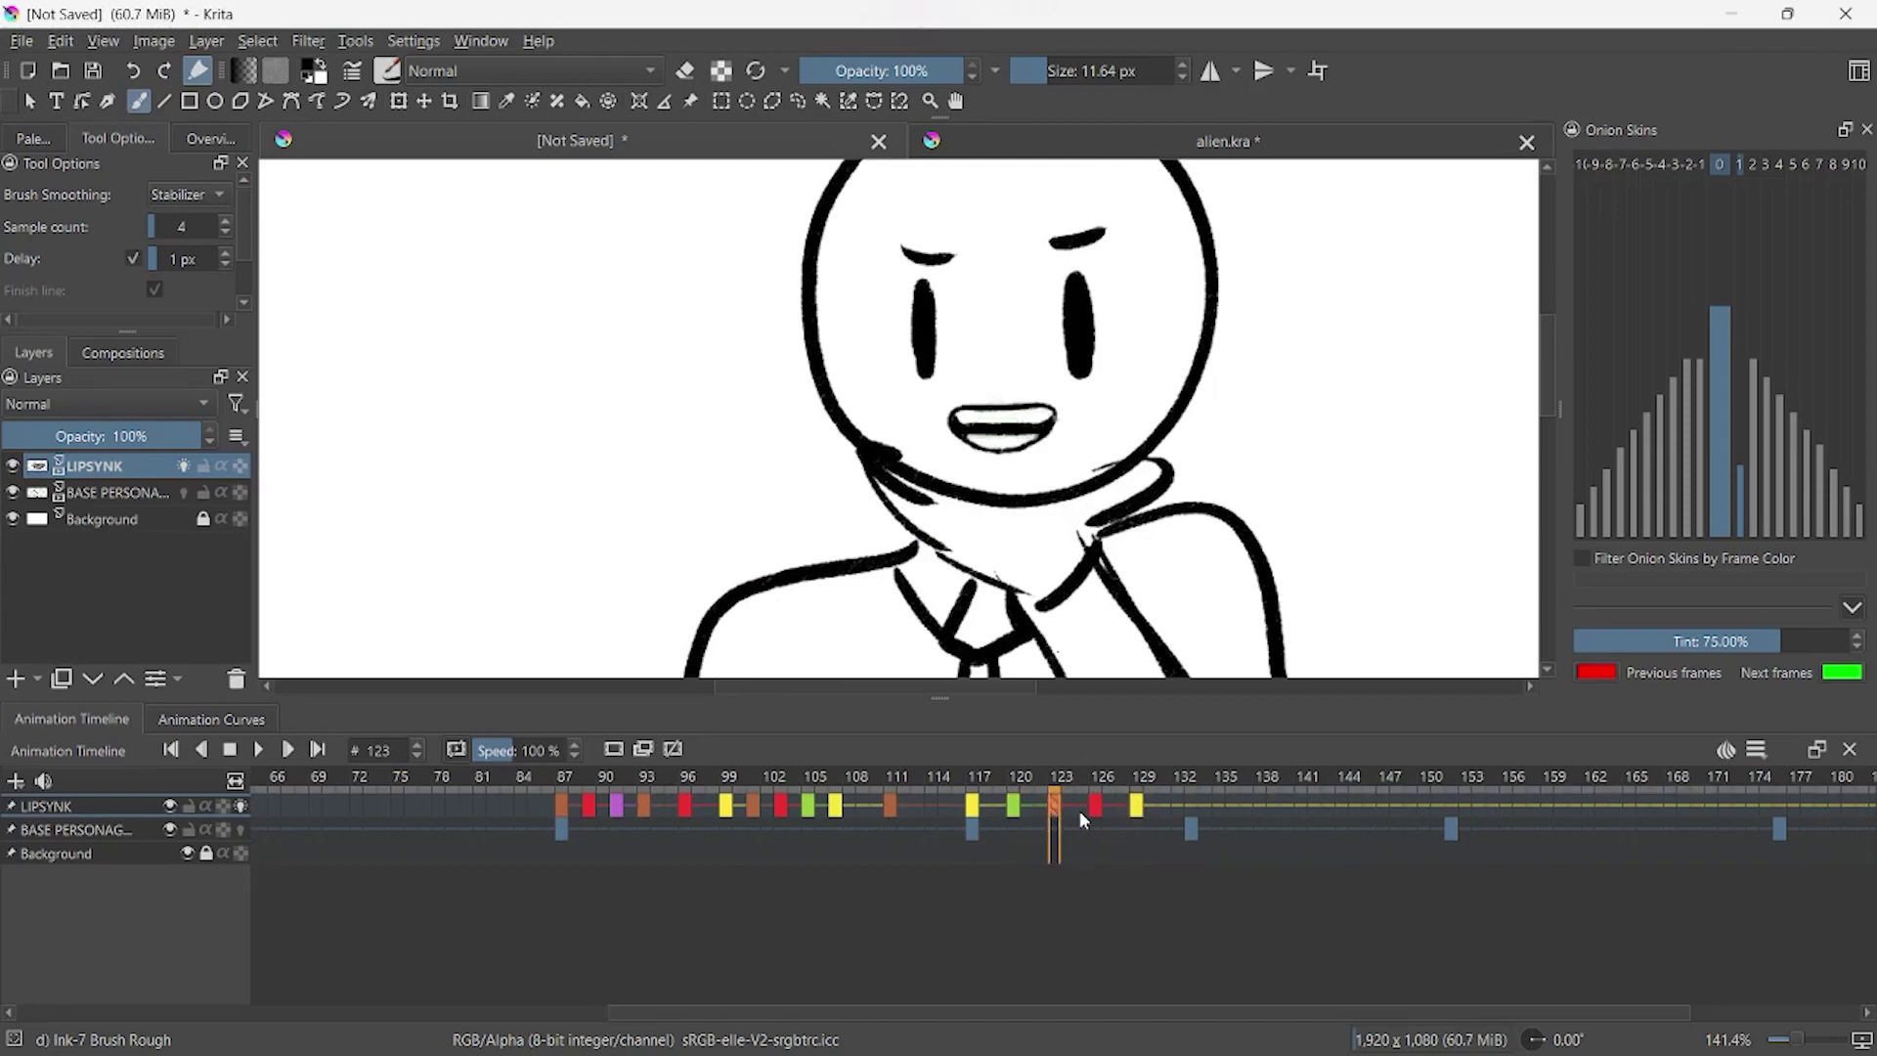
click(1097, 807)
right_click(1097, 807)
click(1271, 792)
- Replay from frame 87, move the frame-119 mouth key to 120, and add a hold after it
click(562, 806)
key(space)
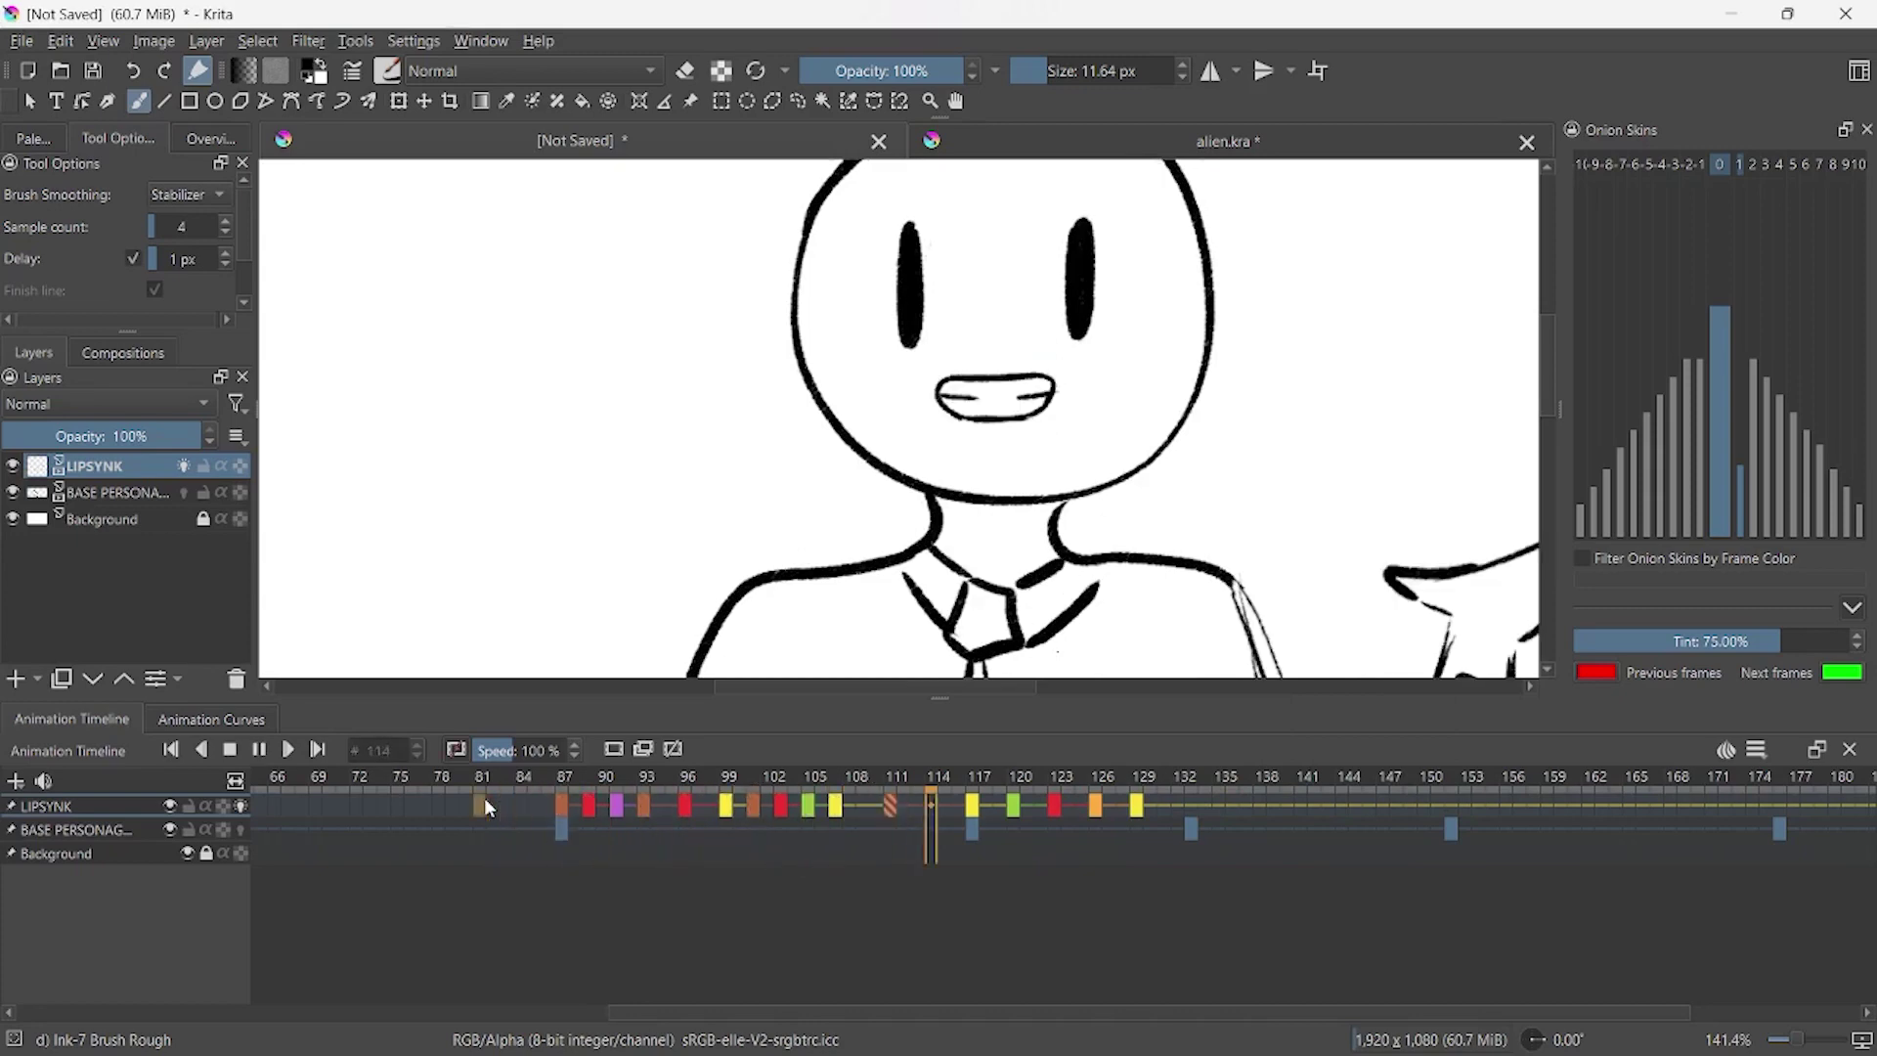
key(space)
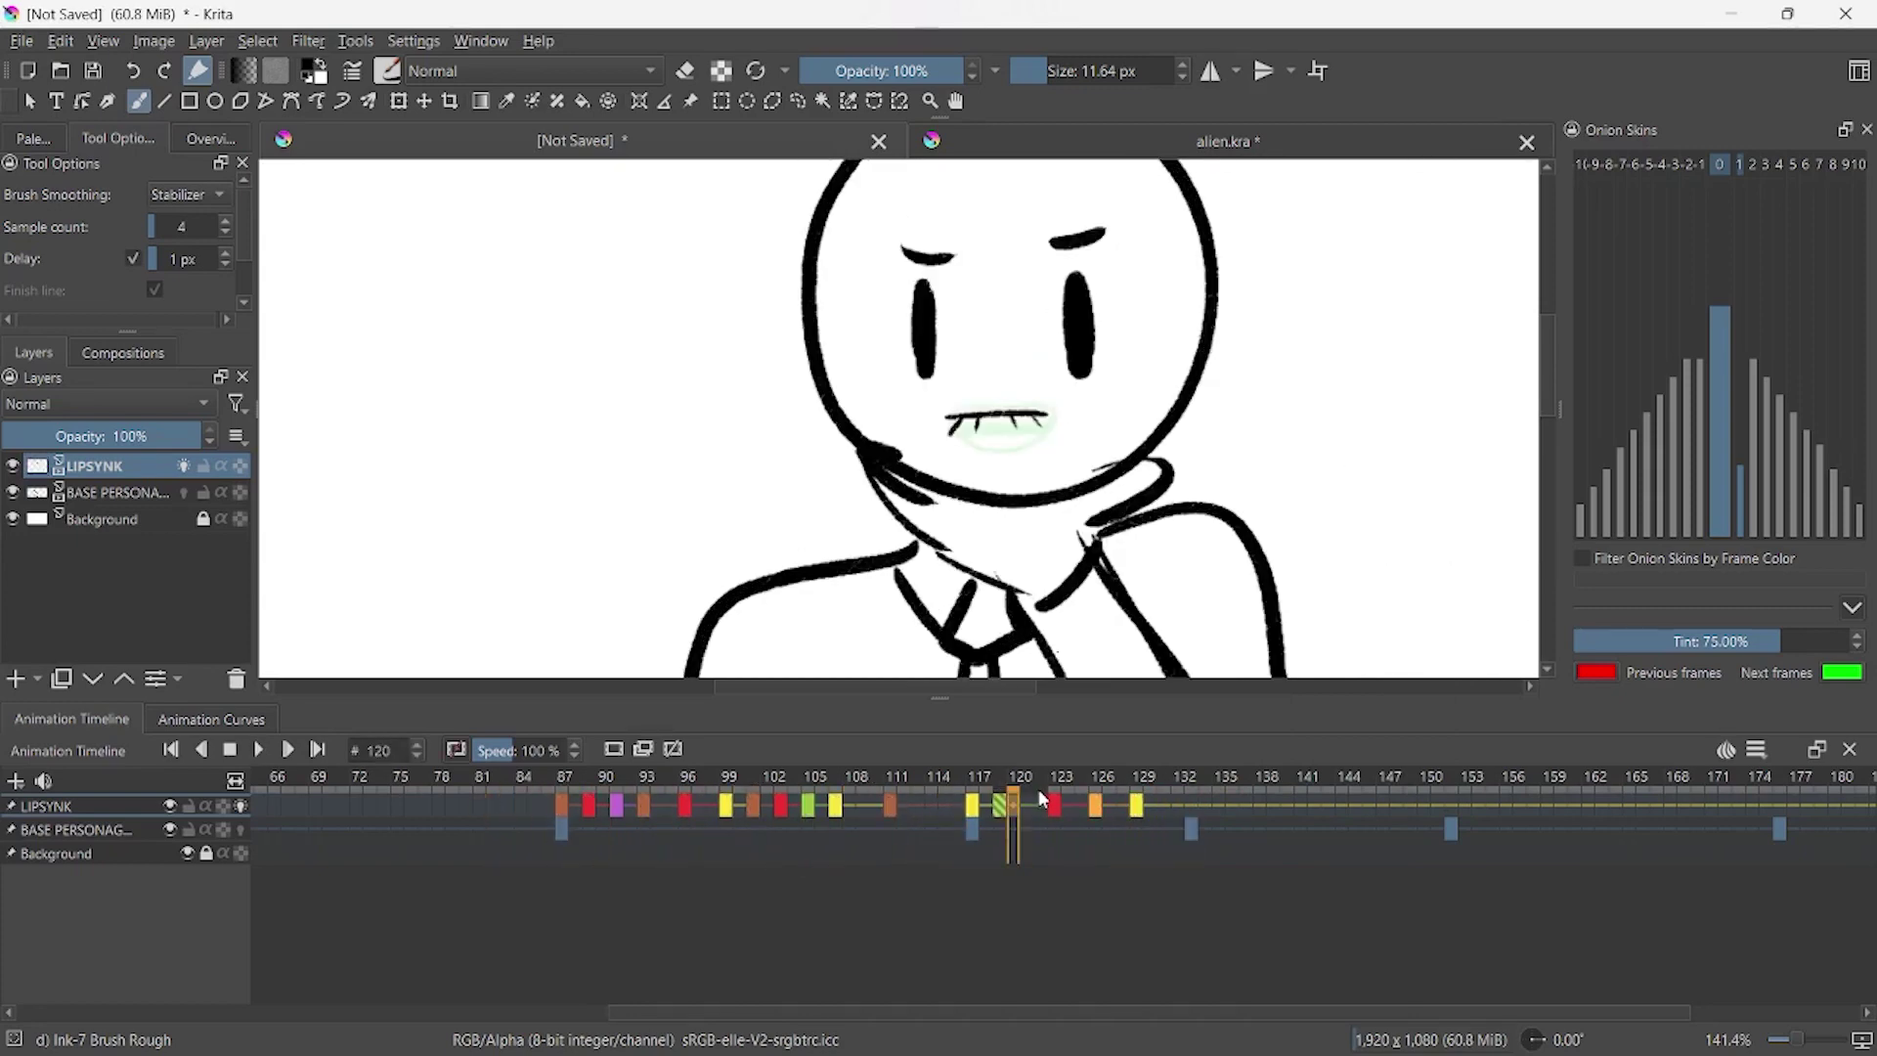
mouse_move(1052, 817)
mouse_down()
mouse_move(1068, 819)
mouse_move(988, 812)
mouse_up()
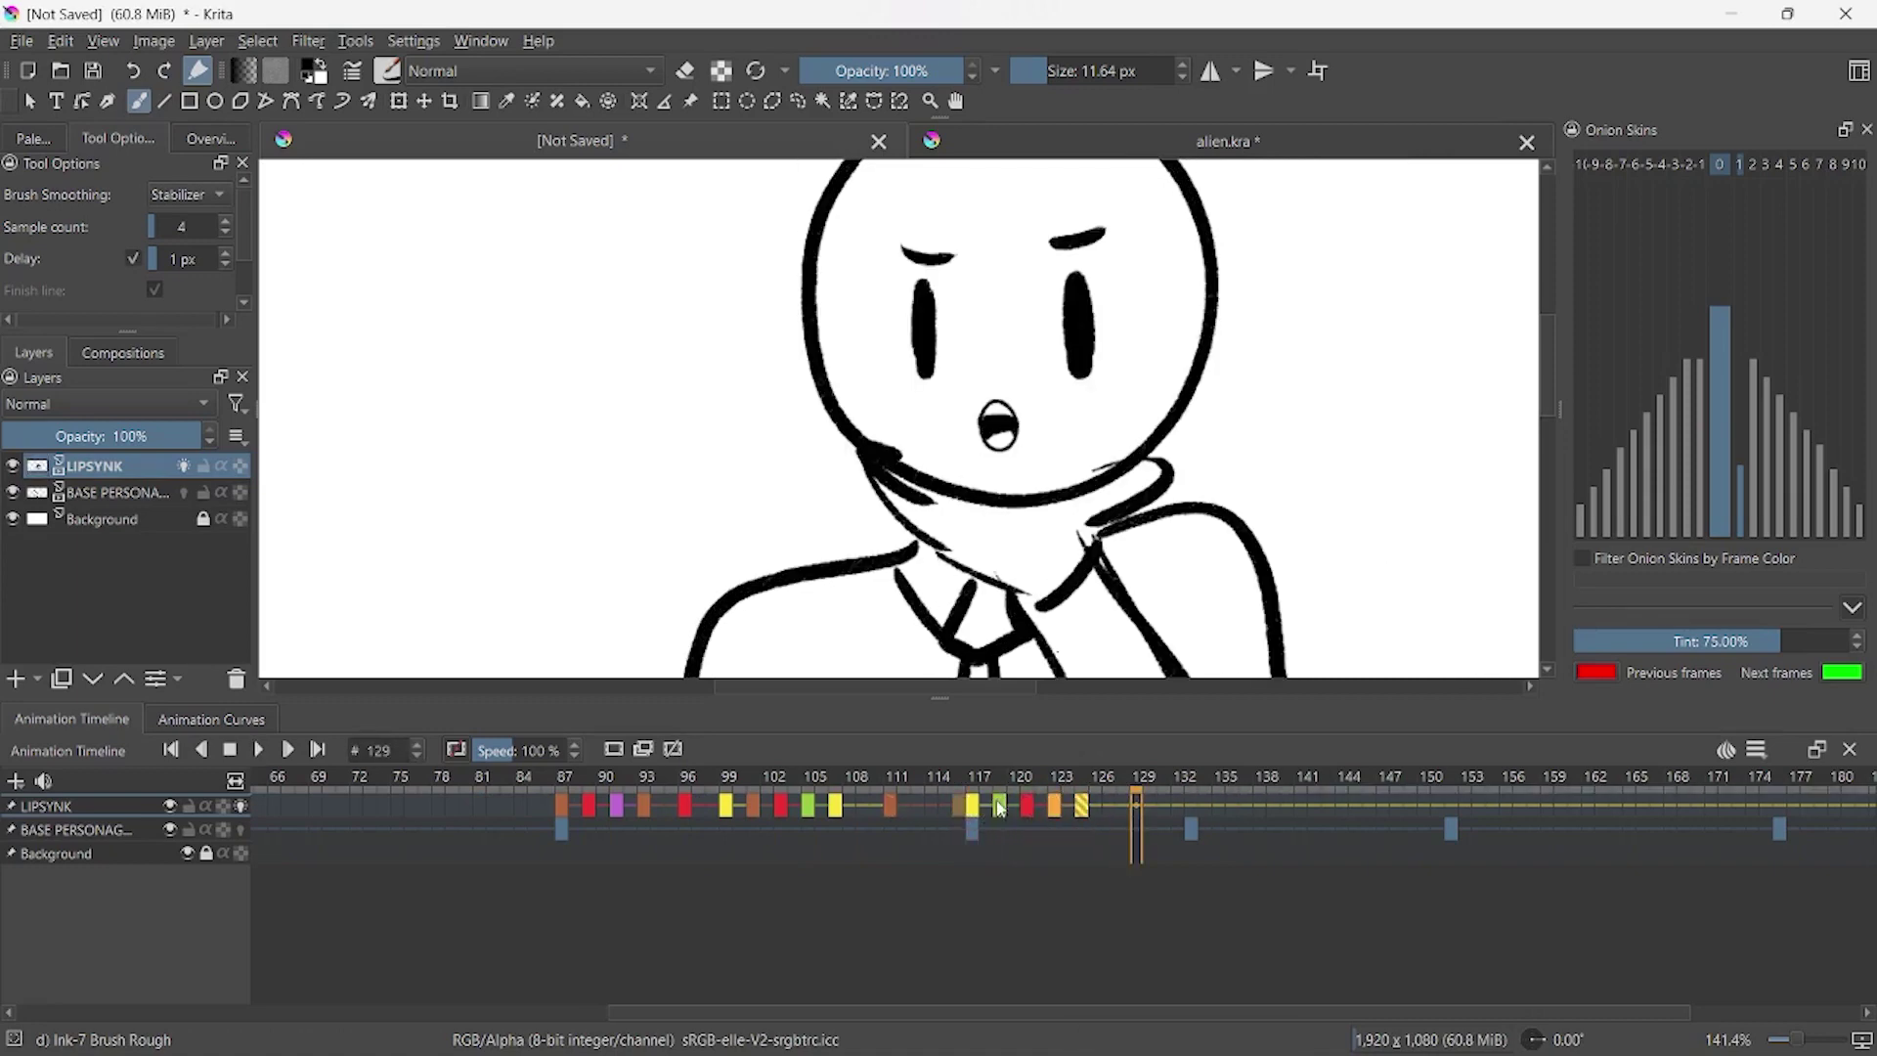
drag(989, 812, 1017, 811)
key(ctrl+alt+Right)
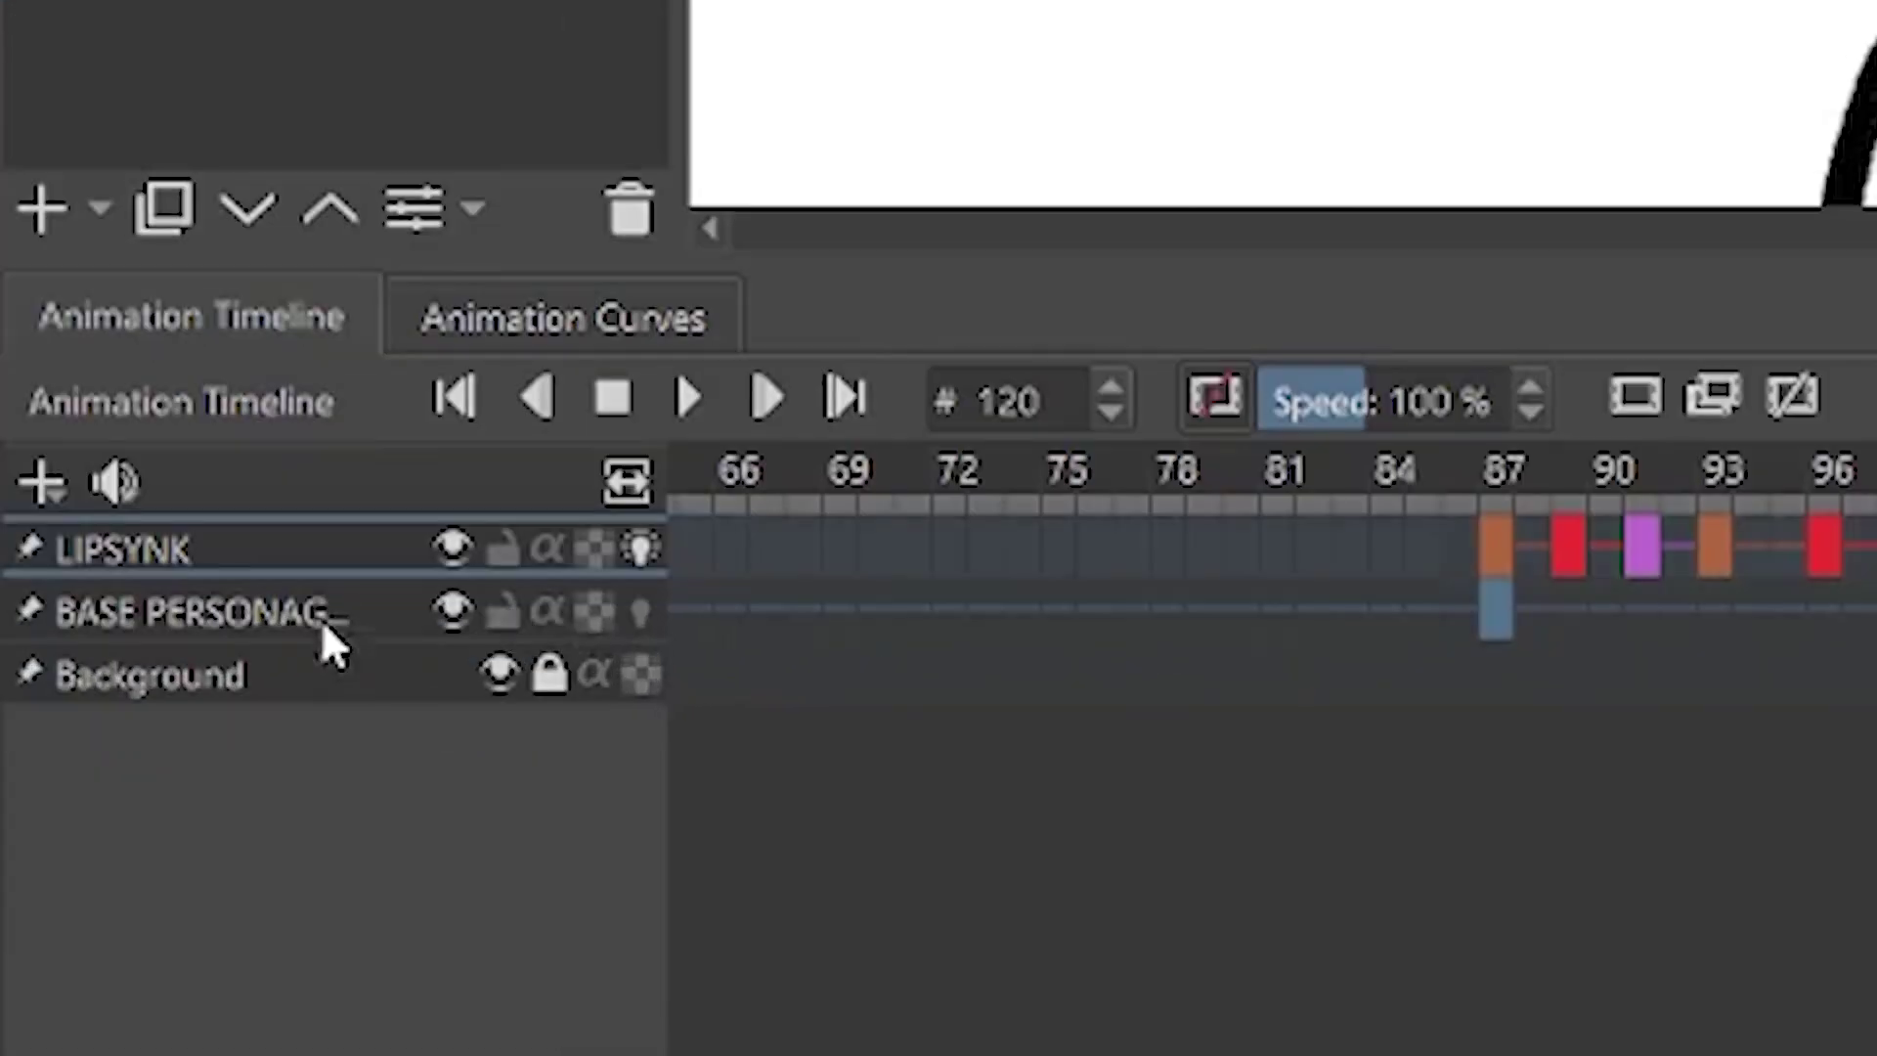
- Lock the base character layer and insert a hold frame on LIPSYNK
click(327, 616)
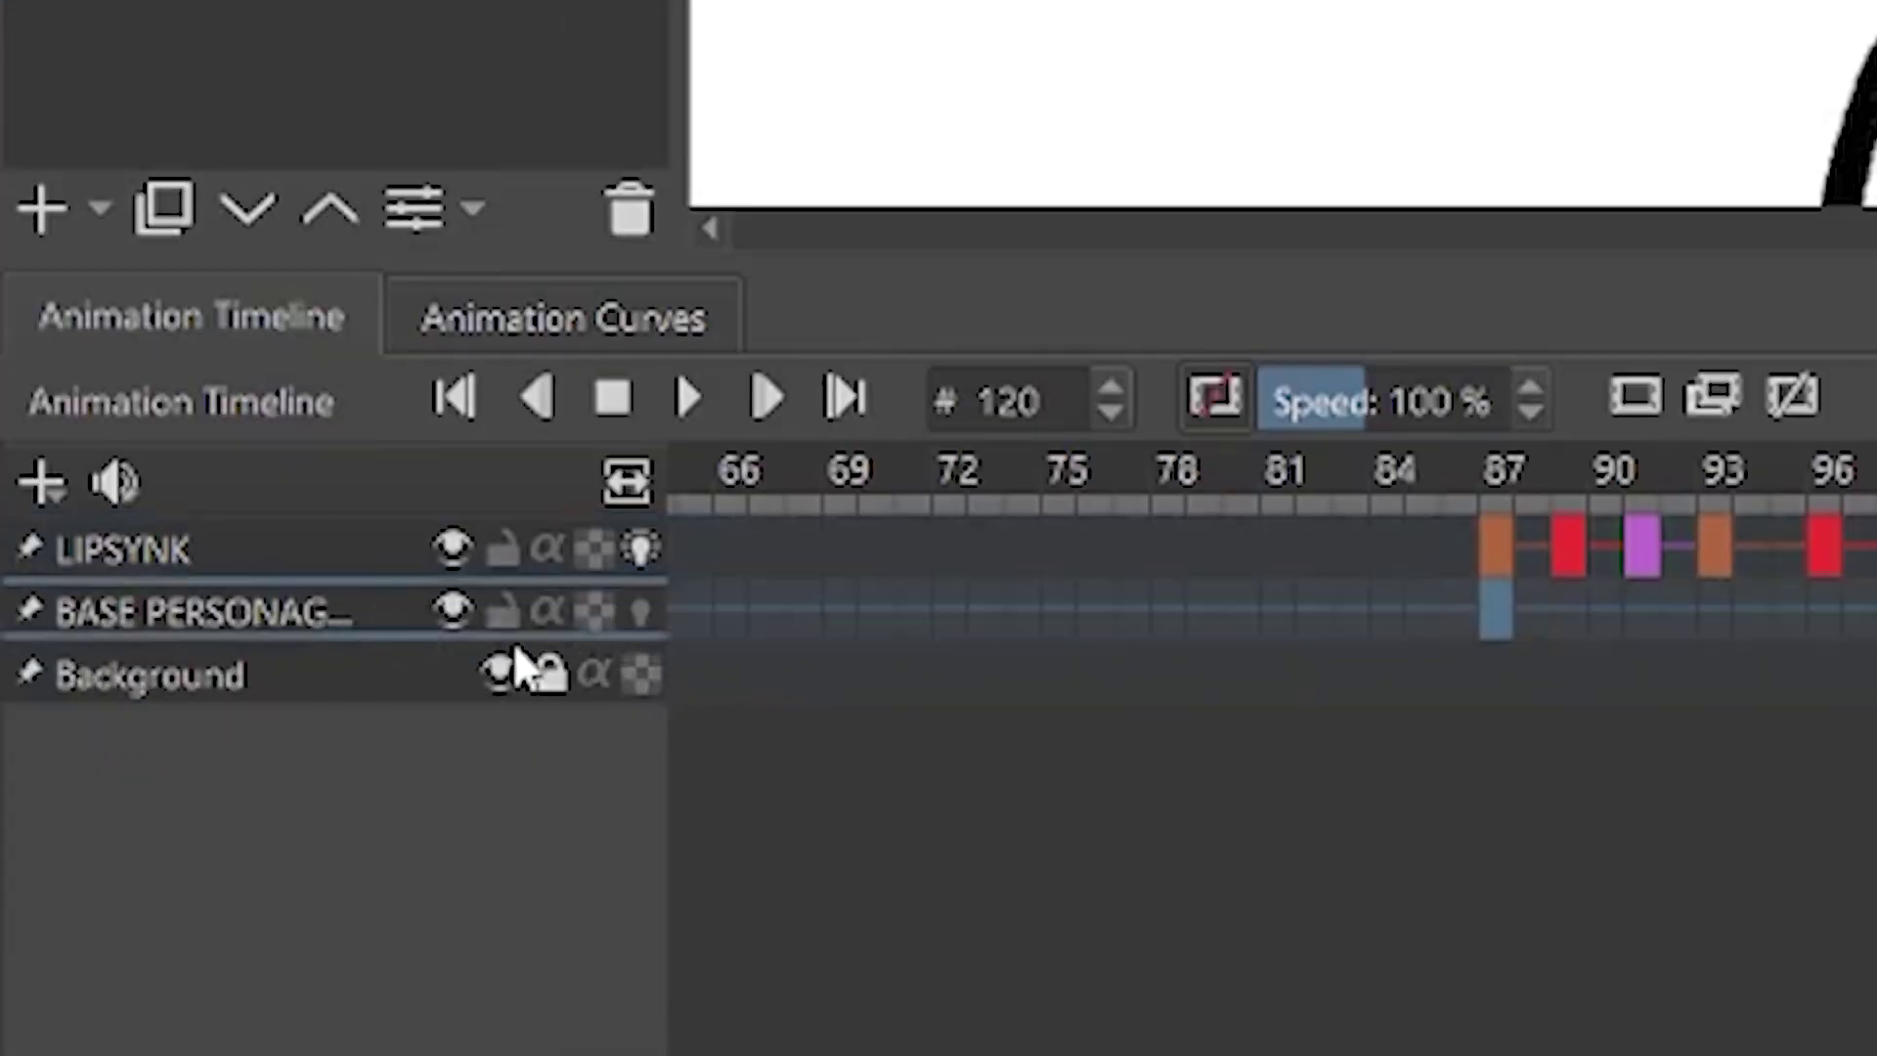
click(502, 612)
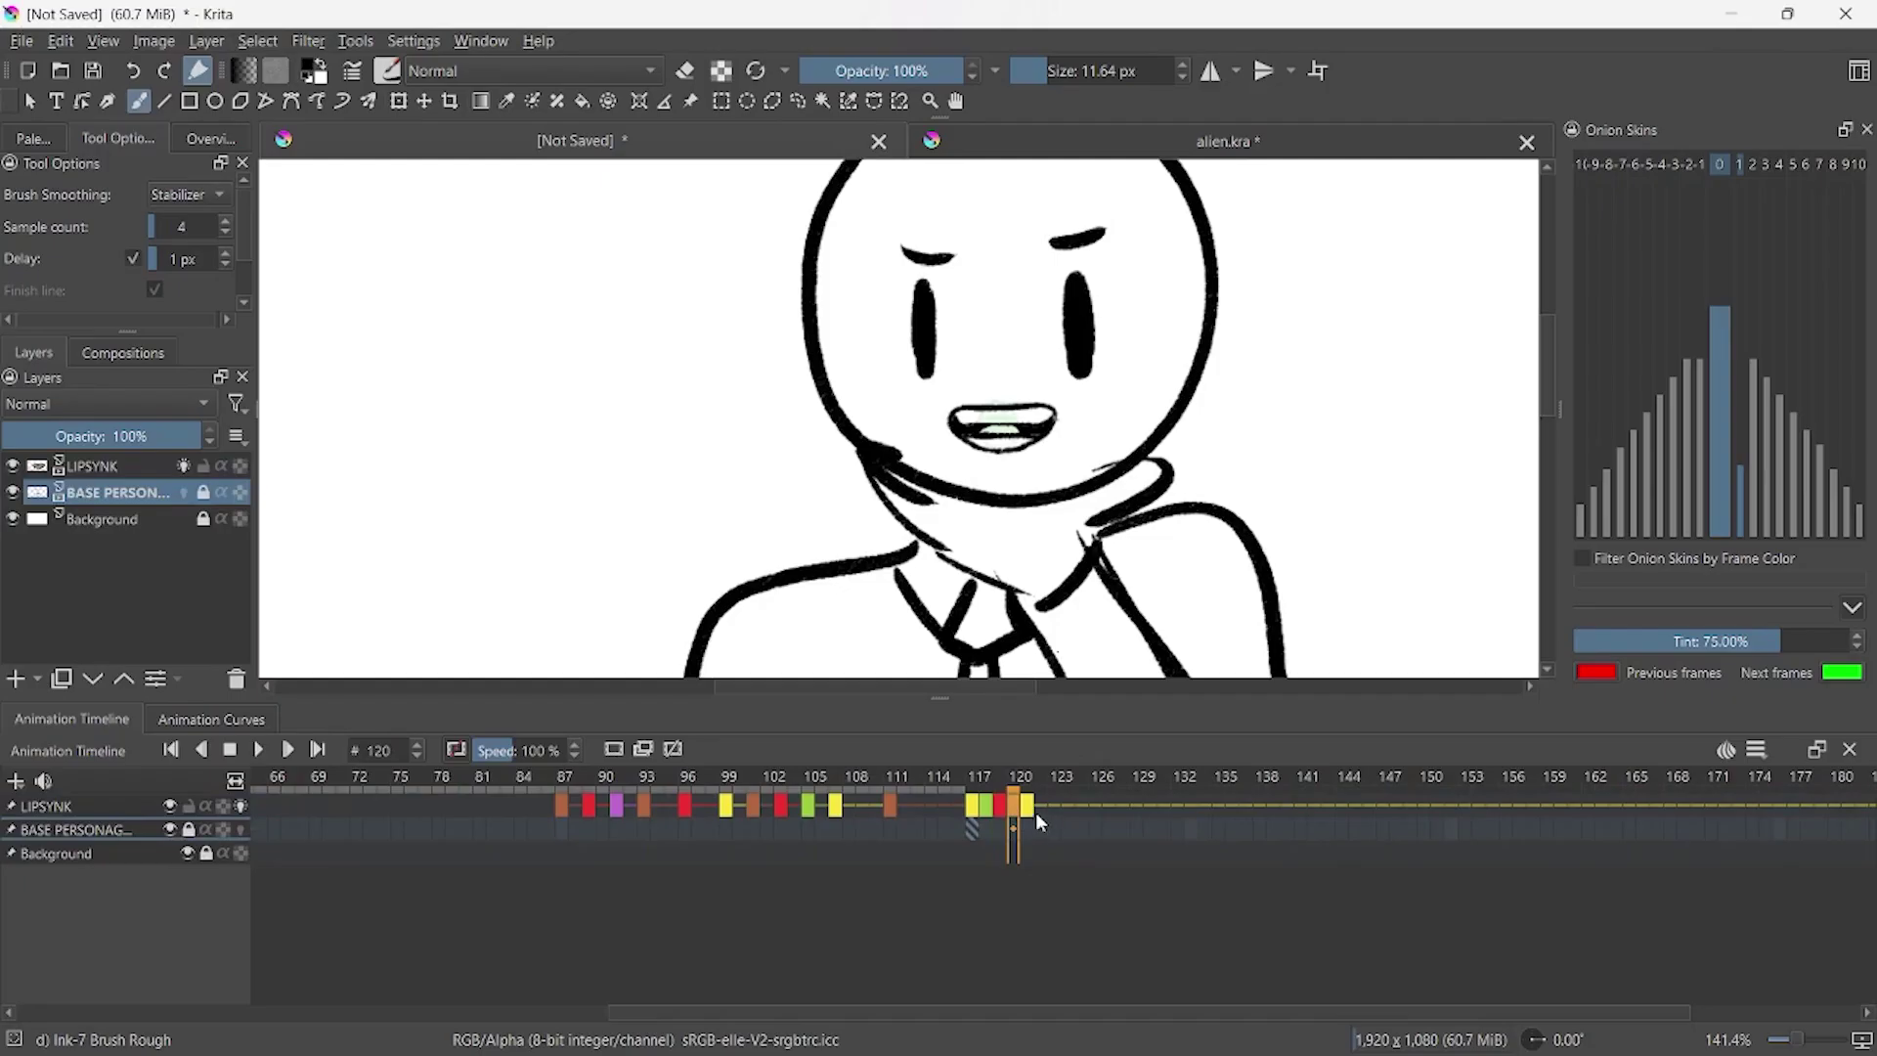
click(115, 807)
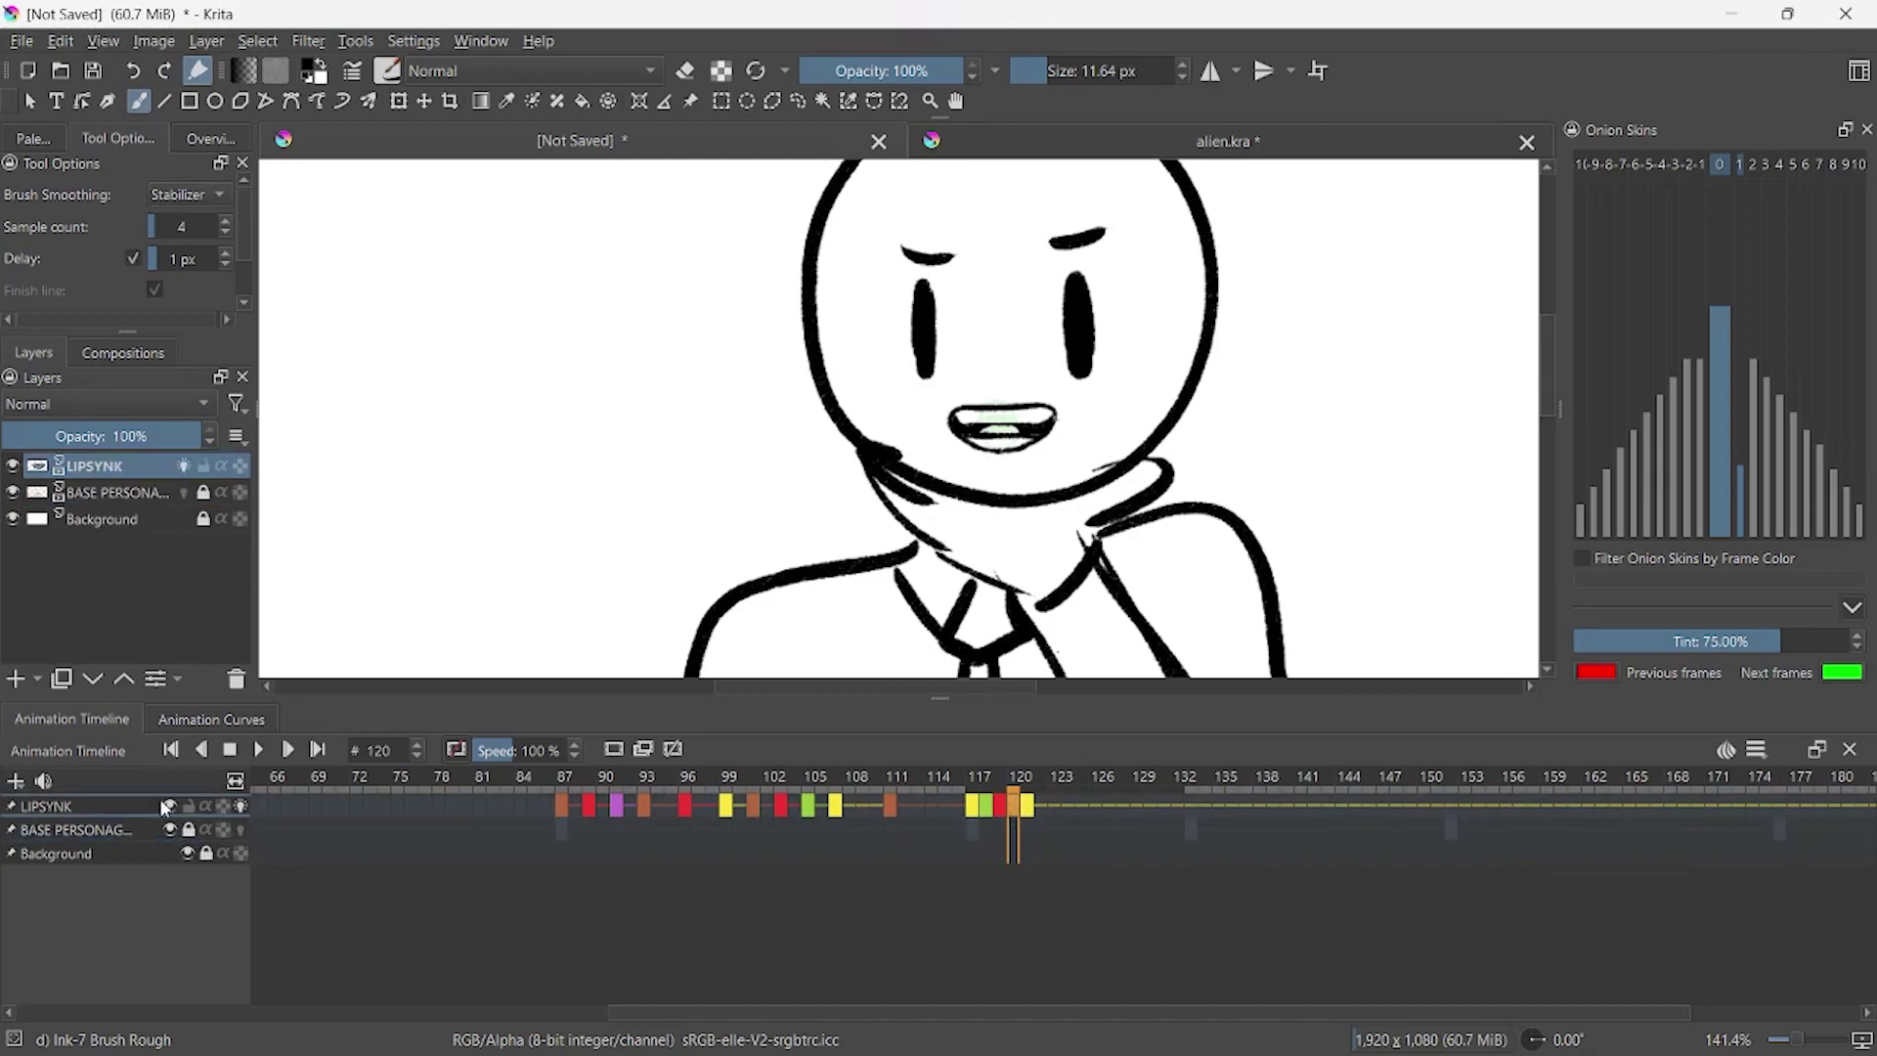
key(F5)
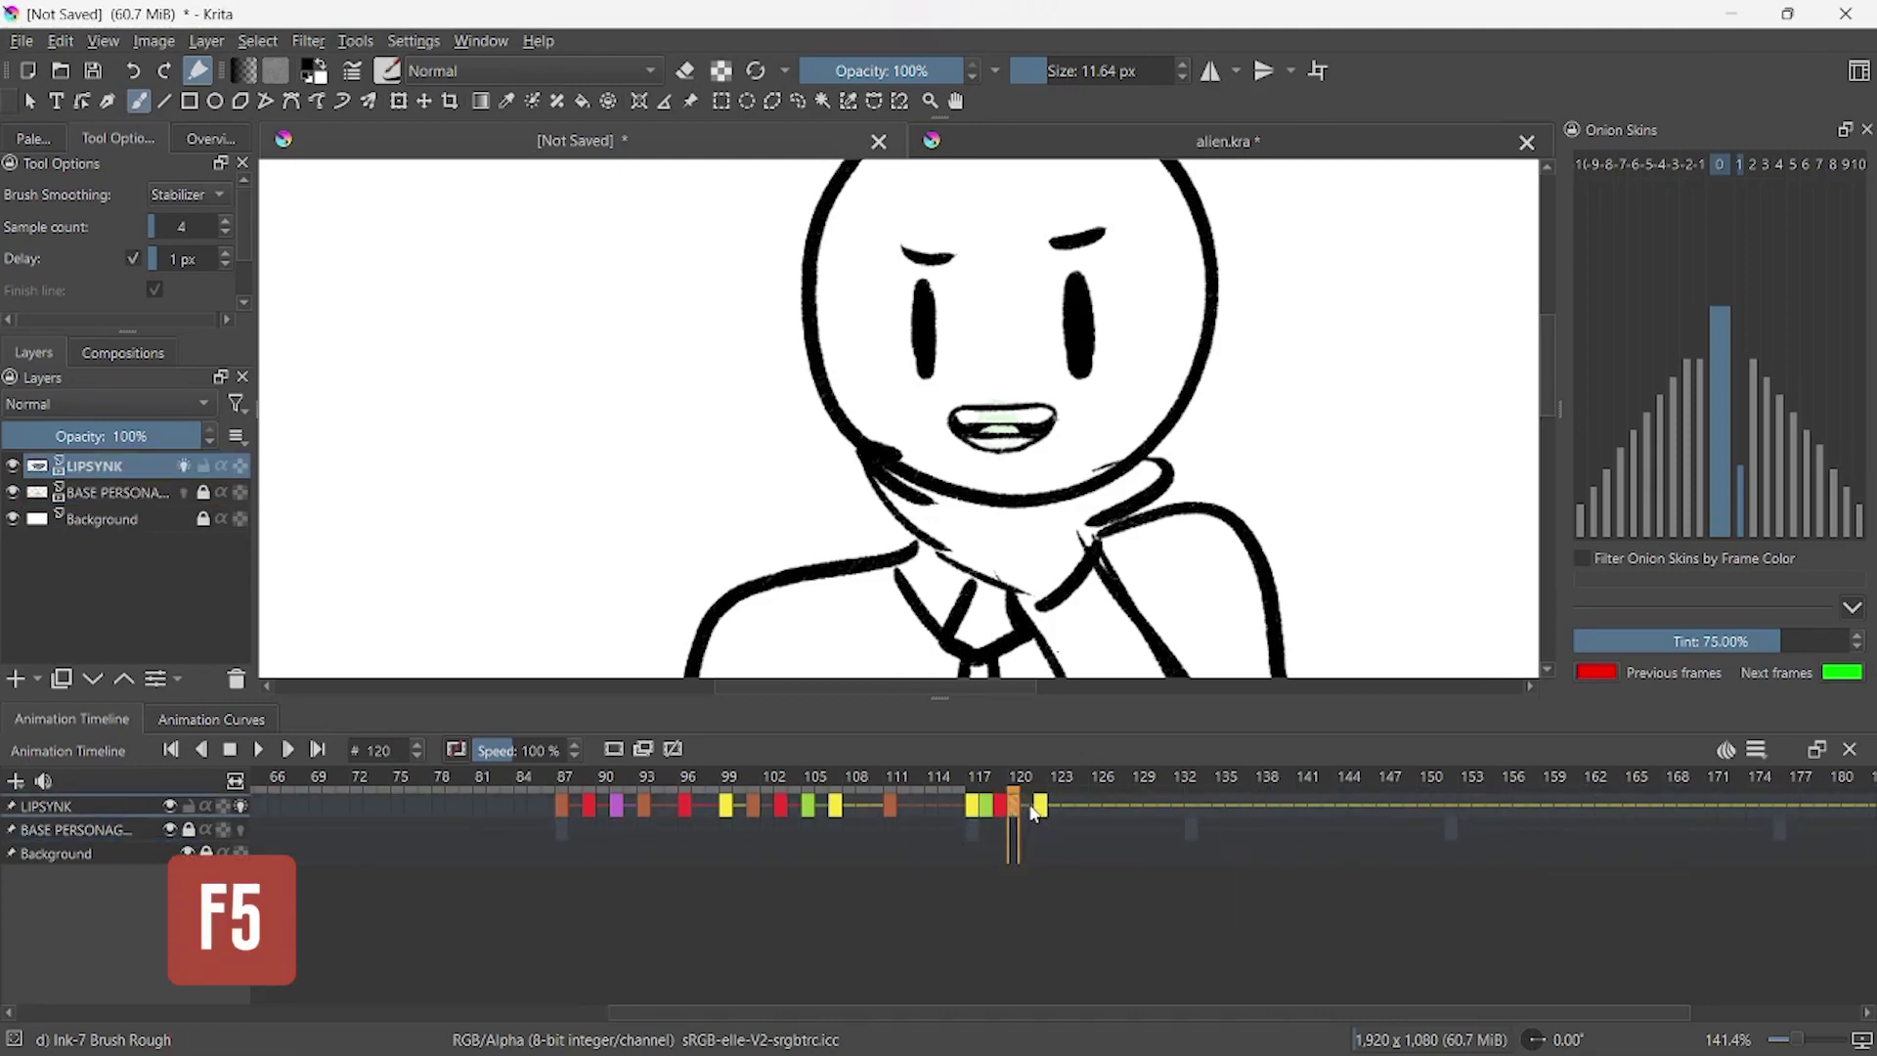
- Add another hold near frame 115 and replay from frame 79 to check the timing
click(1335, 827)
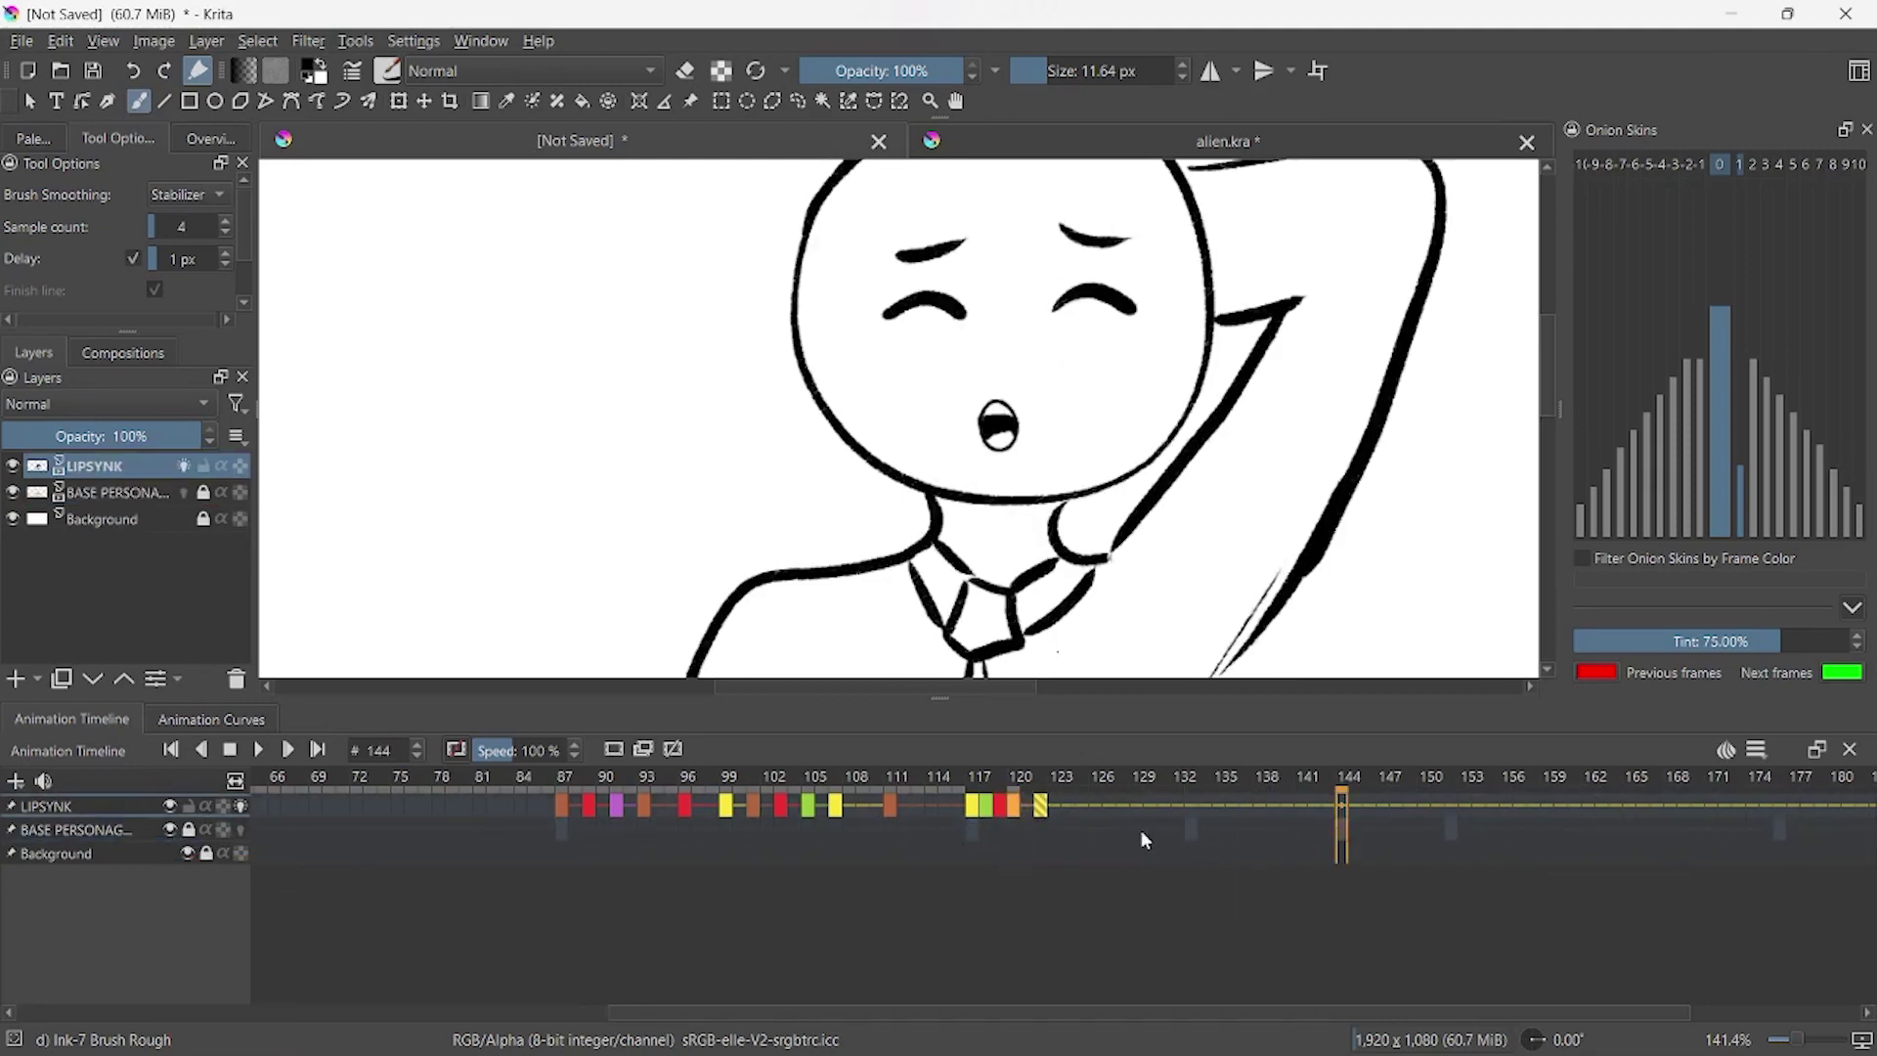
click(1201, 837)
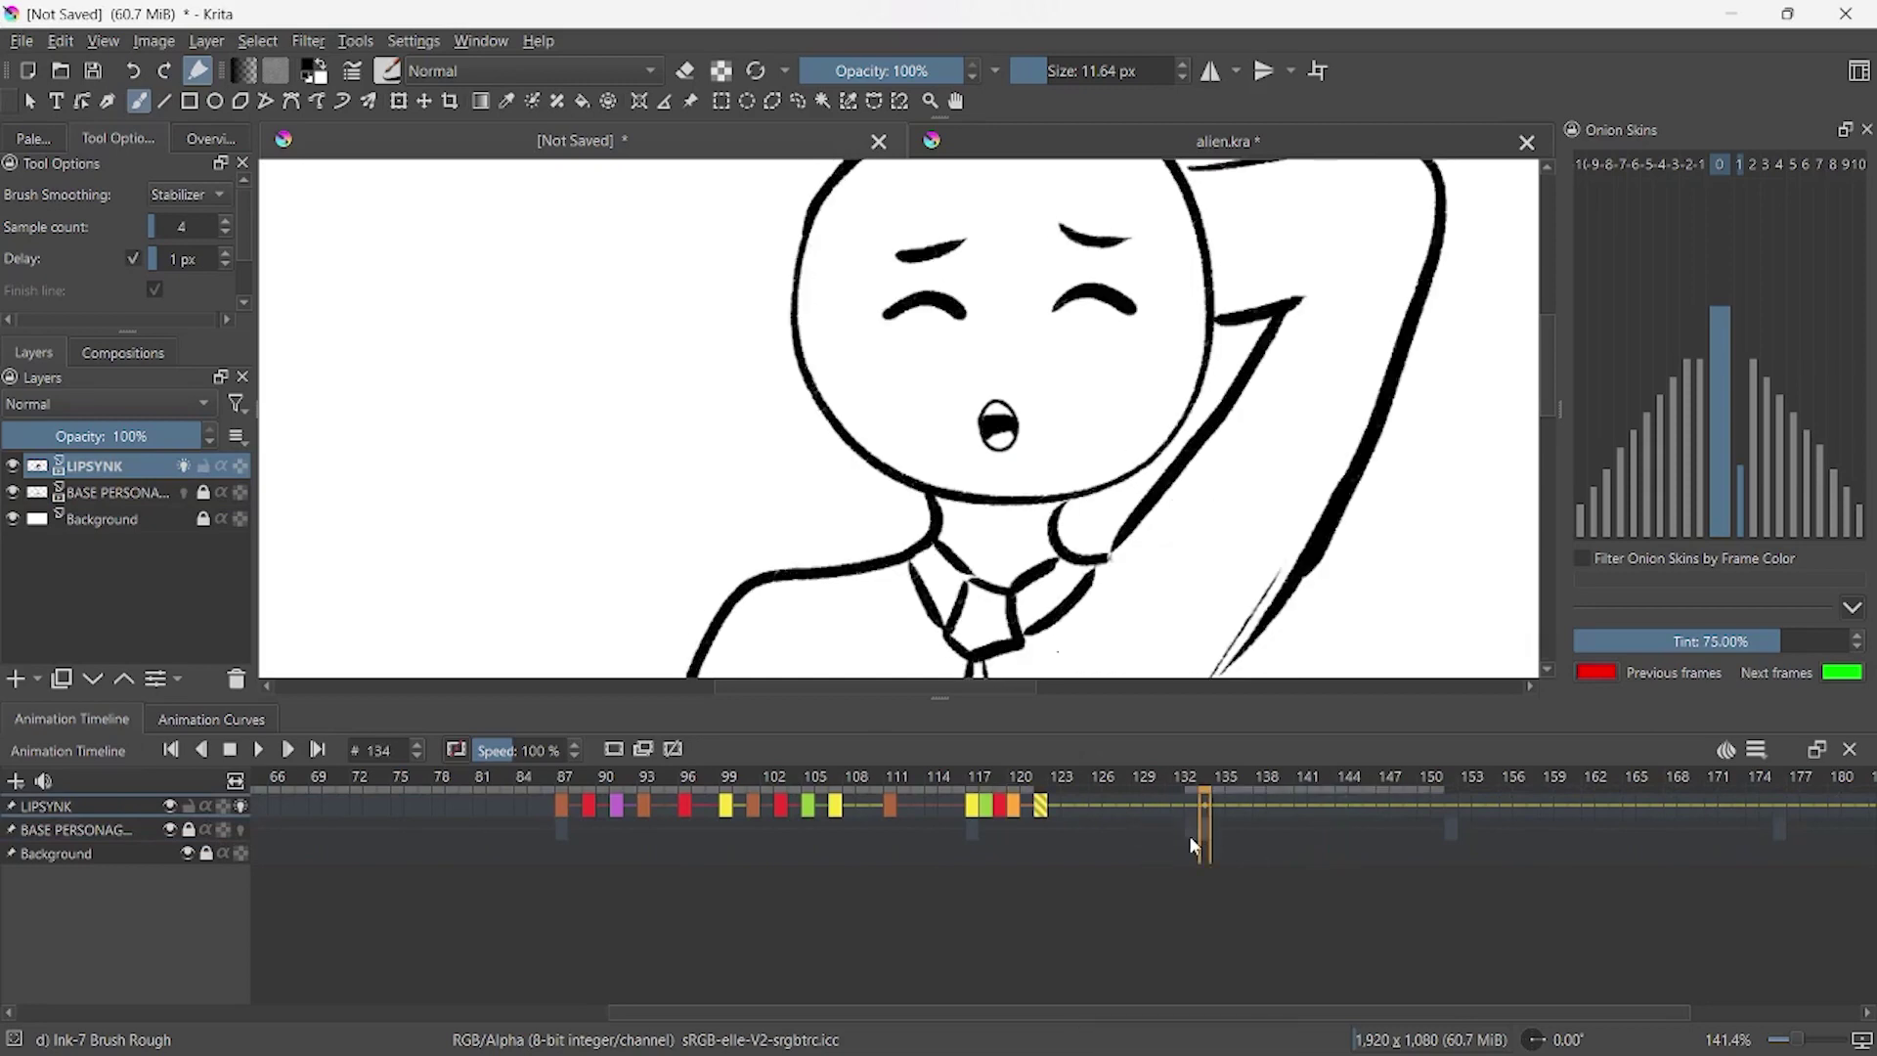
click(1023, 806)
key(F5)
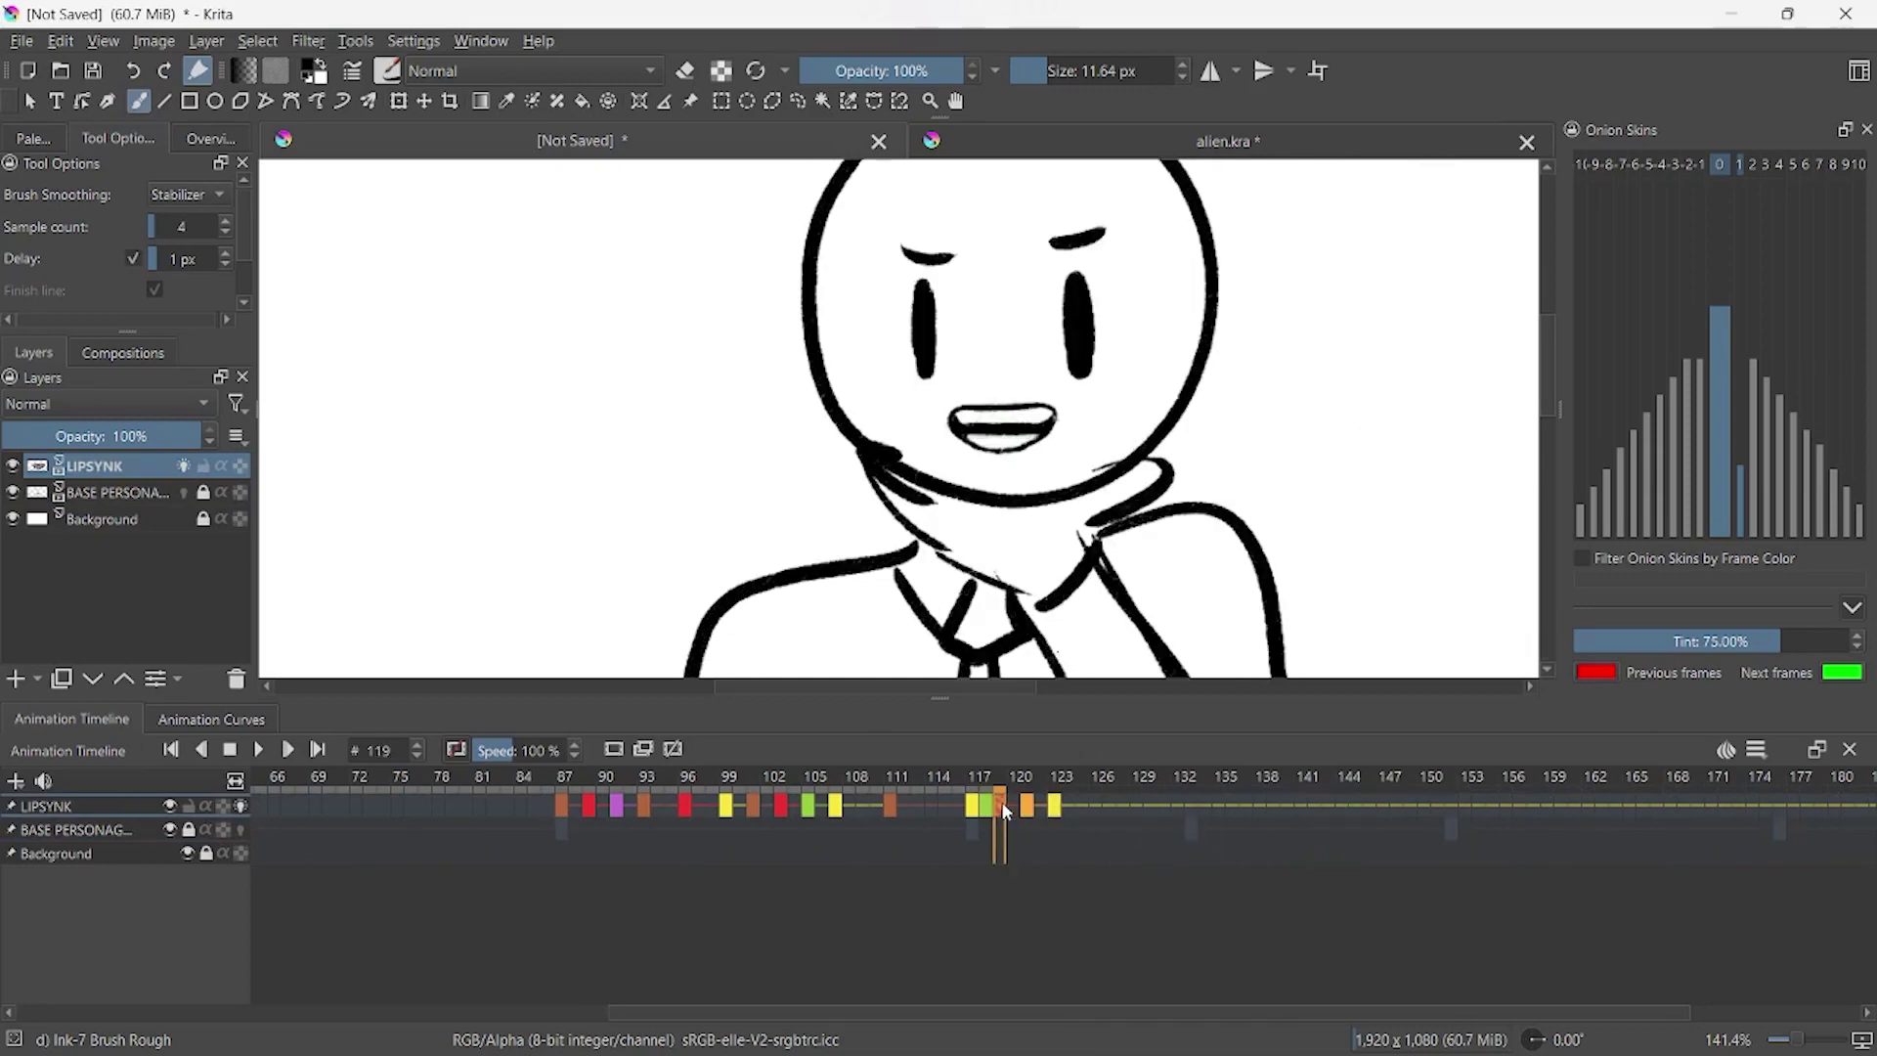
click(948, 801)
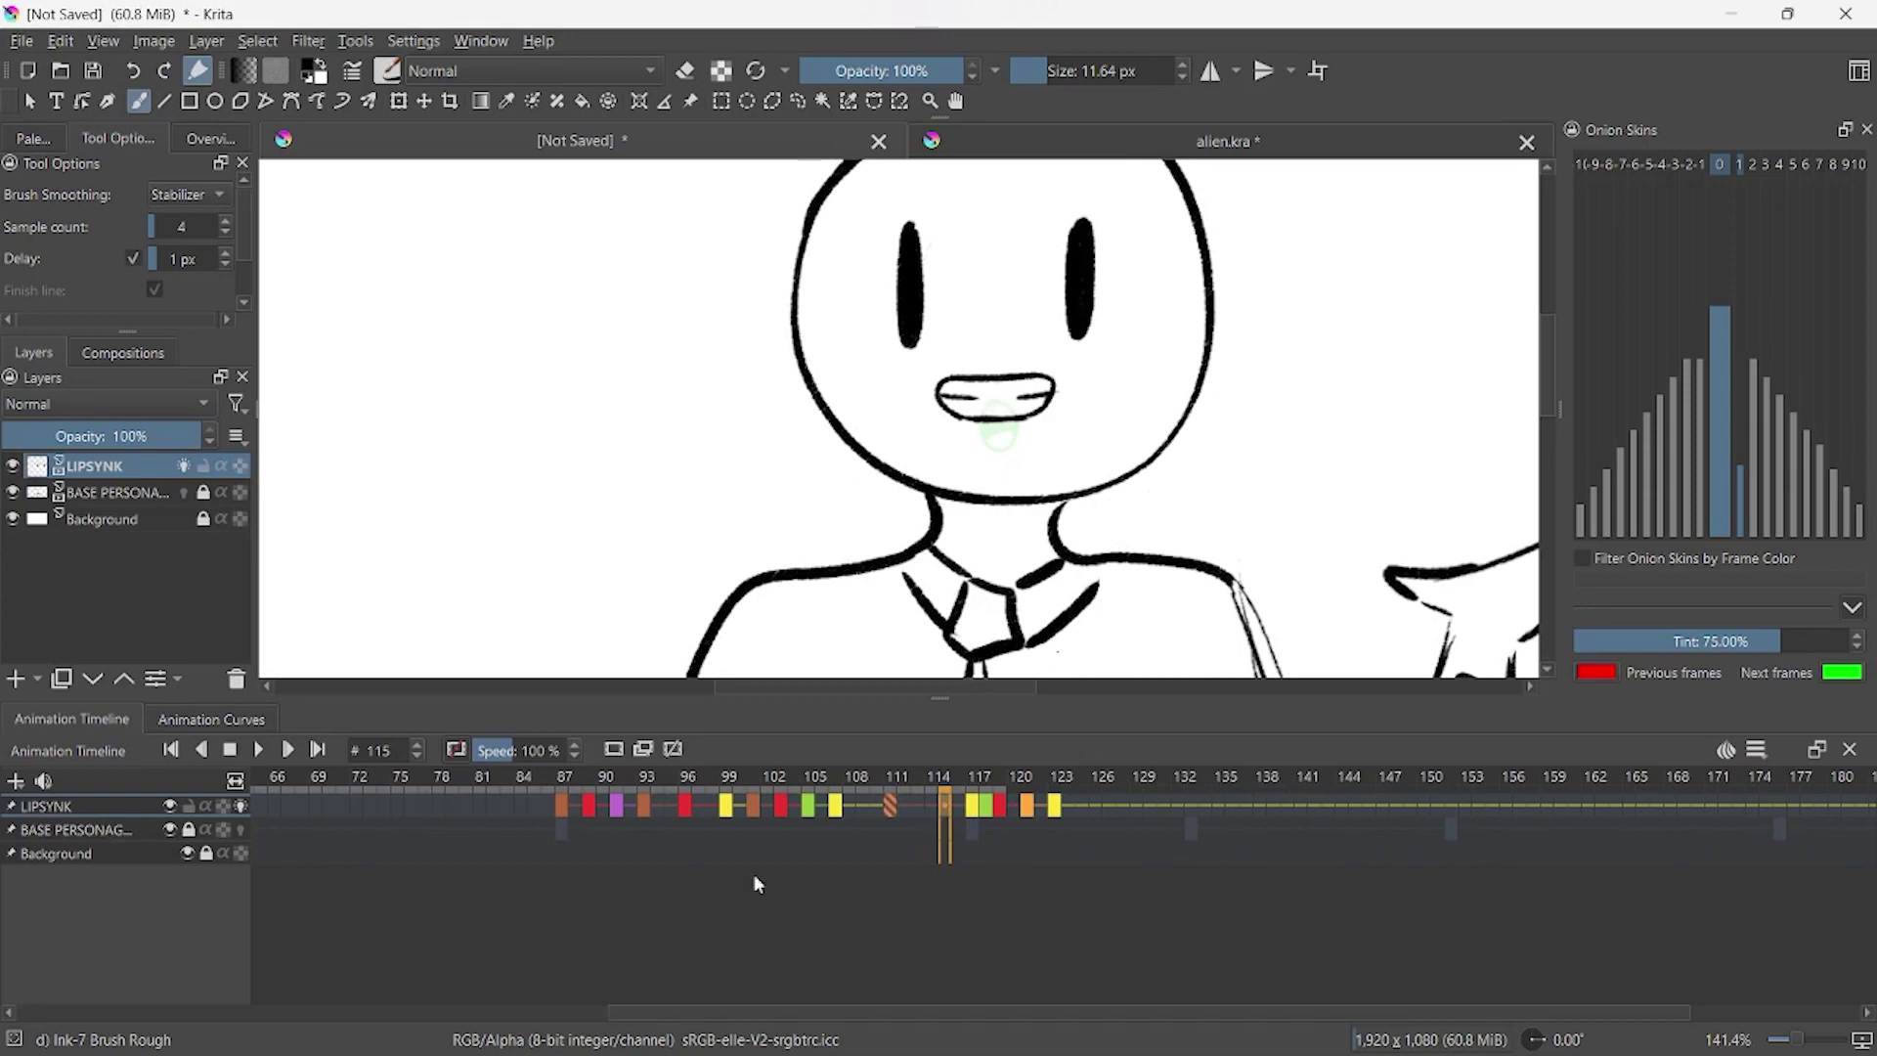
click(445, 805)
key(space)
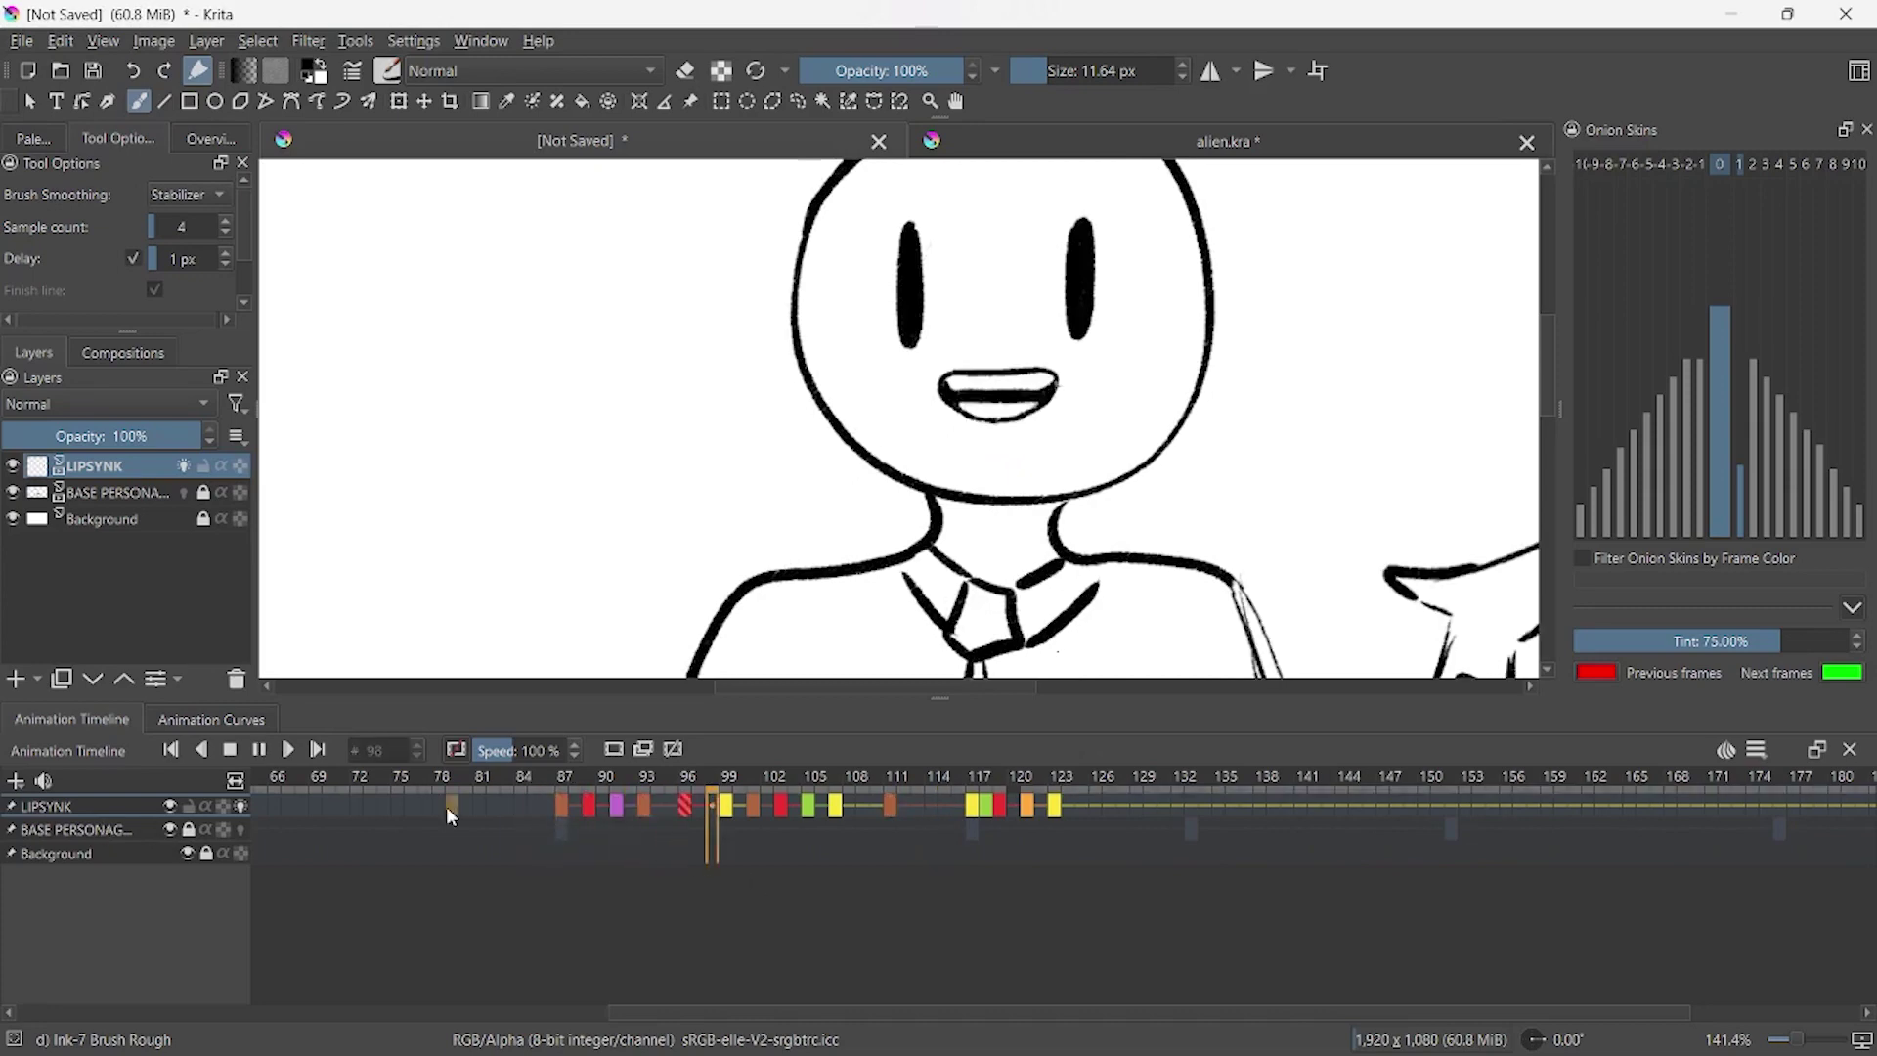
click(972, 810)
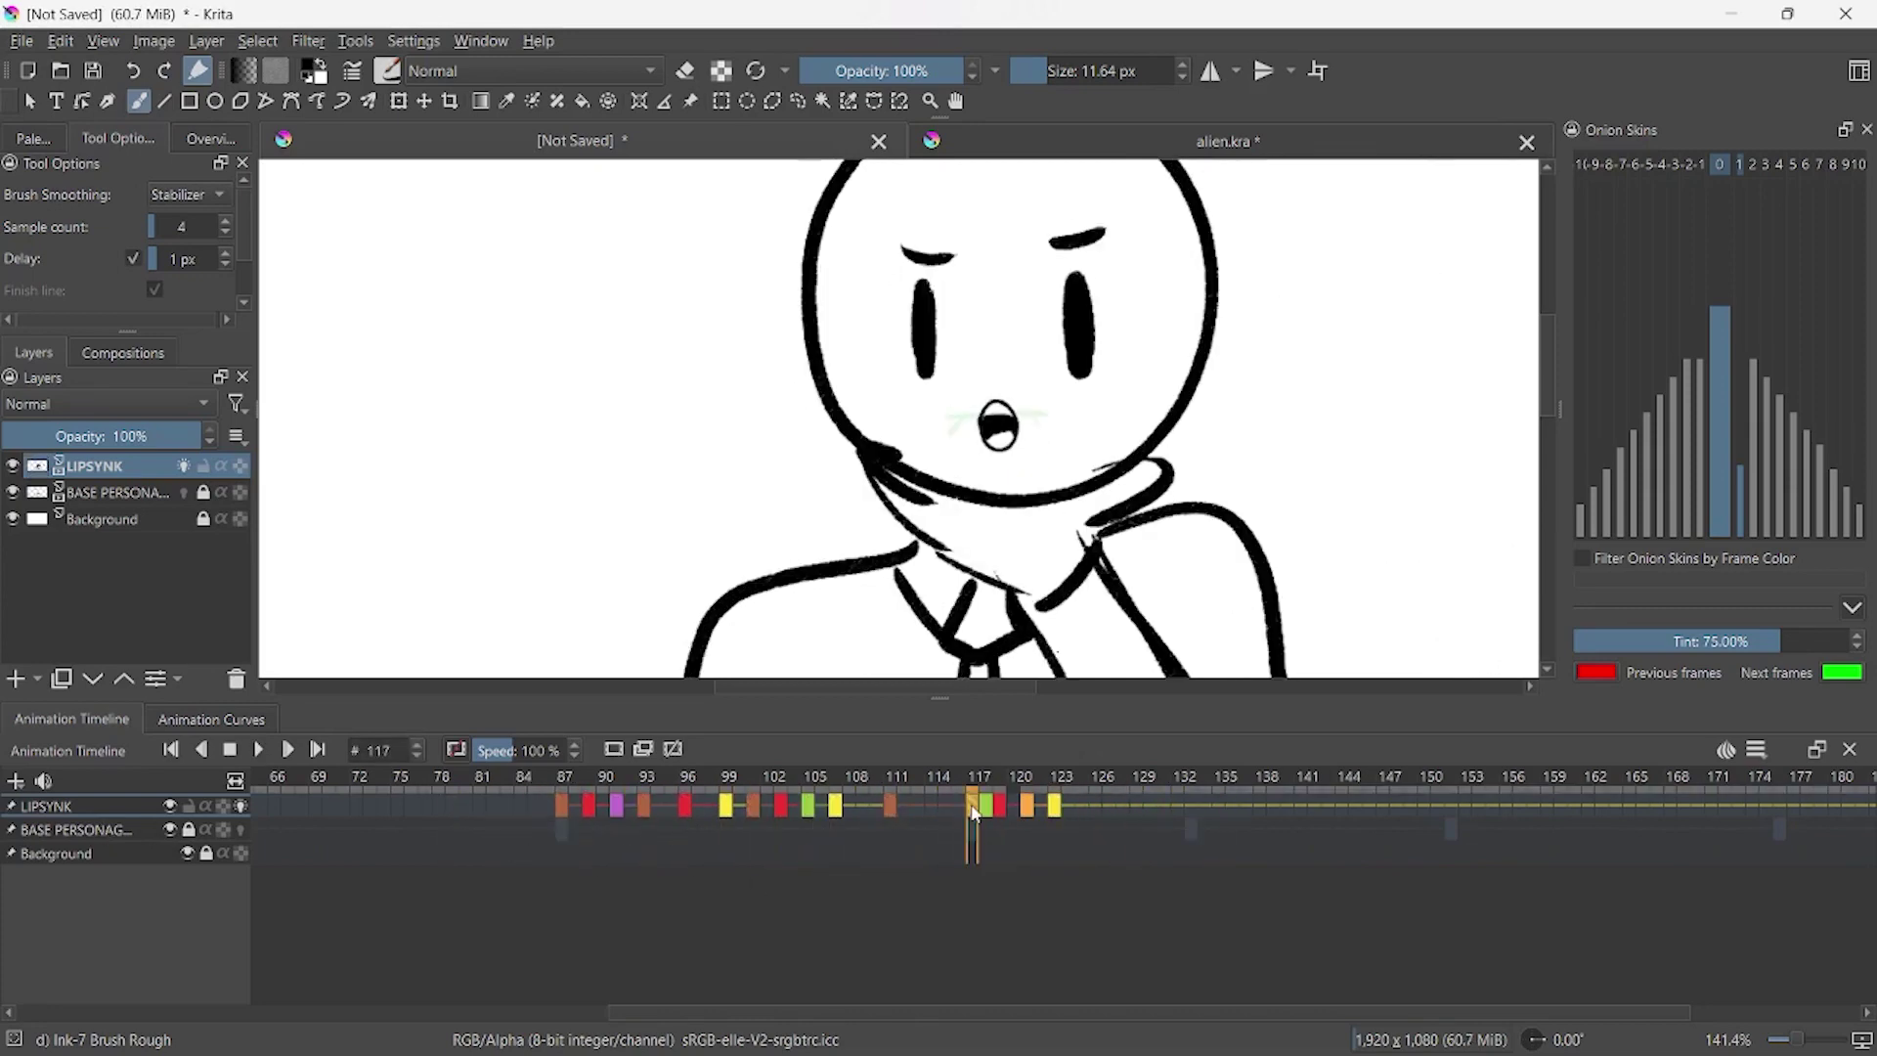
- Replay from frame 72 and draw a flat closed mouth at frame 126
click(357, 806)
key(space)
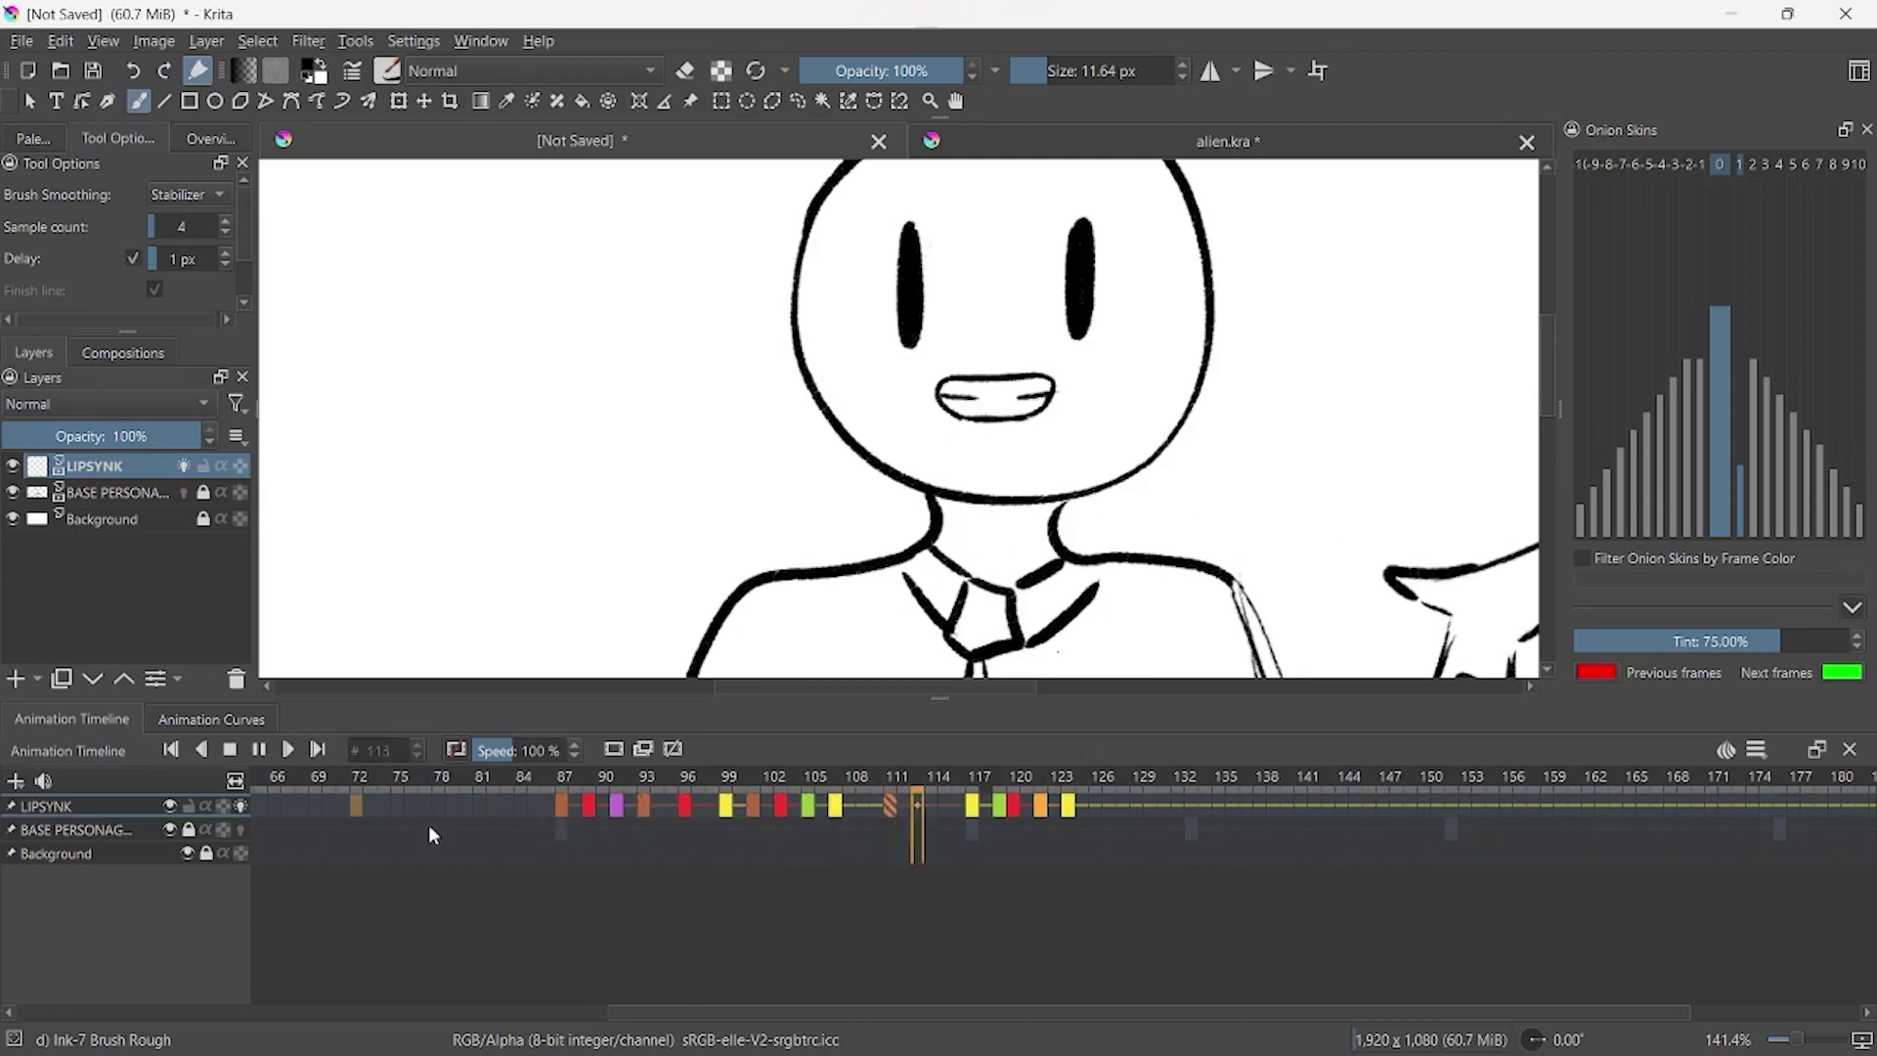
click(1097, 816)
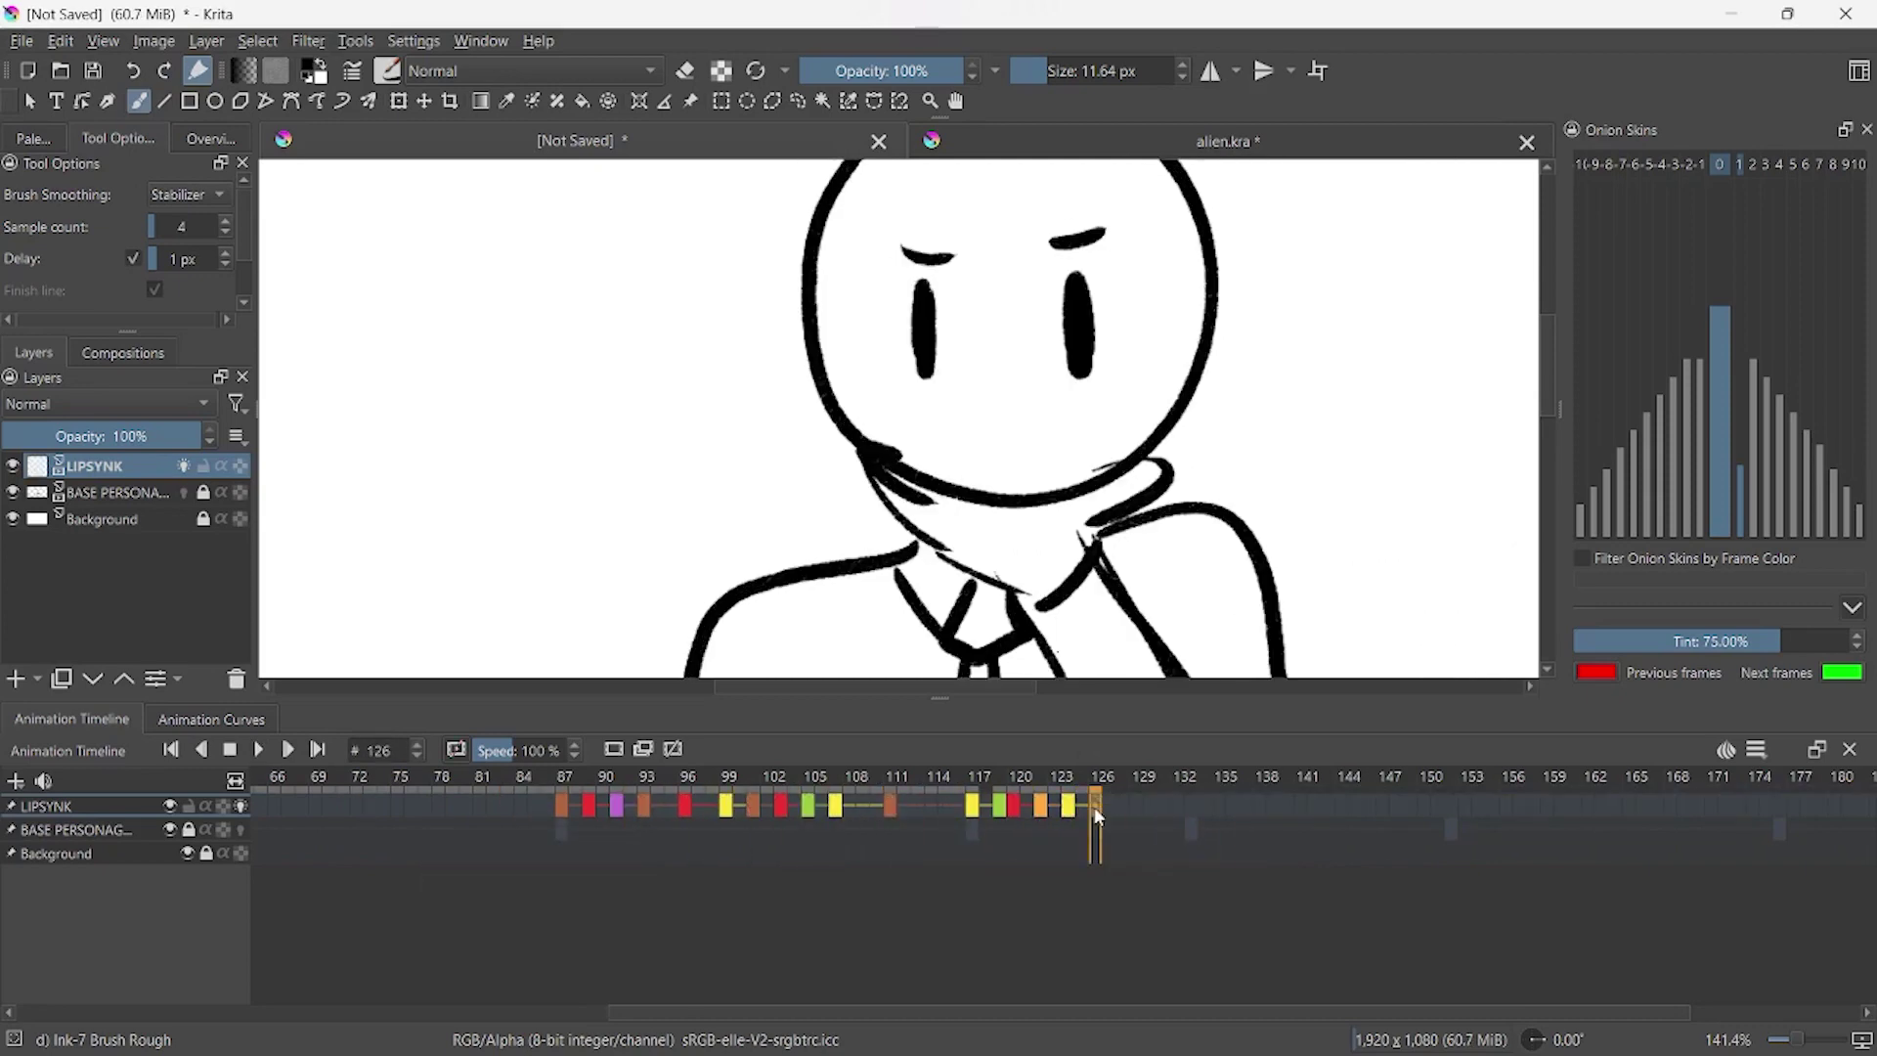
drag(985, 428, 1024, 426)
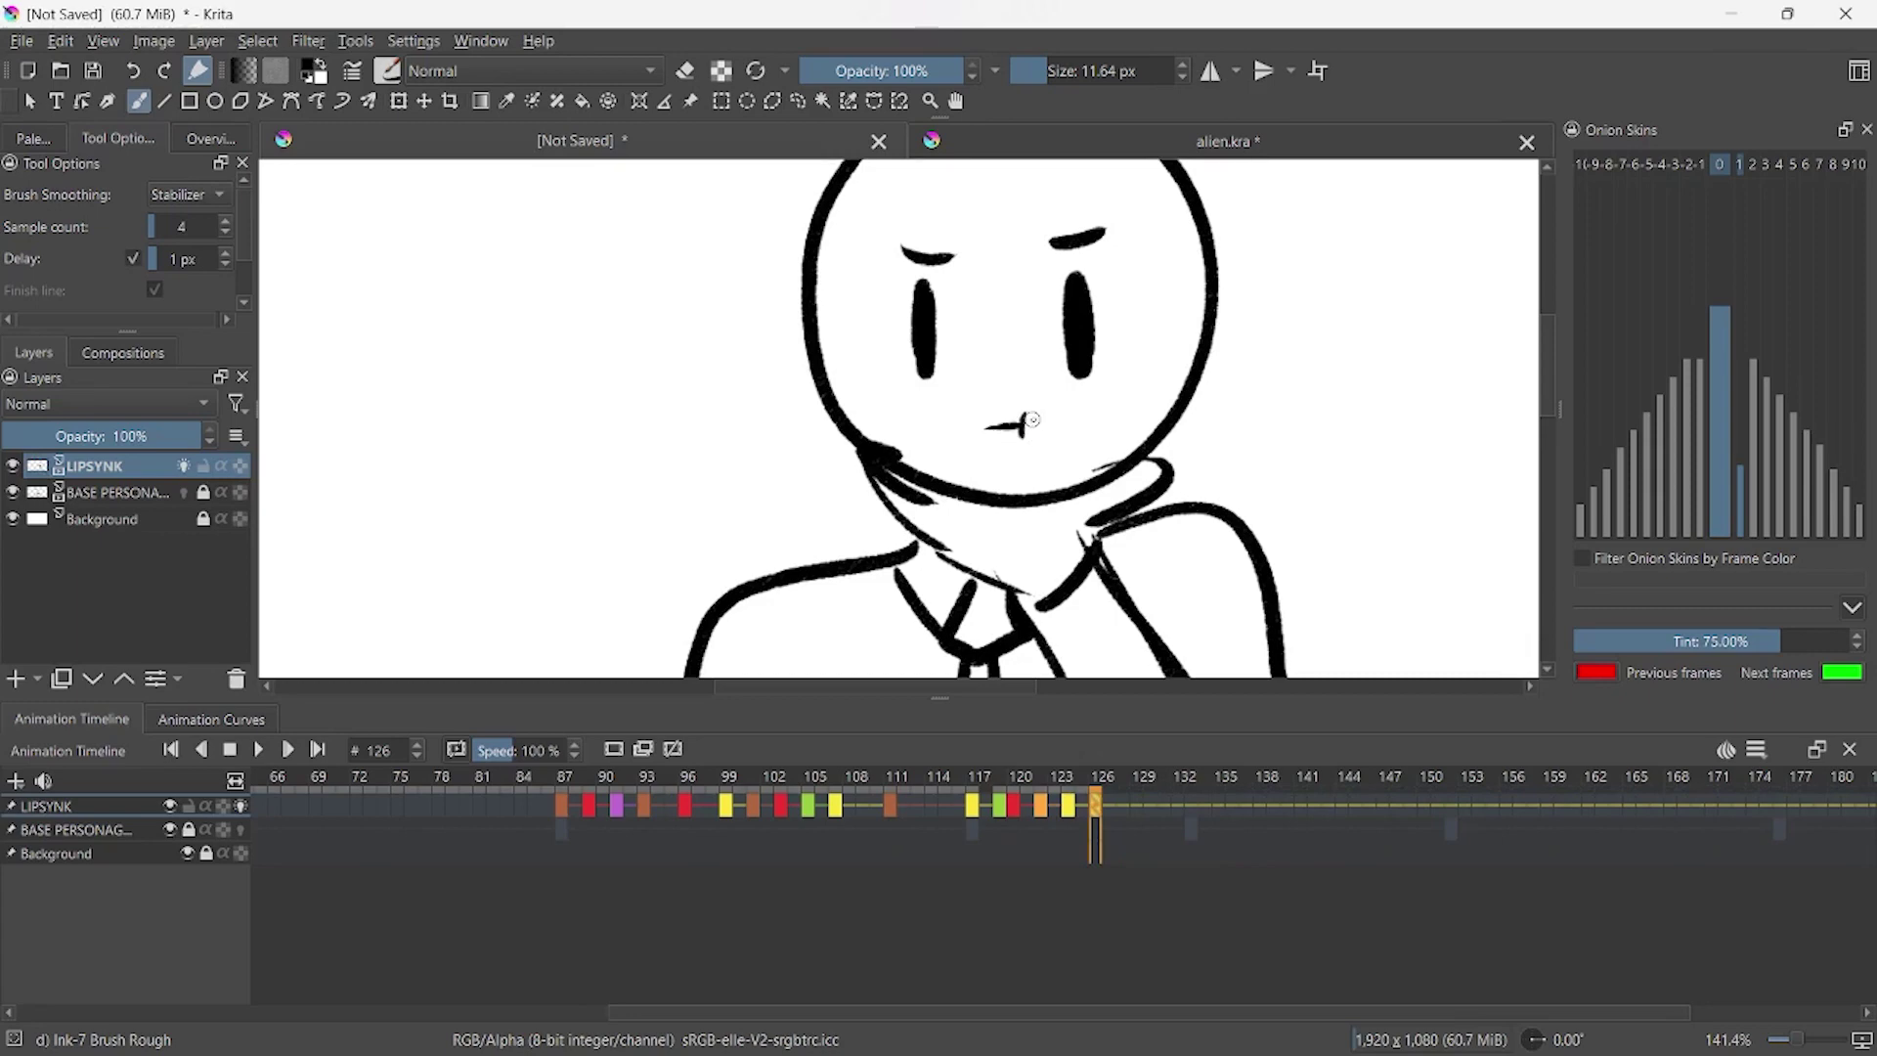
- Replay from frames 86 and 72, then remove one hold frame after frame 114
click(1193, 807)
click(549, 805)
key(space)
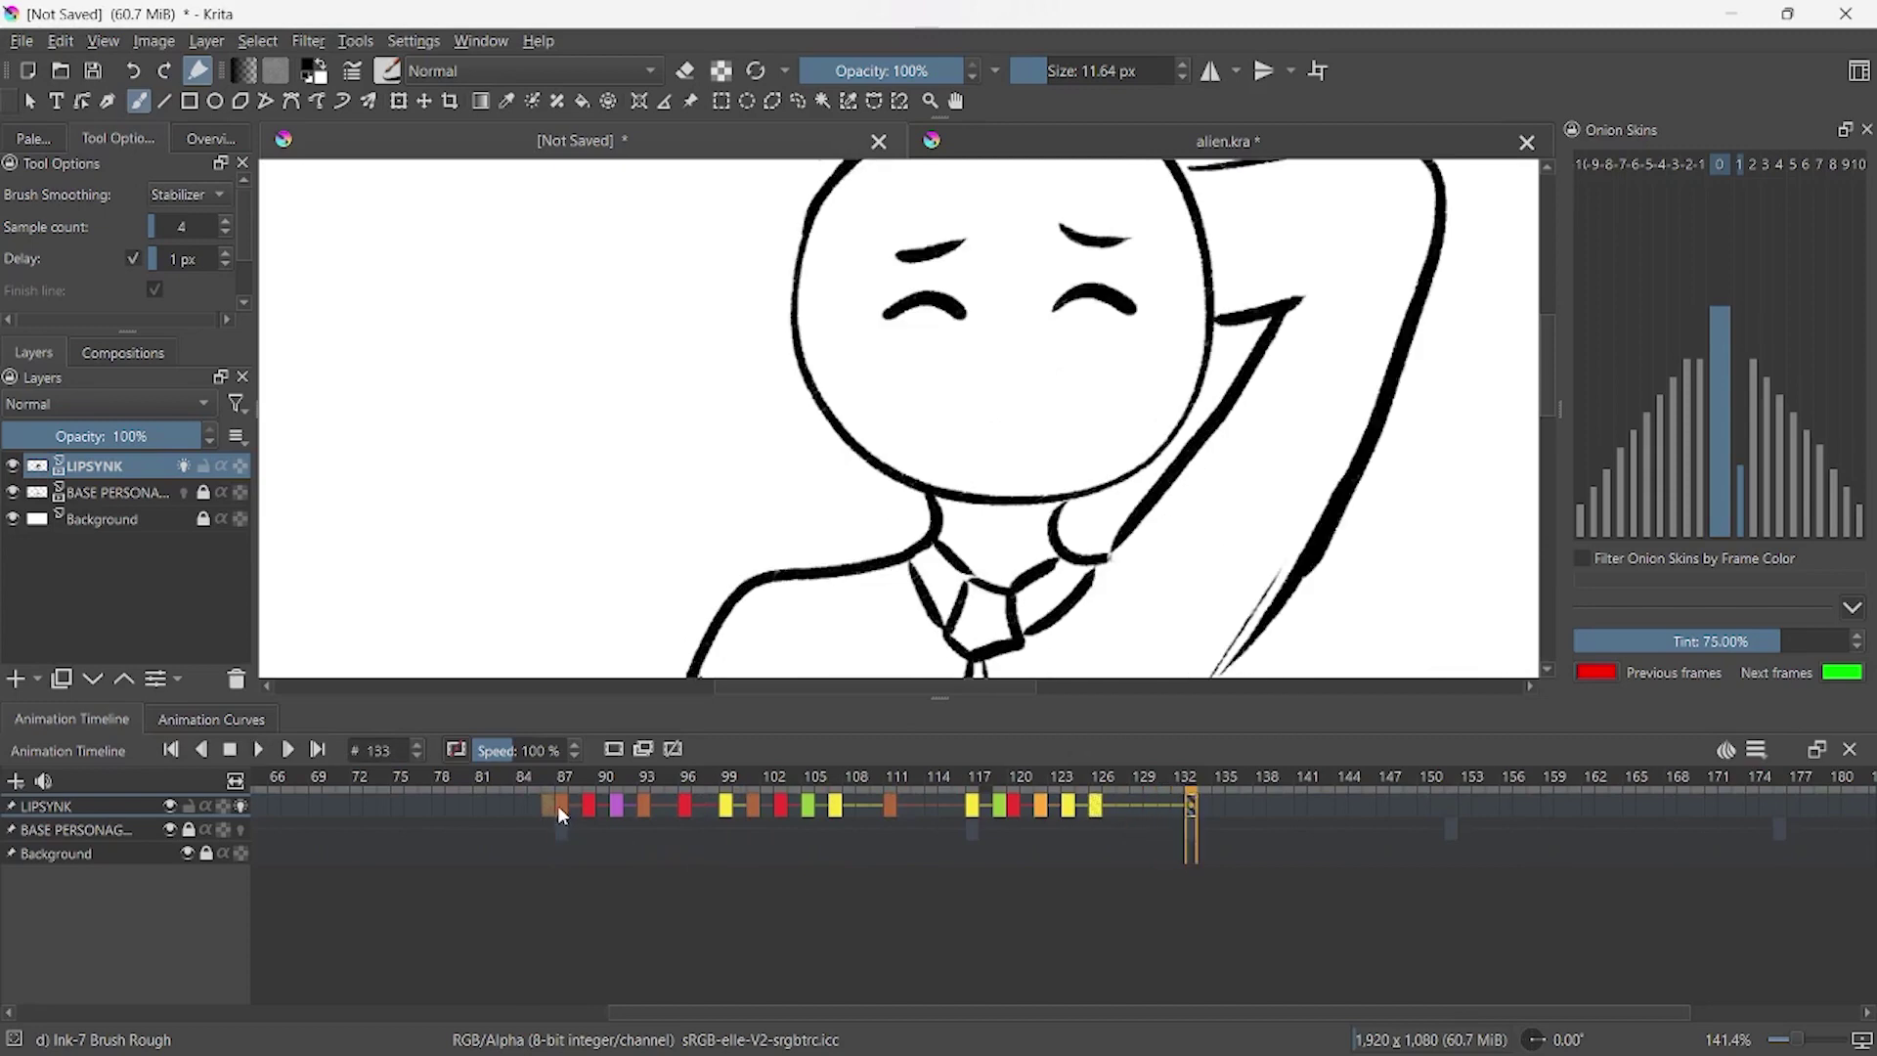
click(358, 806)
key(space)
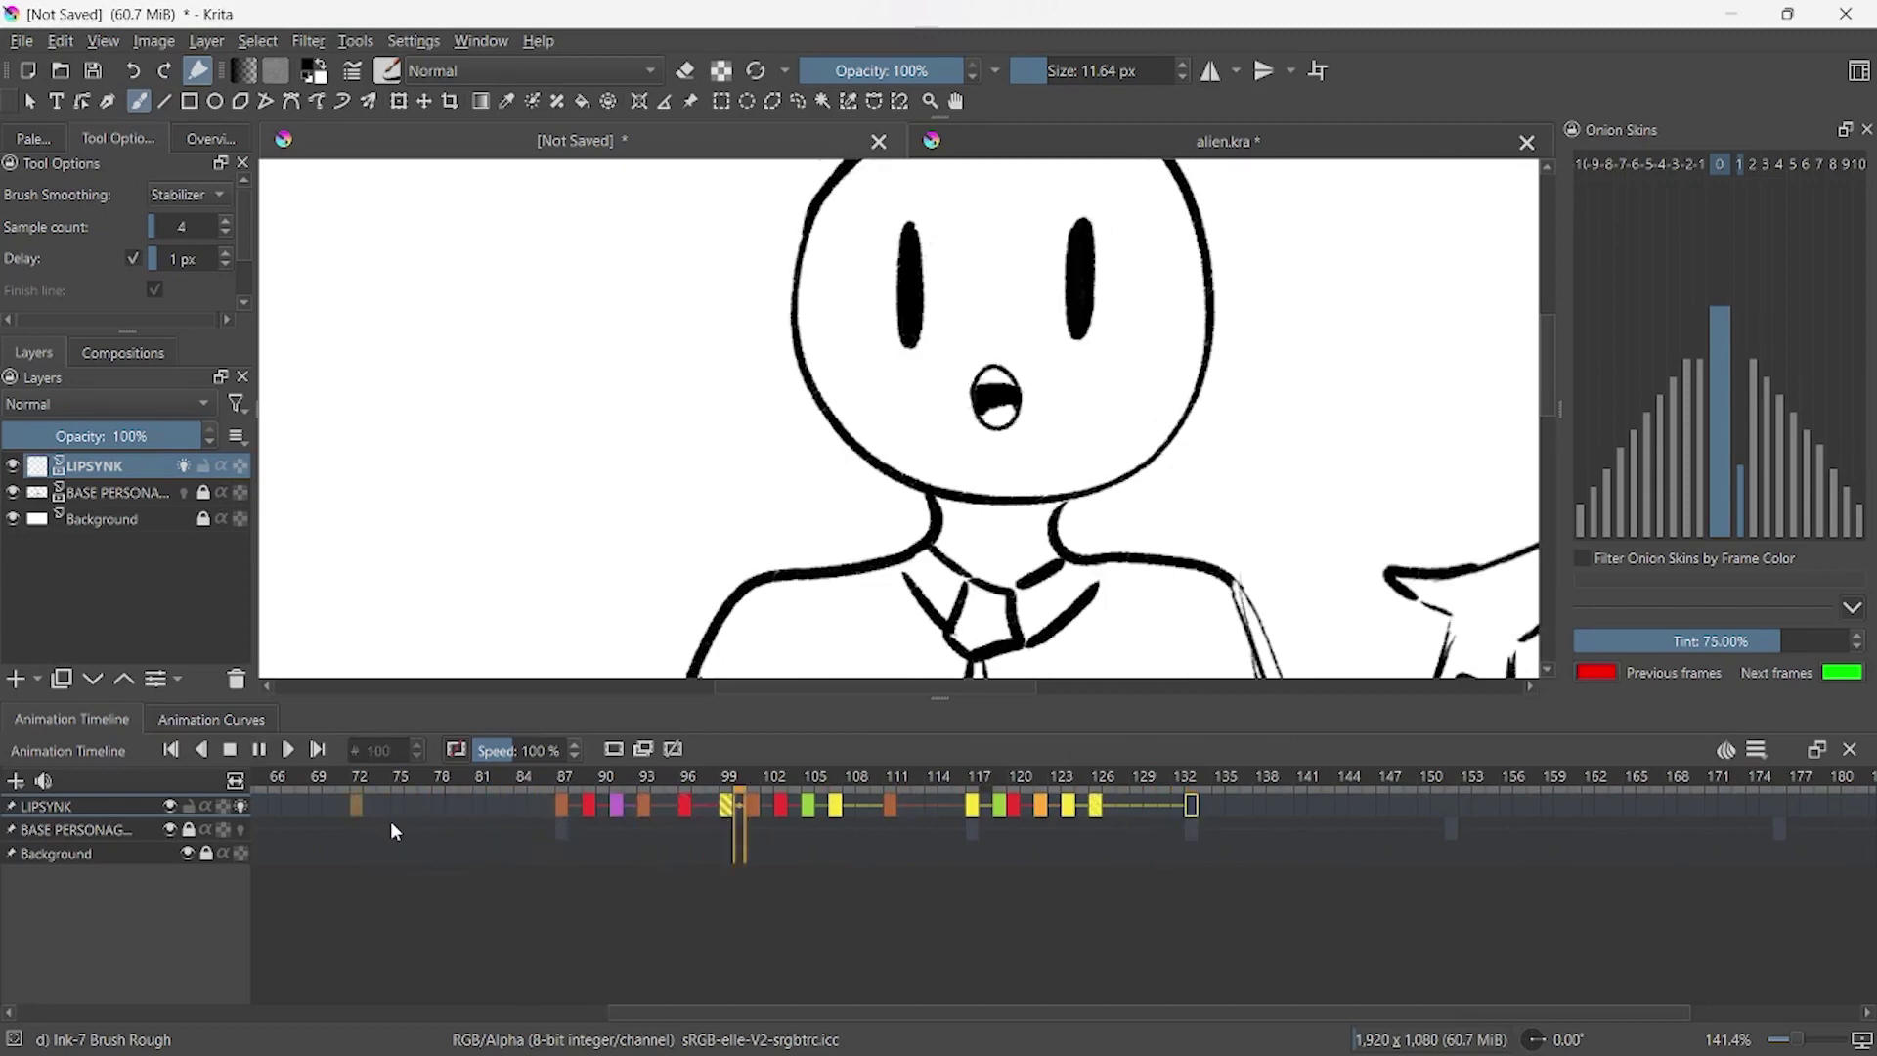
click(929, 807)
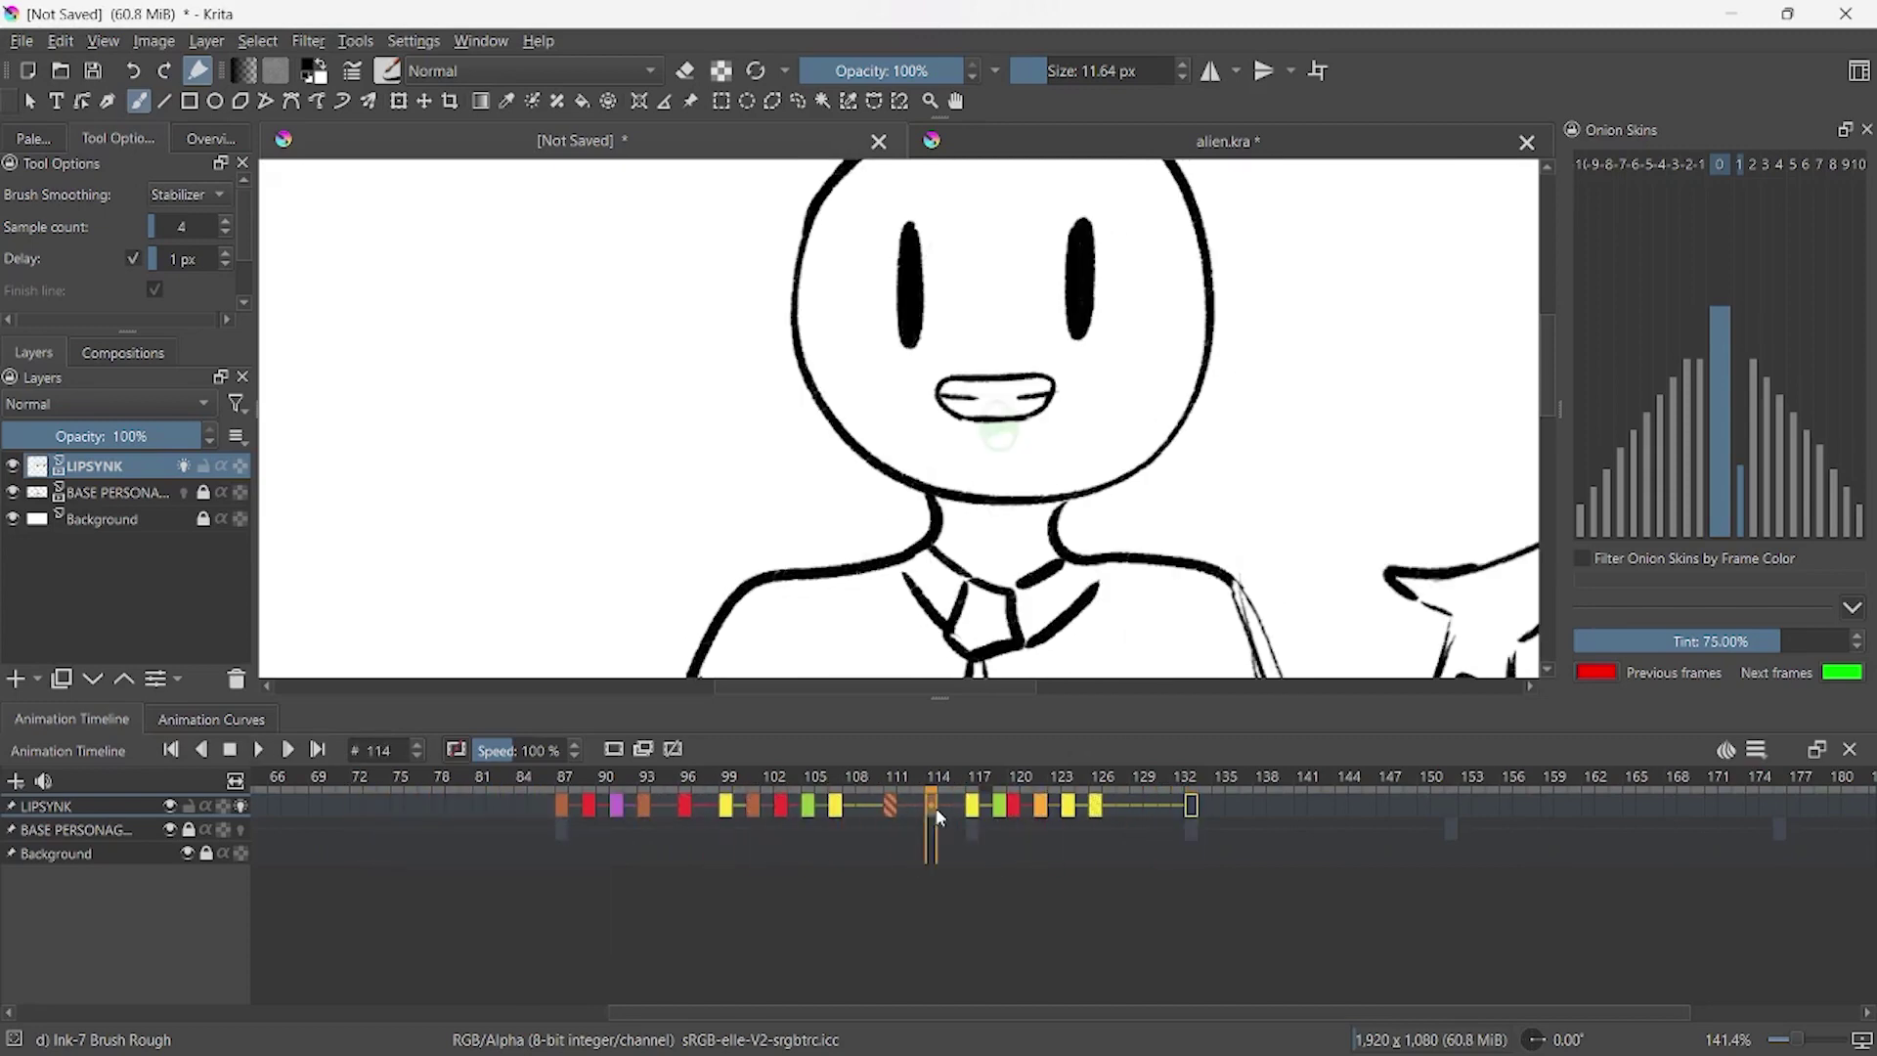
key(shift+minus)
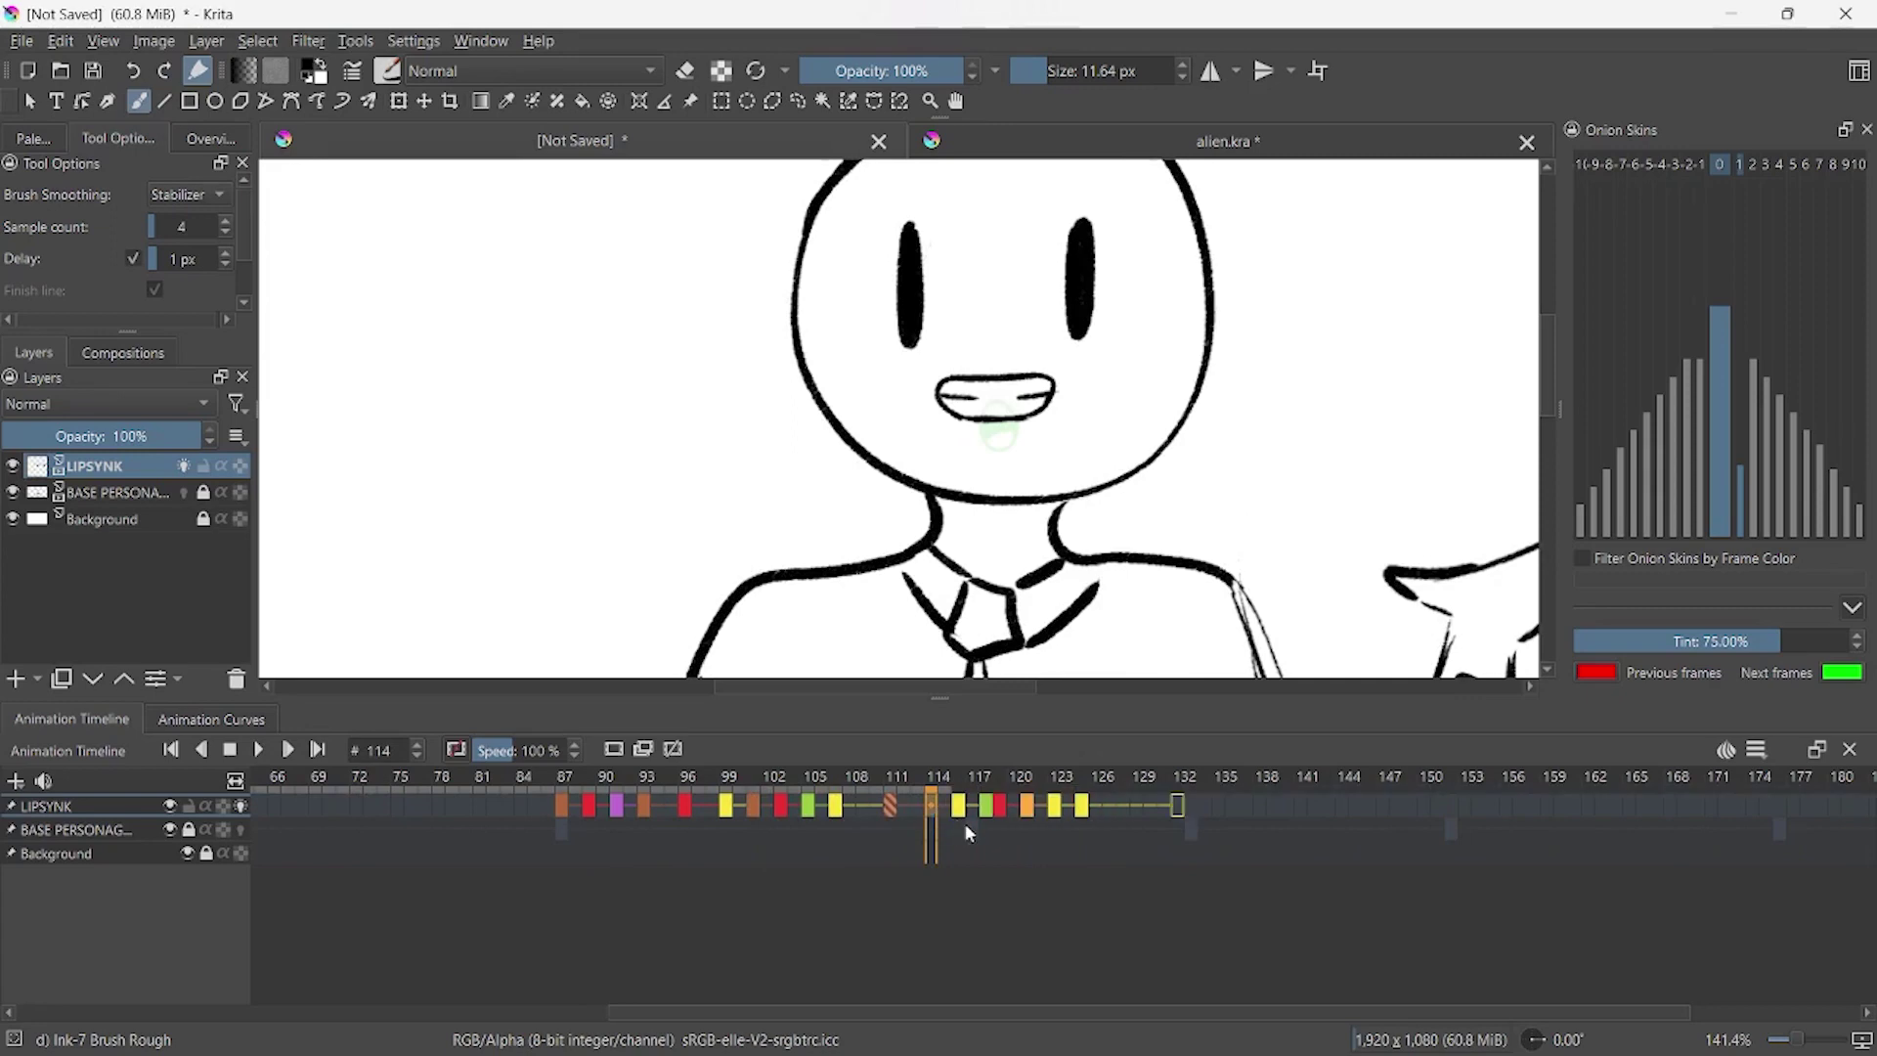
- Unlock BASE PERSONAGE, lock LIPSYNK, and add then remove a body hold at frame 112
click(189, 829)
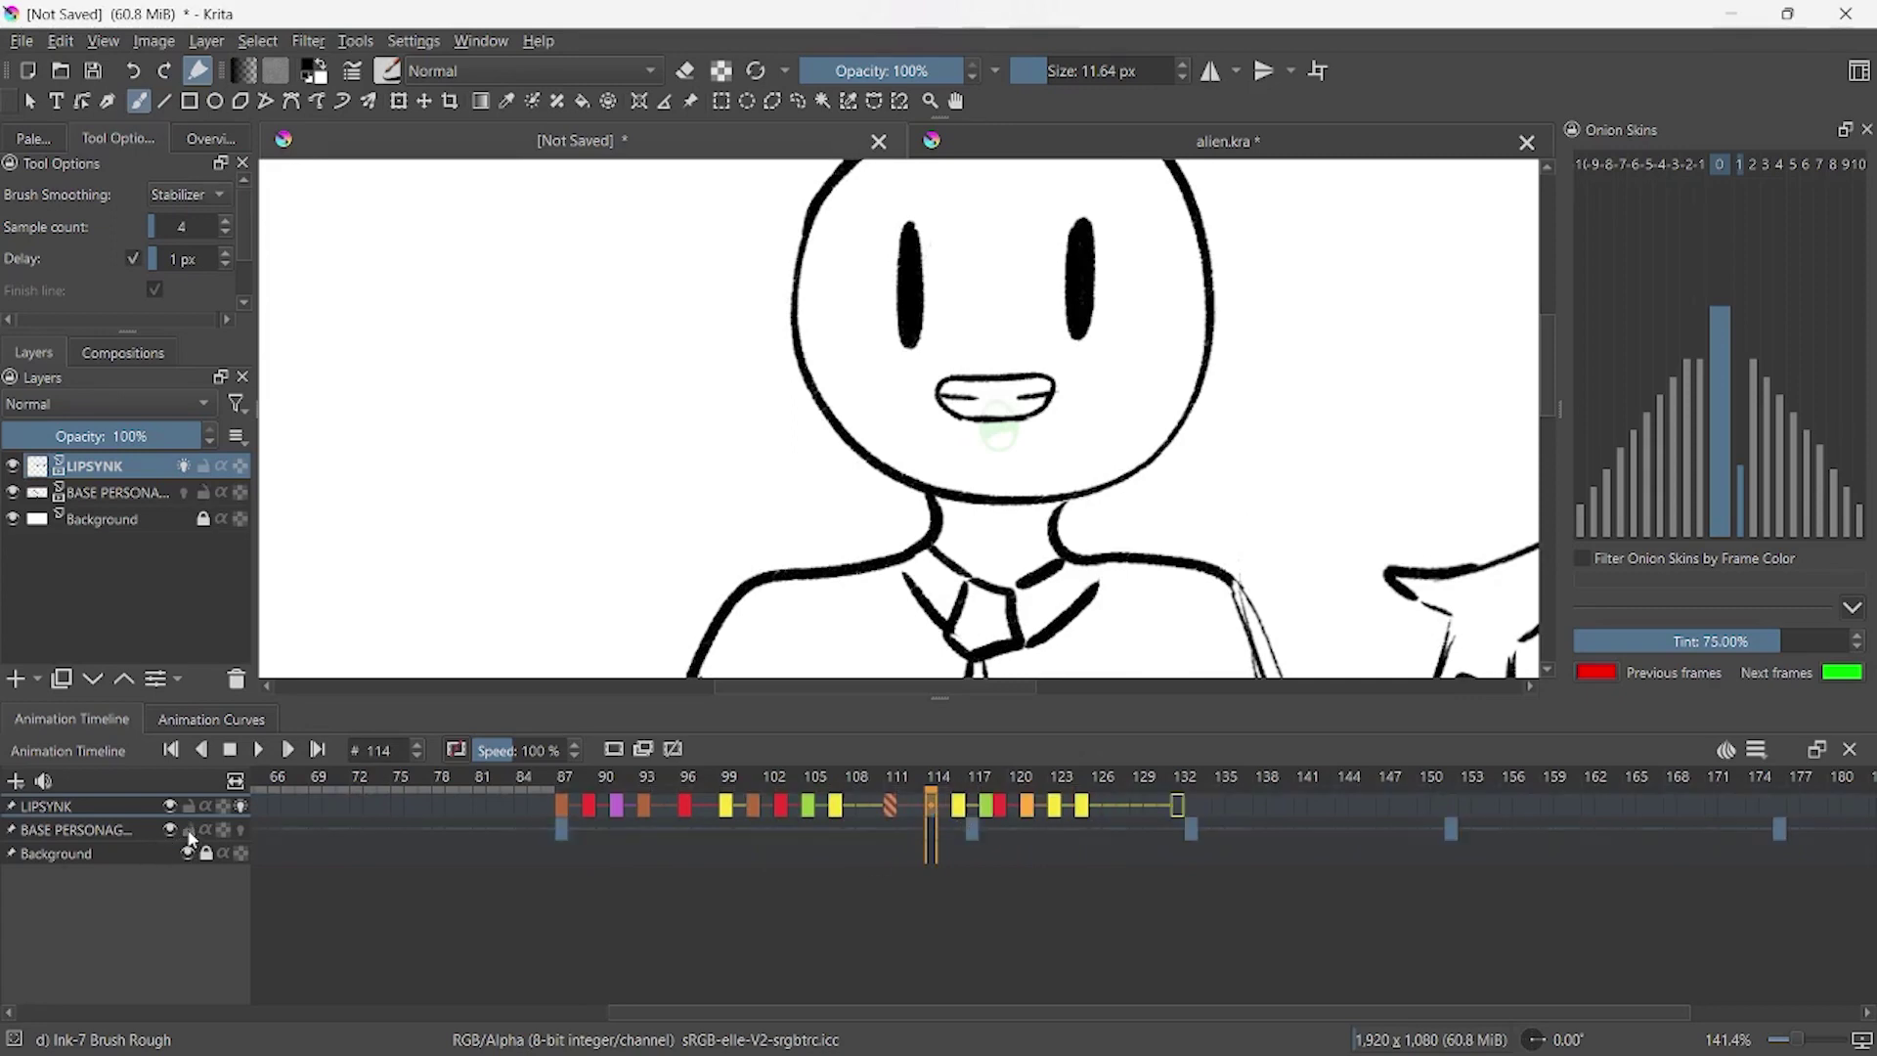
key(period)
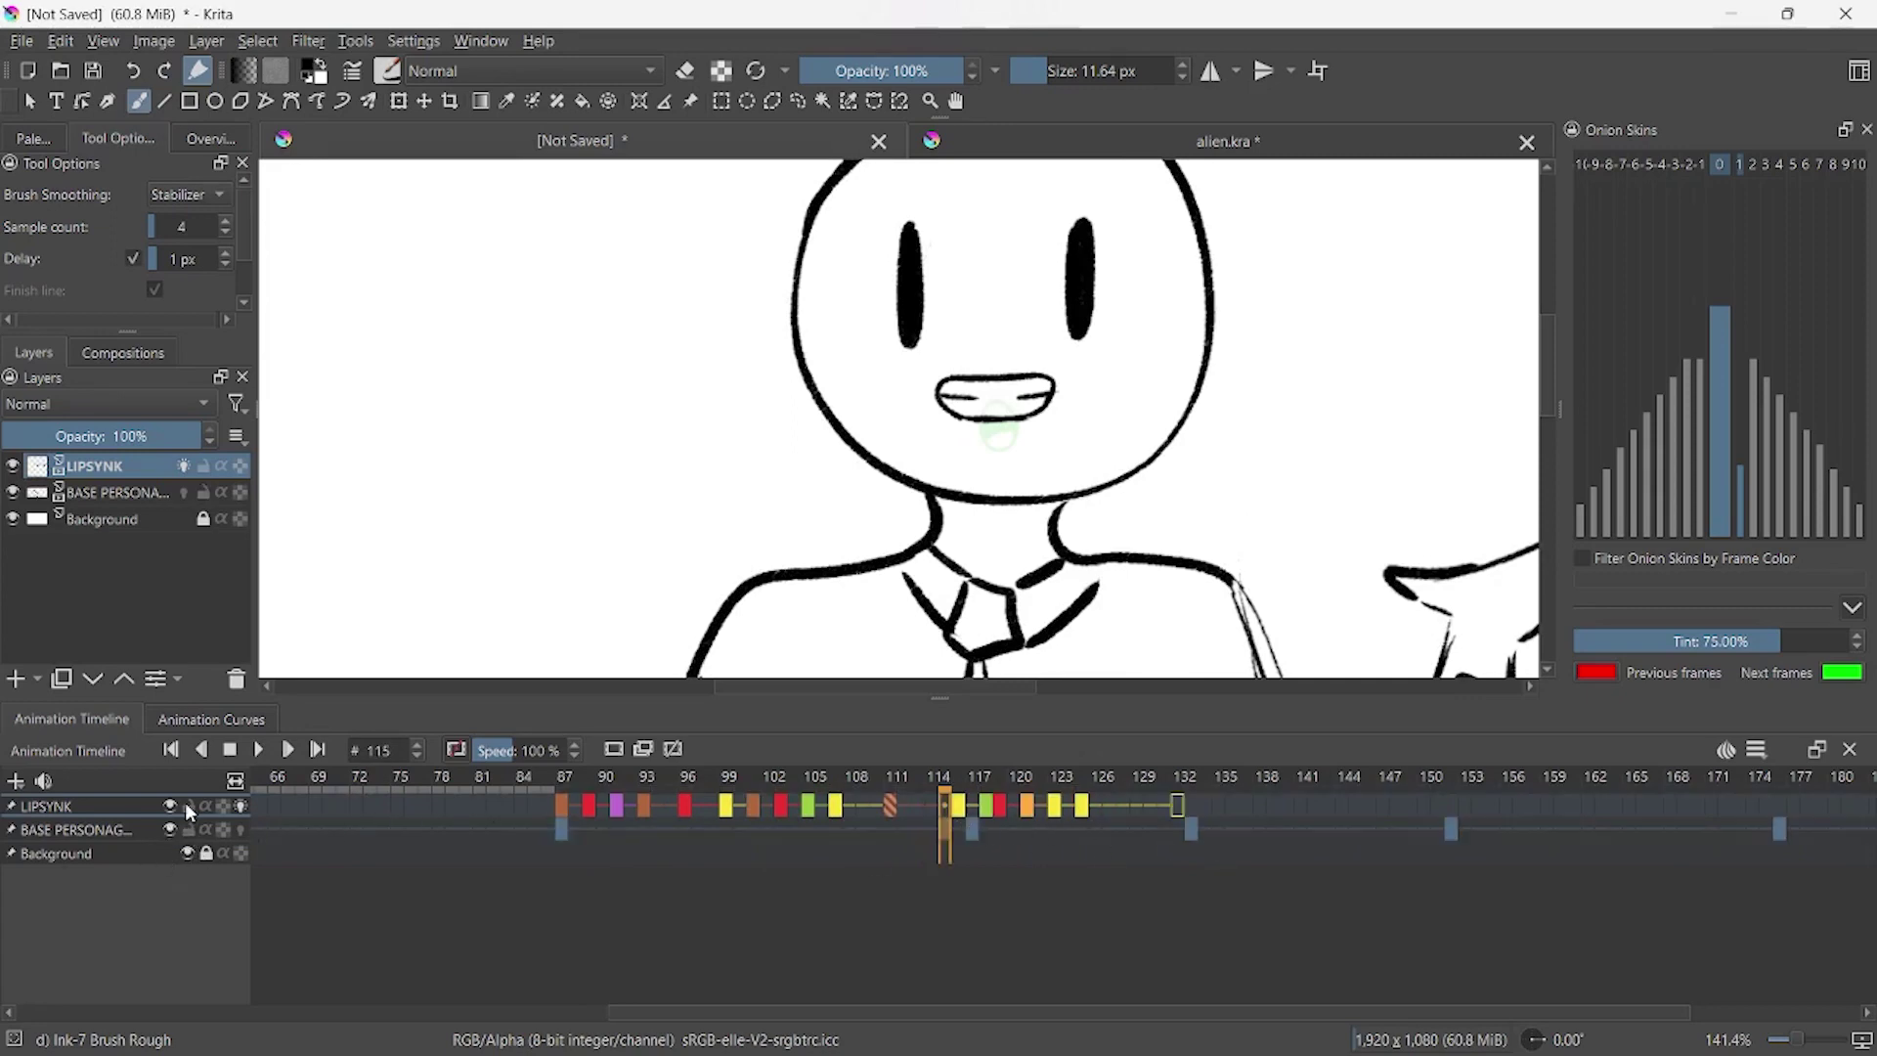
click(189, 805)
click(909, 837)
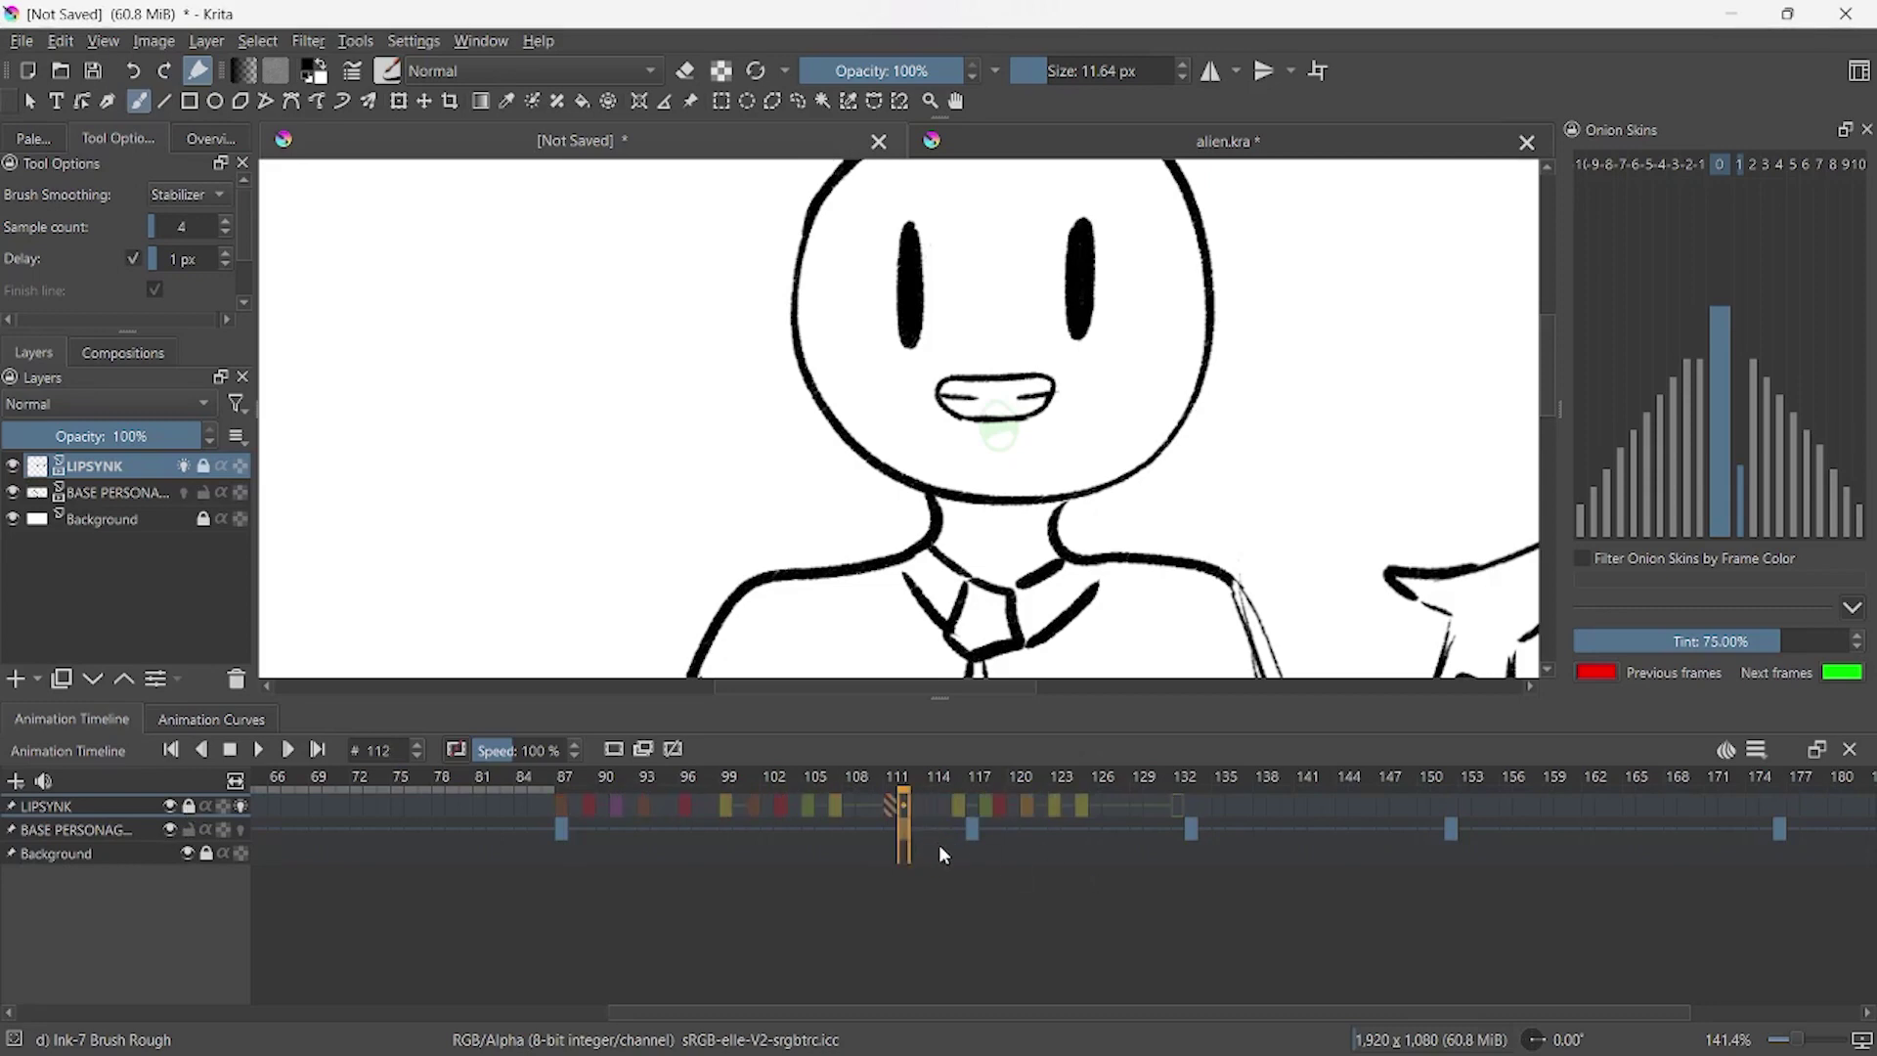
key(F5)
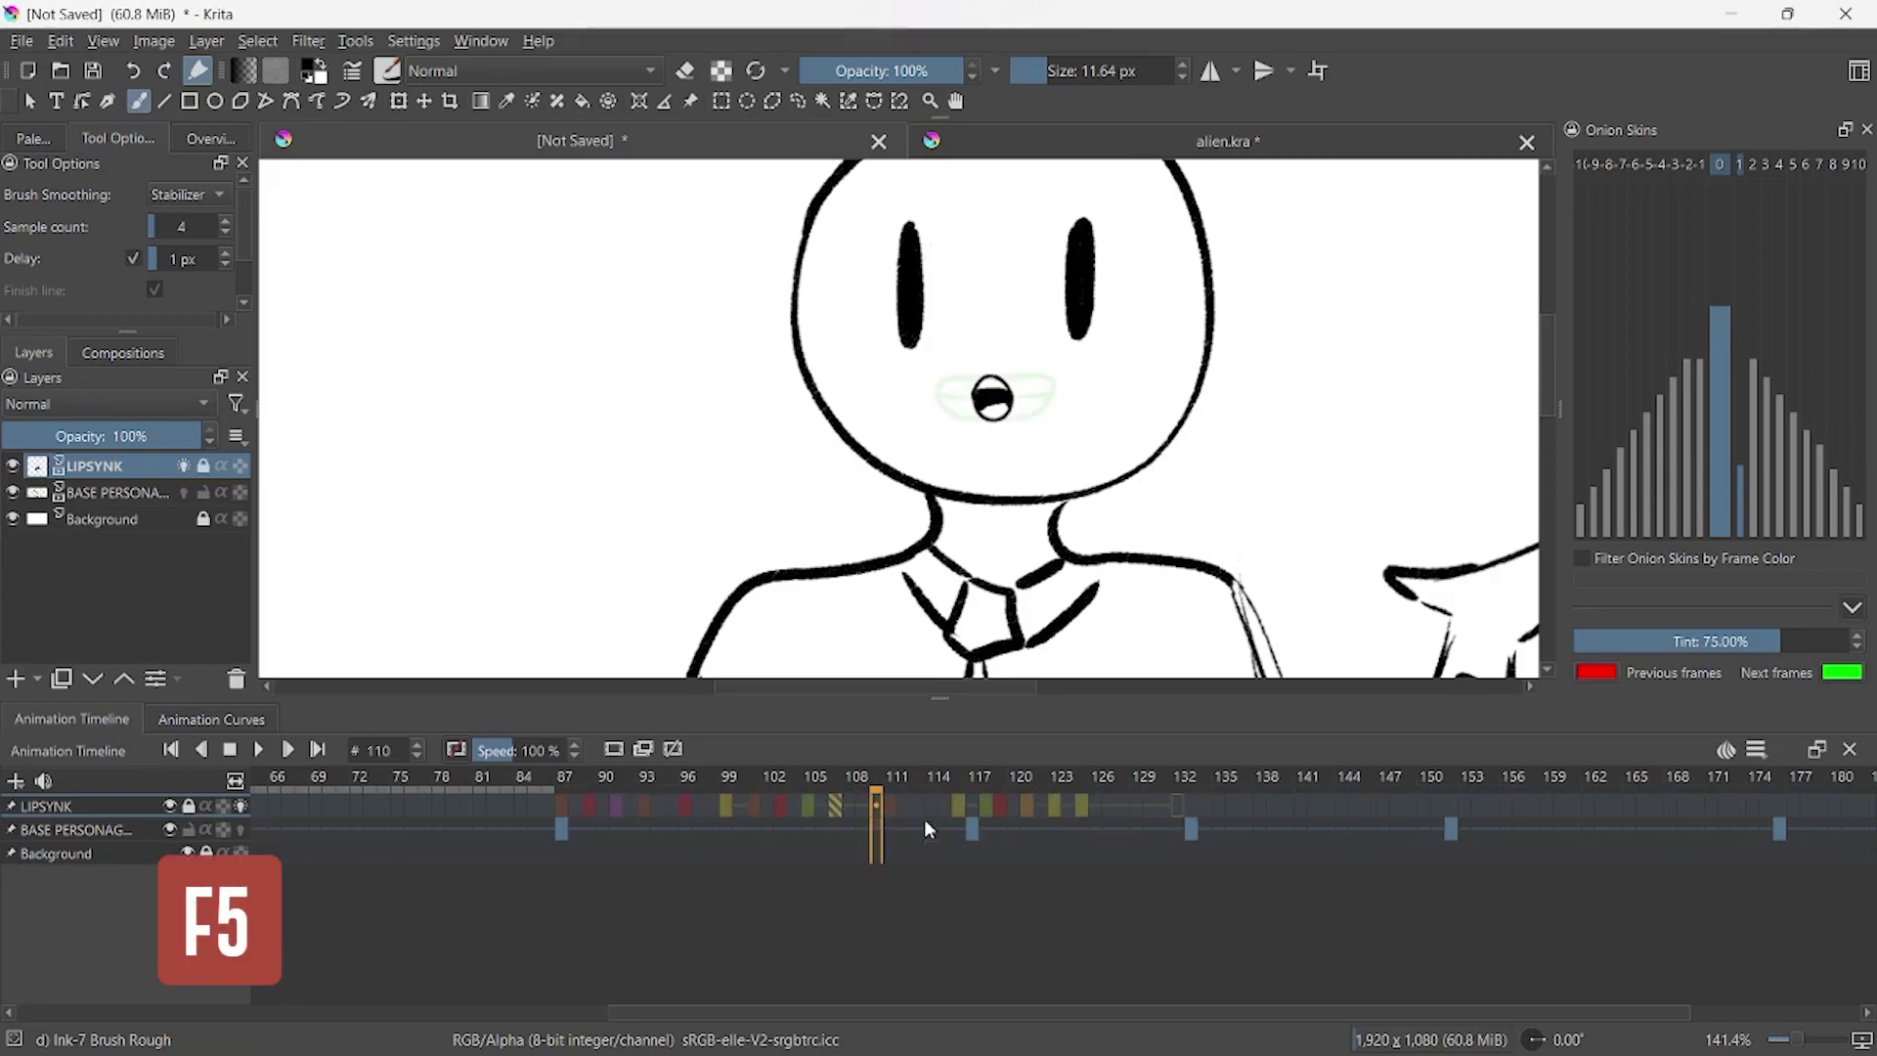
key(shift+F5)
- Replay from frames 72 and 84 to check the gesture timing, ending on frame 132
click(953, 819)
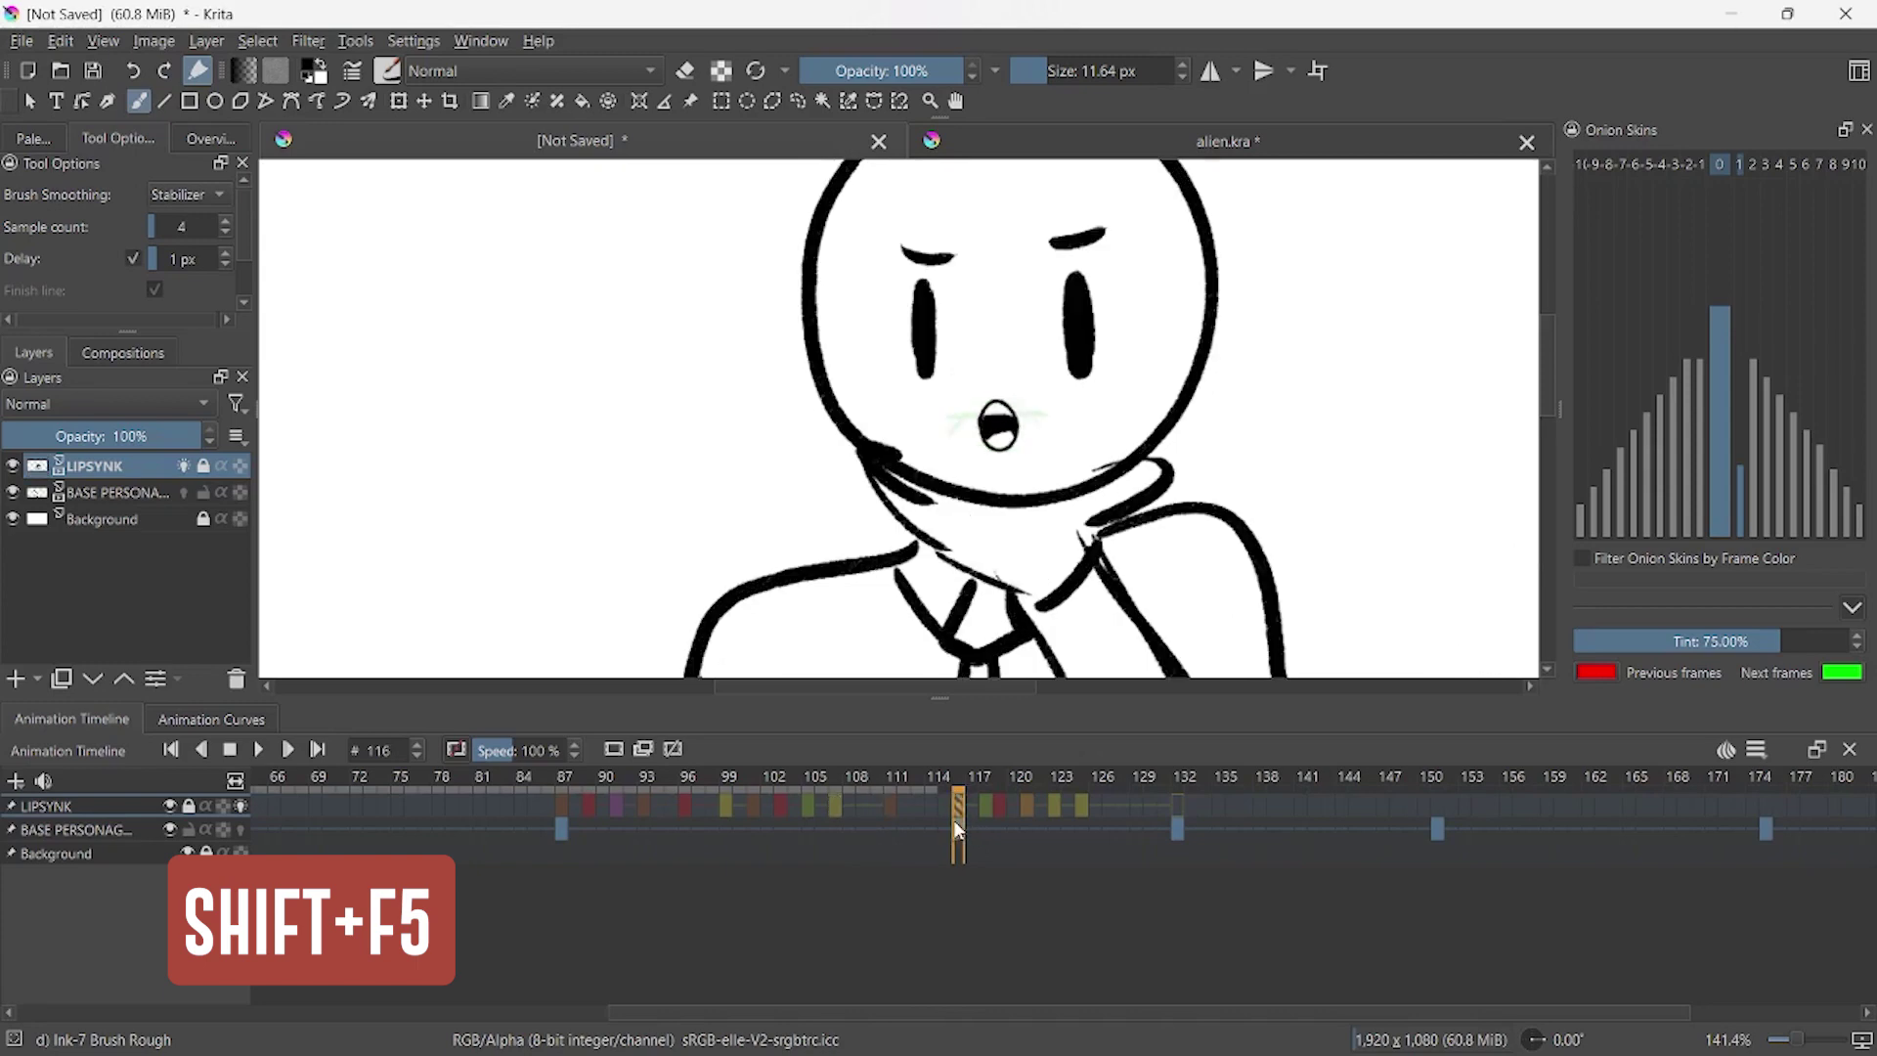
click(356, 825)
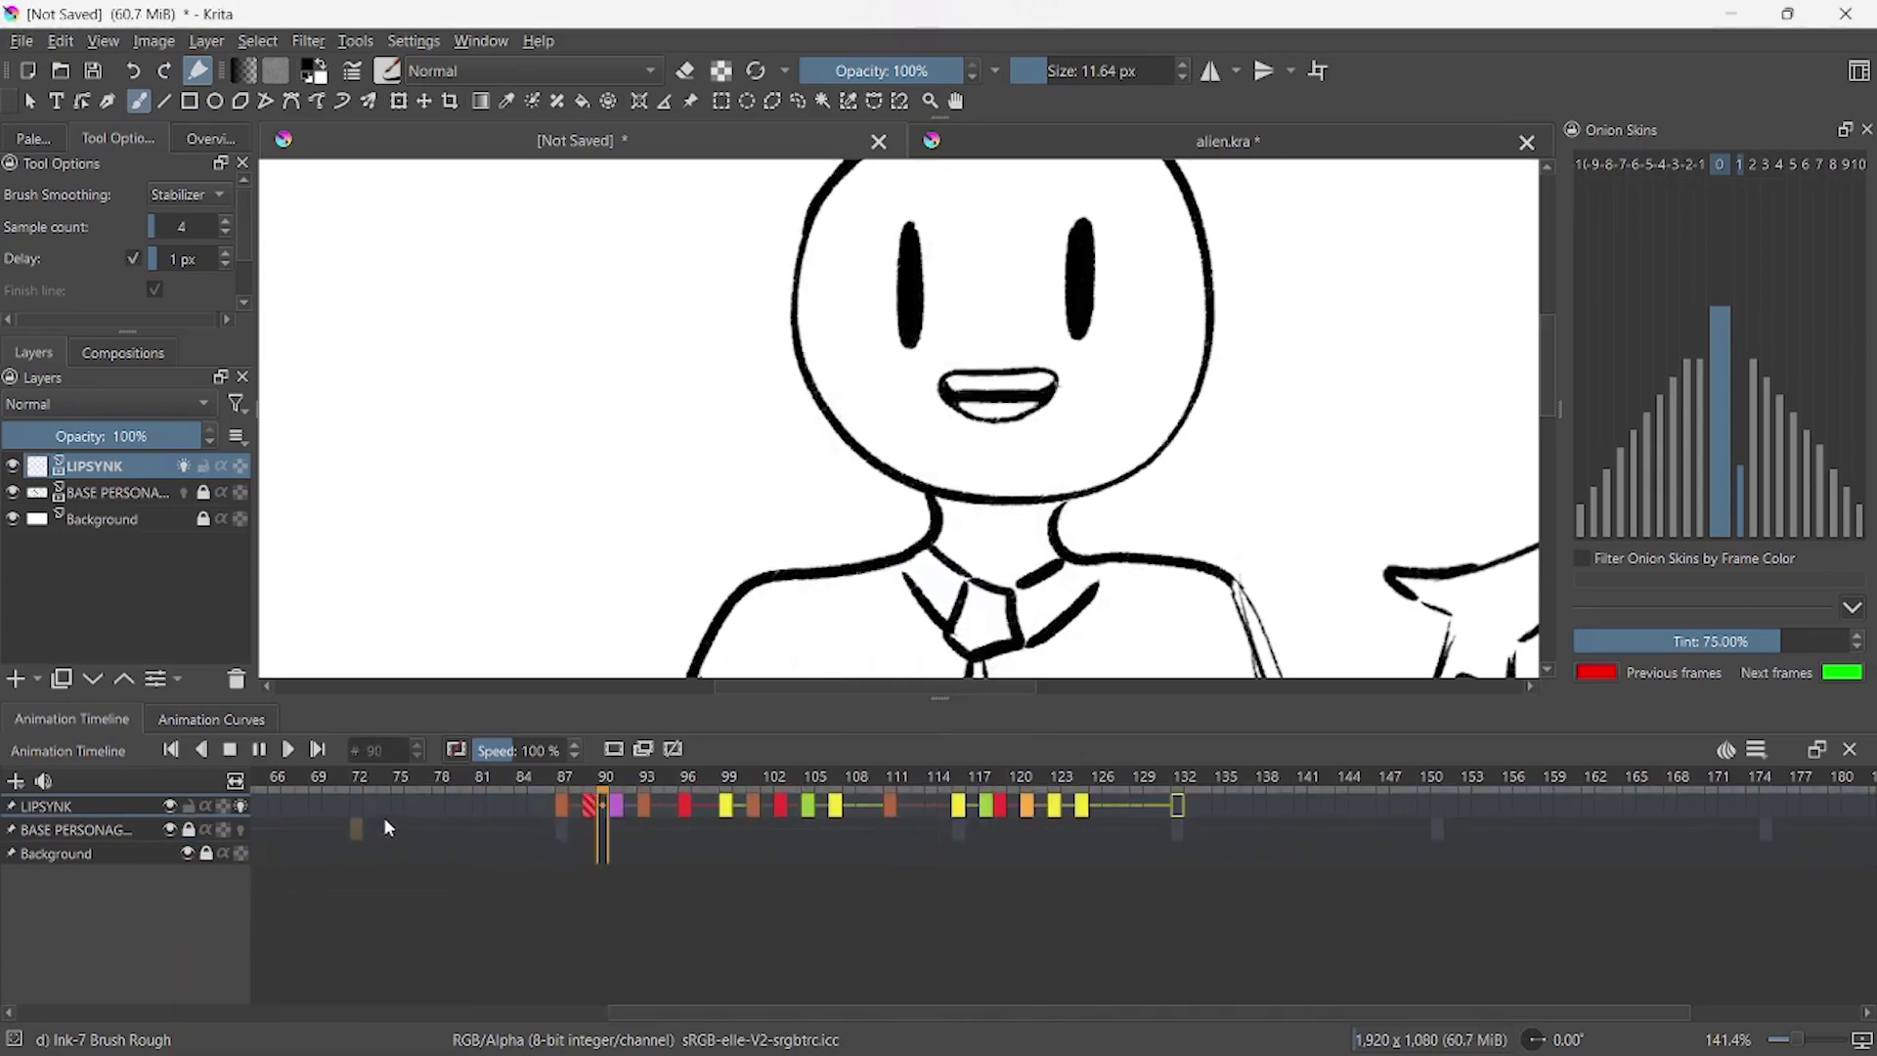
click(1056, 807)
click(890, 805)
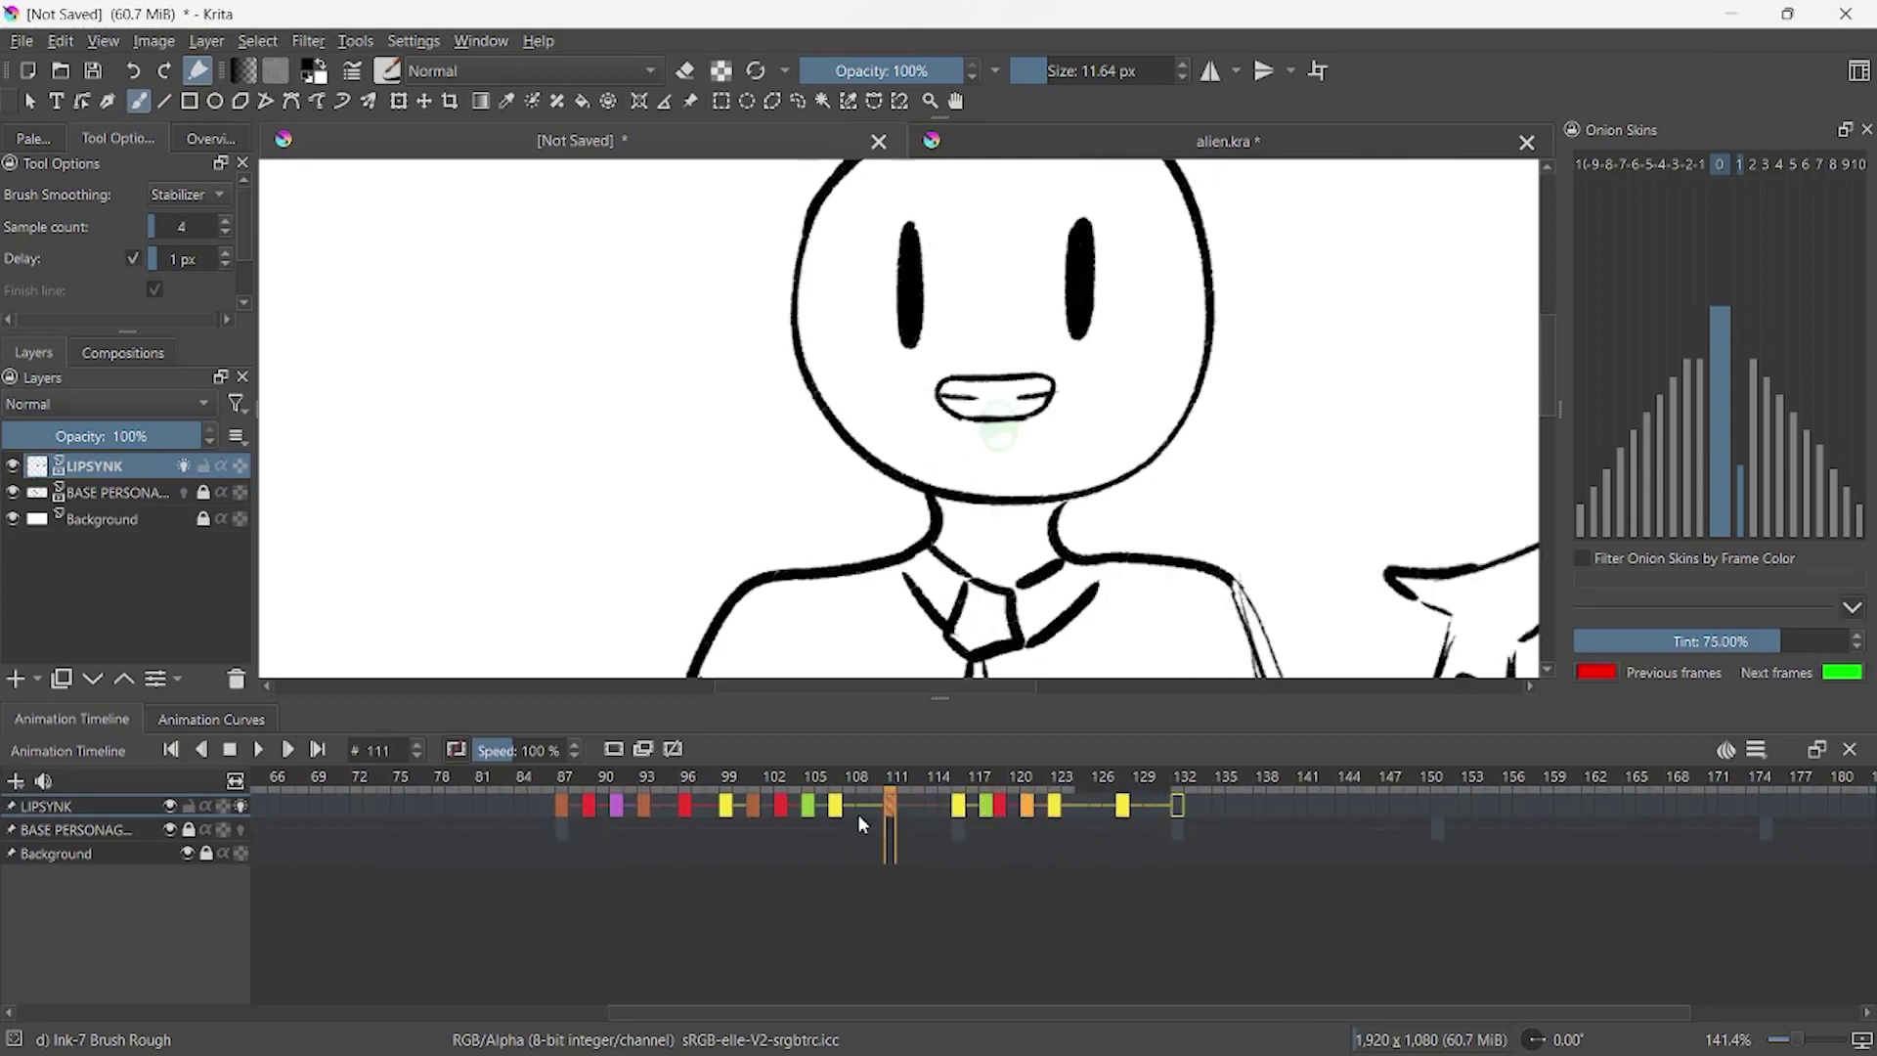
click(516, 827)
key(space)
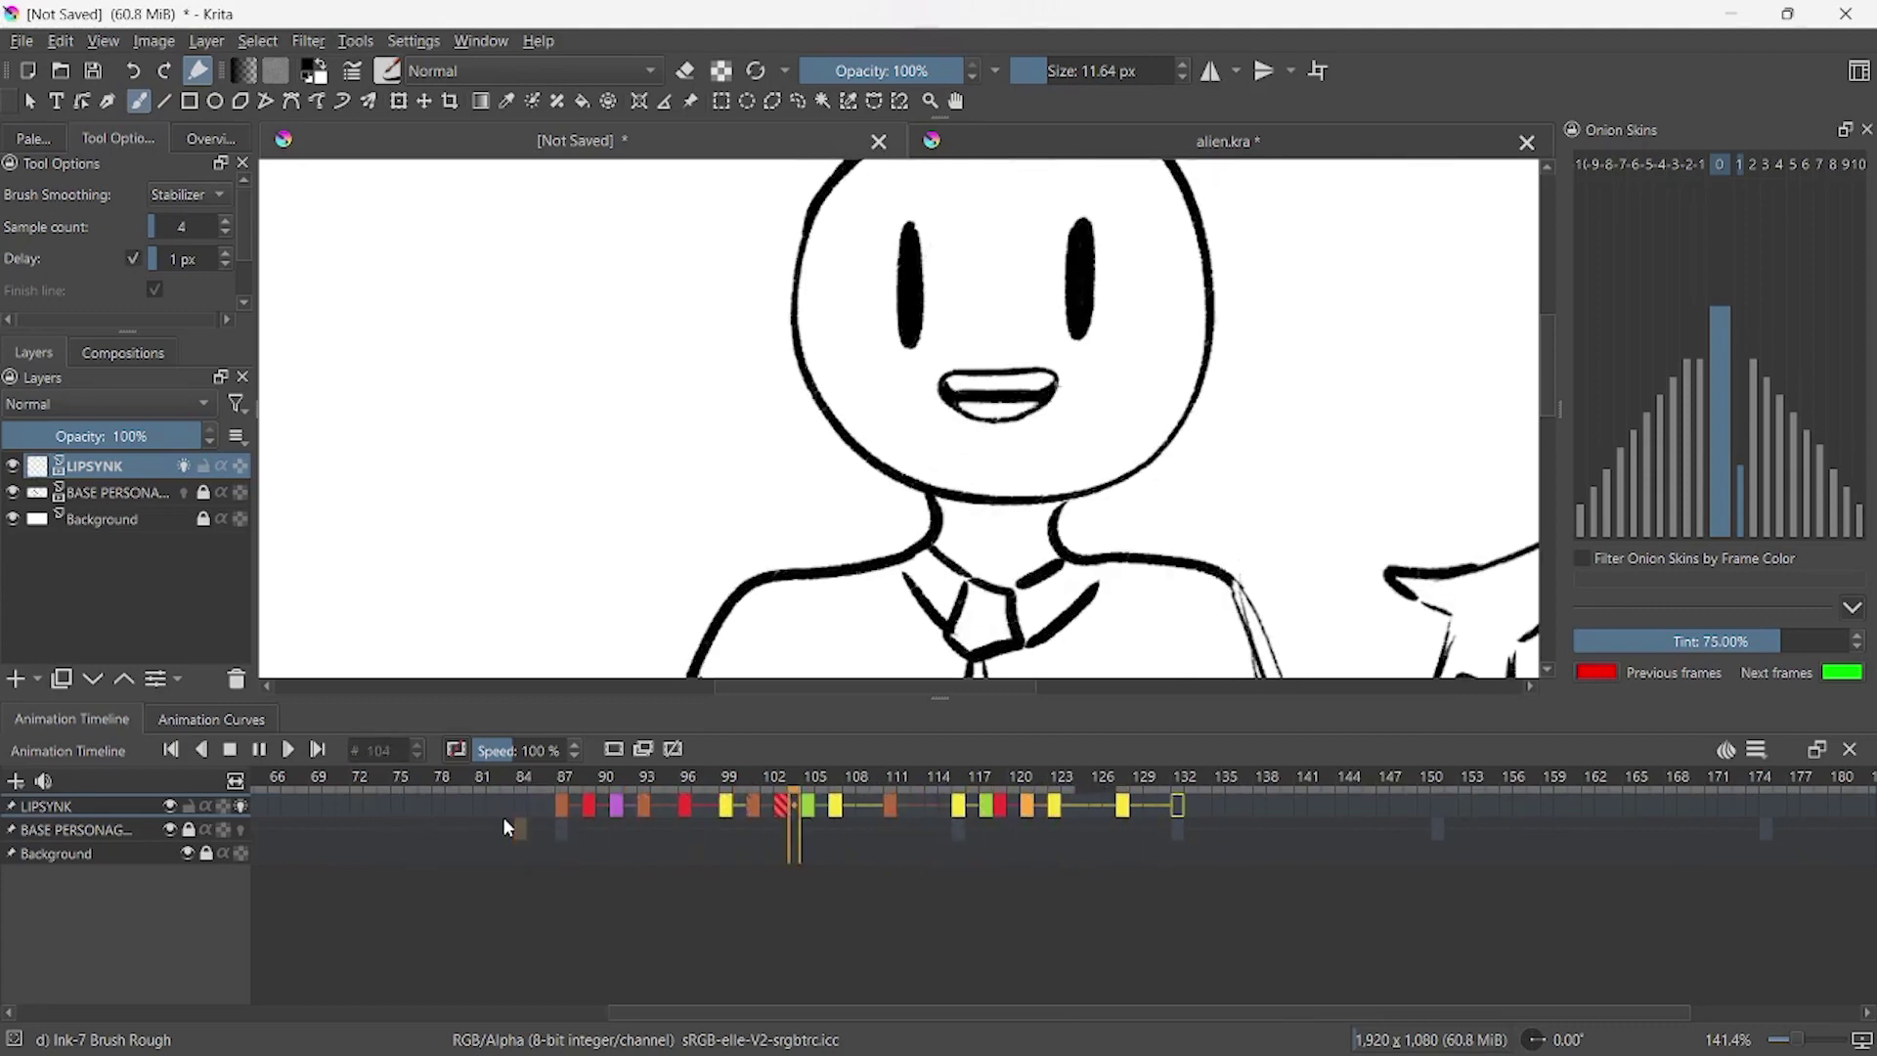
key(space)
click(1179, 807)
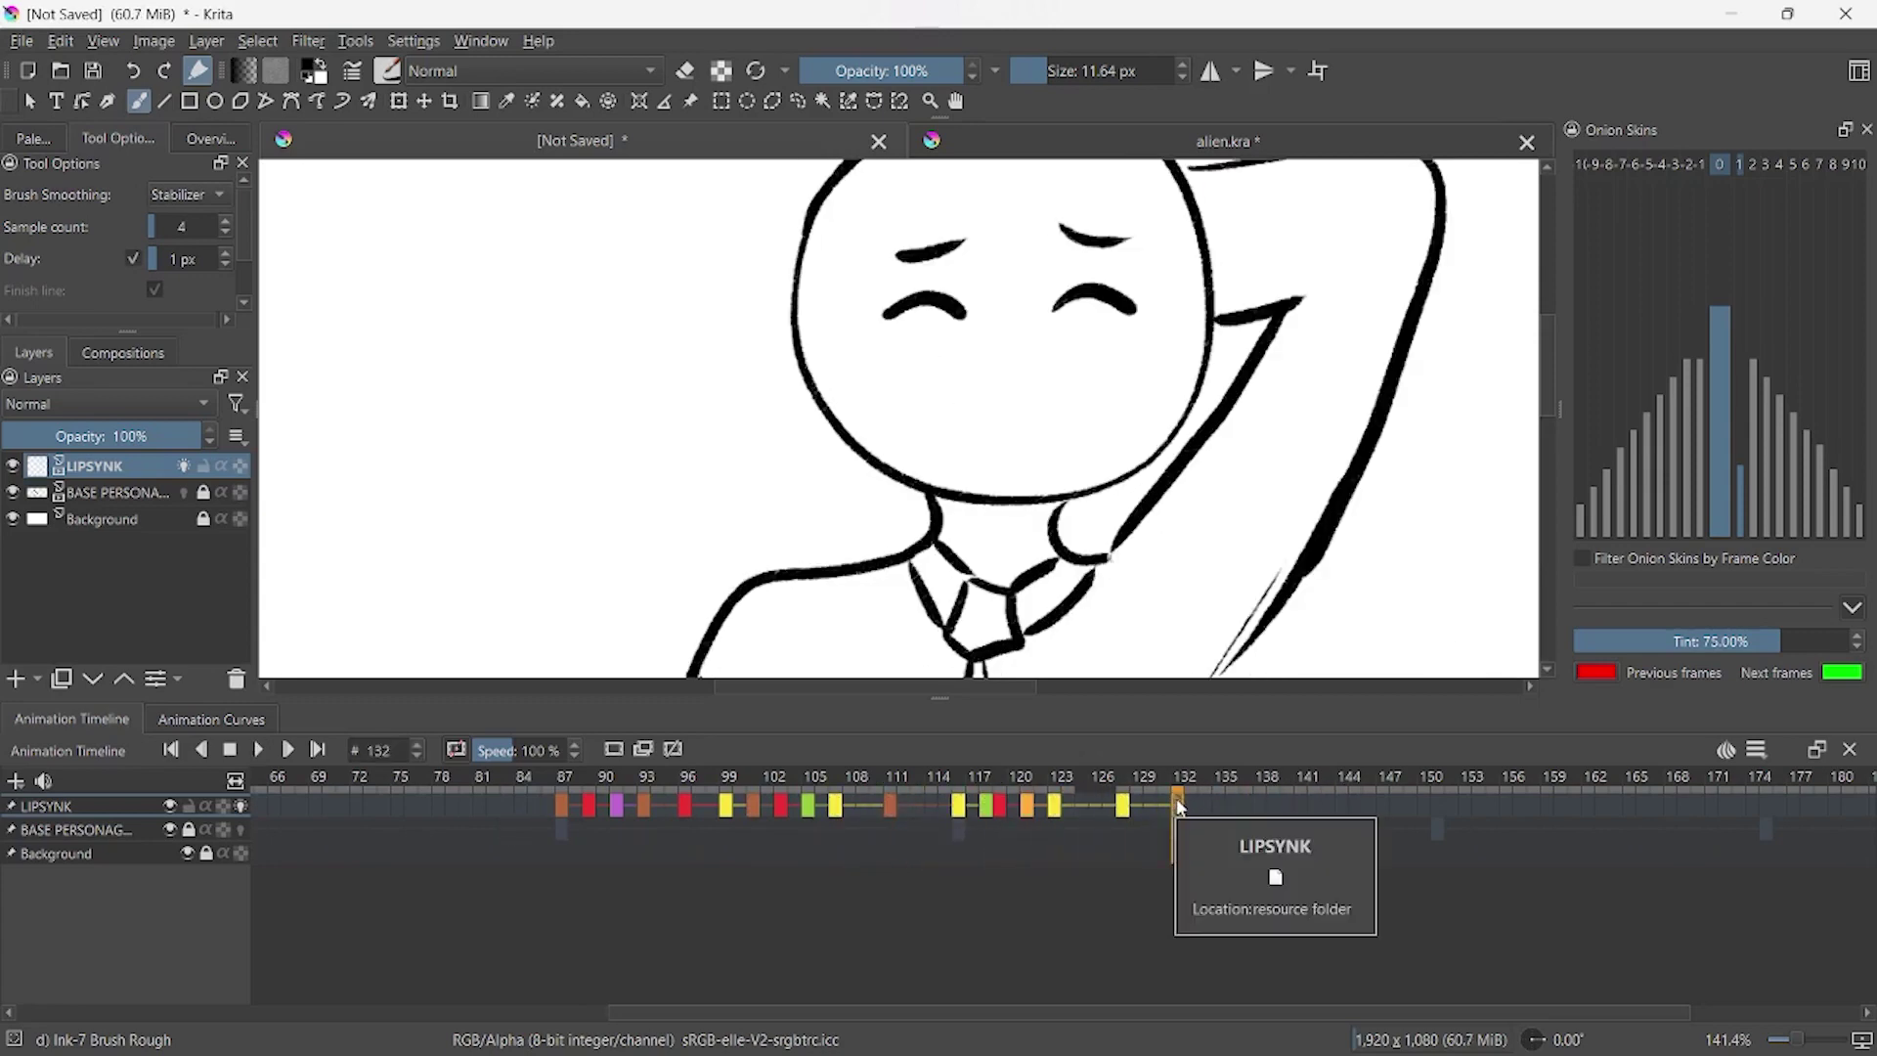
scroll(993, 1014, down, 1)
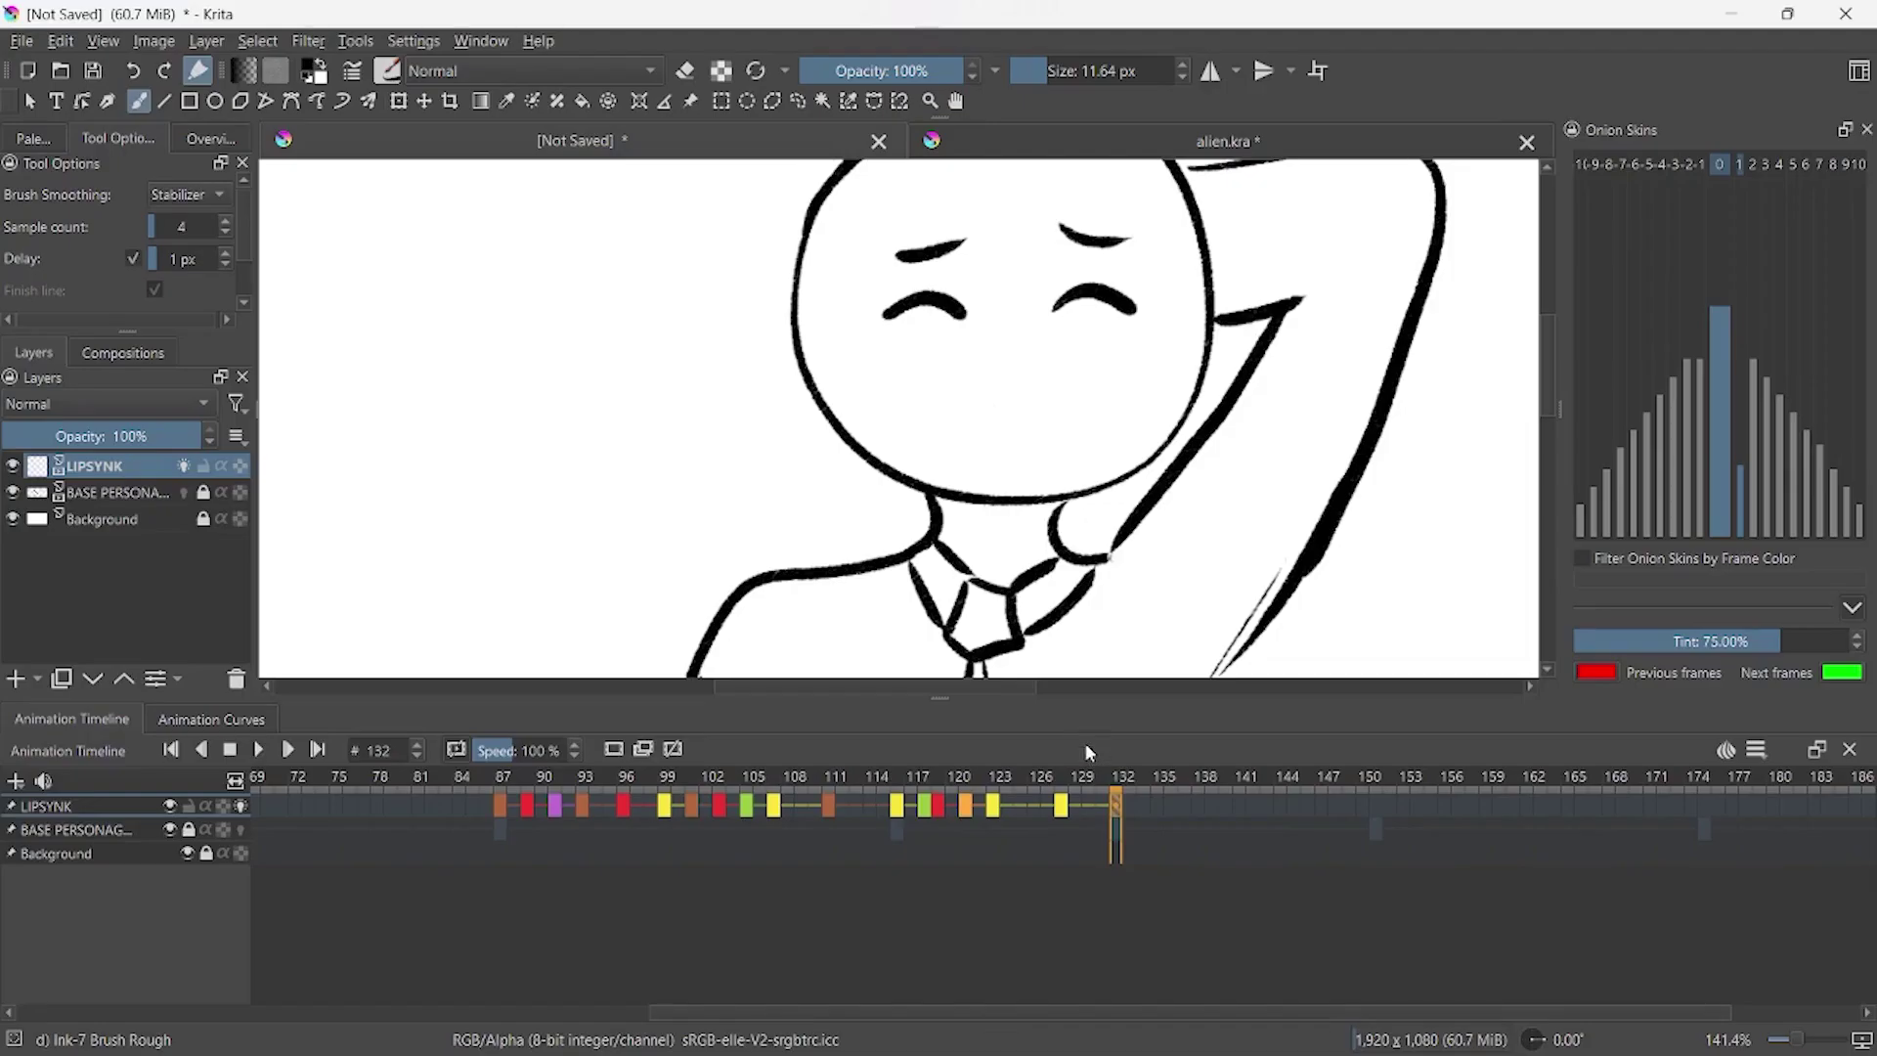
- Paste the LIPSYNK mouth keys from frames 87–93 at frame 132, then view frame 128
click(499, 805)
shift+click(582, 805)
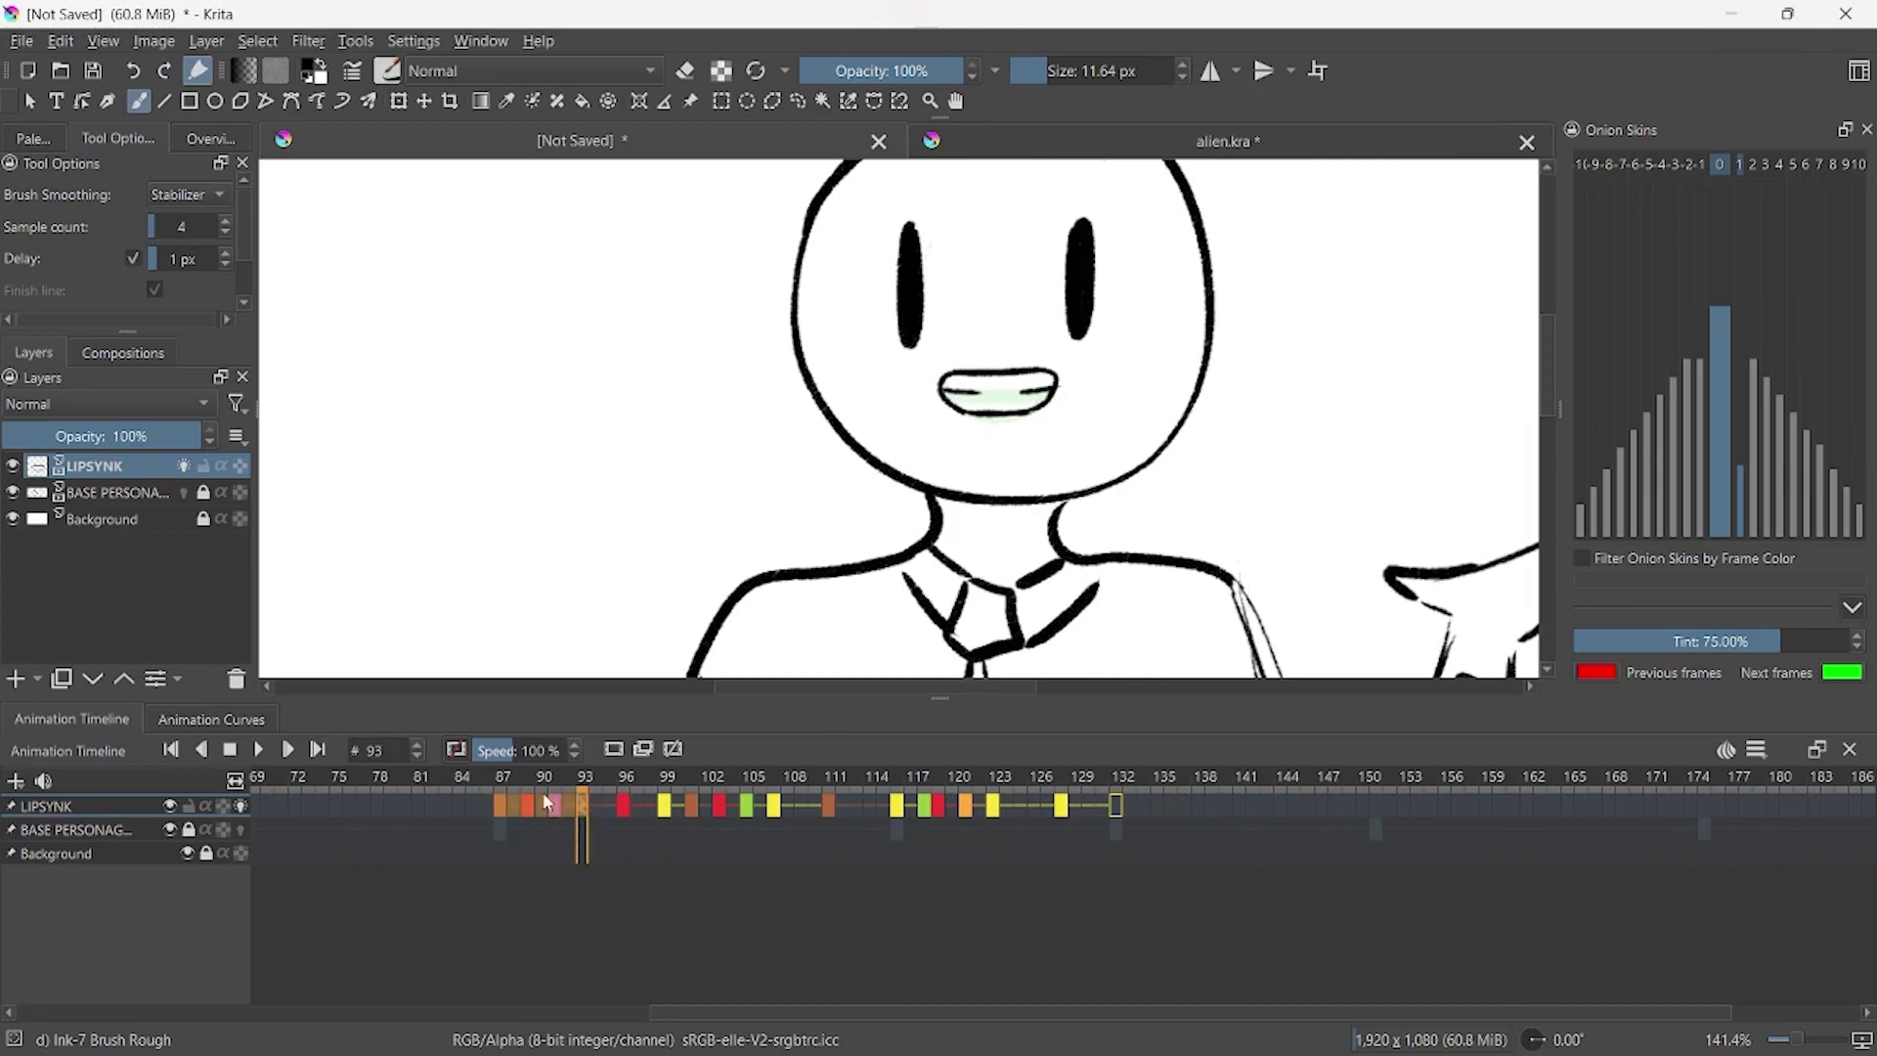
click(1115, 804)
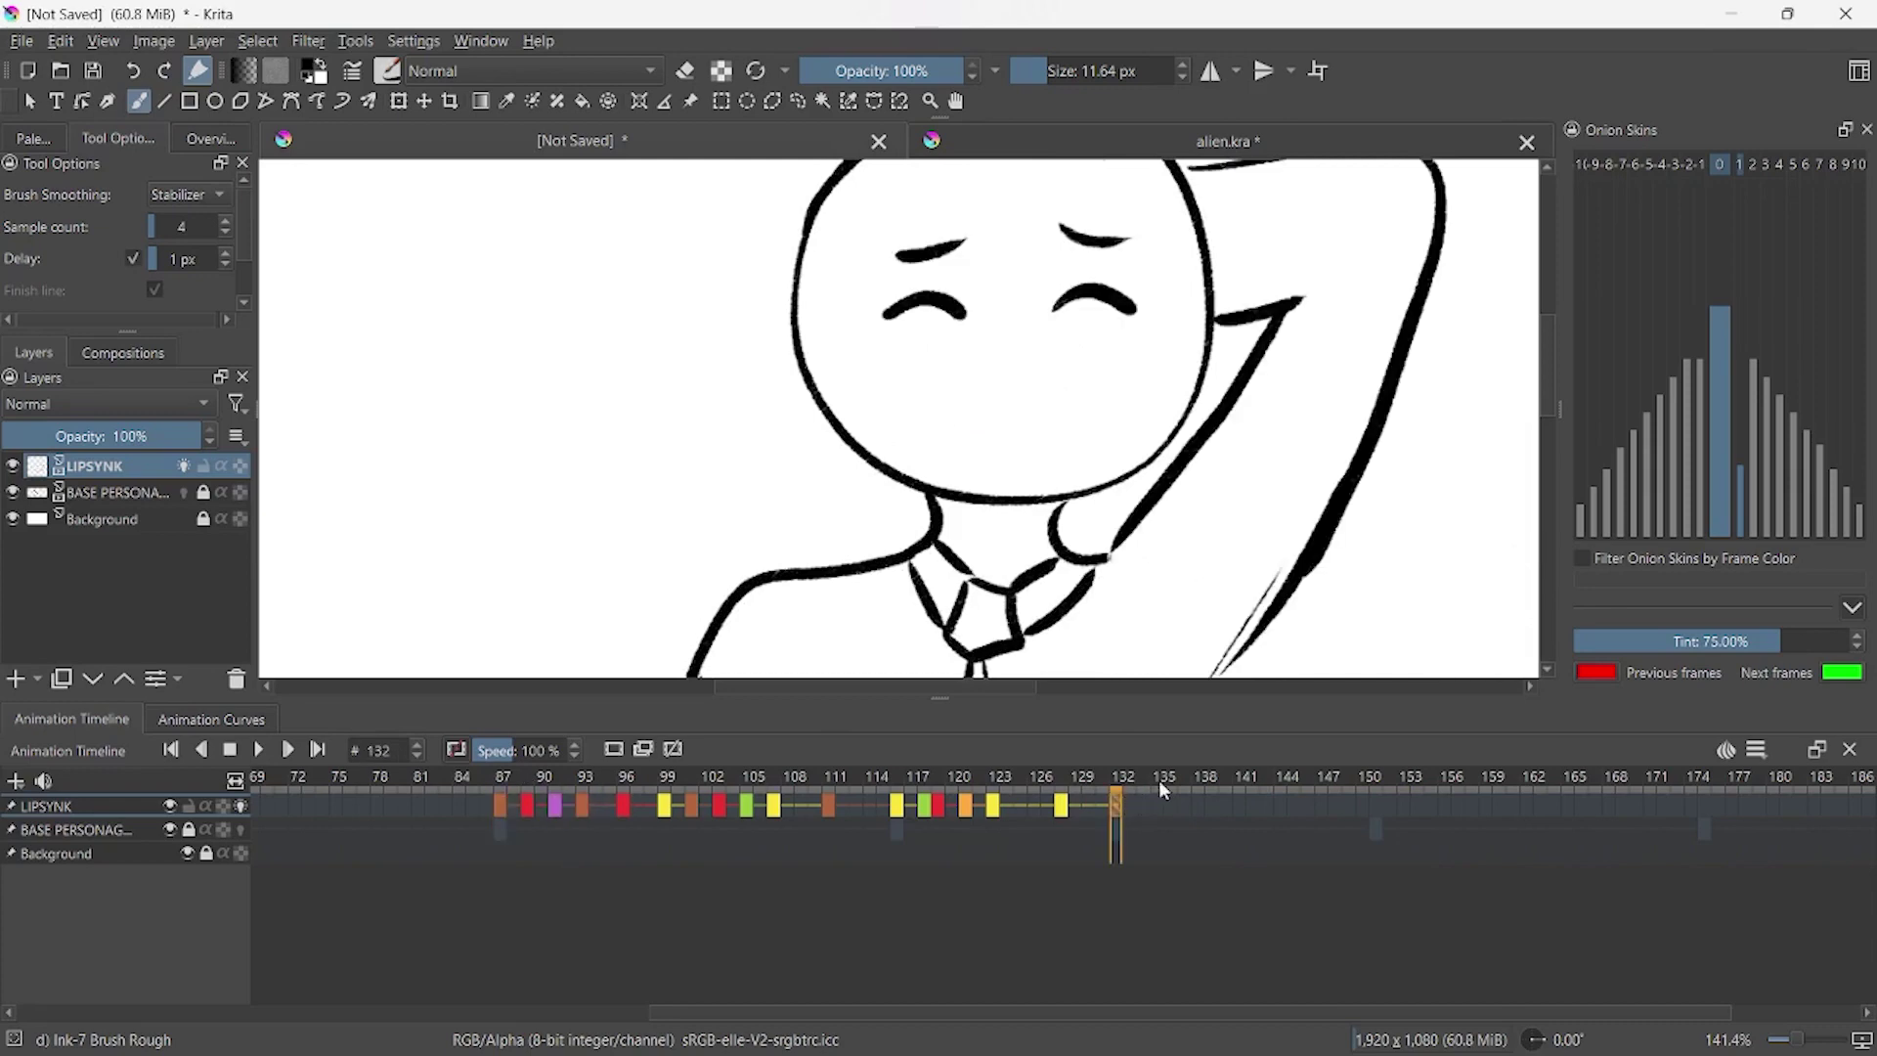
key(ctrl+v)
click(1062, 805)
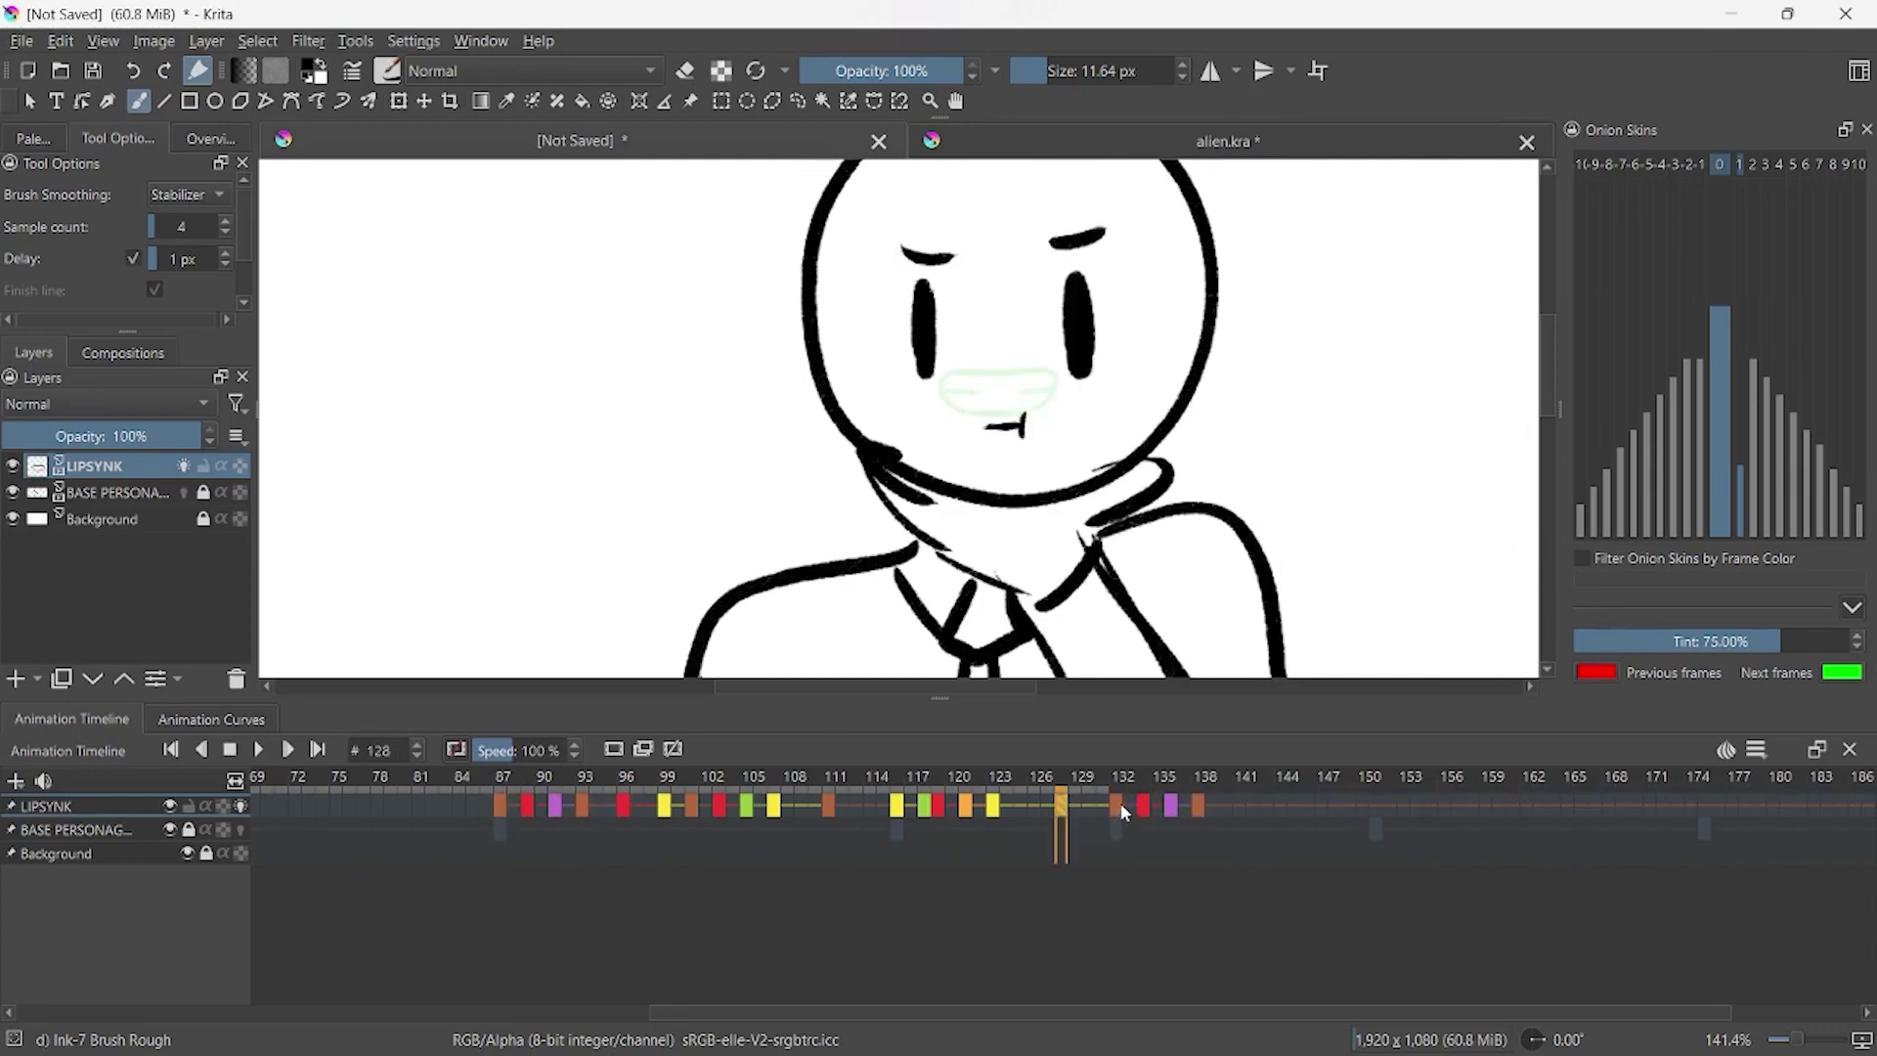
- Inspect the pasted mouths at frames 132–138 and replay from frames 99 and 141
click(1121, 804)
key(ctrl+t)
click(1198, 804)
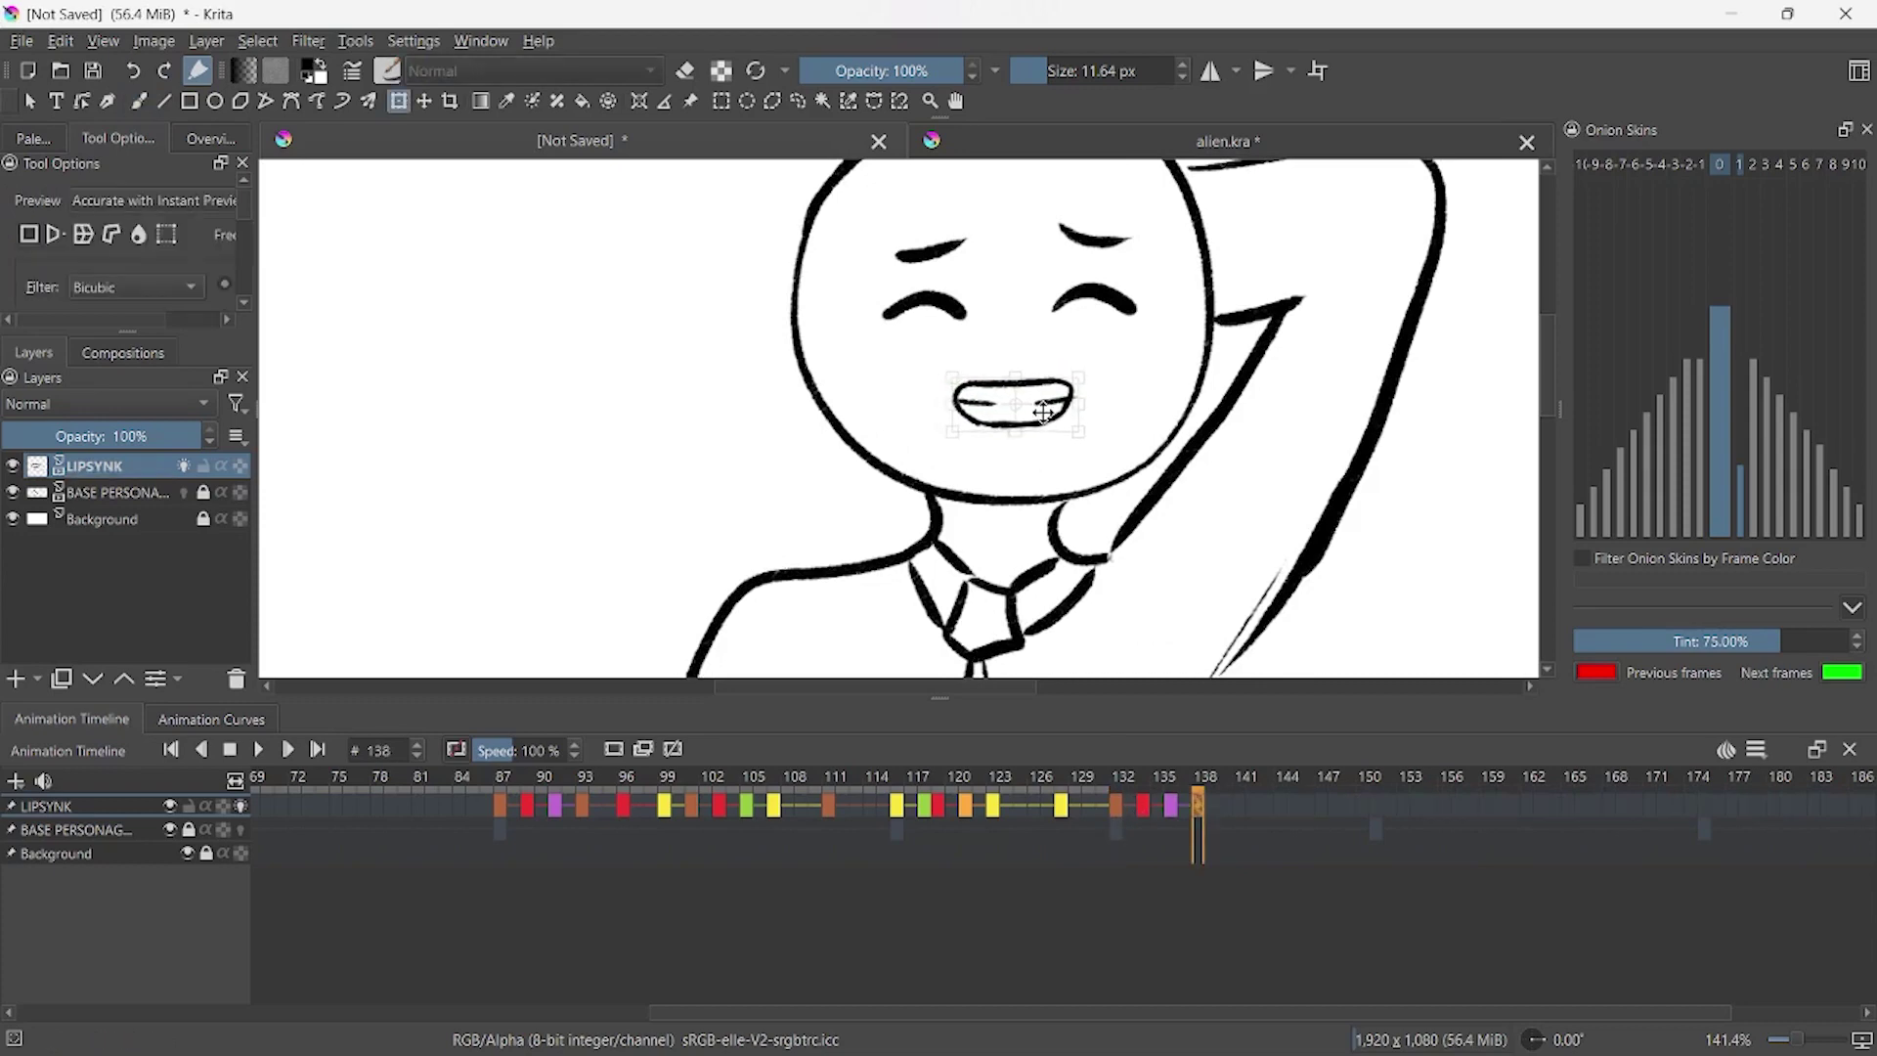
click(666, 805)
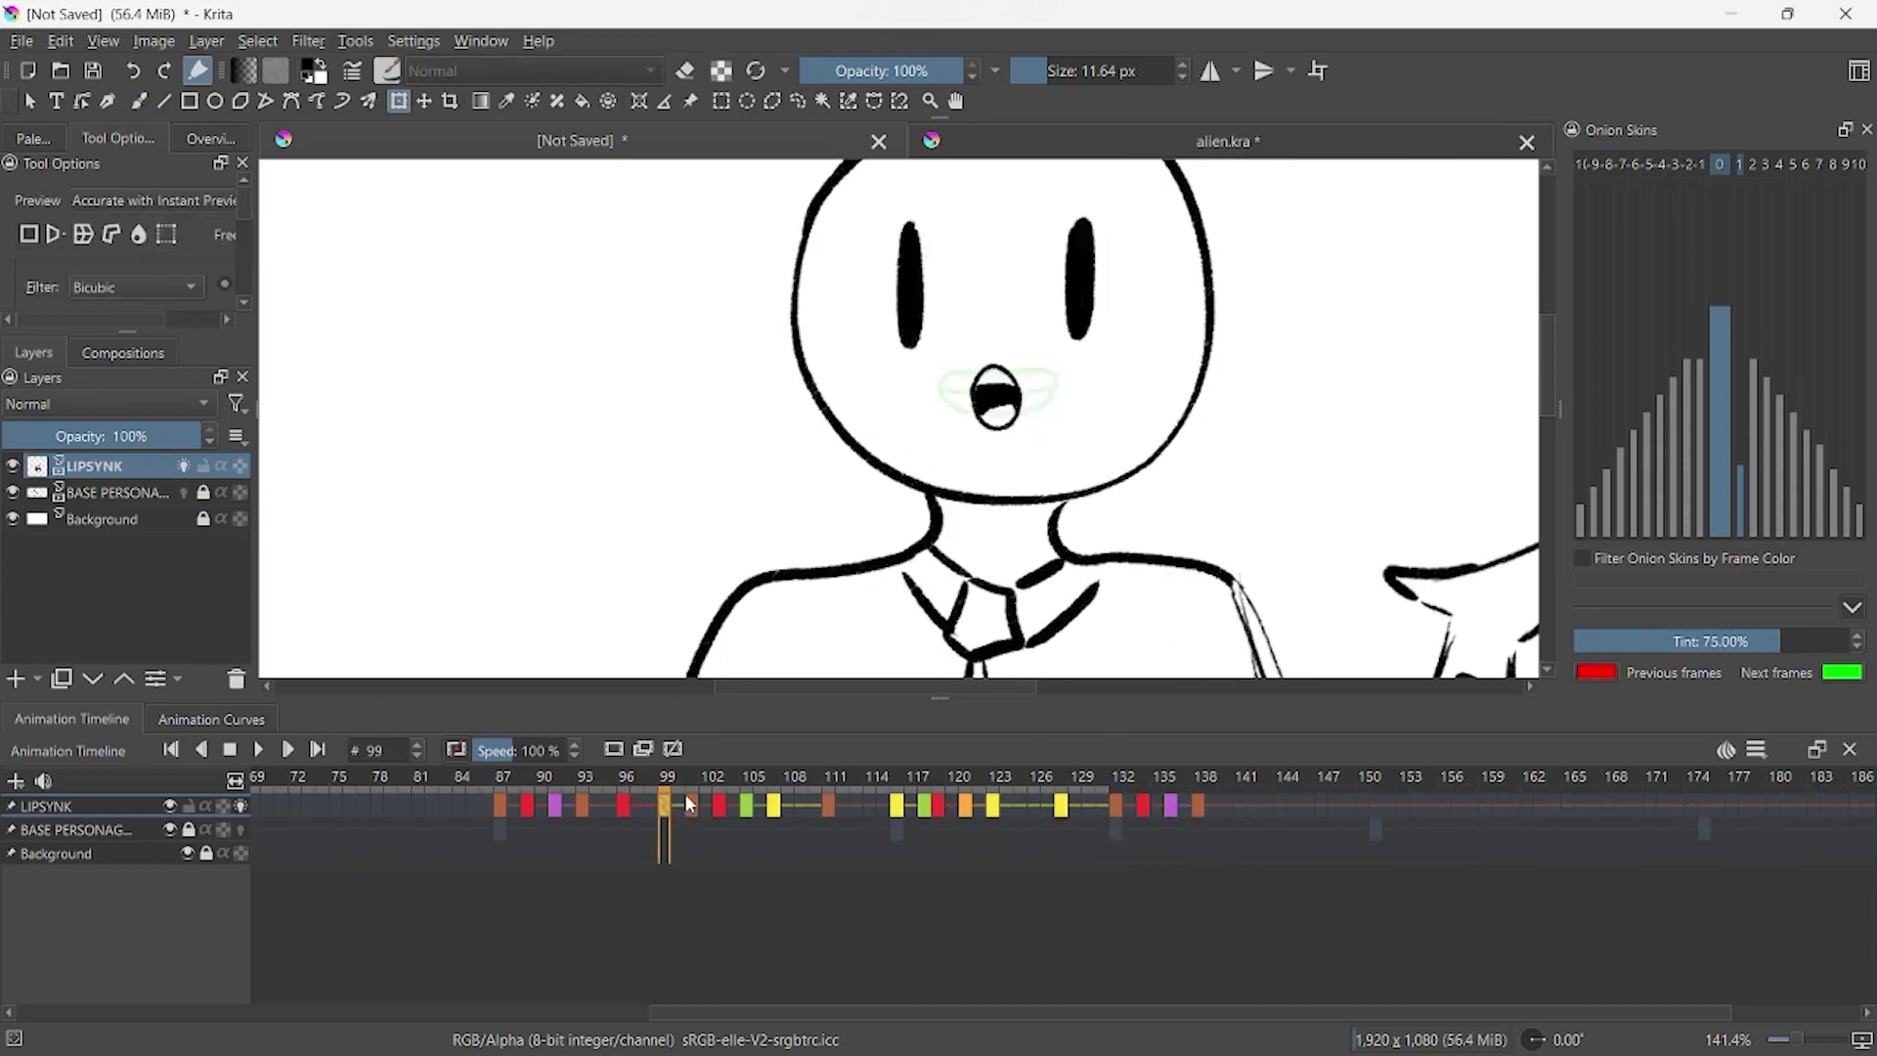
key(space)
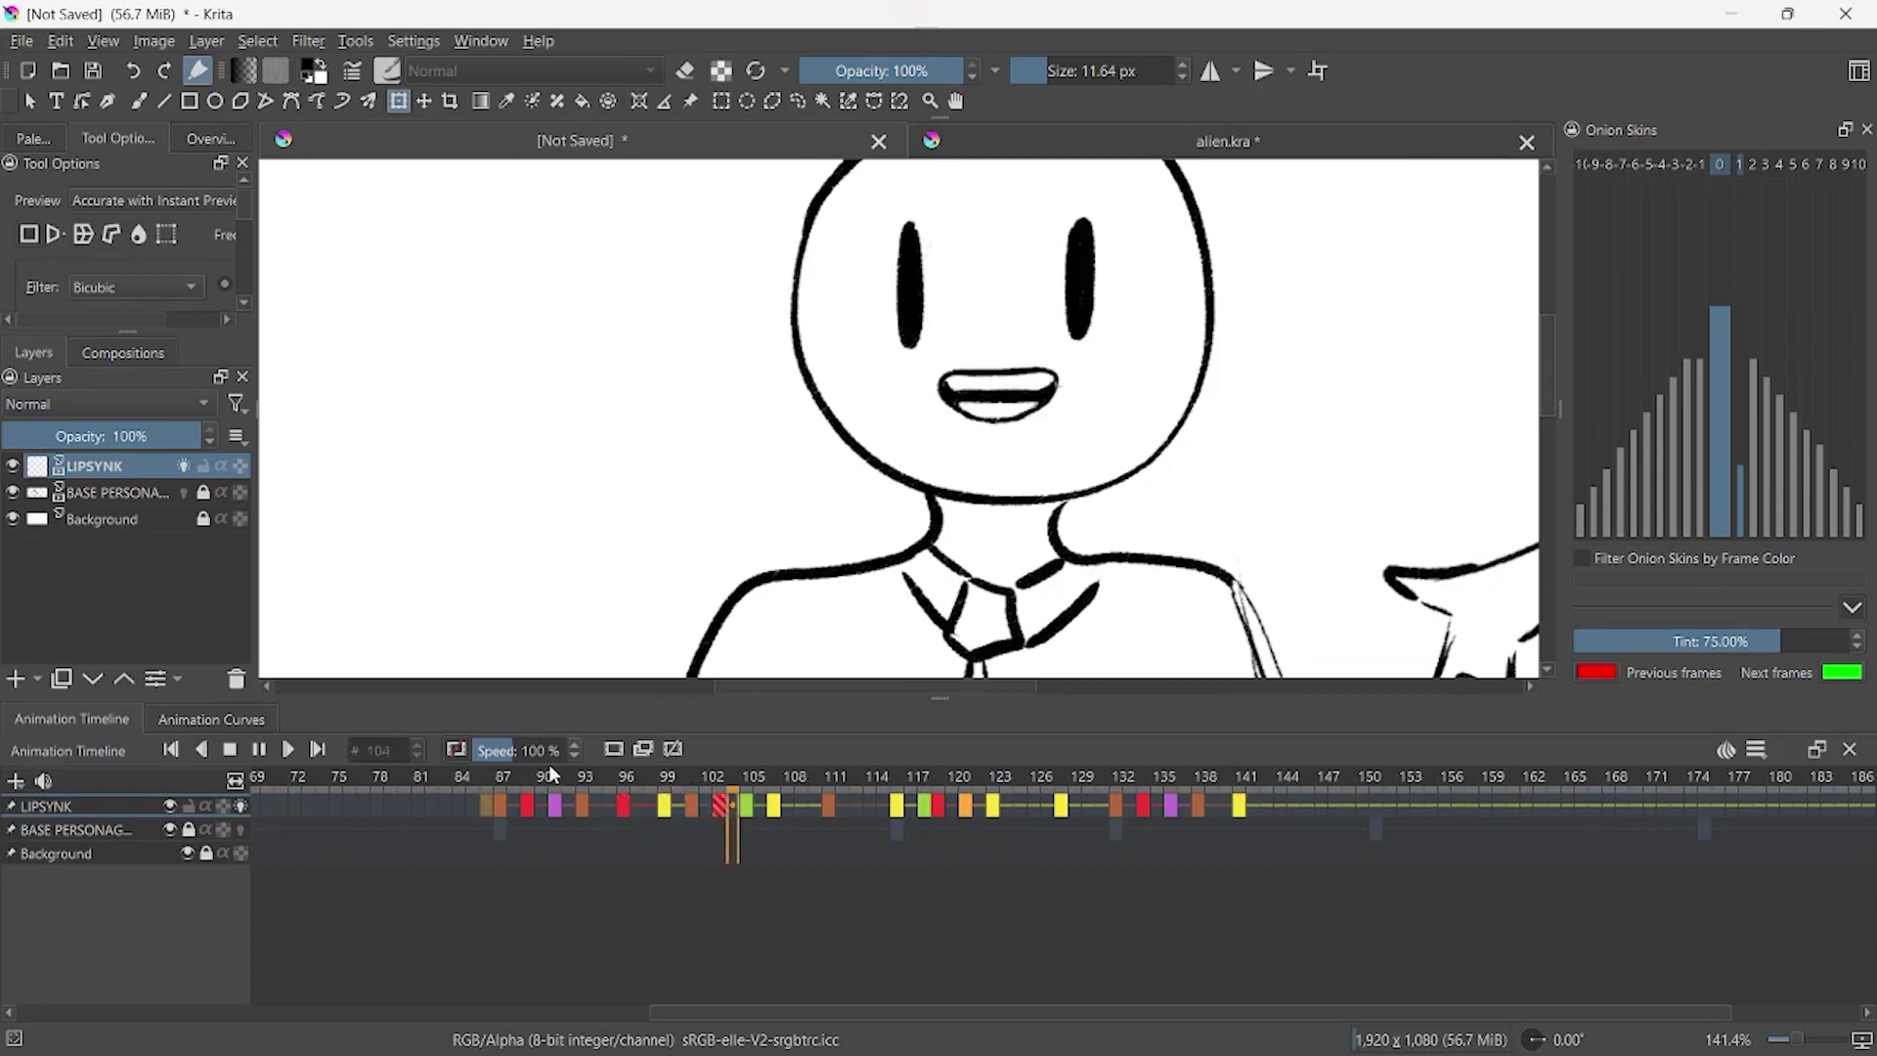
key(space)
click(1240, 809)
key(space)
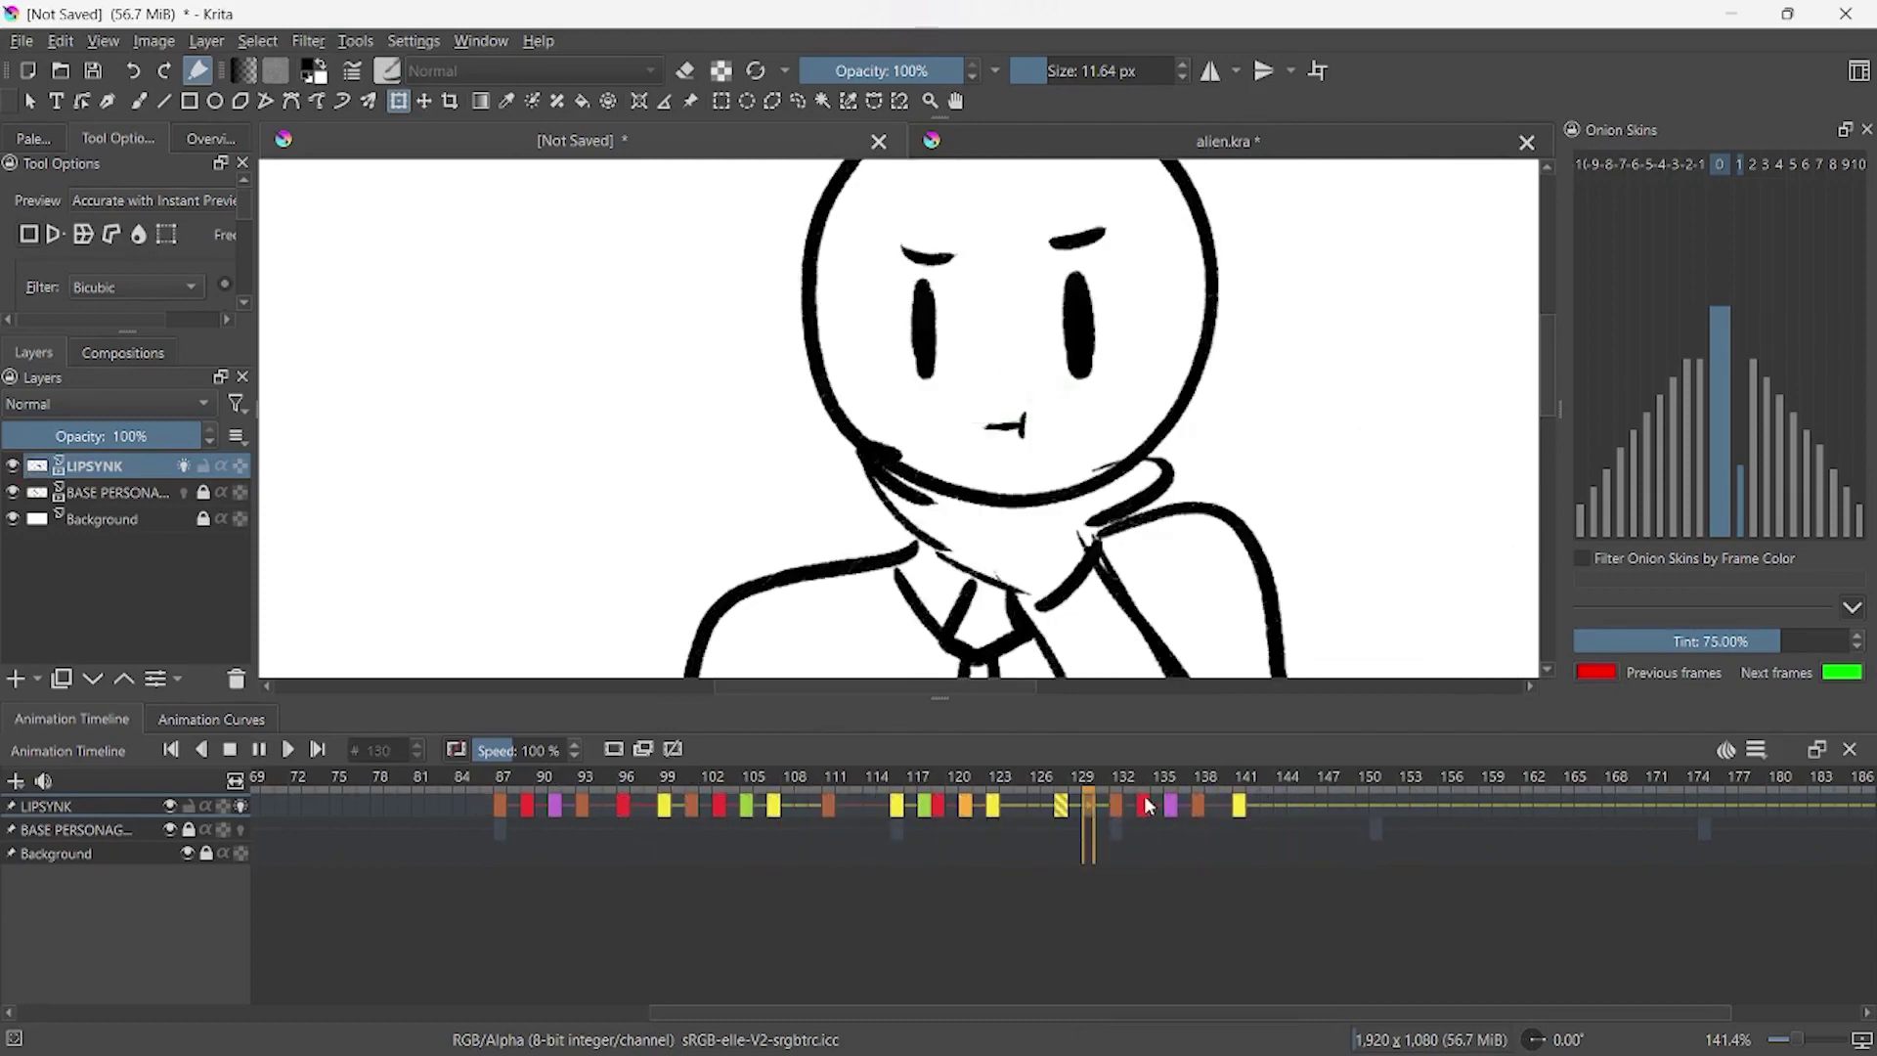
click(1199, 794)
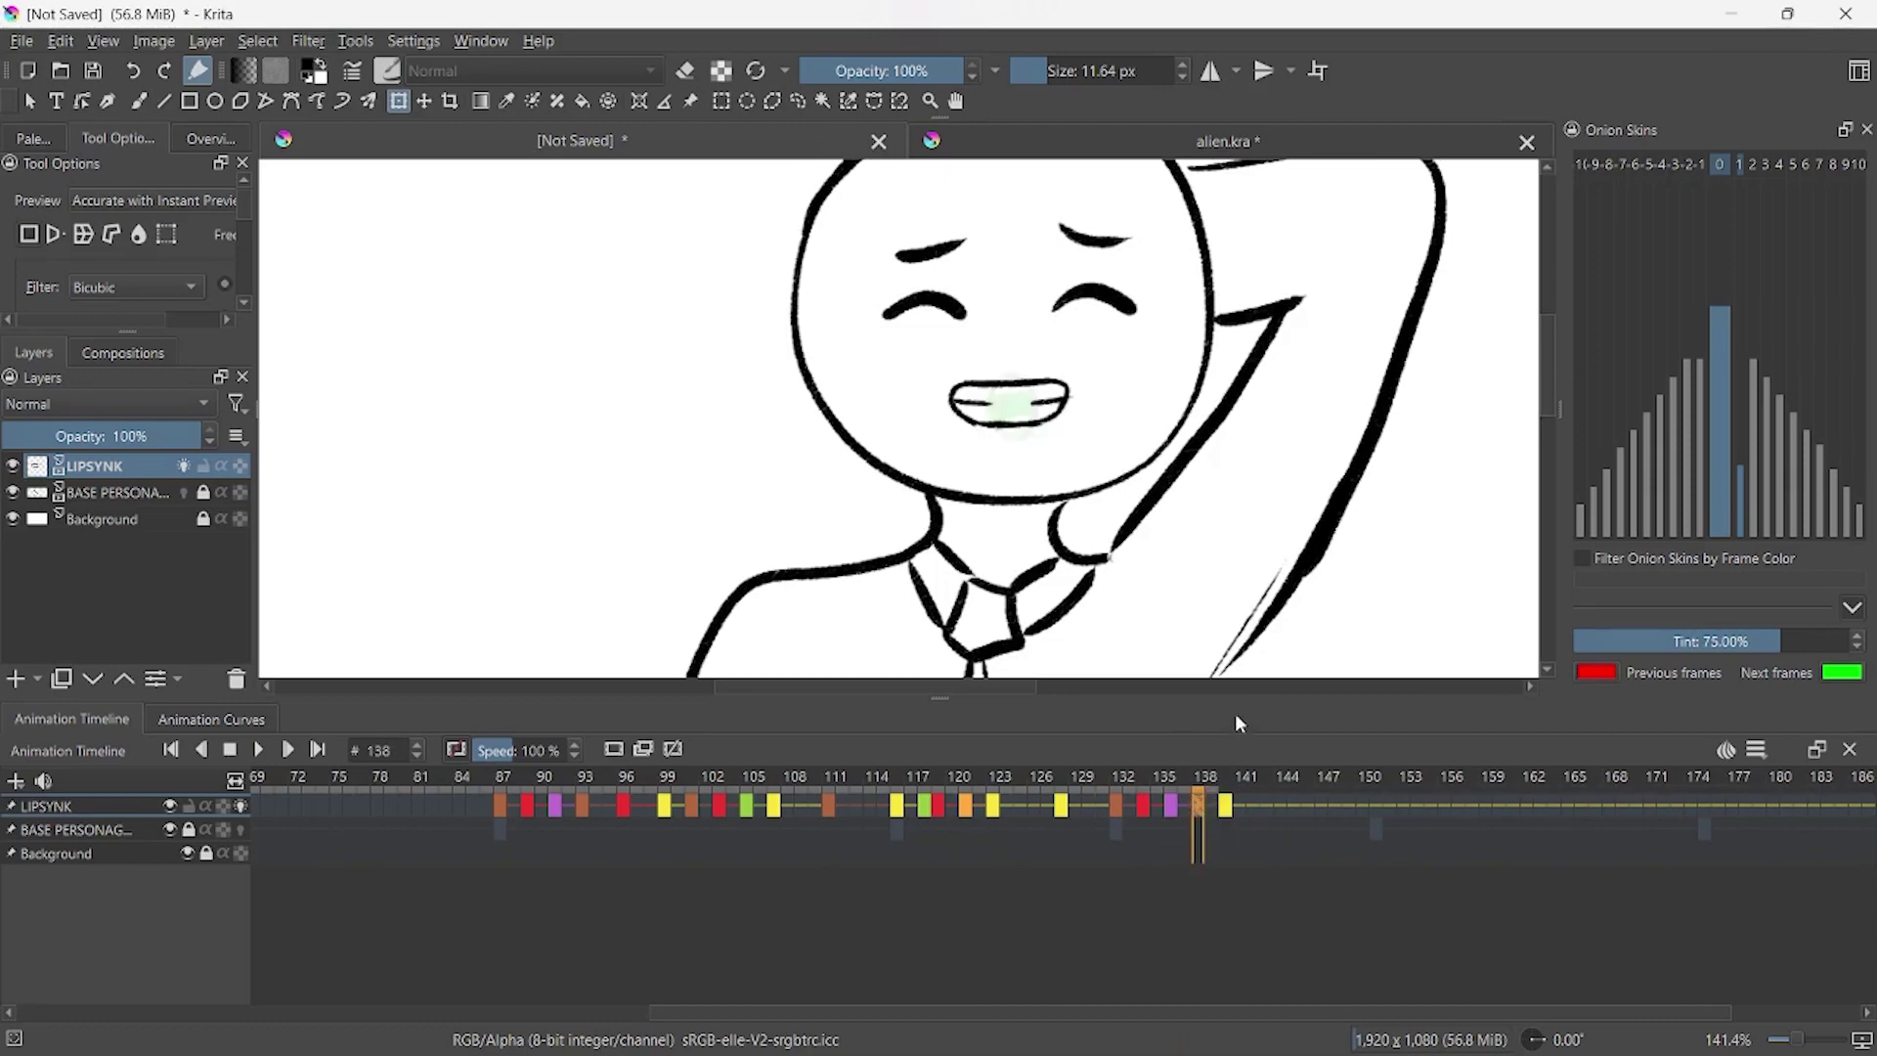
- Paste mouth keyframes at frames 142 and 144 and nudge the grin into place
click(1259, 813)
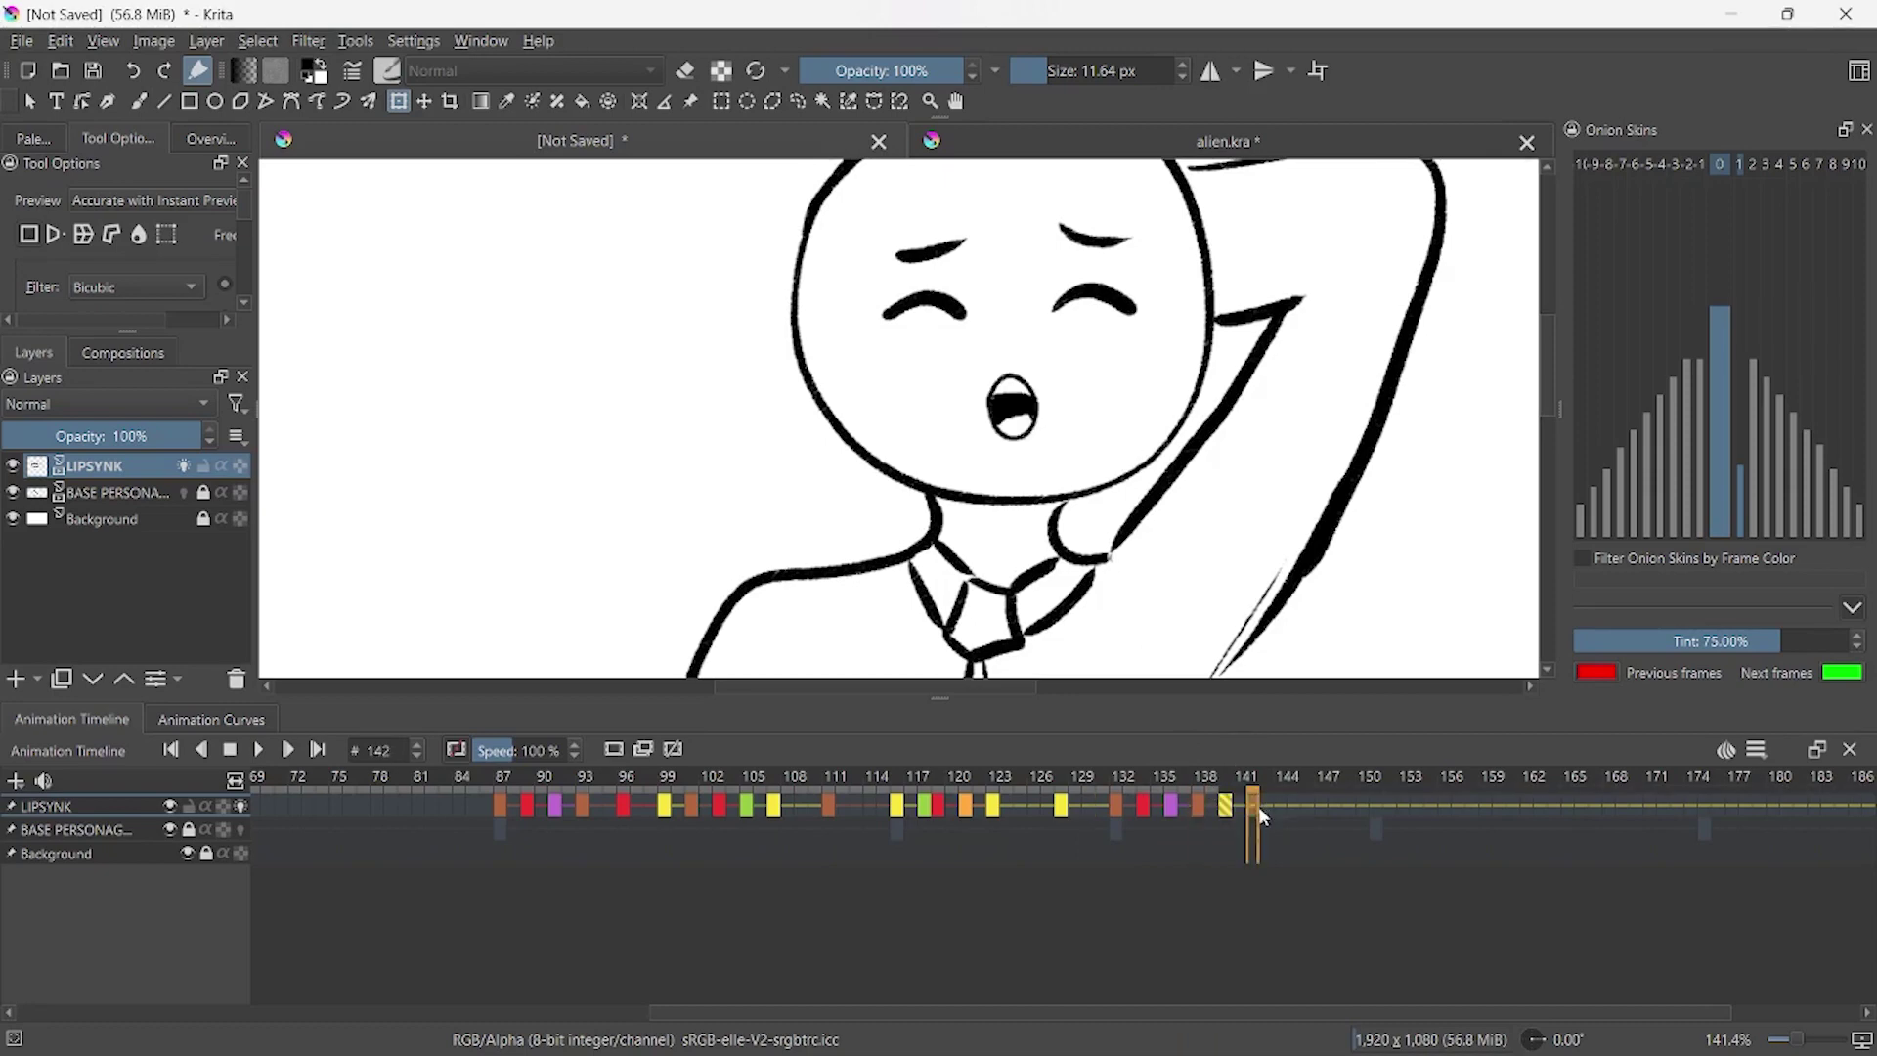
key(ctrl+v)
click(1217, 817)
click(1280, 807)
key(ctrl+v)
key(ctrl+t)
drag(1041, 404, 1047, 406)
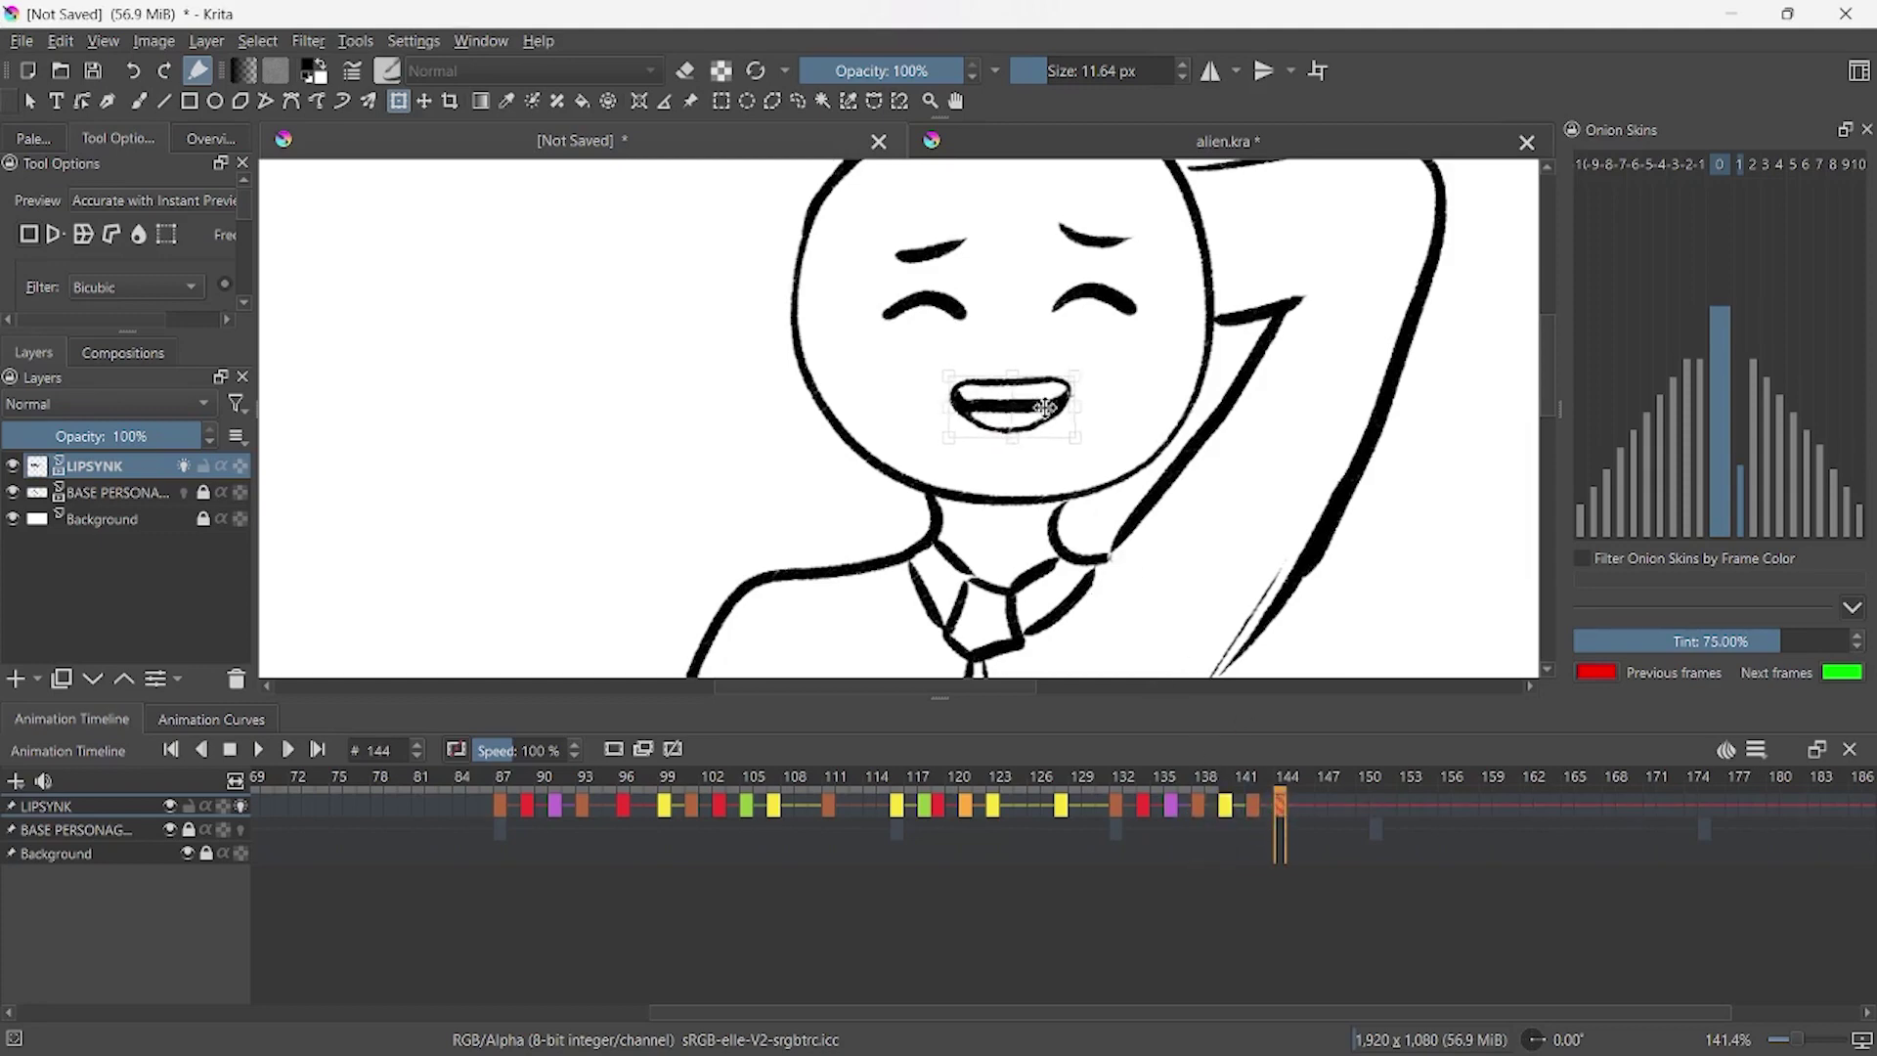
key(b)
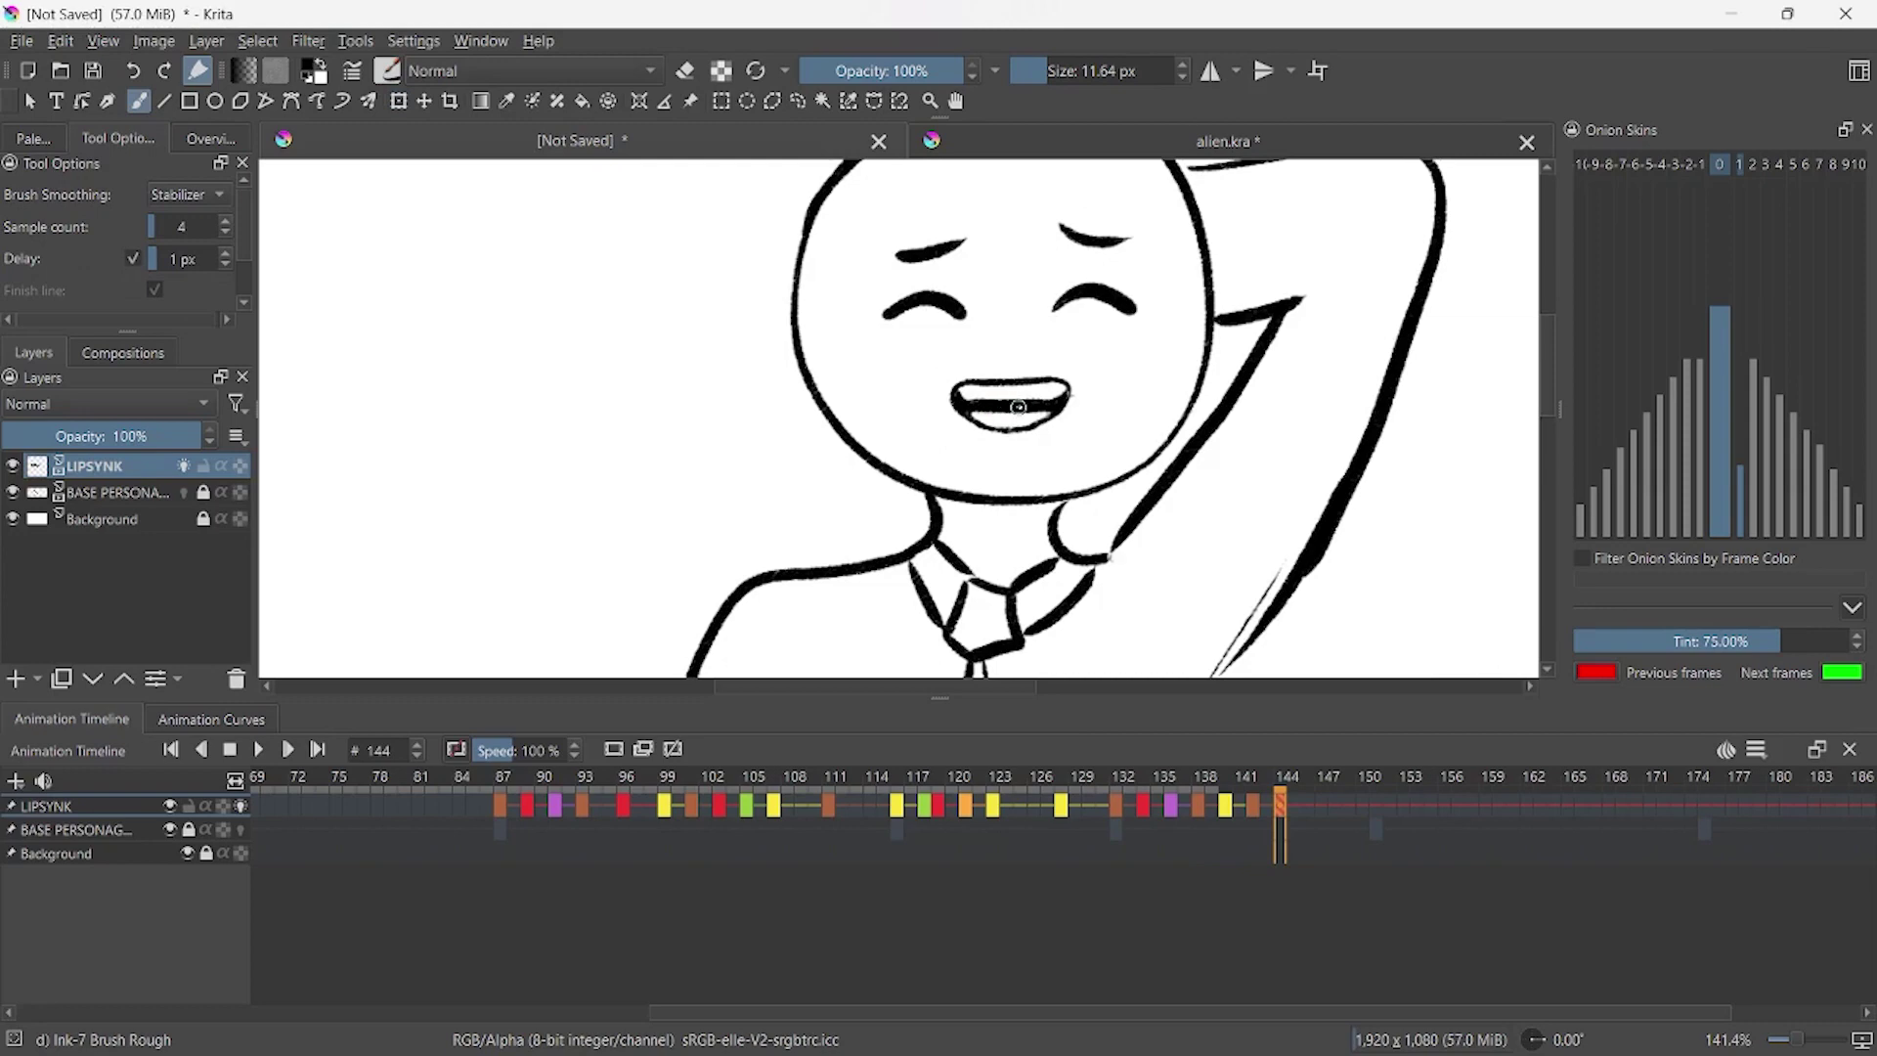
- Readjust the mouth position, check frames 140 and 142, and play back
key(ctrl+t)
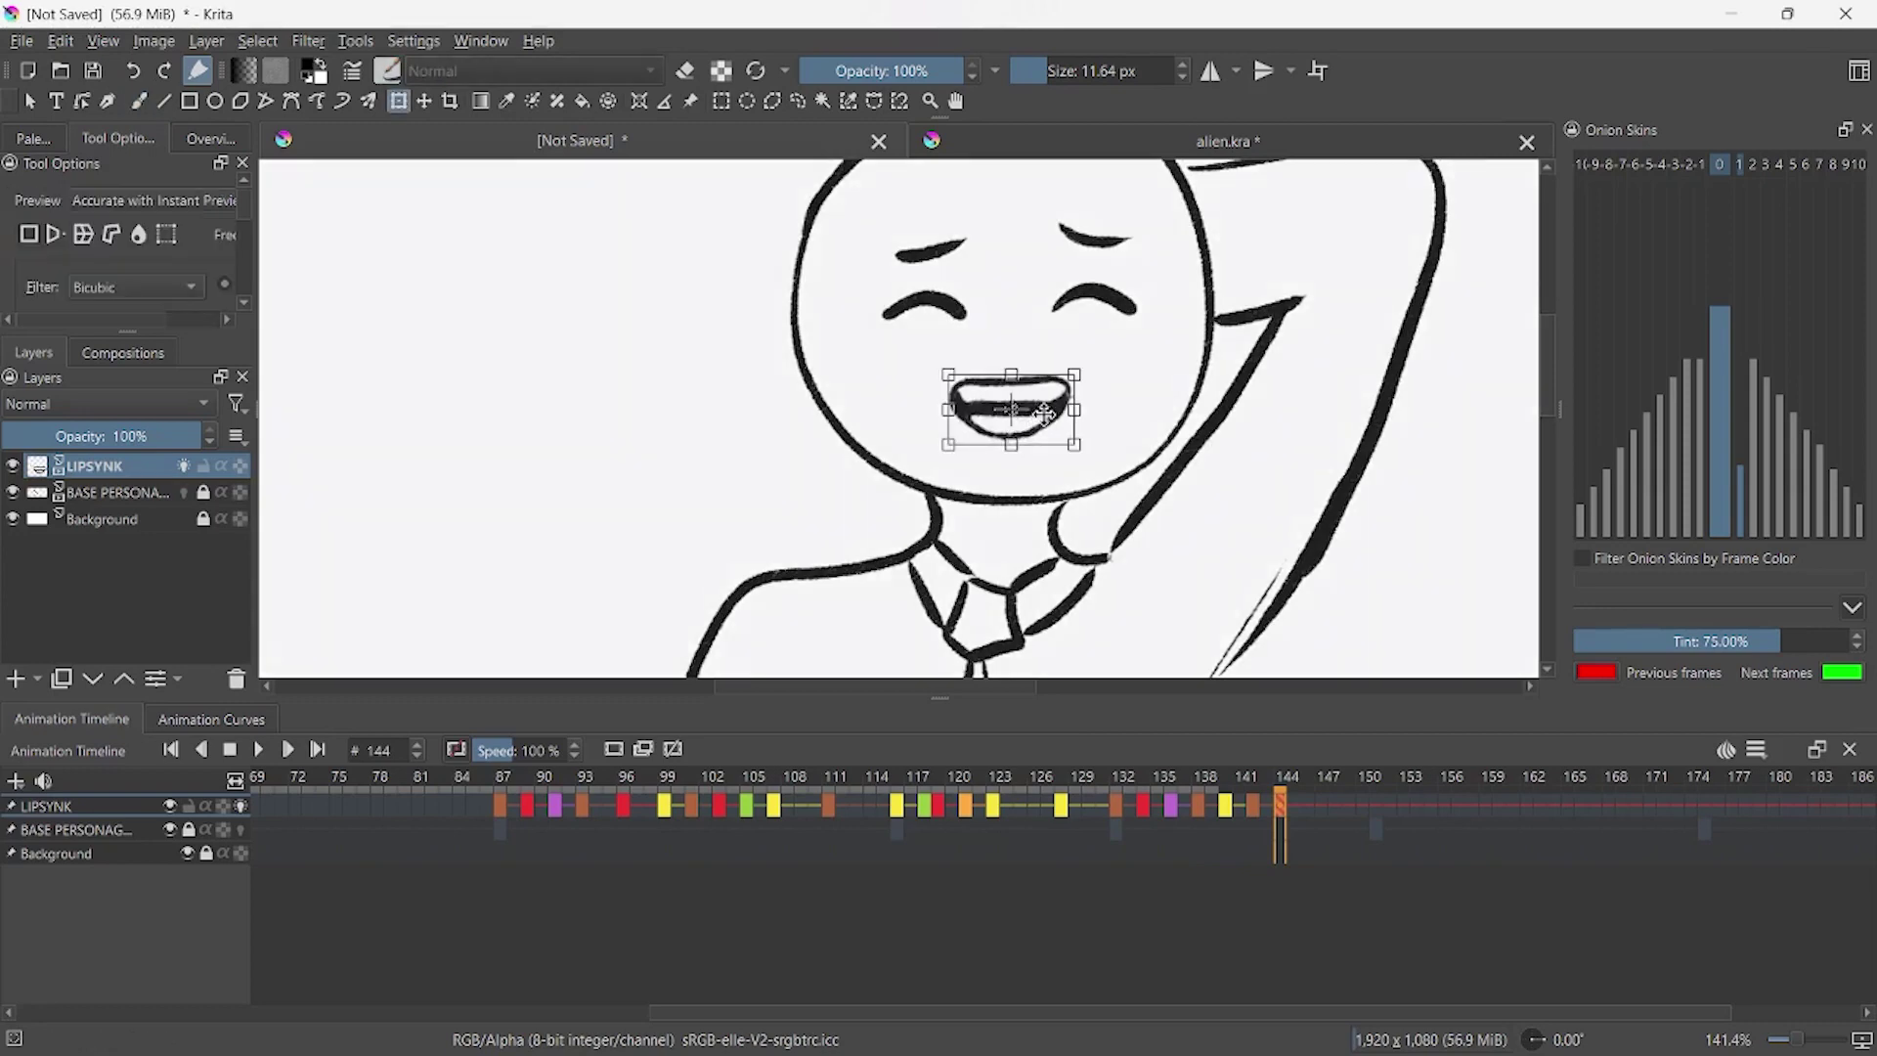
key(b)
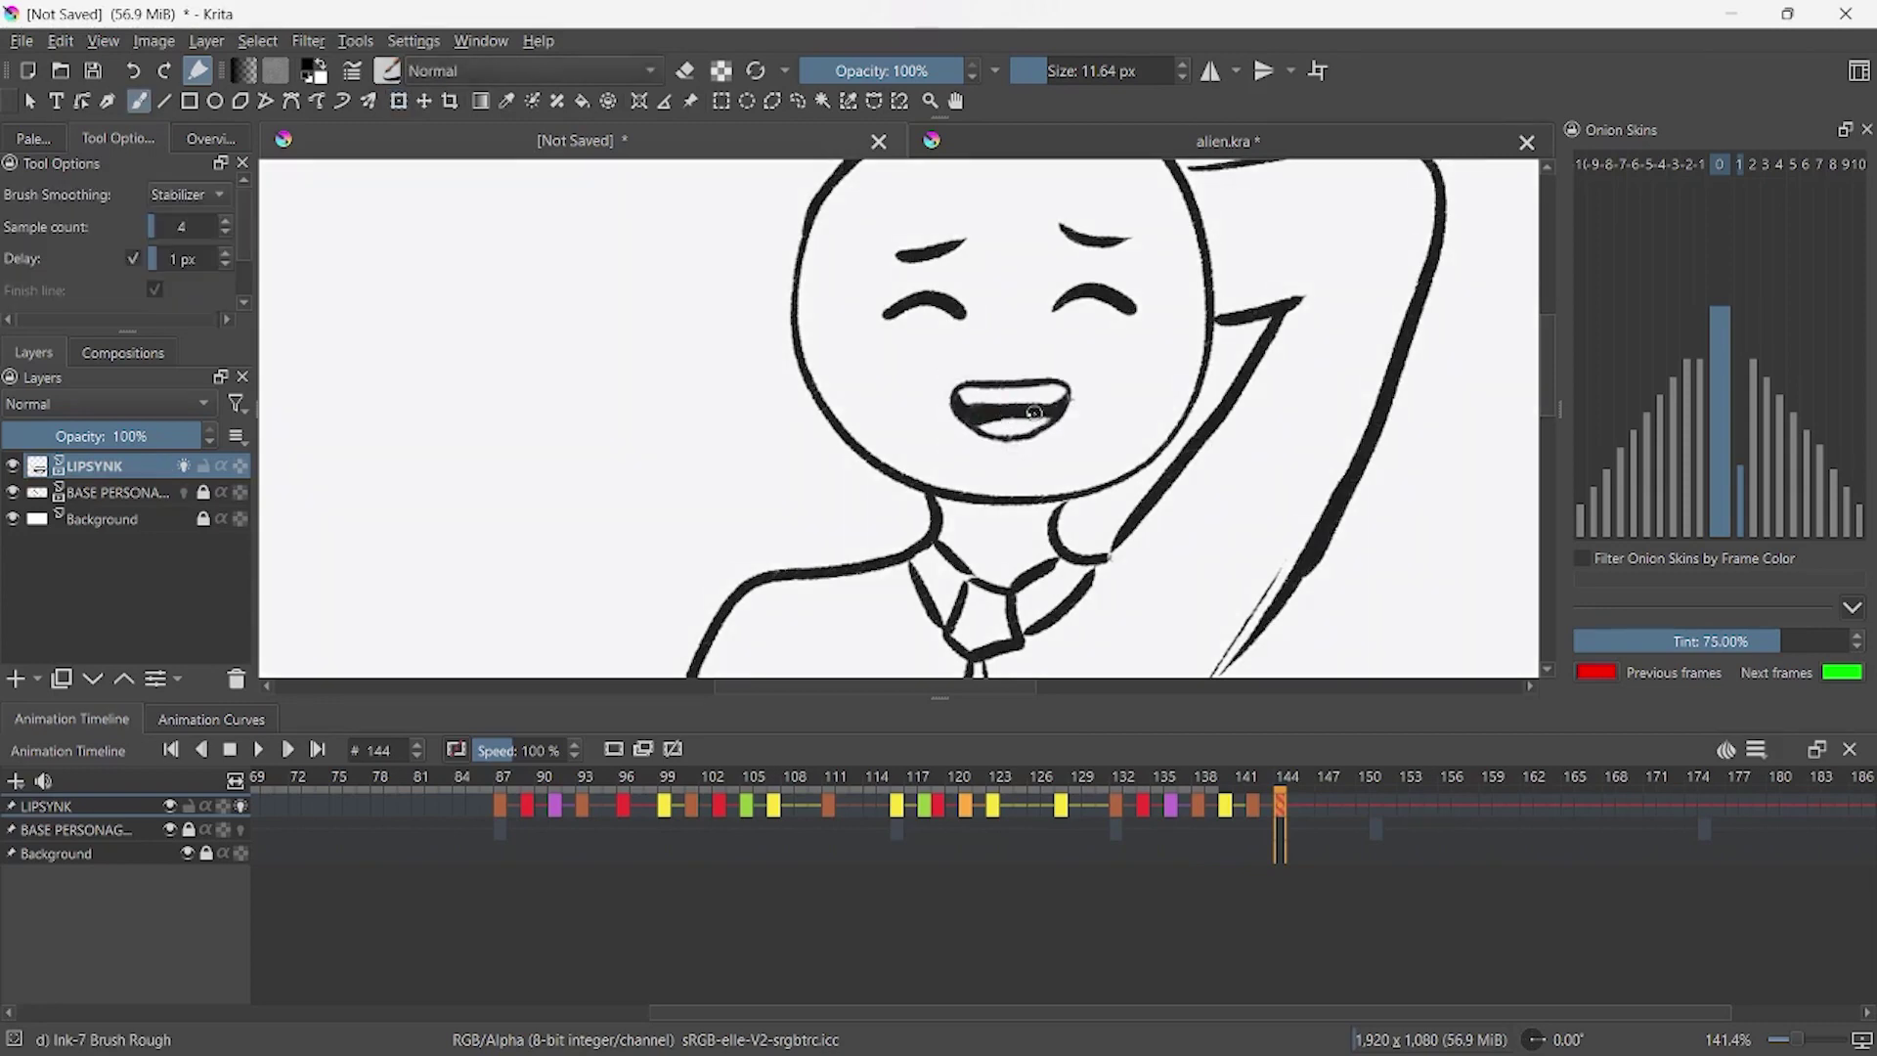
click(1230, 805)
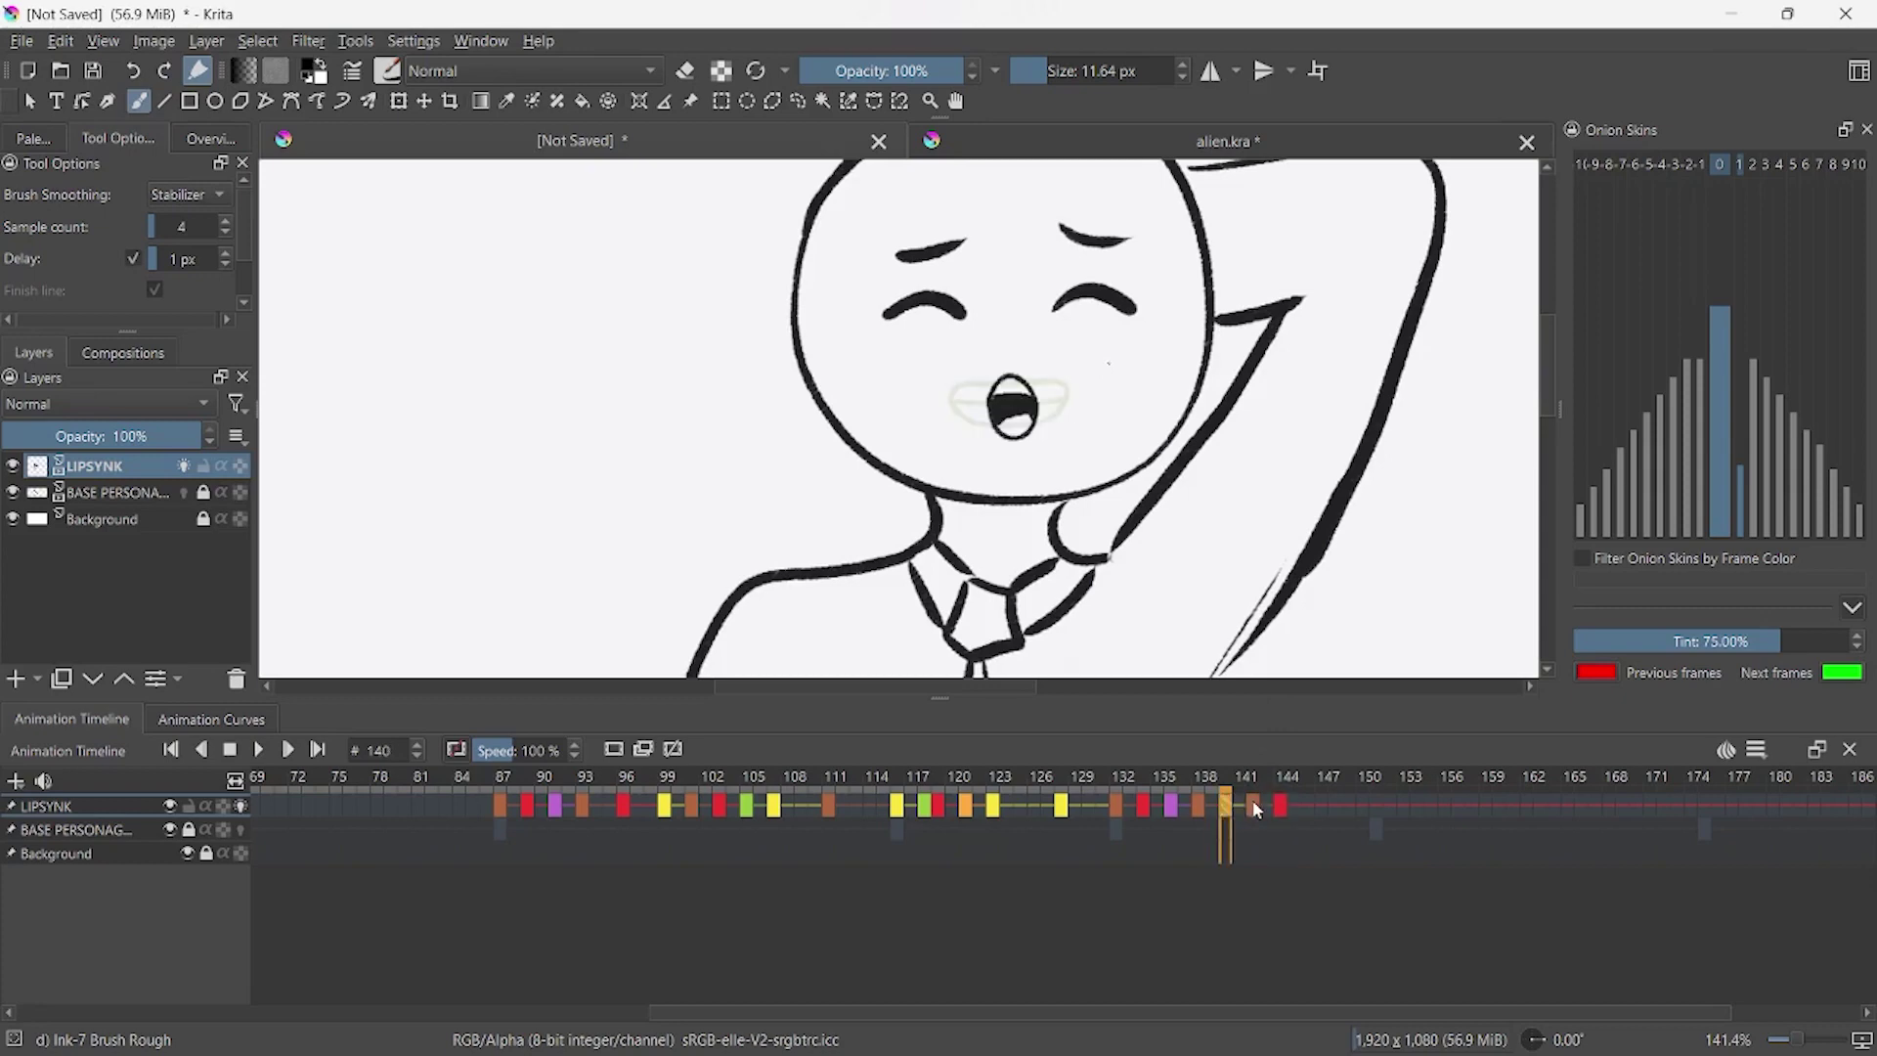
click(1255, 805)
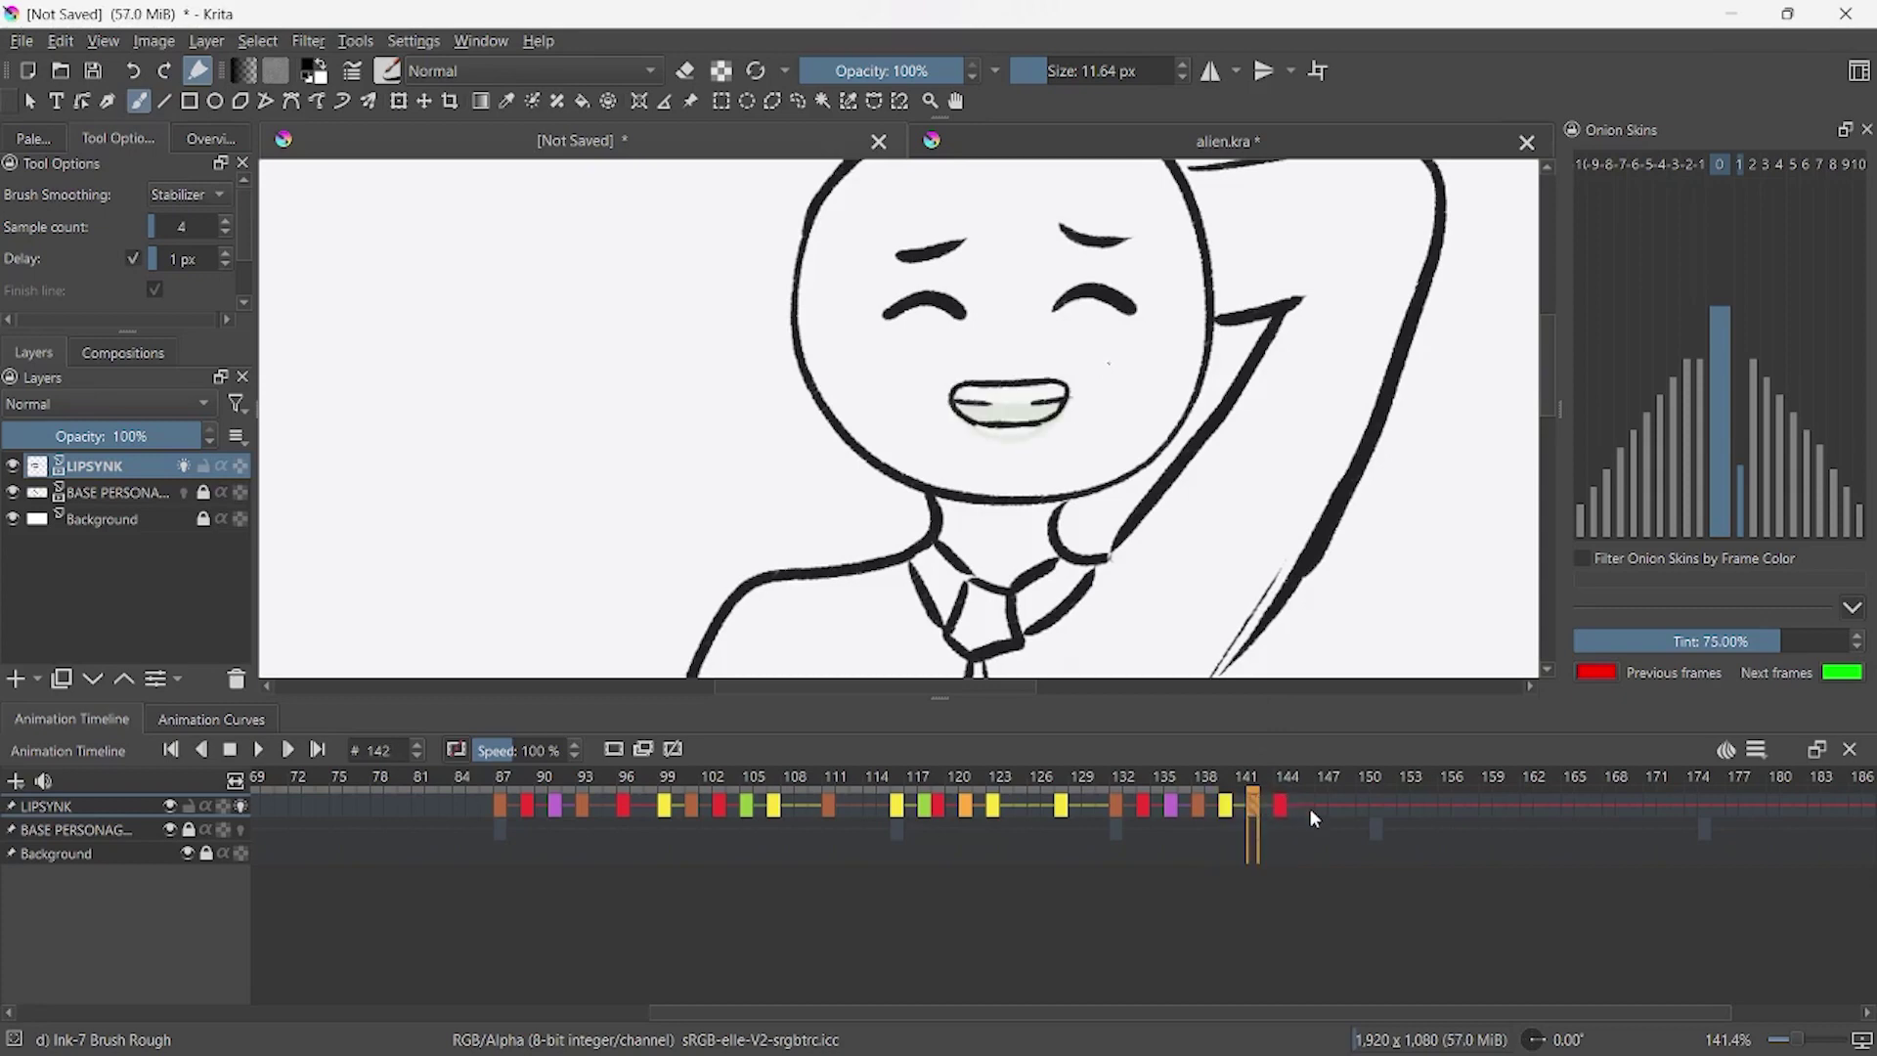
key(space)
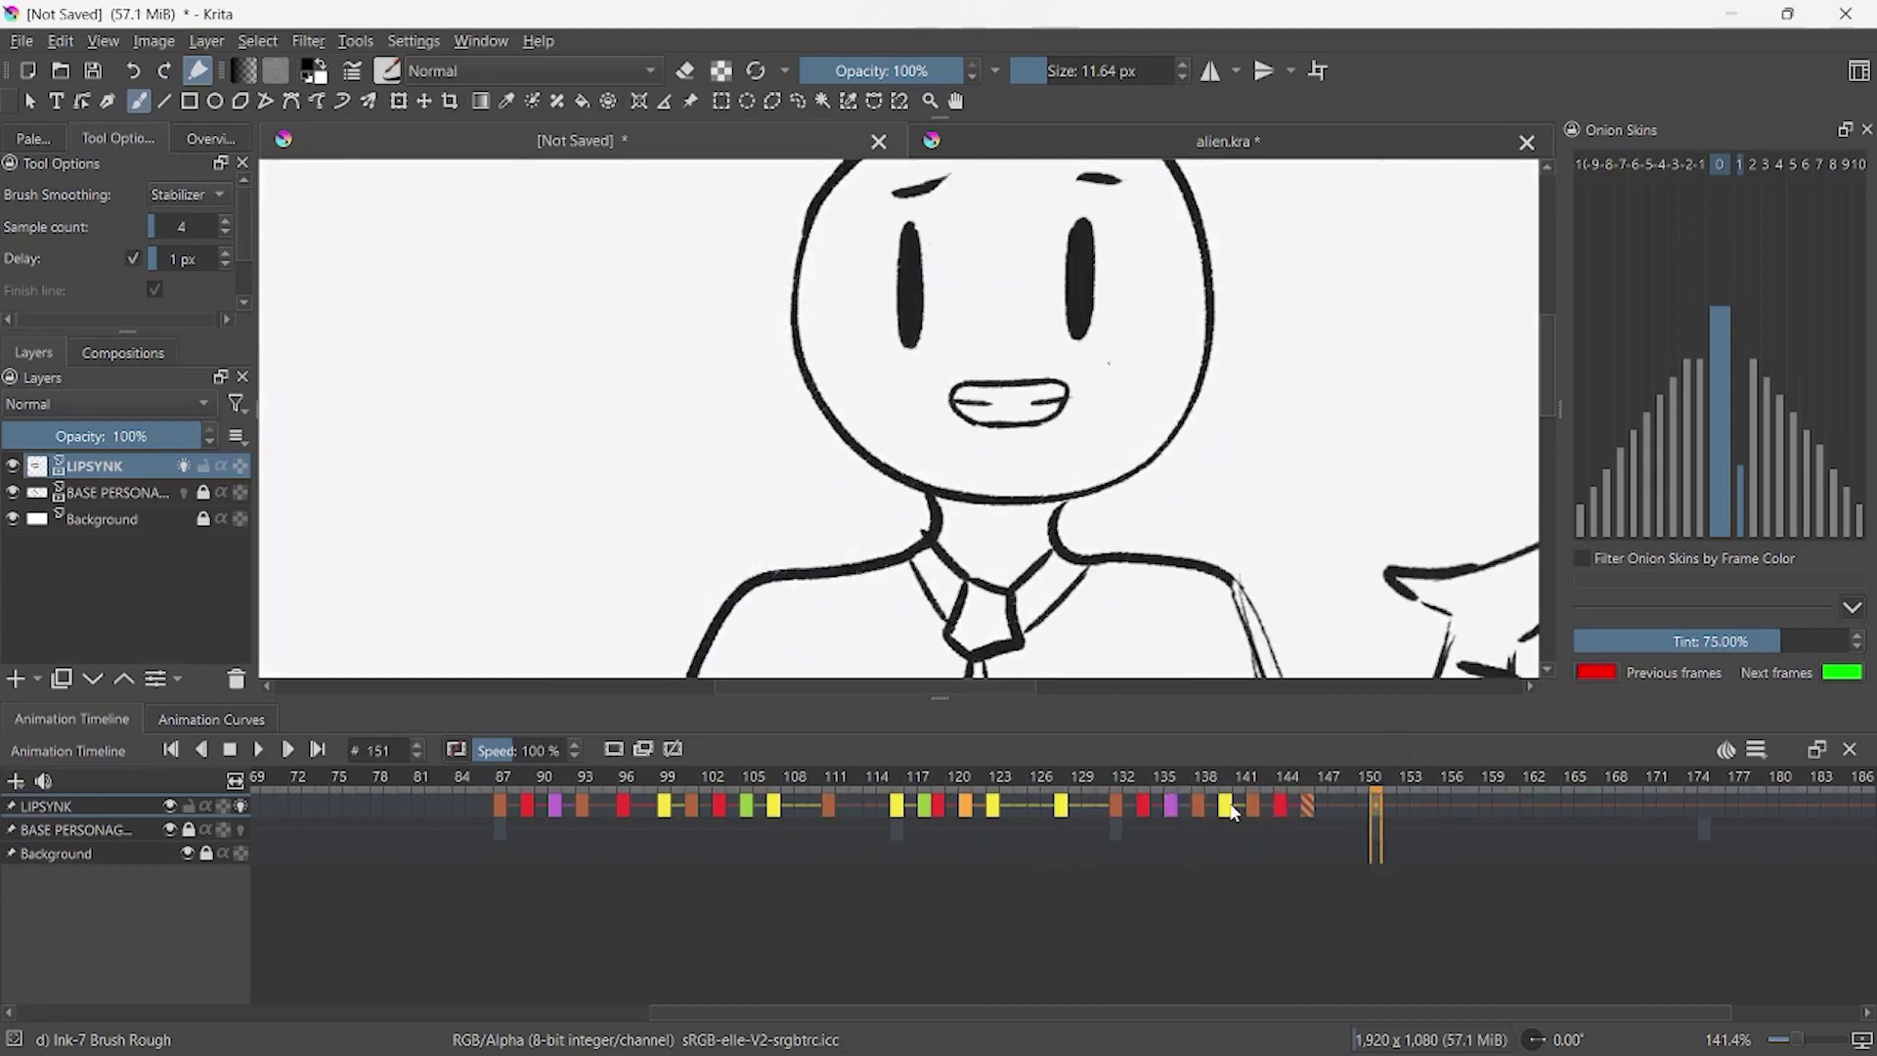
- Place an open-mouth keyframe at frame 151 and nudge it slightly left and up
drag(1226, 806, 1375, 805)
key(ctrl+t)
drag(1018, 423, 1000, 420)
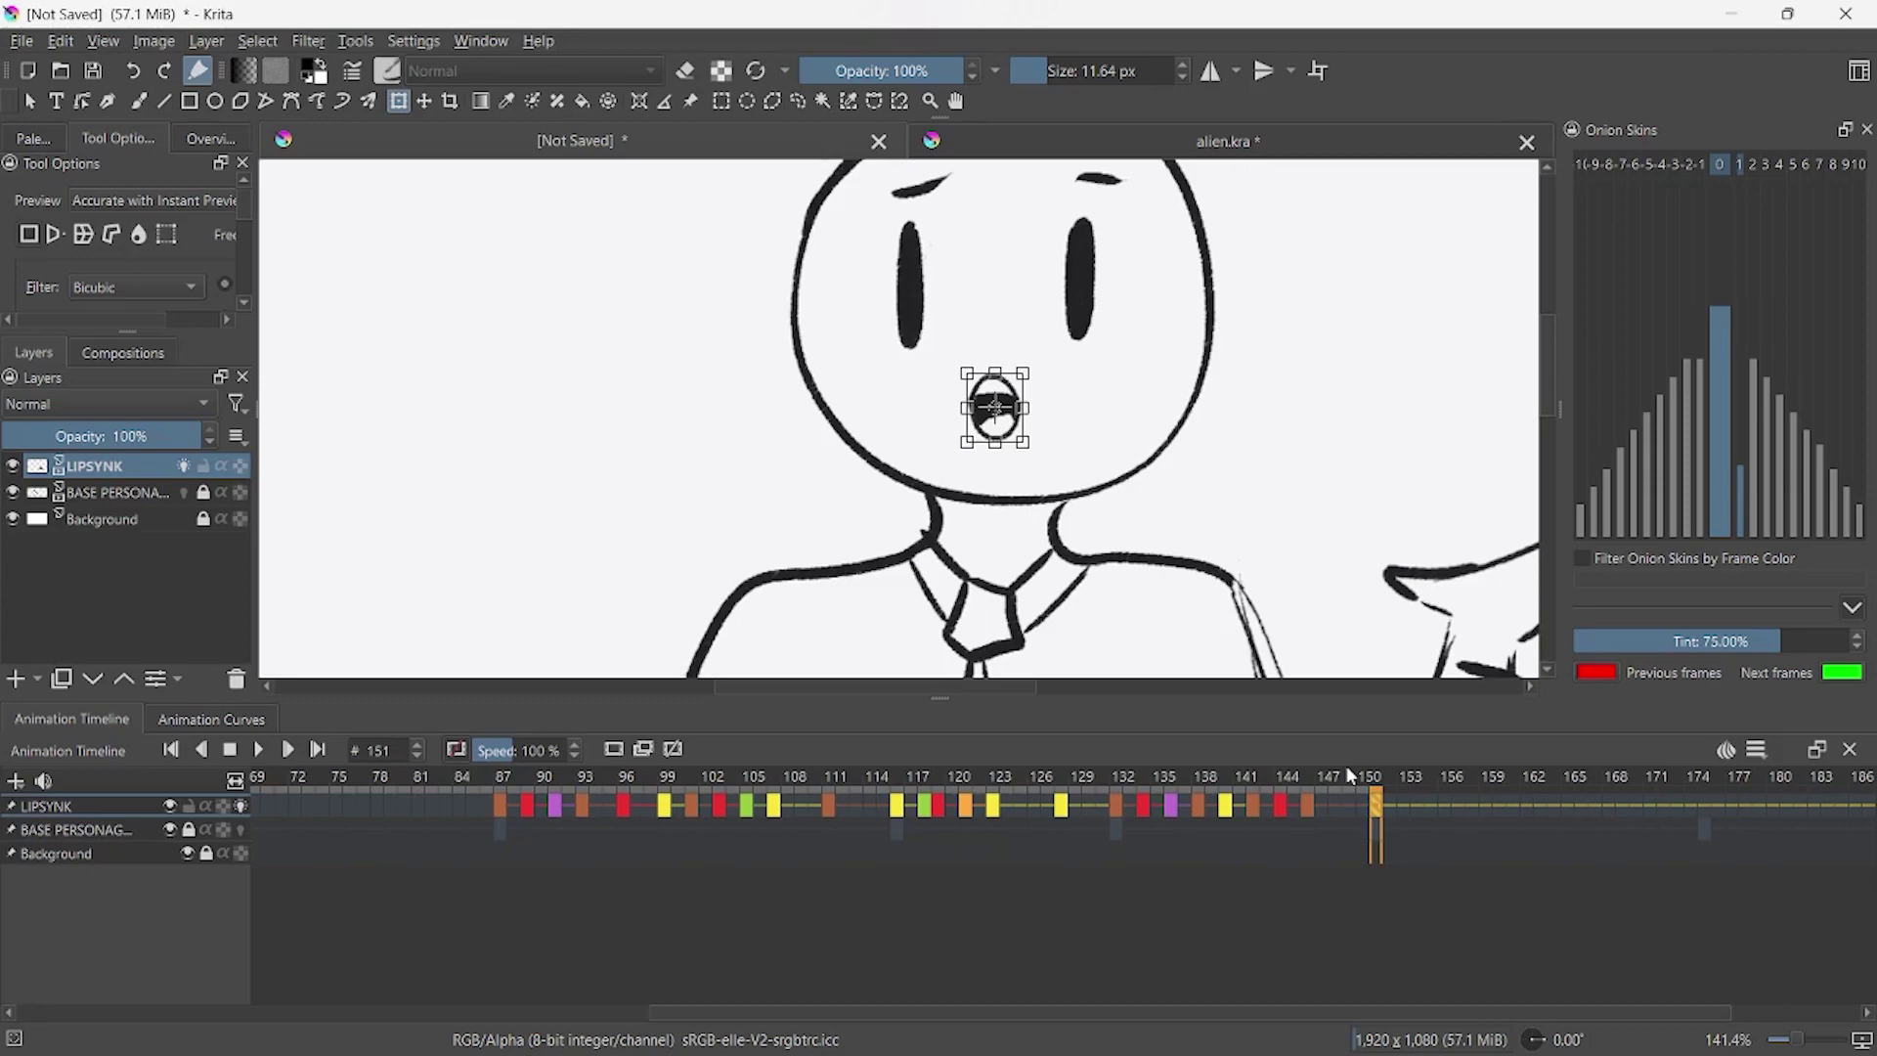
click(1061, 147)
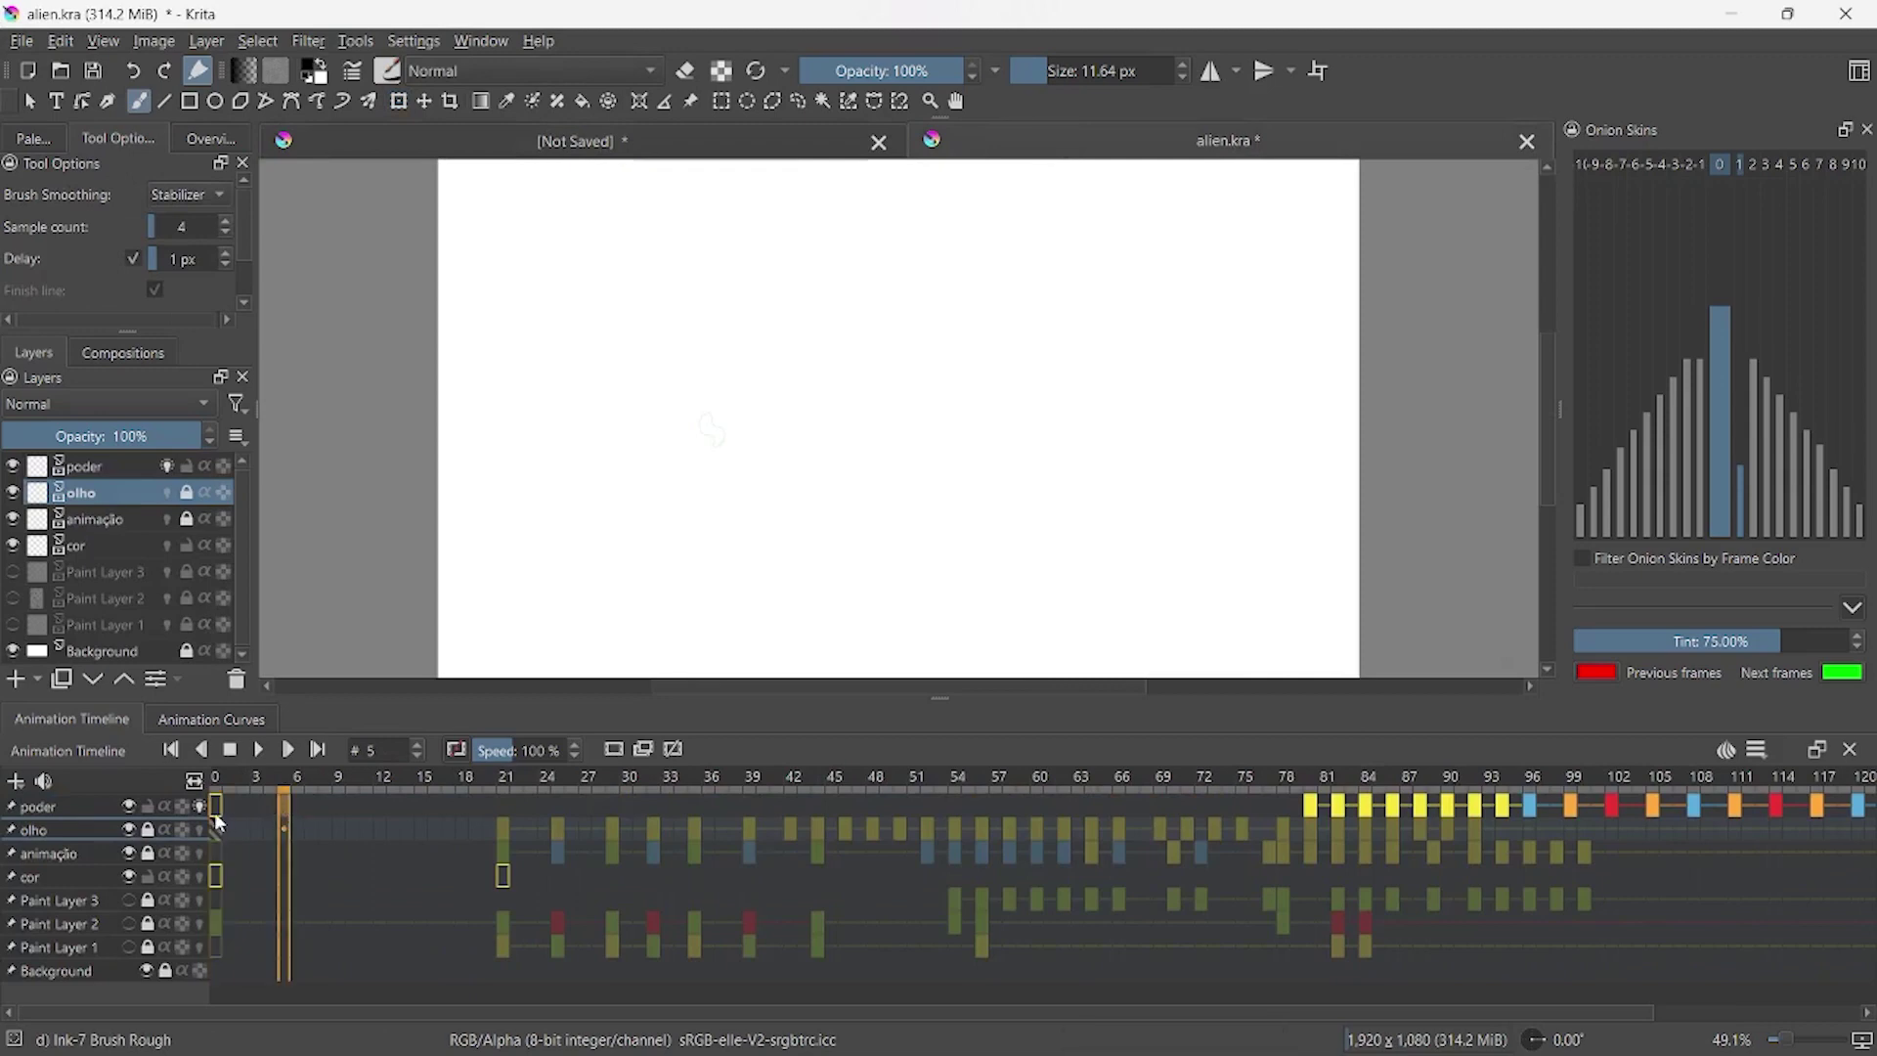
- Save alien.kra with Ctrl+S, zoom out to the whole canvas, and play the animation
key(ctrl+s)
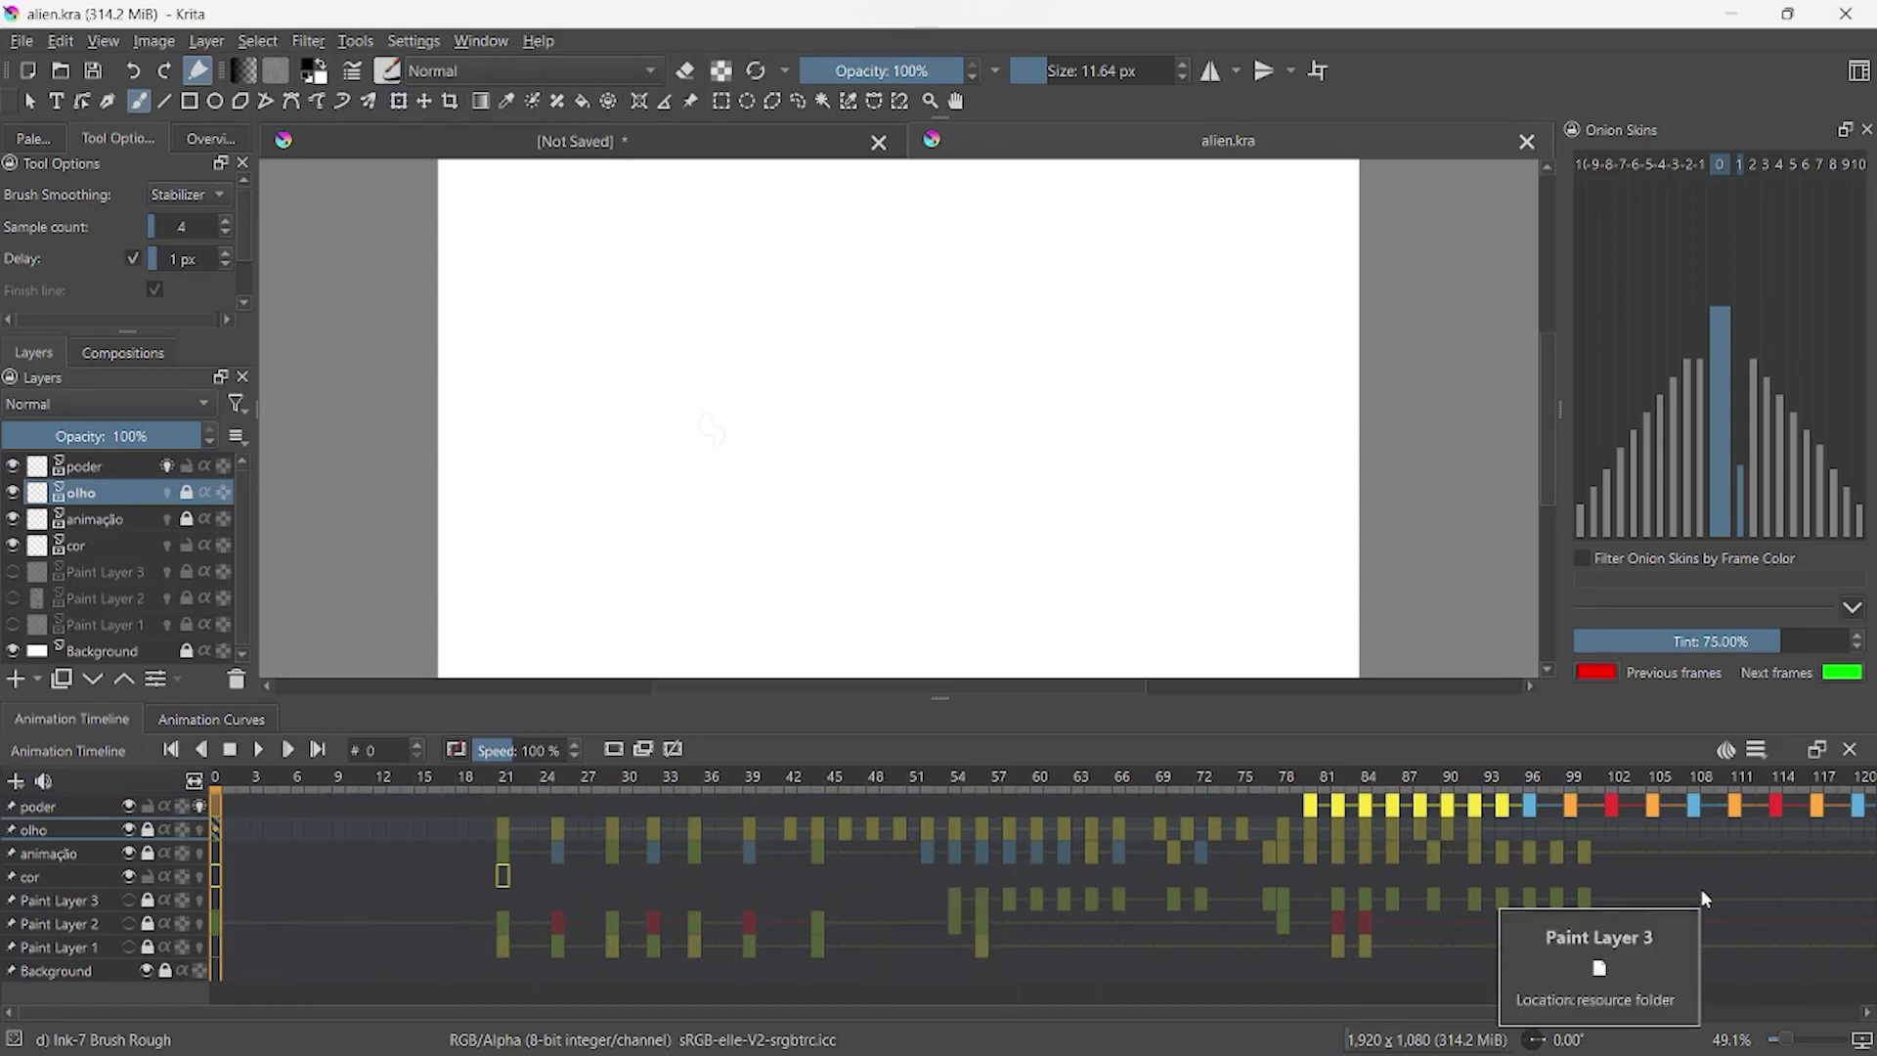
scroll(1147, 1017, right, 5)
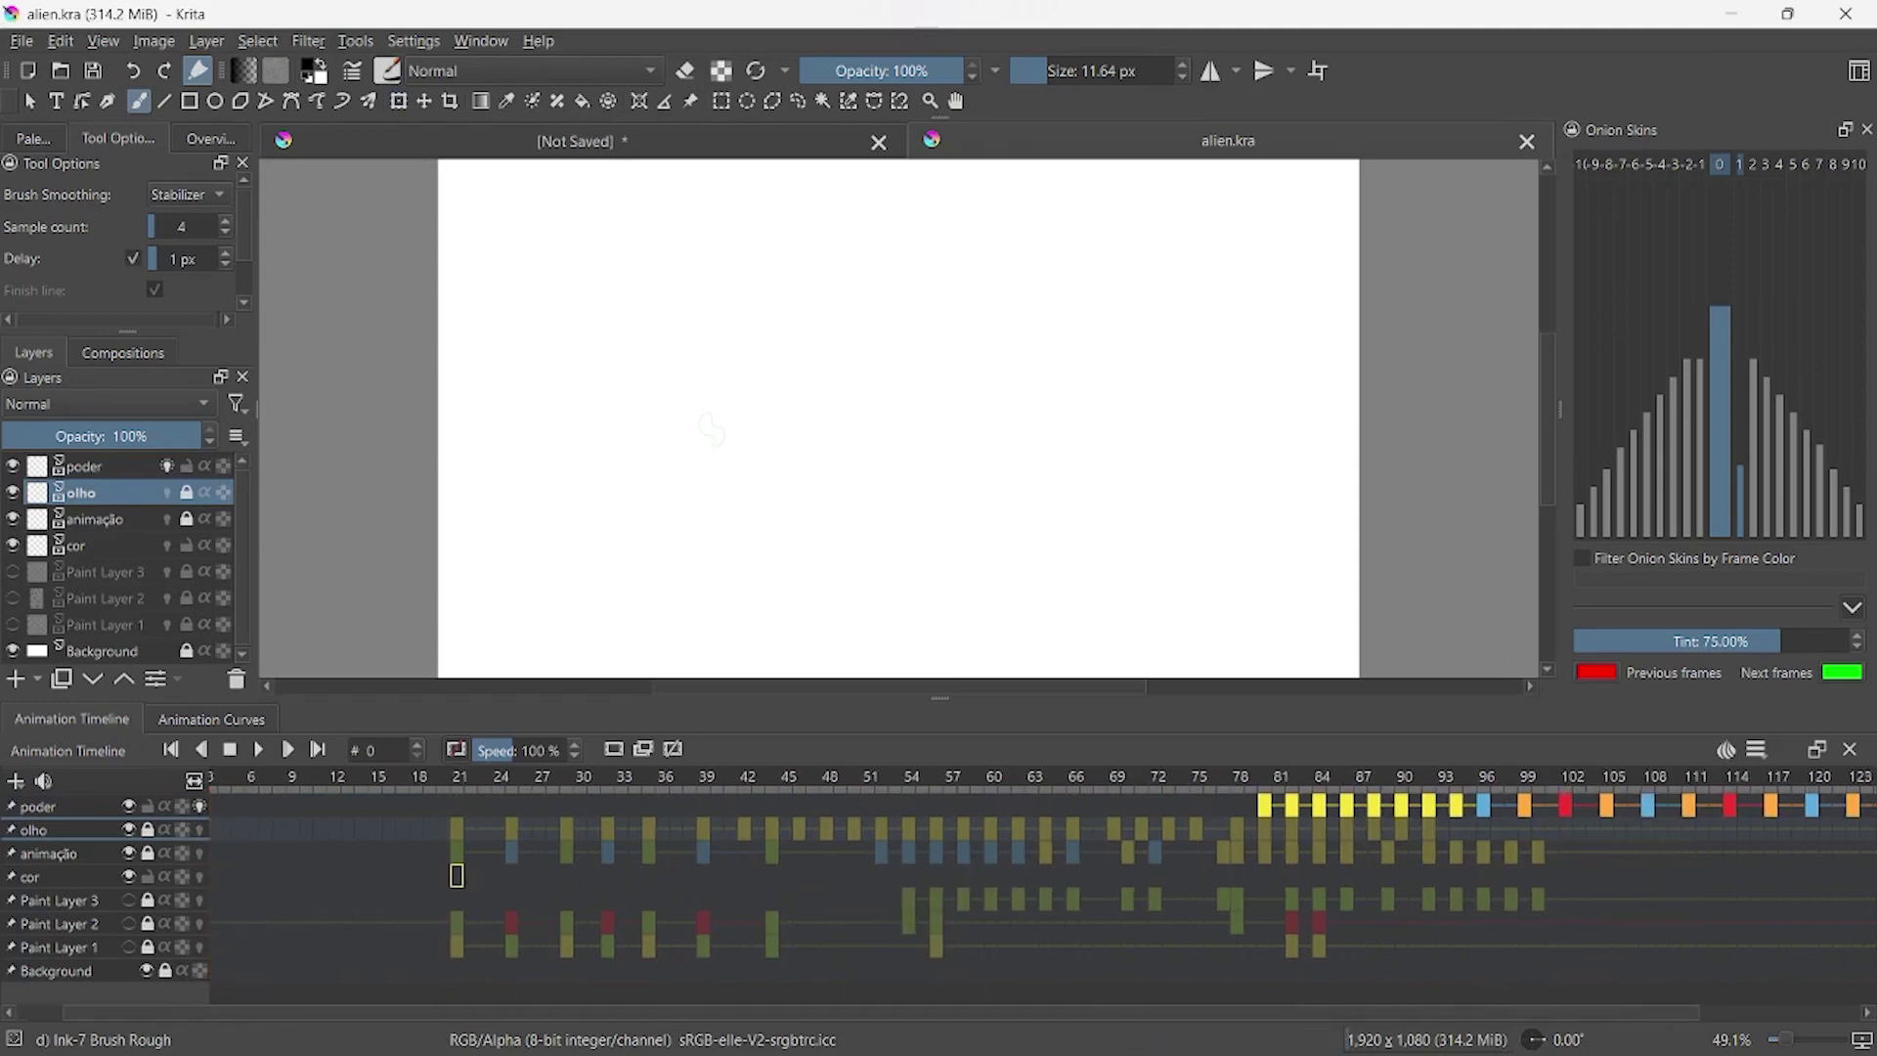
scroll(1150, 1023, right, 1)
scroll(1150, 1024, right, 1)
scroll(1149, 1023, right, 2)
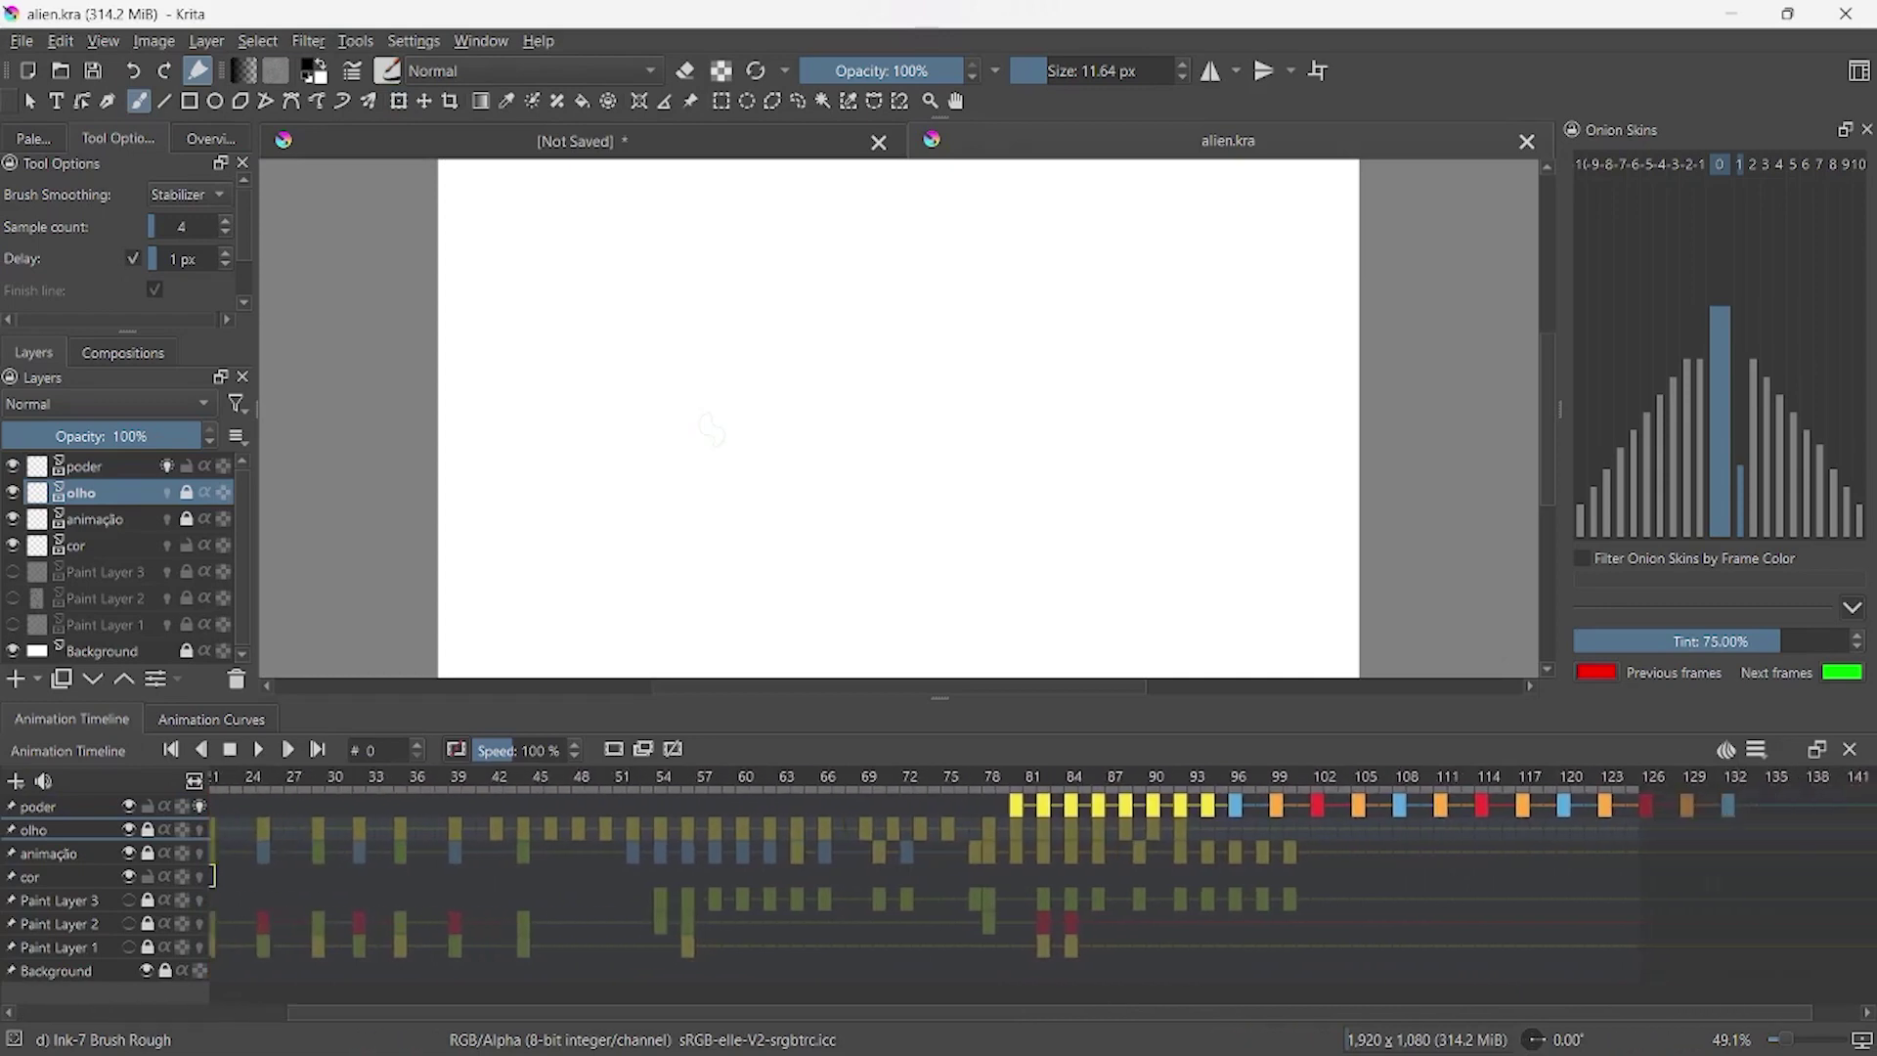
scroll(1150, 1023, right, 1)
scroll(1149, 1024, left, 5)
scroll(1150, 1024, left, 5)
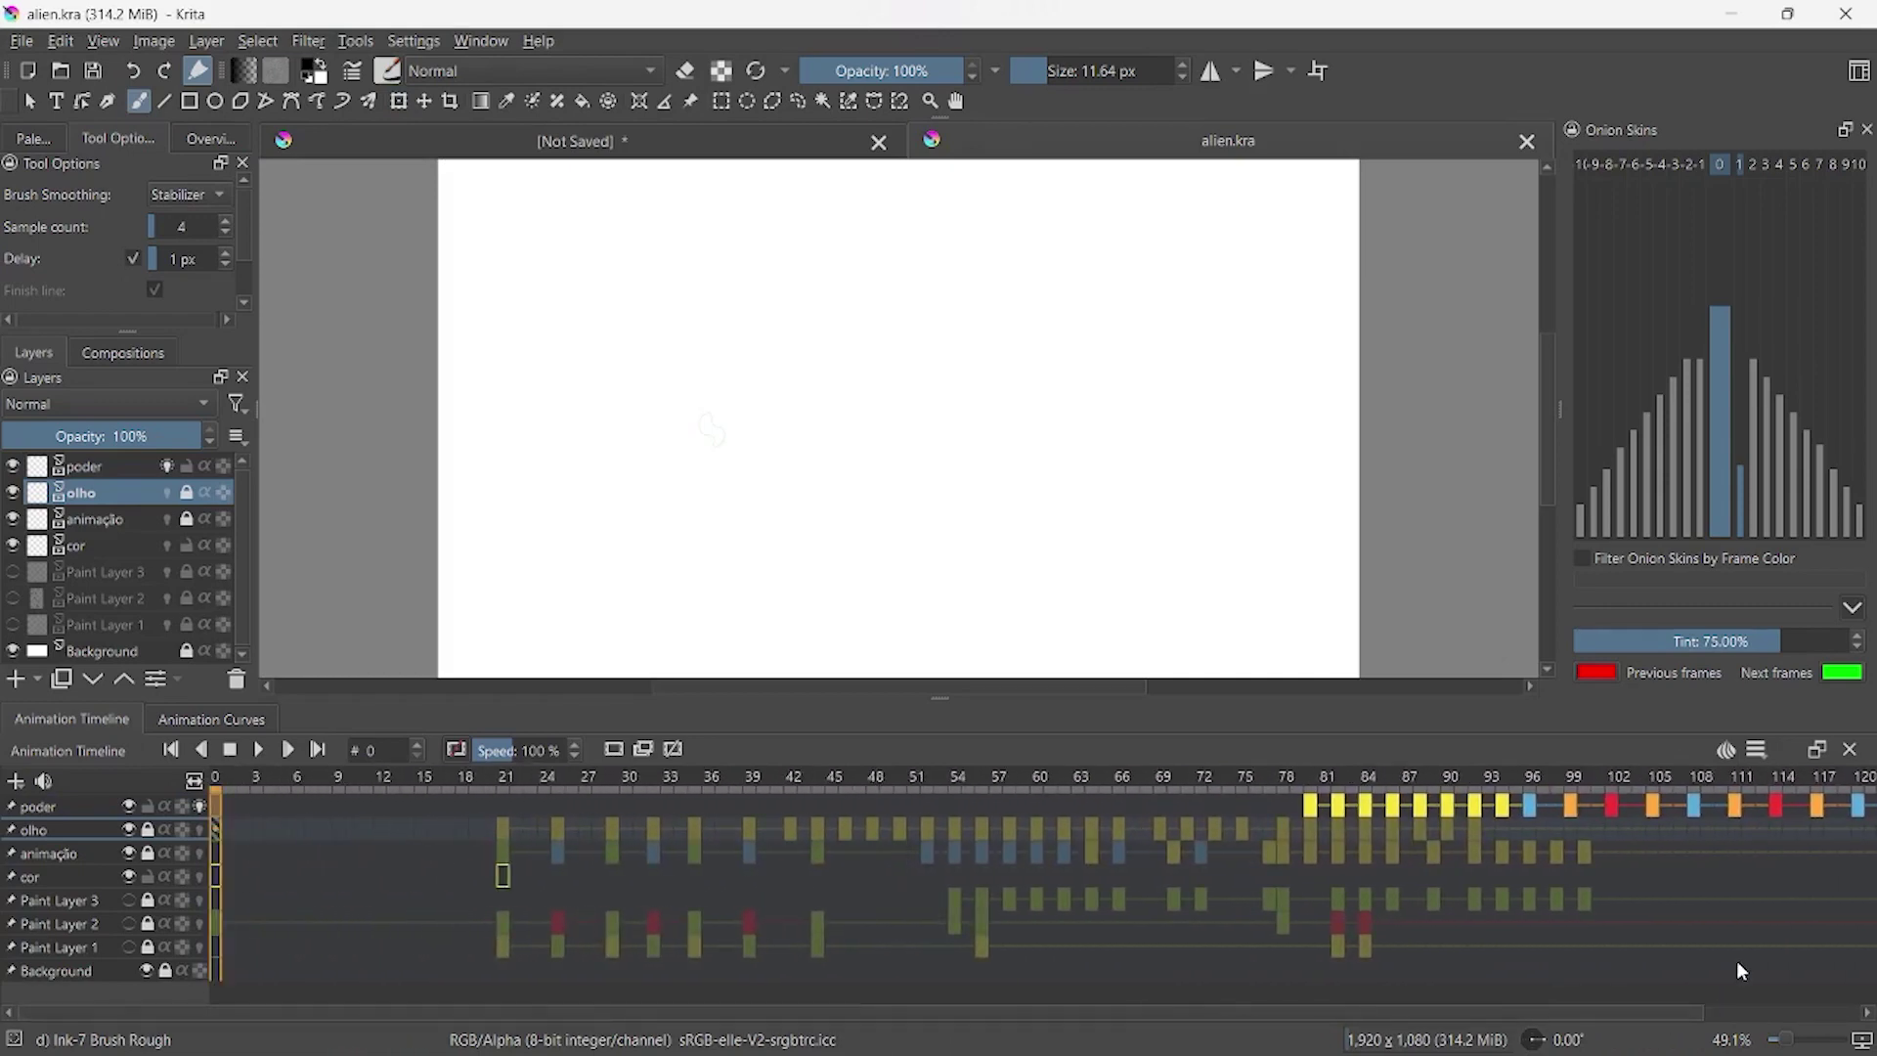
drag(1787, 1046, 1788, 1047)
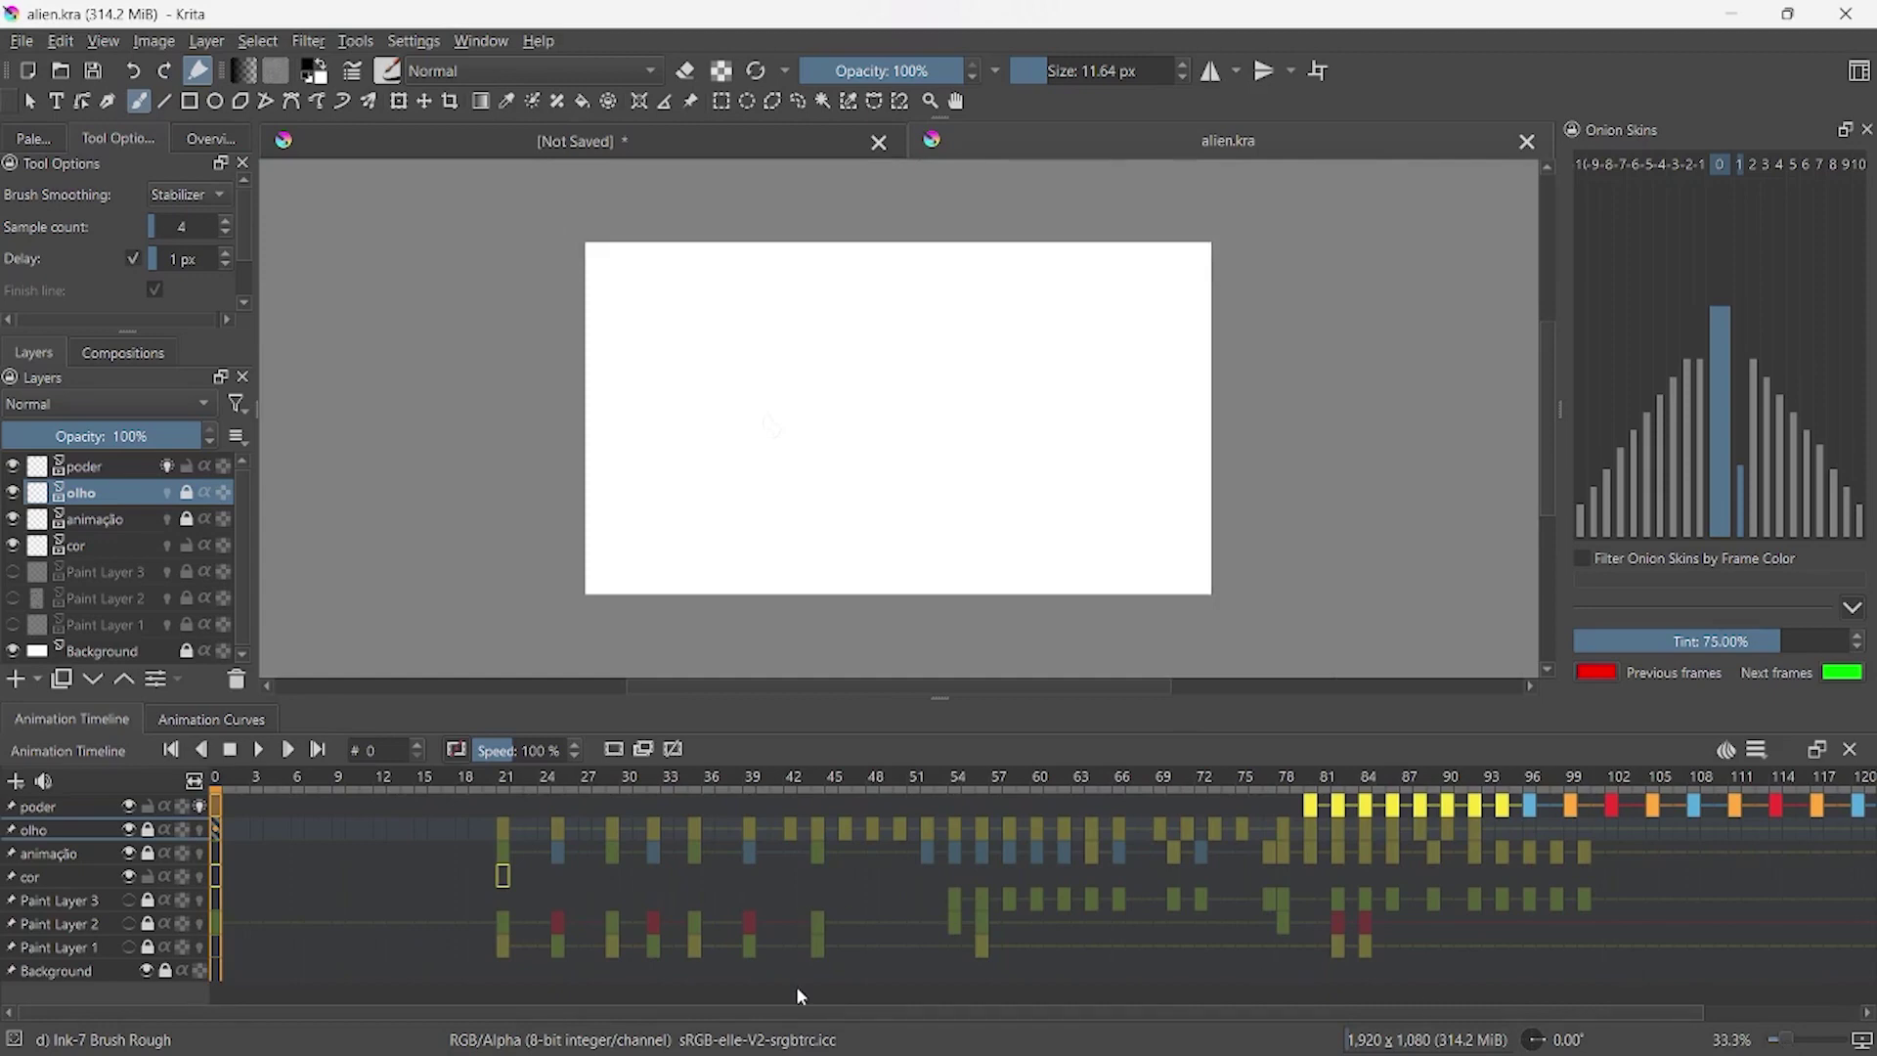
key(space)
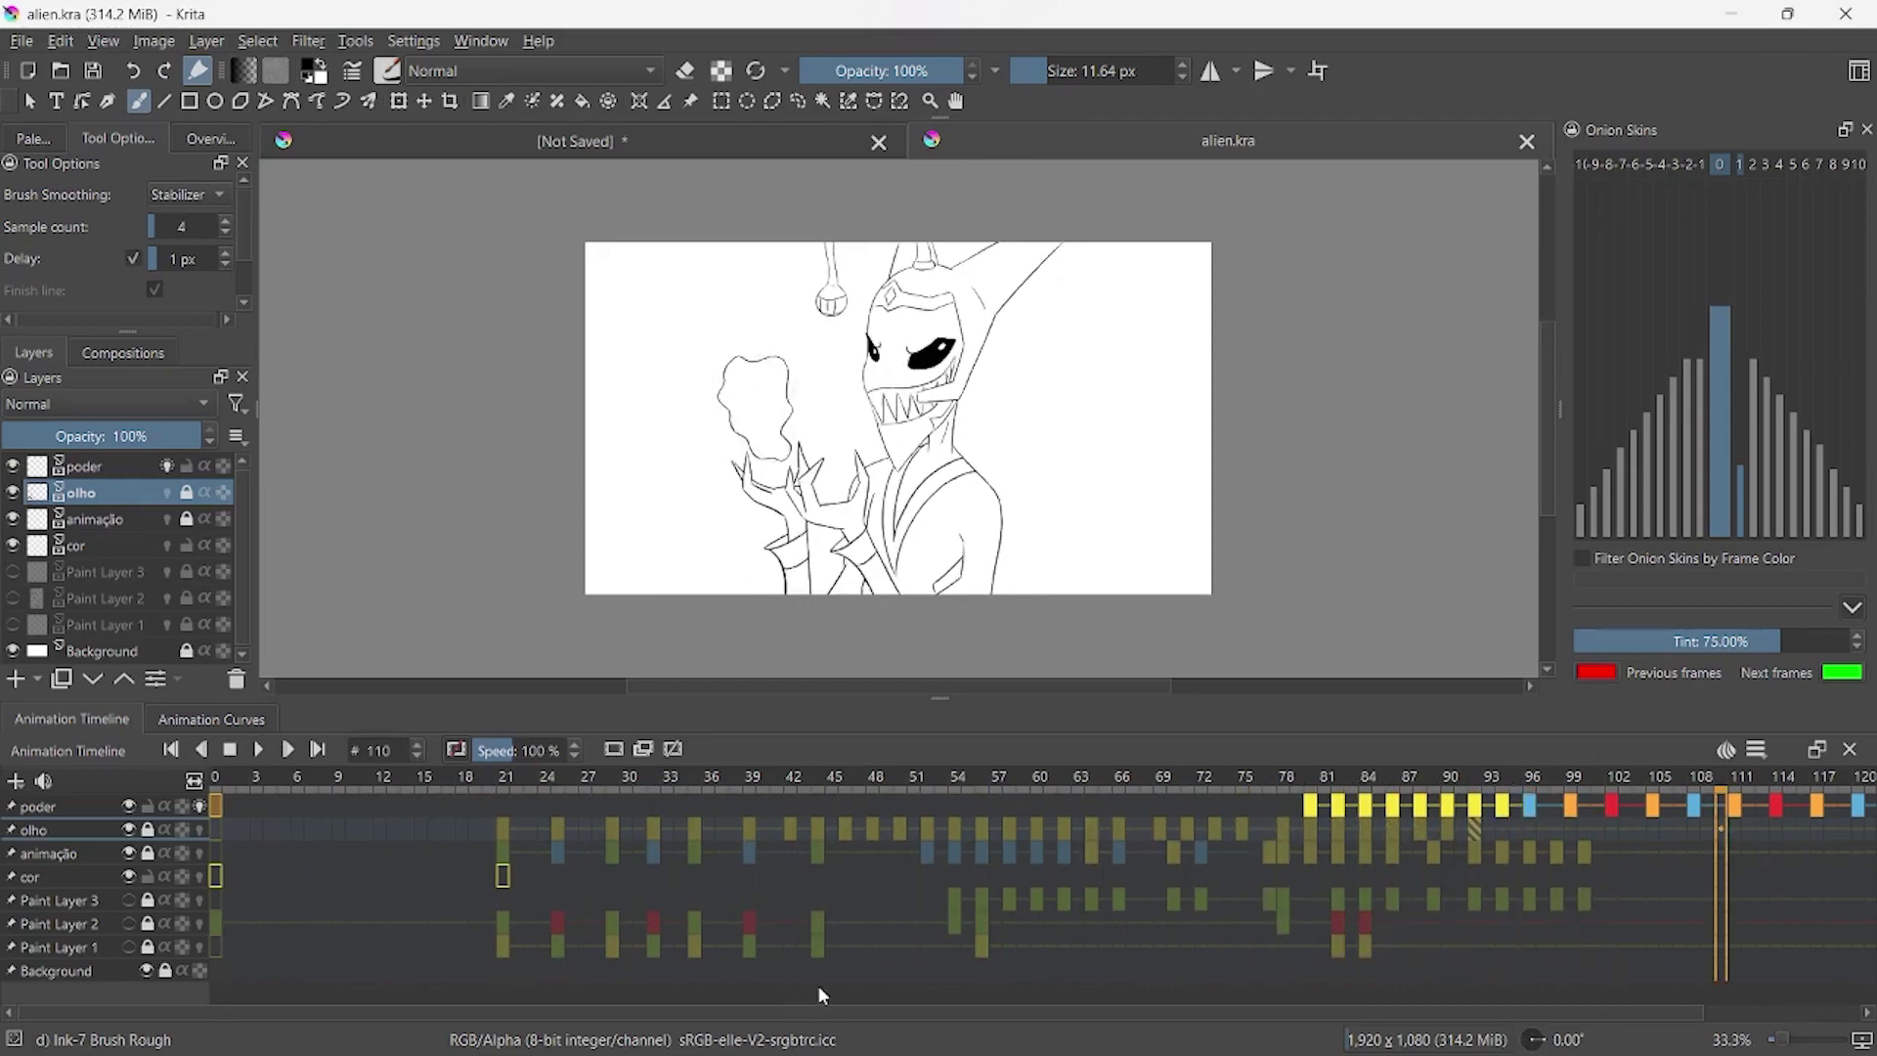
- Scrub through alien.kra frames from 85, then play the animation from the start
click(1373, 829)
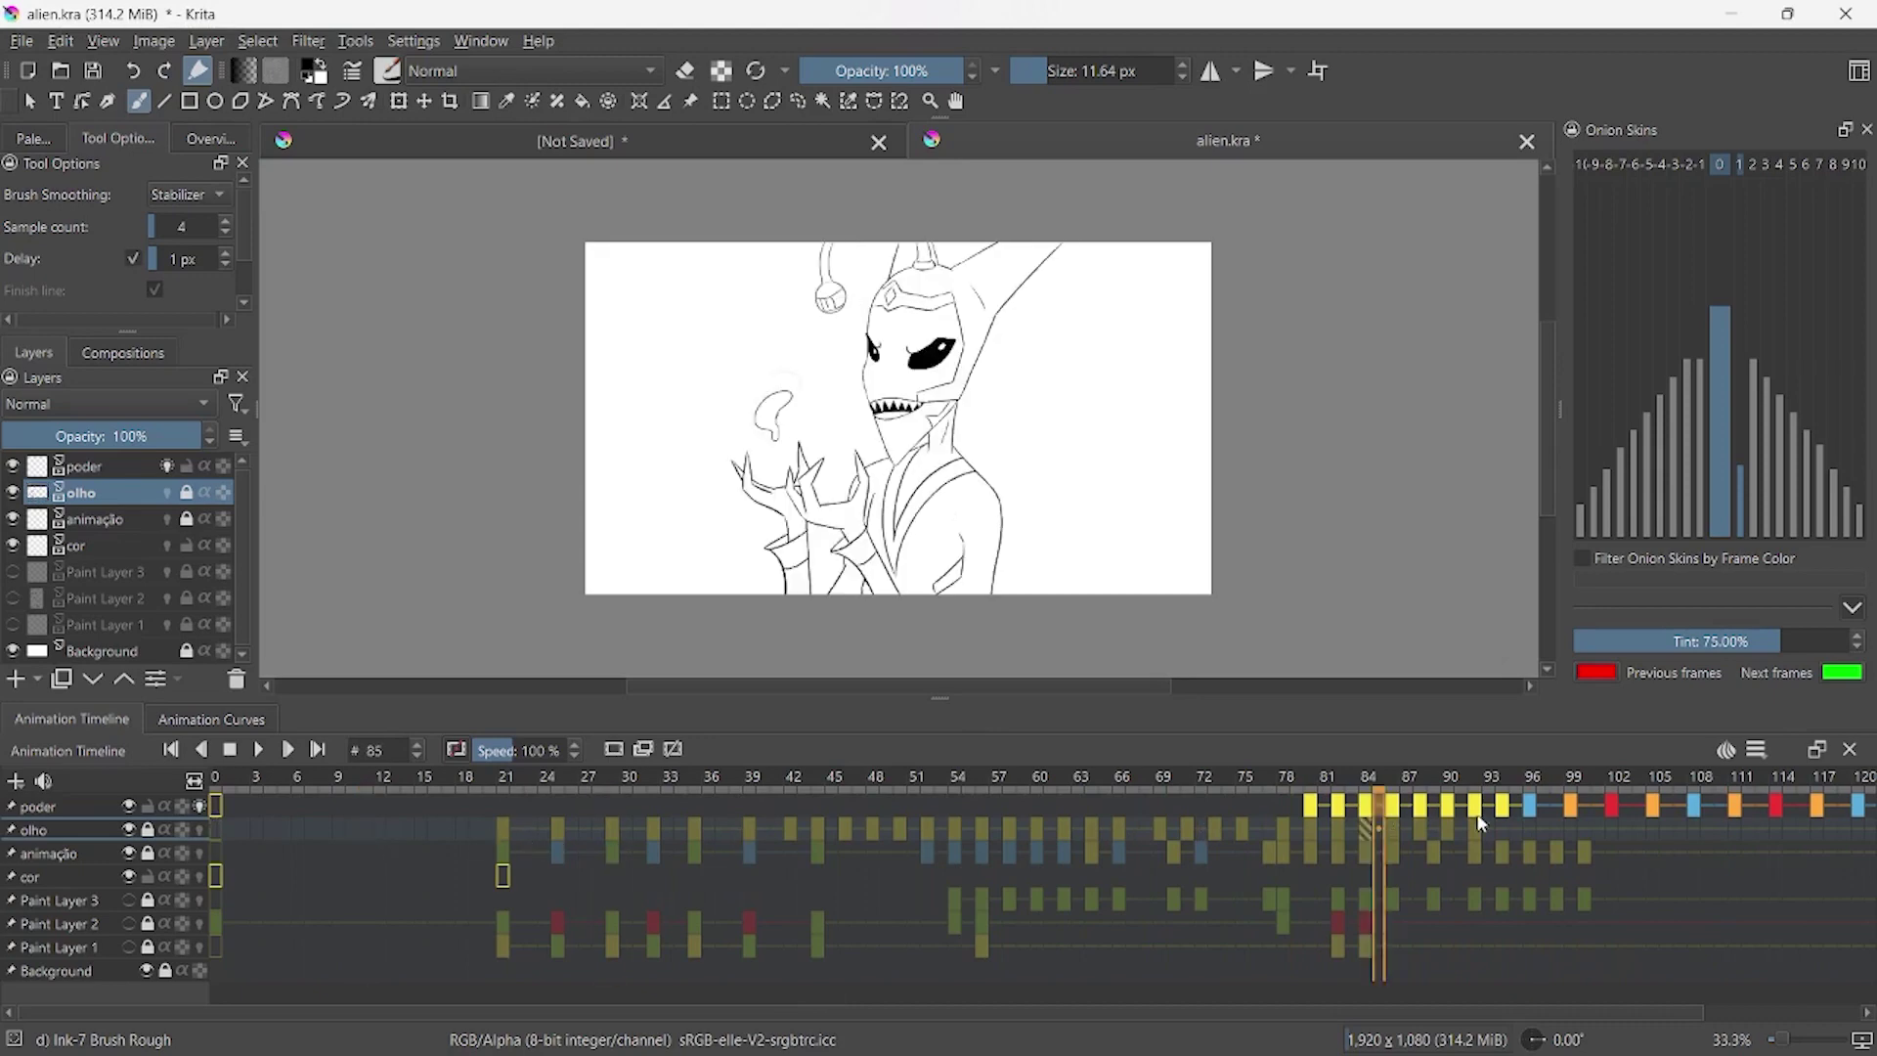
click(906, 866)
click(1456, 817)
click(1697, 841)
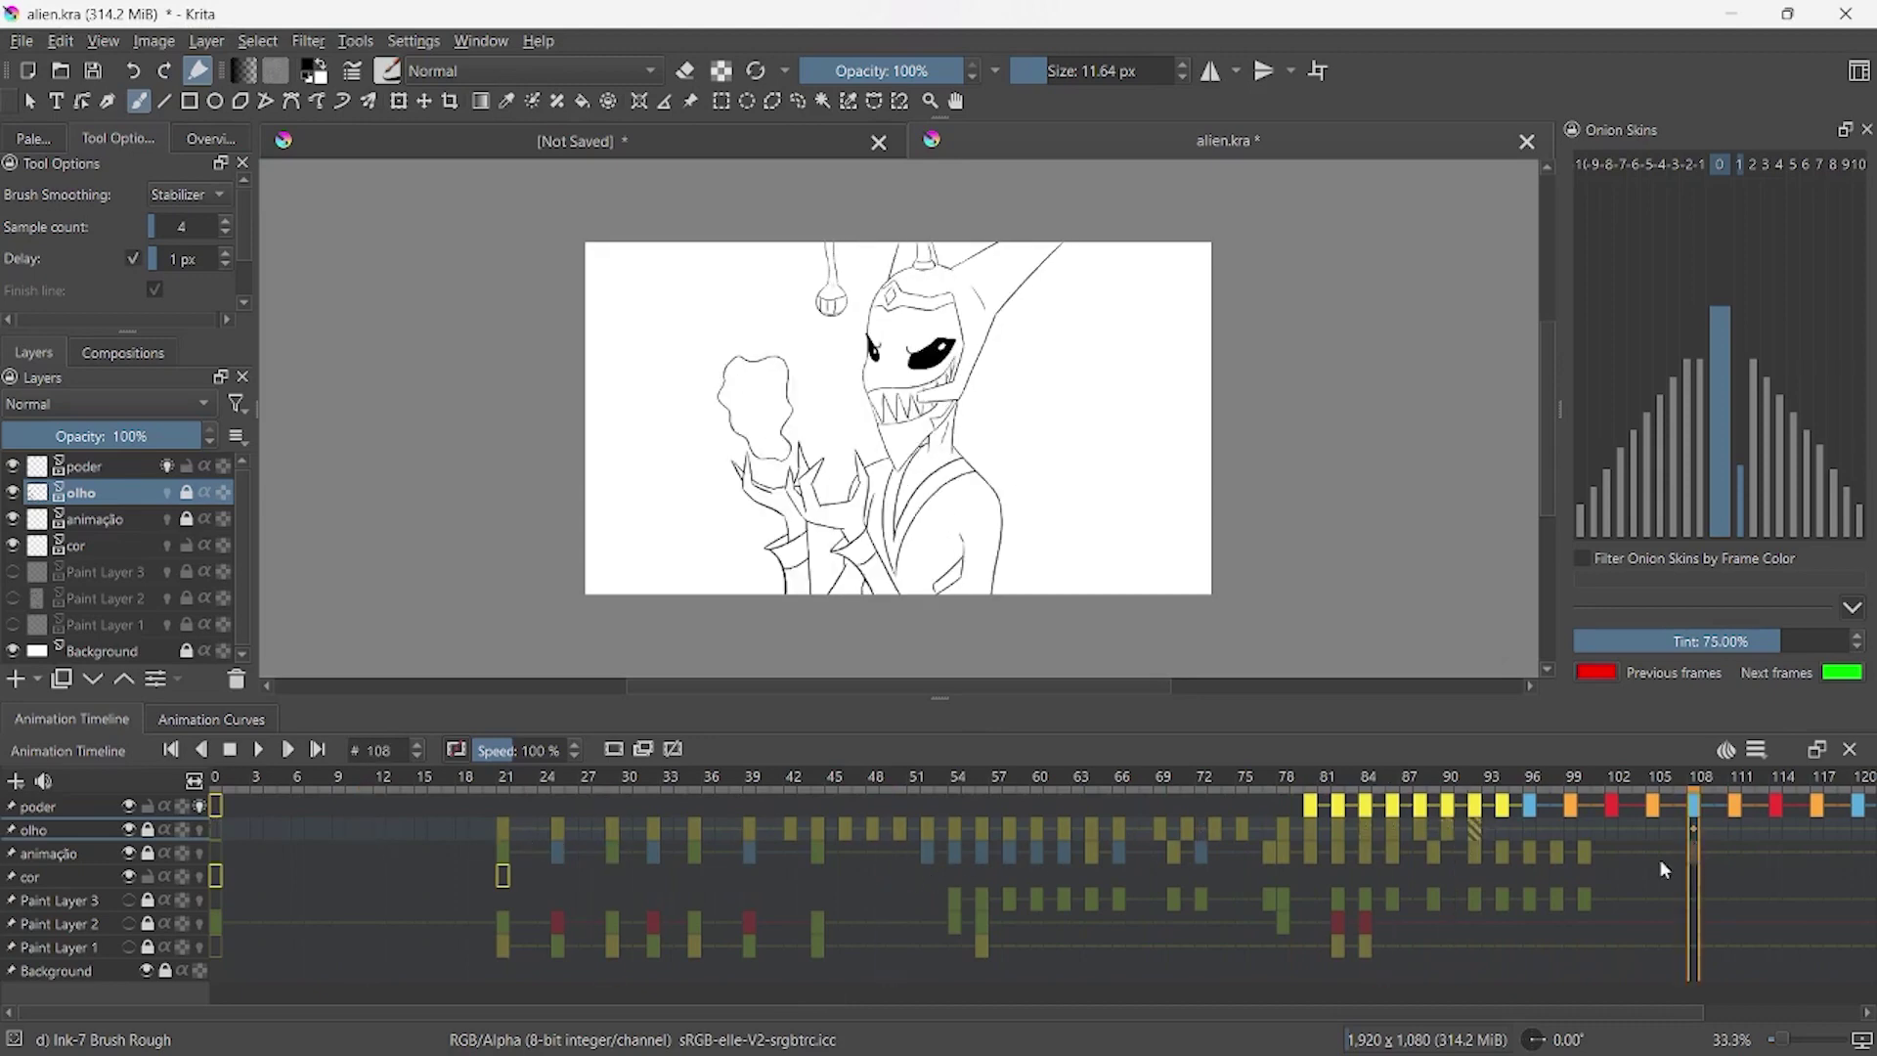
click(1011, 847)
click(226, 827)
key(space)
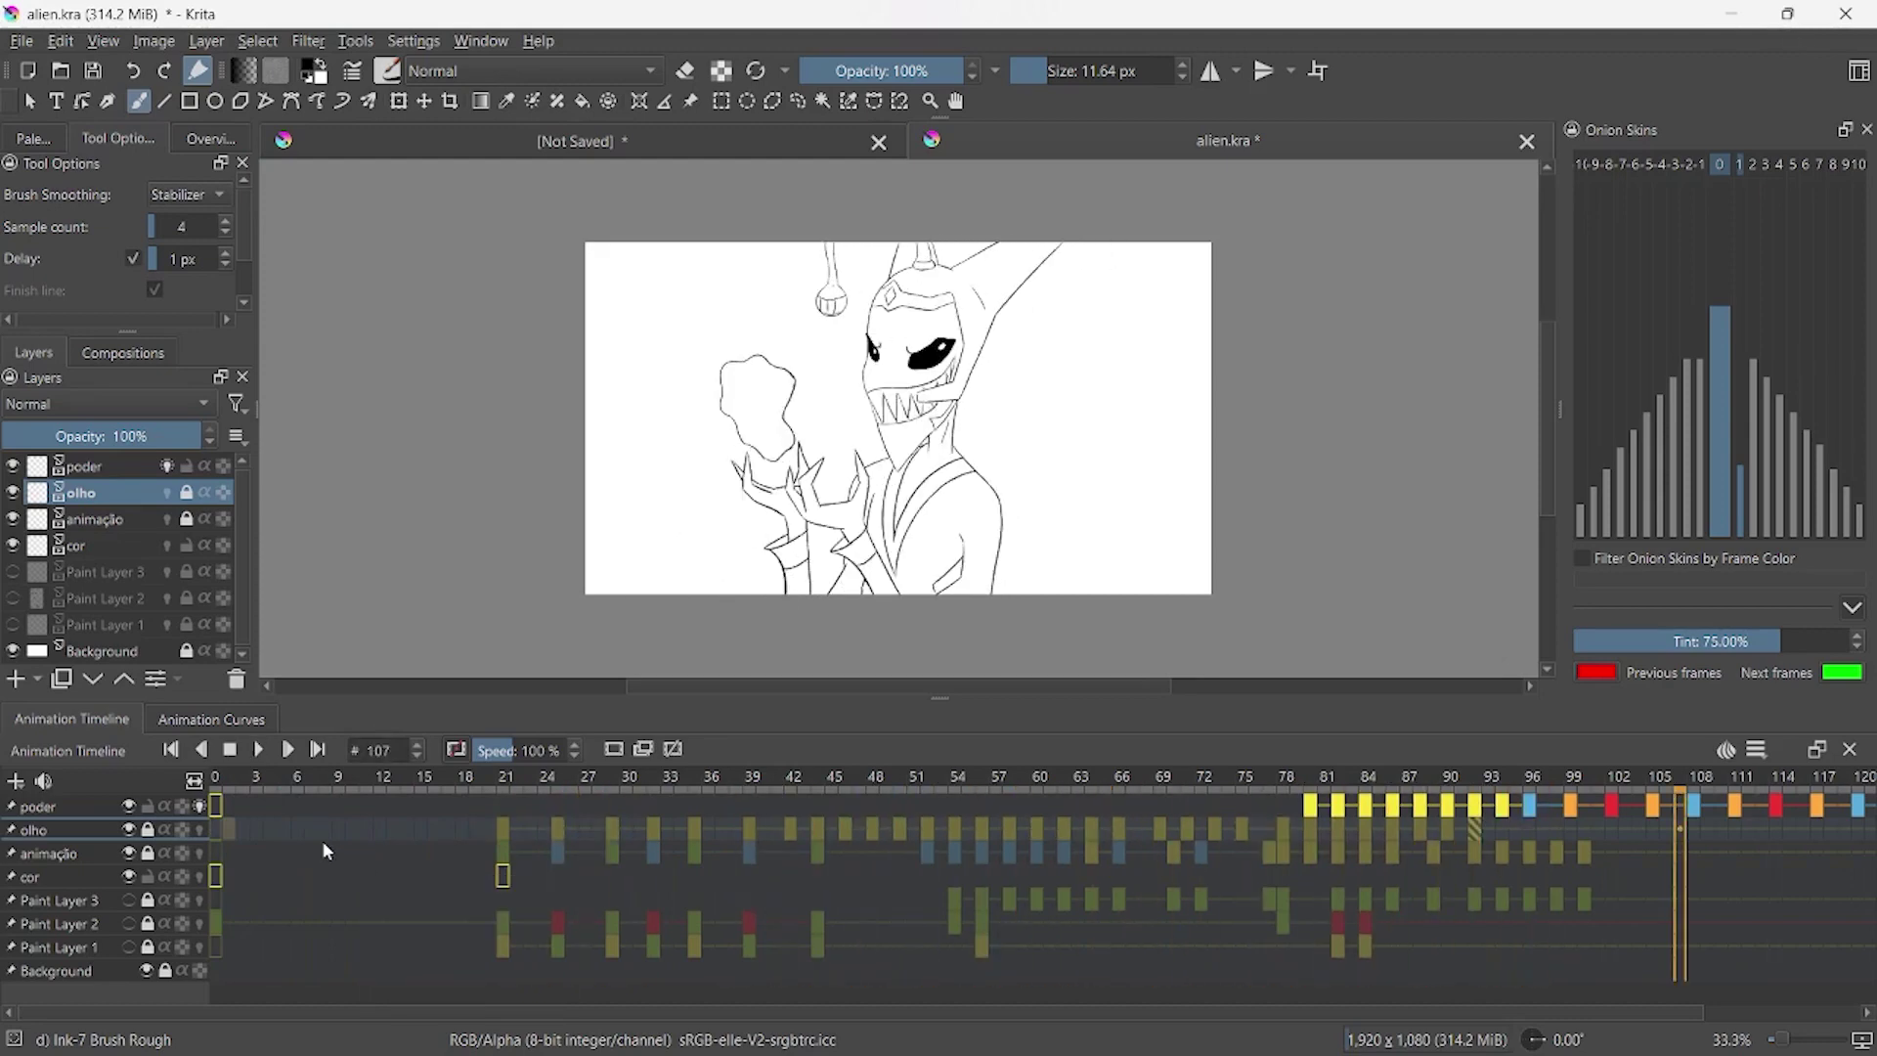
click(325, 848)
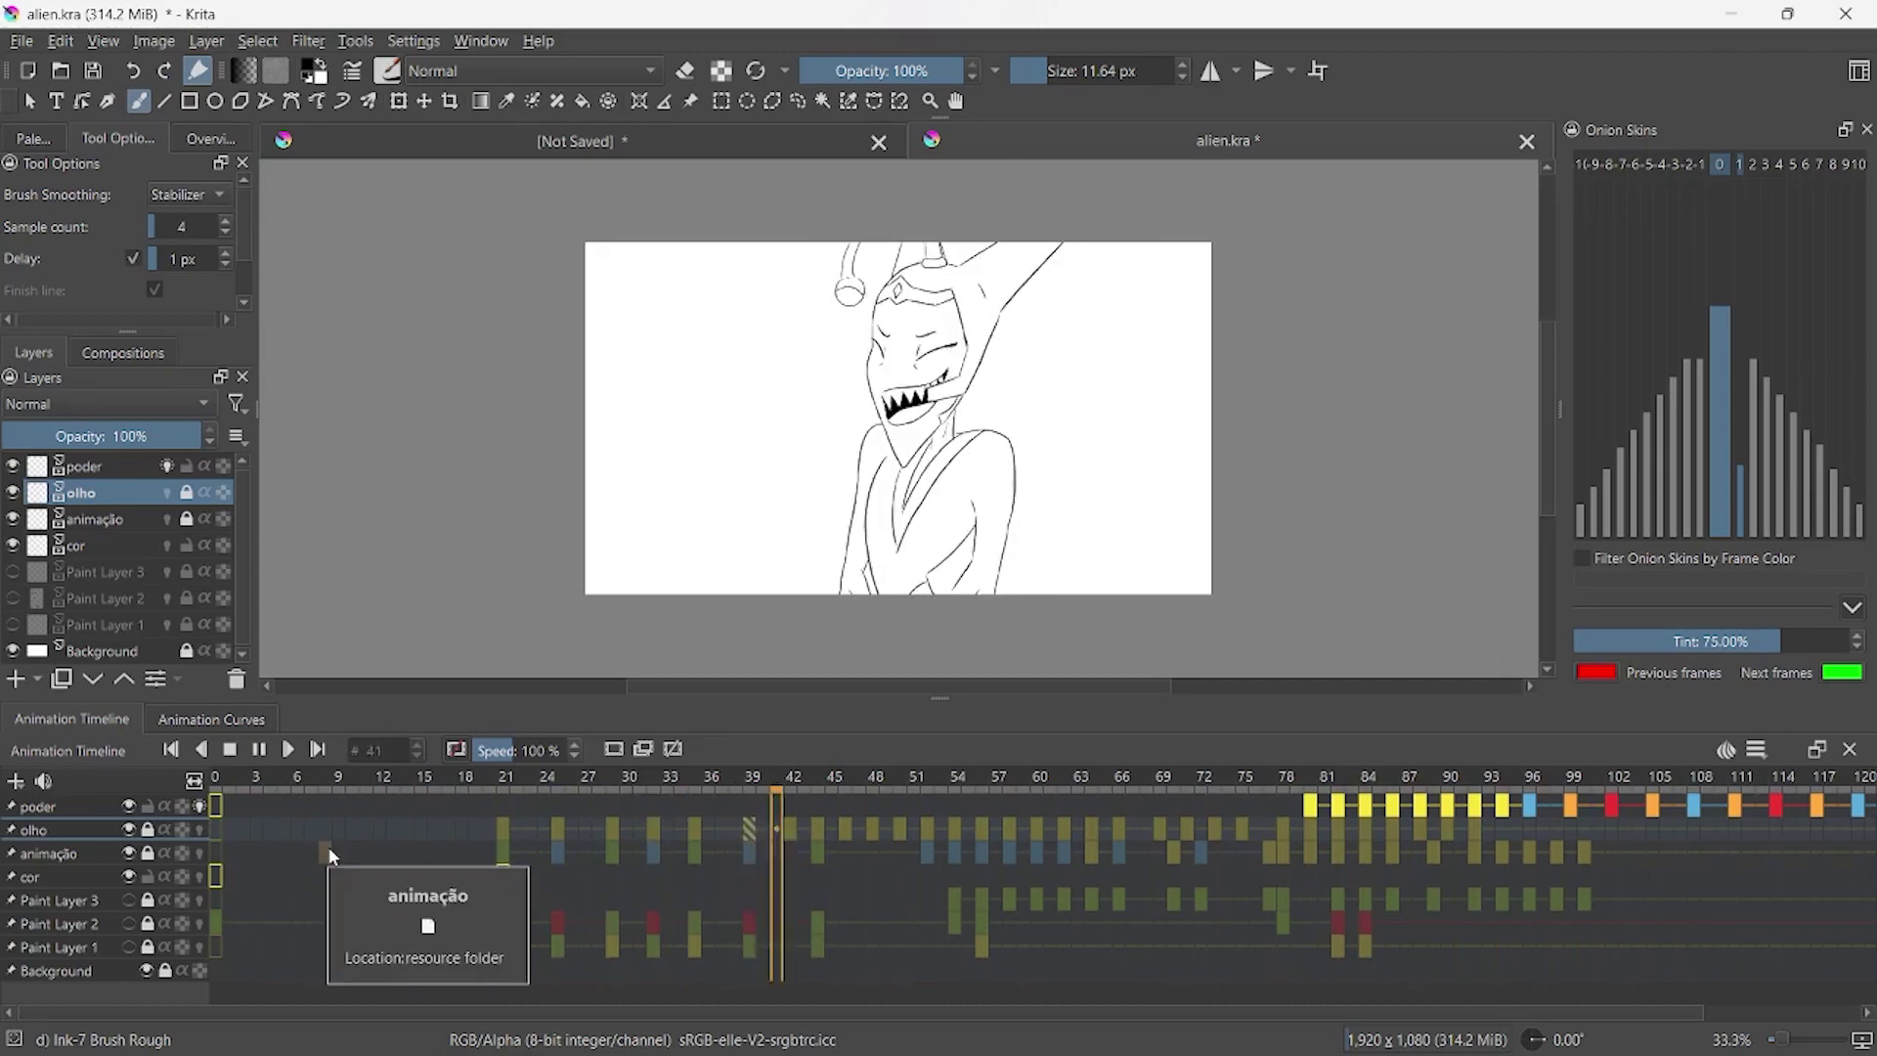
key(space)
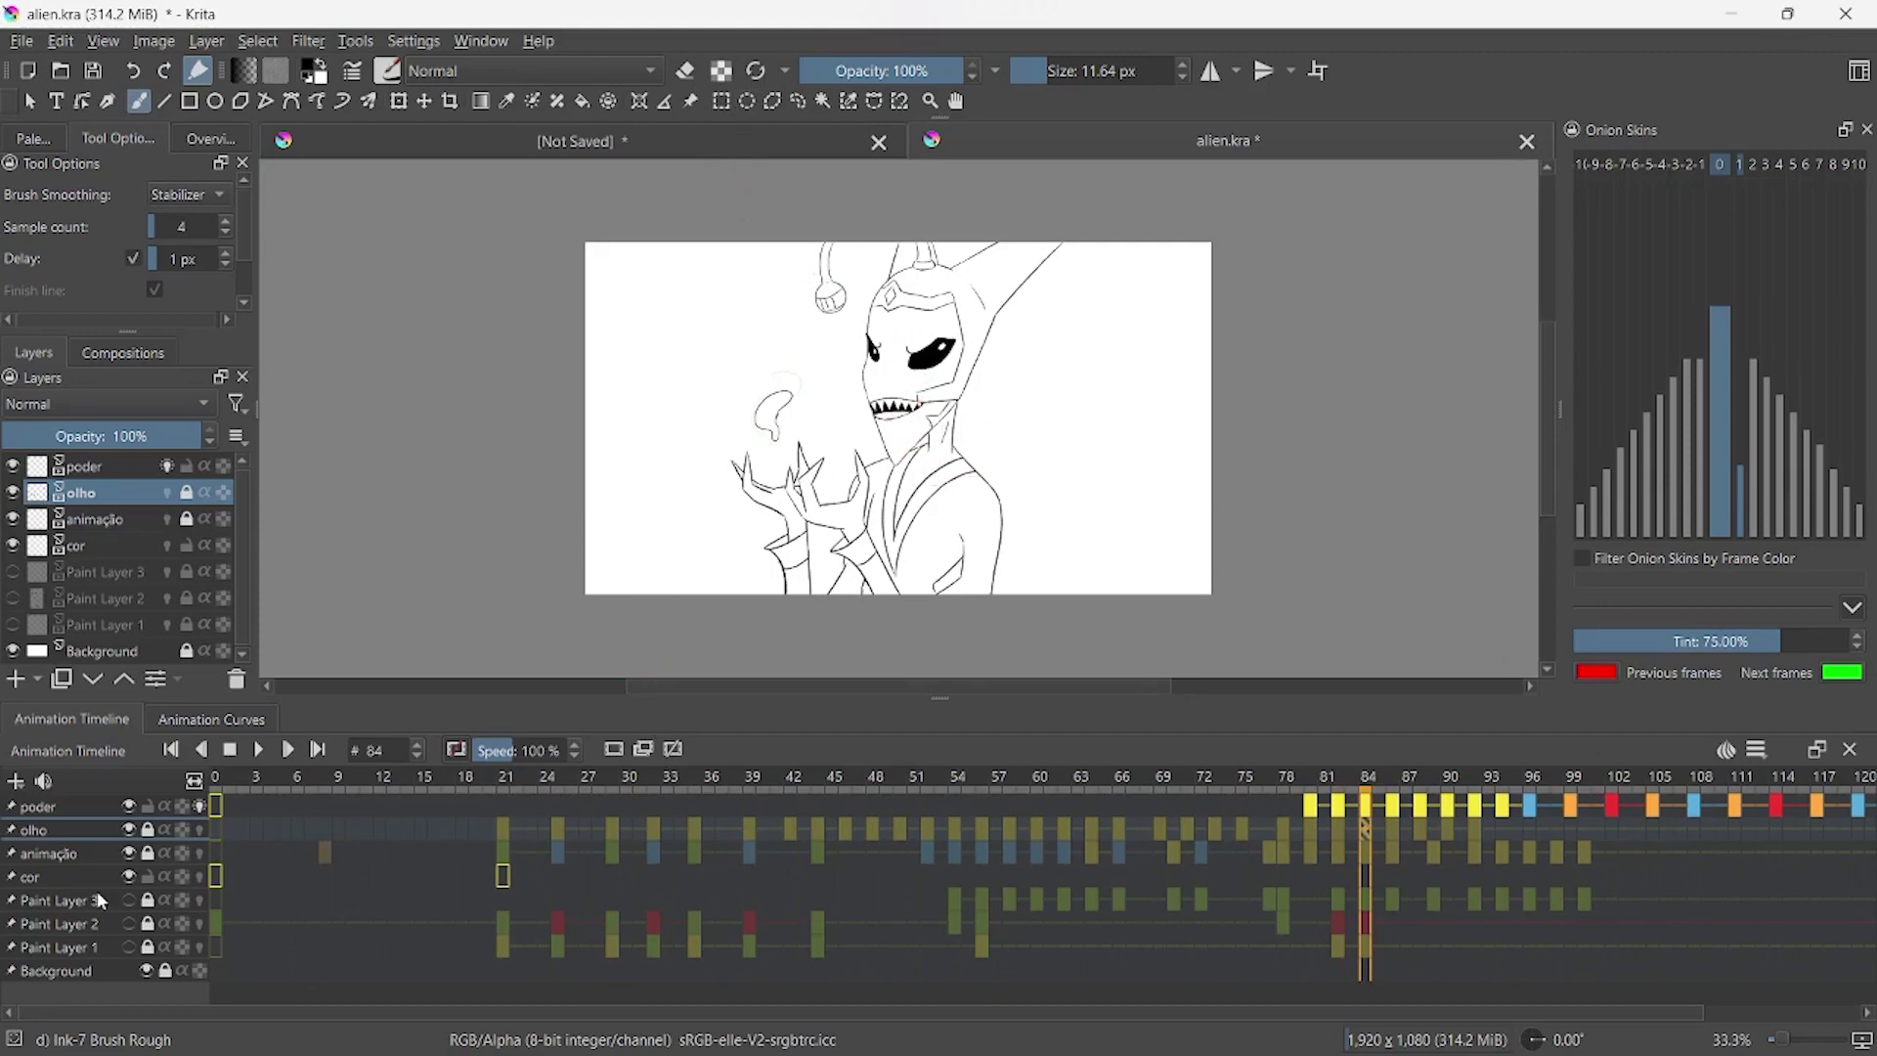
- Inspect the Paint Layer 3, animação and poder layers, then return to the unsaved lip-sync document
click(68, 900)
click(61, 852)
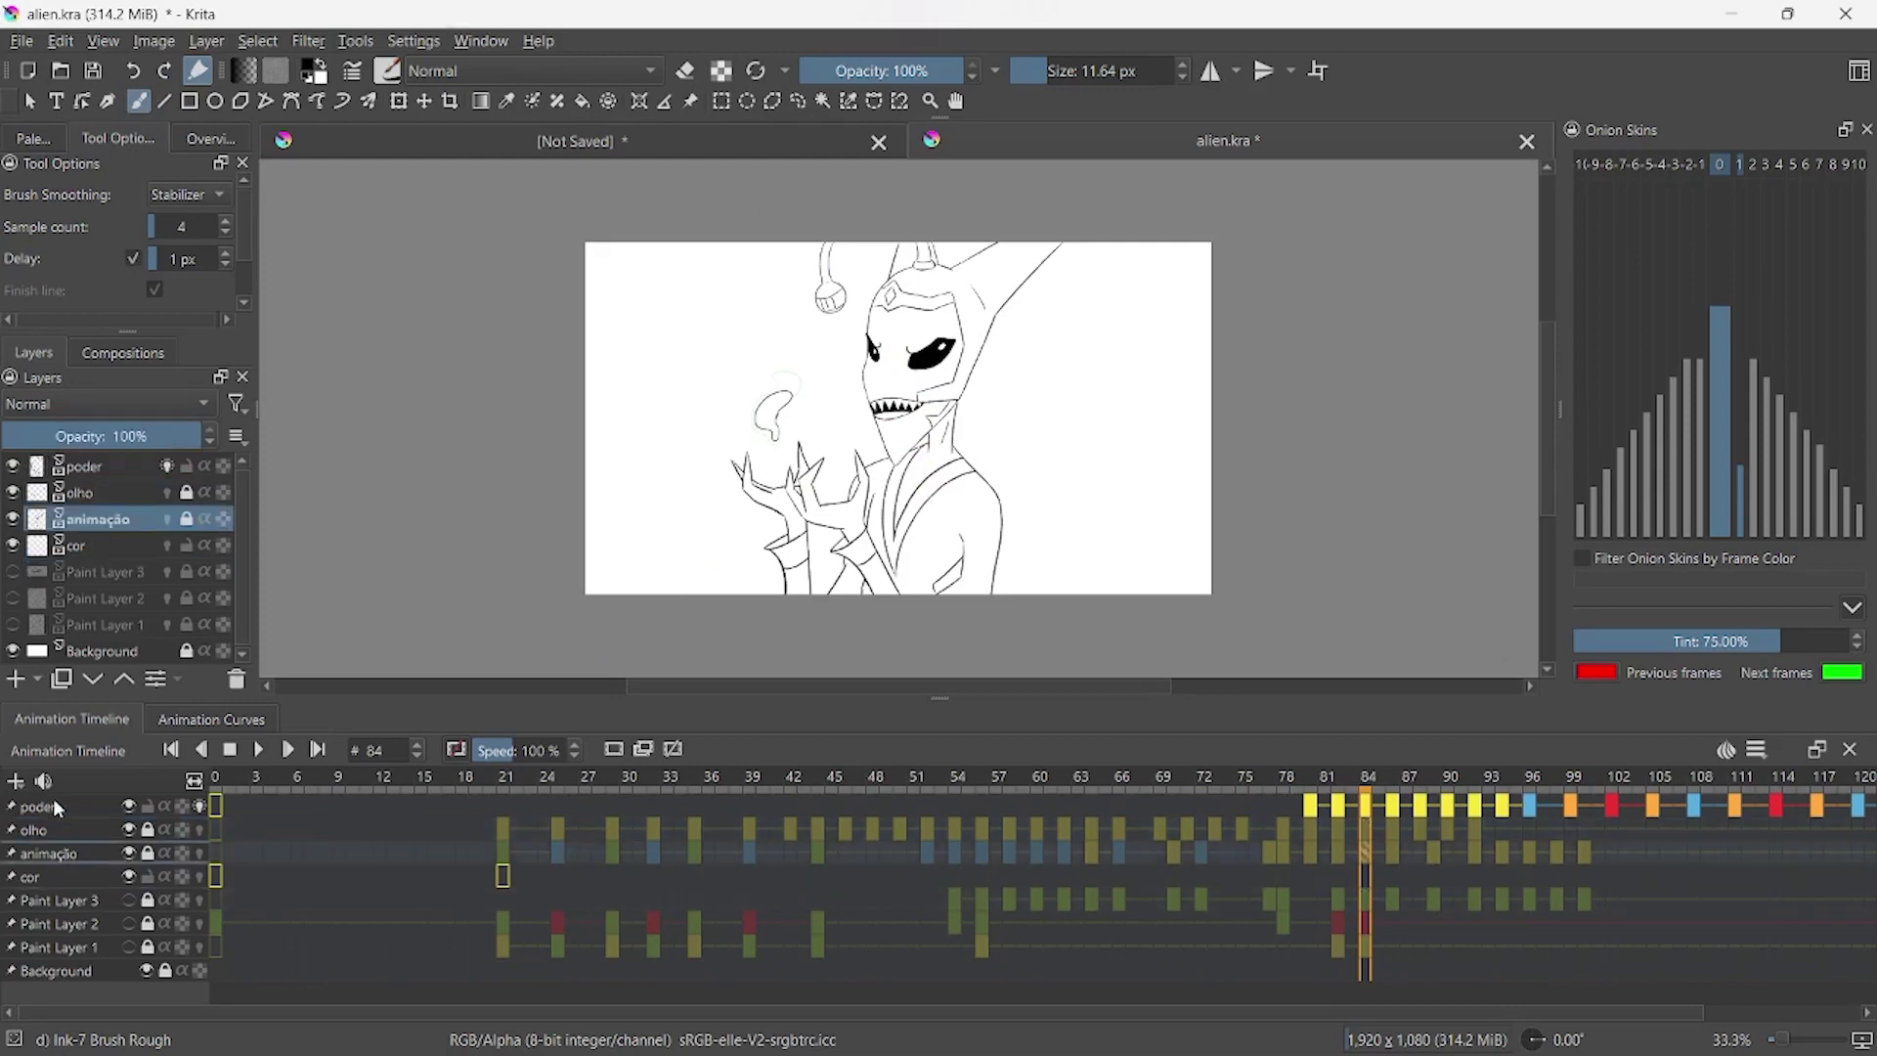
click(56, 807)
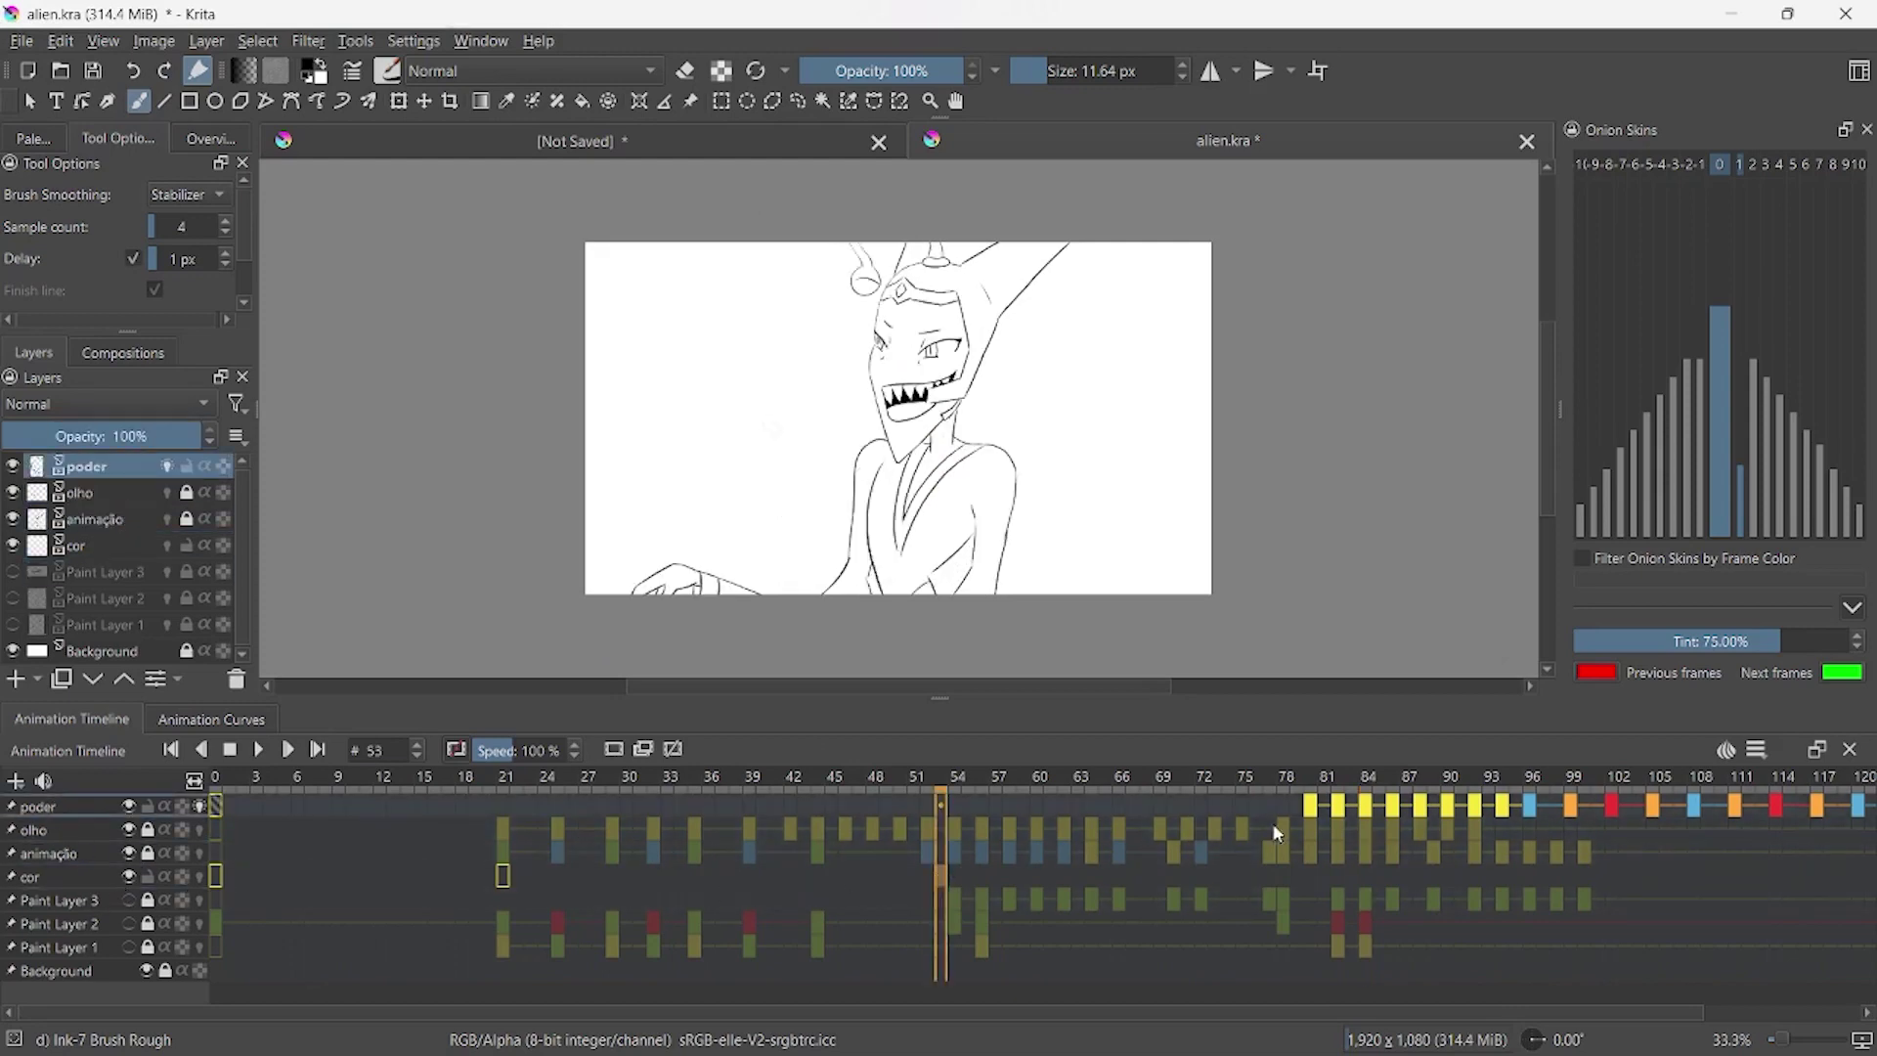
click(1541, 805)
click(615, 147)
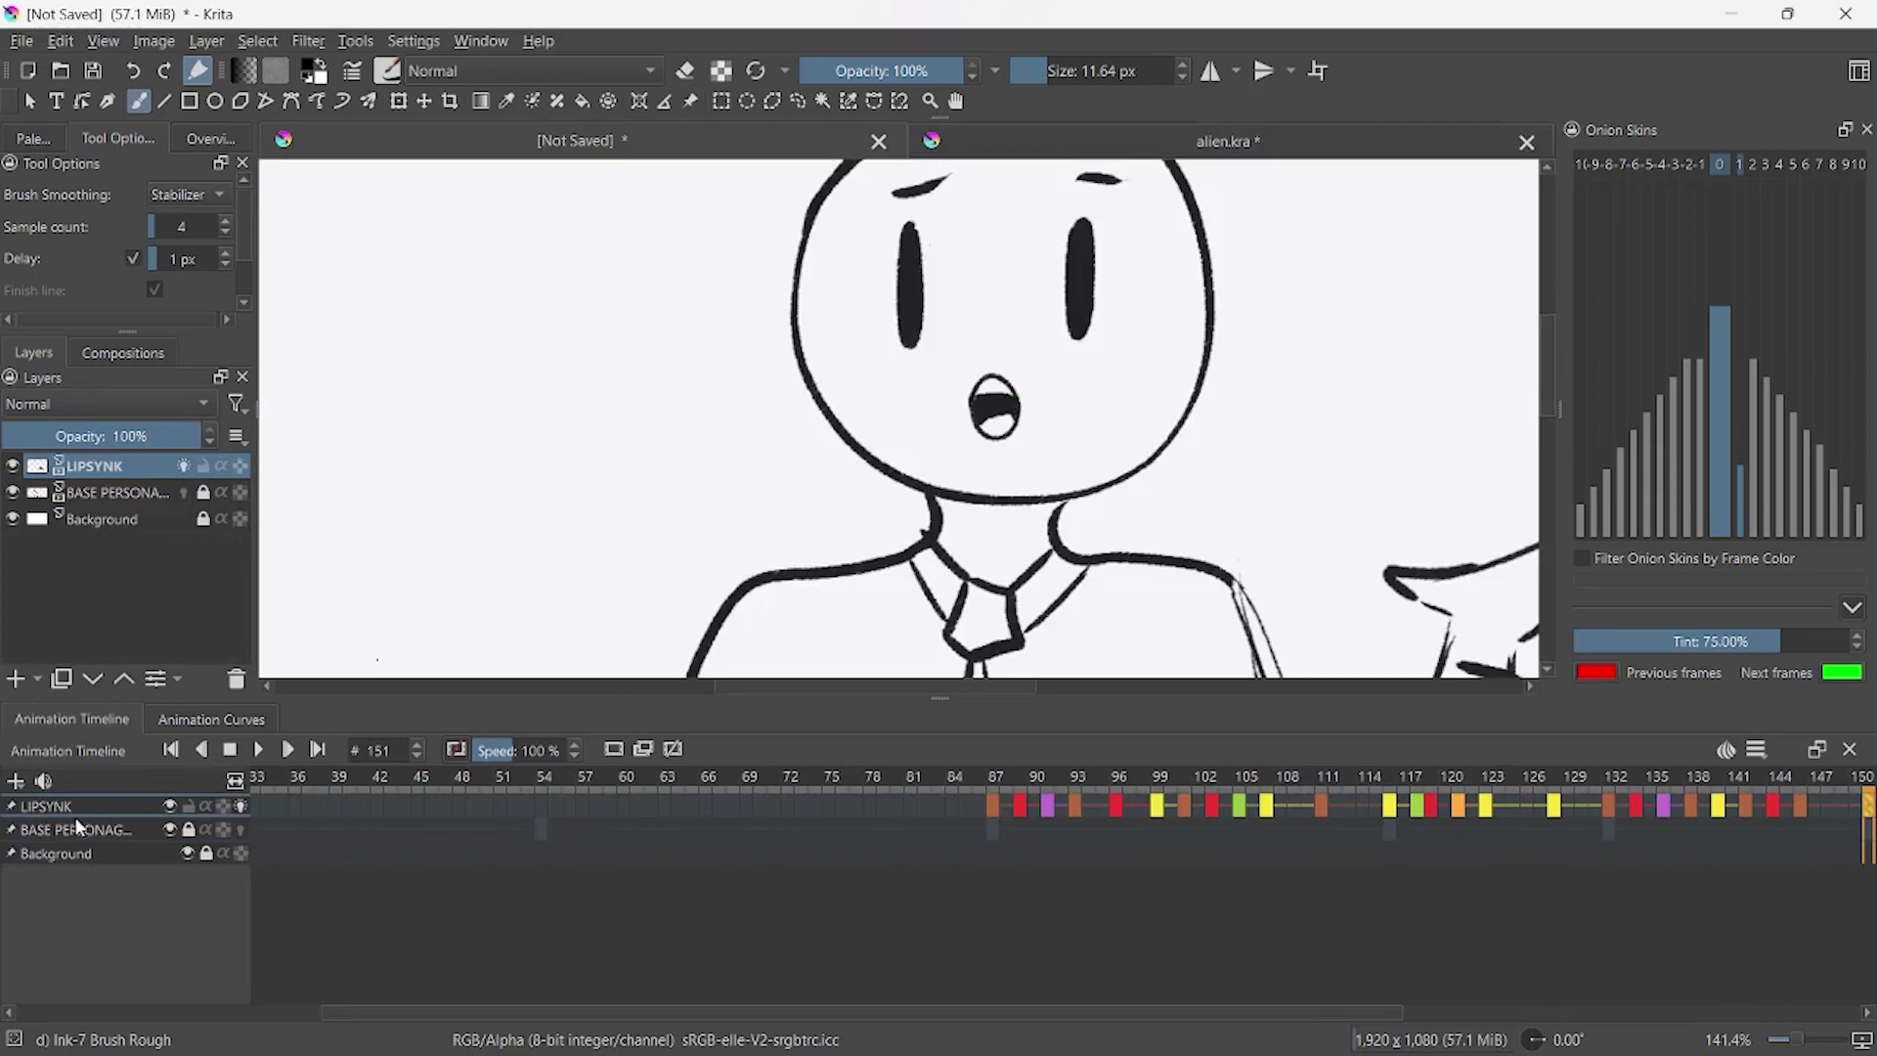
- Replay the lip-sync from frame 86, then shift the frame-153 grin mouth slightly left
drag(1044, 815, 983, 806)
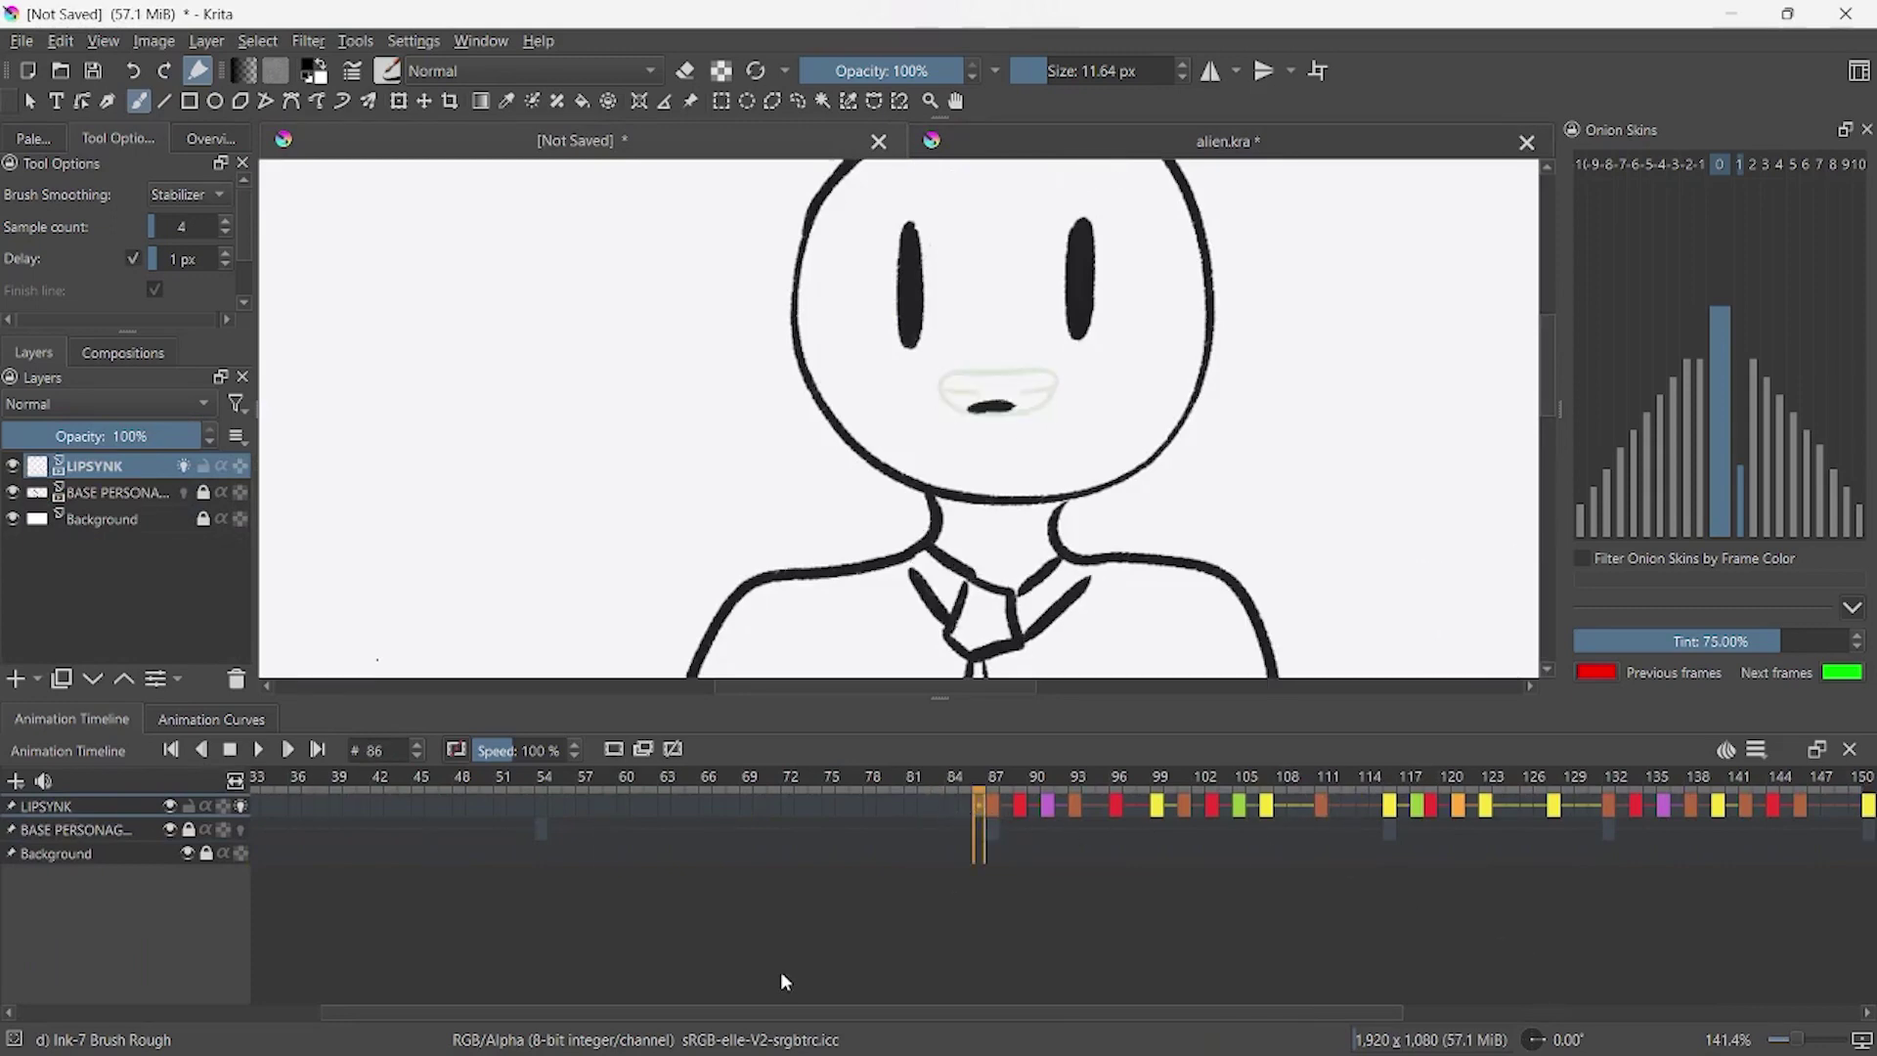
key(space)
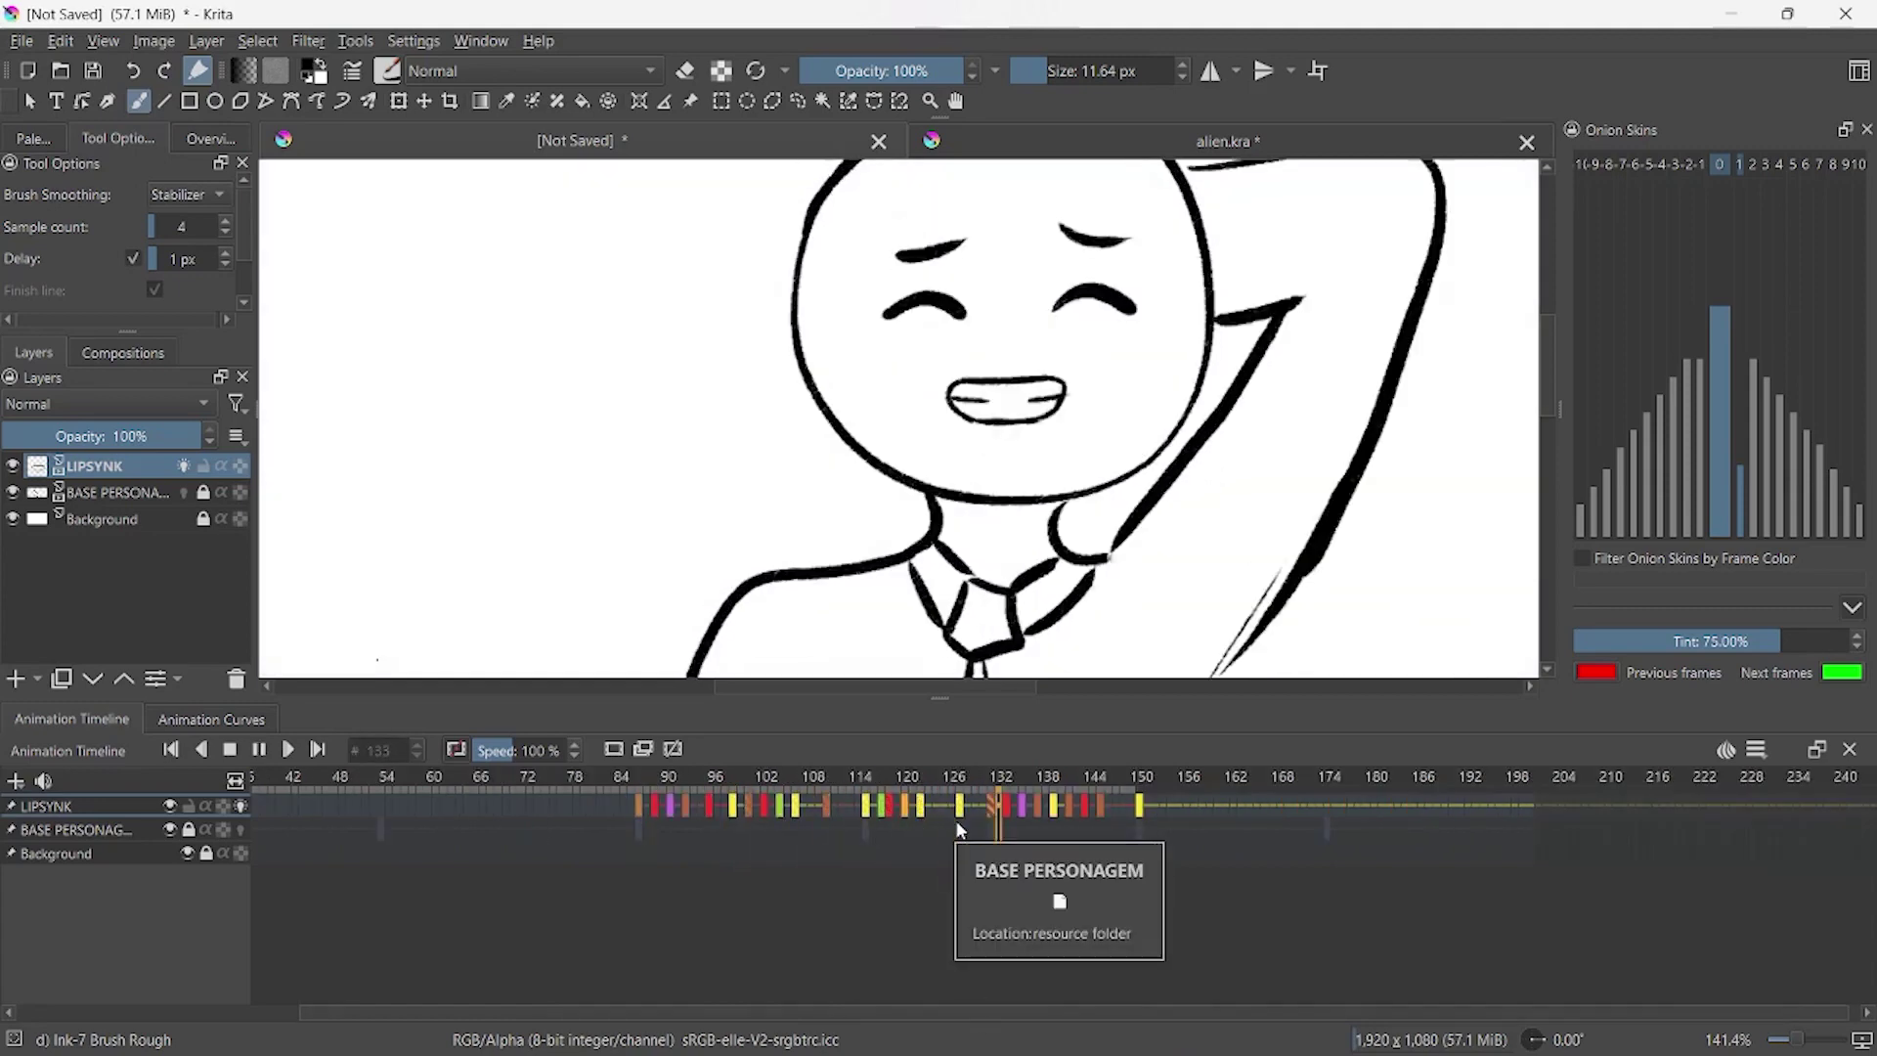
key(space)
click(1157, 820)
key(Right)
key(Right)
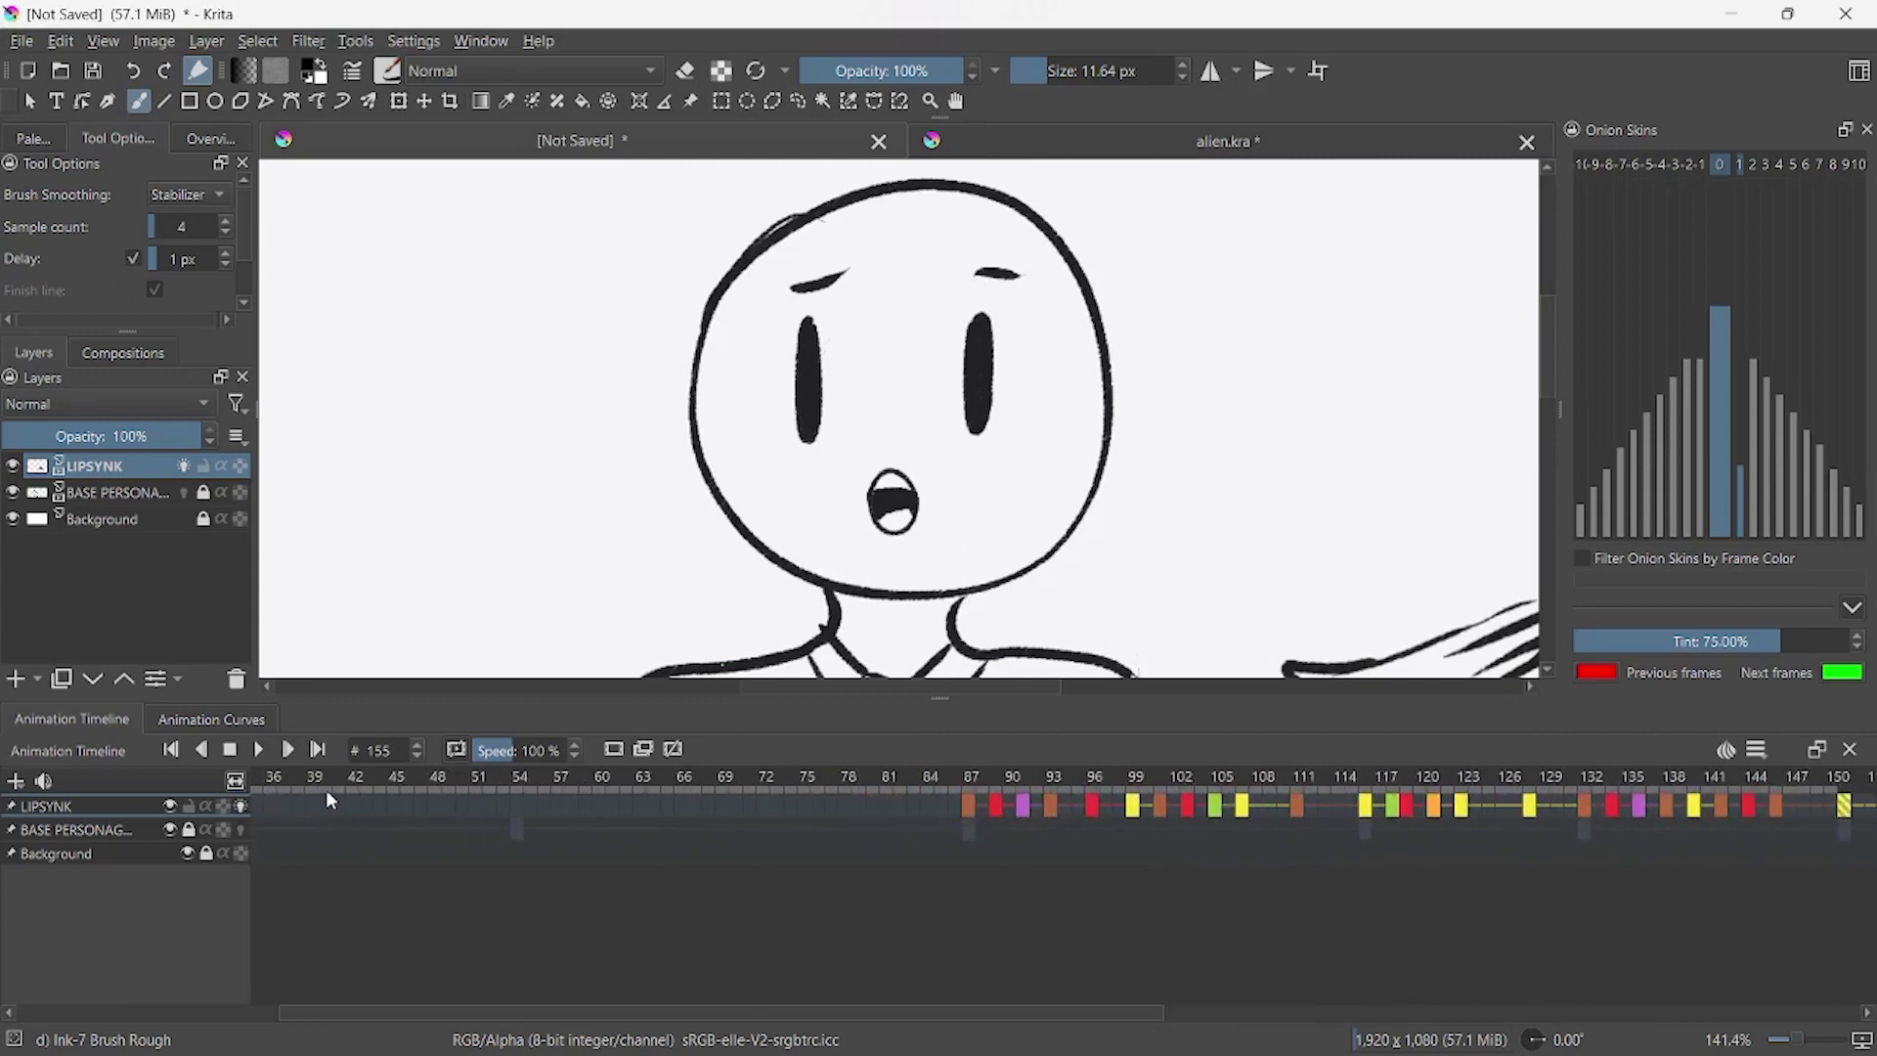
drag(237, 777, 326, 789)
drag(955, 808, 819, 801)
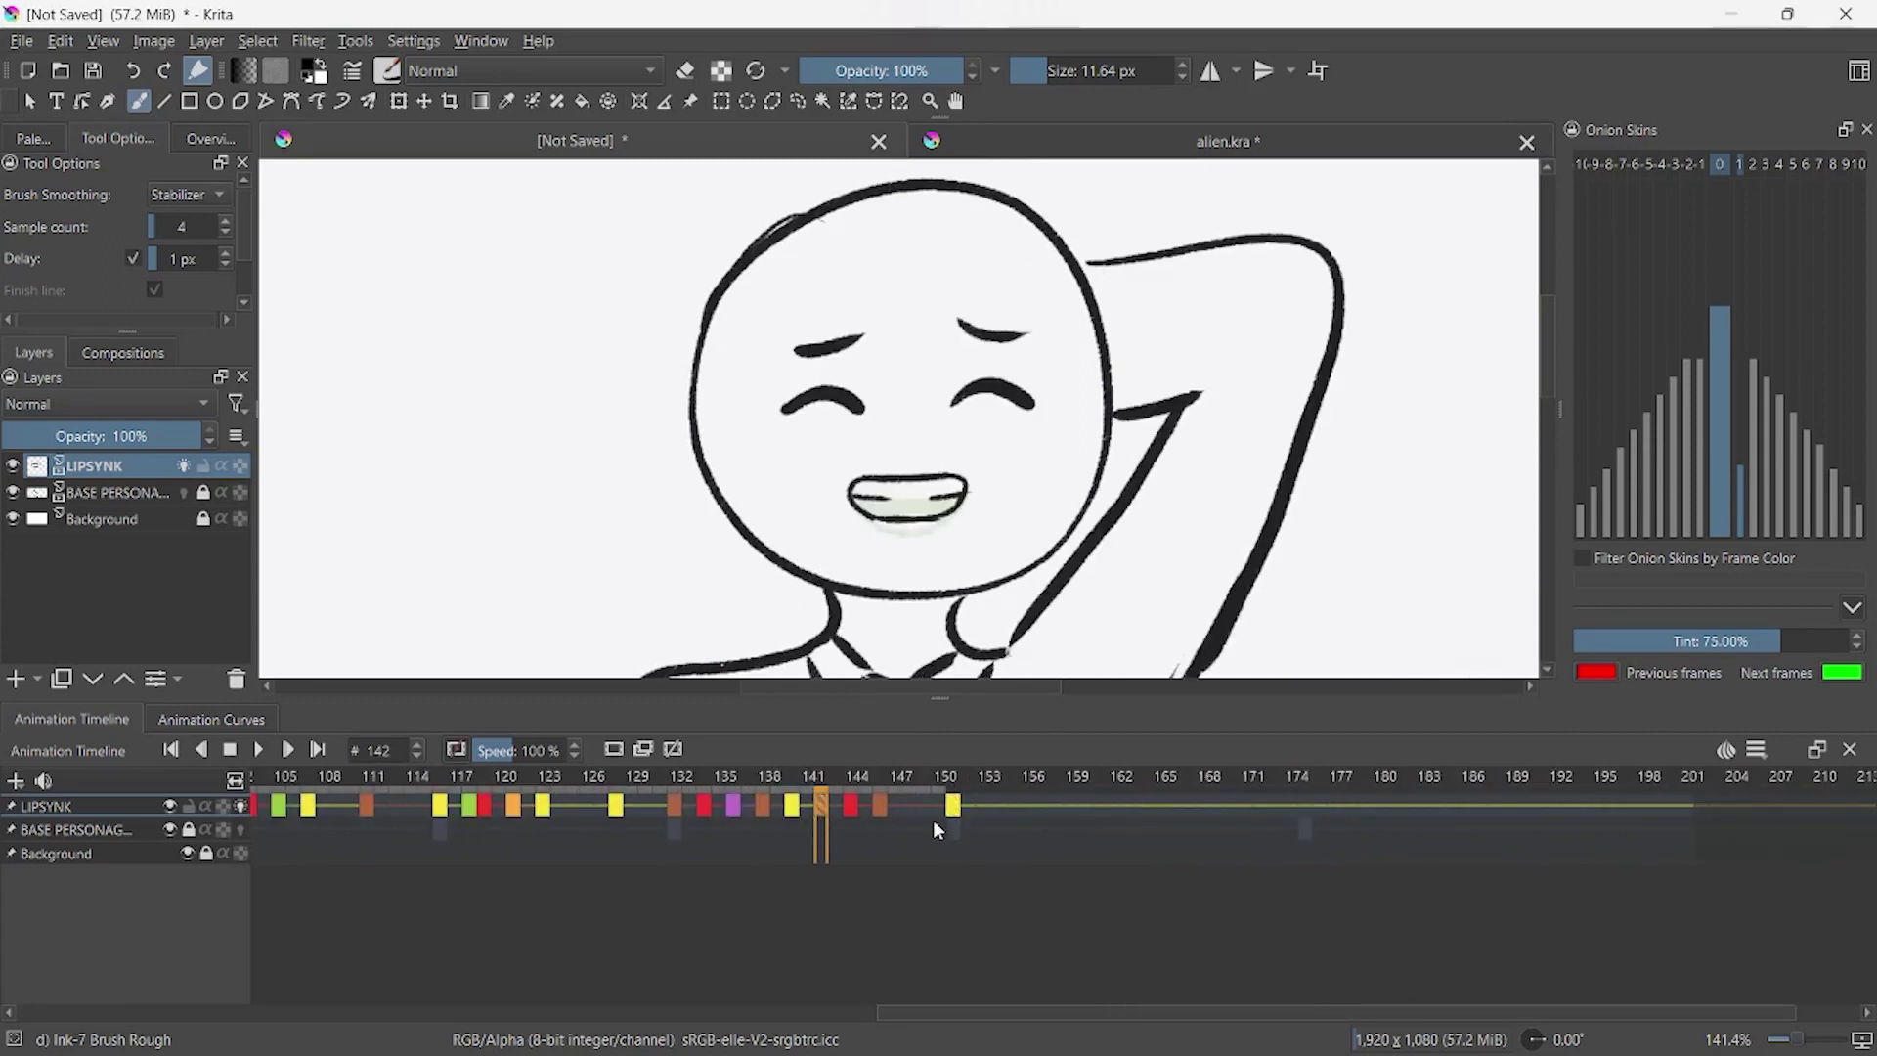
click(982, 806)
key(ctrl+t)
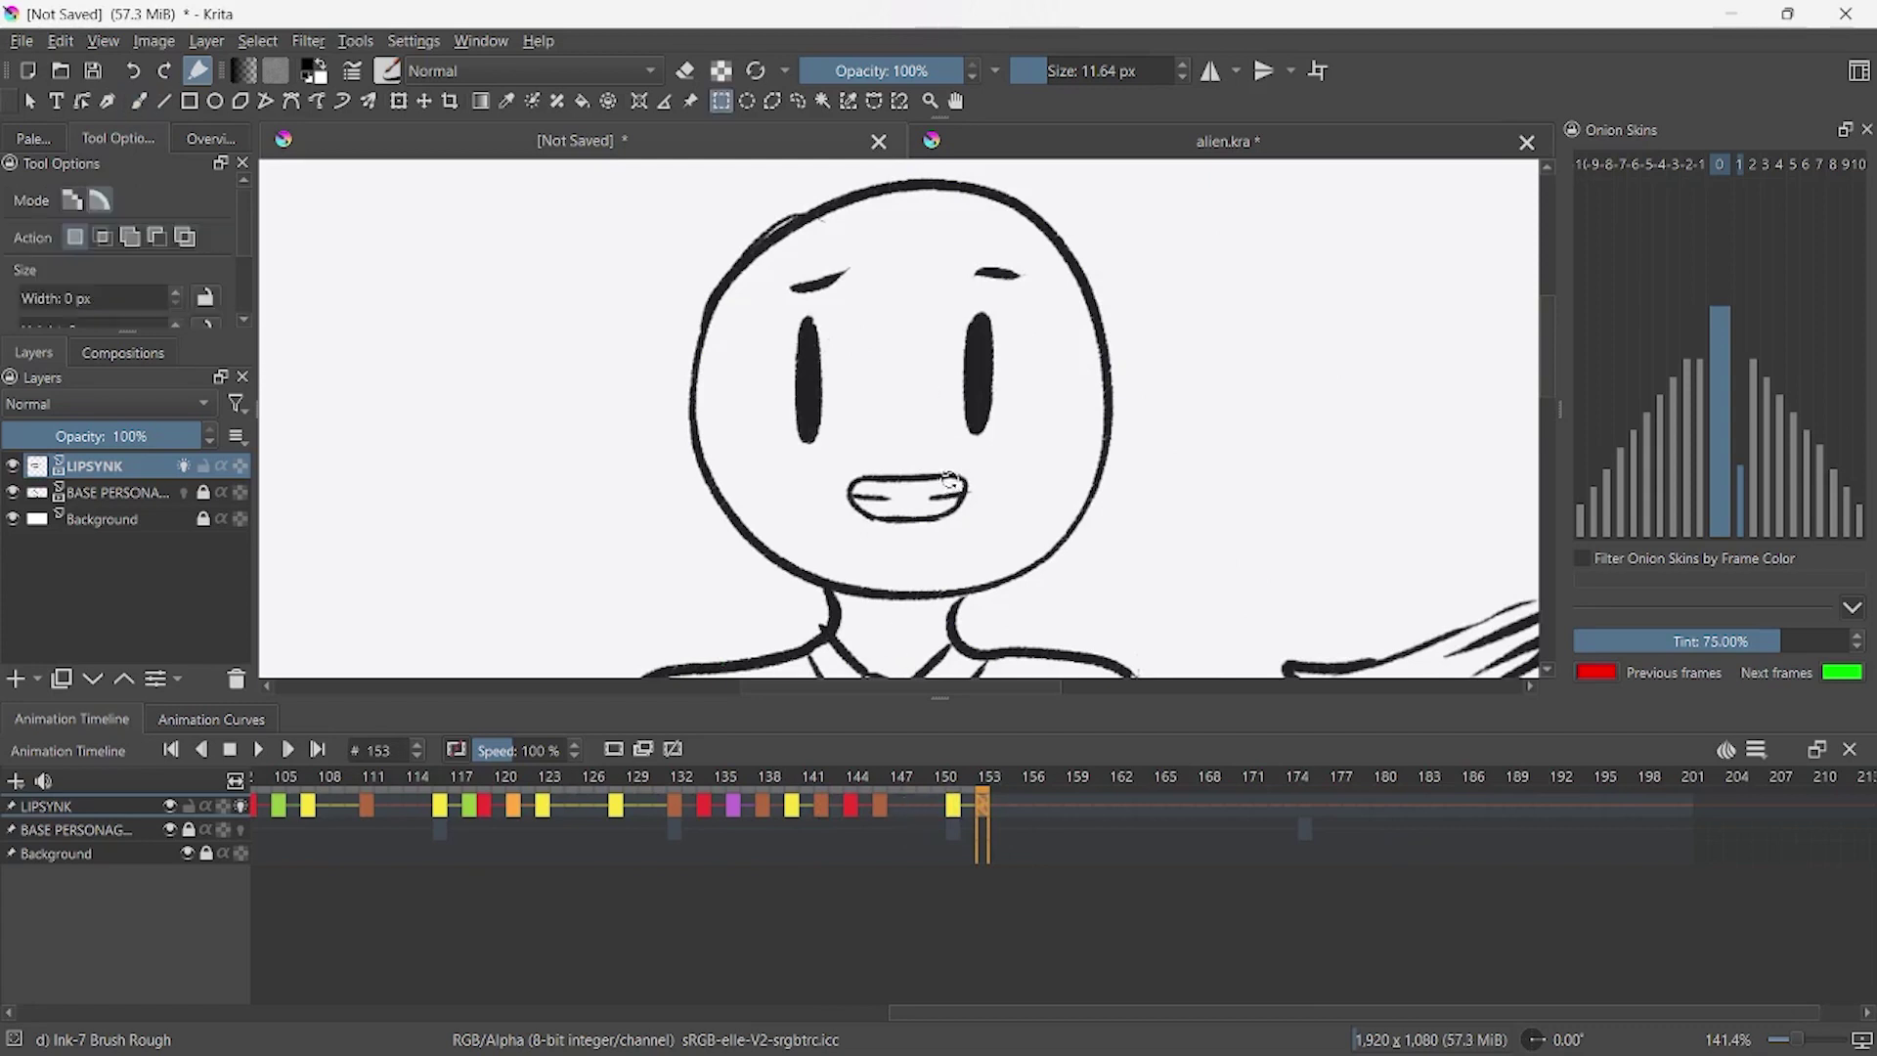
drag(943, 500, 924, 504)
- Review mouths at frames 146 and 134, then transform the mouth at frame 155
click(889, 808)
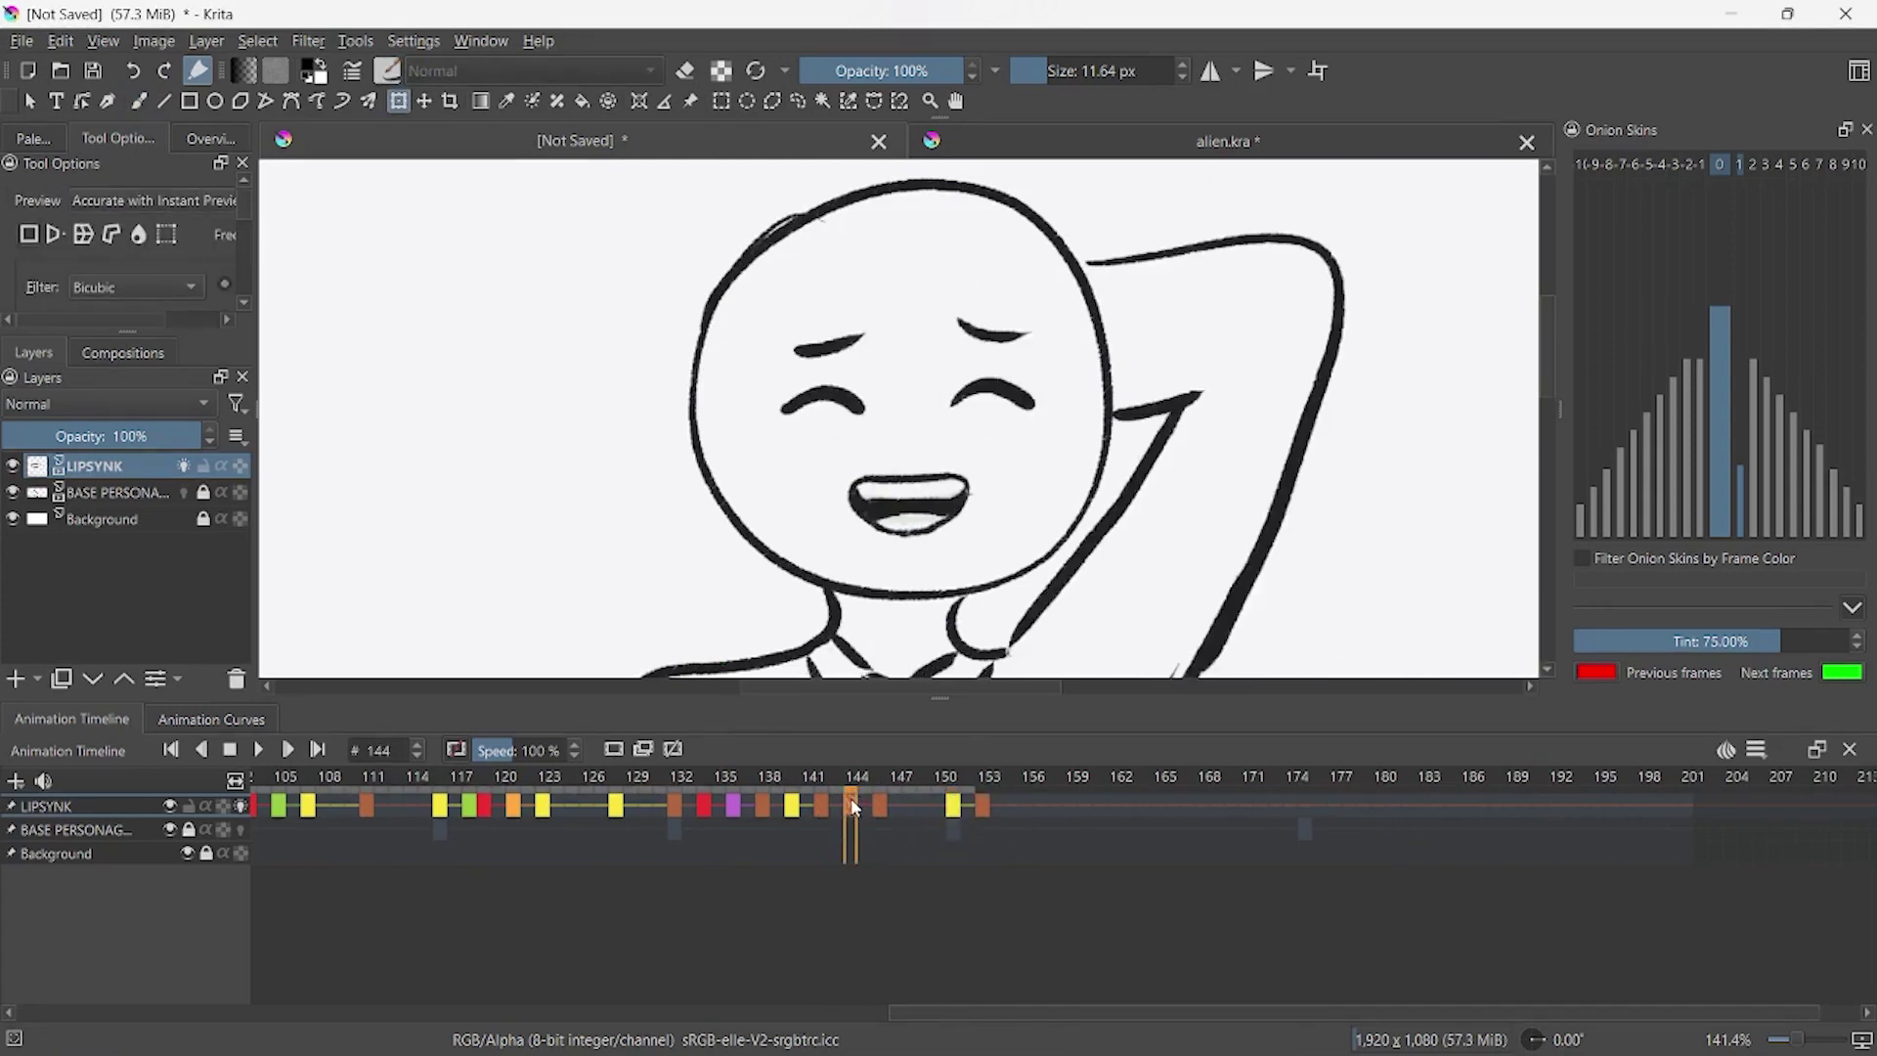
drag(859, 776, 703, 812)
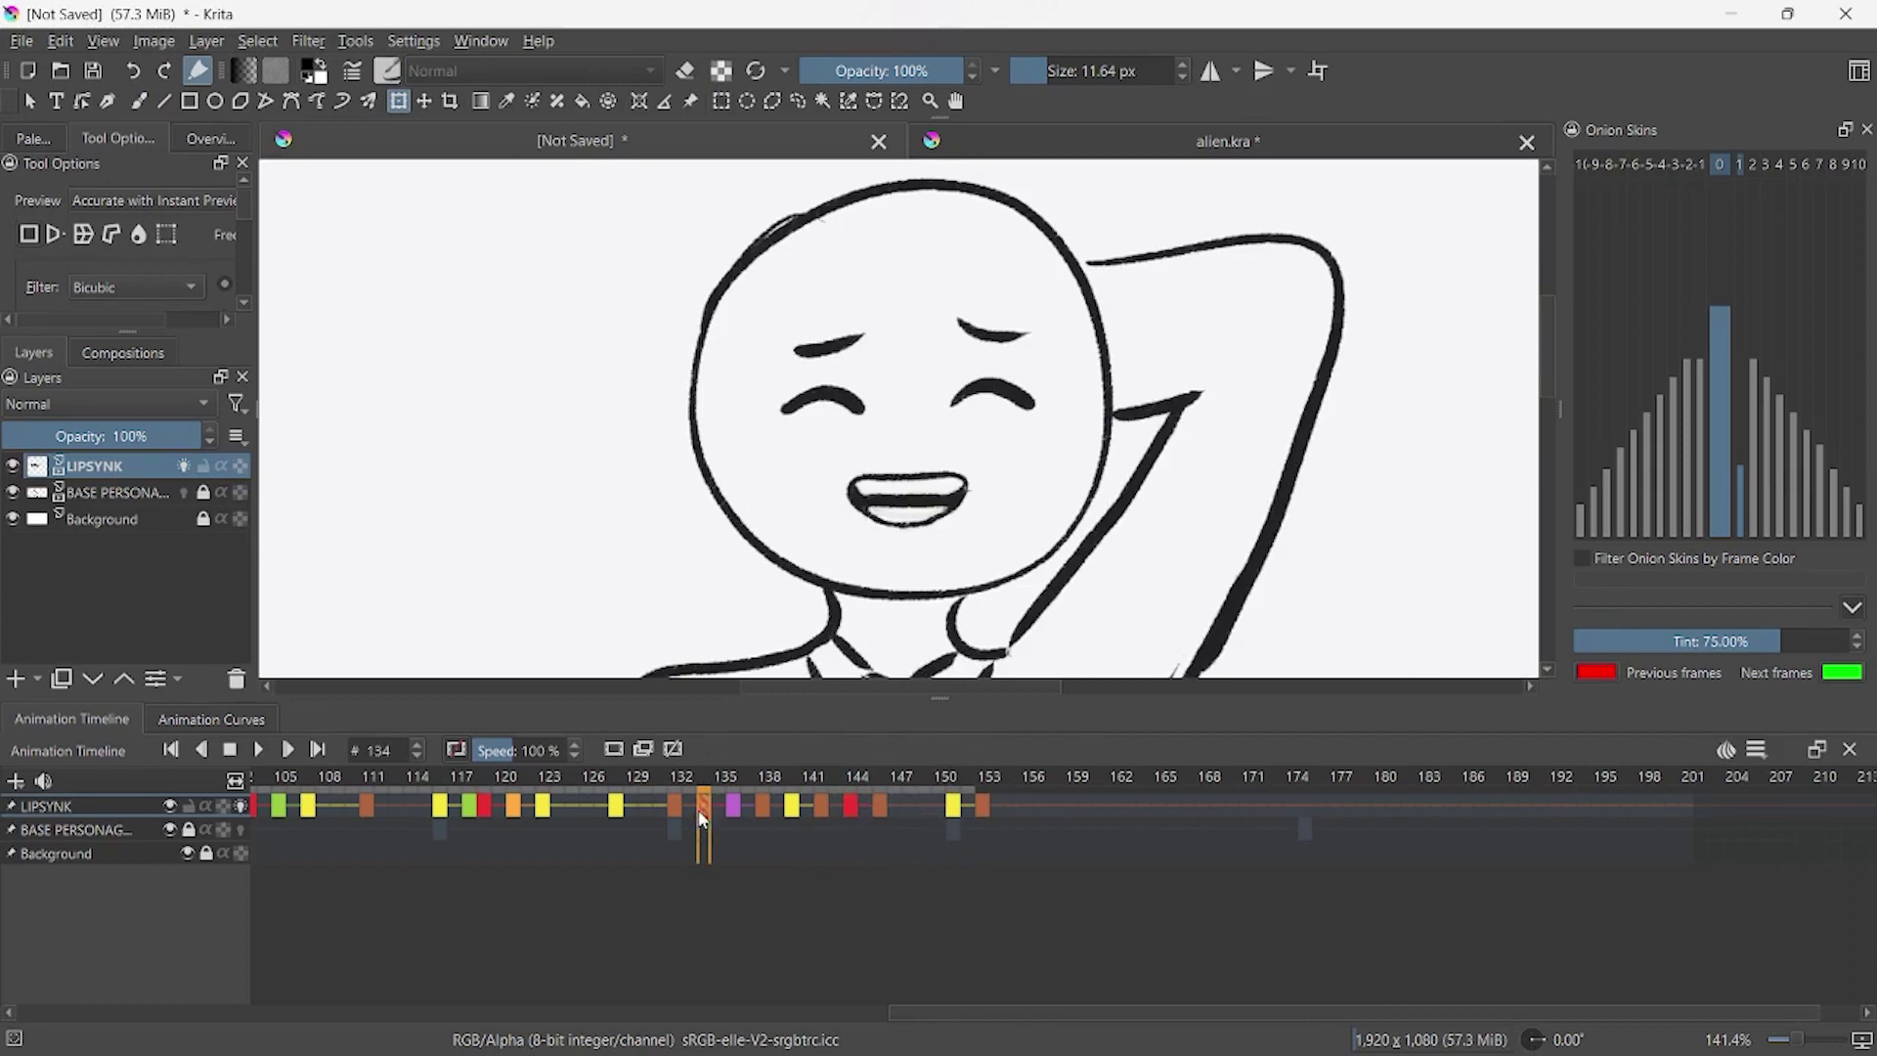
click(1017, 804)
click(1010, 802)
click(936, 491)
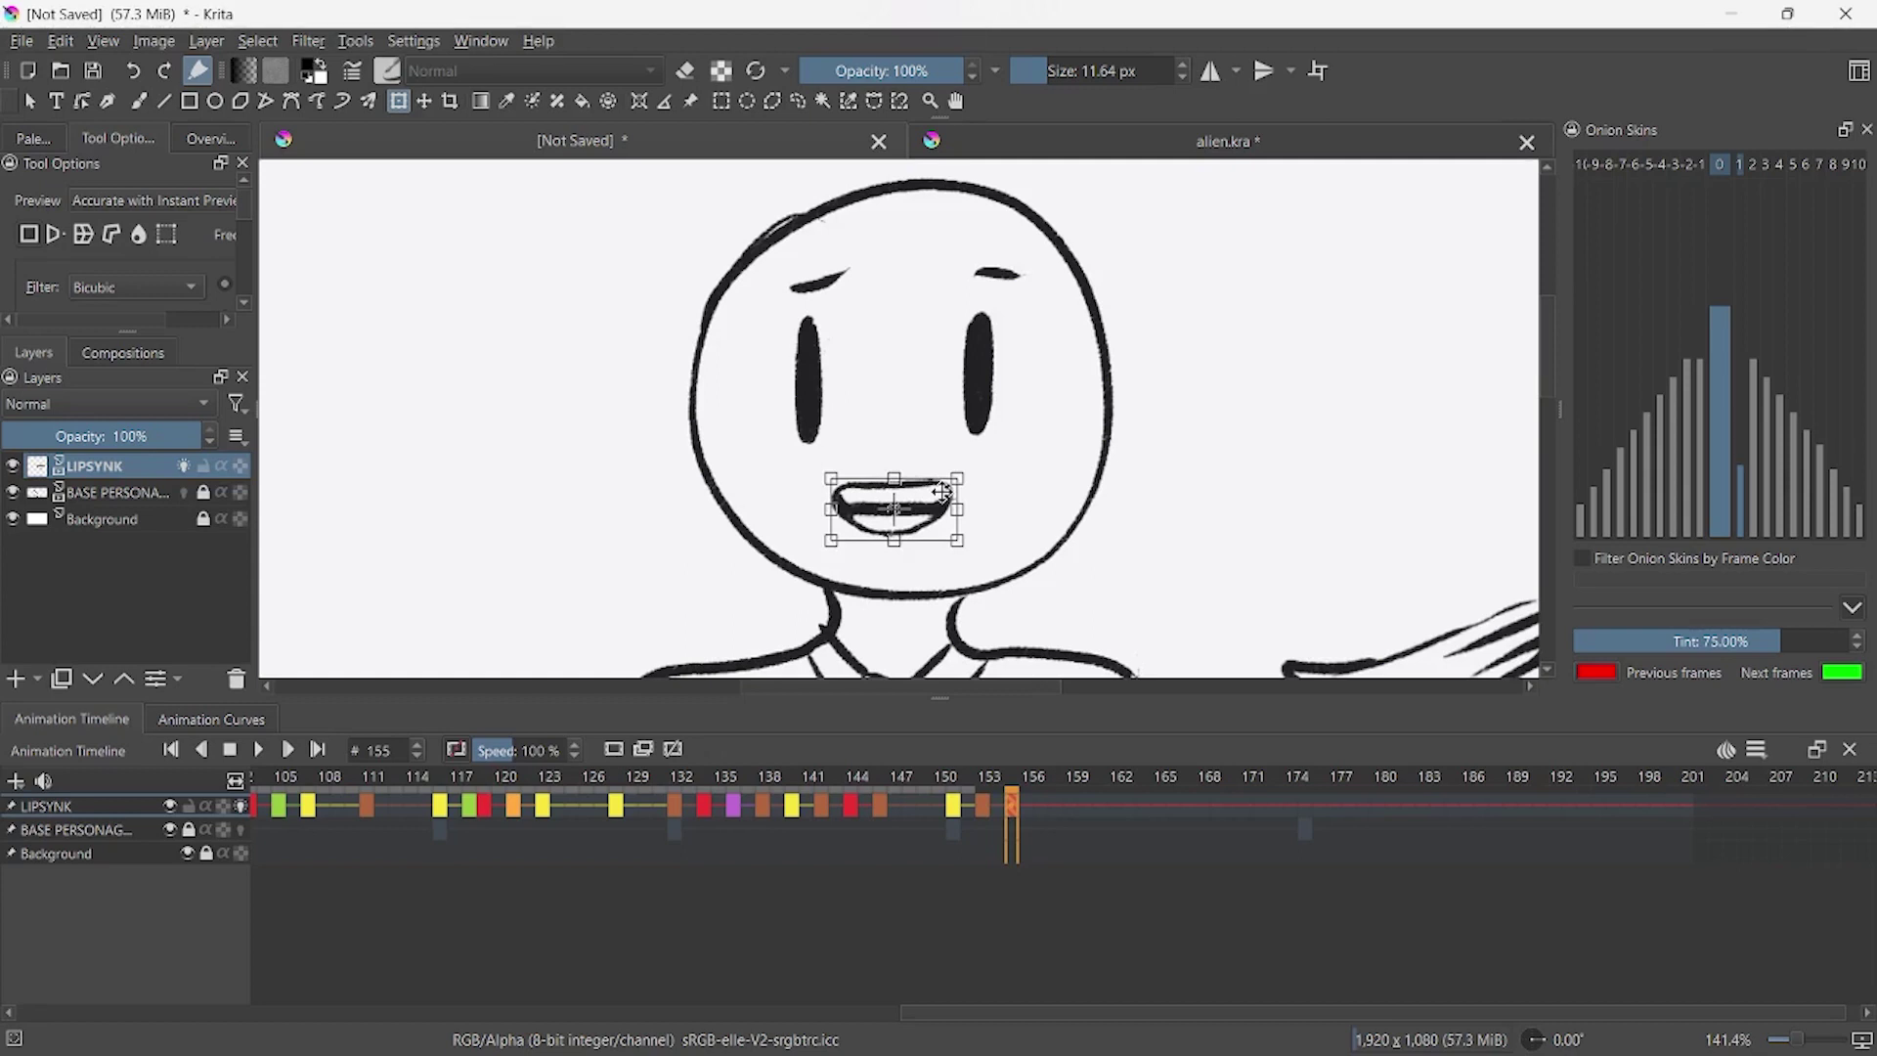
click(1042, 806)
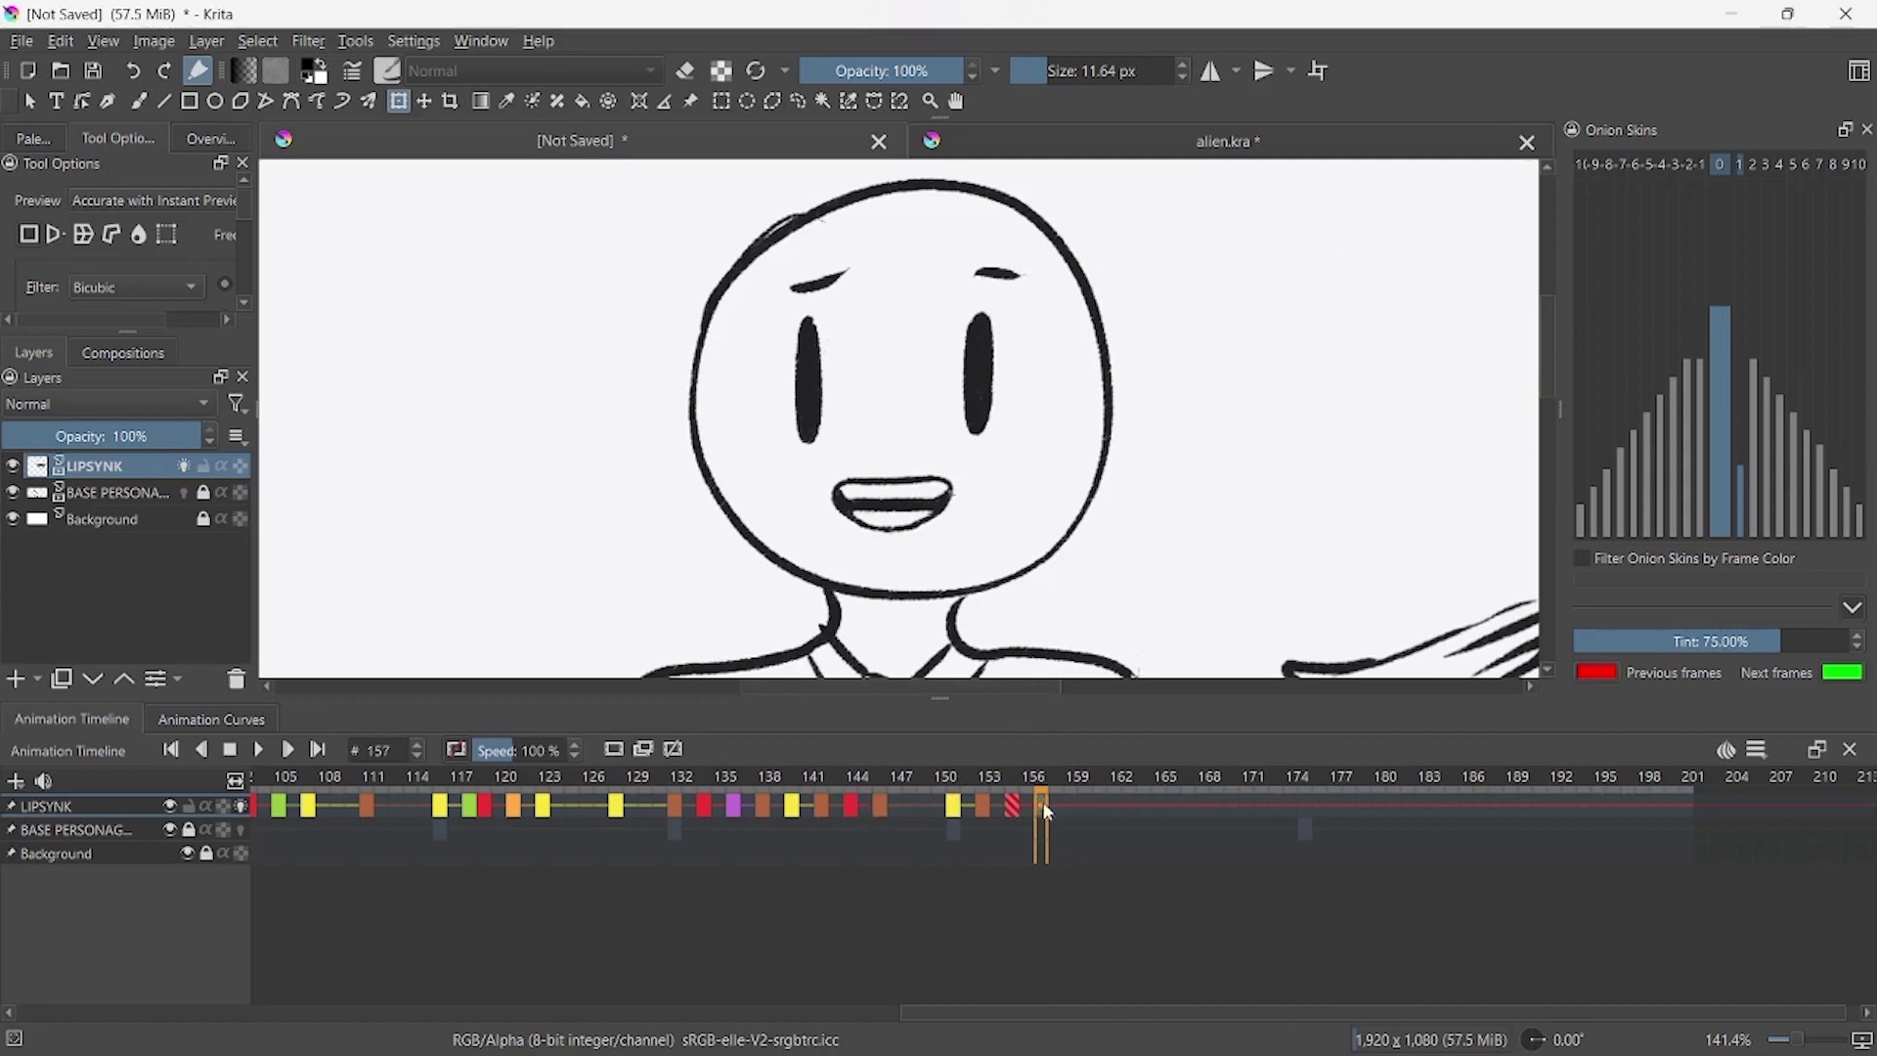
- Compare with frame 118 and resize the frame-157 mouth to fit the face
click(469, 806)
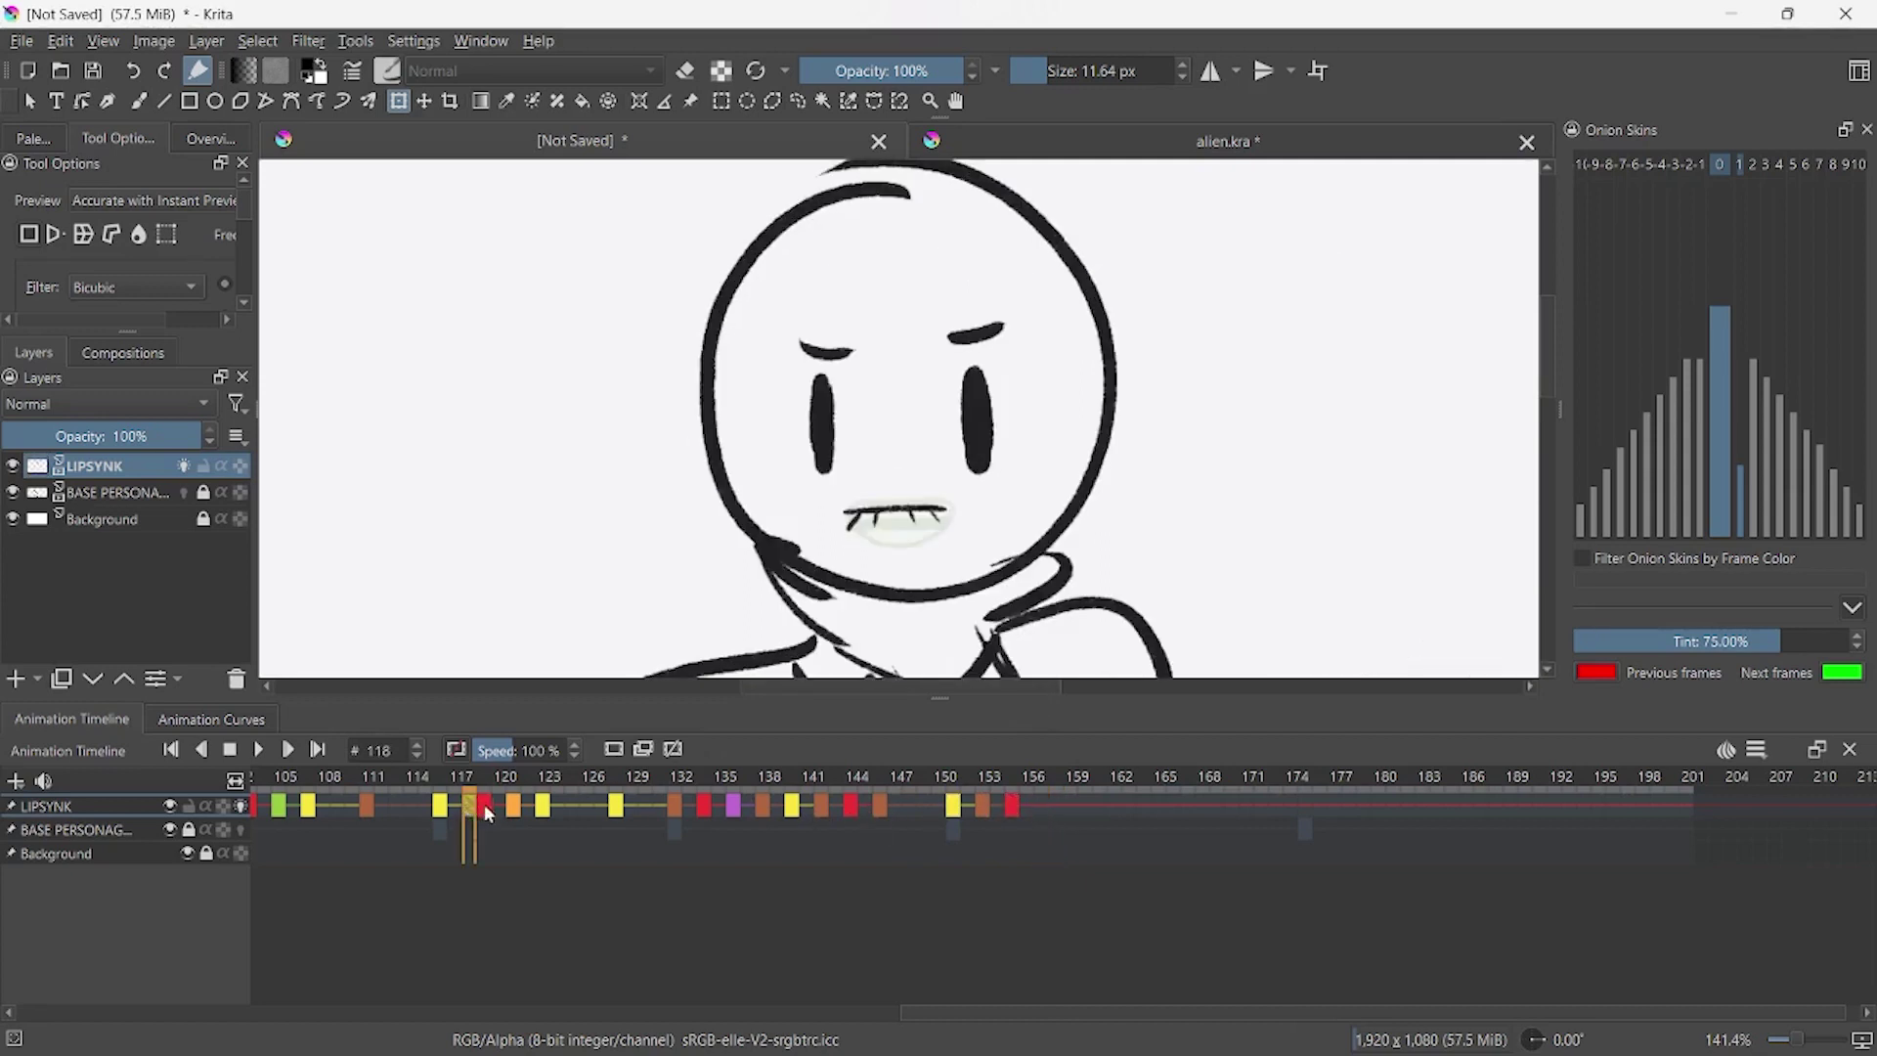
click(1027, 798)
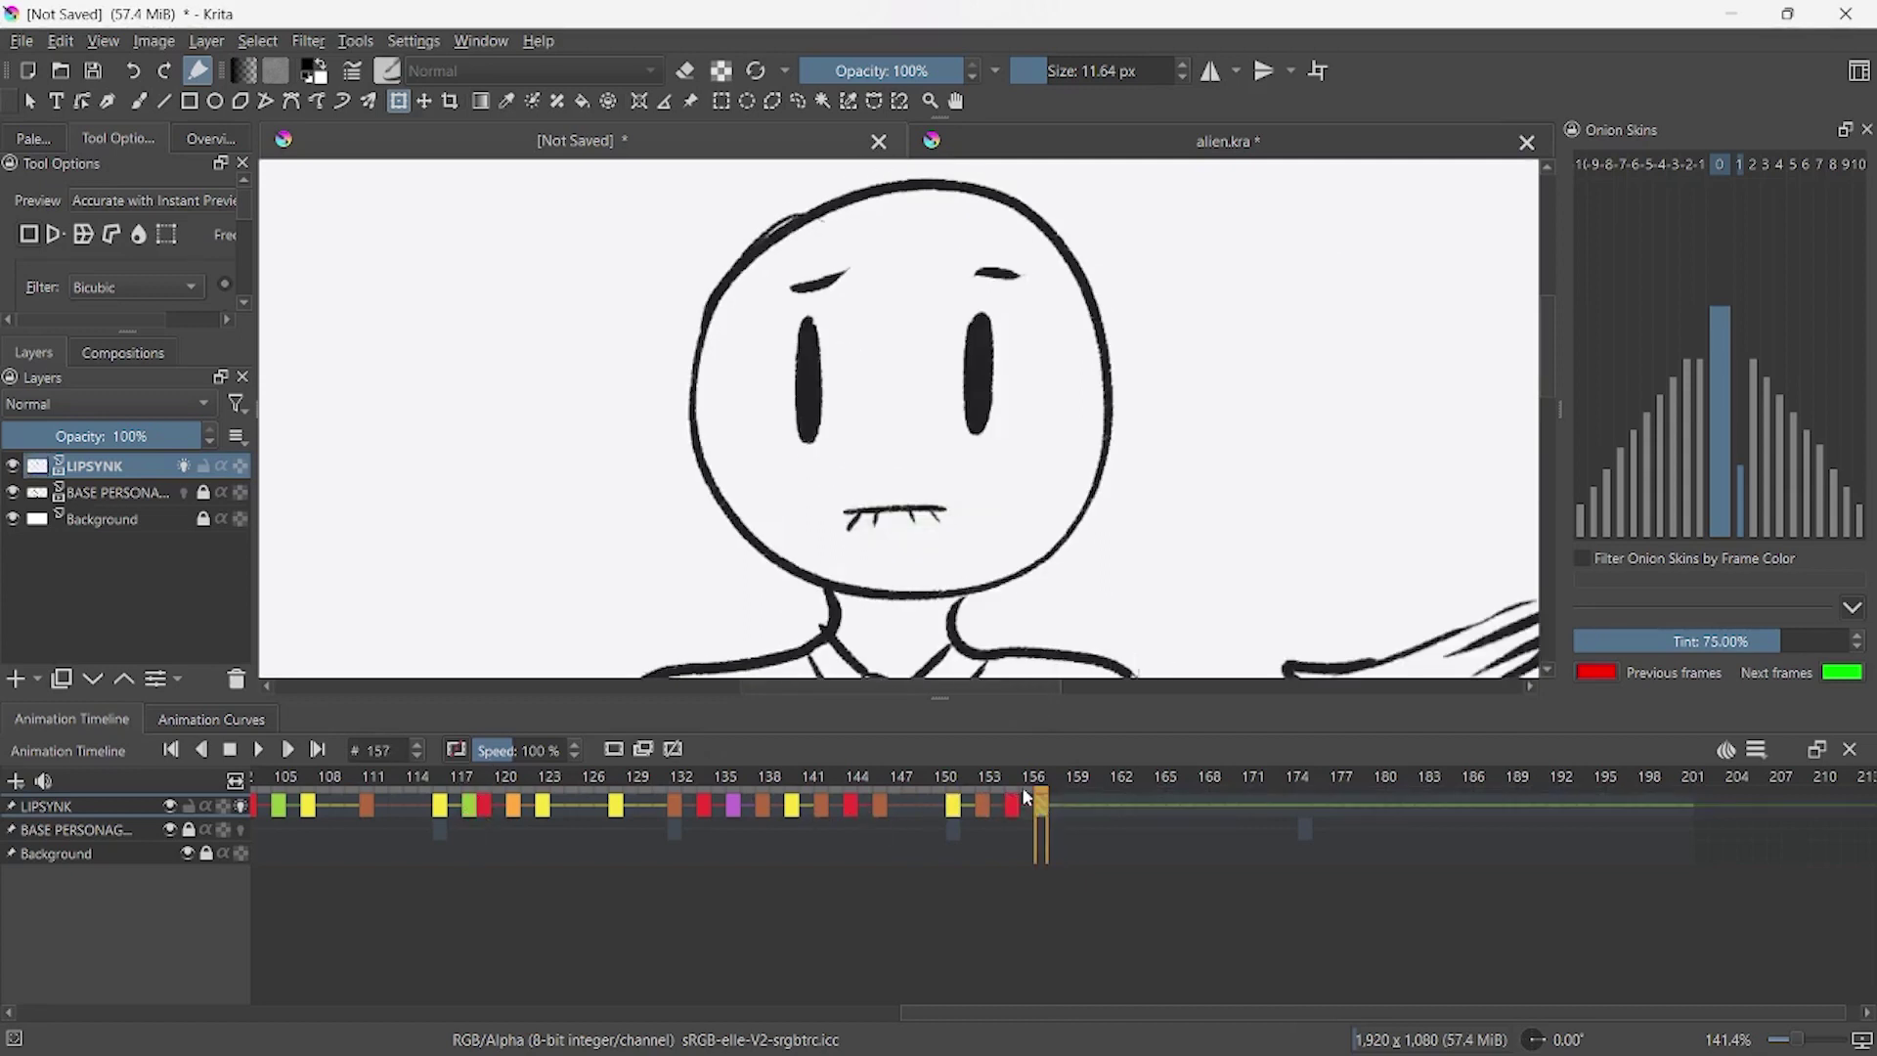
click(926, 524)
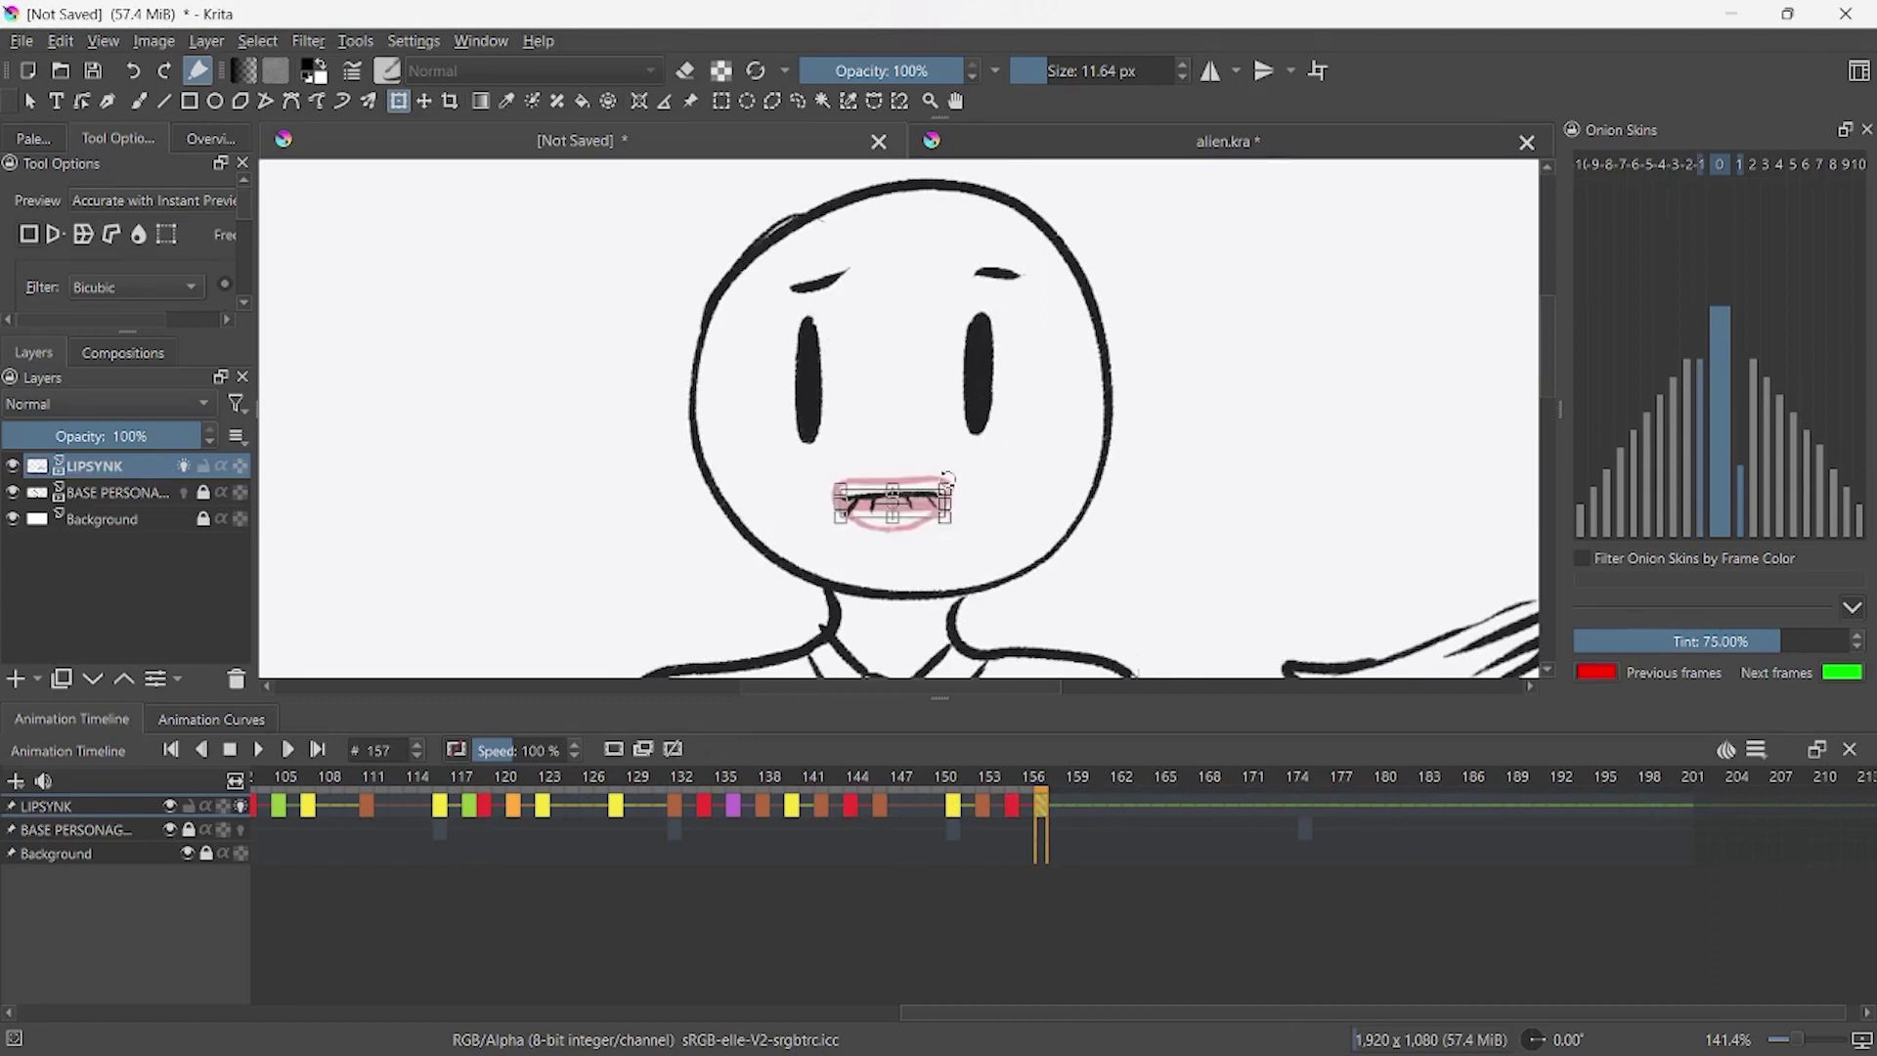
drag(1003, 784, 1032, 814)
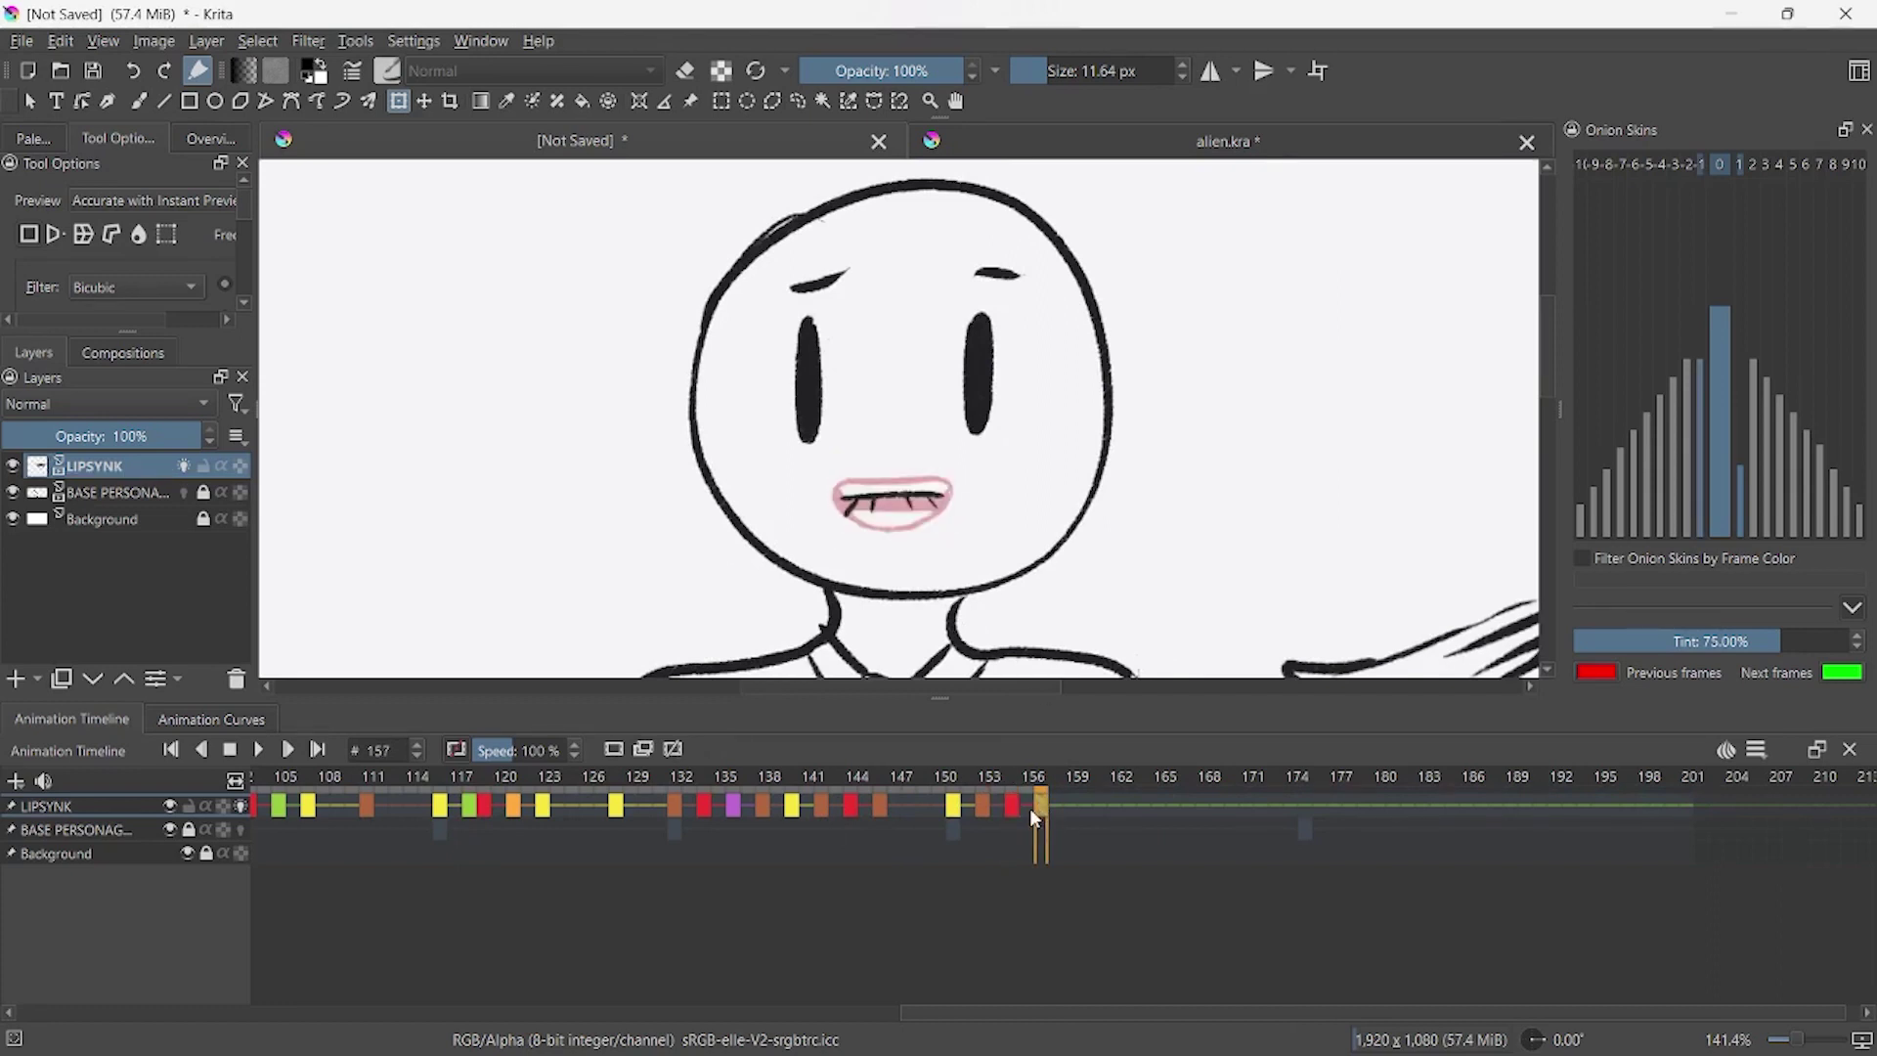
click(411, 806)
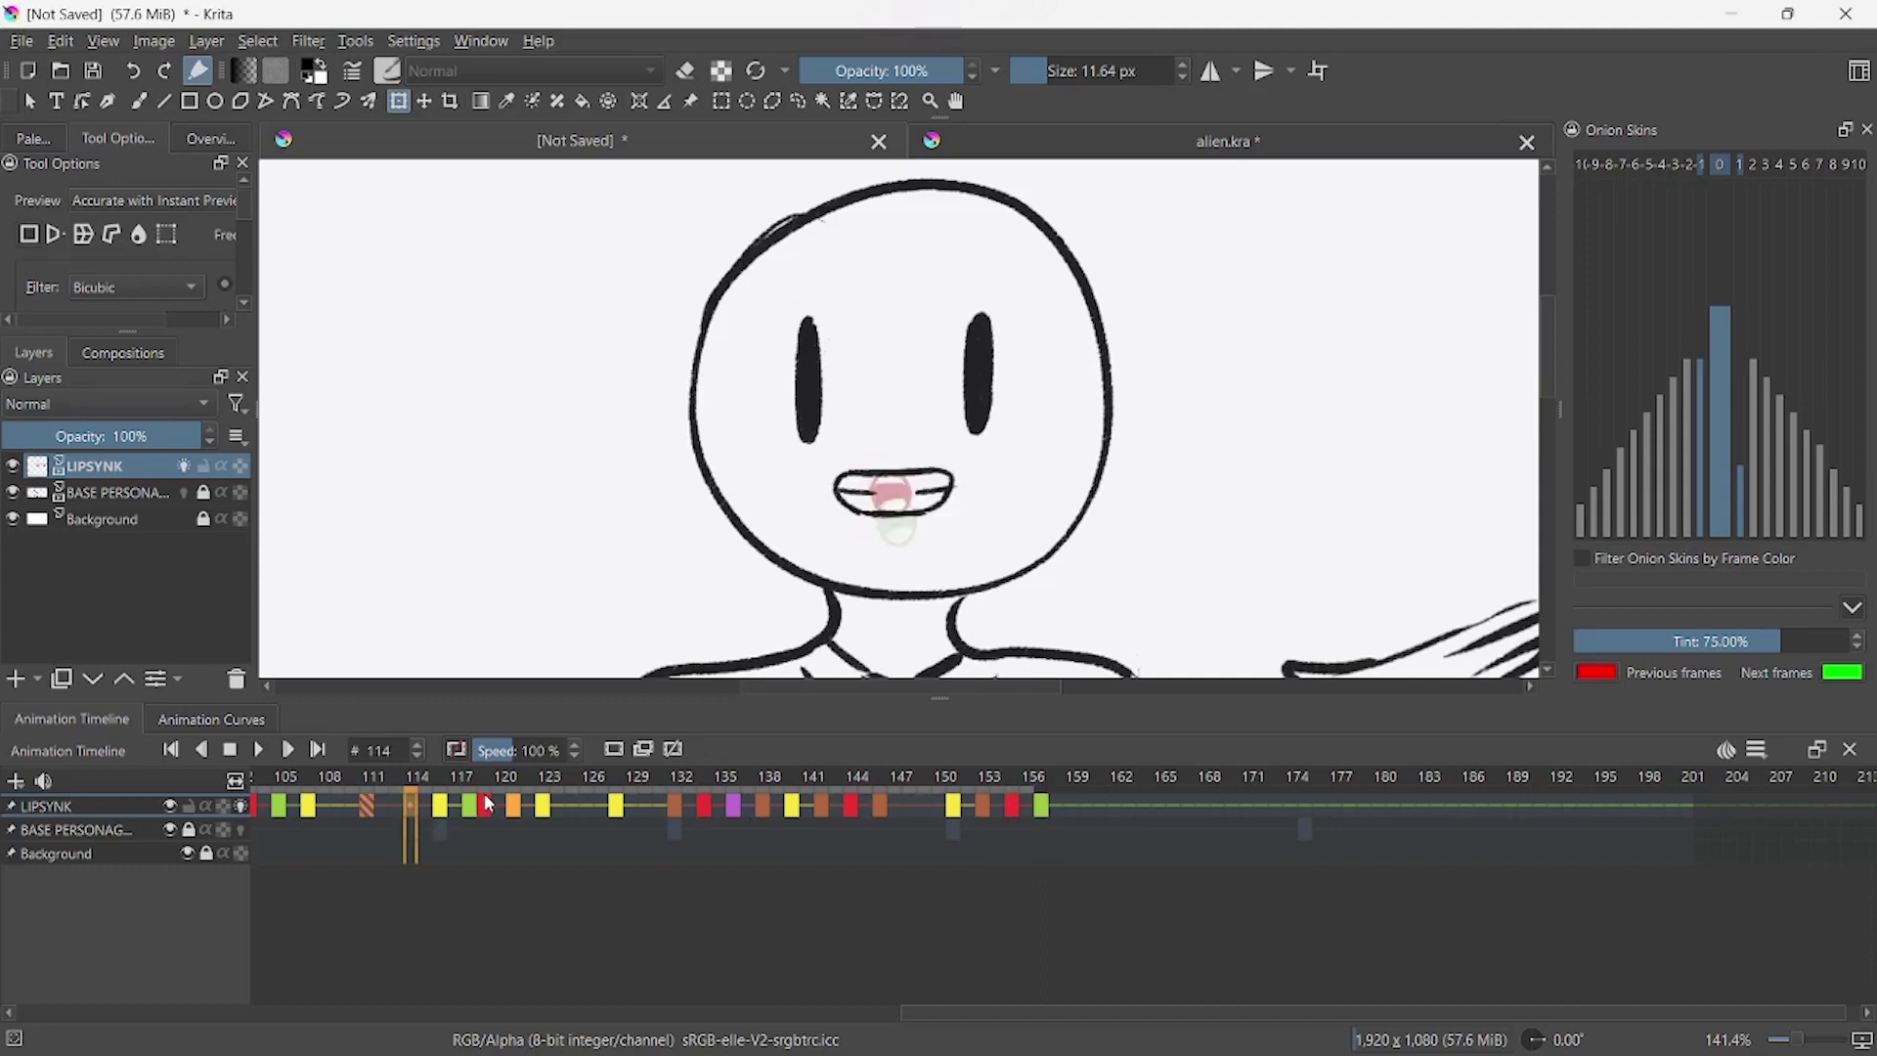
- Shift the LIPSYNK mouth keyframes 151–166 two frames earlier
click(1163, 806)
click(1193, 806)
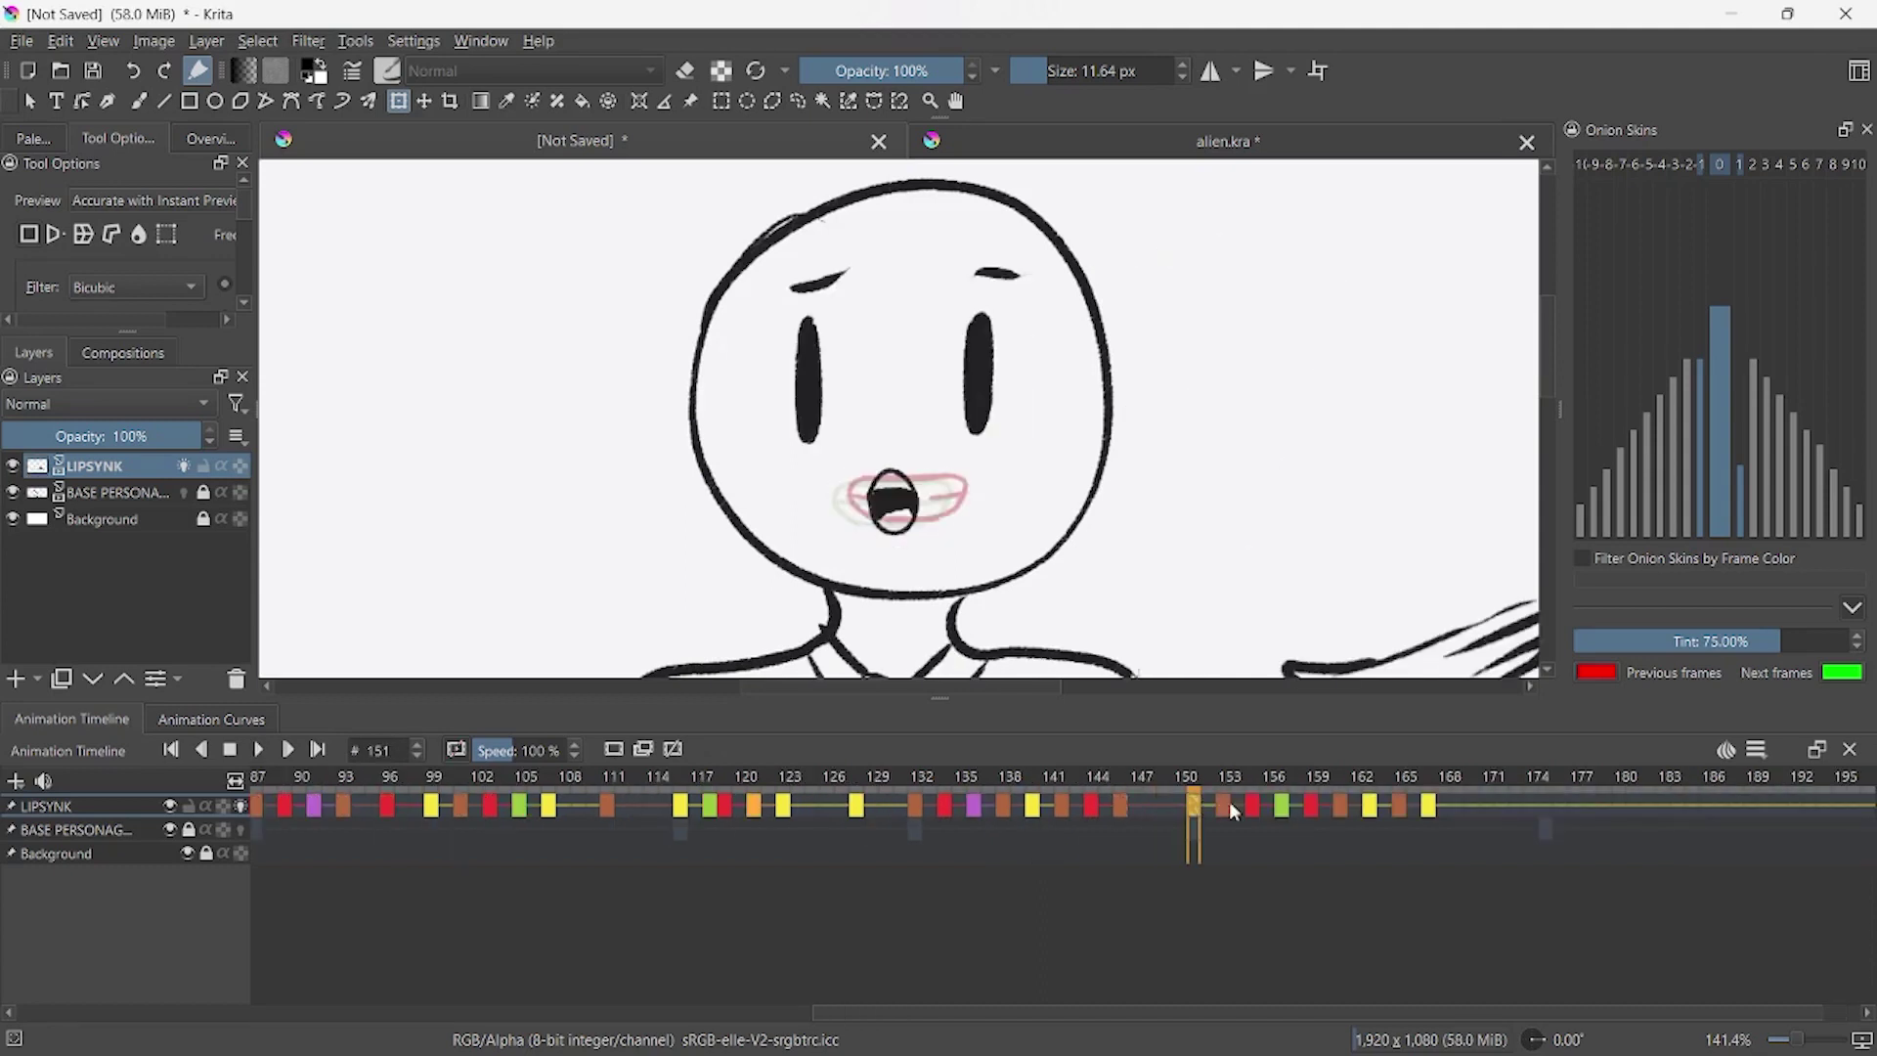
shift+click(1430, 806)
drag(1193, 805, 1163, 805)
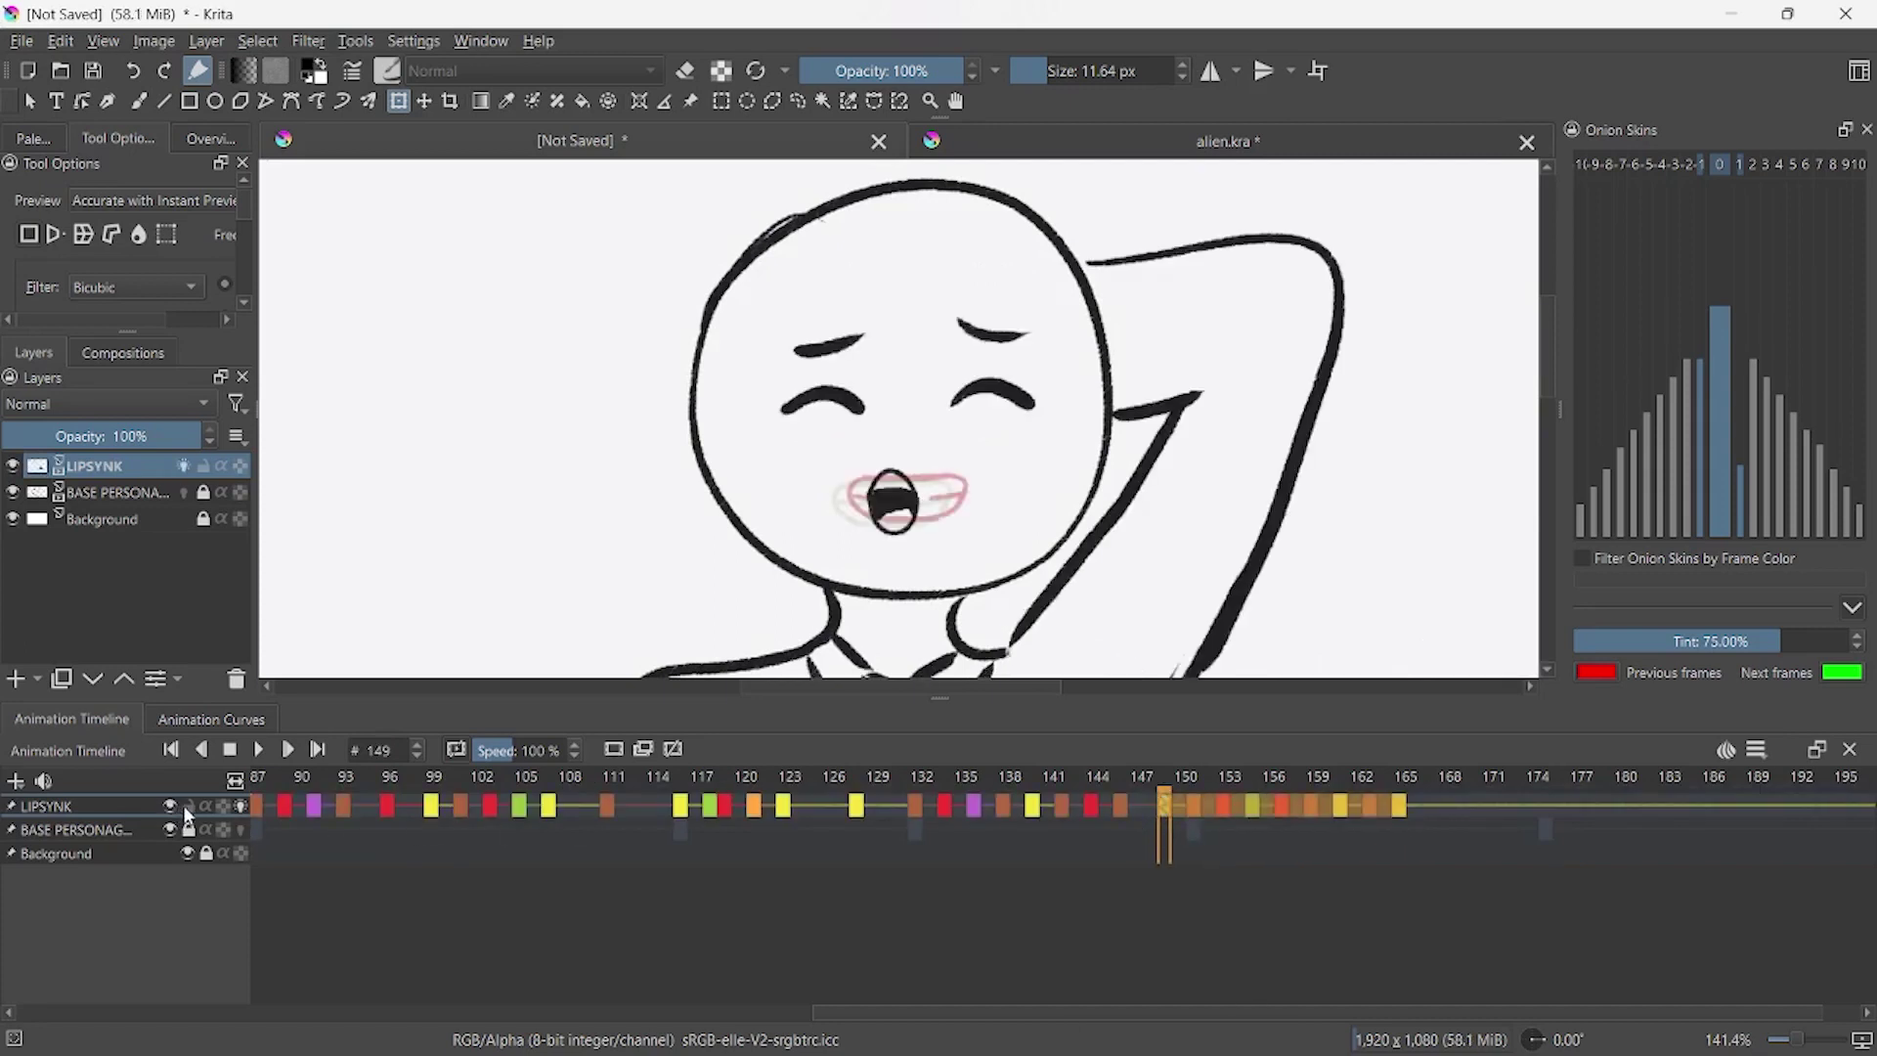
- Swap the BASE PERSONAGE and LIPSYNK layer locks and turn off LIPSYNK onion skins
click(190, 830)
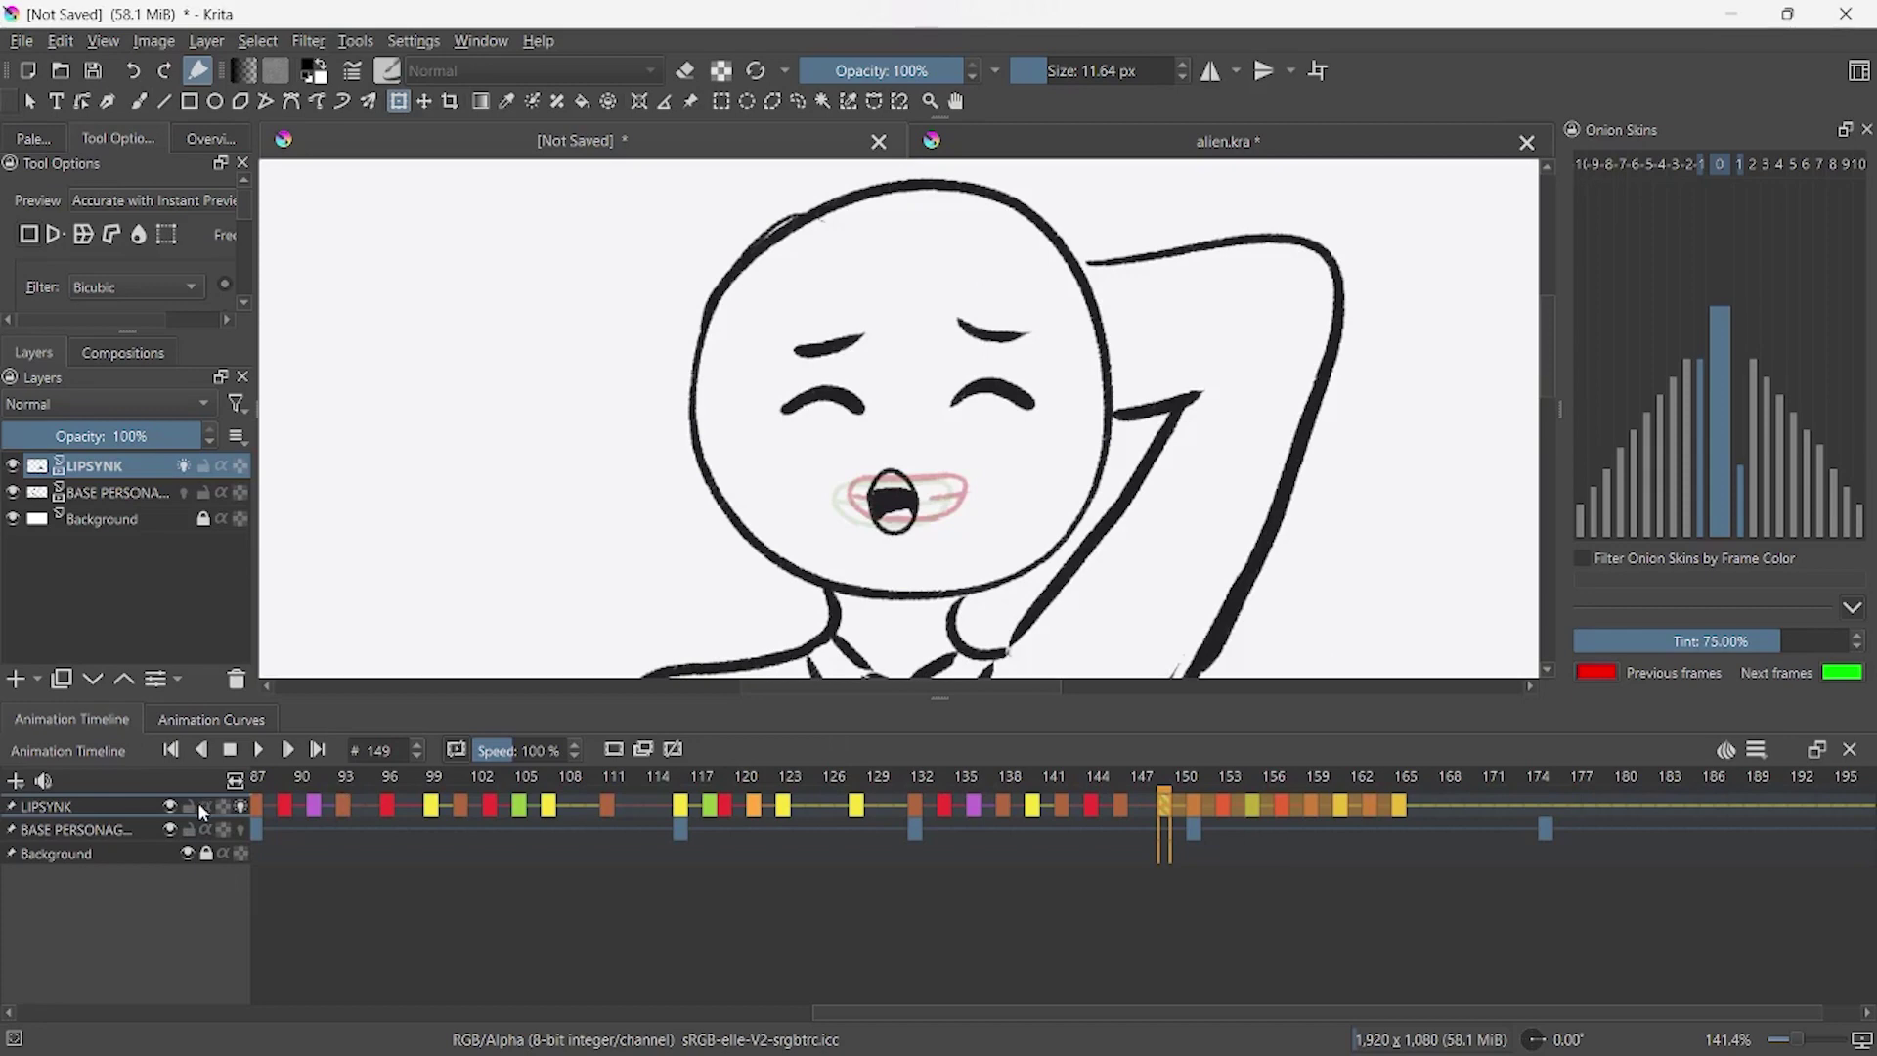
click(190, 808)
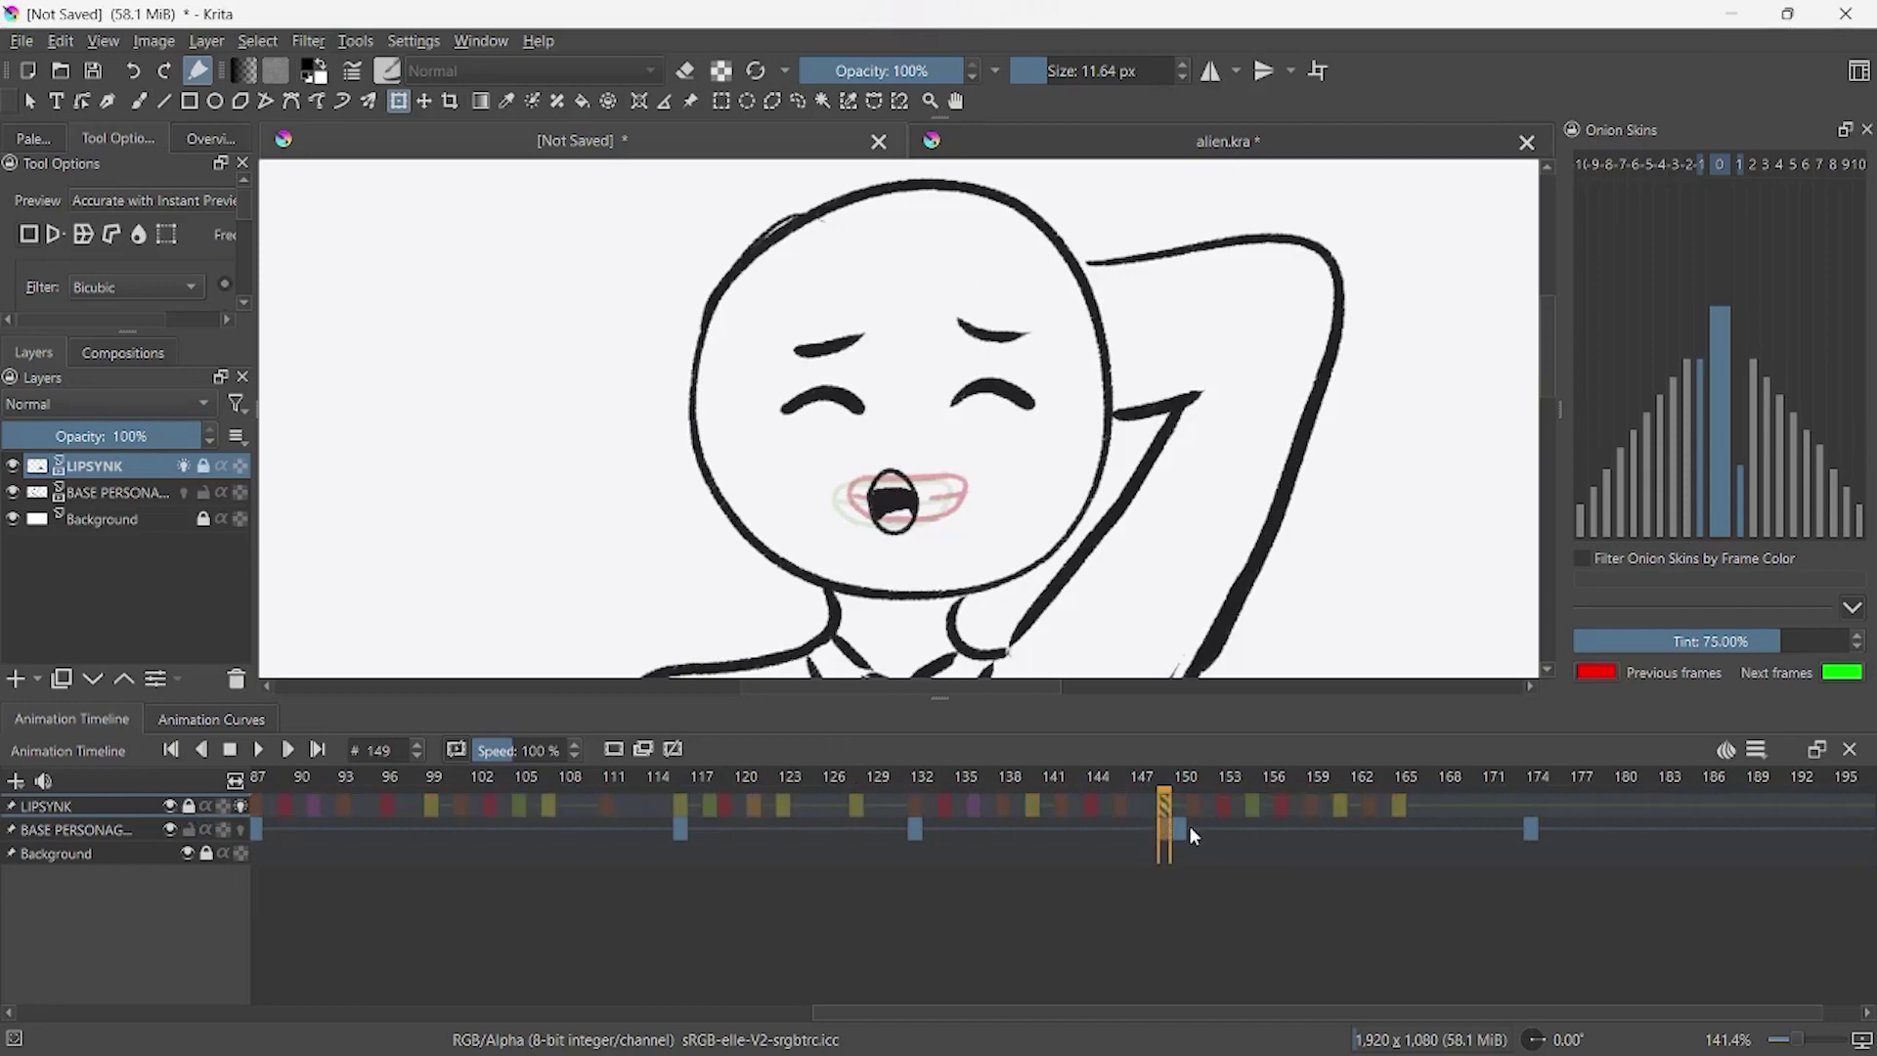
key(Left)
key(Left)
key(Left)
click(236, 807)
click(190, 807)
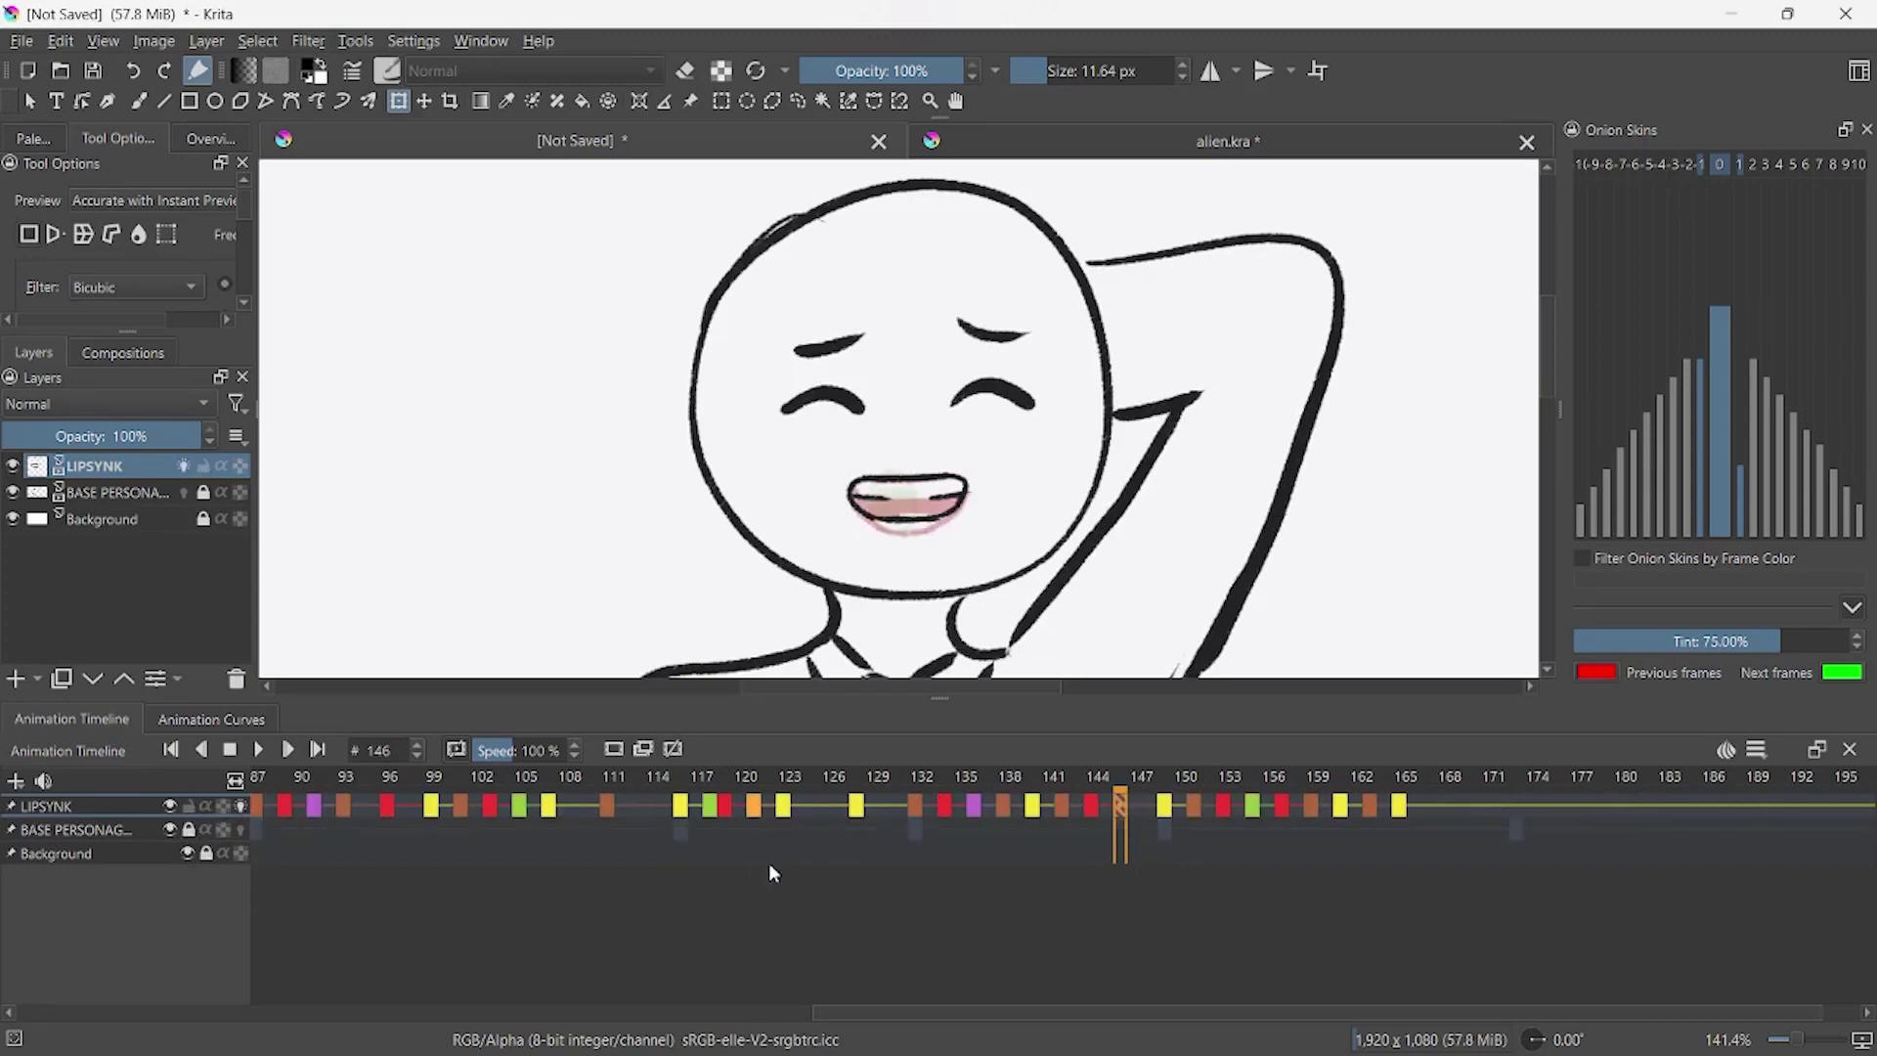
- Play back the mouth keyframes around frames 157–167, deleting then restoring the keyframe at 157
click(1310, 807)
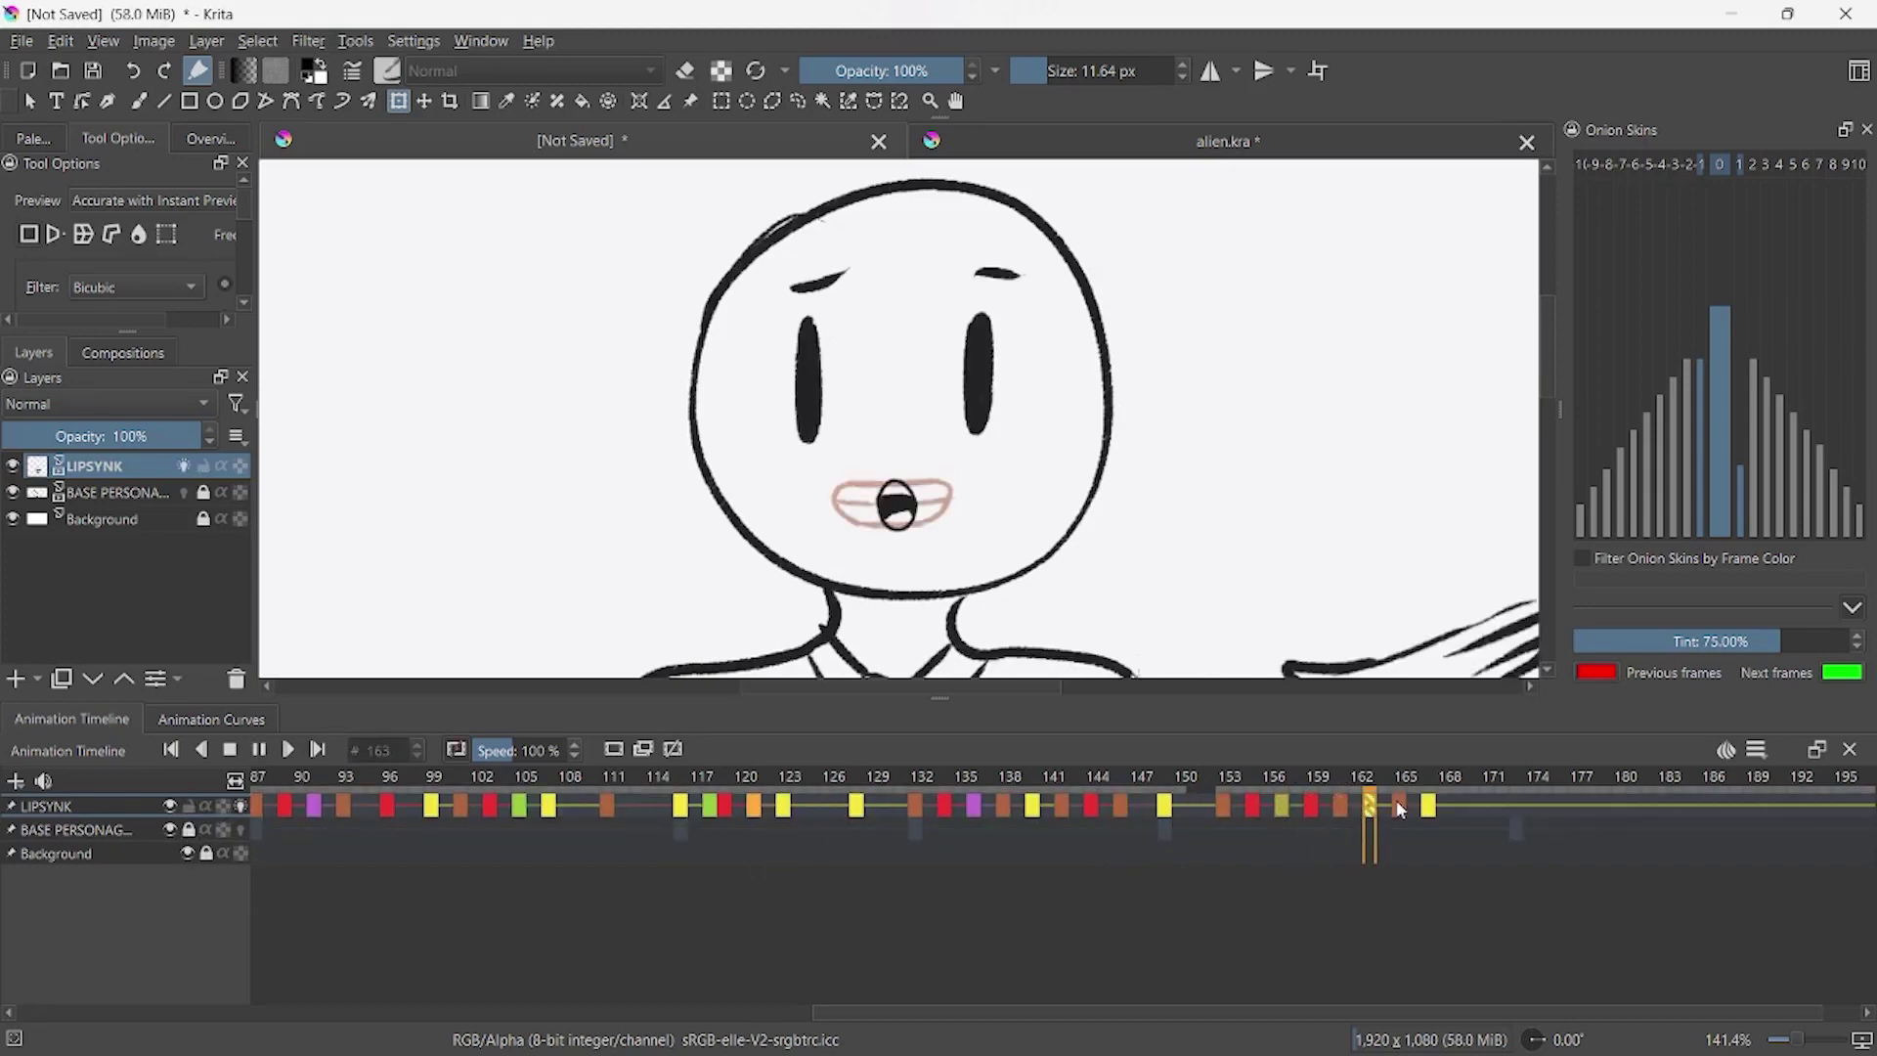
click(1425, 803)
key(space)
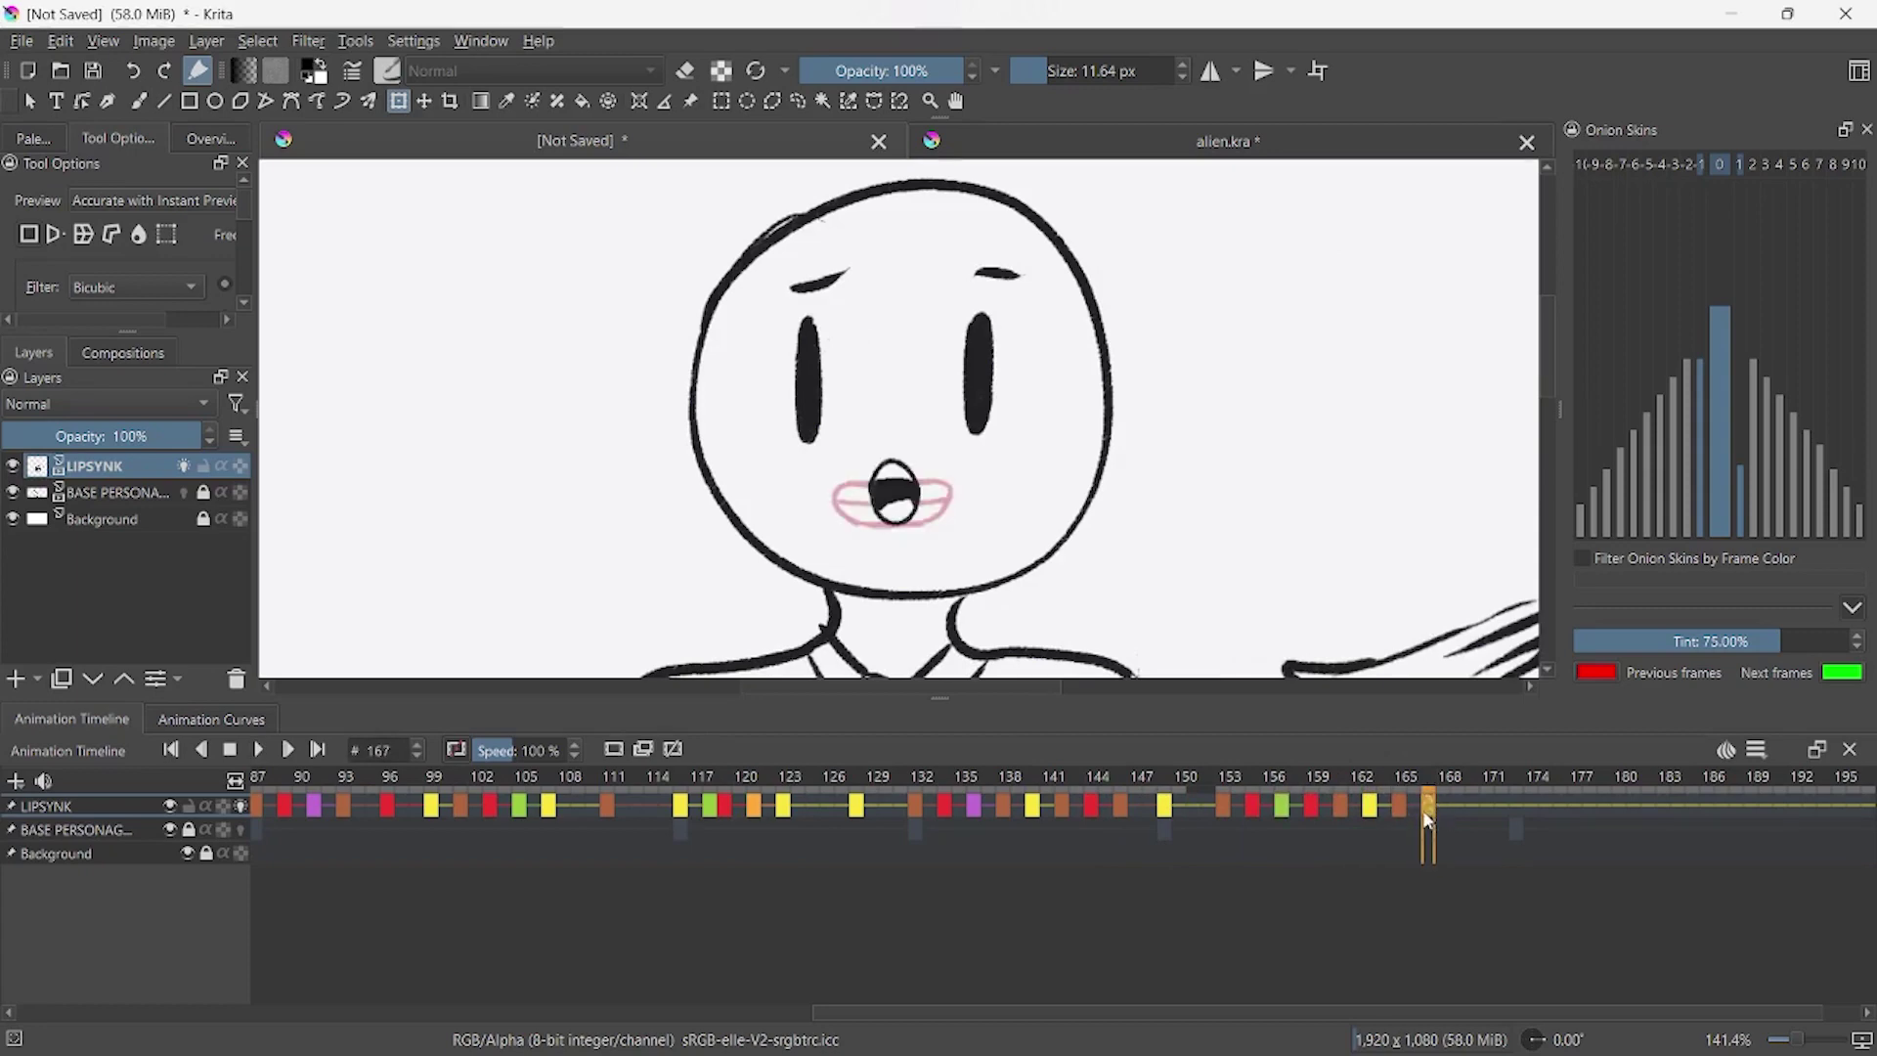
click(1288, 804)
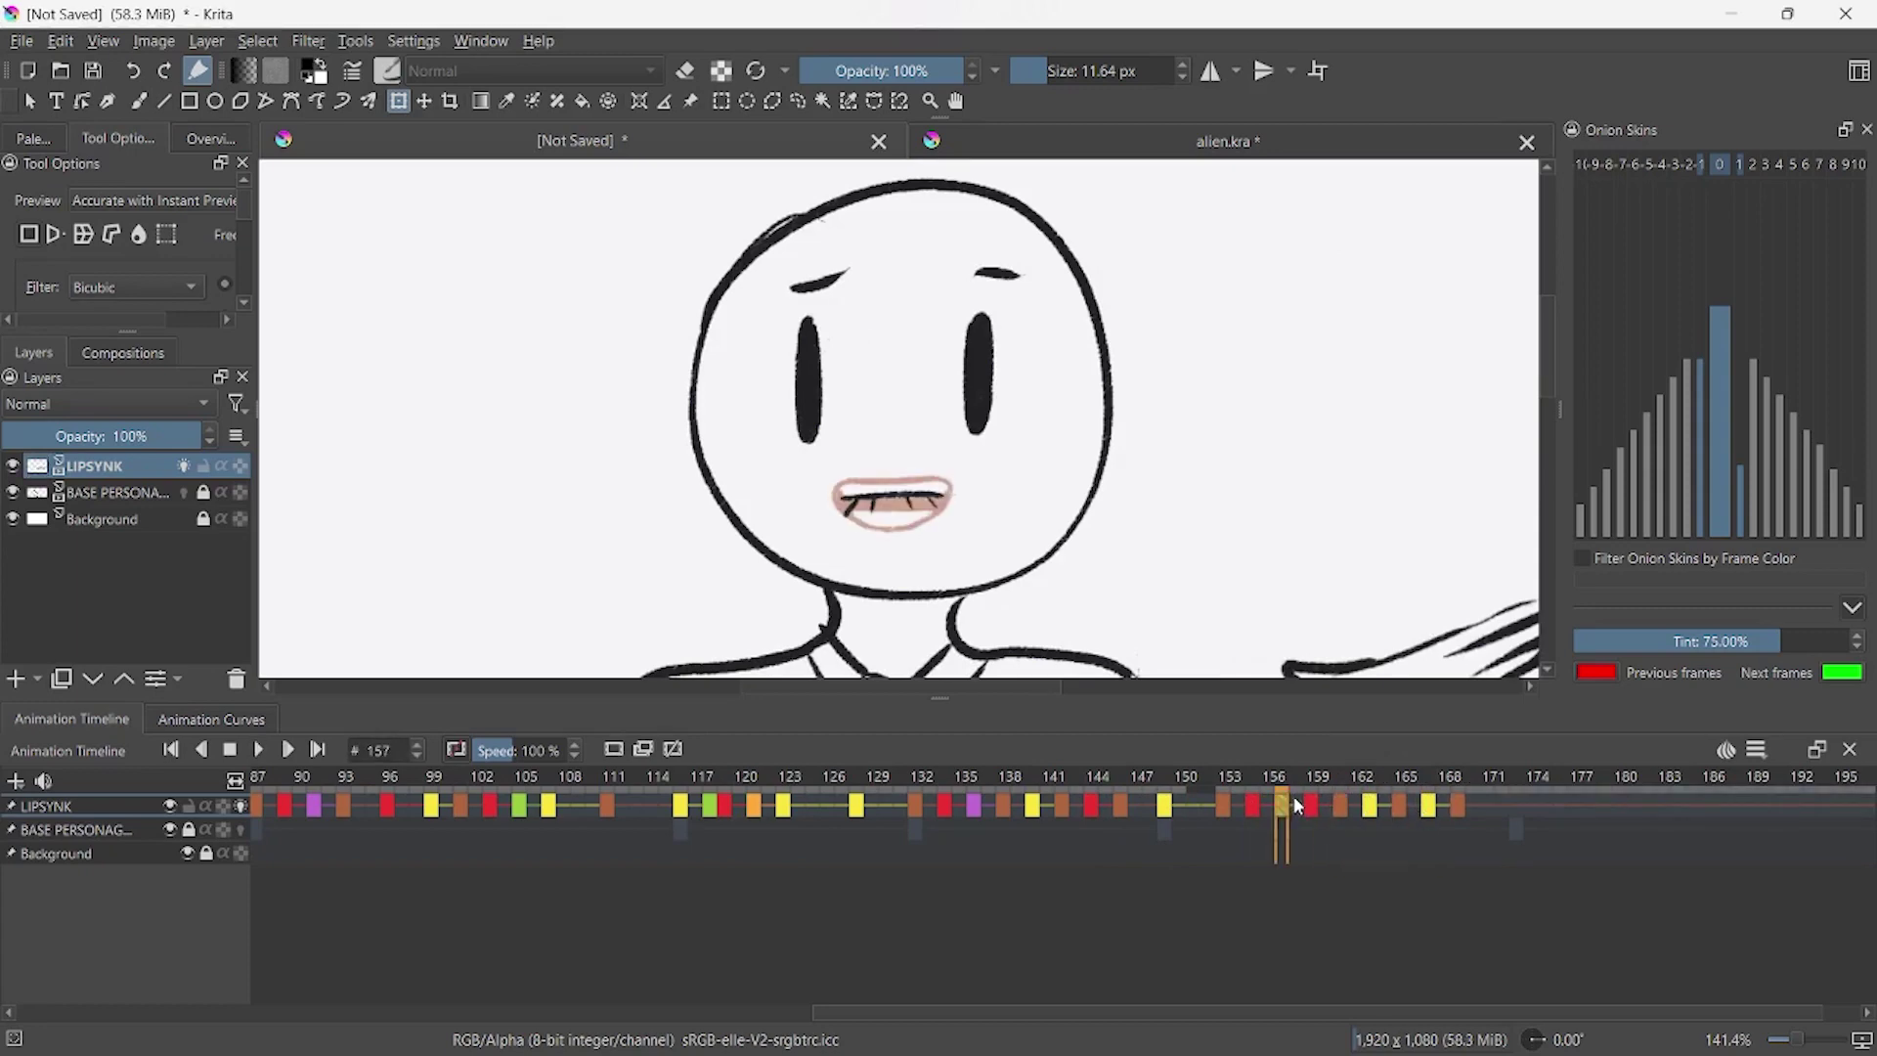
key(Delete)
click(1300, 805)
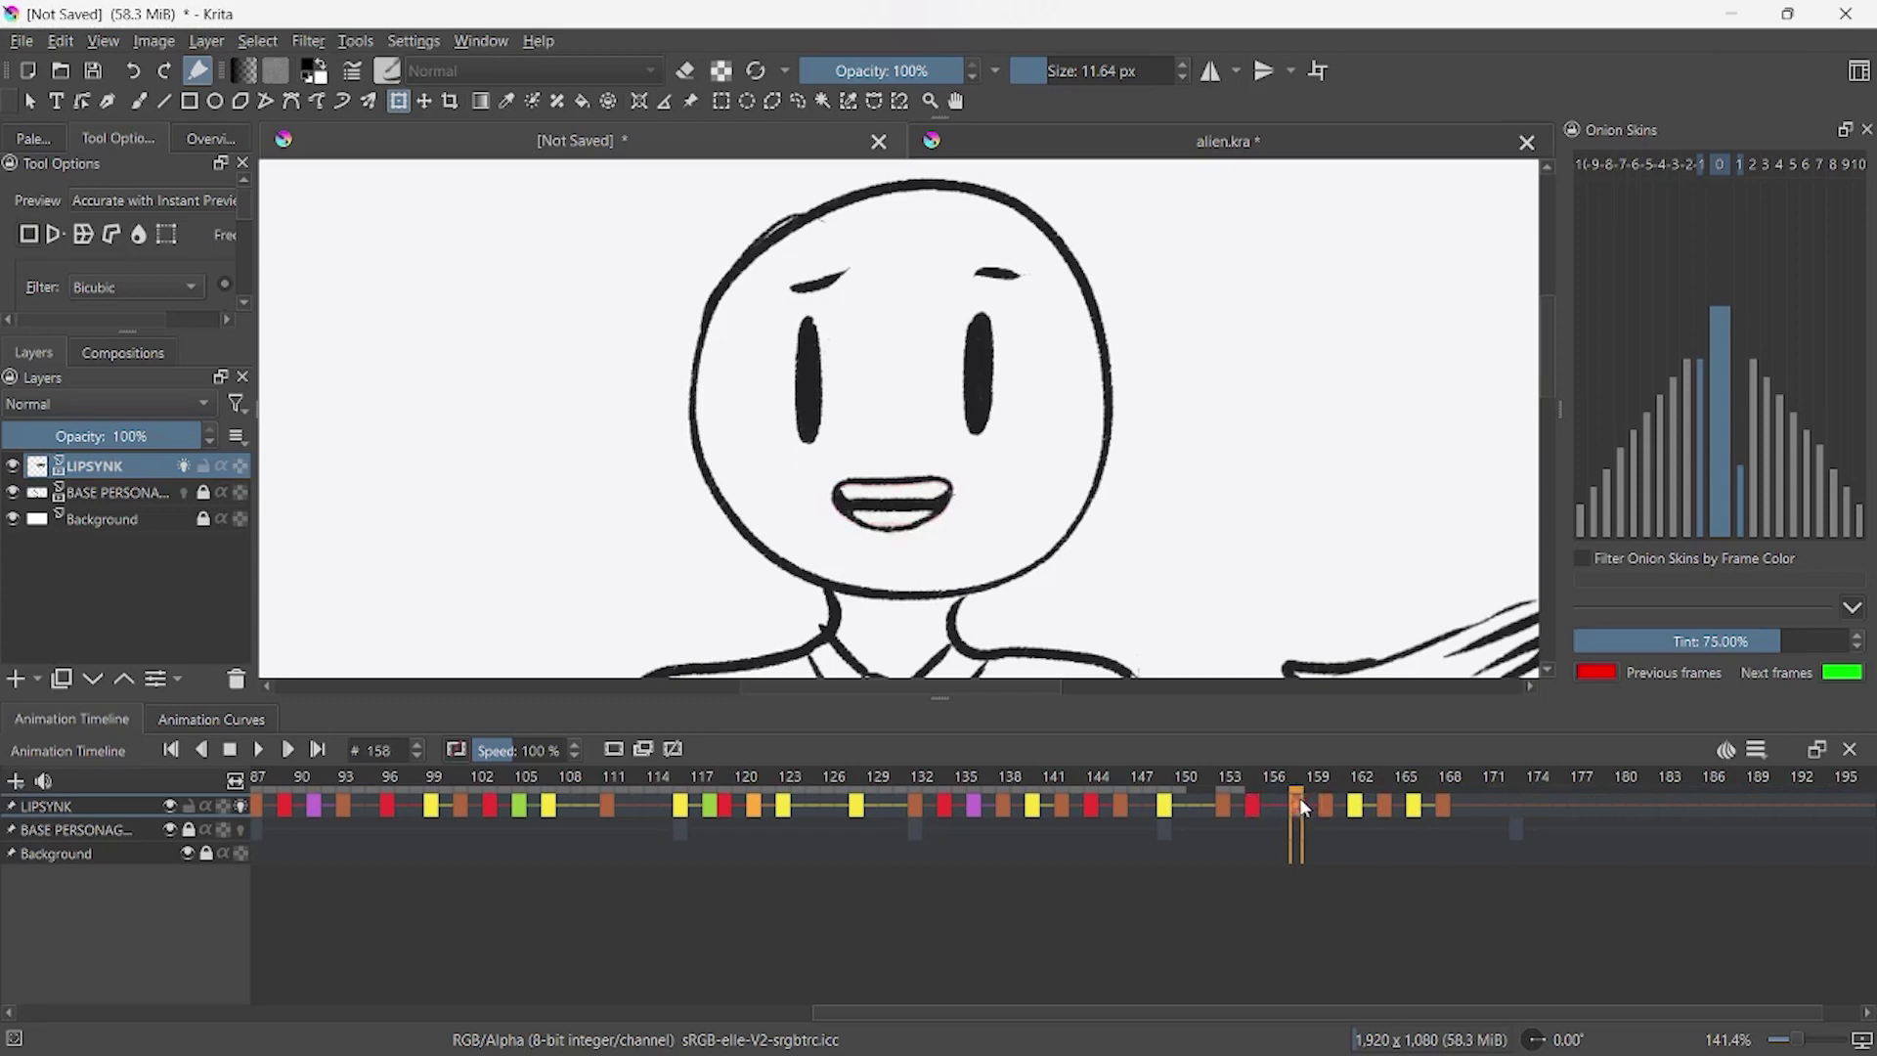
key(ctrl+z)
key(ctrl+z)
key(ctrl+z)
key(space)
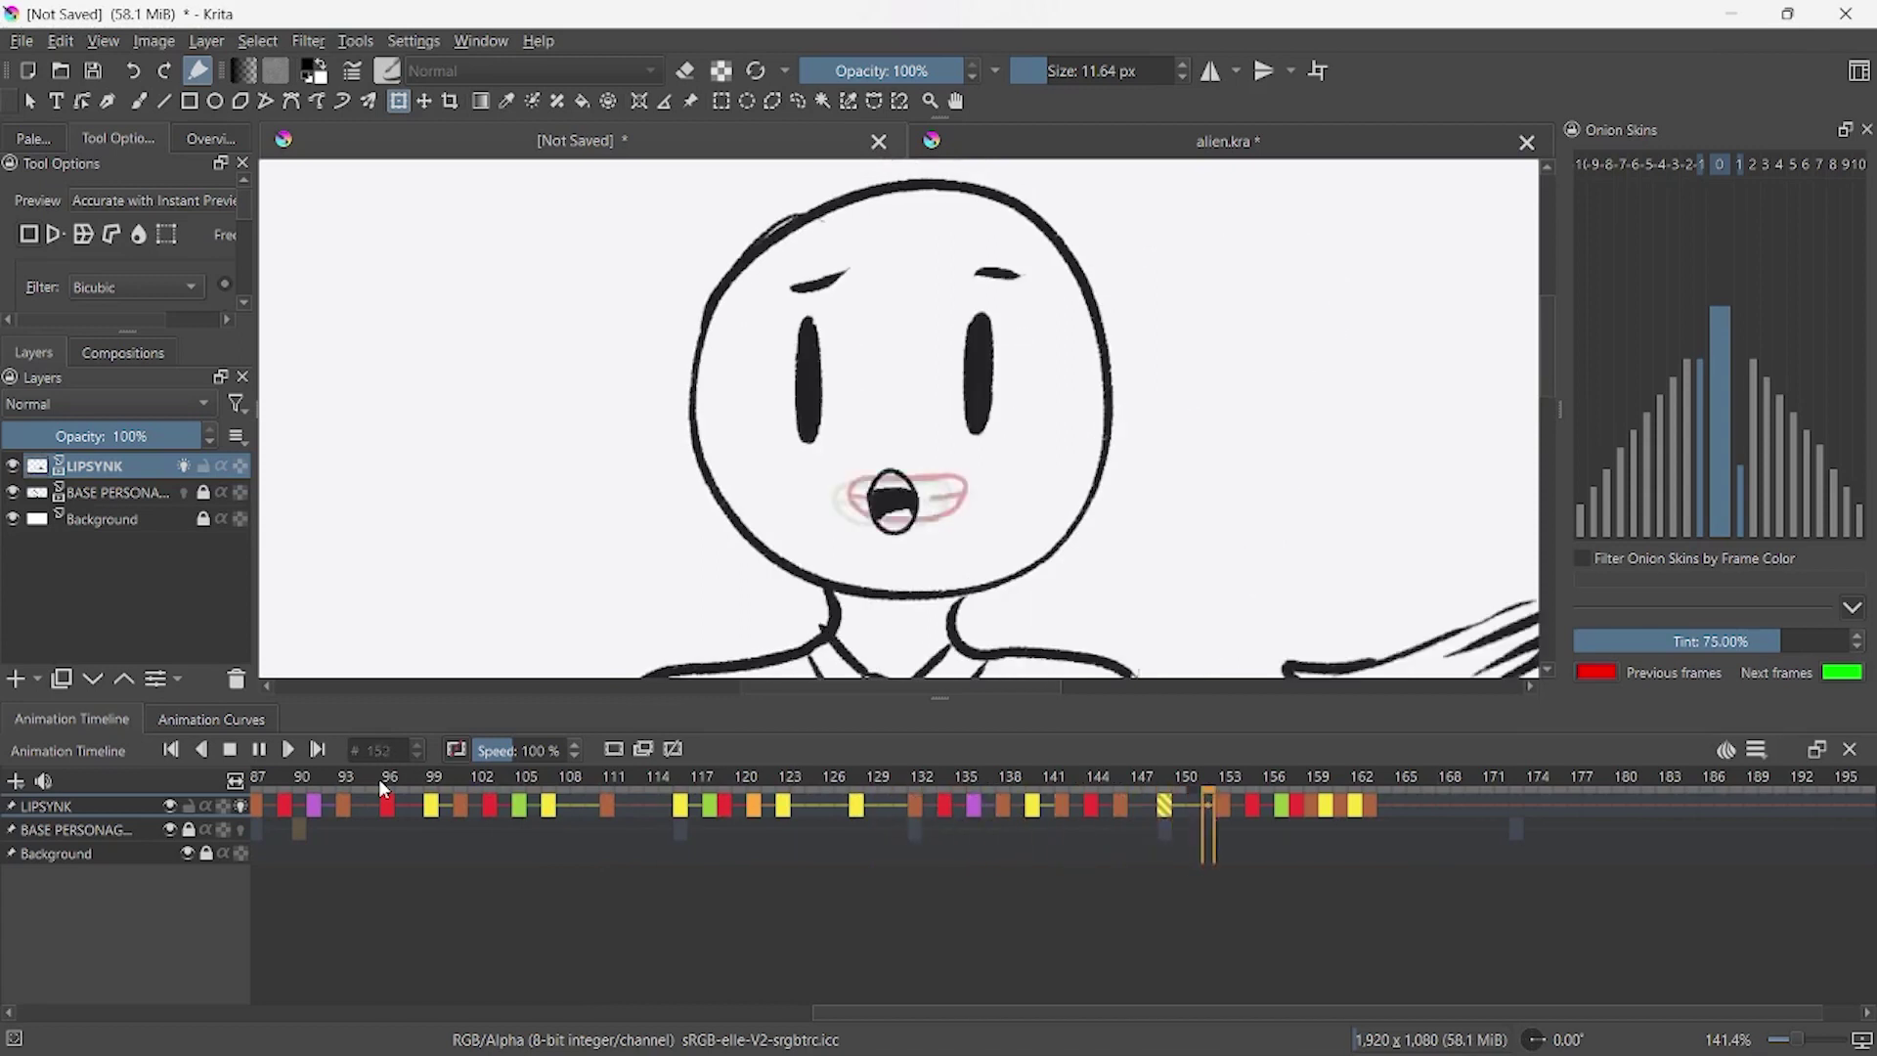
key(space)
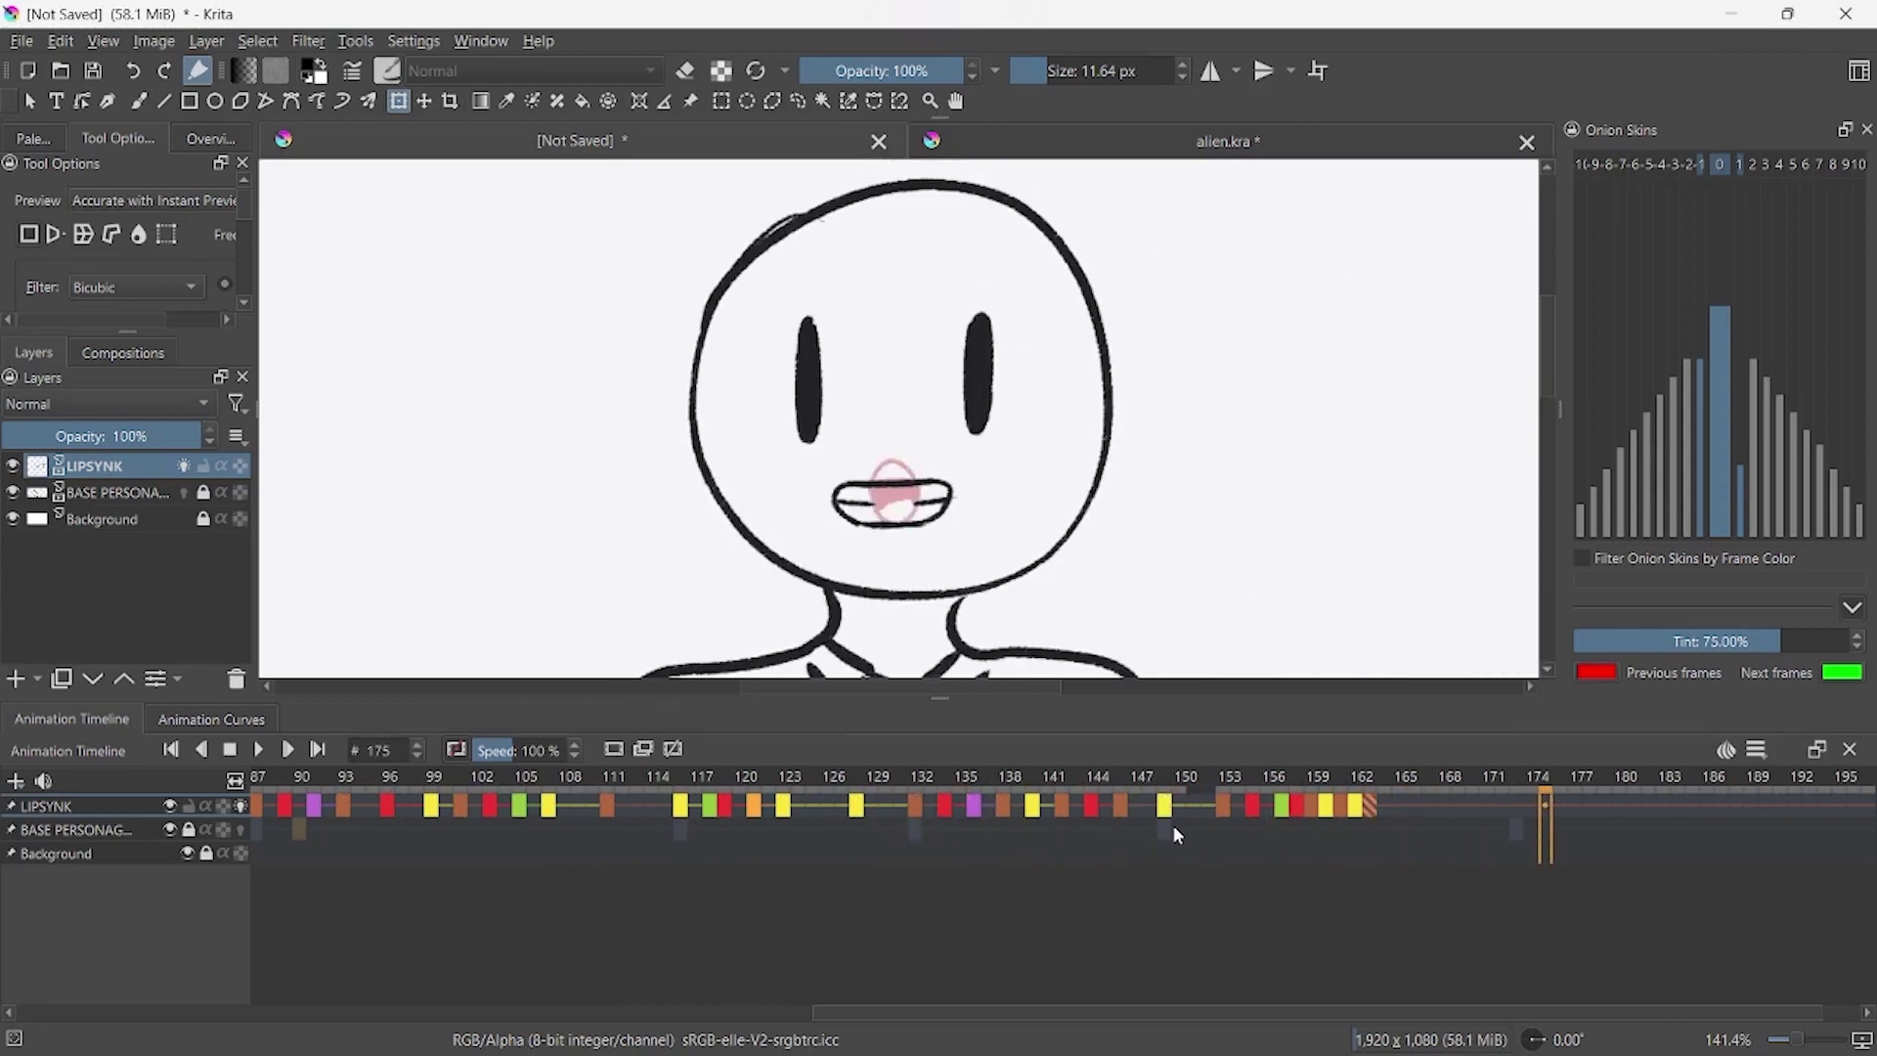
- Apply a frame edit to the mouth keyframe at frame 162 and play back the change
drag(1177, 835, 1359, 813)
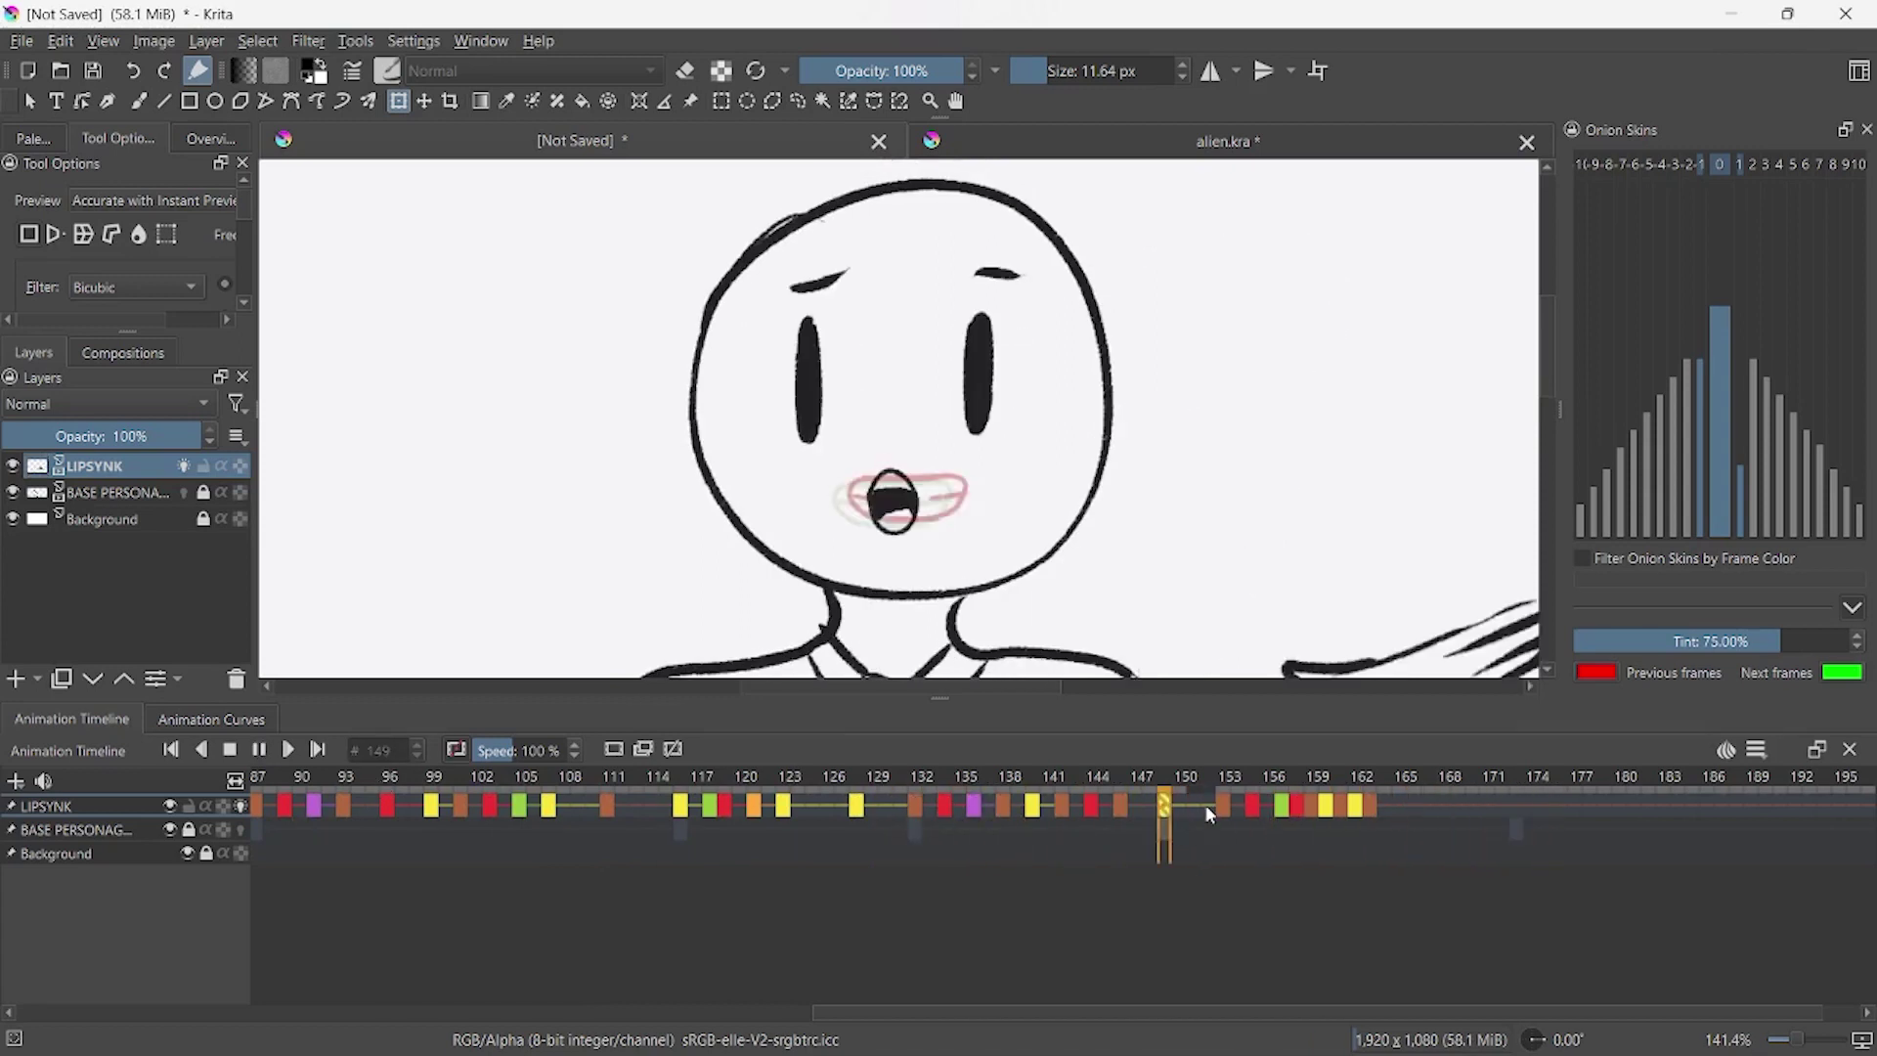
click(1354, 807)
right_click(1366, 809)
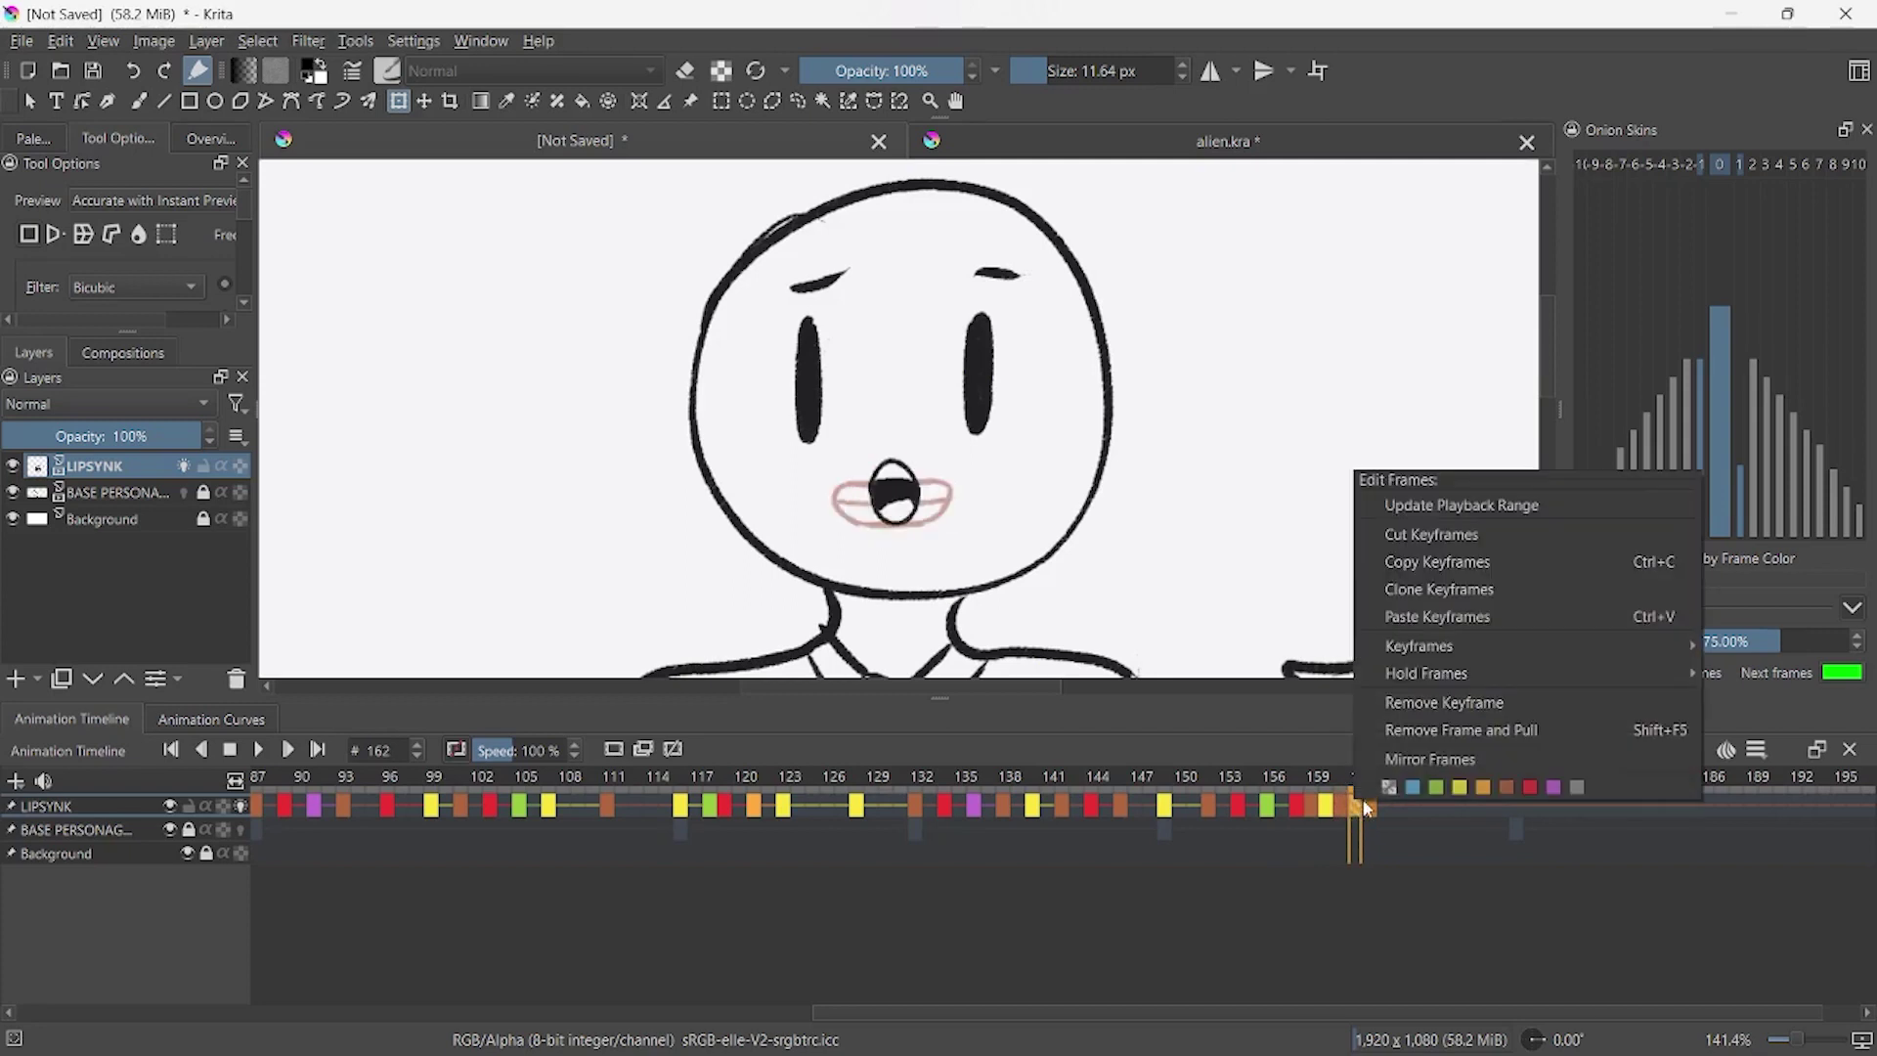
click(1461, 730)
key(space)
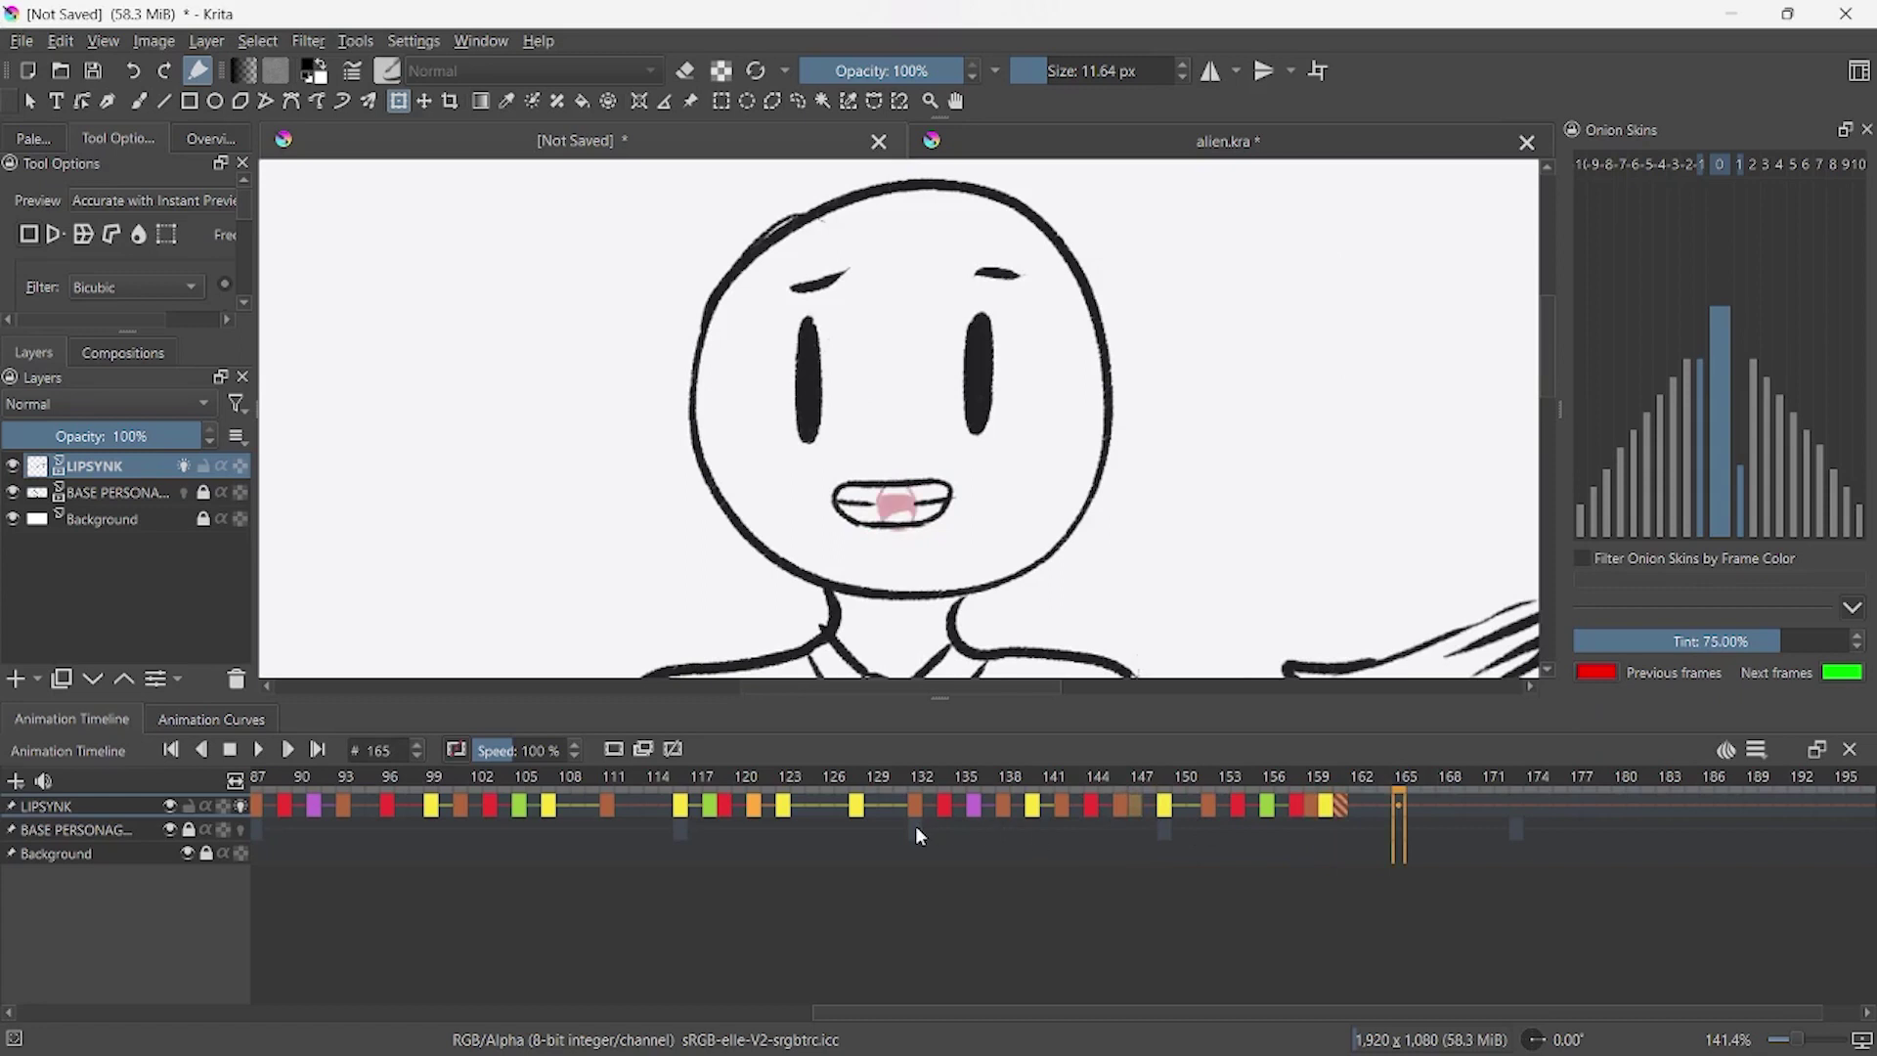
- Play the lip-sync from frames 121 and 135 through 173 to check timing, ending at frame 140
click(753, 856)
key(space)
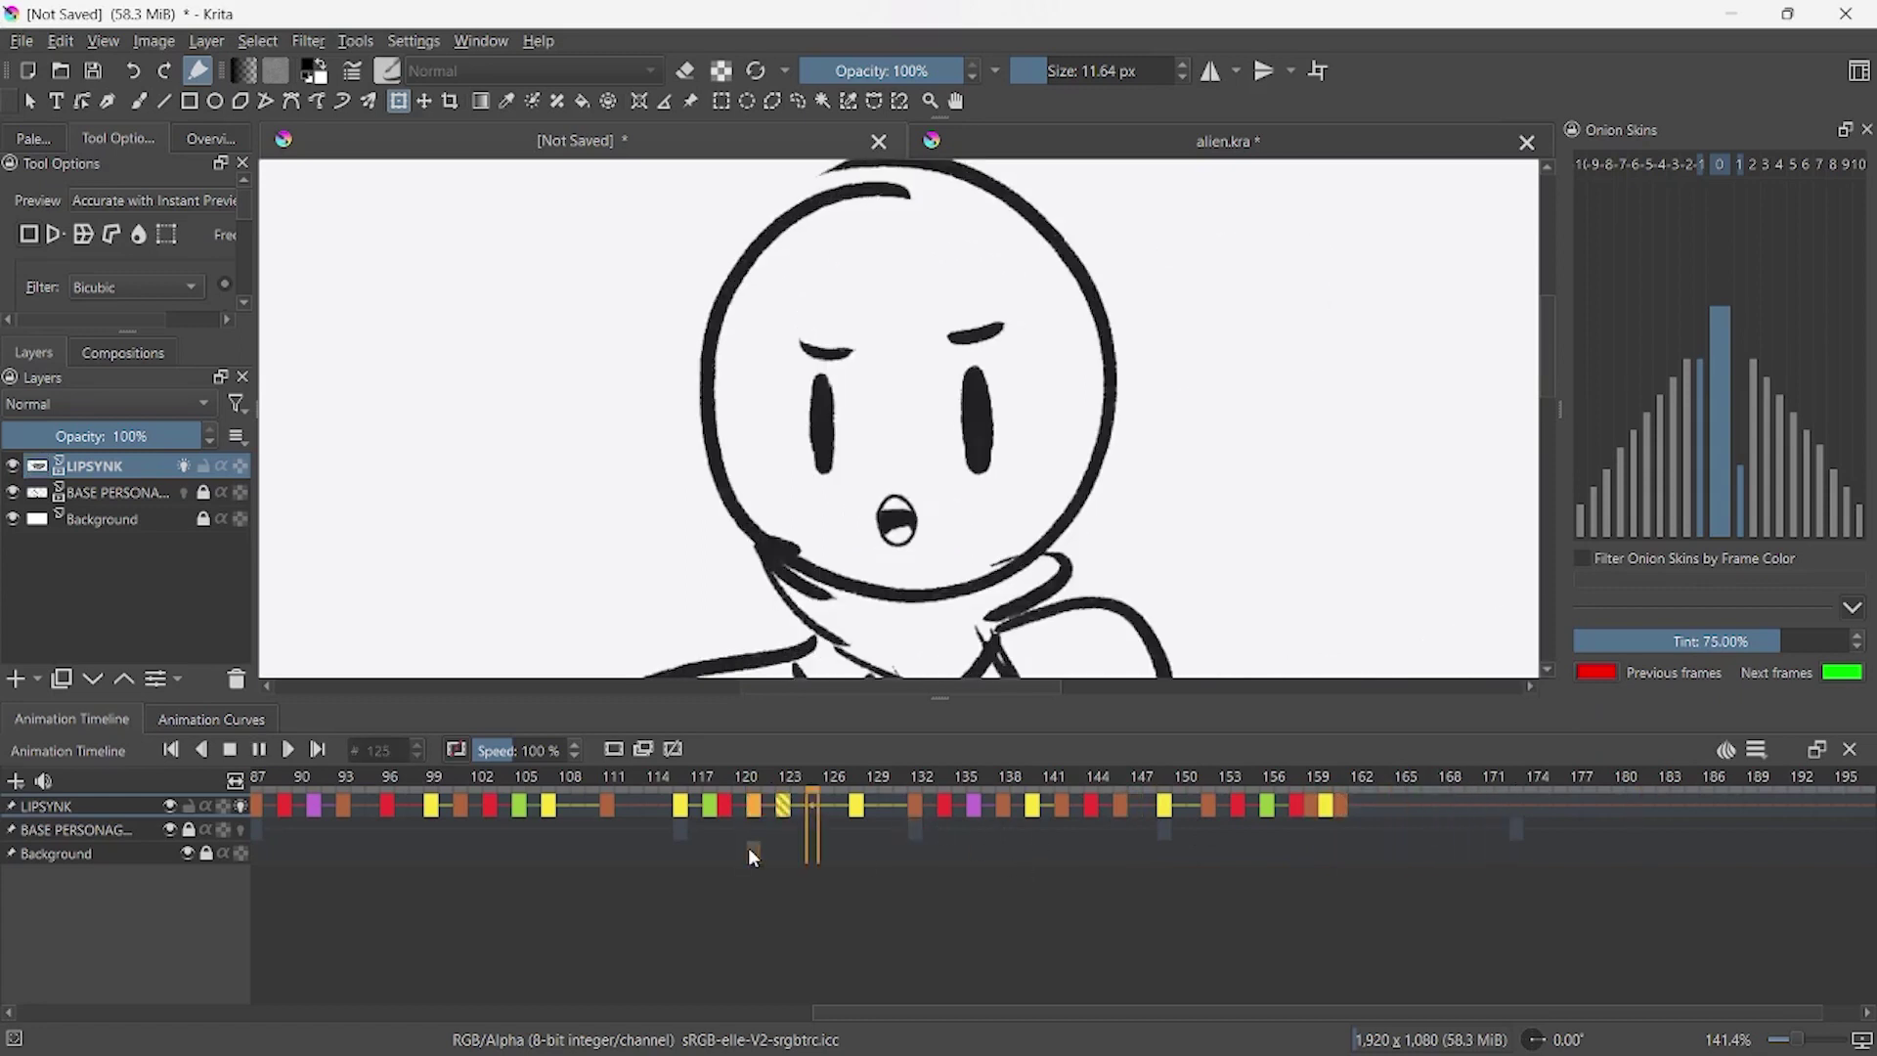
click(975, 808)
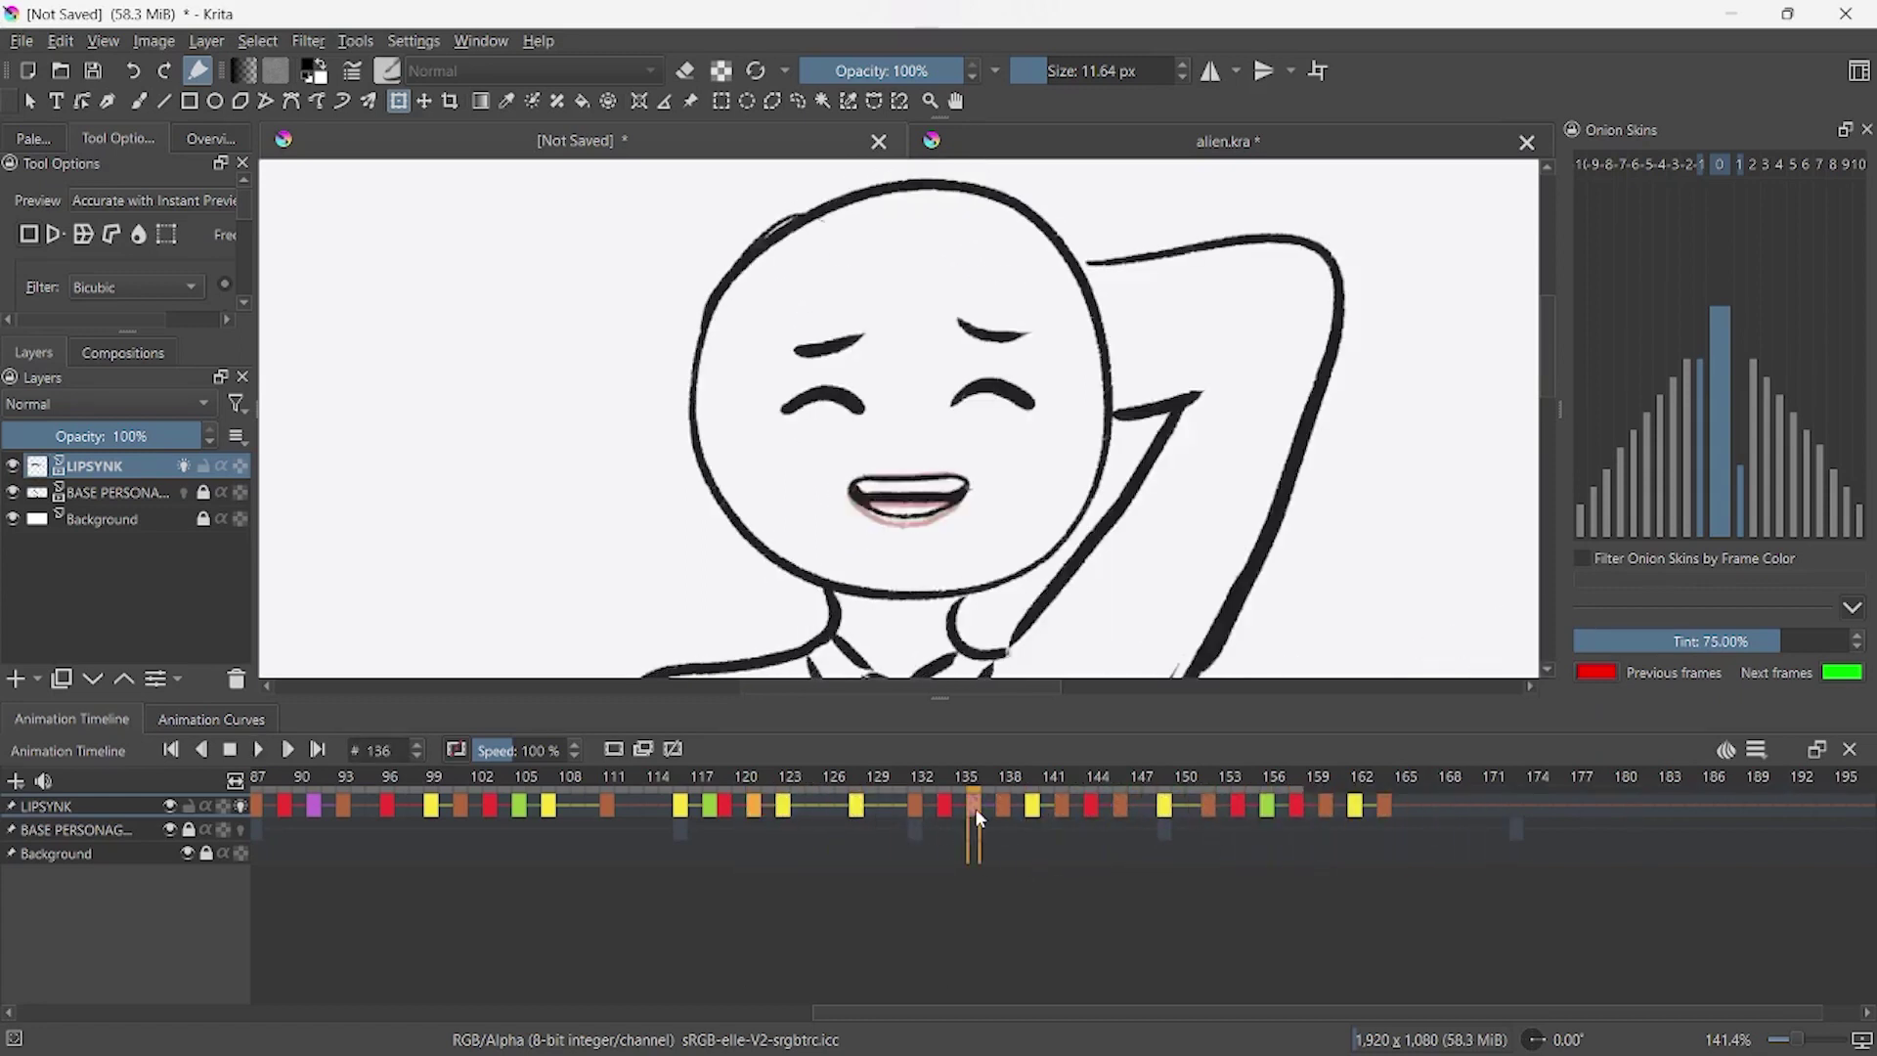
key(space)
click(1517, 804)
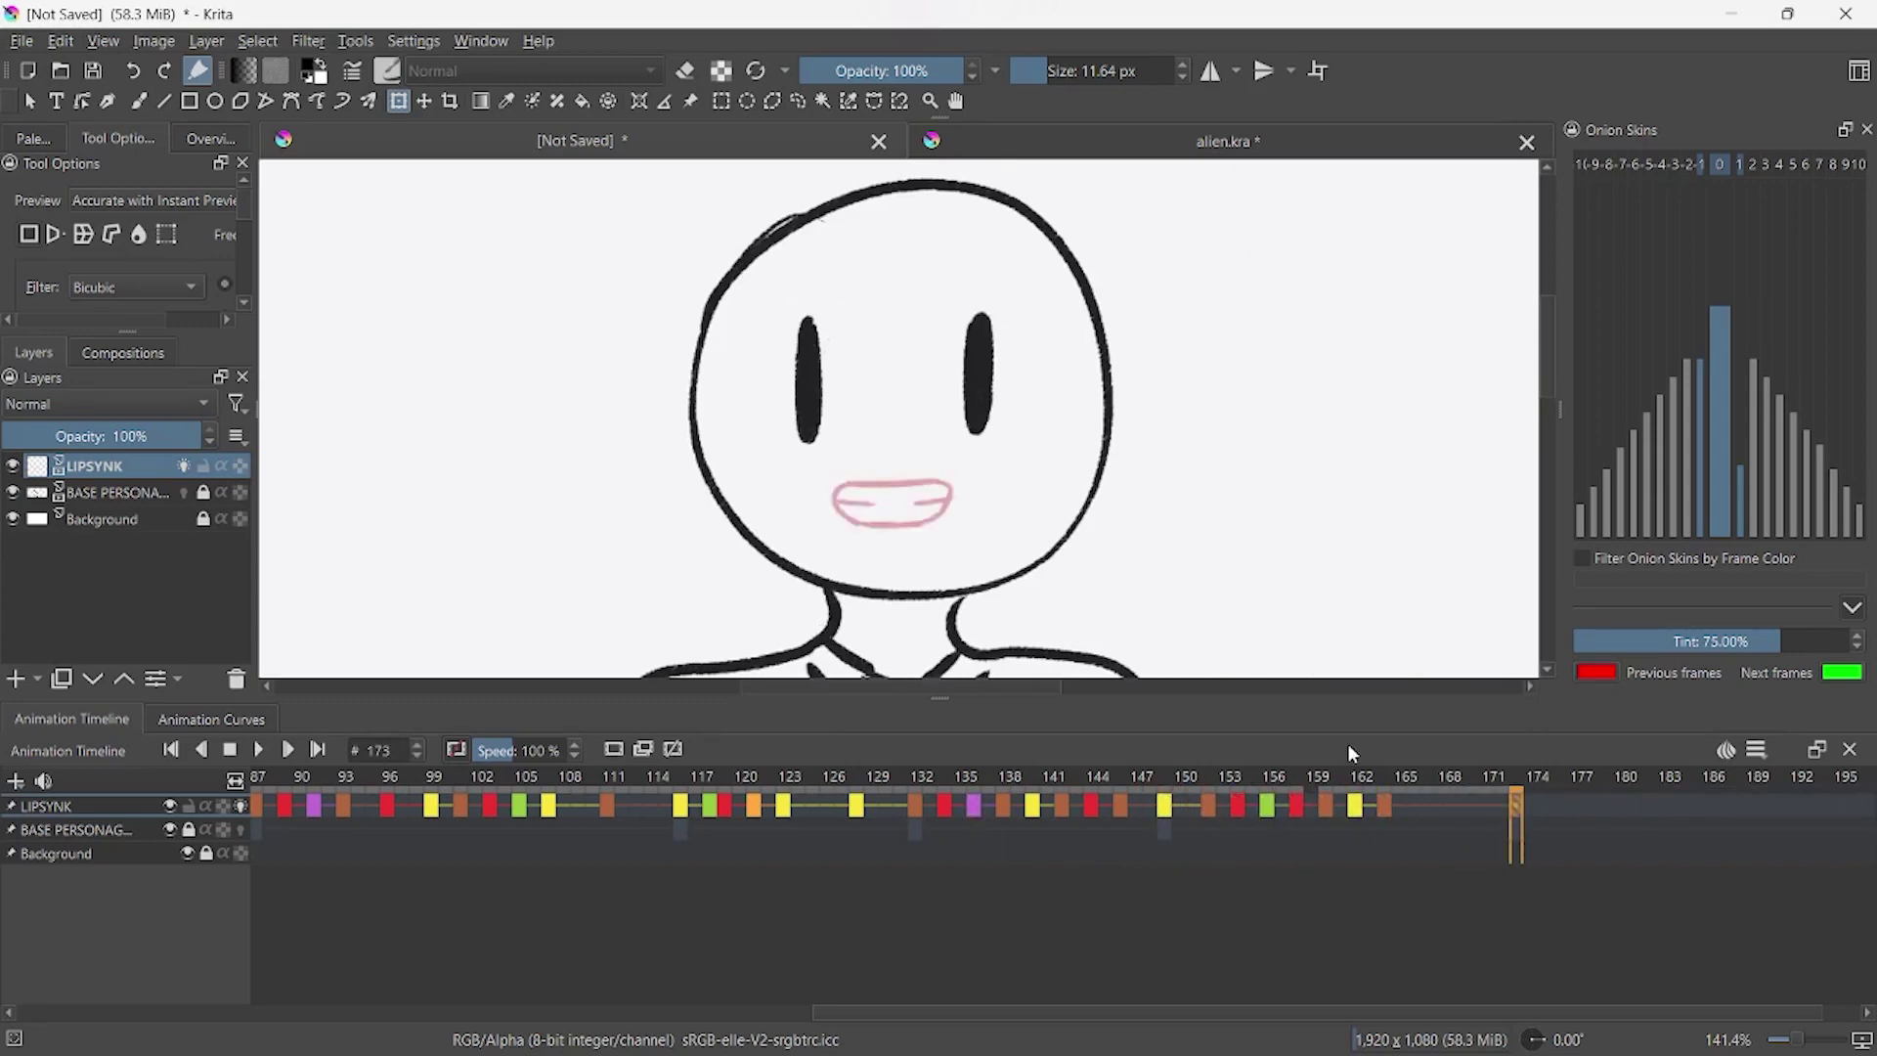
scroll(1340, 797, down, 5)
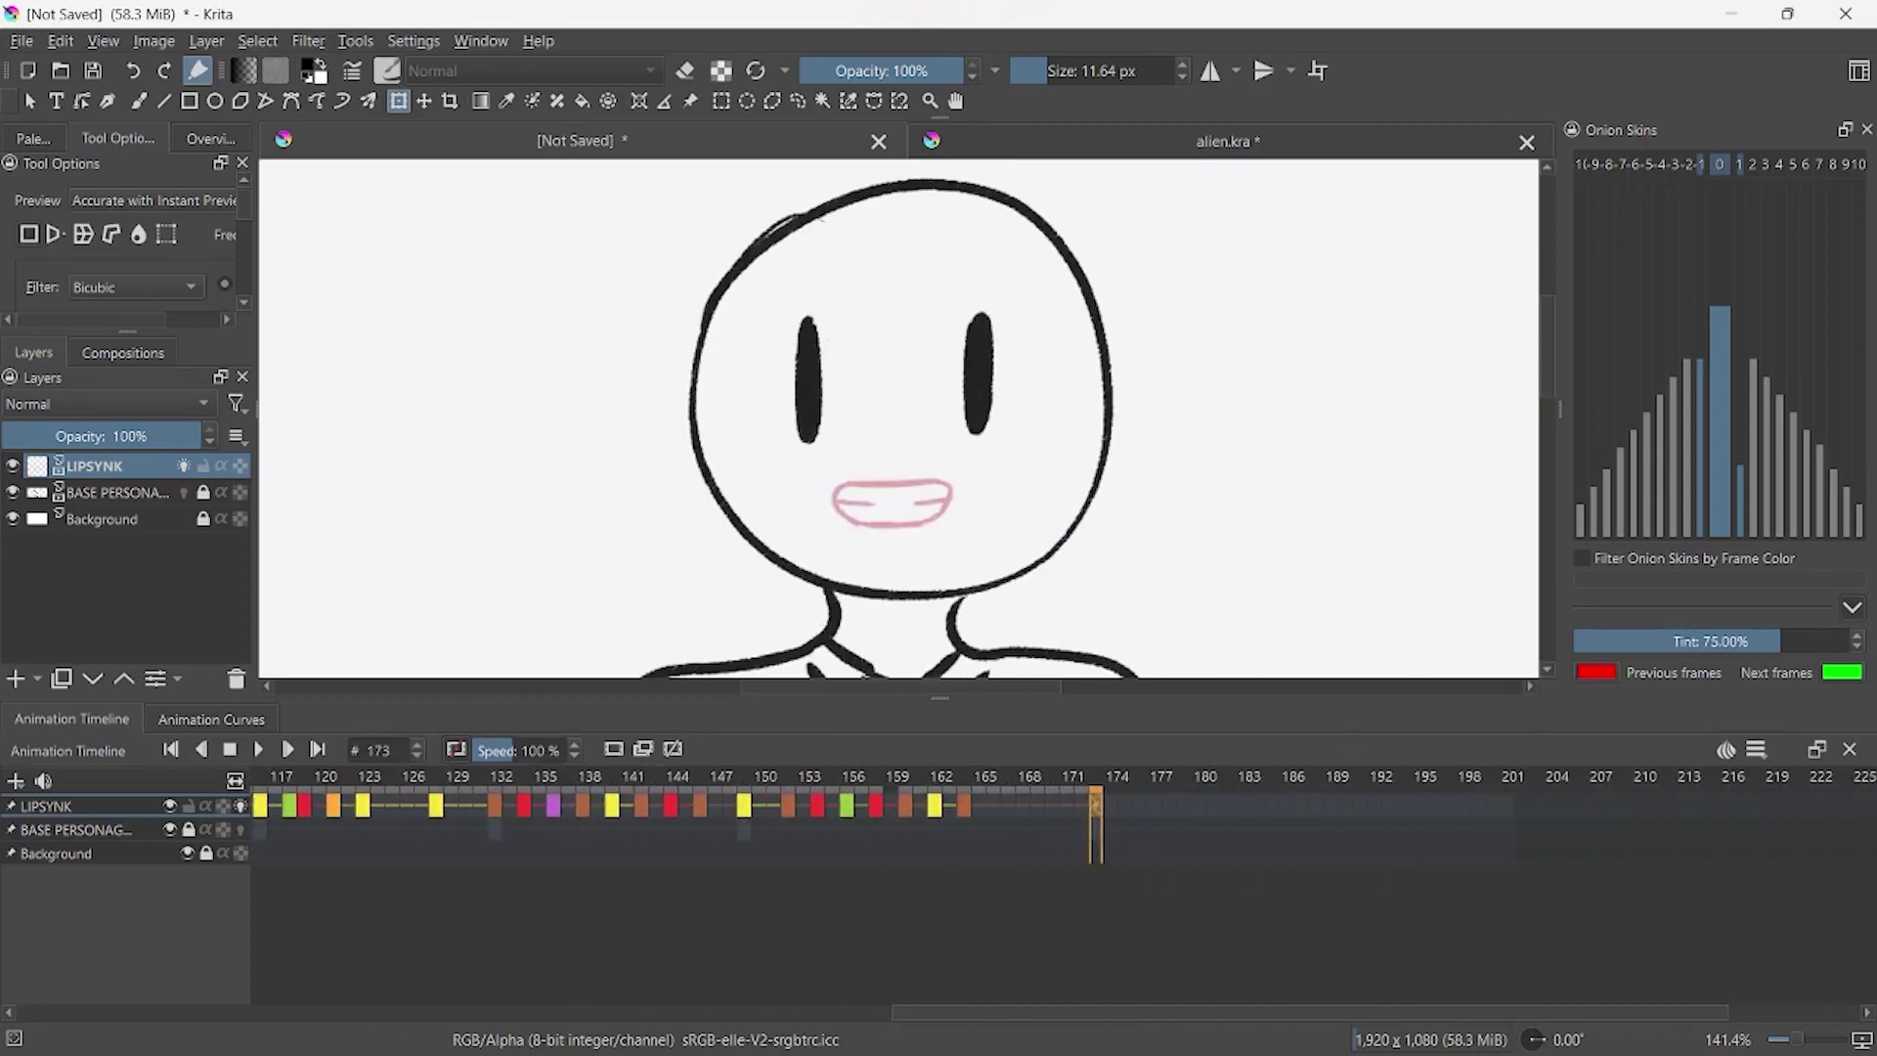
key(space)
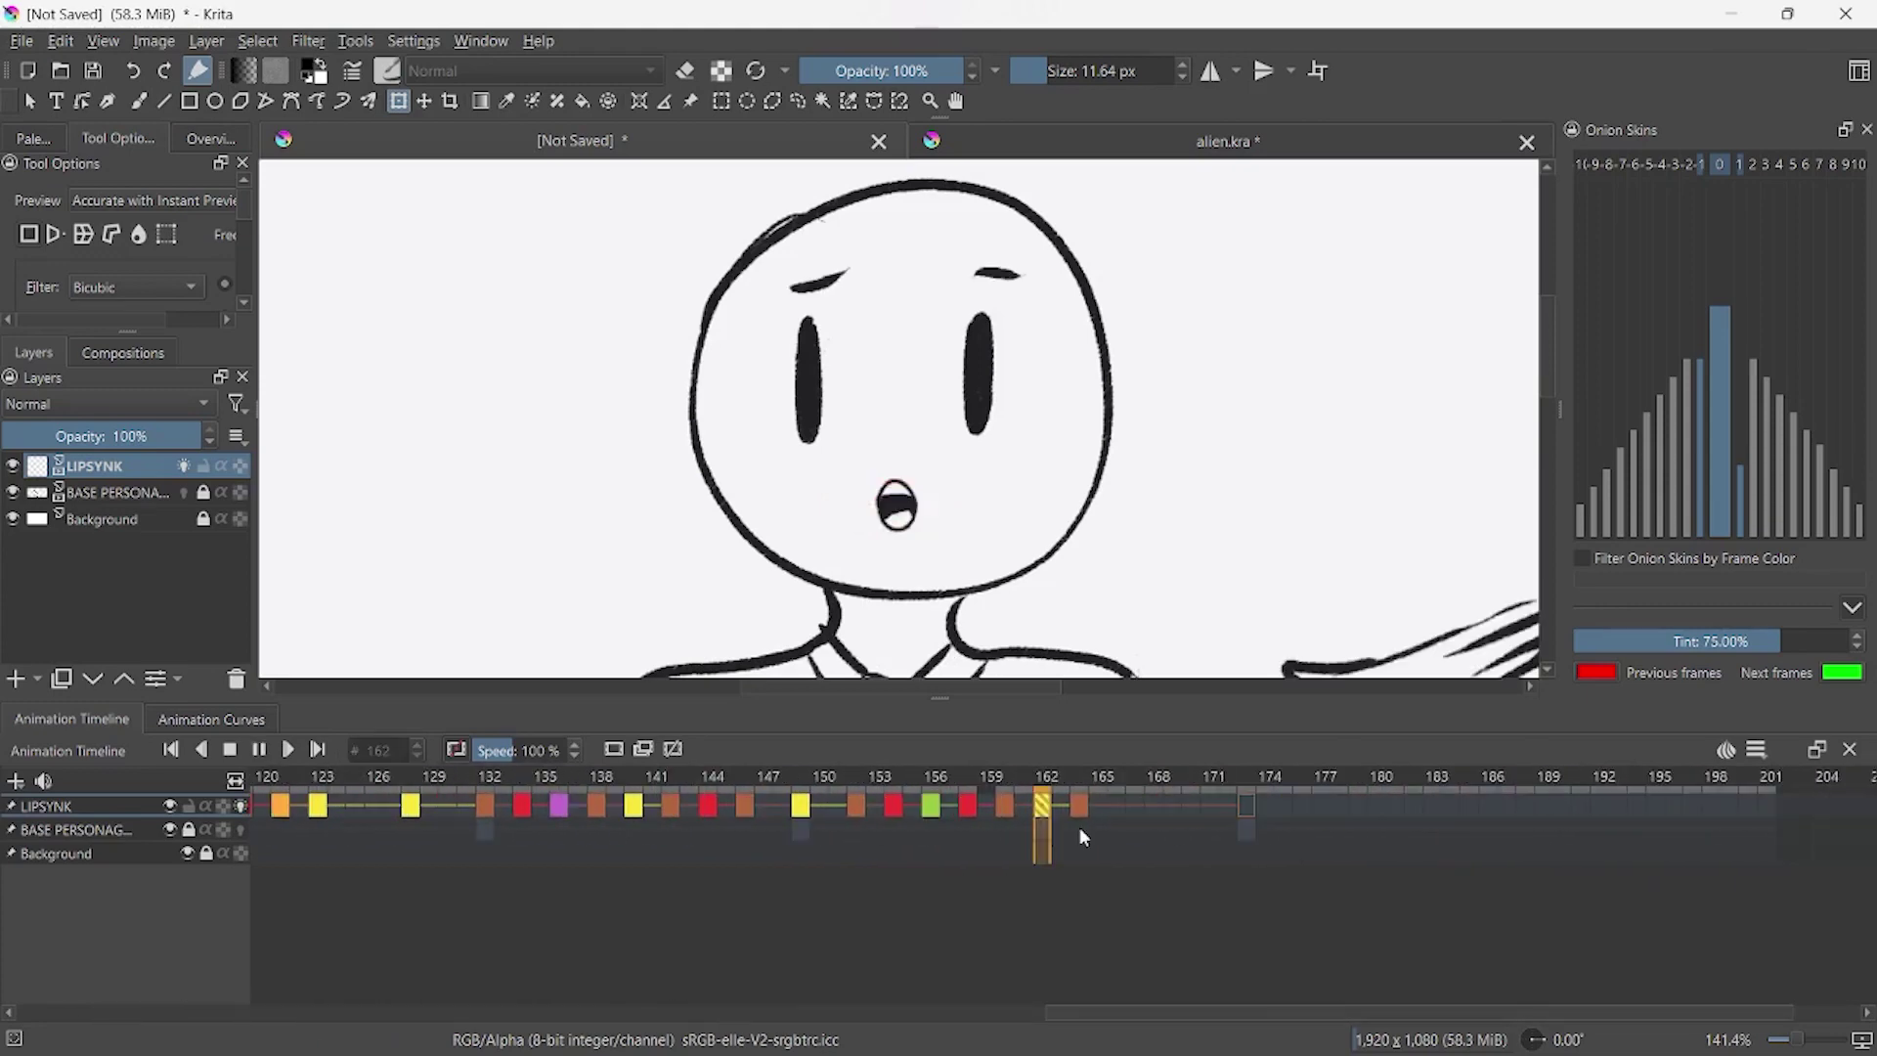
key(space)
click(607, 806)
- Paste the copied run of mouth keyframes at frame 173 on LIPSYNK
click(701, 806)
click(633, 811)
click(1247, 807)
key(ctrl+v)
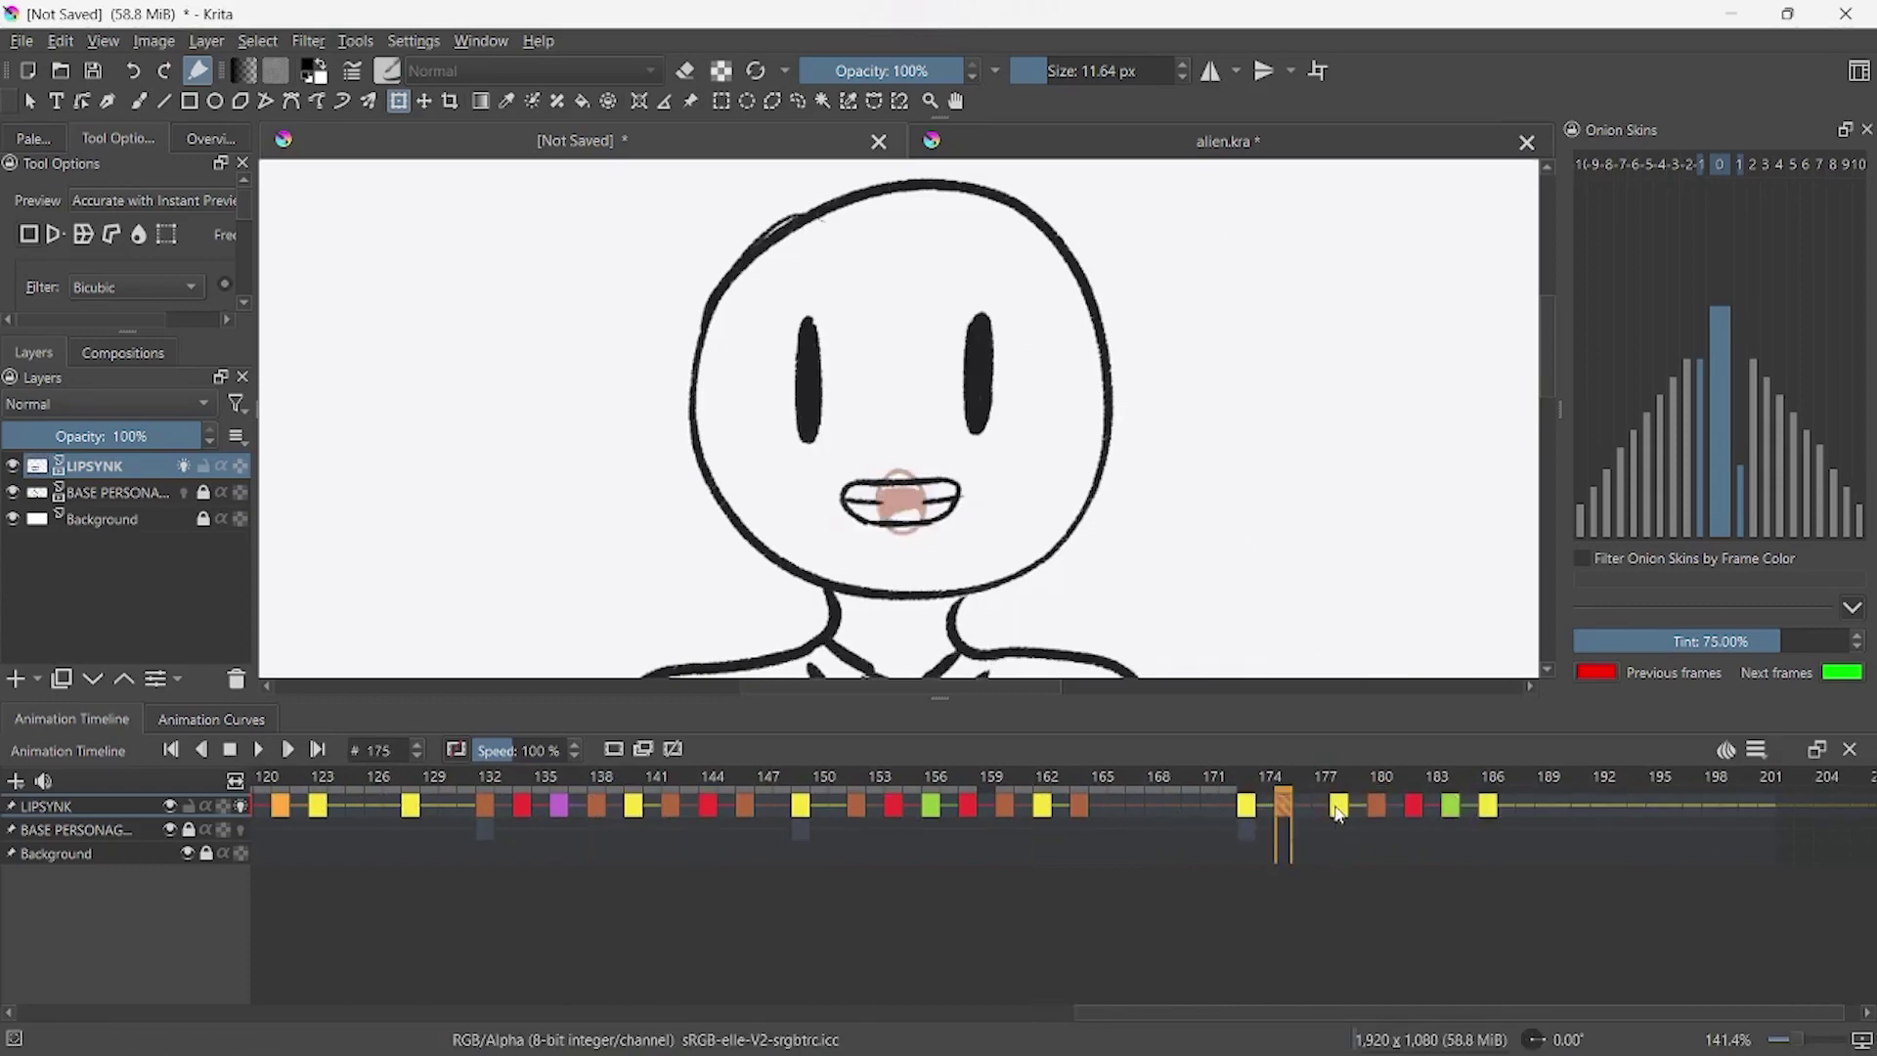
- Select frames 160–162 and play the lip-sync from frame 144
drag(1005, 807, 1046, 806)
click(782, 806)
right_click(708, 807)
key(Escape)
key(space)
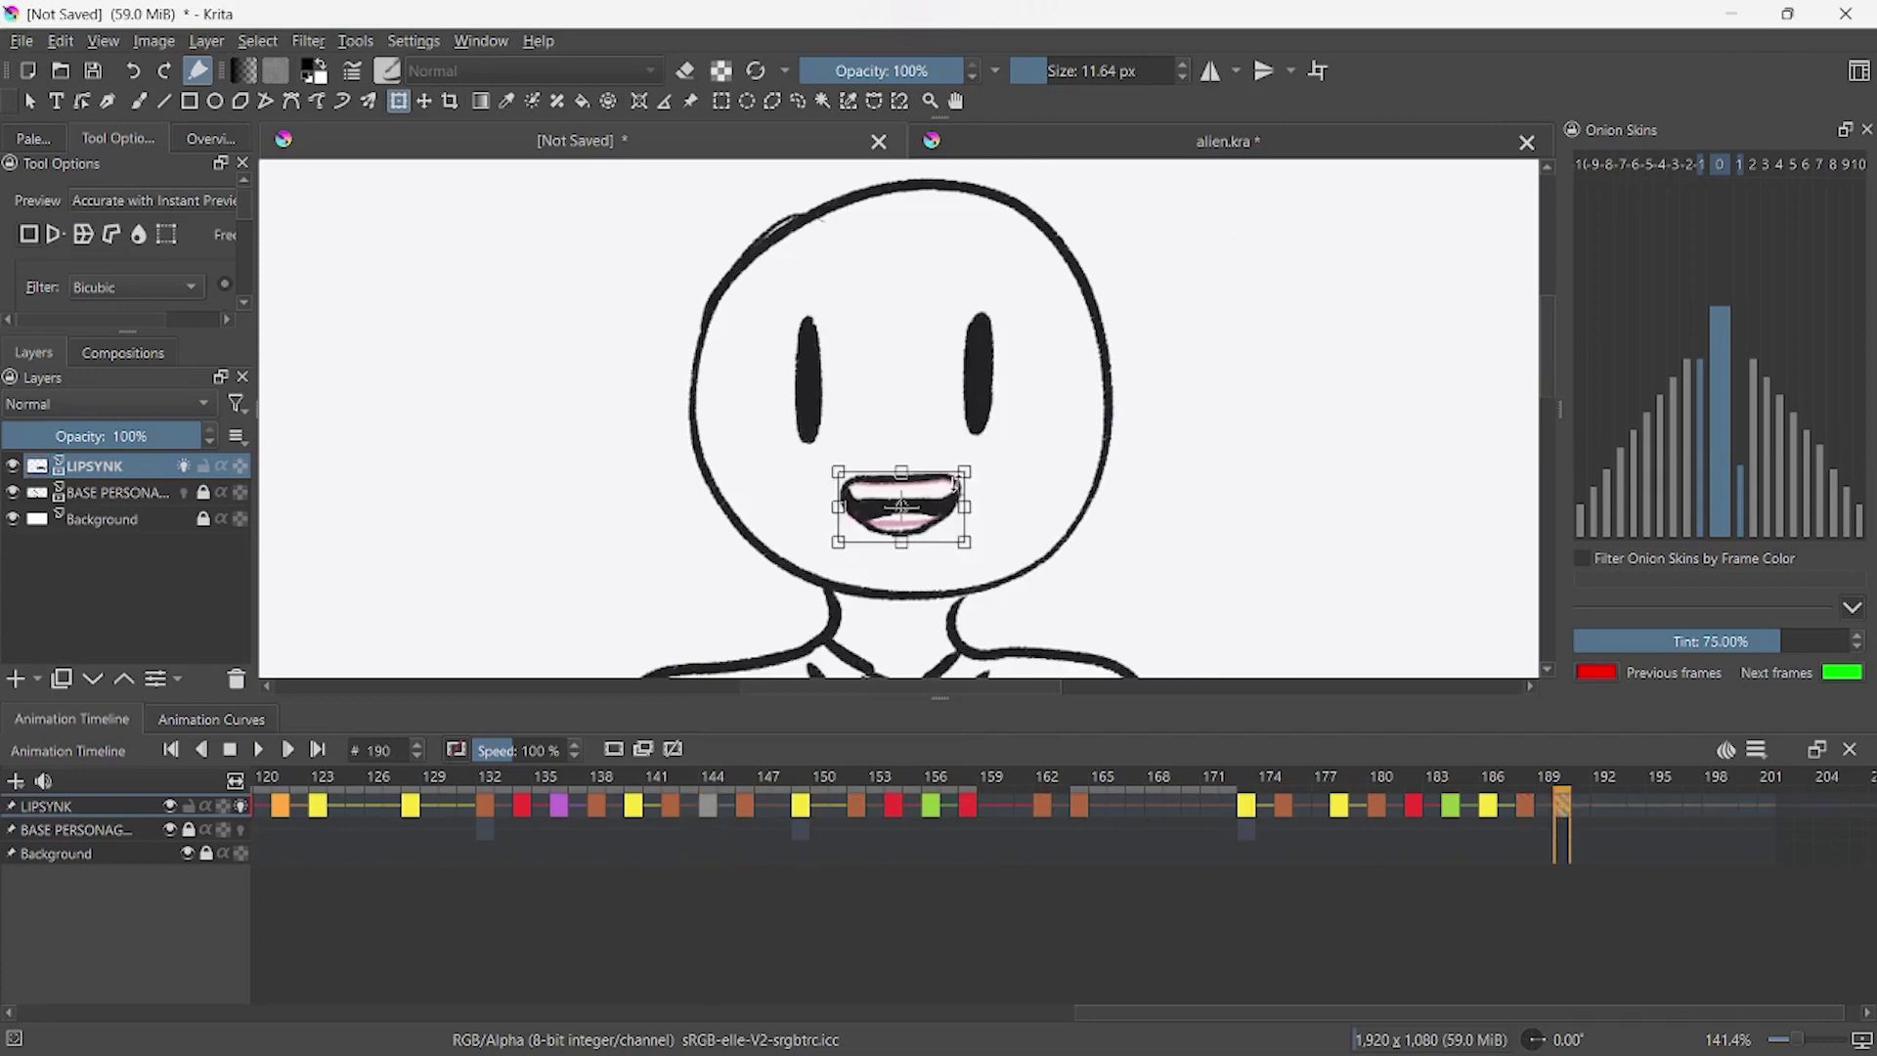
drag(721, 1005, 1430, 1009)
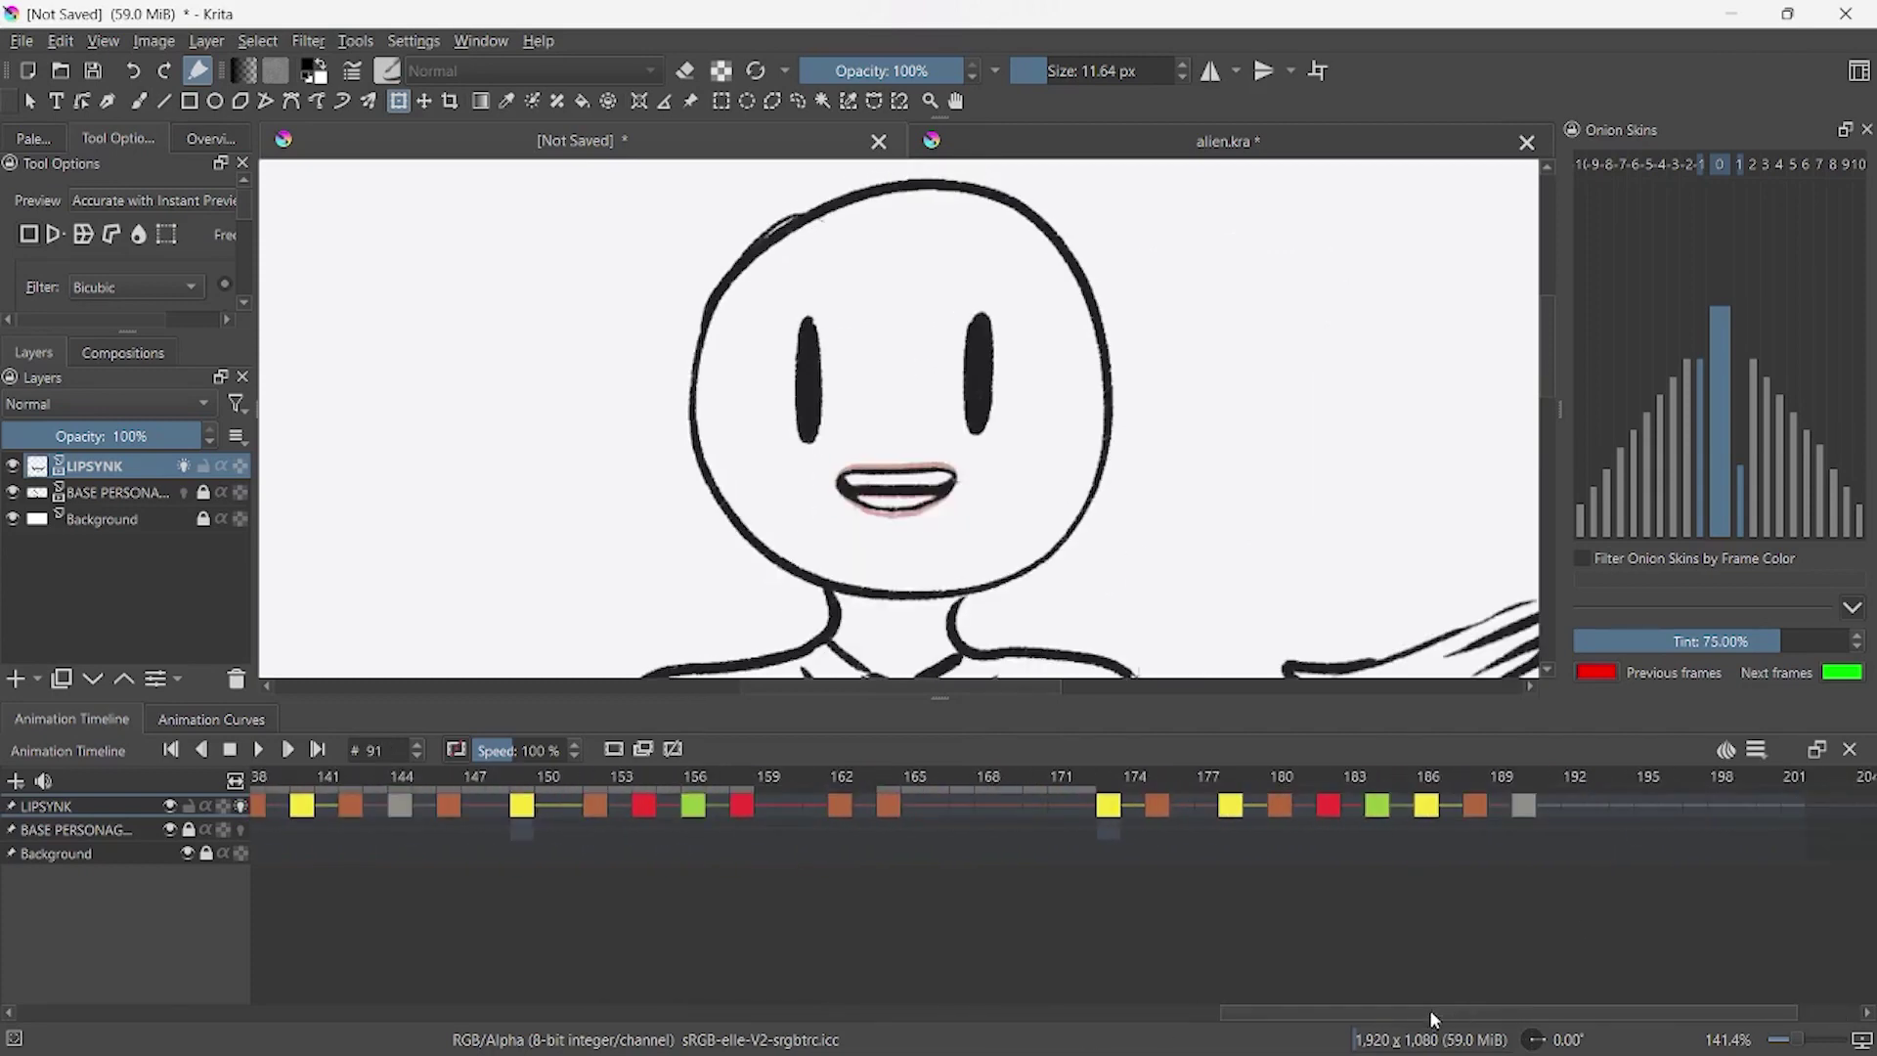
- Transform the mouth drawing at frame 192 and add the final mouth keyframes up to about frame 198
click(1567, 806)
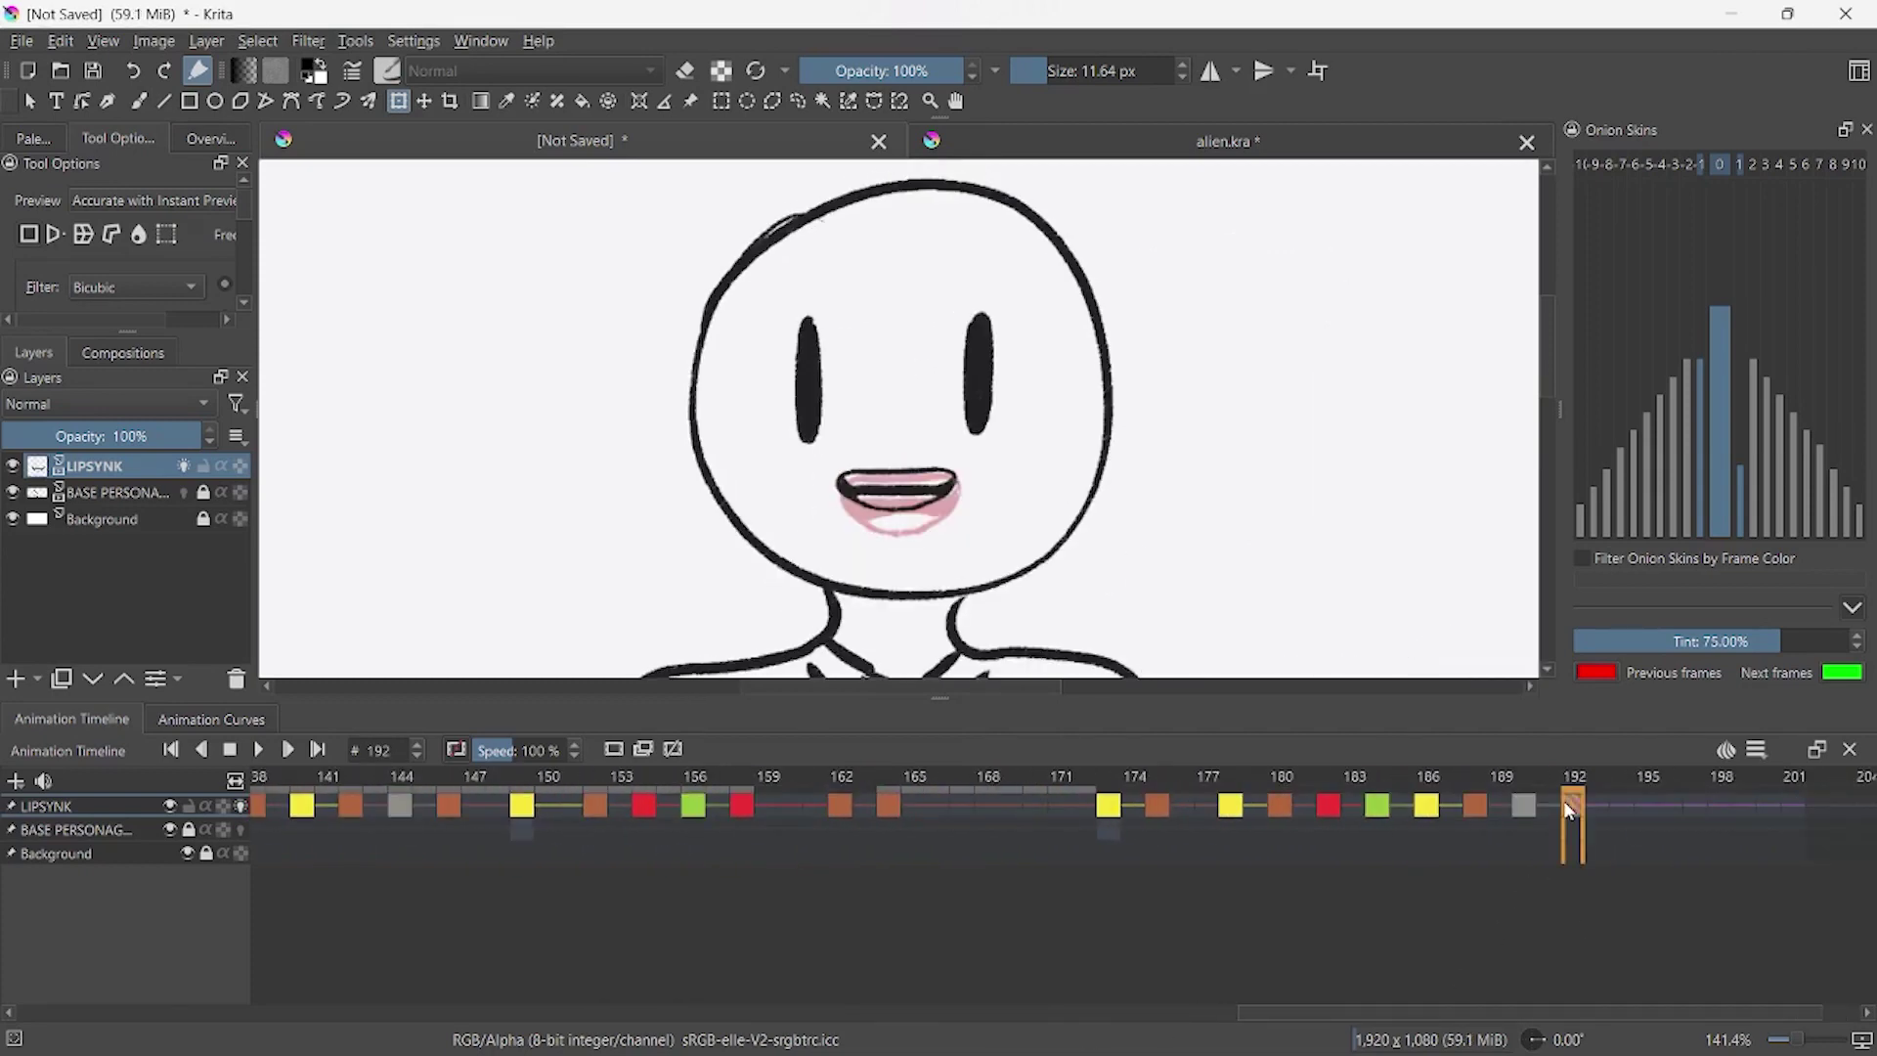
click(930, 503)
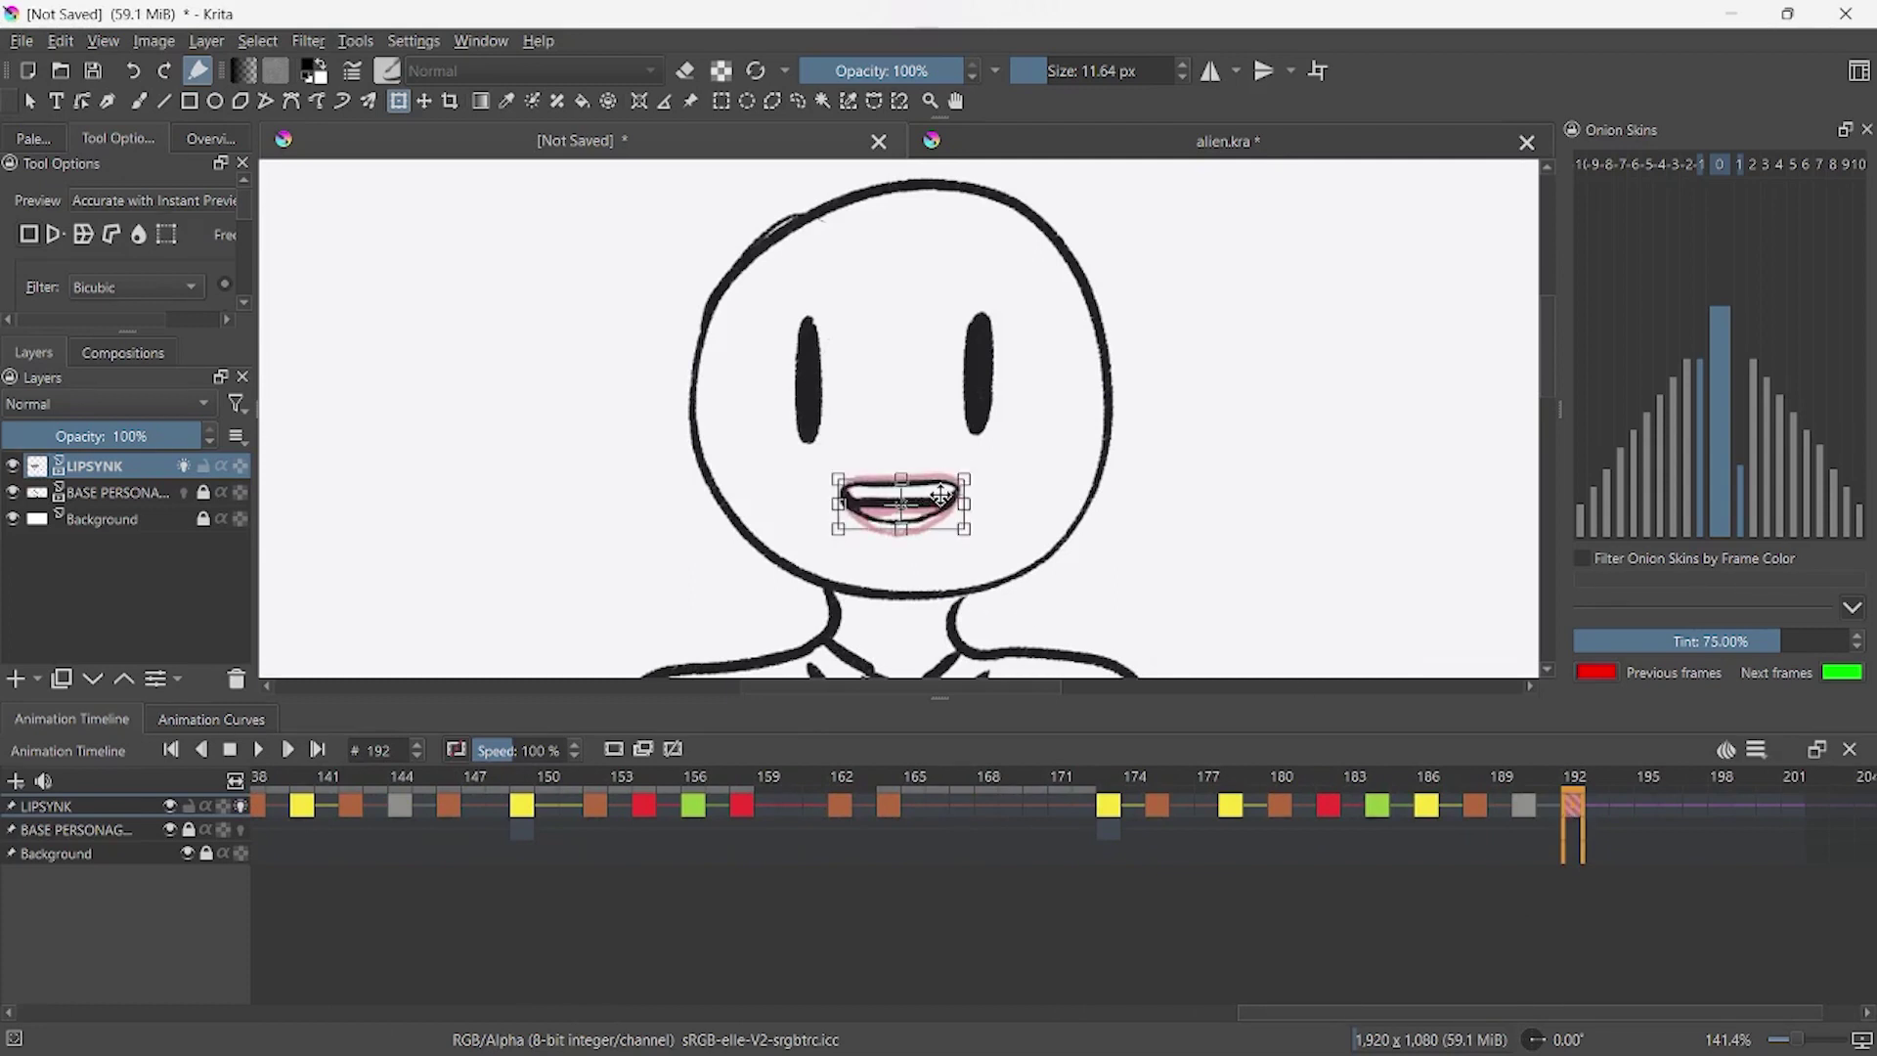
click(1621, 806)
click(1540, 799)
click(1638, 803)
click(1715, 803)
- Play back the end of the lip-sync, checking the O mouth at frame 186 and the final frame near 200
key(space)
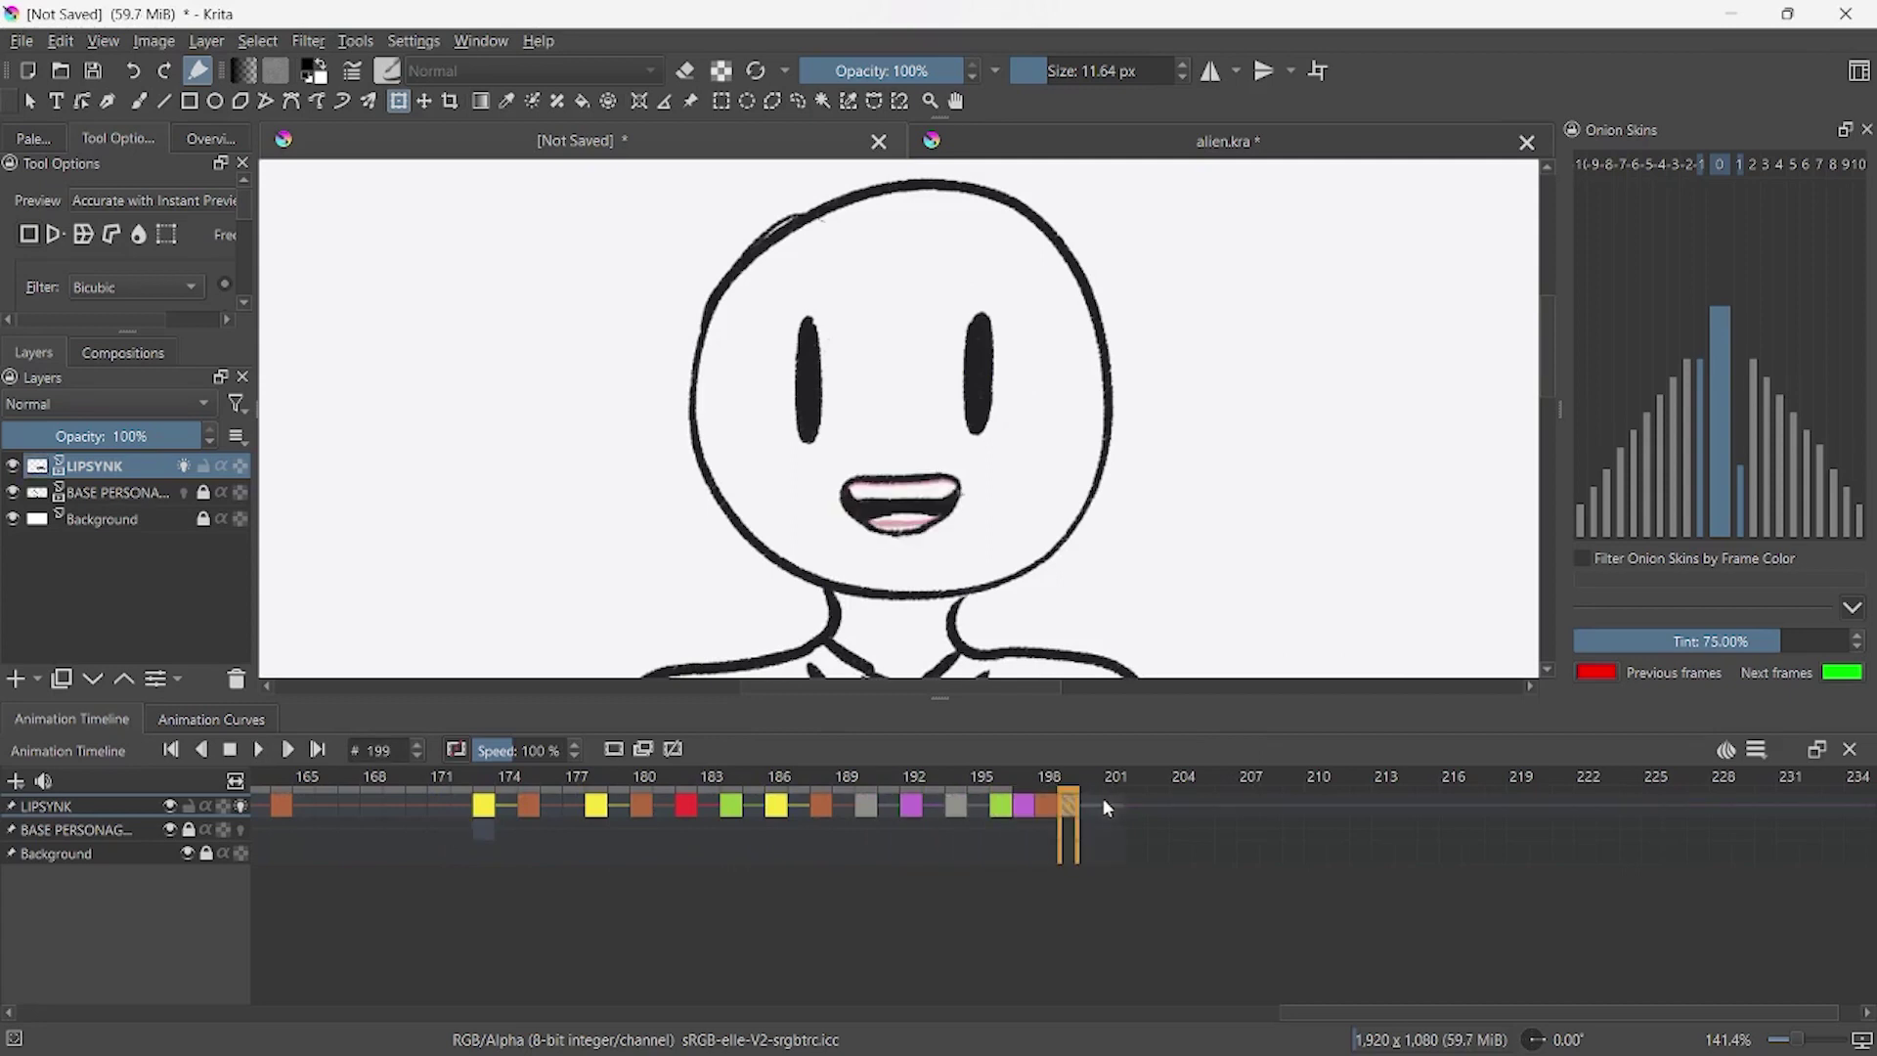
click(780, 812)
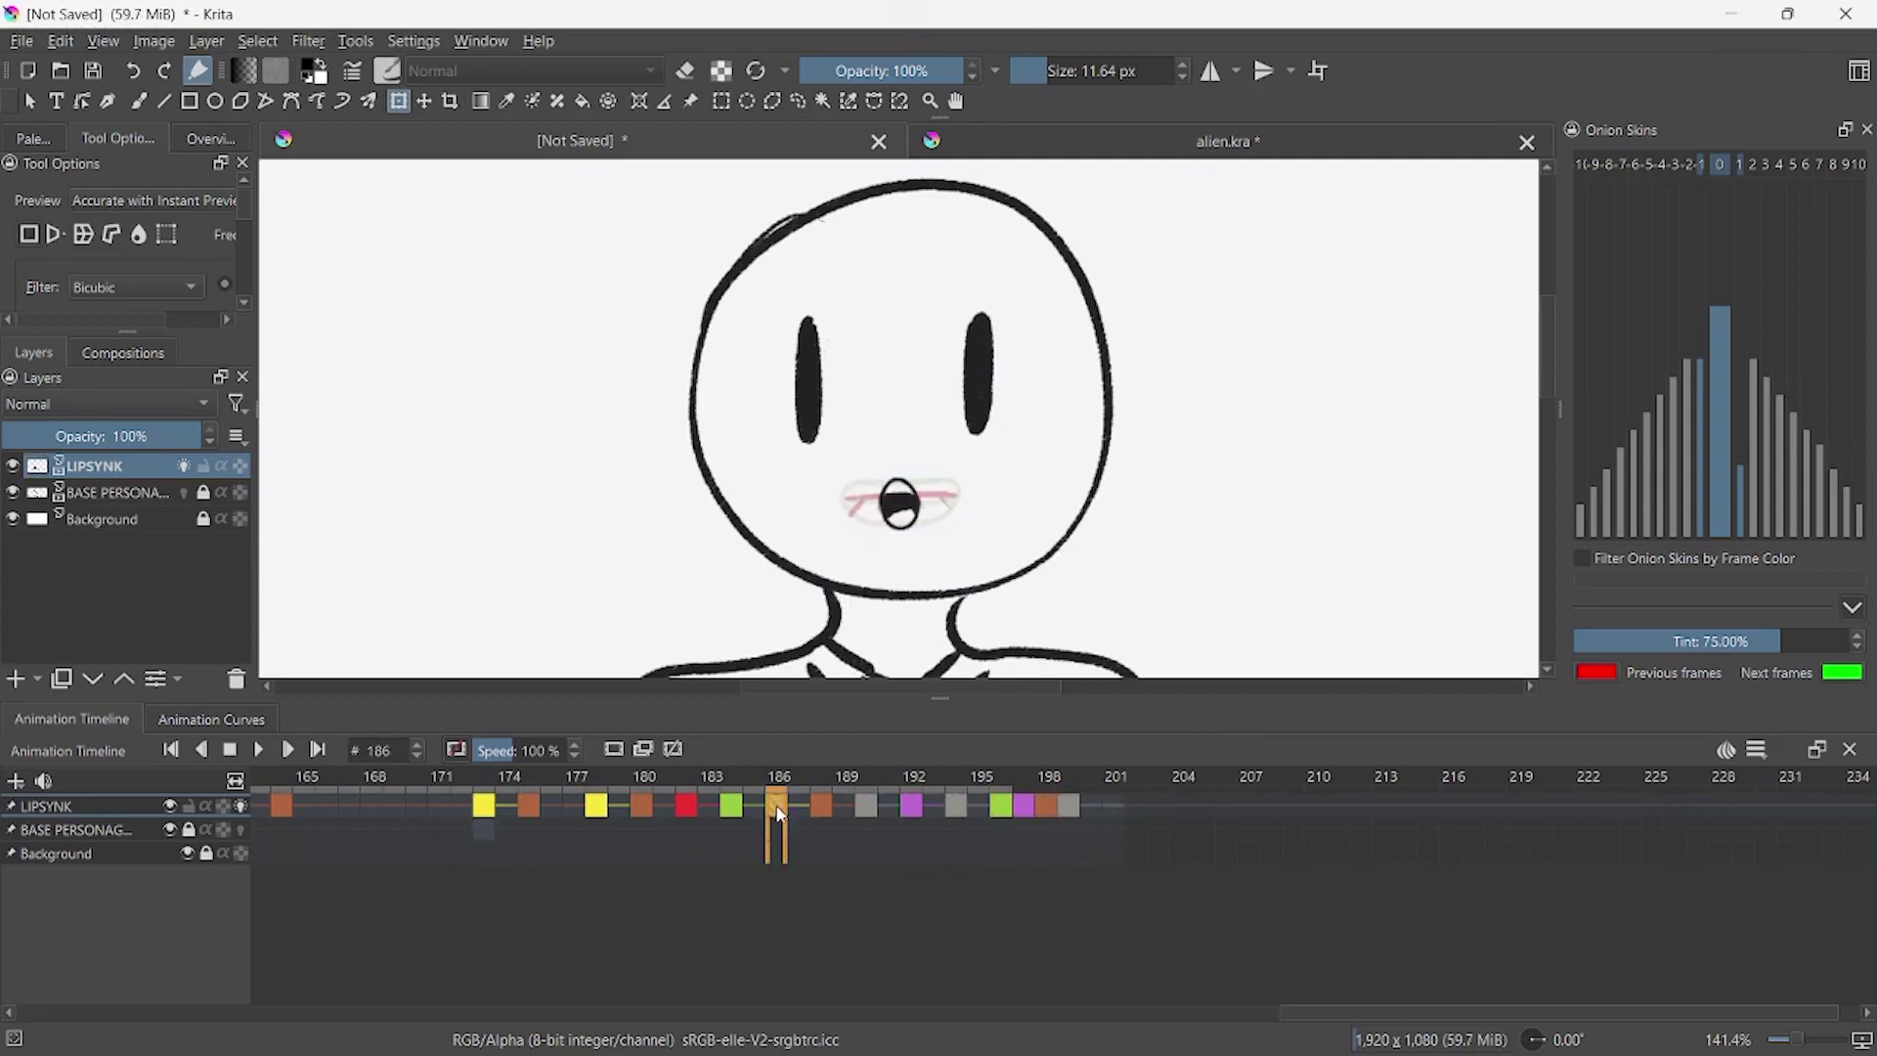
click(1102, 803)
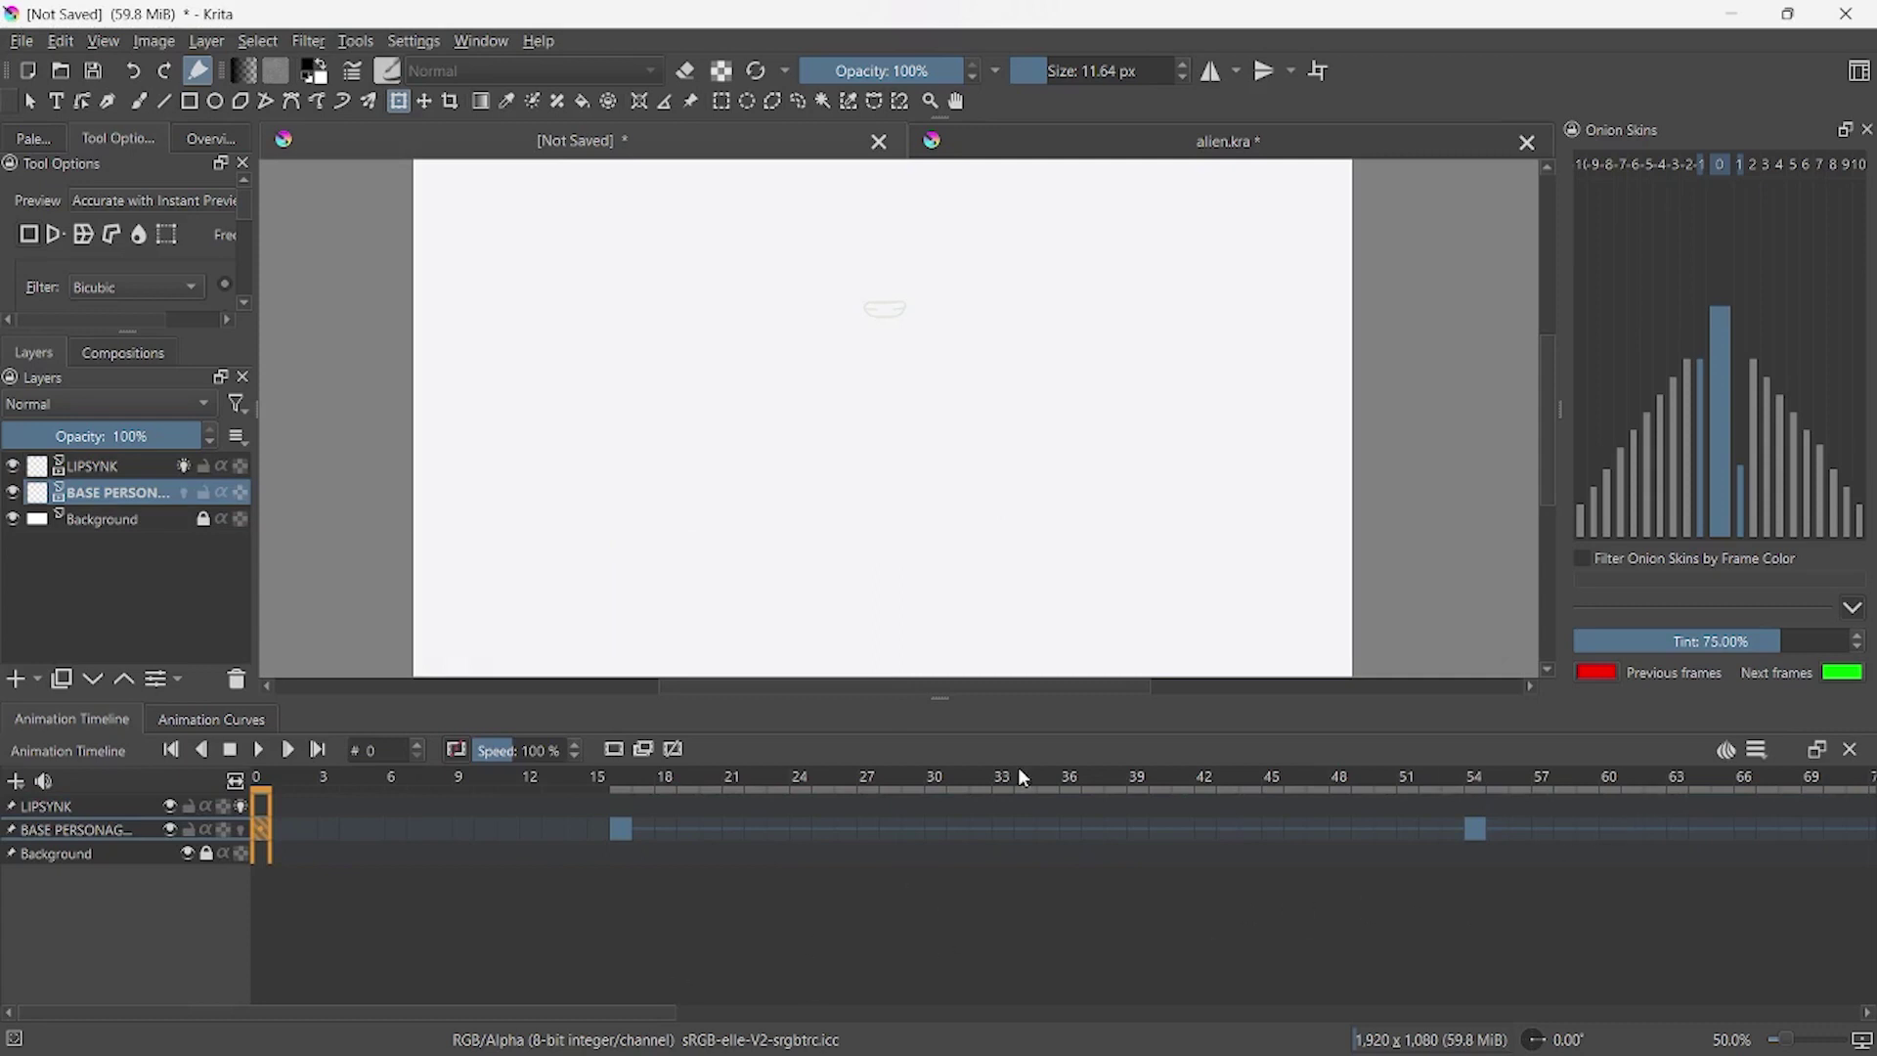
scroll(1447, 778, down, 2)
scroll(1447, 778, down, 3)
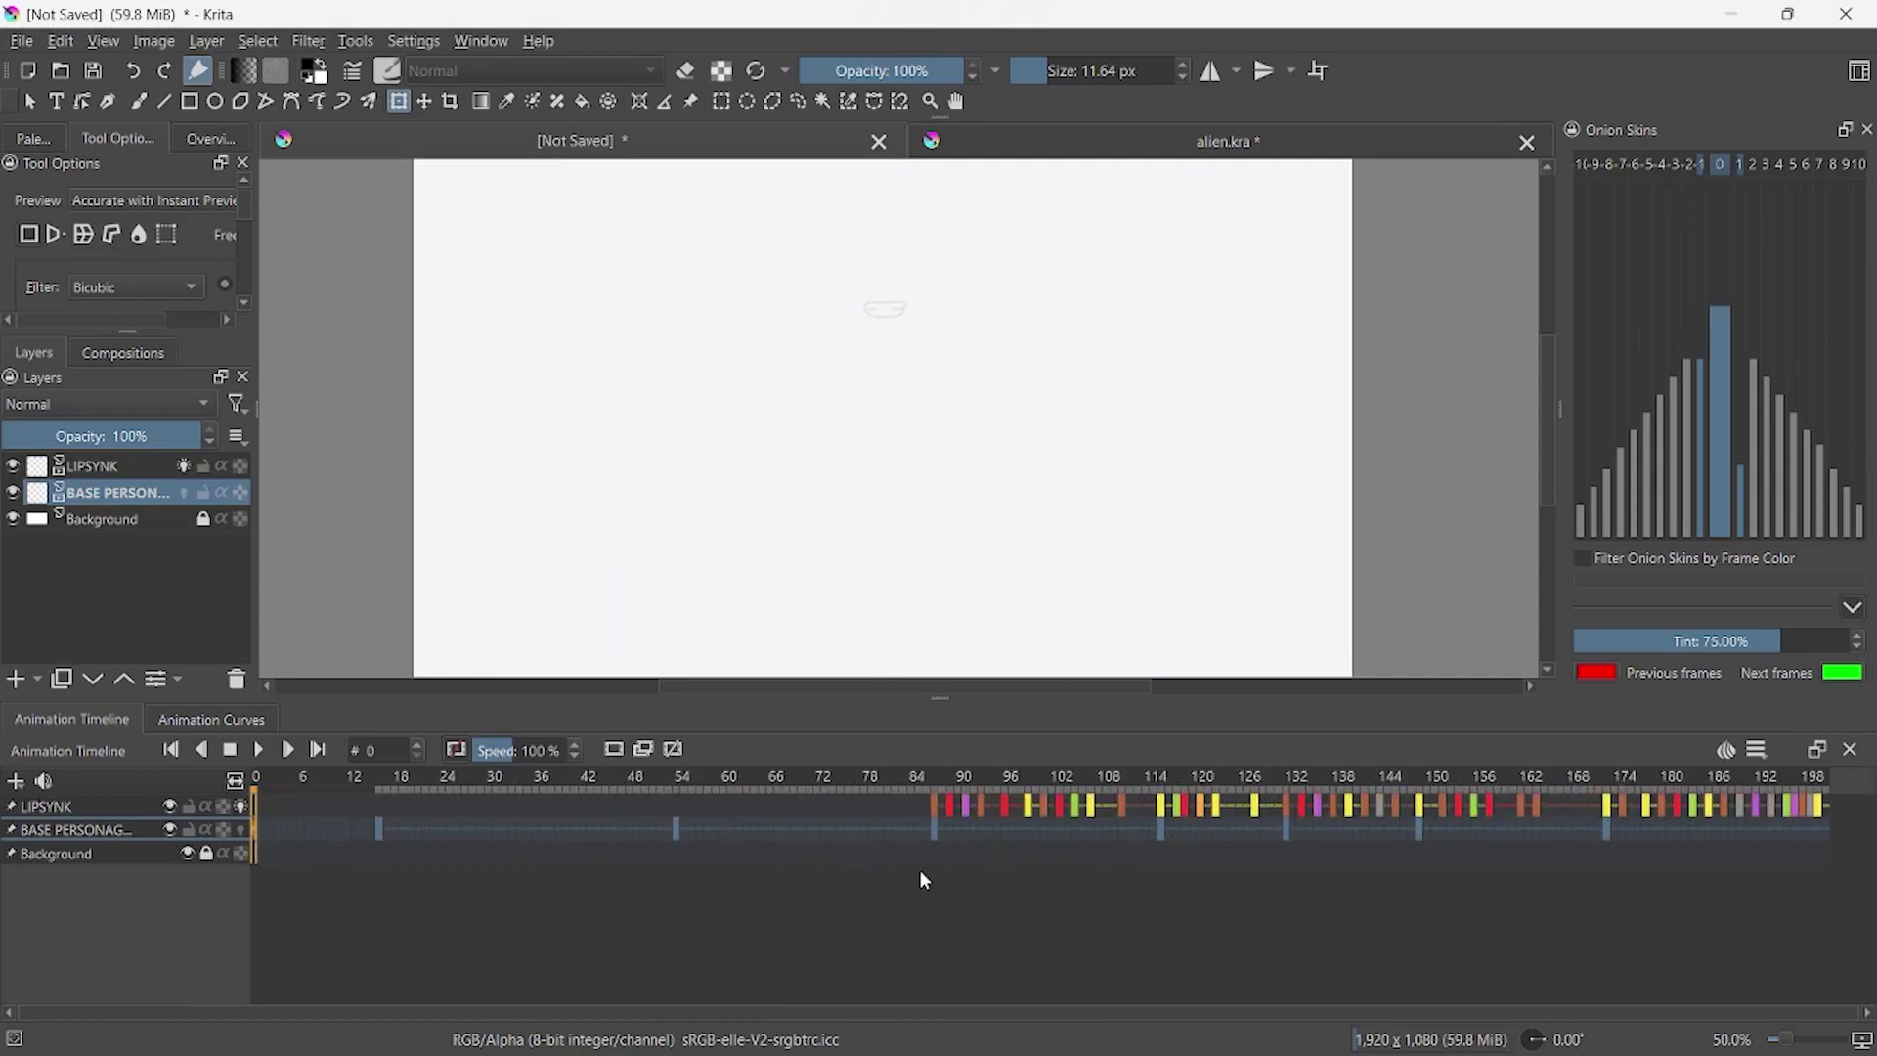
key(space)
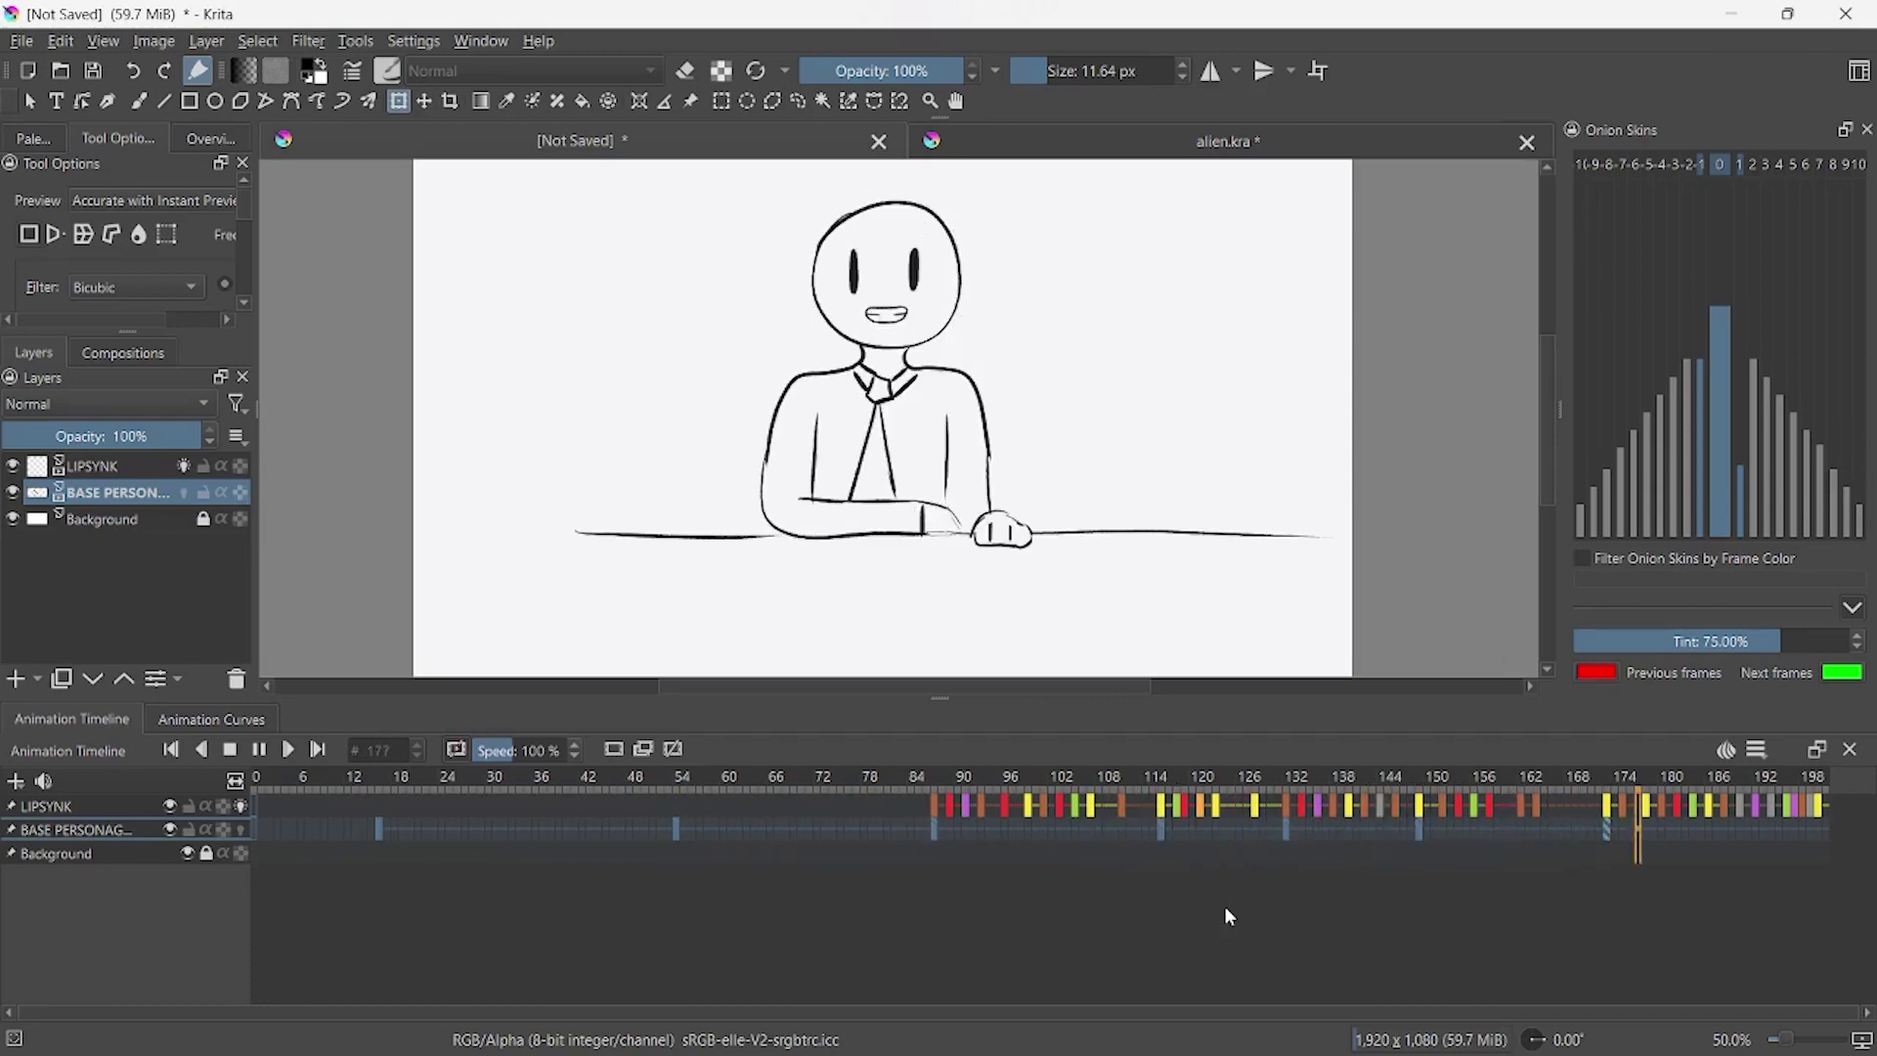
click(1366, 782)
key(space)
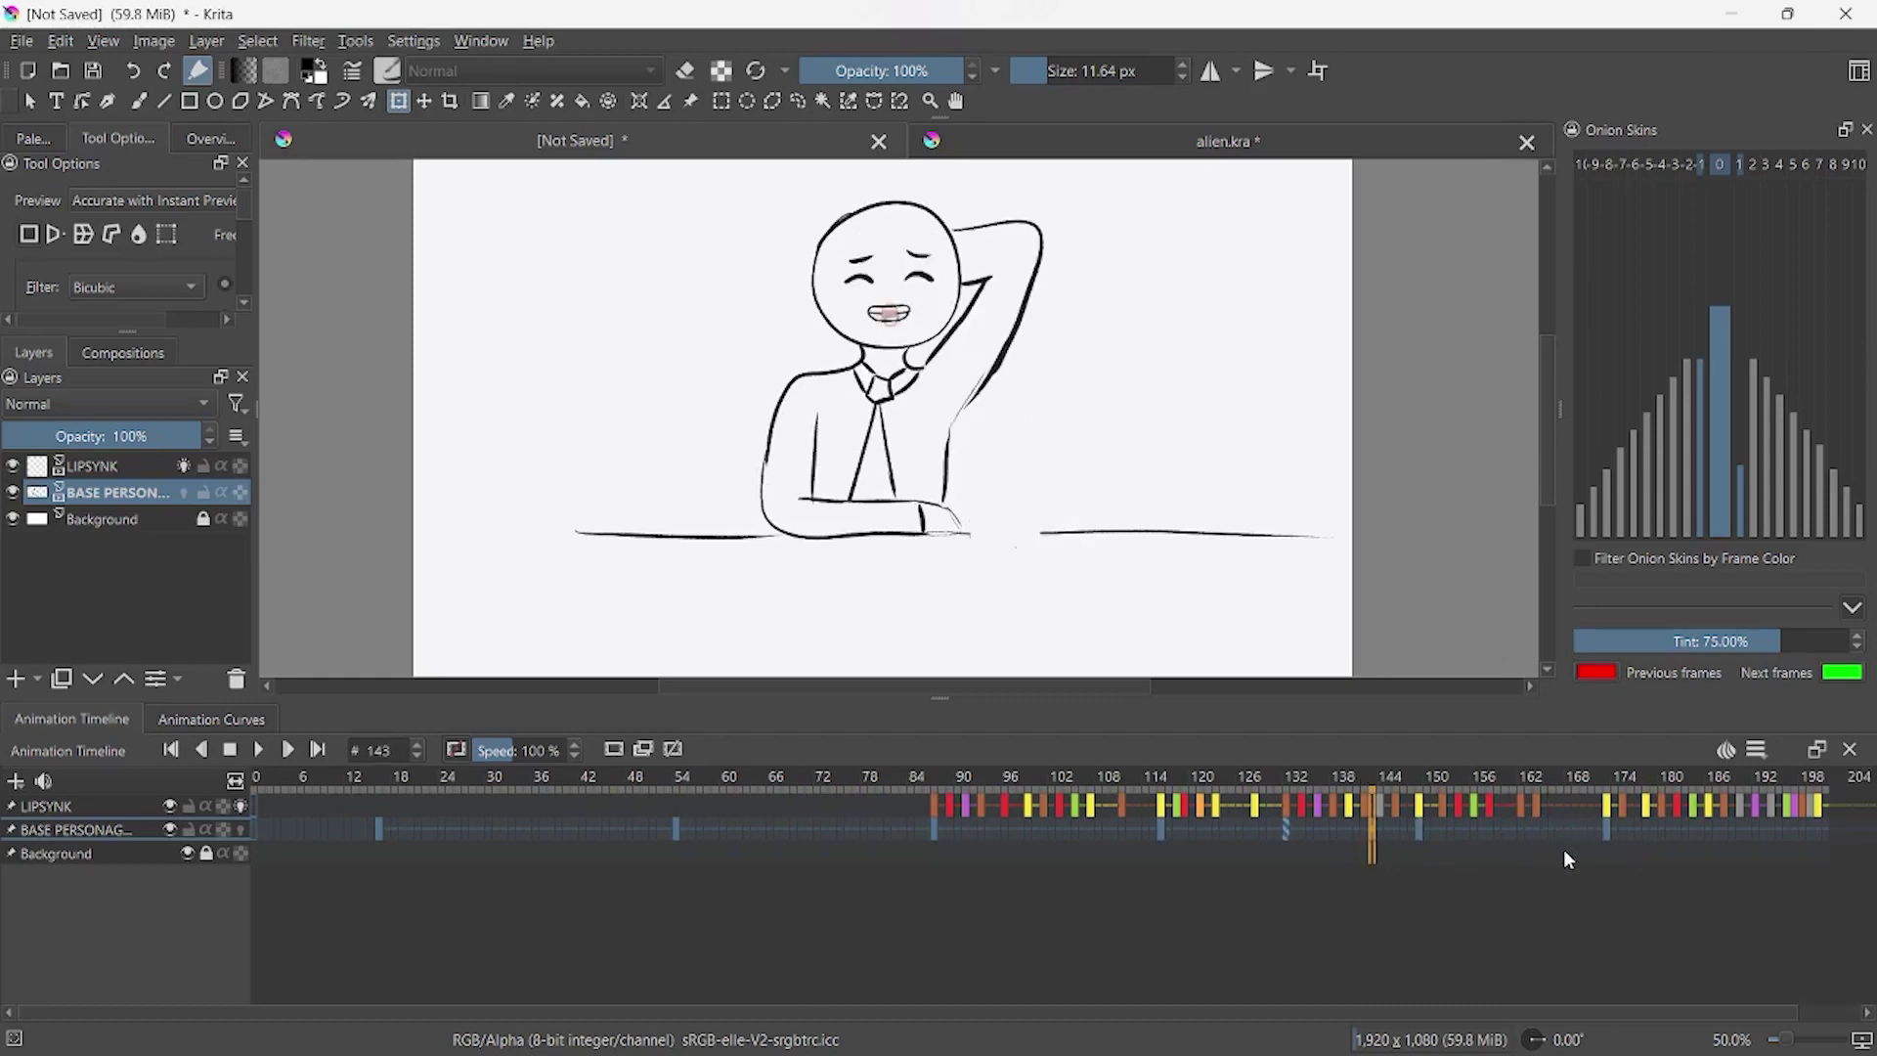
key(space)
drag(1780, 1042, 1789, 1046)
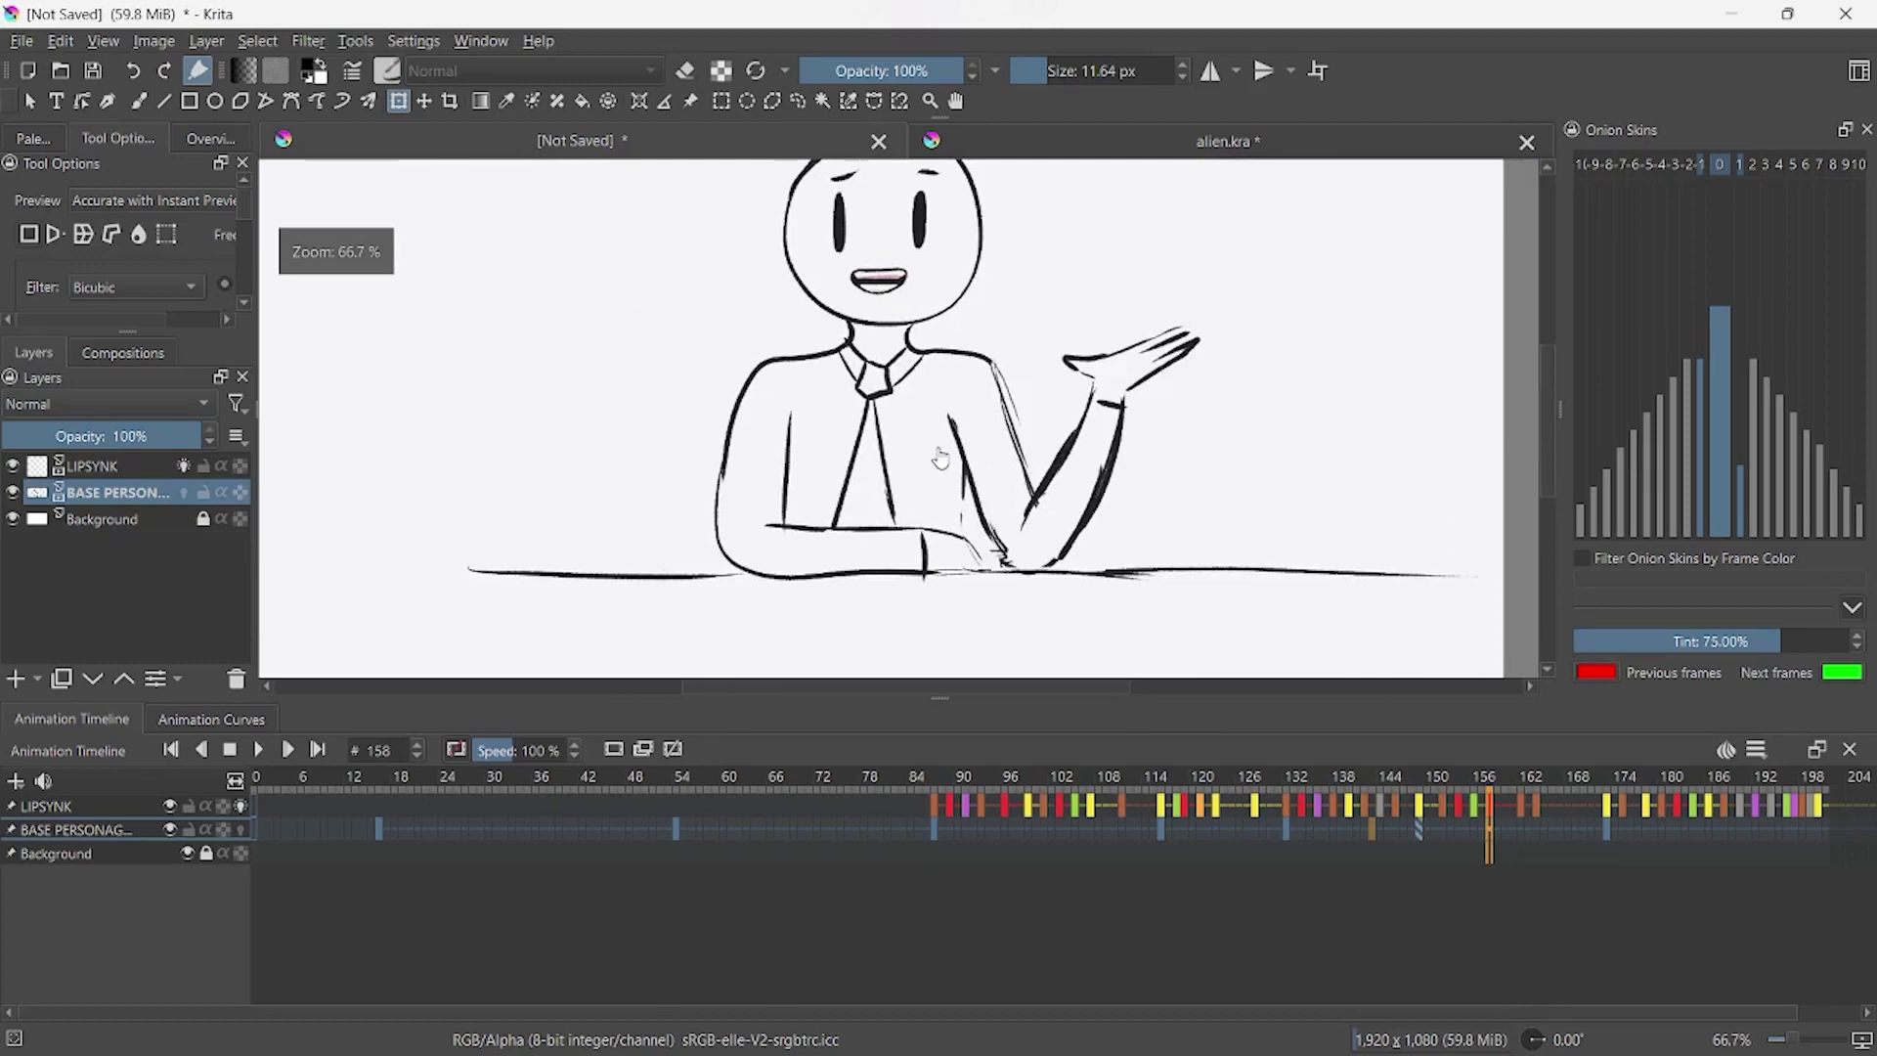
drag(940, 458, 957, 627)
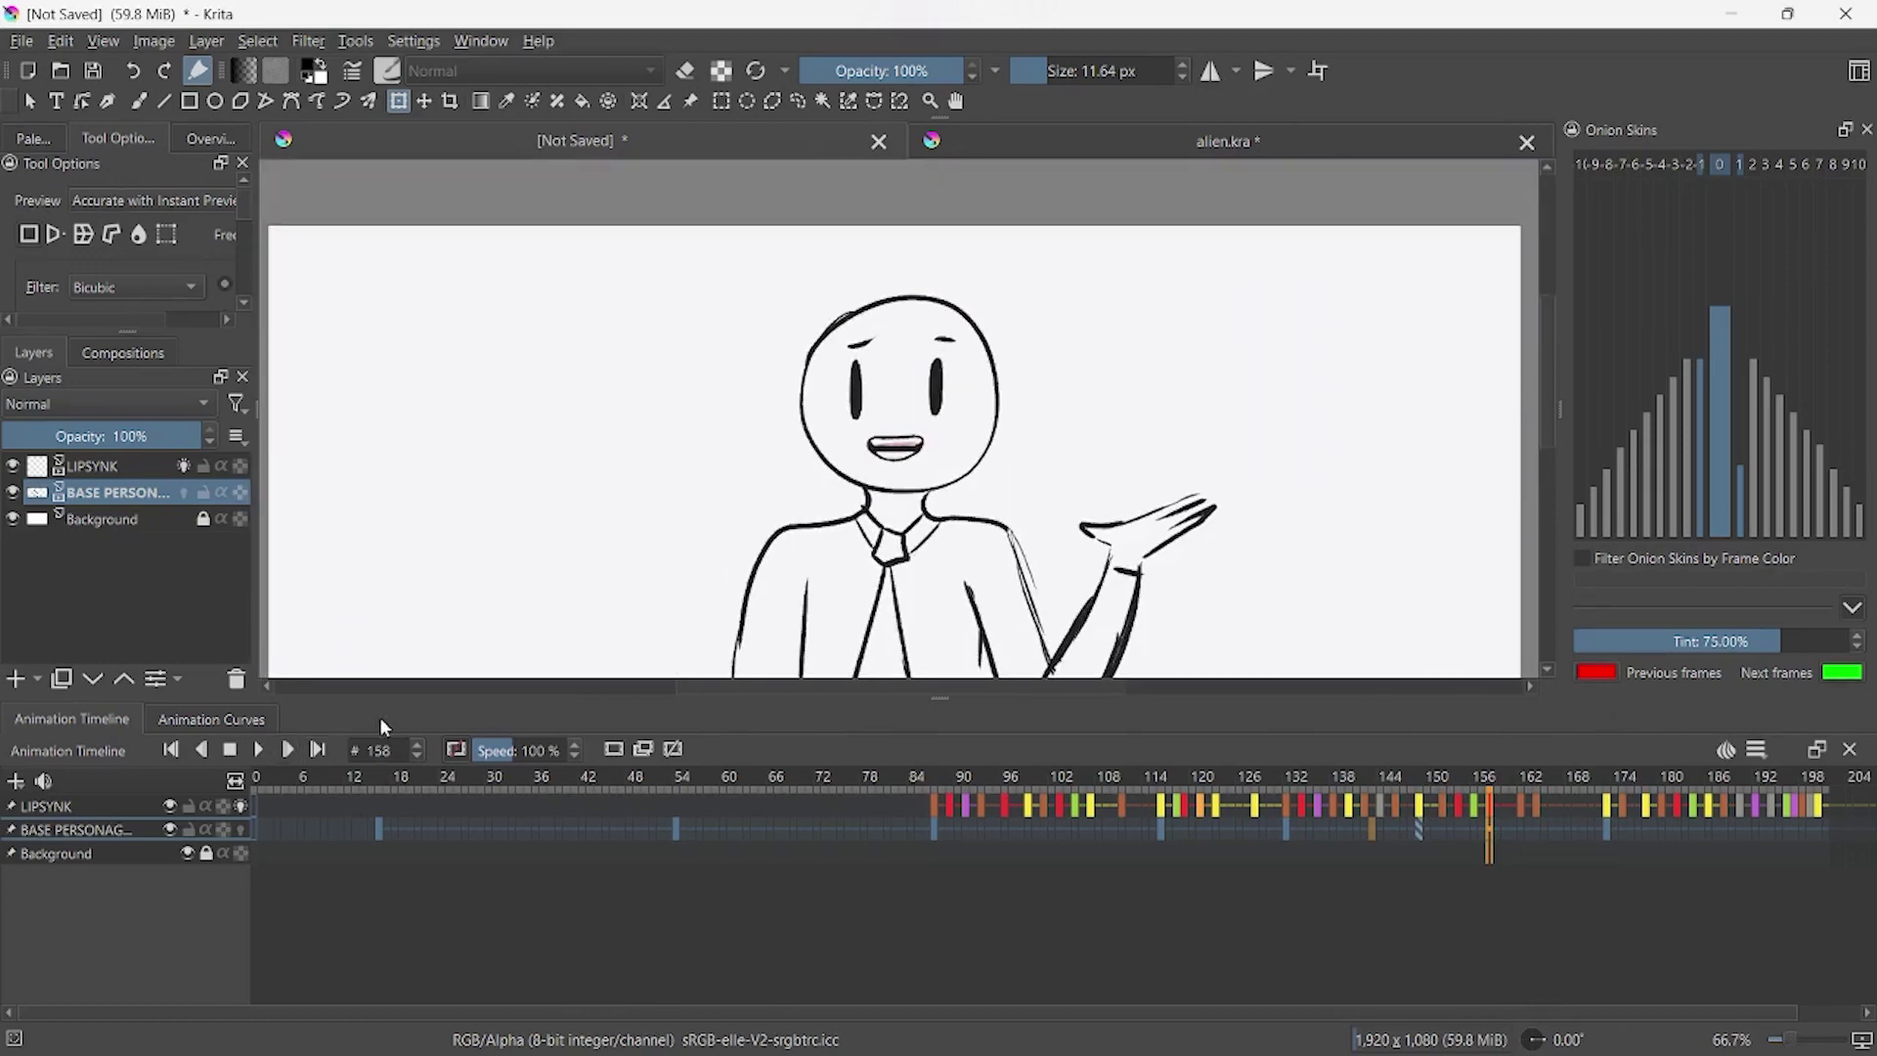
drag(238, 784, 526, 910)
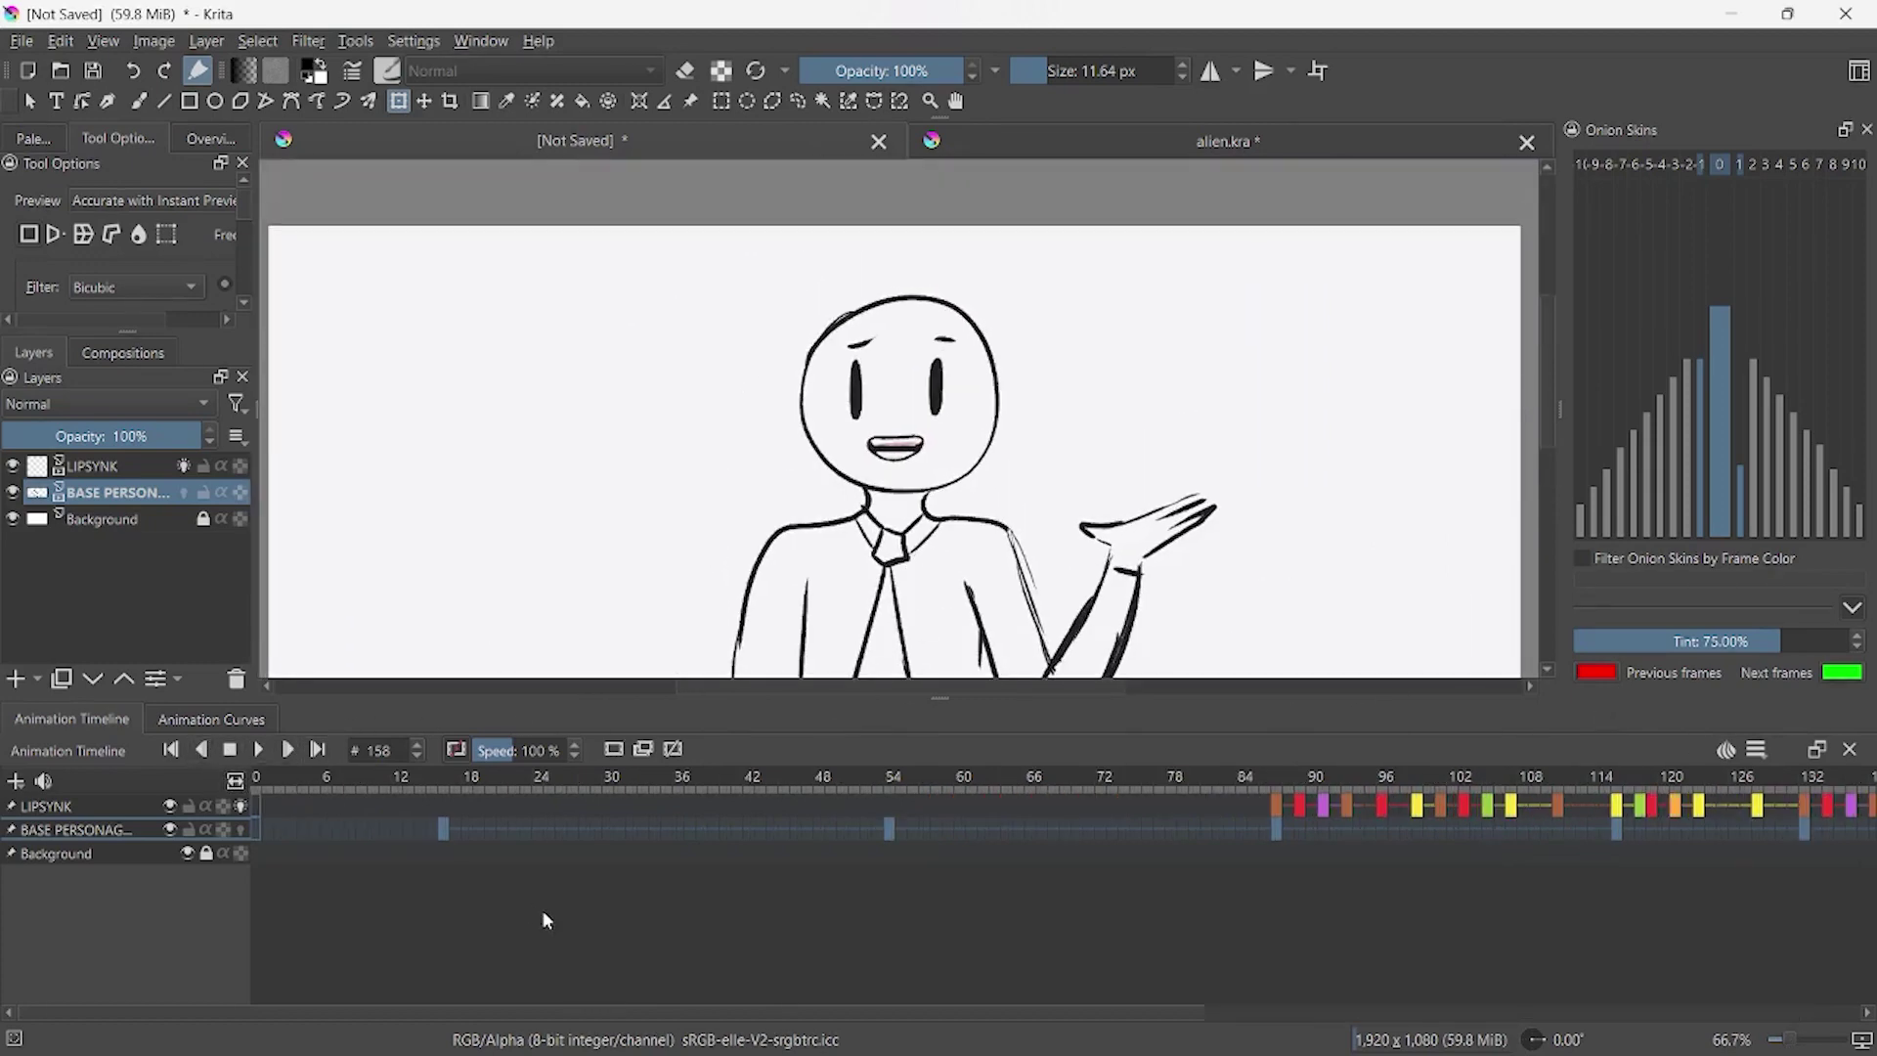
drag(368, 1012, 1223, 992)
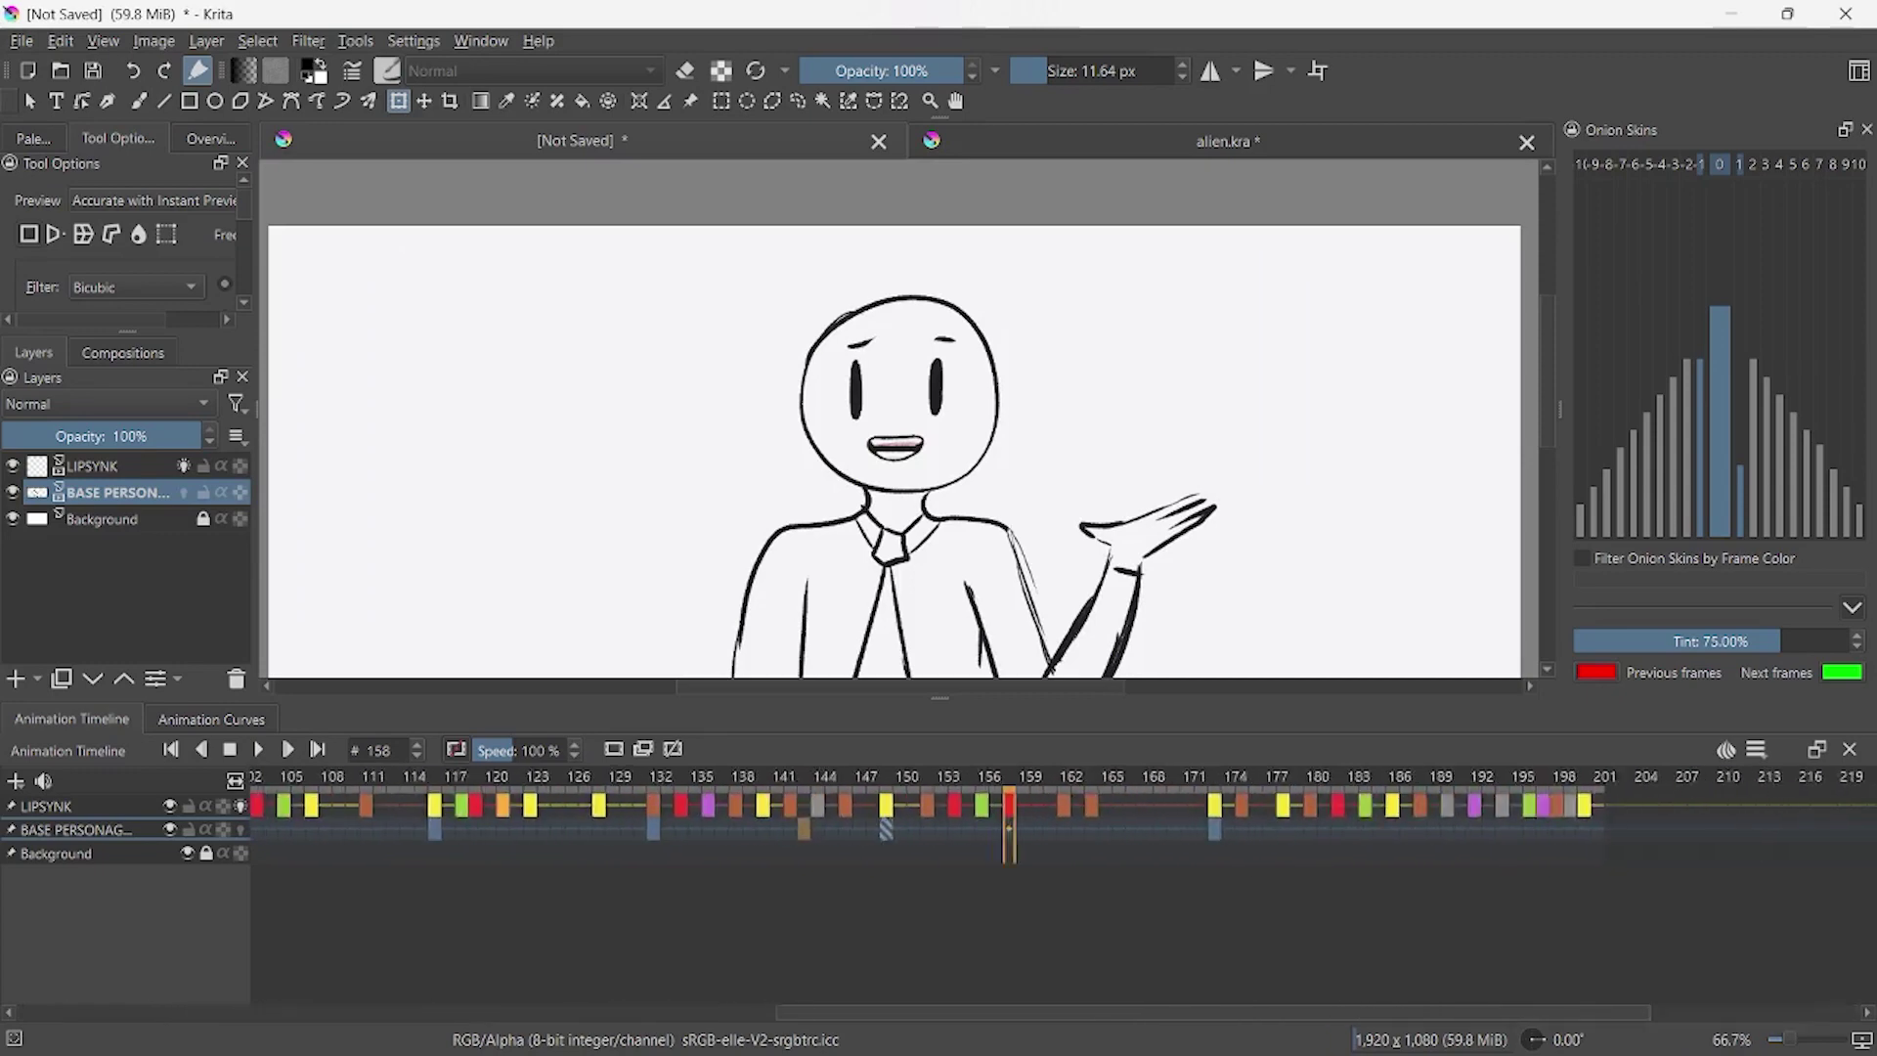
drag(235, 780, 870, 829)
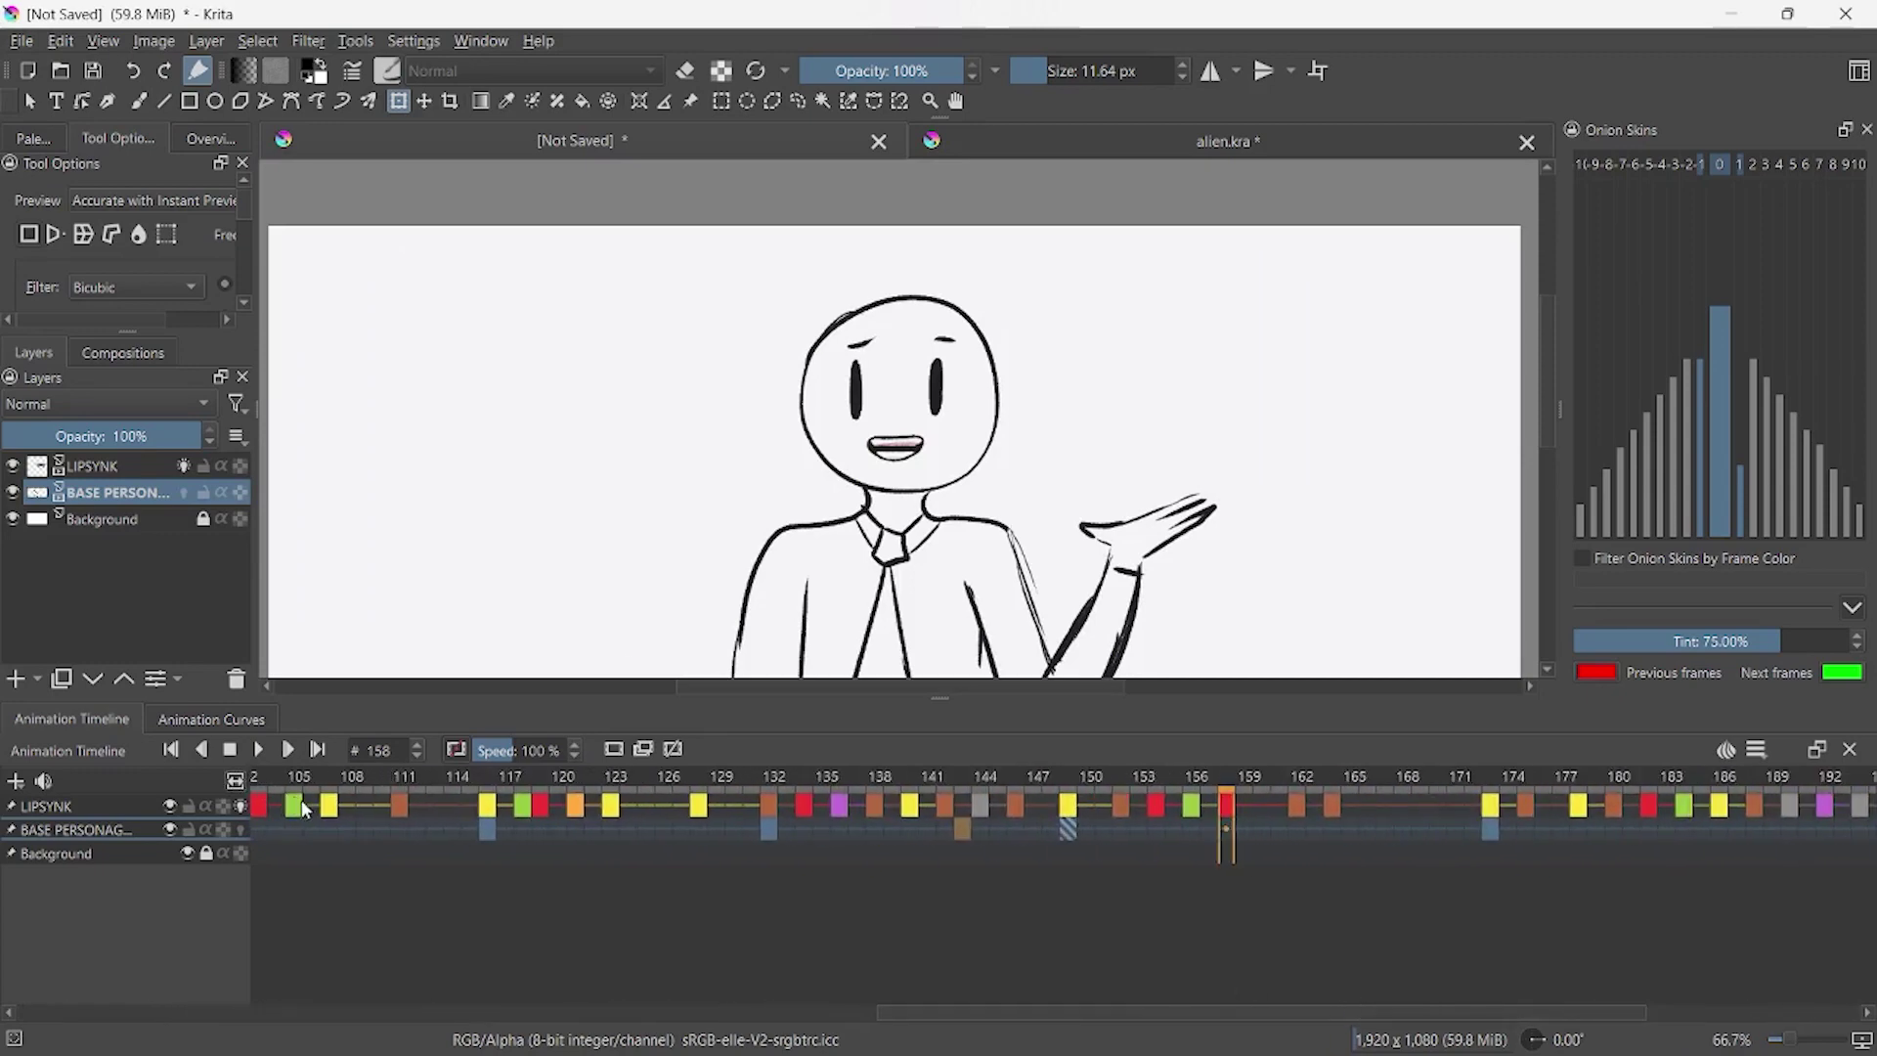
click(443, 796)
key(space)
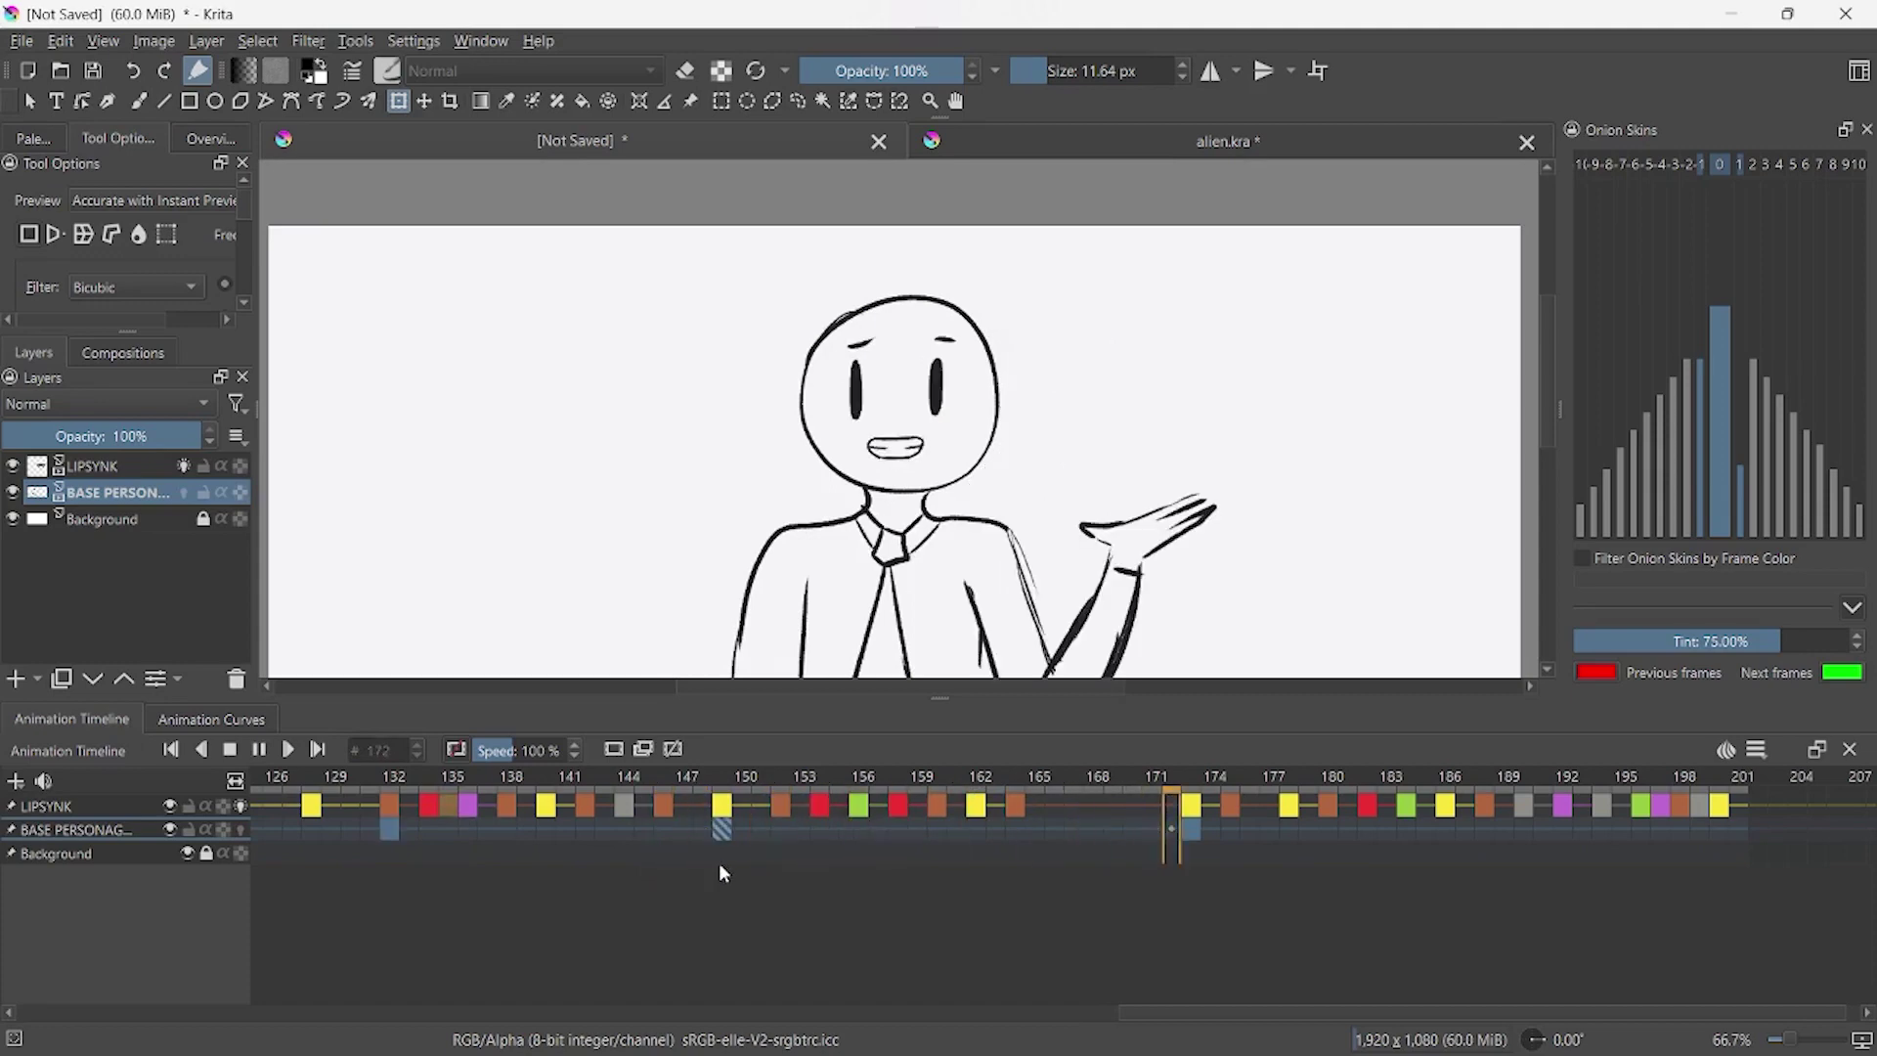
key(space)
click(405, 834)
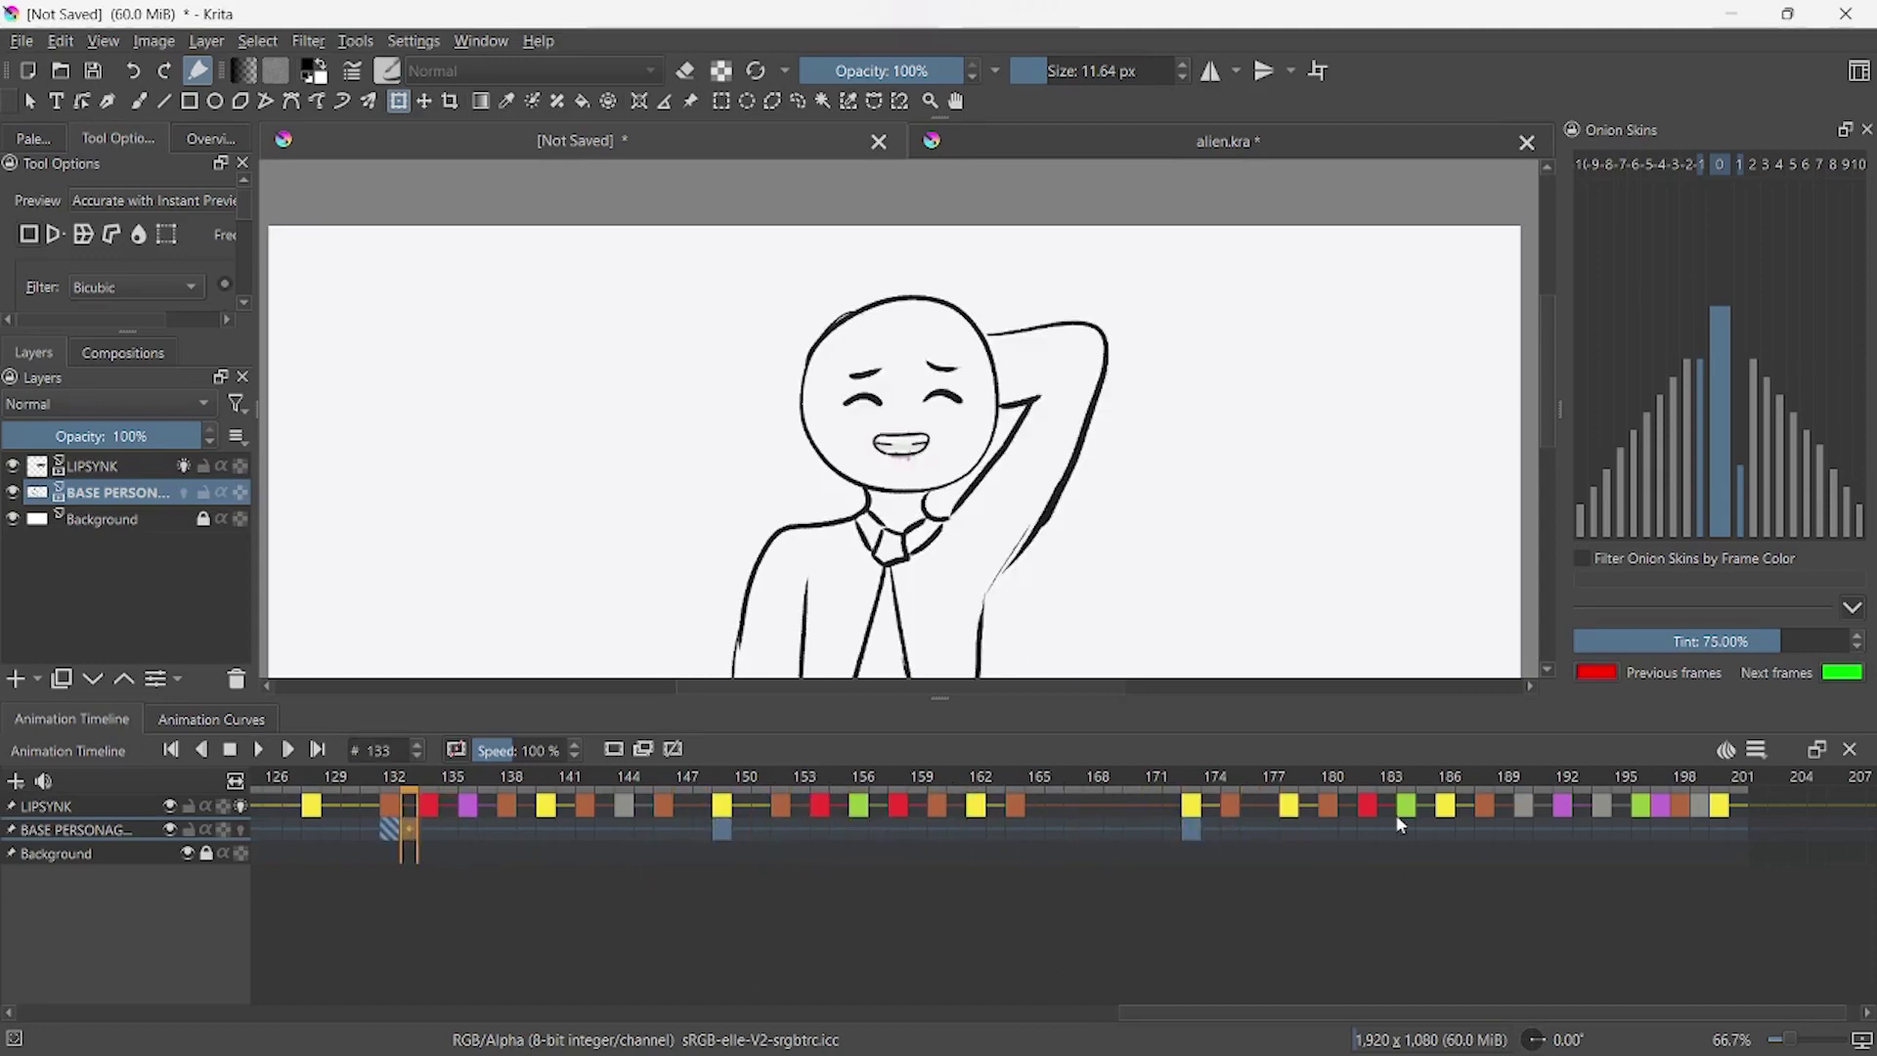
drag(235, 782, 132, 777)
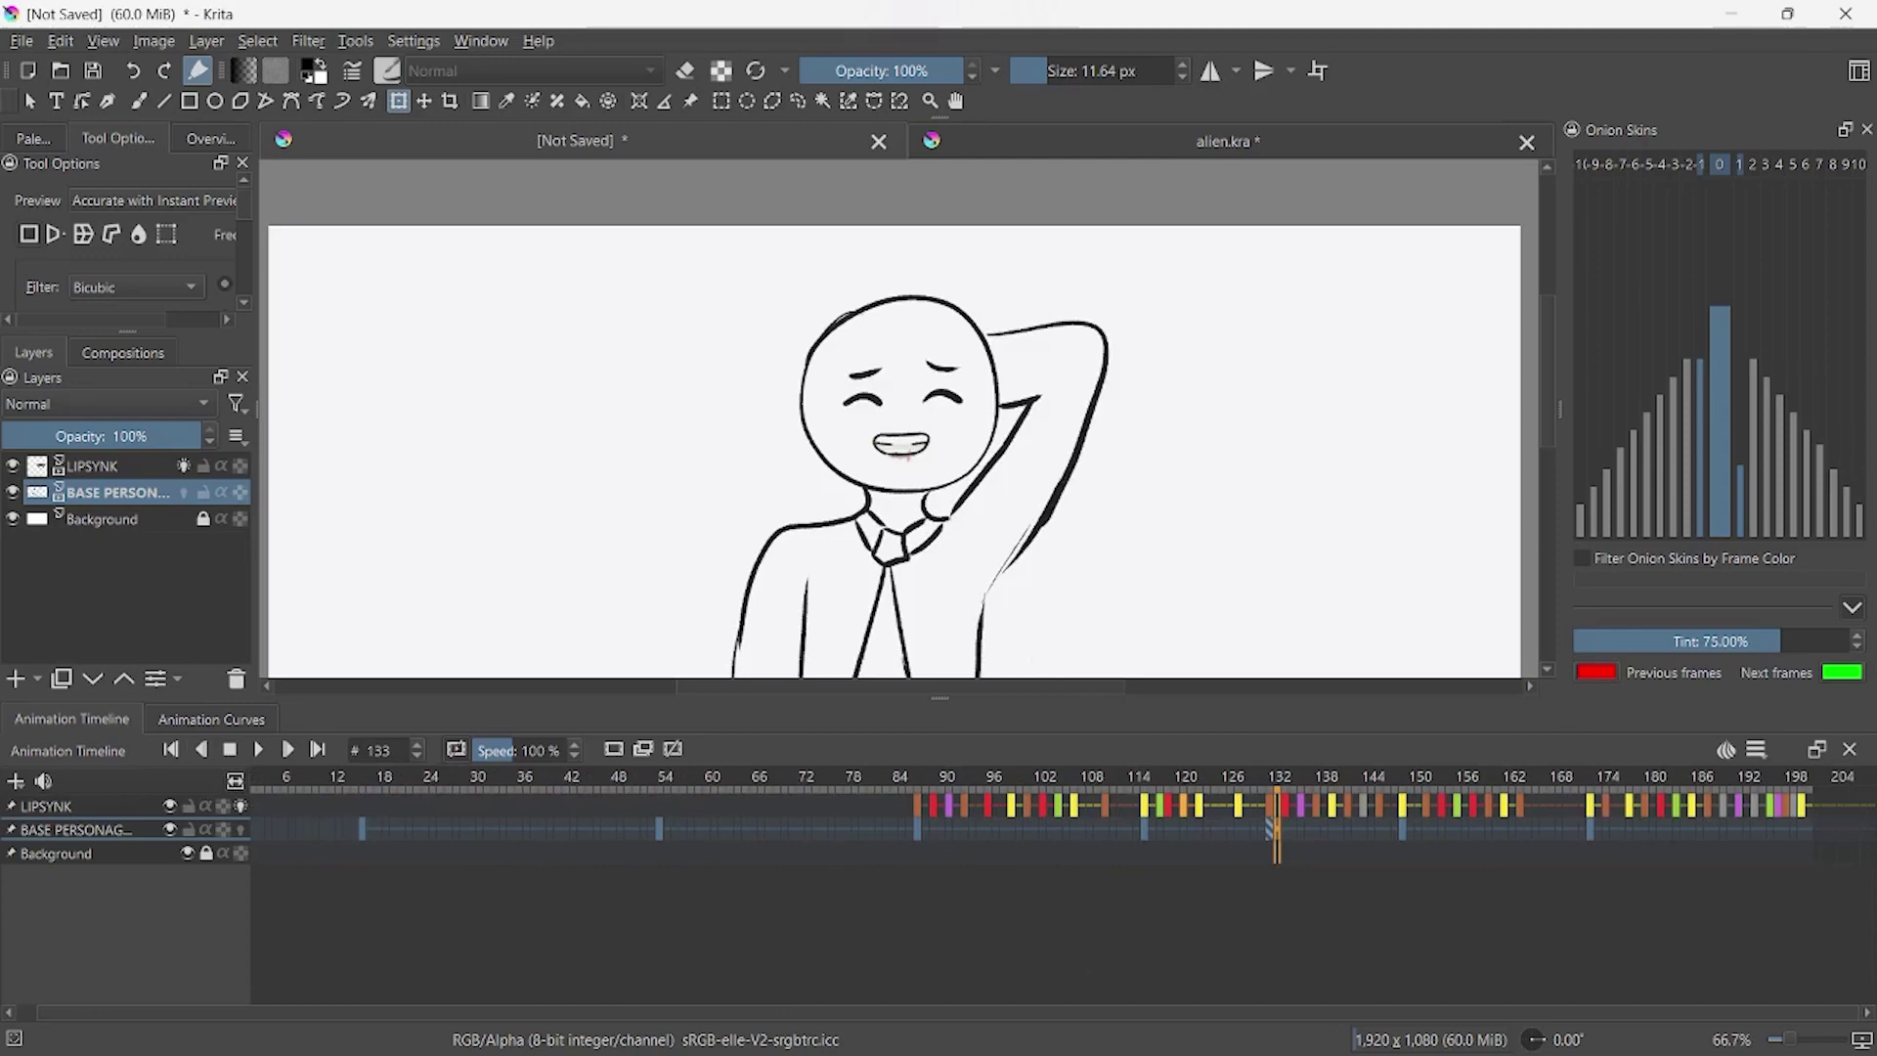
key(space)
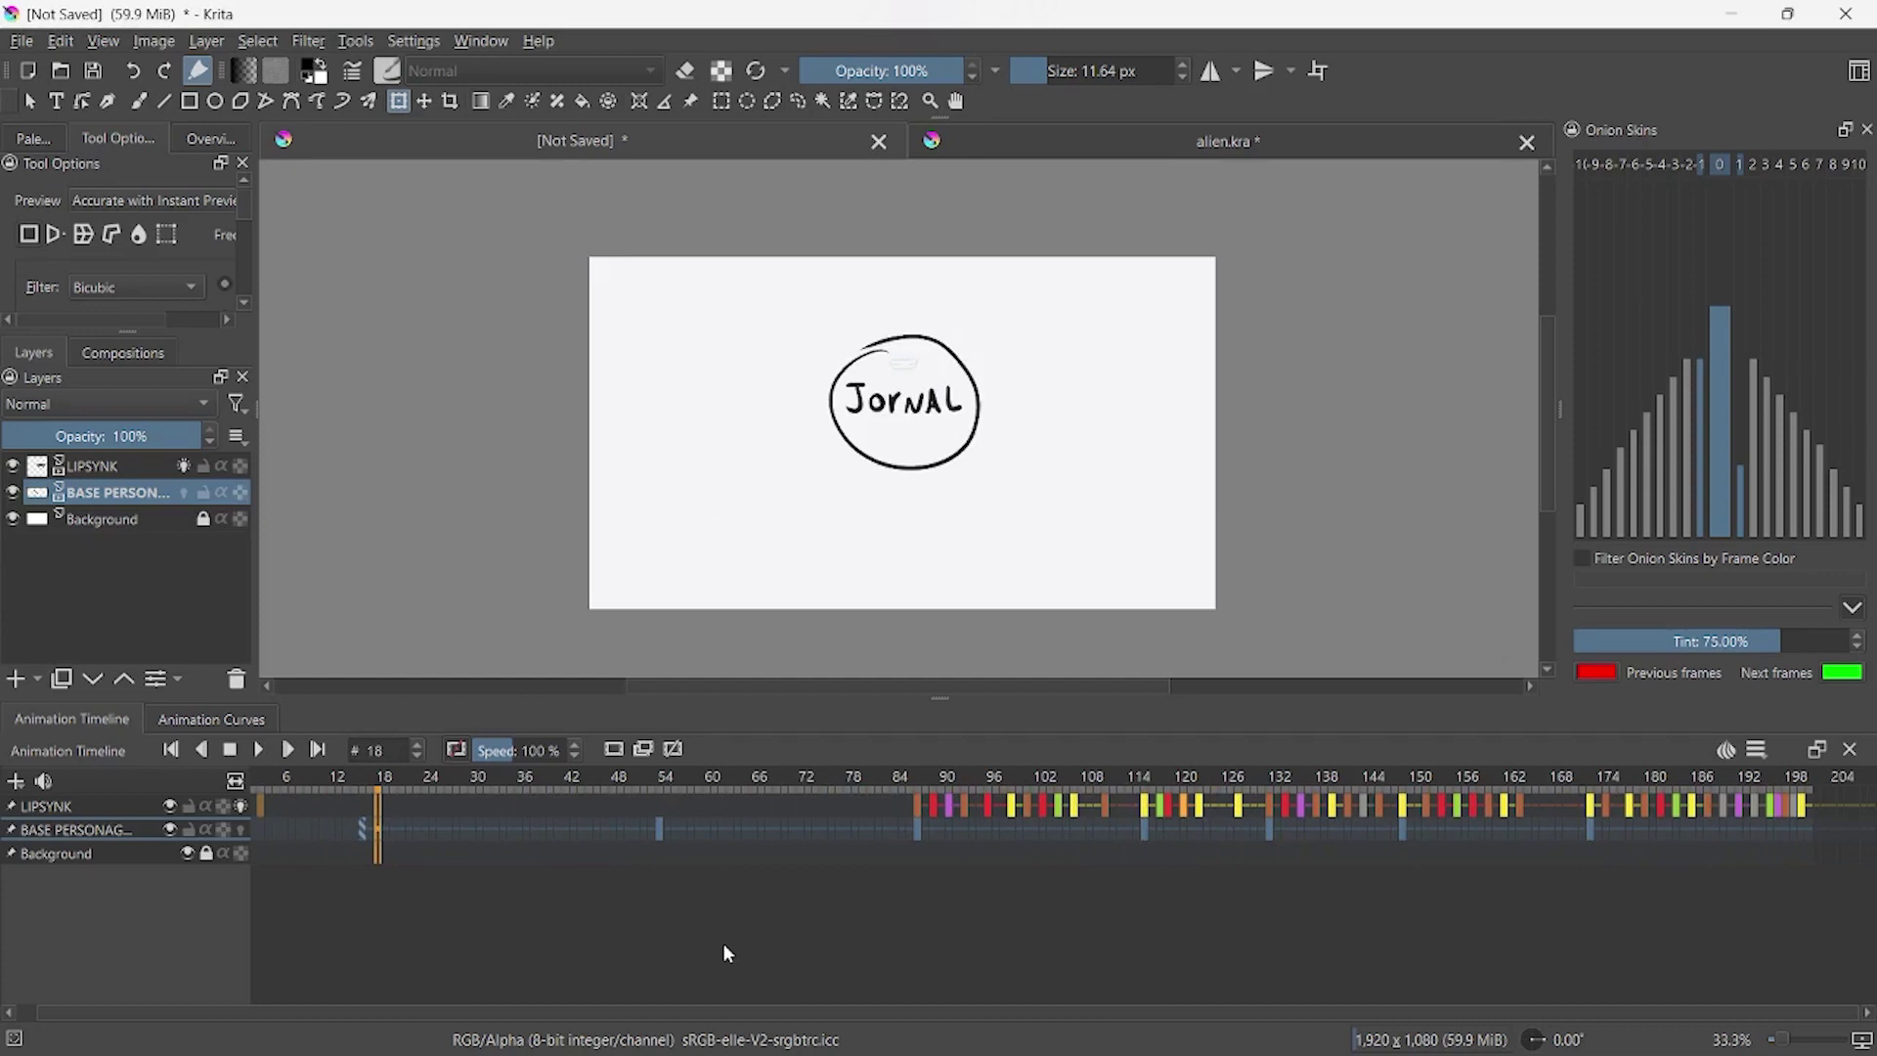
click(918, 793)
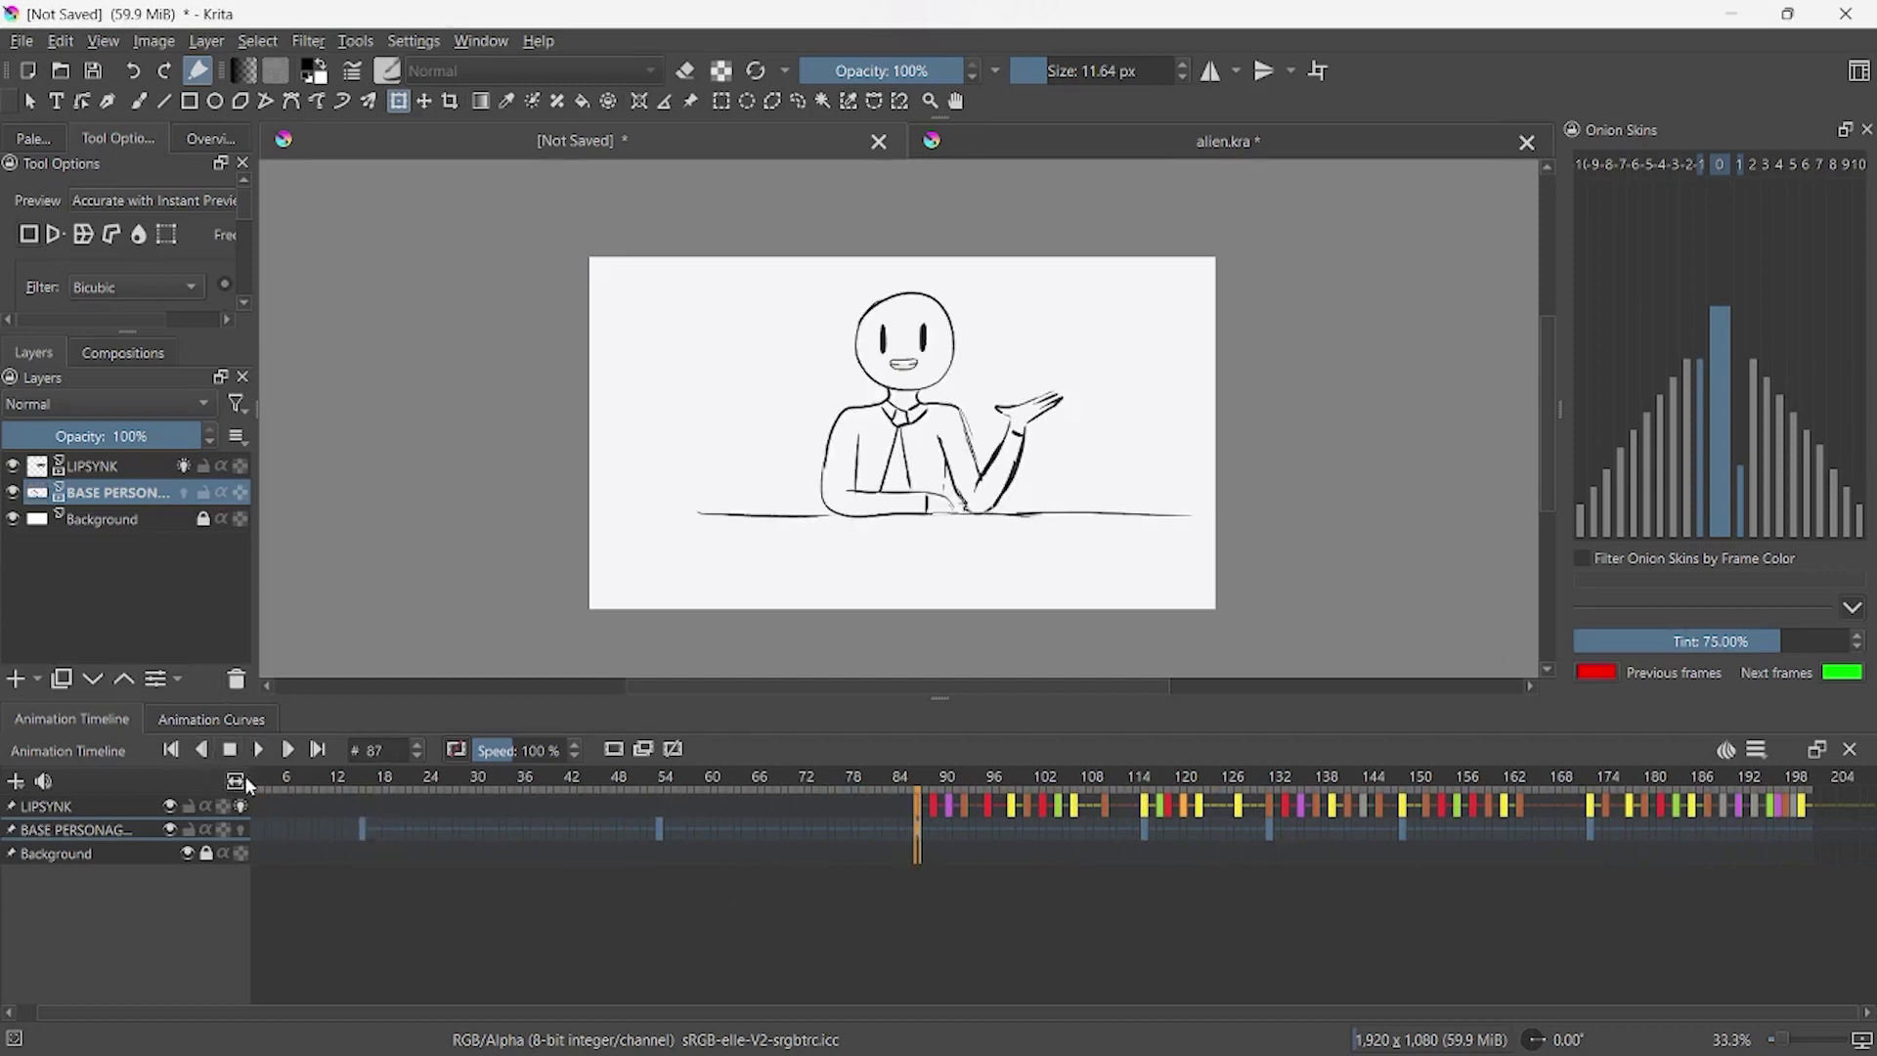
drag(246, 782, 268, 780)
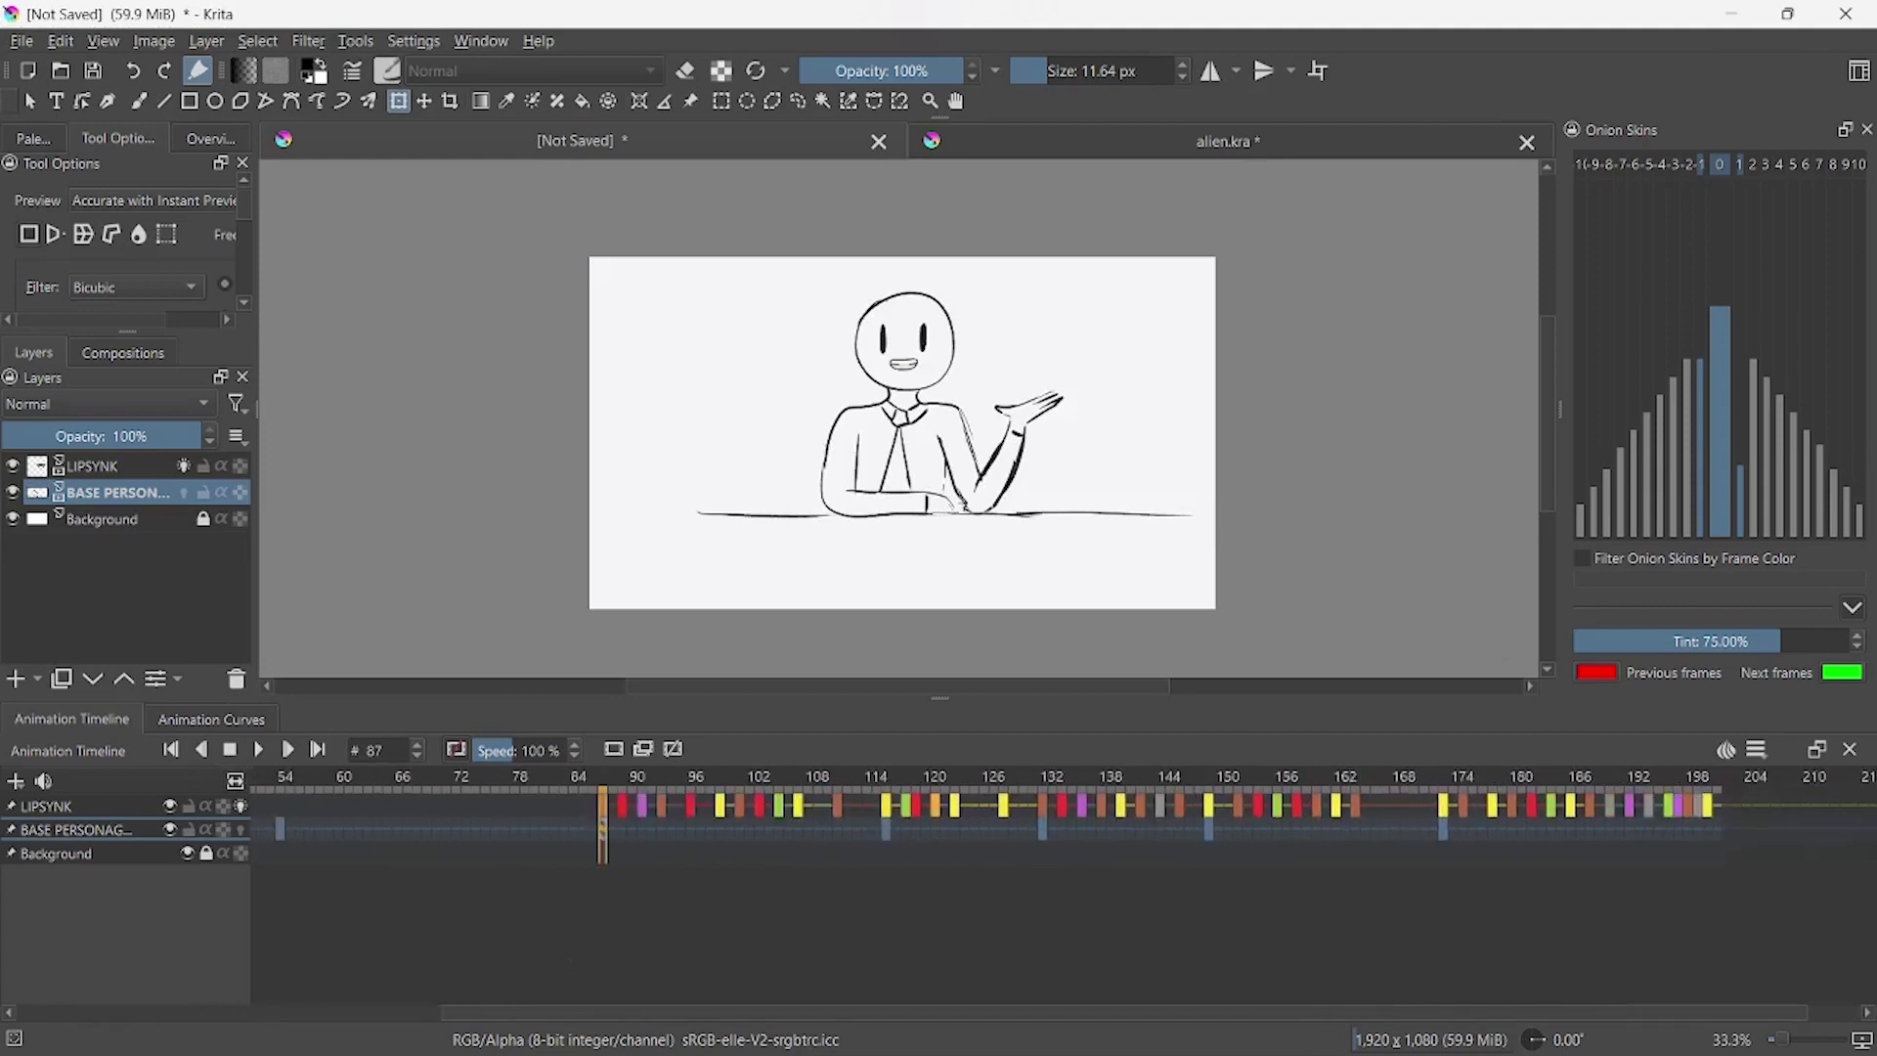
scroll(974, 337, up, 1)
drag(805, 481, 821, 413)
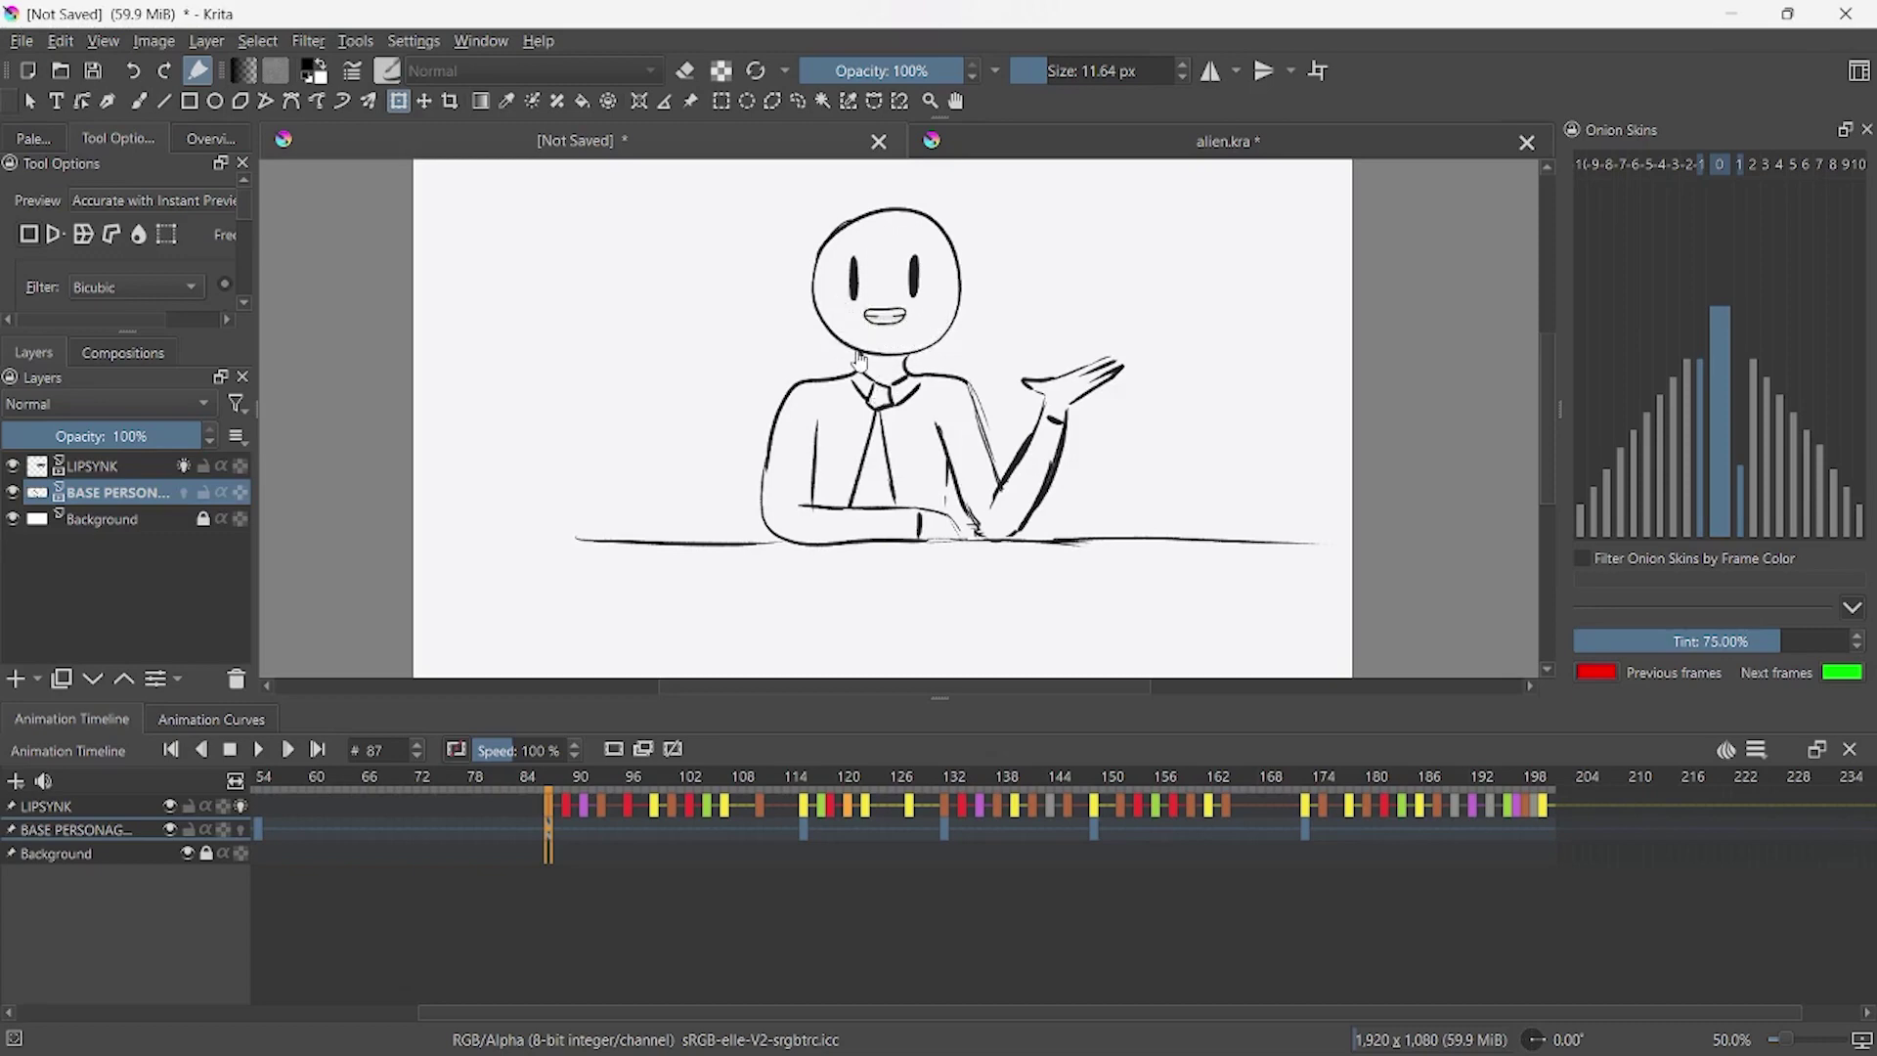
click(546, 828)
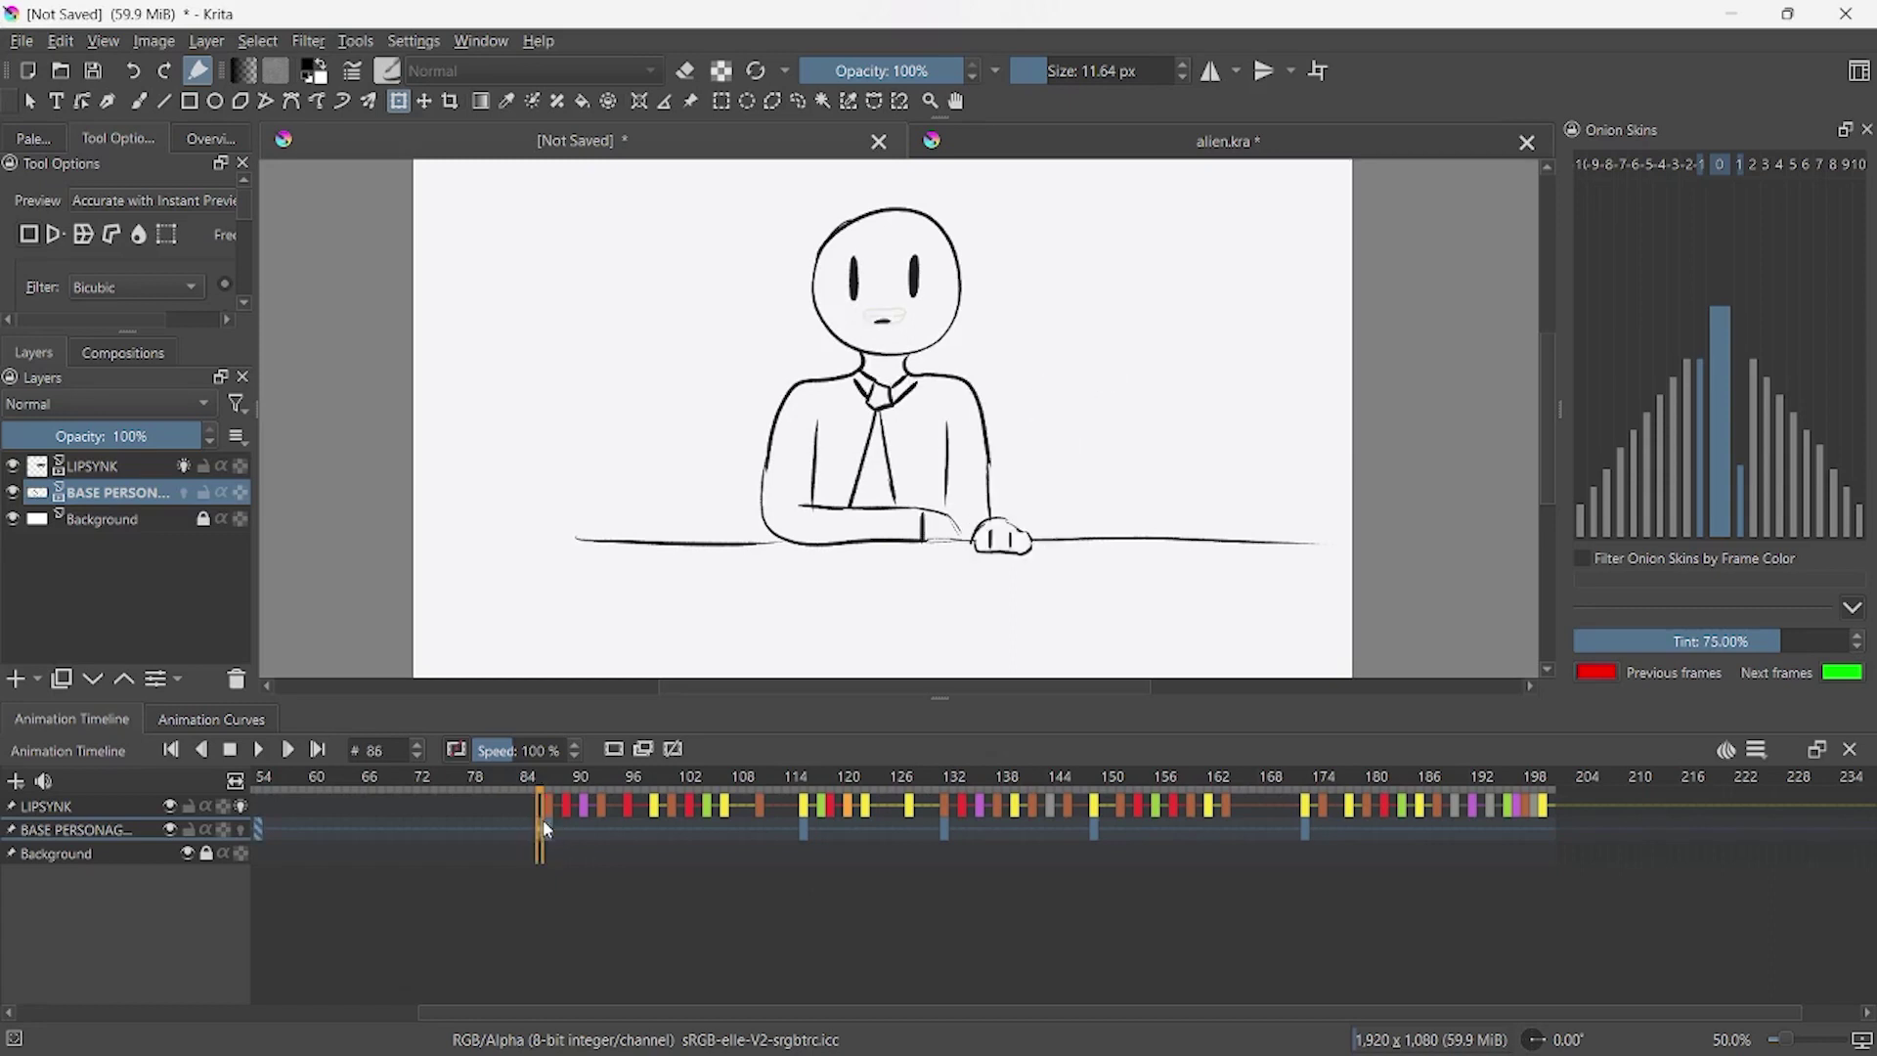
key(space)
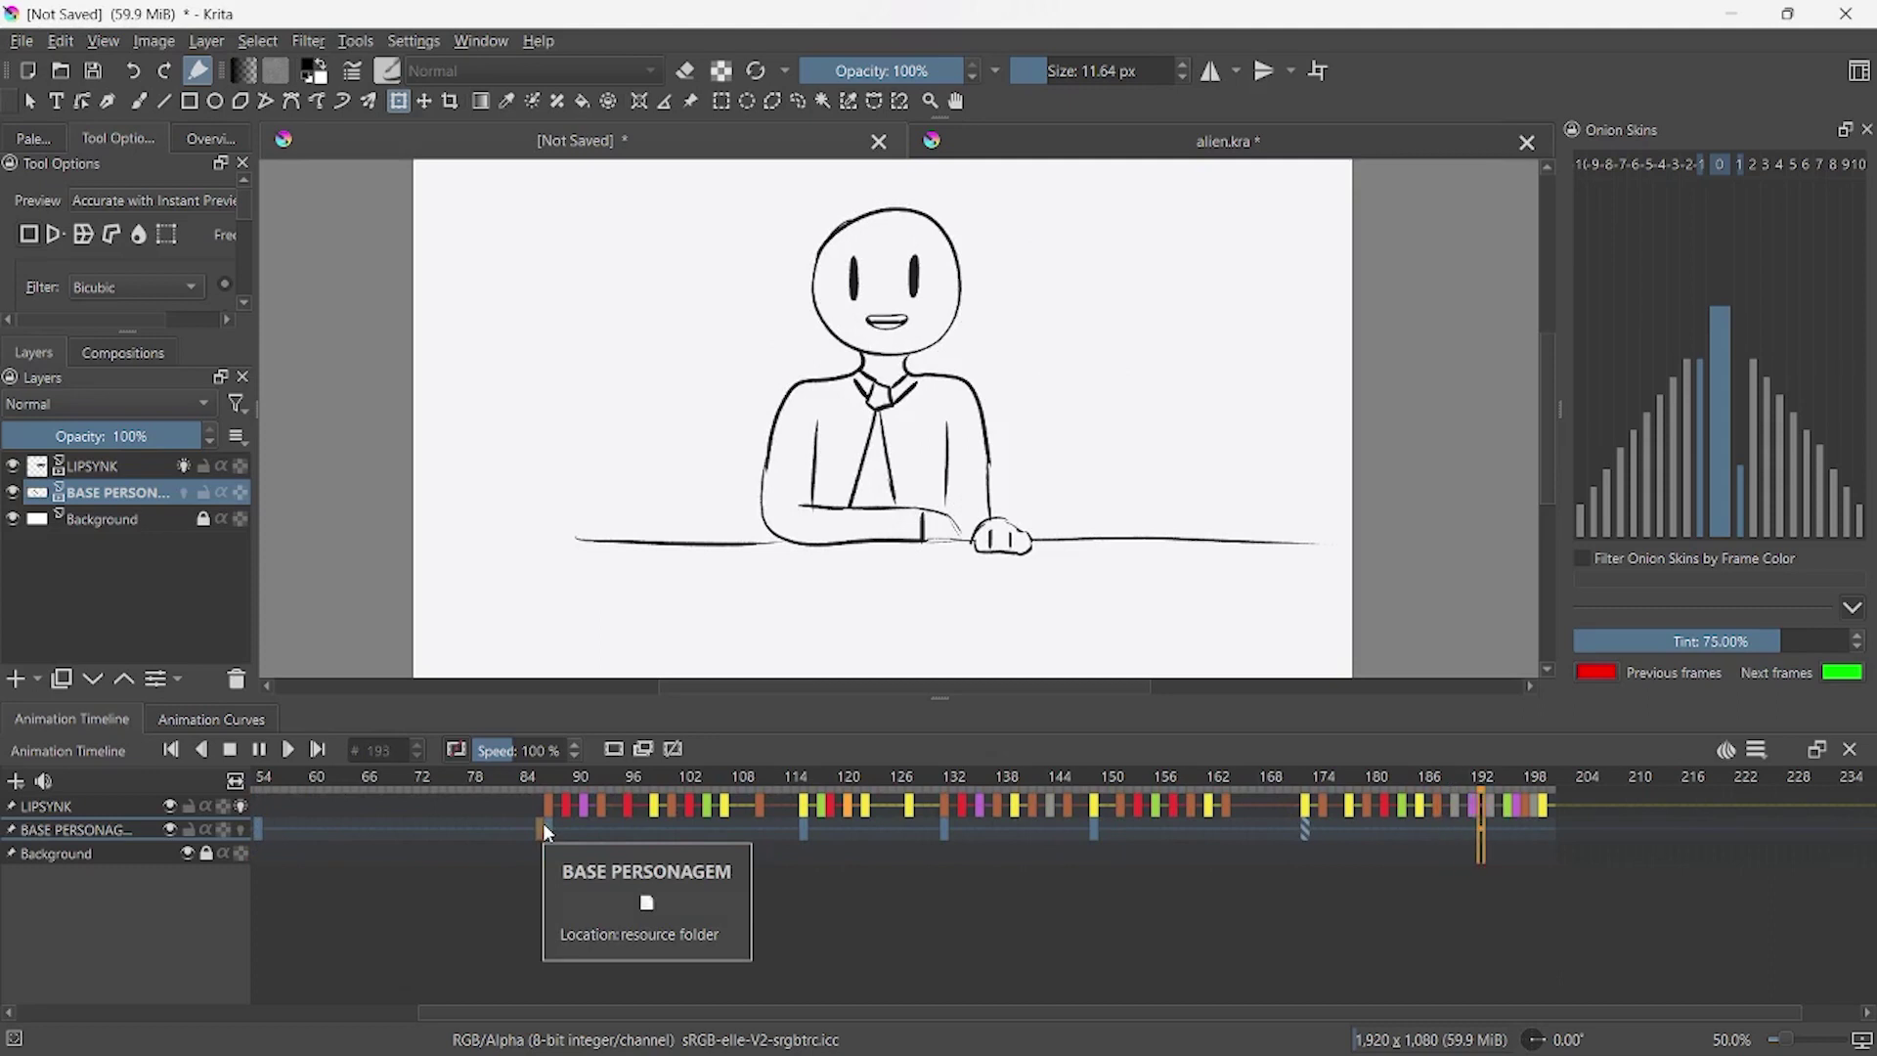
click(543, 827)
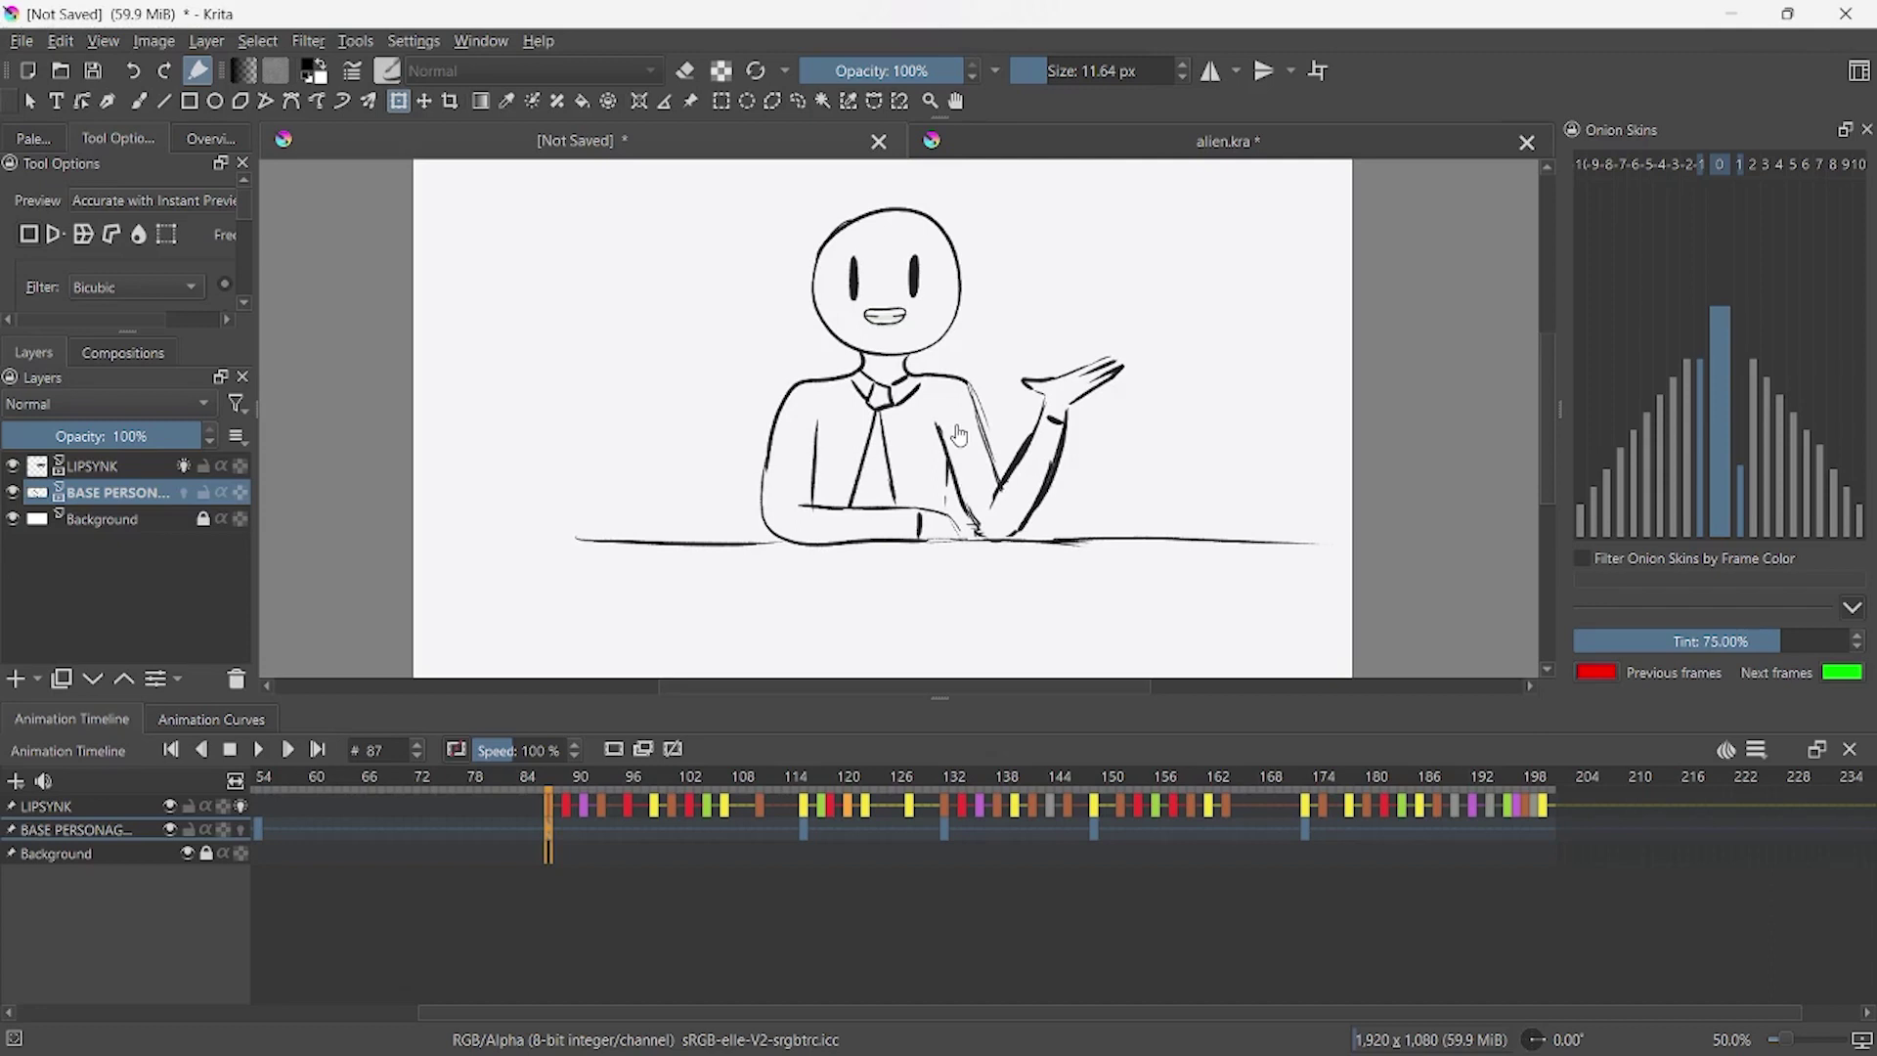
click(912, 821)
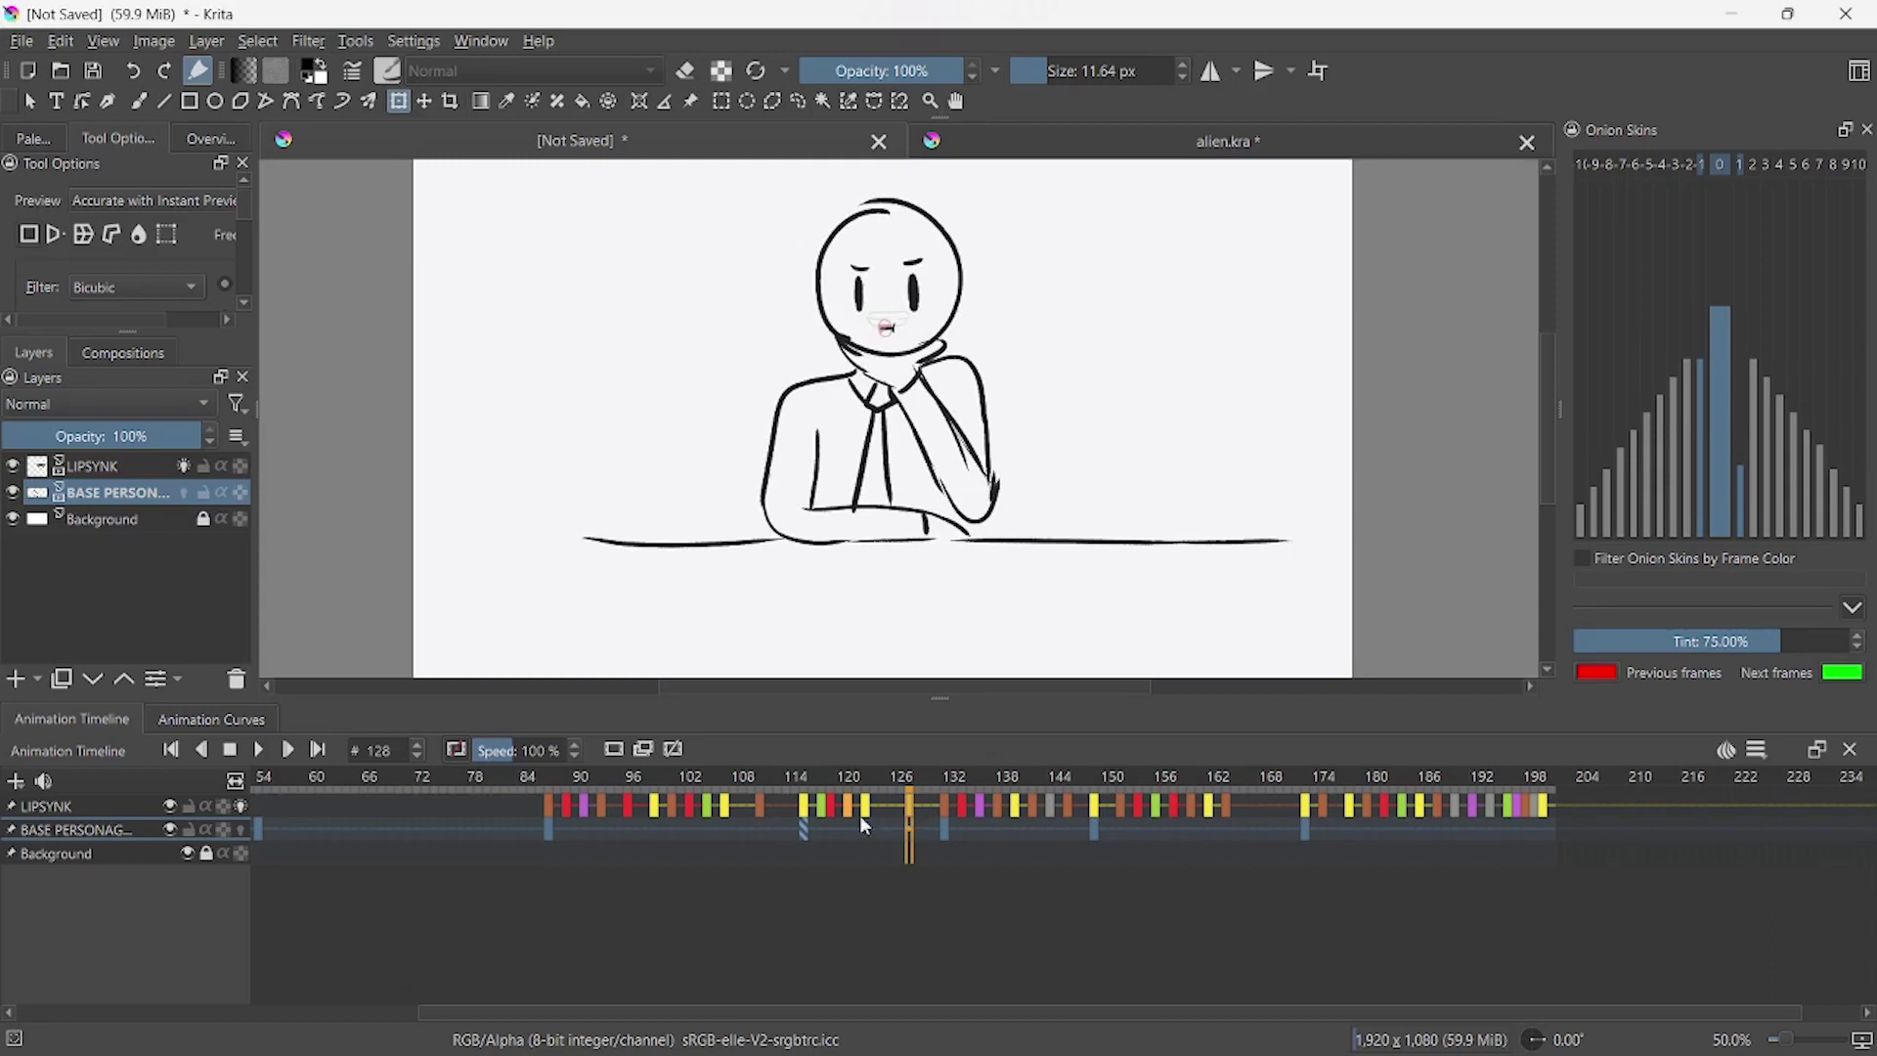
click(582, 829)
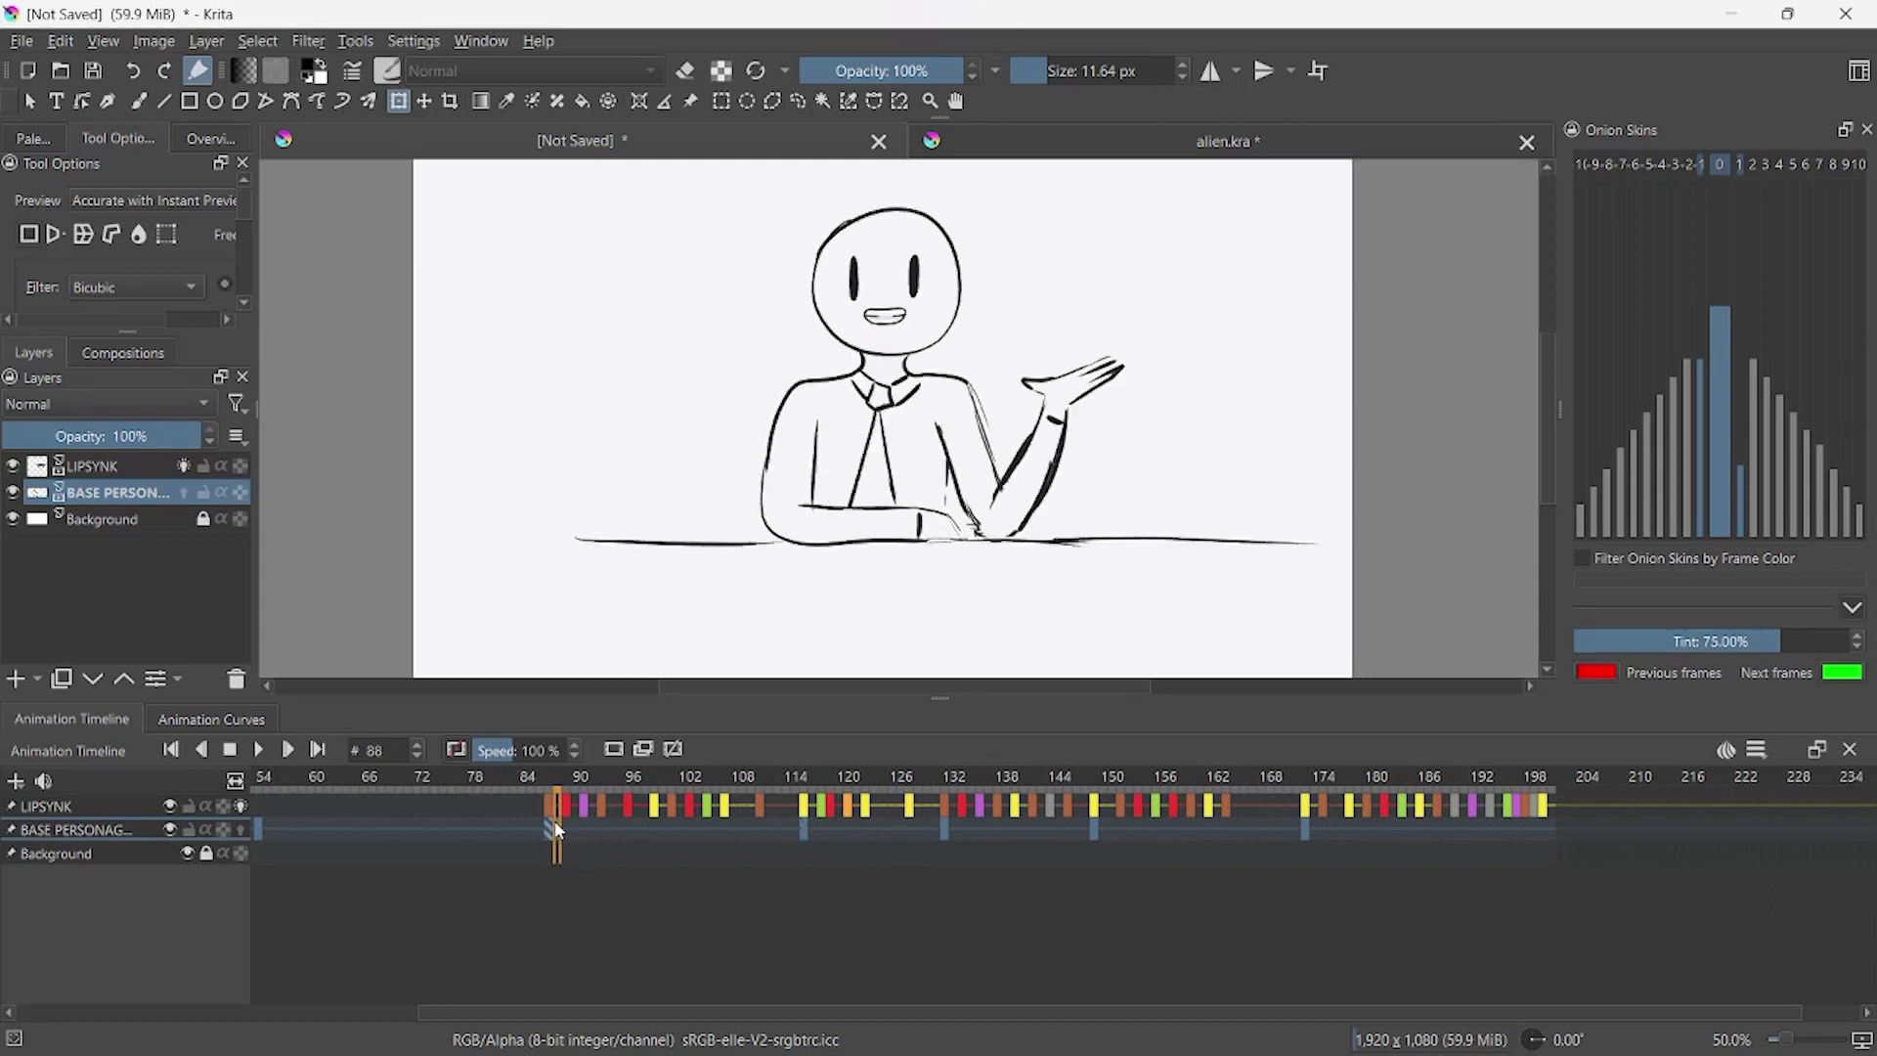